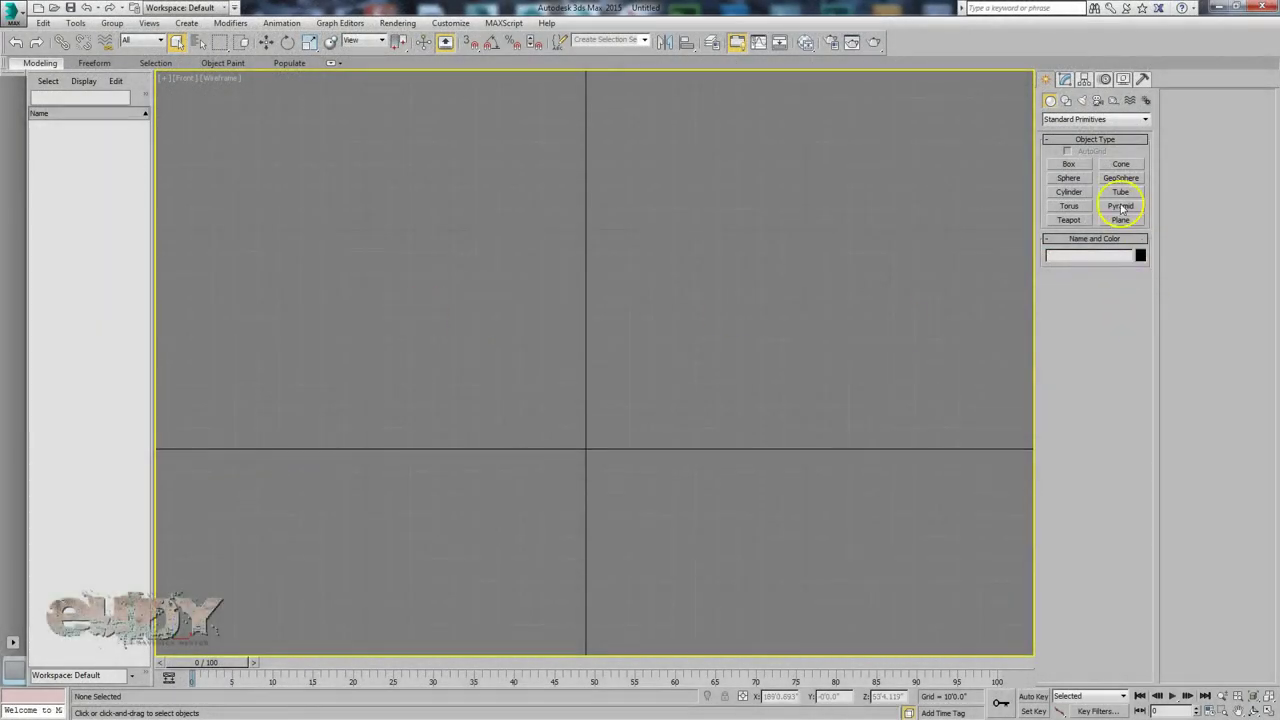
# - Draw a rectangle spline about 286' wide and 132' high in the Front view
pyautogui.click(1067, 102)
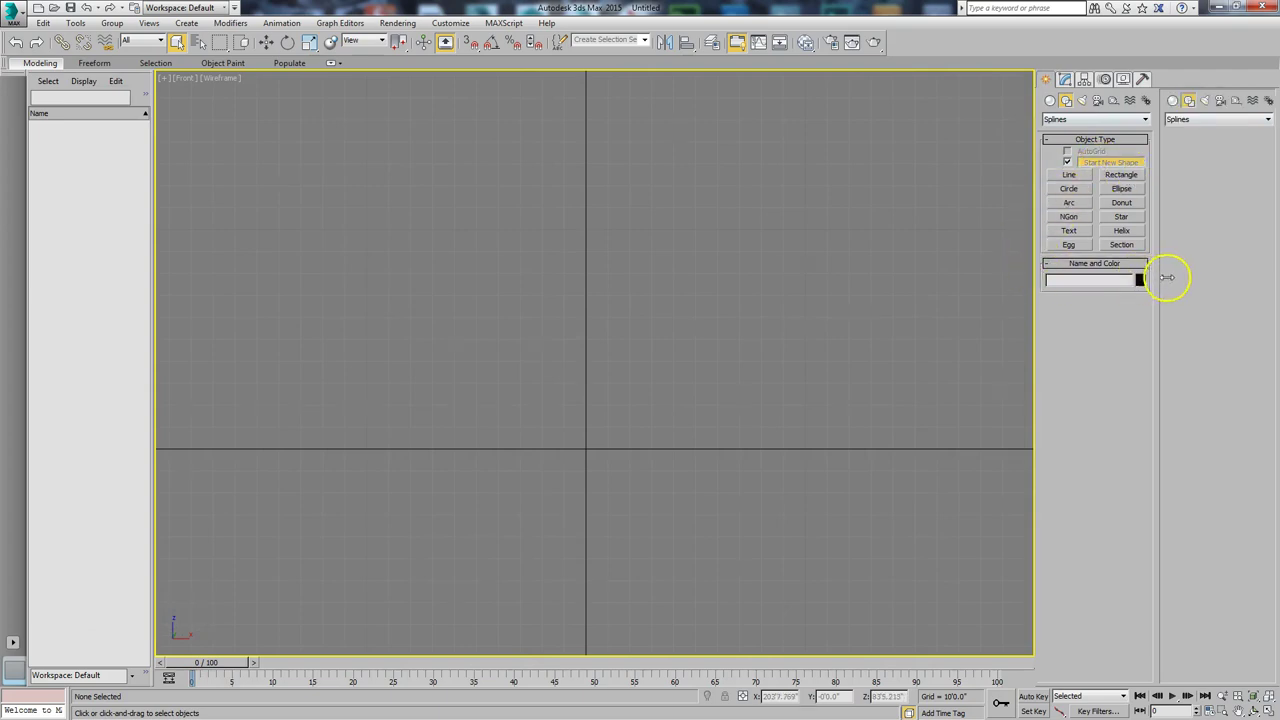
pyautogui.click(1240, 174)
pyautogui.moveTo(268, 130); pyautogui.dragTo(983, 460)
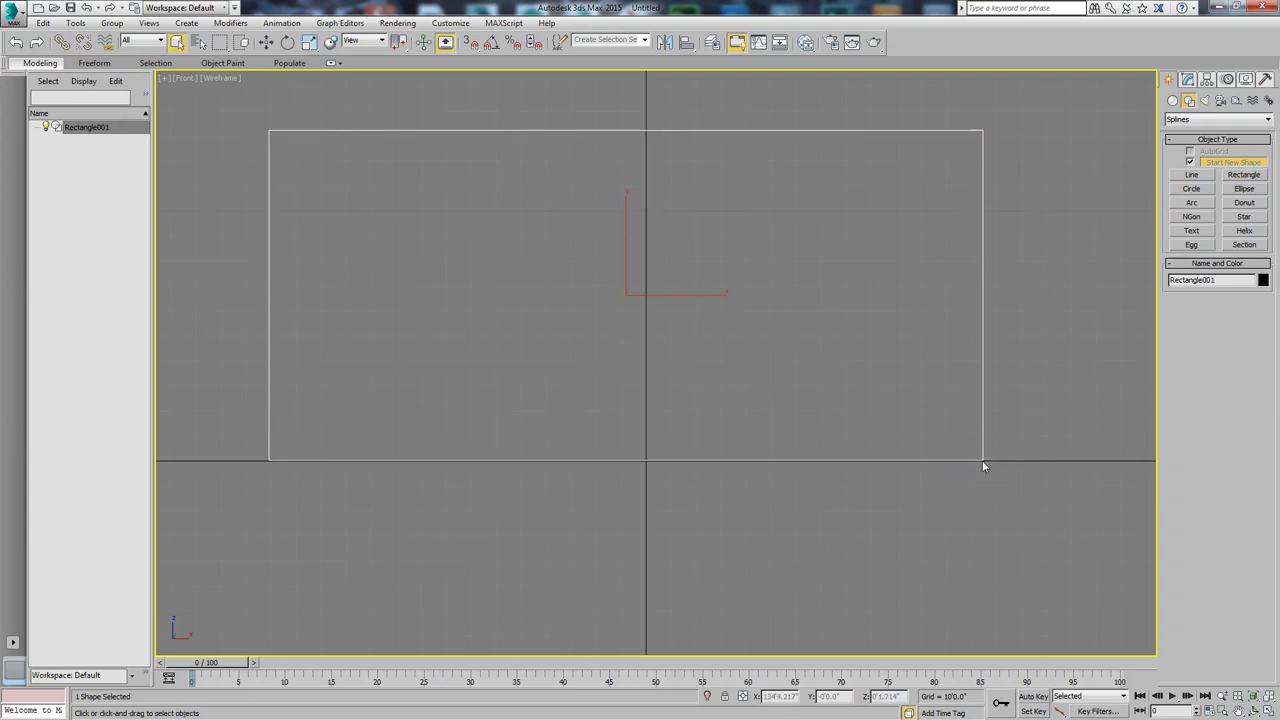
# - Set the rectangle's width to 20' and its length to 10'
pyautogui.click(1187, 78)
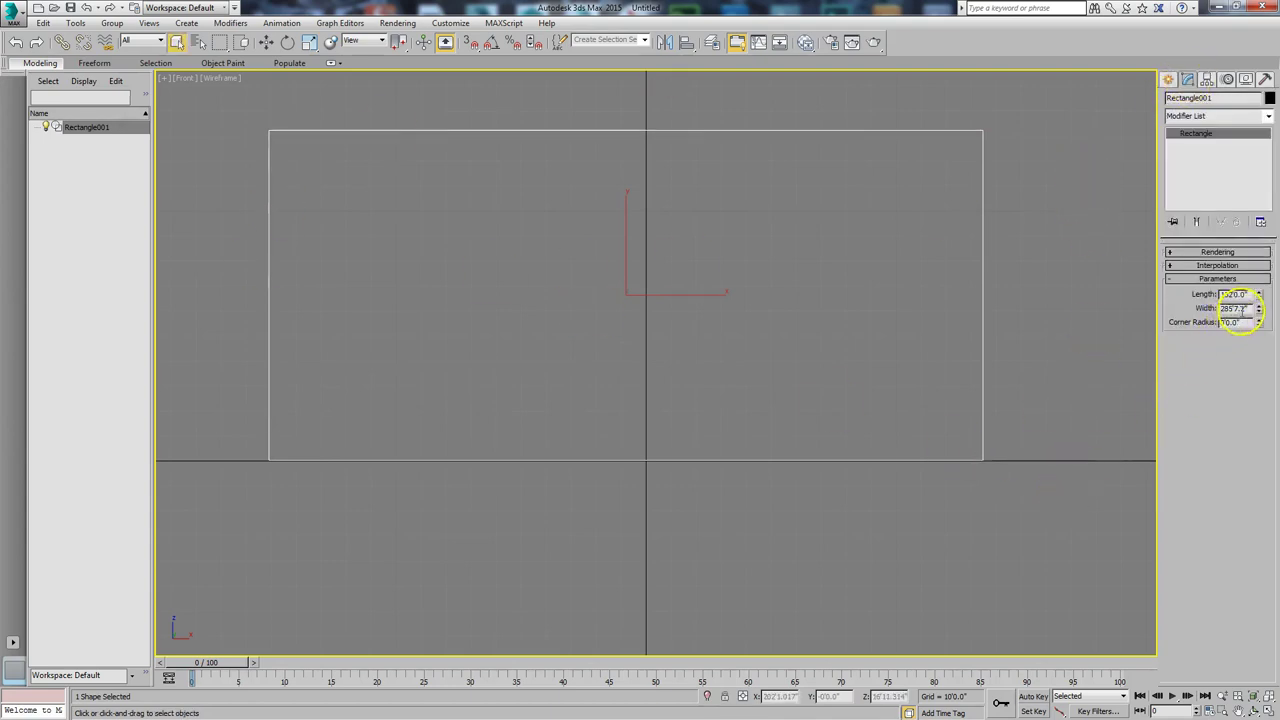
pyautogui.doubleClick(1248, 309)
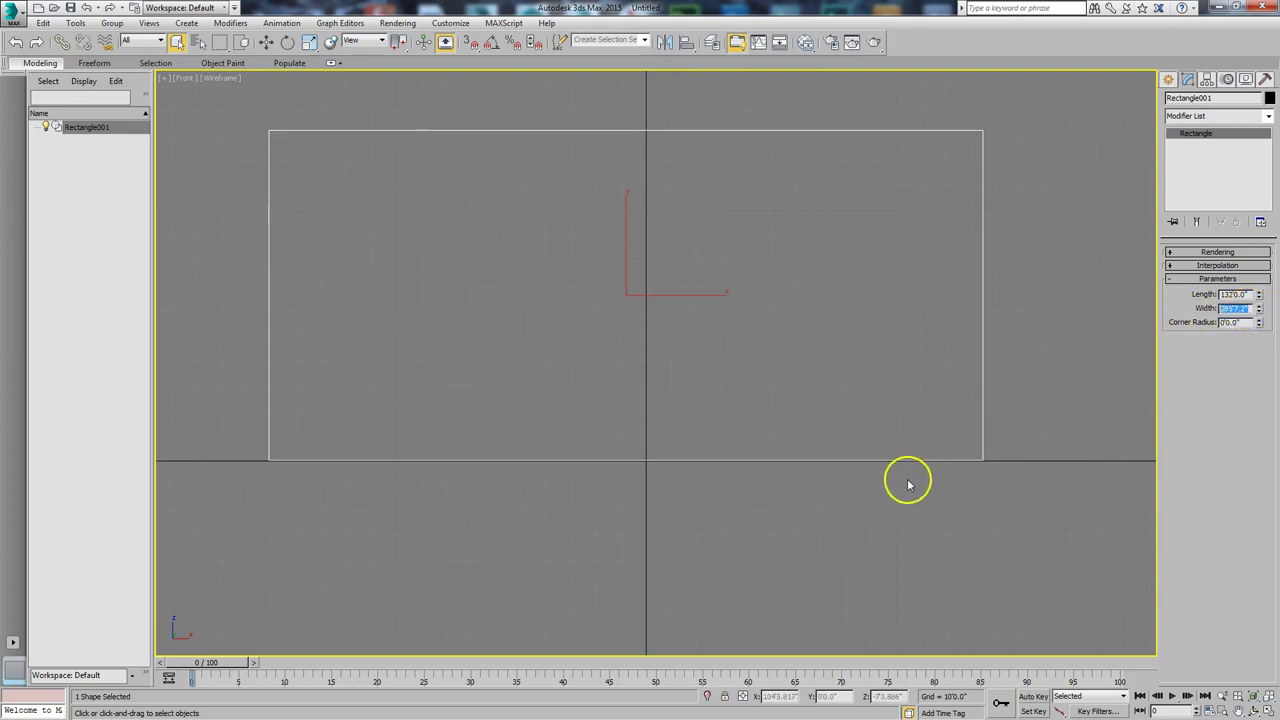
pyautogui.press('Return')
pyautogui.doubleClick(1240, 294)
pyautogui.write('10')
pyautogui.press('Return')
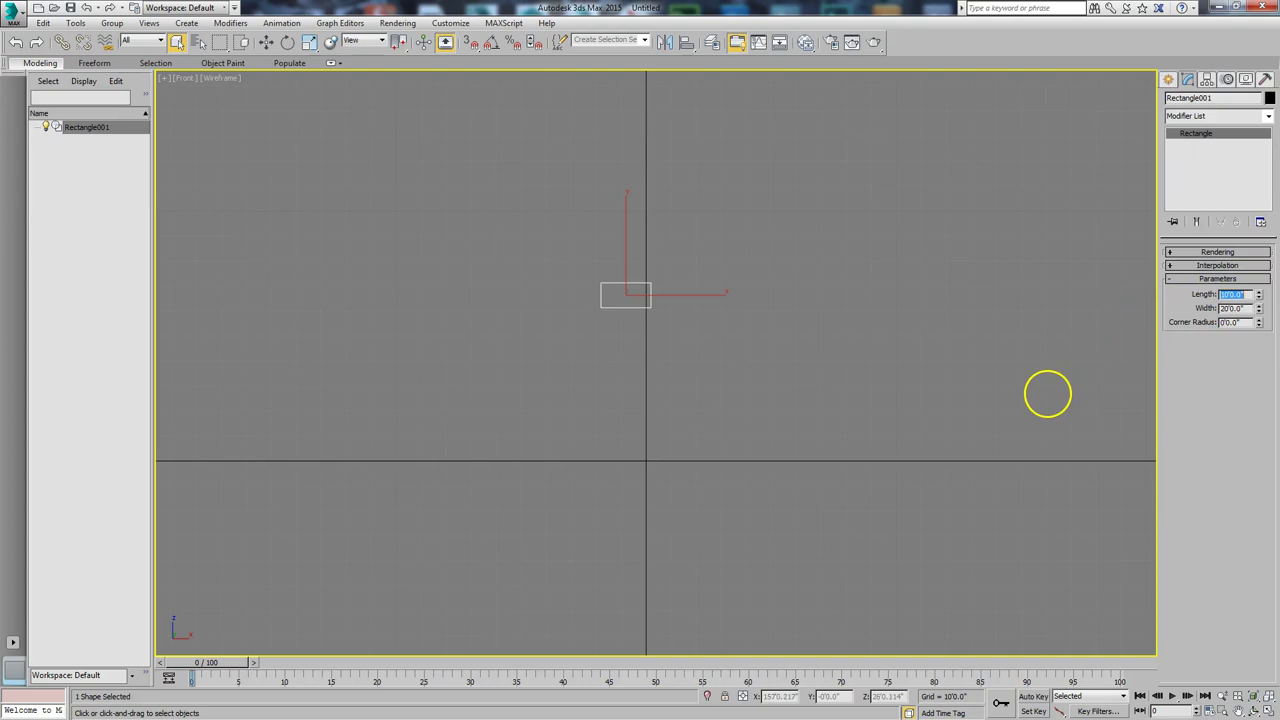
# - Move the rectangle to the world origin by setting its X and Z positions to 0
pyautogui.rightClick(652, 381)
pyautogui.click(663, 385)
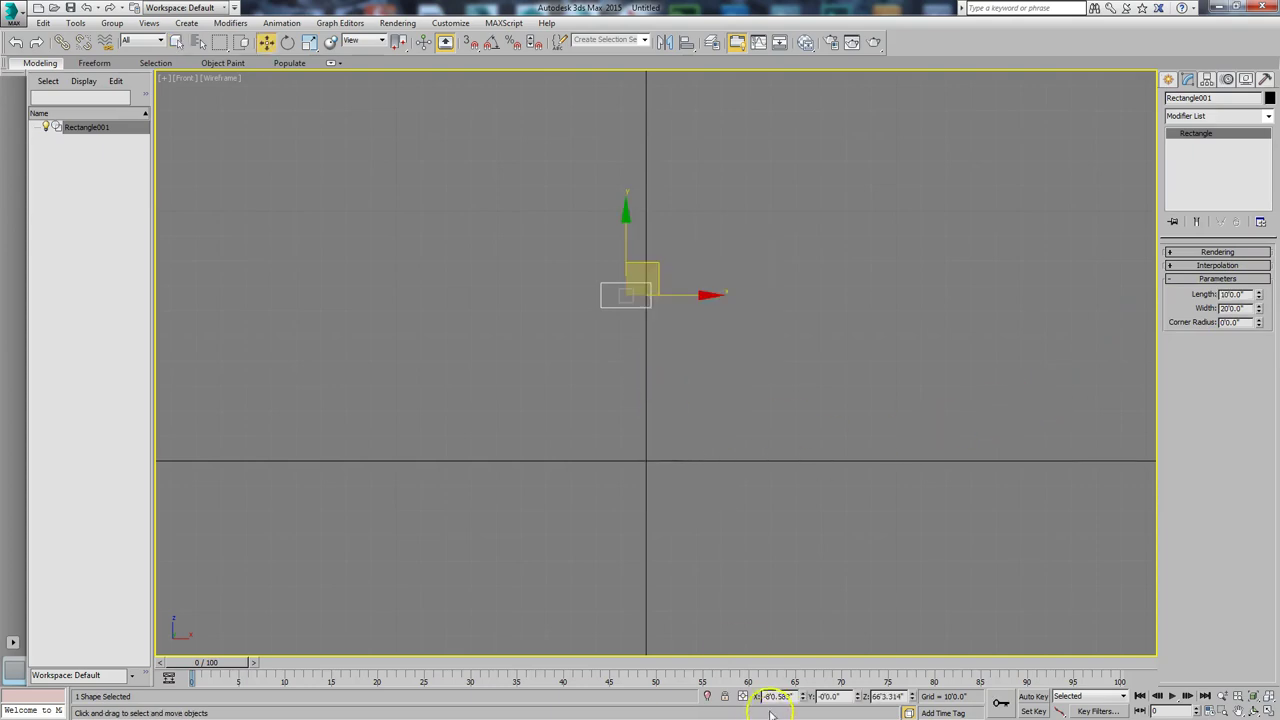
pyautogui.click(799, 706)
pyautogui.rightClick(803, 696)
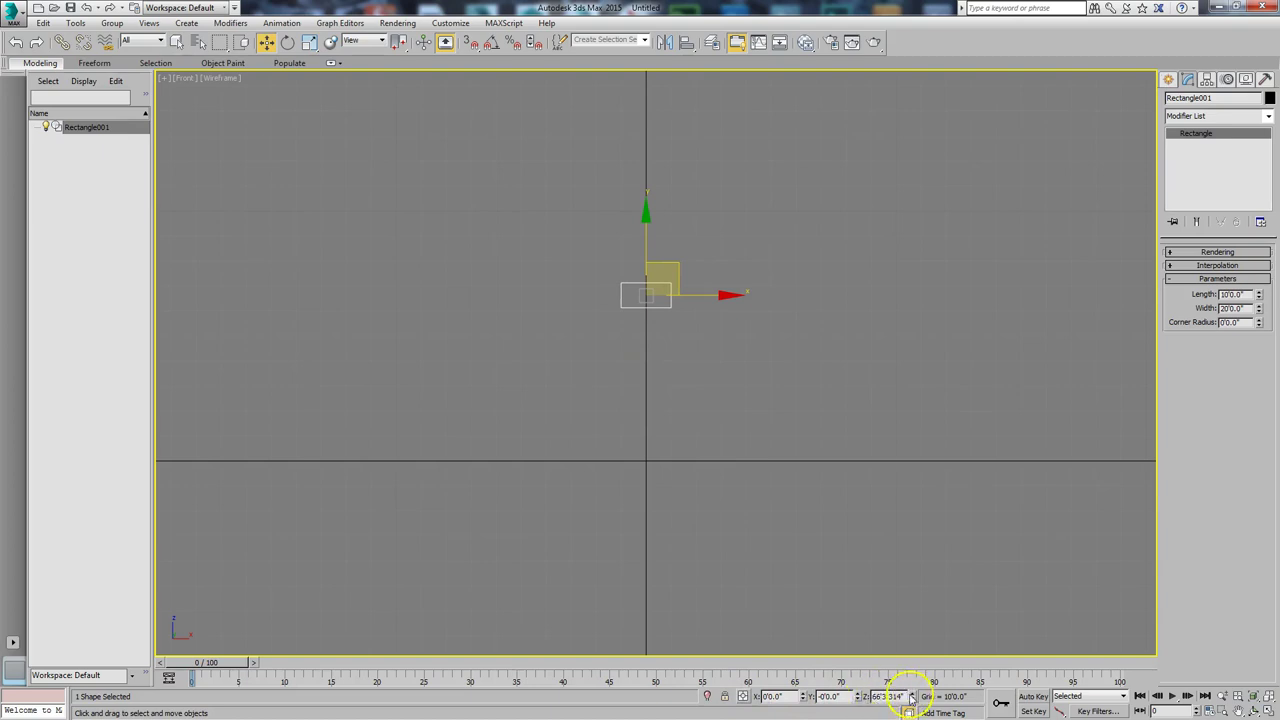
pyautogui.rightClick(911, 696)
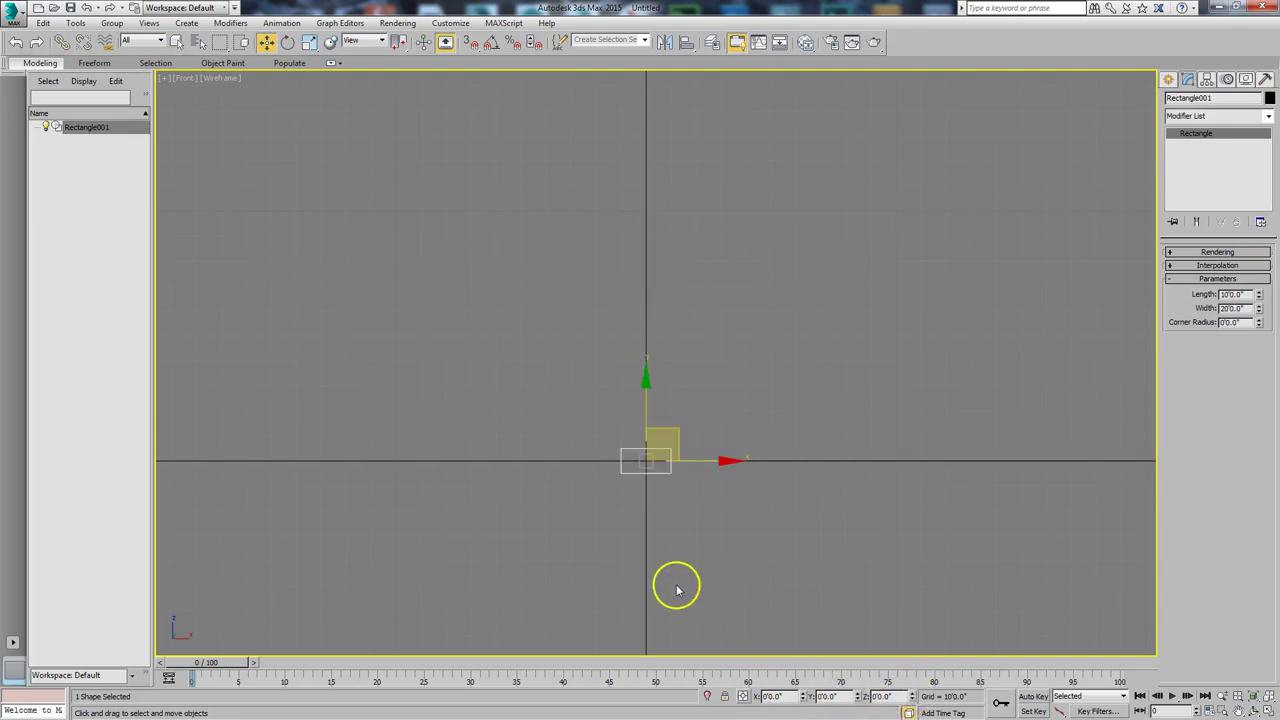
# - Raise the rectangle about 5' in Z so its bottom edge rests on the horizontal axis
pyautogui.scroll(5, 676, 590)
pyautogui.moveTo(657, 603); pyautogui.dragTo(706, 642, button='middle')
pyautogui.moveTo(676, 380); pyautogui.dragTo(672, 241)
pyautogui.scroll(3, 777, 423)
pyautogui.moveTo(777, 423); pyautogui.dragTo(774, 461, button='middle')
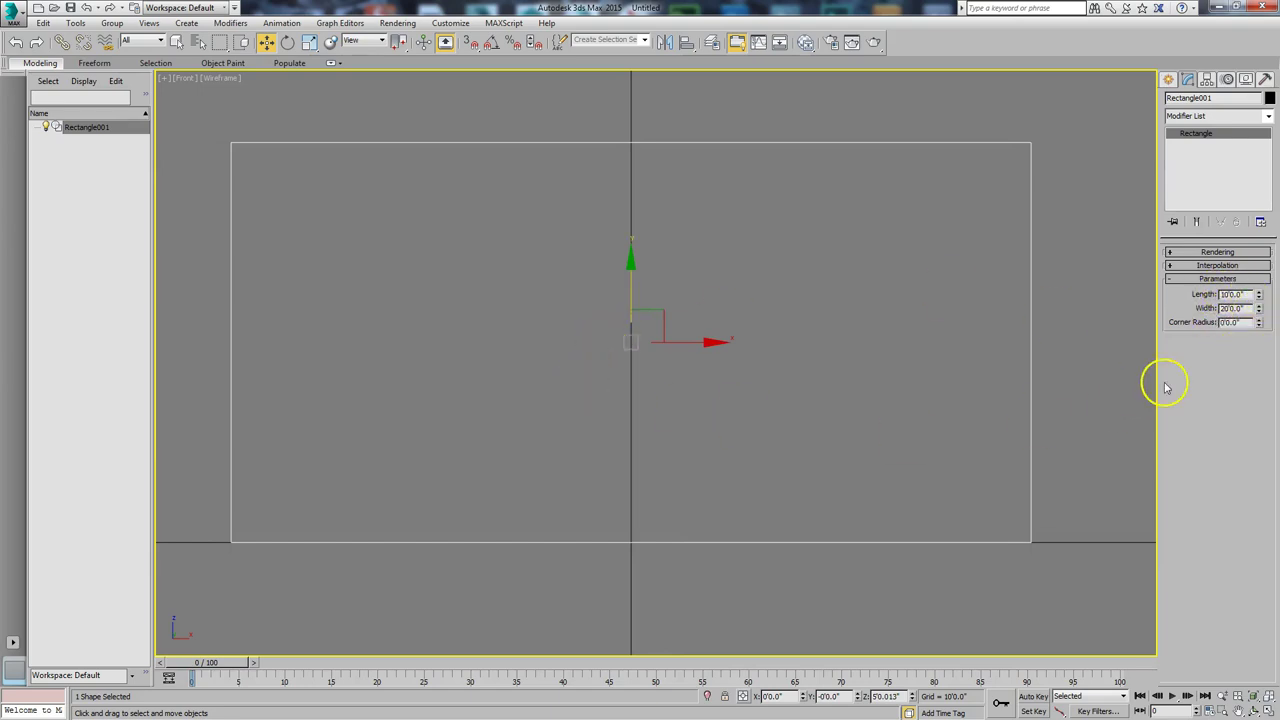
# - Set the wall rectangle's width to 22'
pyautogui.doubleClick(1240, 309)
pyautogui.press('Return')
pyautogui.scroll(-2, 626, 346)
# - Draw a small upright window-pane rectangle in the wall's left half and place one copy just to its right
pyautogui.click(1168, 79)
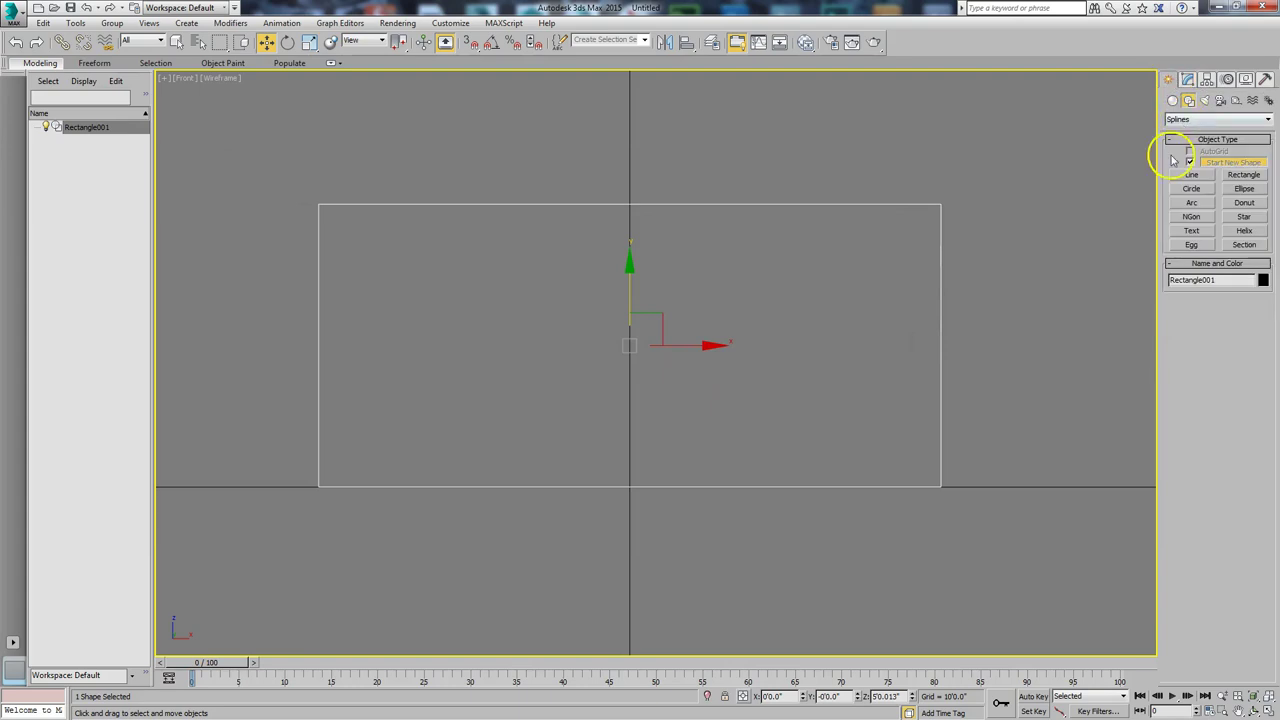
pyautogui.click(1232, 176)
pyautogui.moveTo(419, 285)
pyautogui.mouseDown()
pyautogui.moveTo(420, 334)
pyautogui.moveTo(446, 345)
pyautogui.moveTo(503, 314)
pyautogui.moveTo(543, 314)
pyautogui.moveTo(527, 317)
pyautogui.mouseUp()
pyautogui.press('w')
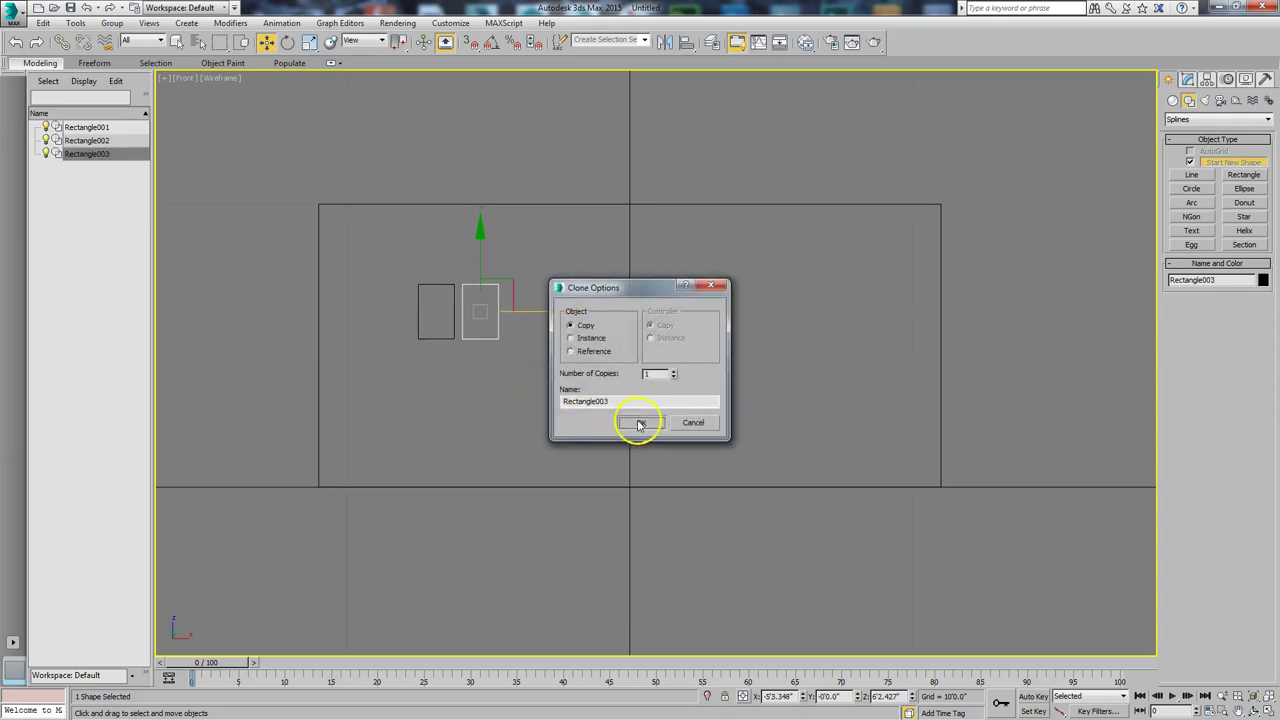
pyautogui.click(640, 424)
# - Copy the two panes directly below to form a two-by-two grid, then shift all four panes slightly upward
pyautogui.moveTo(409, 237); pyautogui.dragTo(531, 395)
pyautogui.moveTo(457, 257); pyautogui.dragTo(463, 314)
pyautogui.click(640, 423)
pyautogui.moveTo(389, 254); pyautogui.dragTo(508, 432)
pyautogui.moveTo(456, 279); pyautogui.dragTo(457, 263)
# - Draw an outer frame rectangle about 3'1" wide and 4'3" high around the four panes and center it on them
pyautogui.click(1244, 175)
pyautogui.scroll(6, 489, 243)
pyautogui.moveTo(603, 371); pyautogui.dragTo(768, 357, button='middle')
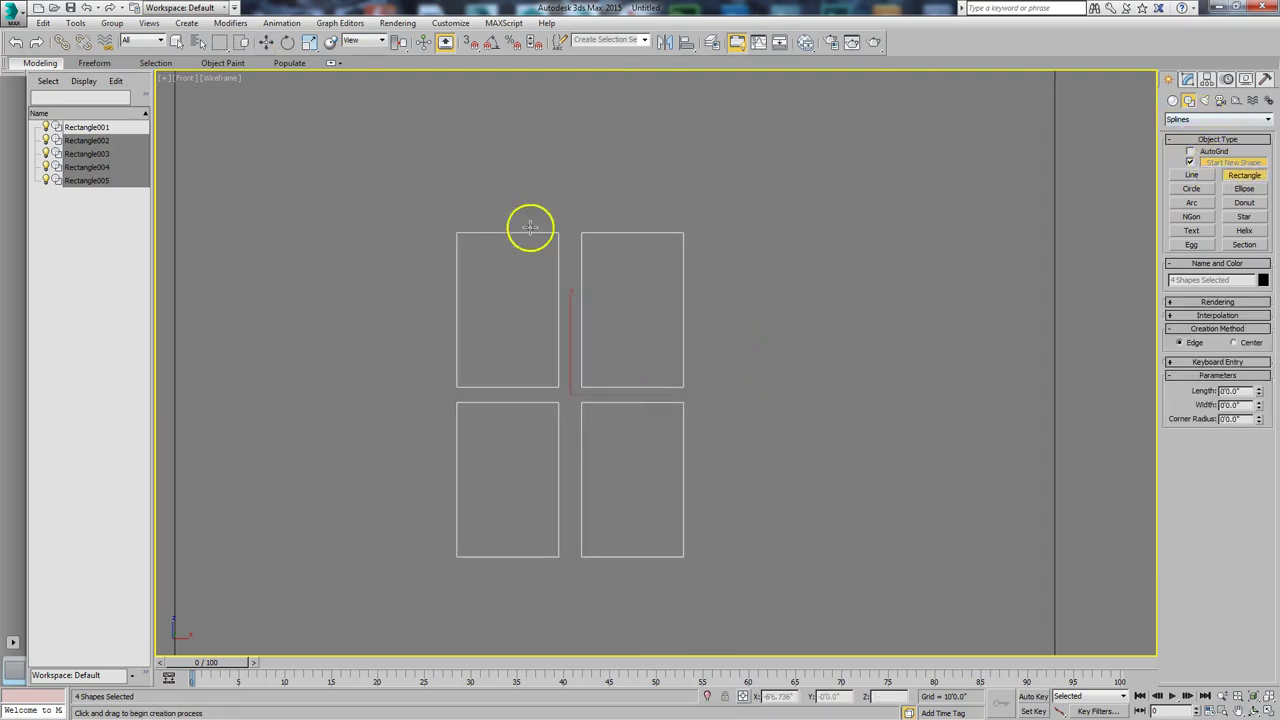
pyautogui.moveTo(449, 228); pyautogui.dragTo(691, 563)
pyautogui.press('w')
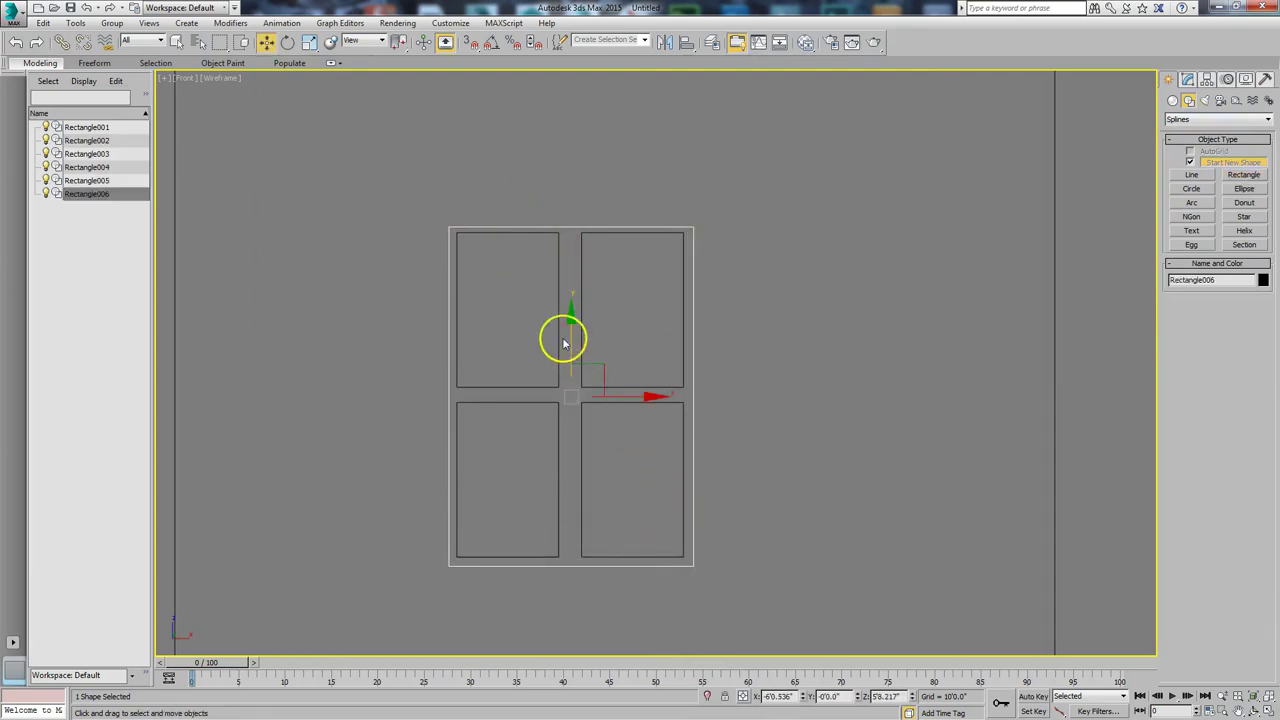
pyautogui.moveTo(567, 338); pyautogui.dragTo(564, 337)
# - Copy the complete window with its frame and four panes horizontally to the right half of the wall
pyautogui.moveTo(575, 348); pyautogui.dragTo(514, 289, button='middle')
pyautogui.scroll(-5, 514, 303)
pyautogui.moveTo(418, 289); pyautogui.dragTo(588, 488)
pyautogui.moveTo(537, 368); pyautogui.dragTo(885, 395)
pyautogui.click(640, 424)
pyautogui.scroll(4, 642, 380)
pyautogui.scroll(-2, 630, 372)
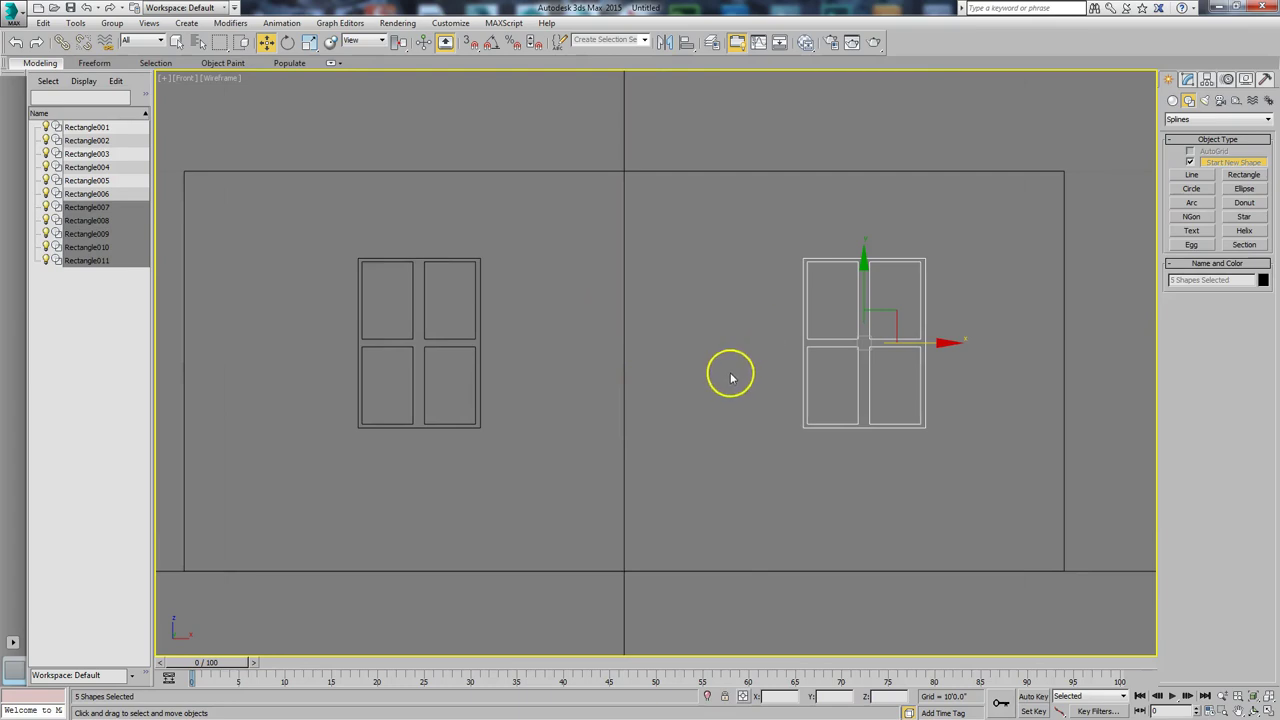
# - Clone the outer frame rectangles of both windows in place
pyautogui.click(551, 337)
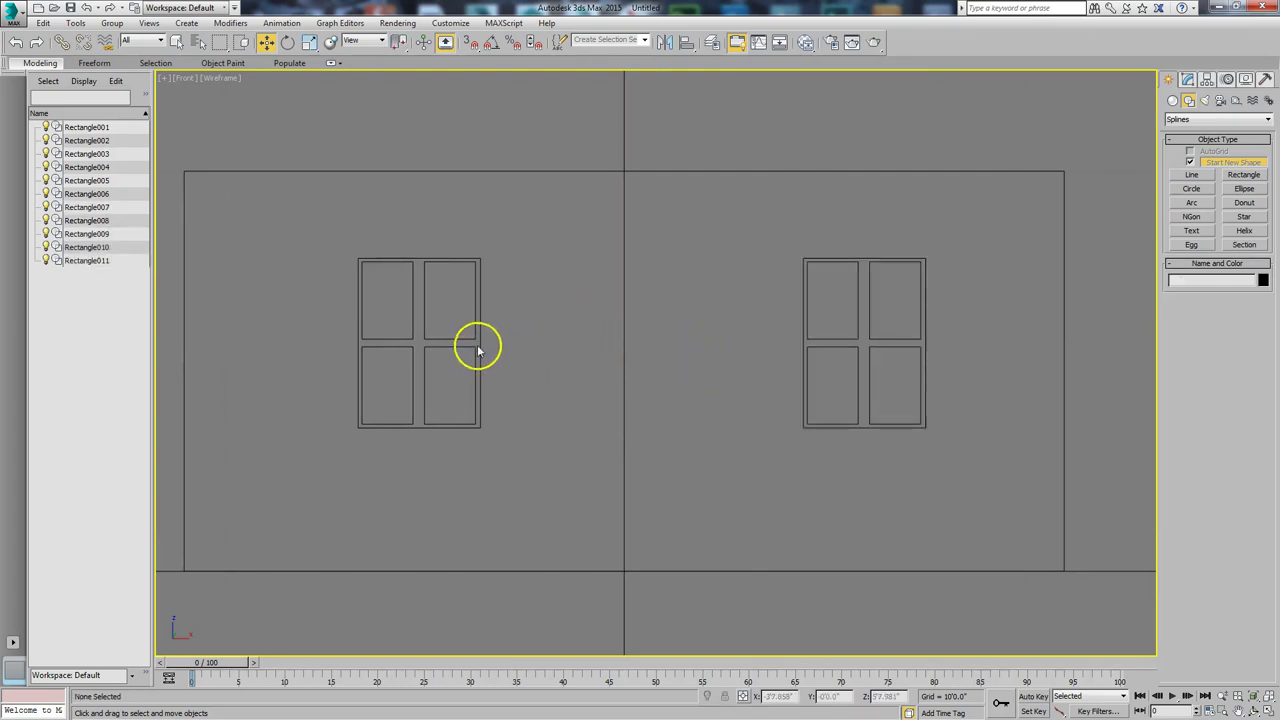
pyautogui.click(481, 342)
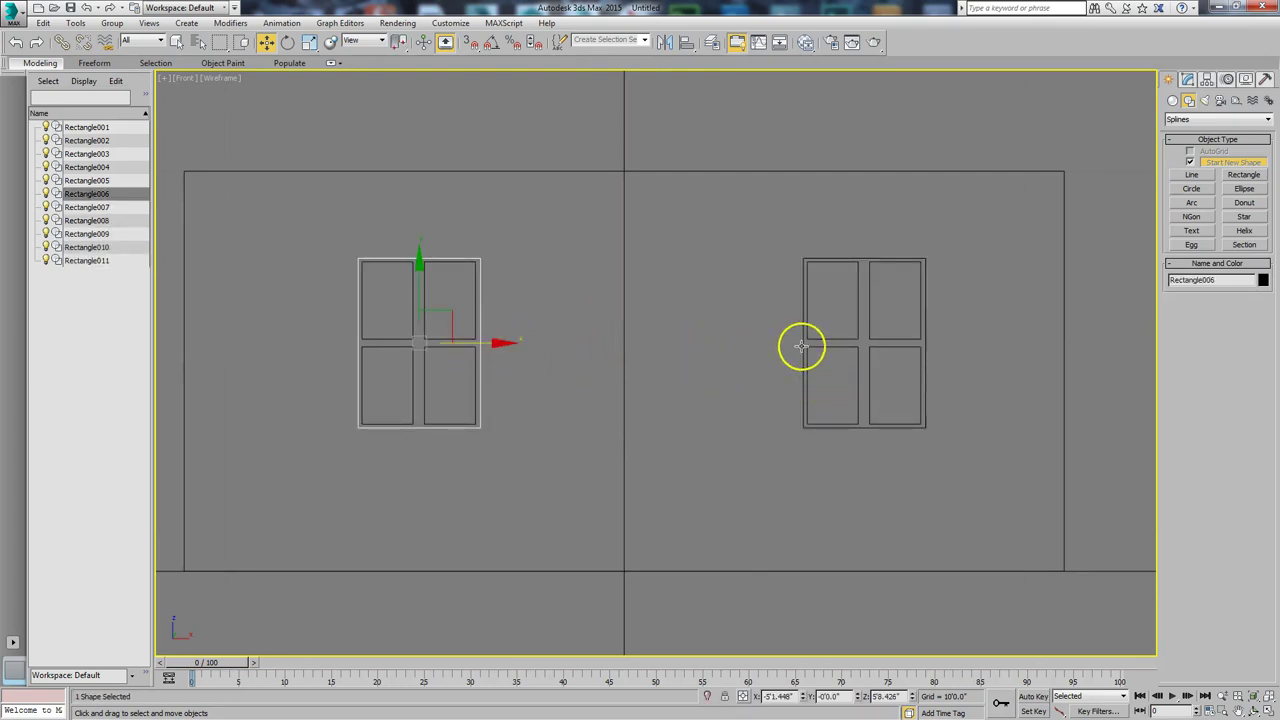
pyautogui.keyDown('ctrl'); pyautogui.click(803, 346); pyautogui.keyUp('ctrl')
pyautogui.rightClick(564, 336)
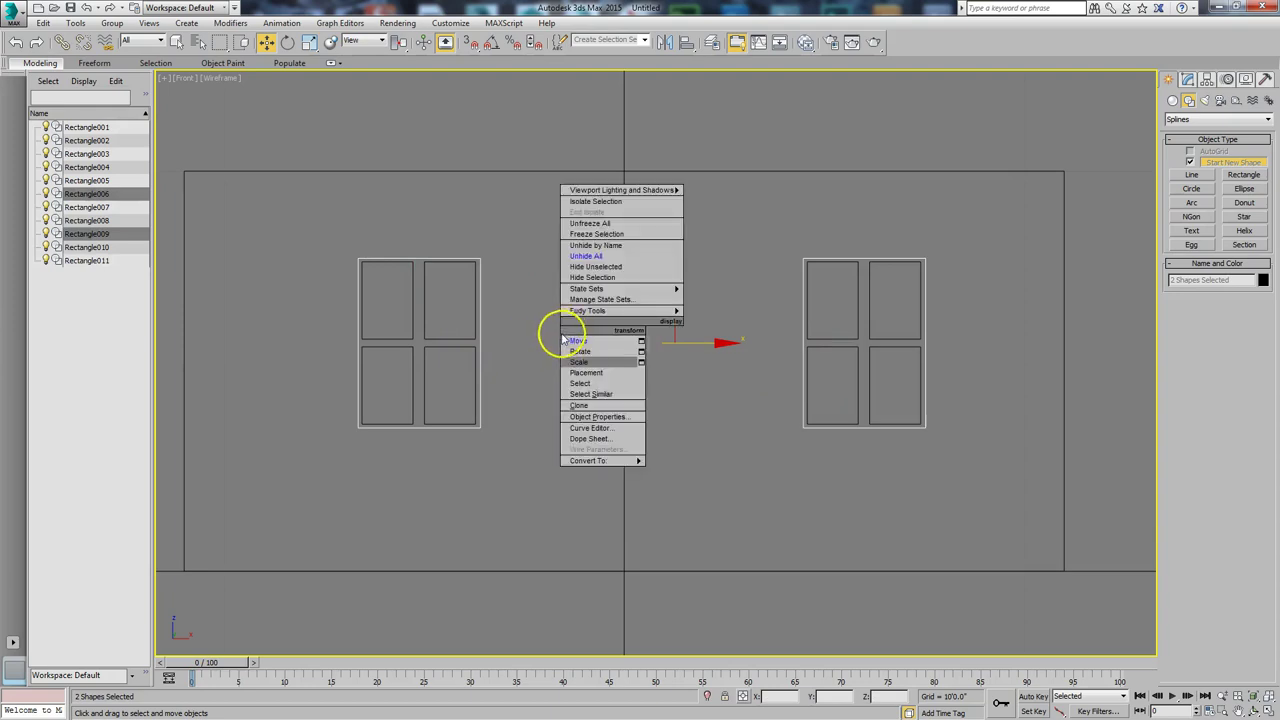
pyautogui.click(574, 405)
pyautogui.click(601, 331)
pyautogui.click(600, 416)
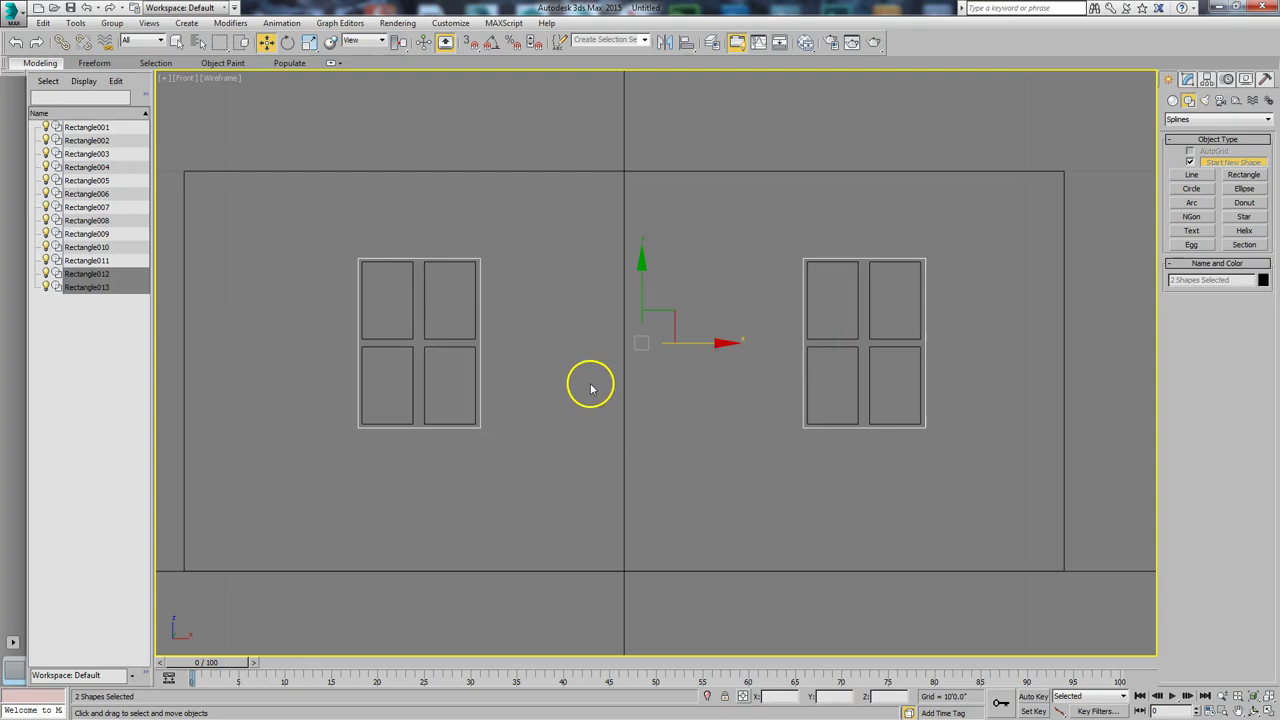
# - Add the wall rectangle to the selected frame clones and hide all unselected objects
pyautogui.keyDown('ctrl'); pyautogui.click(552, 170); pyautogui.keyUp('ctrl')
pyautogui.rightClick(574, 215)
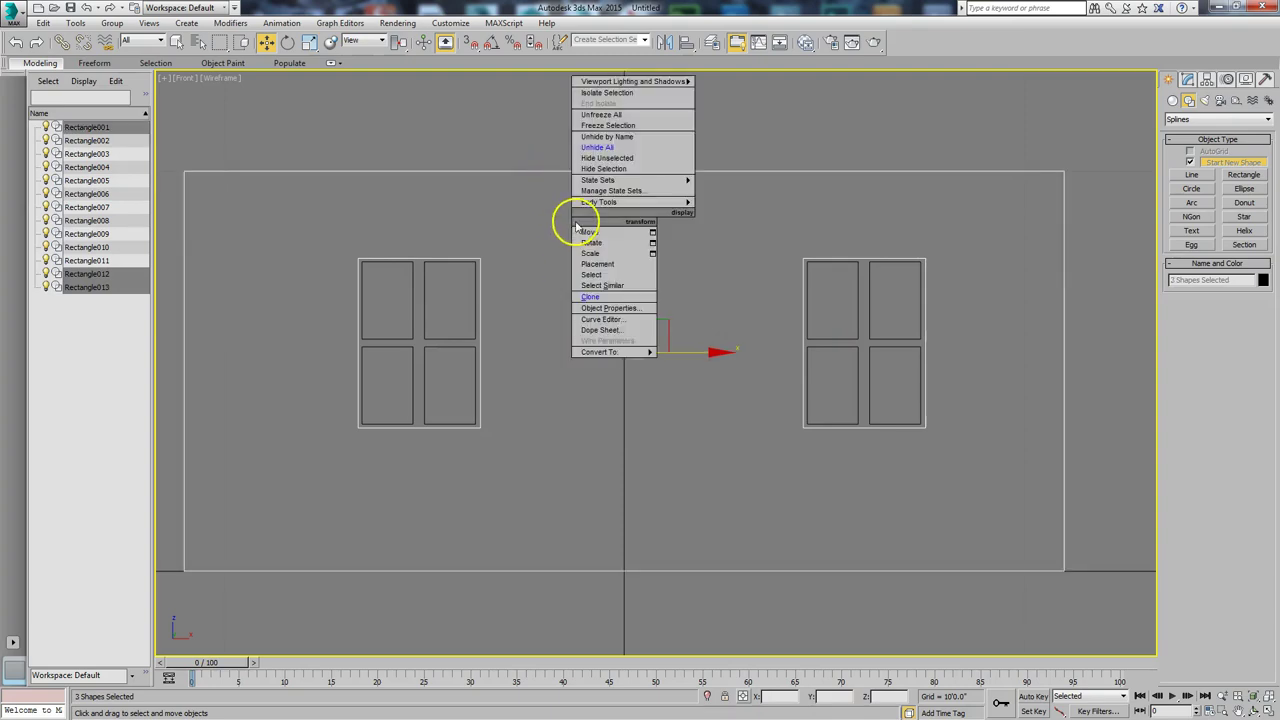
pyautogui.click(598, 158)
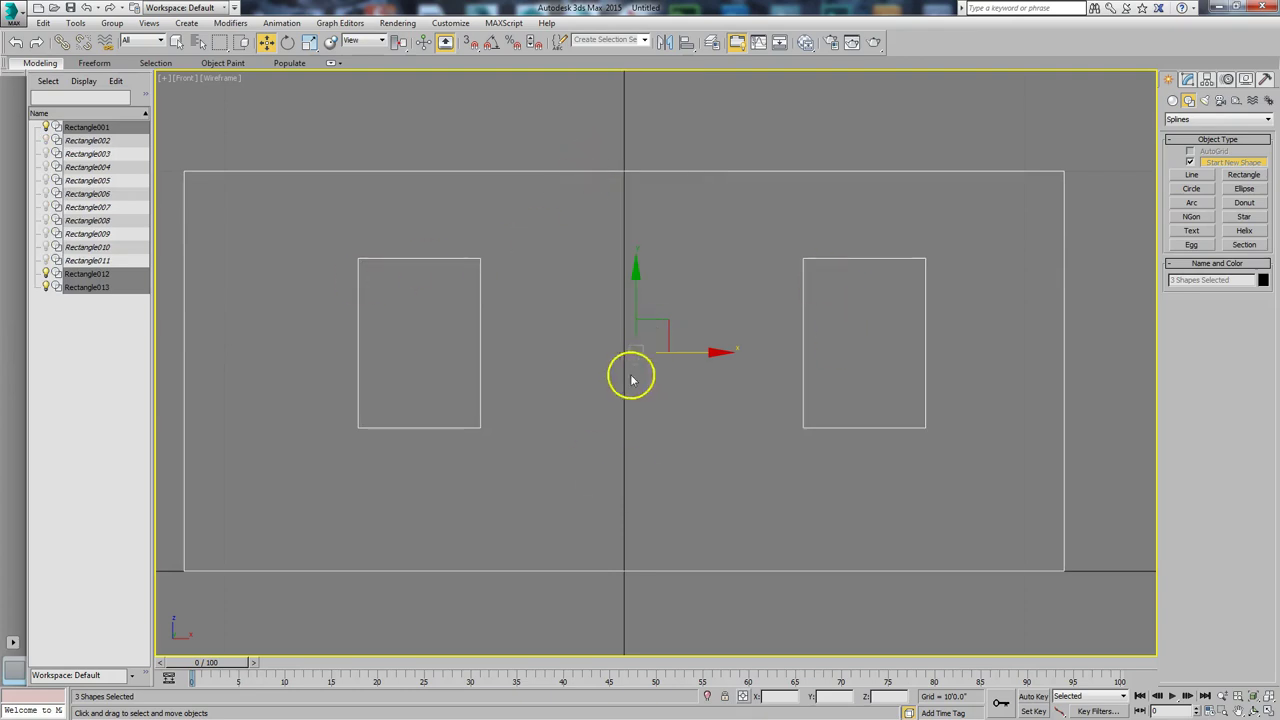
# - Convert the wall rectangle alone to an Editable Spline
pyautogui.click(620, 145)
pyautogui.click(623, 172)
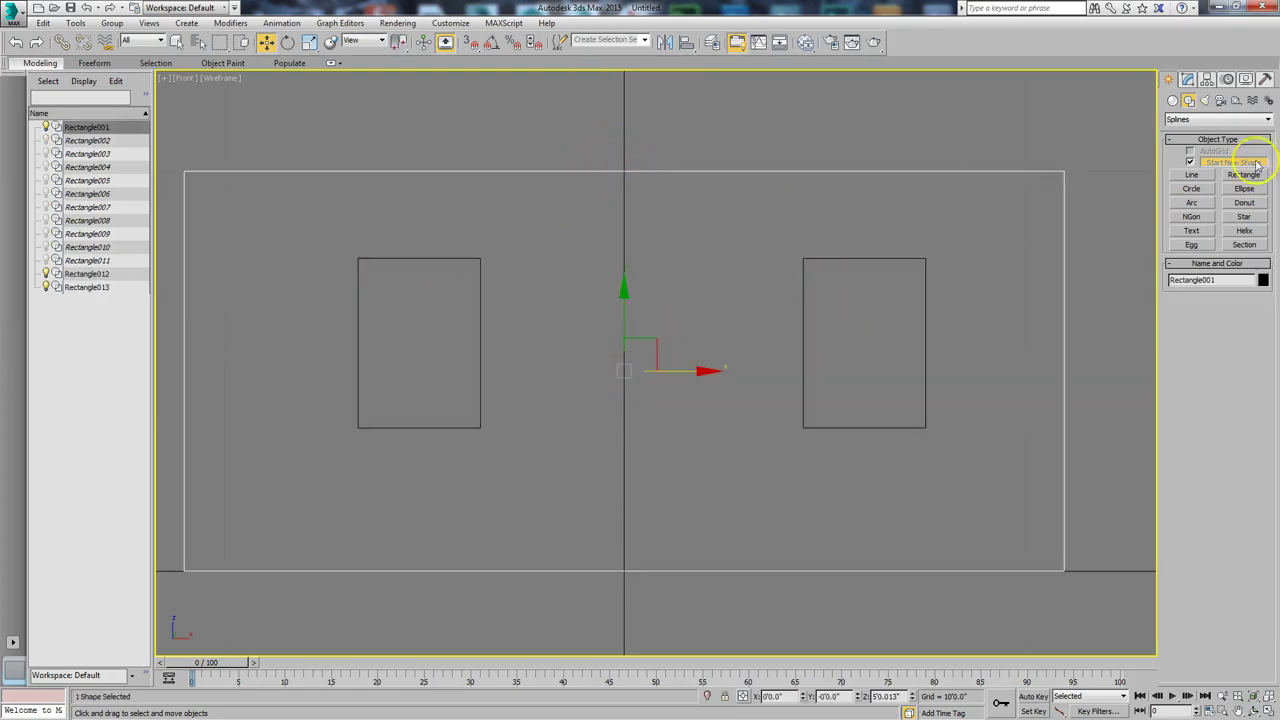
pyautogui.click(1189, 82)
pyautogui.rightClick(936, 233)
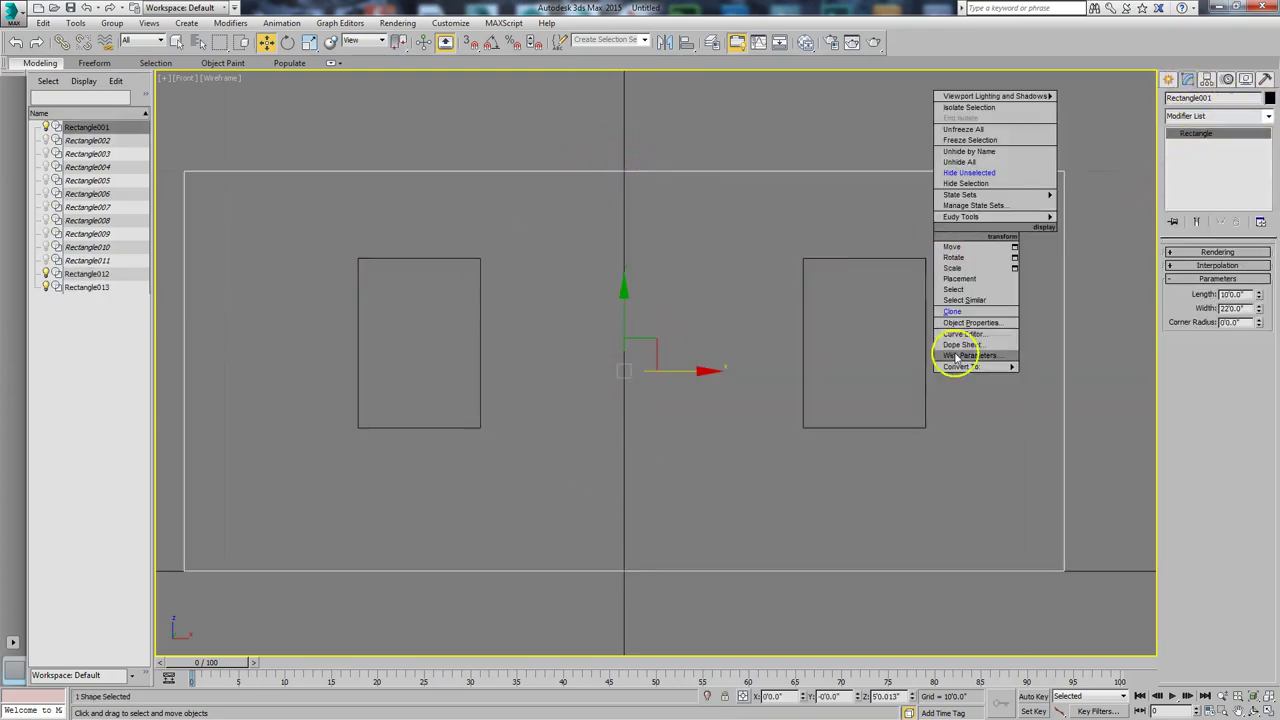
pyautogui.moveTo(953, 369)
pyautogui.click(895, 366)
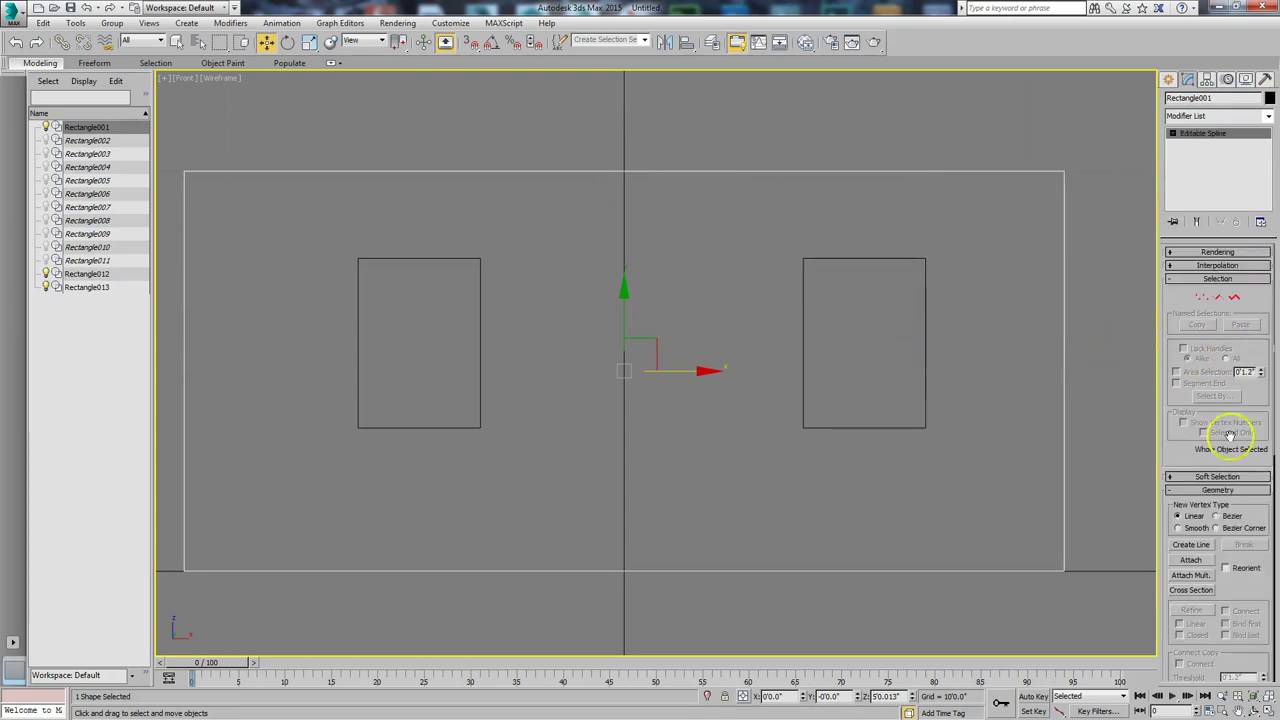
# - Attach both cloned window frame rectangles to the wall spline
pyautogui.click(1191, 560)
pyautogui.click(911, 426)
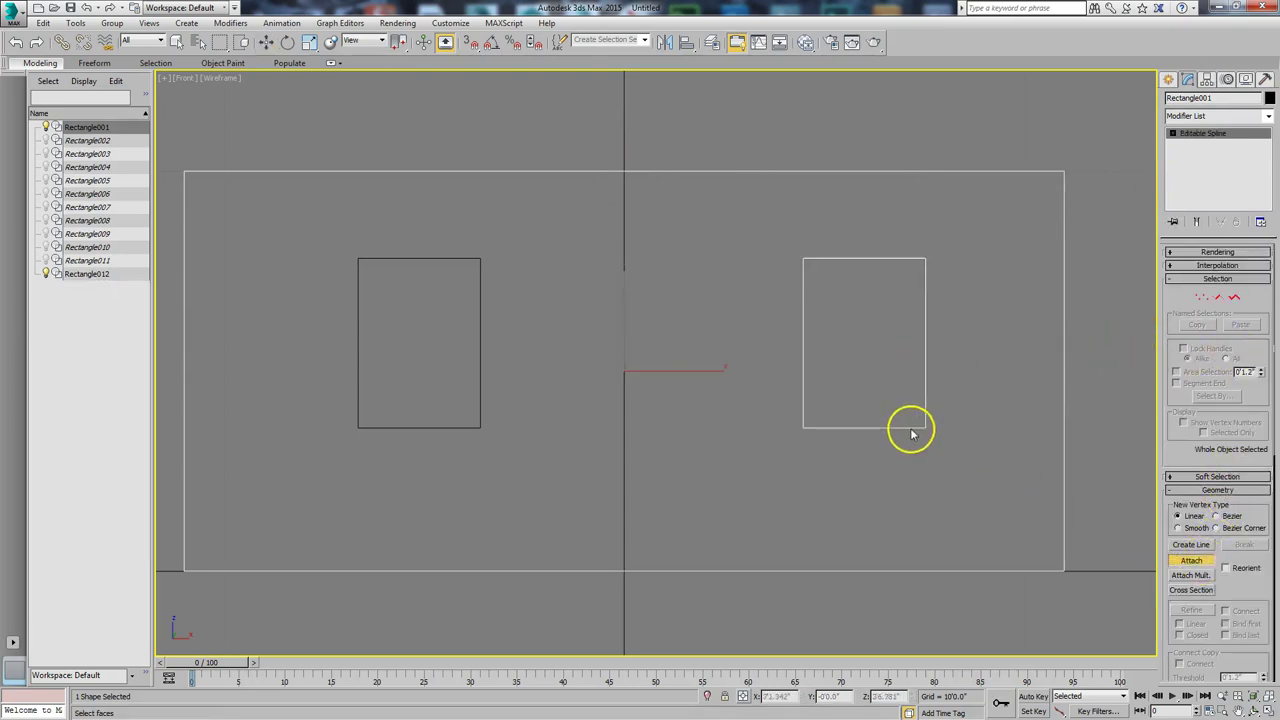
pyautogui.click(479, 426)
pyautogui.click(1191, 560)
# - Show the wall at an angle in a Perspective view and hide the grid
pyautogui.keyDown('alt'); pyautogui.moveTo(626, 400); pyautogui.dragTo(754, 374, button='middle'); pyautogui.keyUp('alt')
pyautogui.press('p')
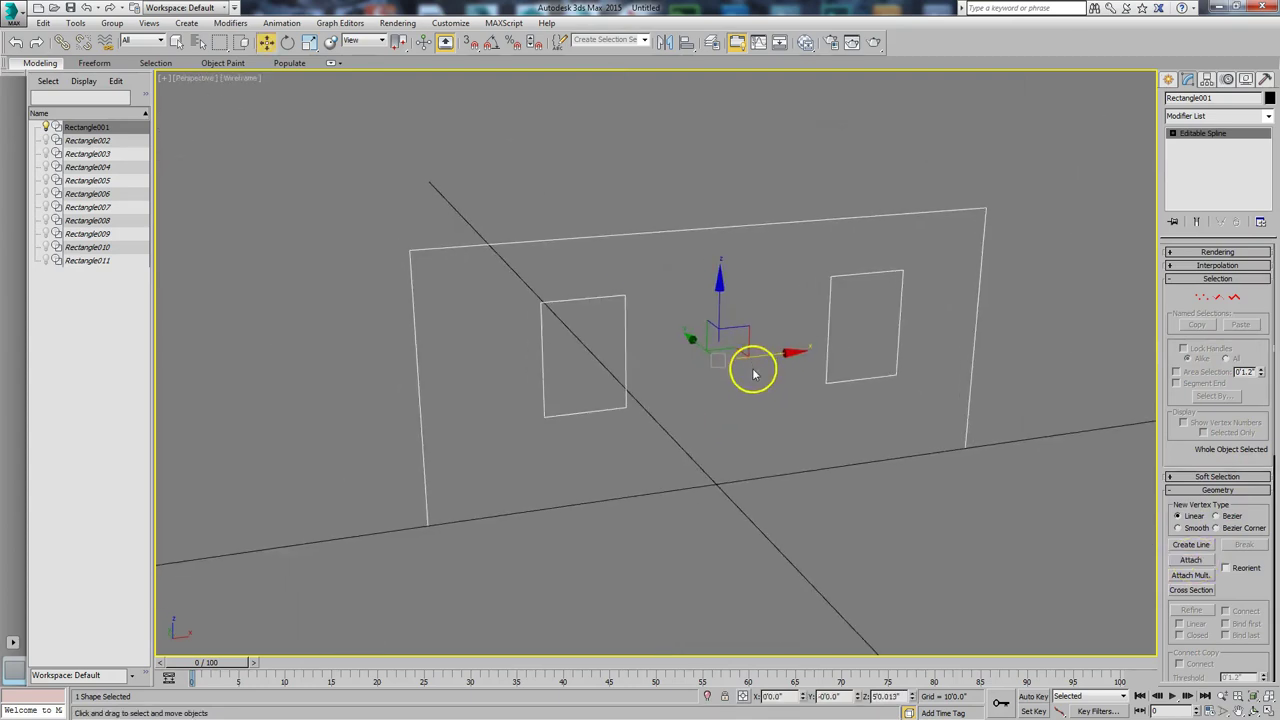
pyautogui.press('g')
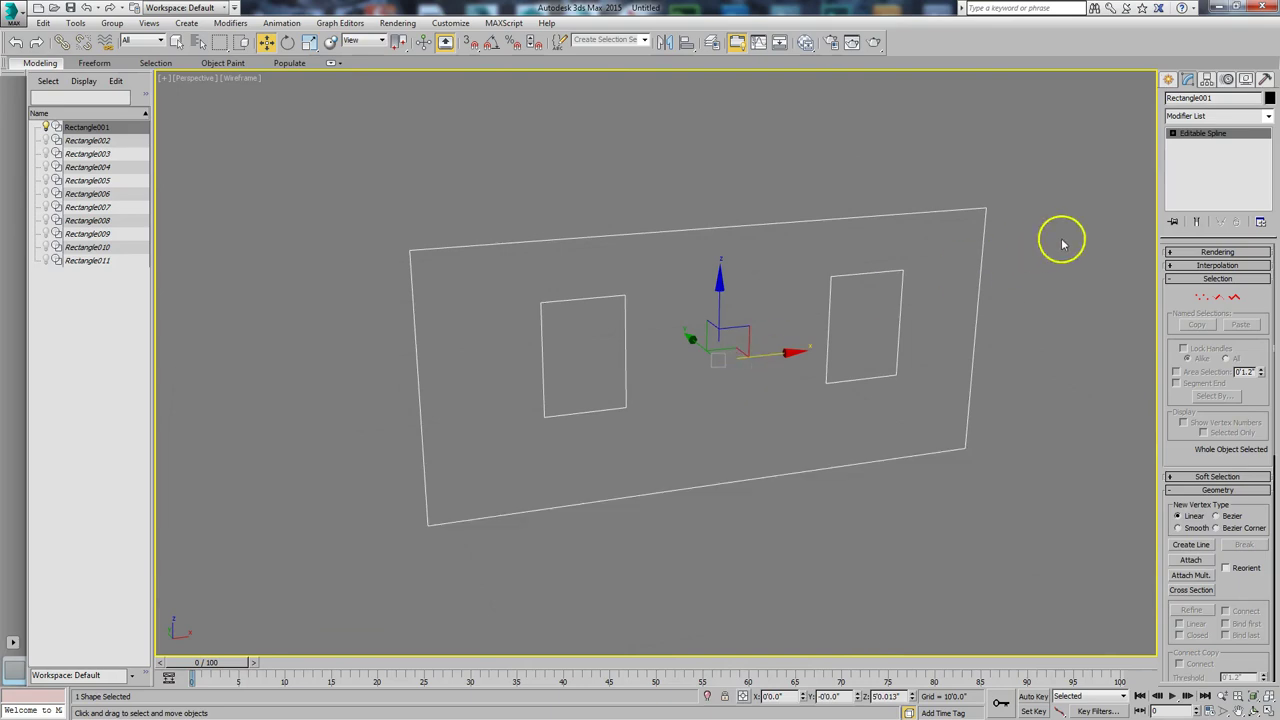
# - Apply an Extrude modifier to the wall spline with an amount of 4"
pyautogui.click(1269, 117)
pyautogui.moveTo(1267, 138); pyautogui.dragTo(1267, 190)
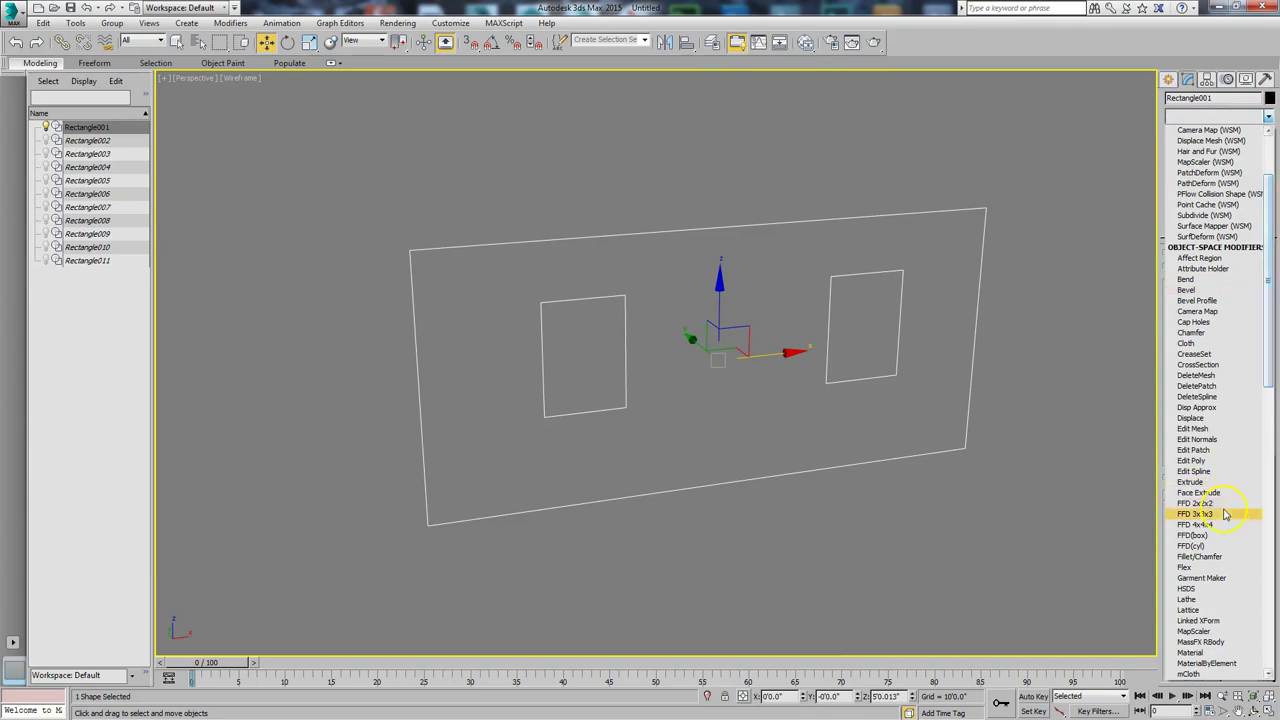
pyautogui.click(1198, 482)
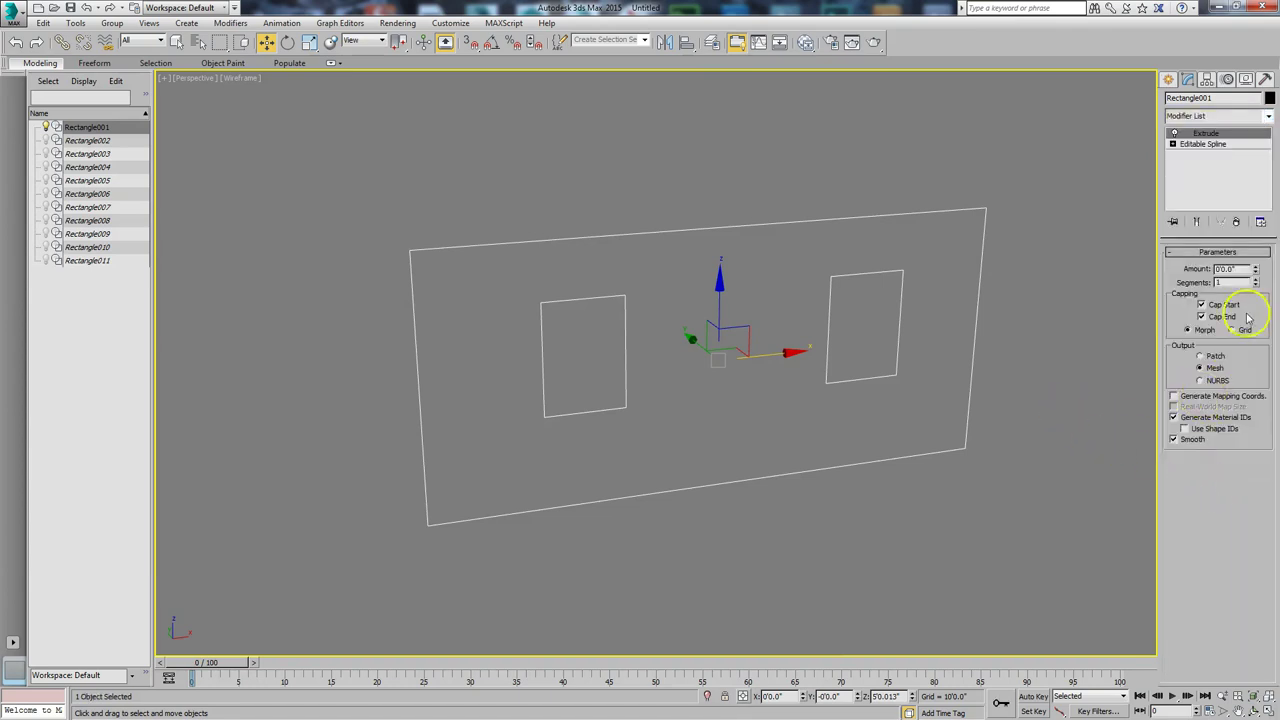
pyautogui.moveTo(1256, 271); pyautogui.dragTo(1256, 272)
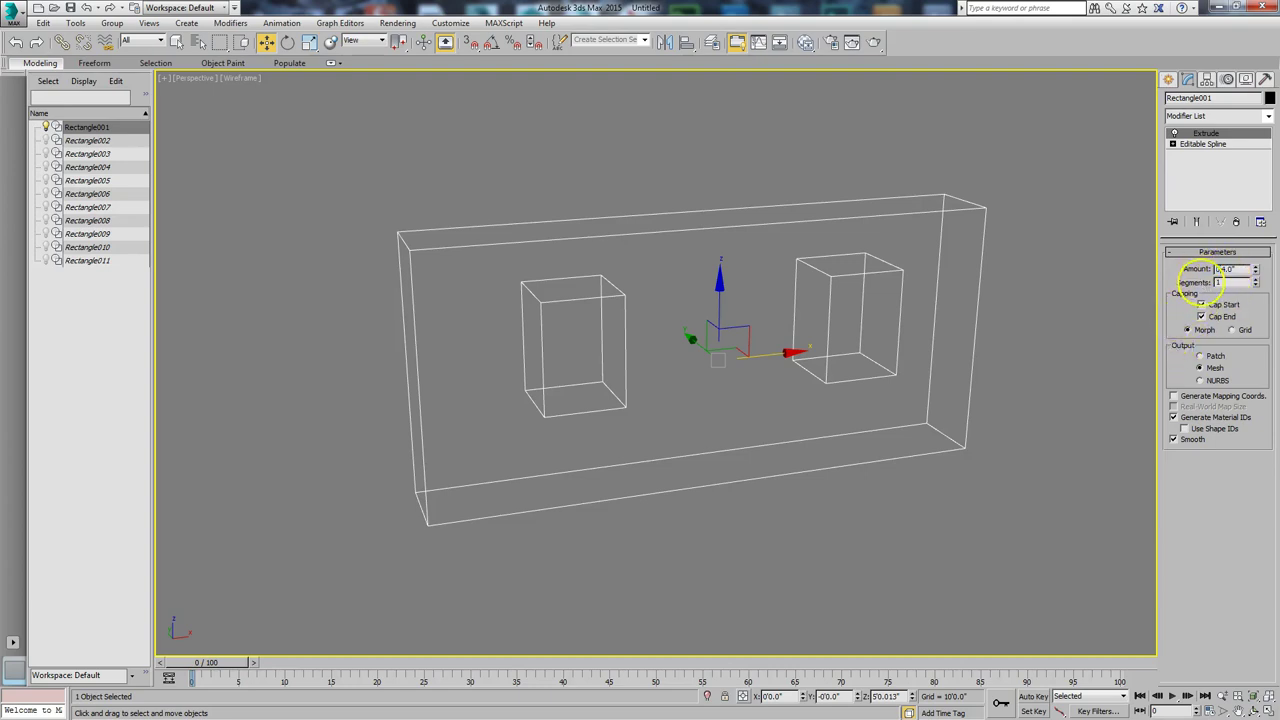
pyautogui.press('Return')
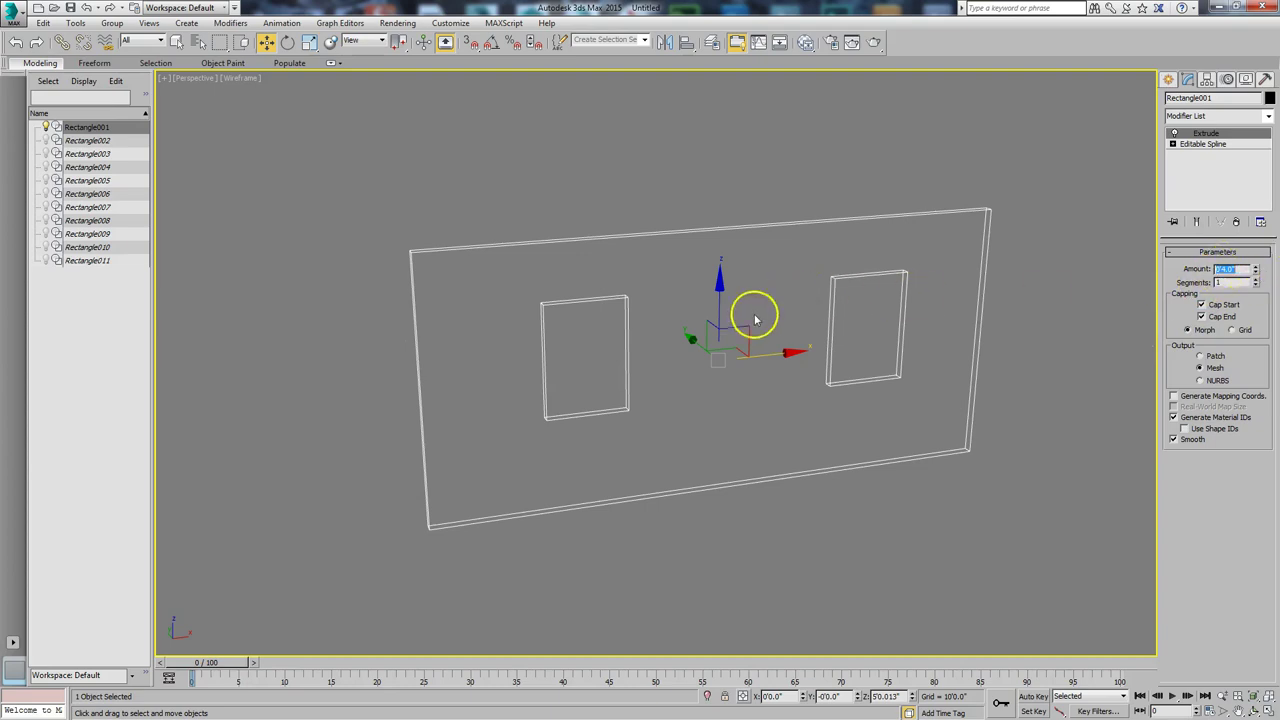
# - Unhide all objects to bring back the window frames and panes
pyautogui.click(670, 398)
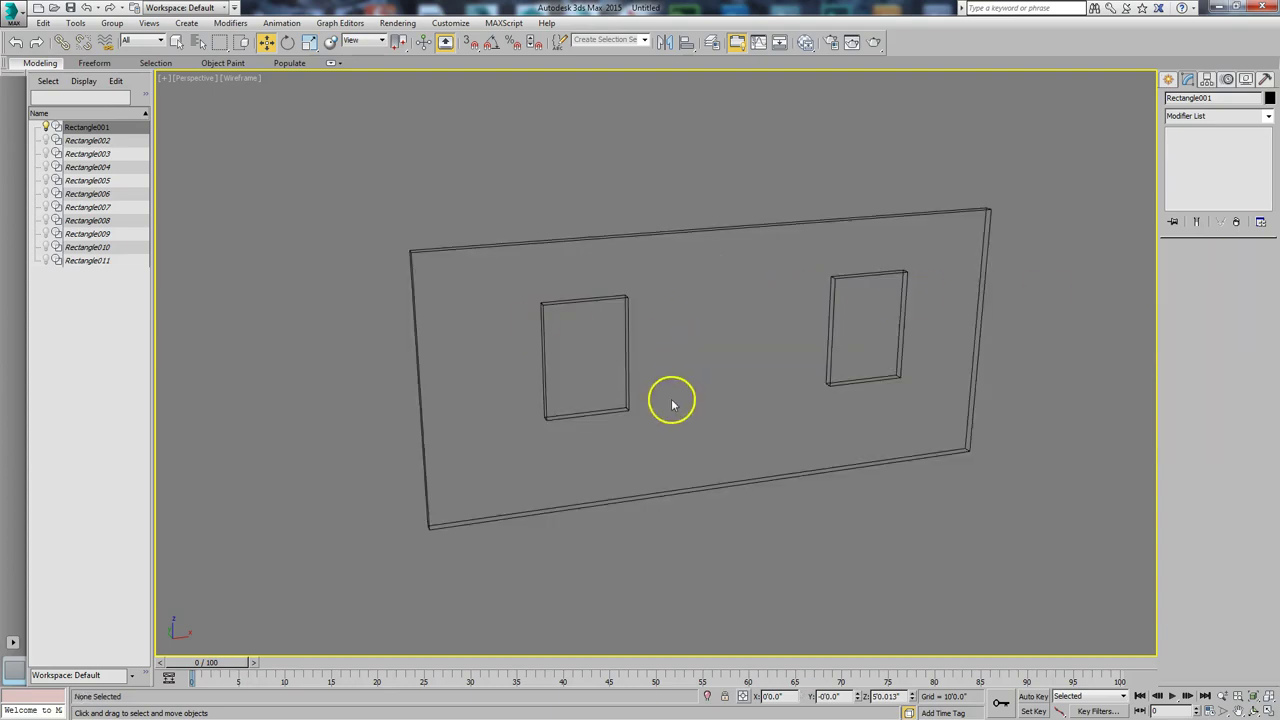
pyautogui.click(831, 334)
pyautogui.rightClick(768, 324)
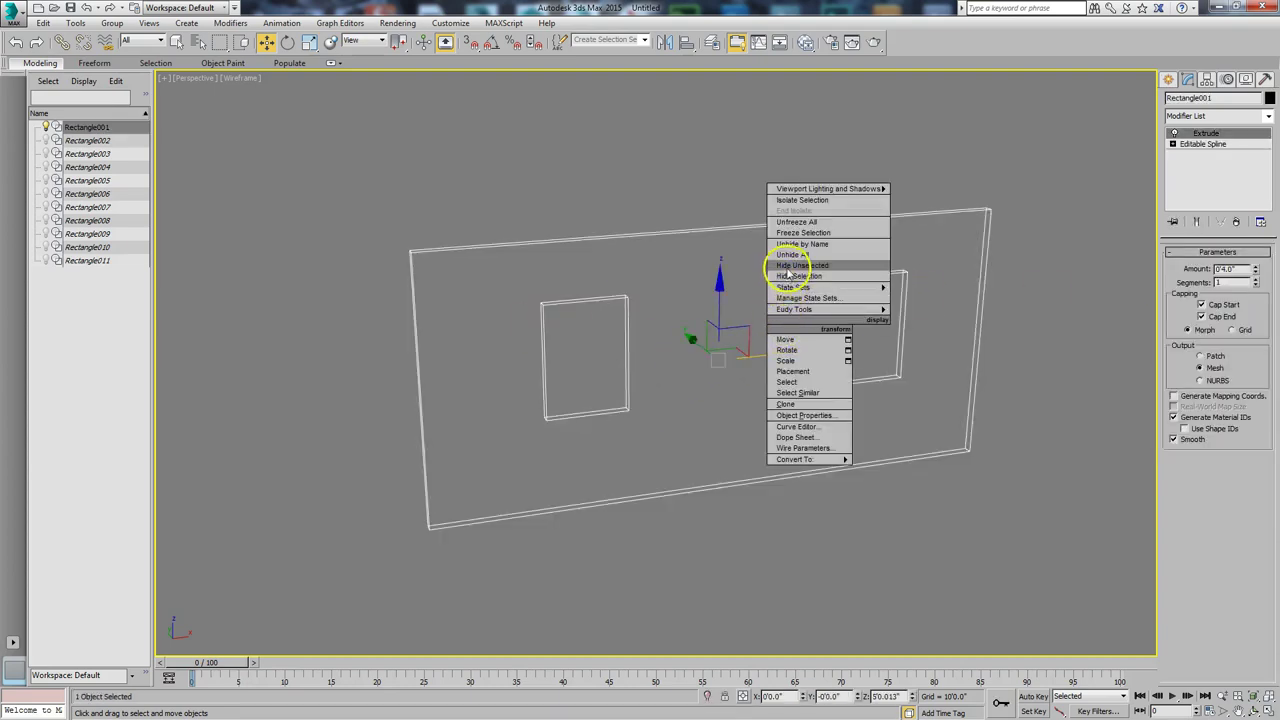
pyautogui.click(792, 254)
pyautogui.click(765, 179)
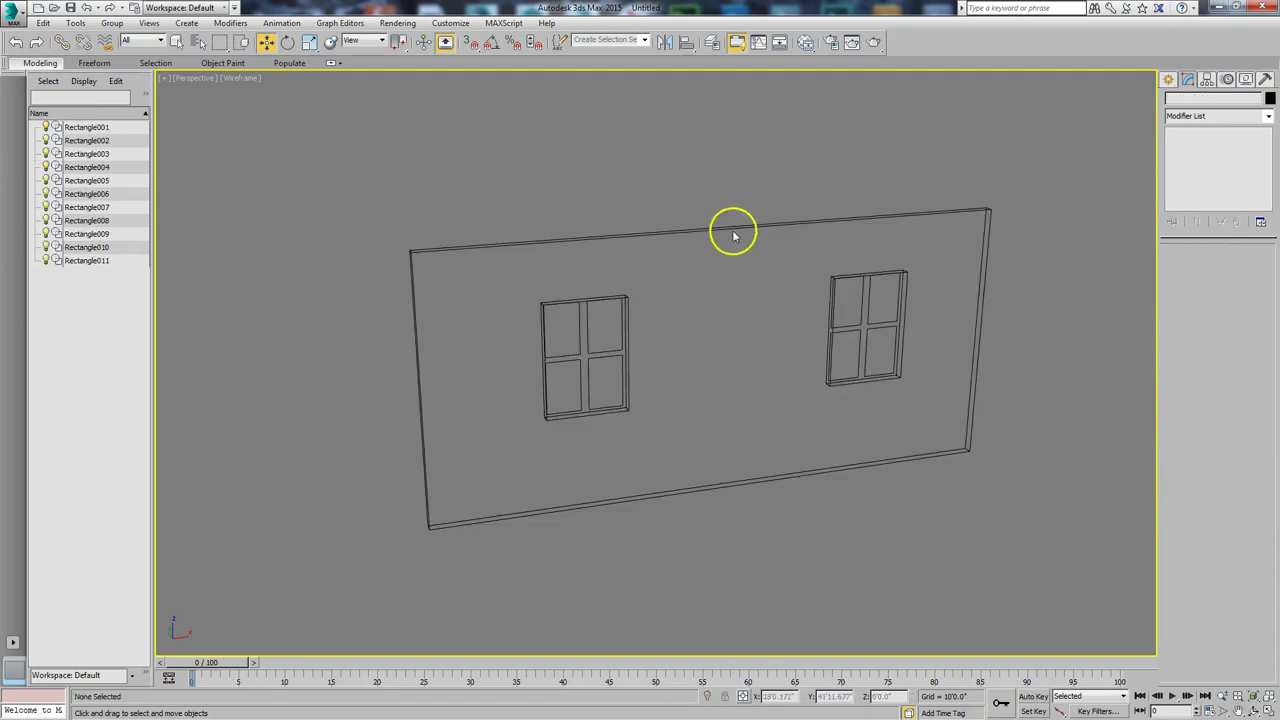
# - Hide the extruded wall, leaving only the window splines displayed
pyautogui.click(733, 228)
pyautogui.rightClick(733, 228)
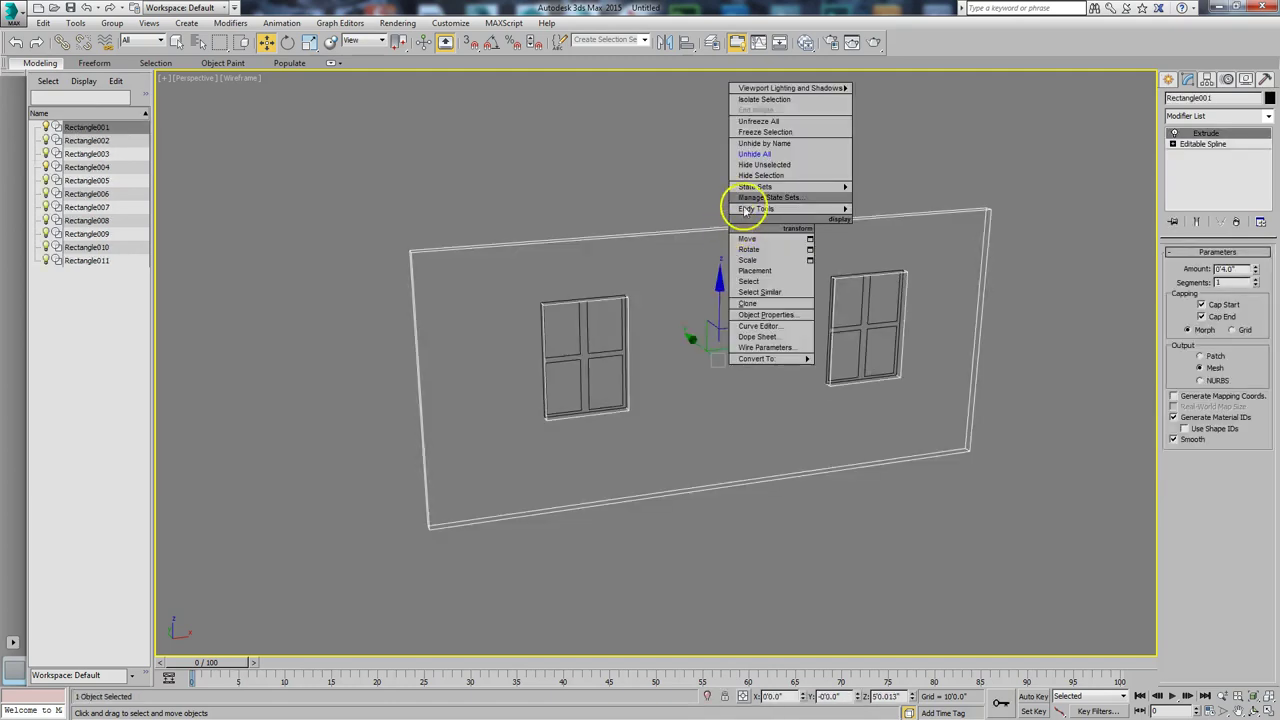
pyautogui.click(749, 177)
# - Convert the outer frame rectangle of the window nearer the wall's left end to an Editable Spline
pyautogui.click(618, 295)
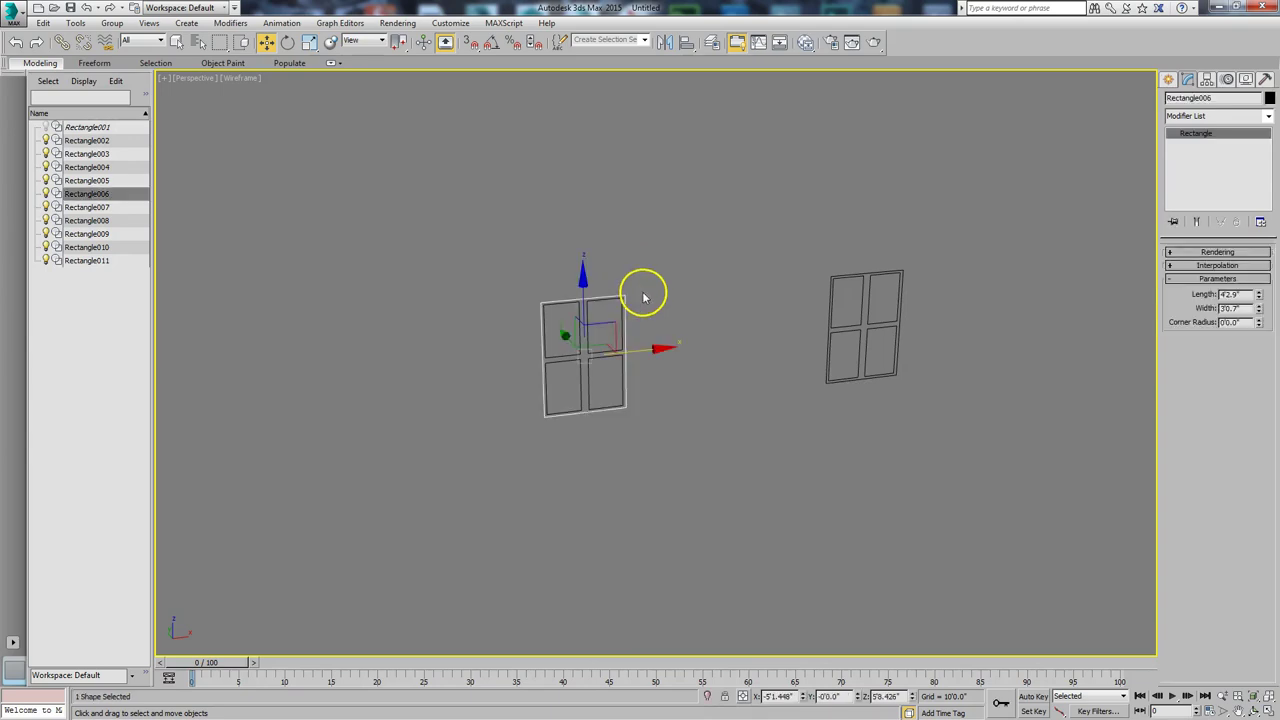
pyautogui.rightClick(704, 318)
pyautogui.moveTo(743, 449)
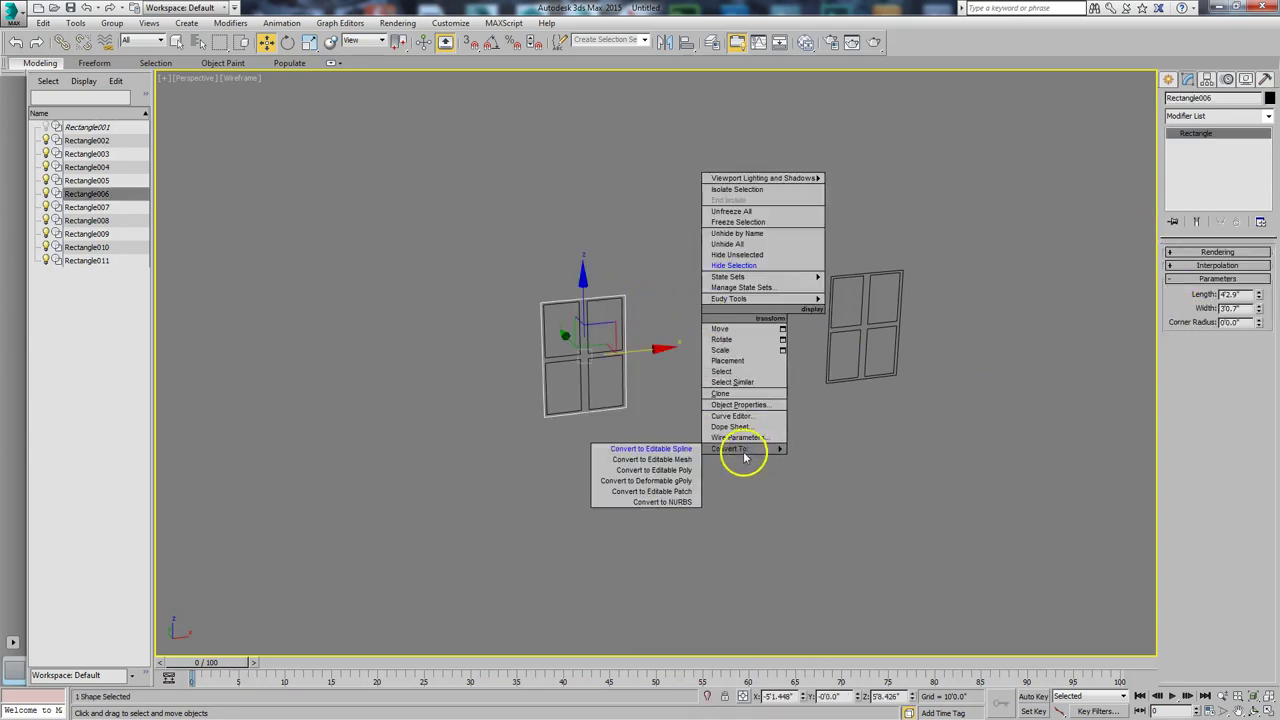
pyautogui.click(683, 450)
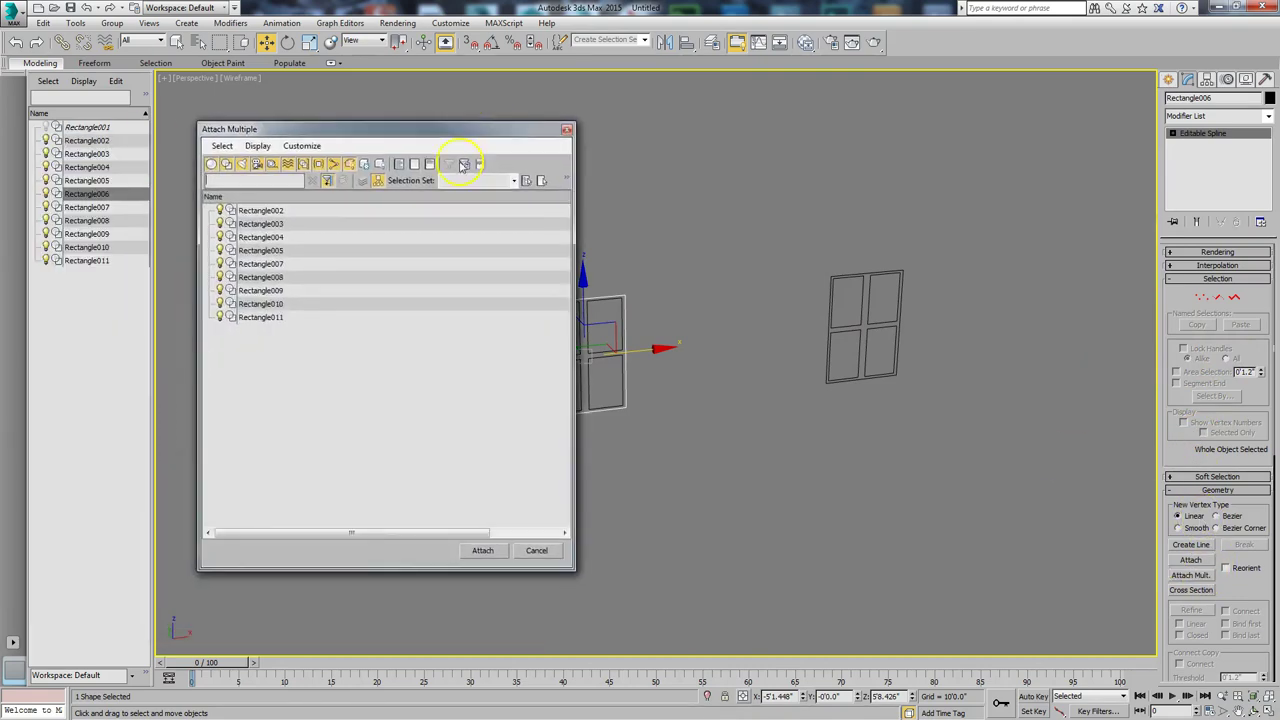
# - Attach all the remaining window rectangles, Rectangle002 to 005 and 007 to 011, to the editable spline using Attach Multiple
pyautogui.click(276, 211)
pyautogui.keyDown('shift'); pyautogui.click(262, 303); pyautogui.keyUp('shift')
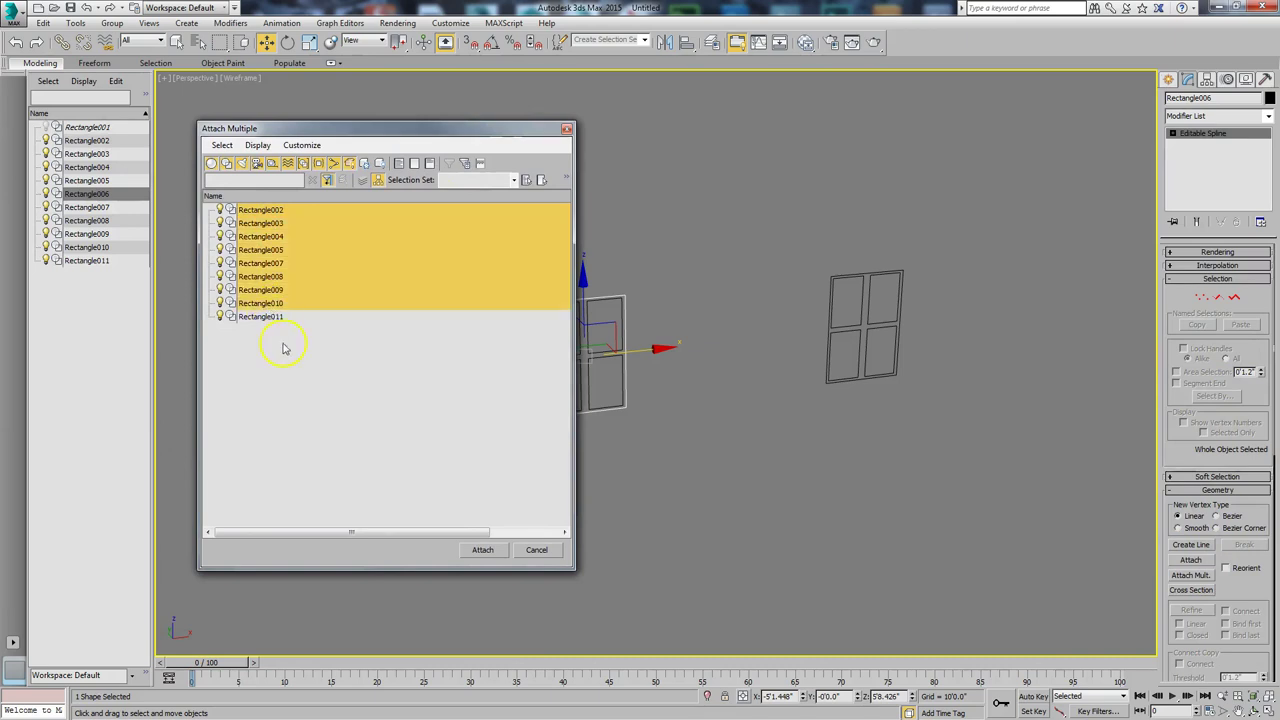
pyautogui.keyDown('shift'); pyautogui.click(266, 318); pyautogui.keyUp('shift')
pyautogui.click(481, 550)
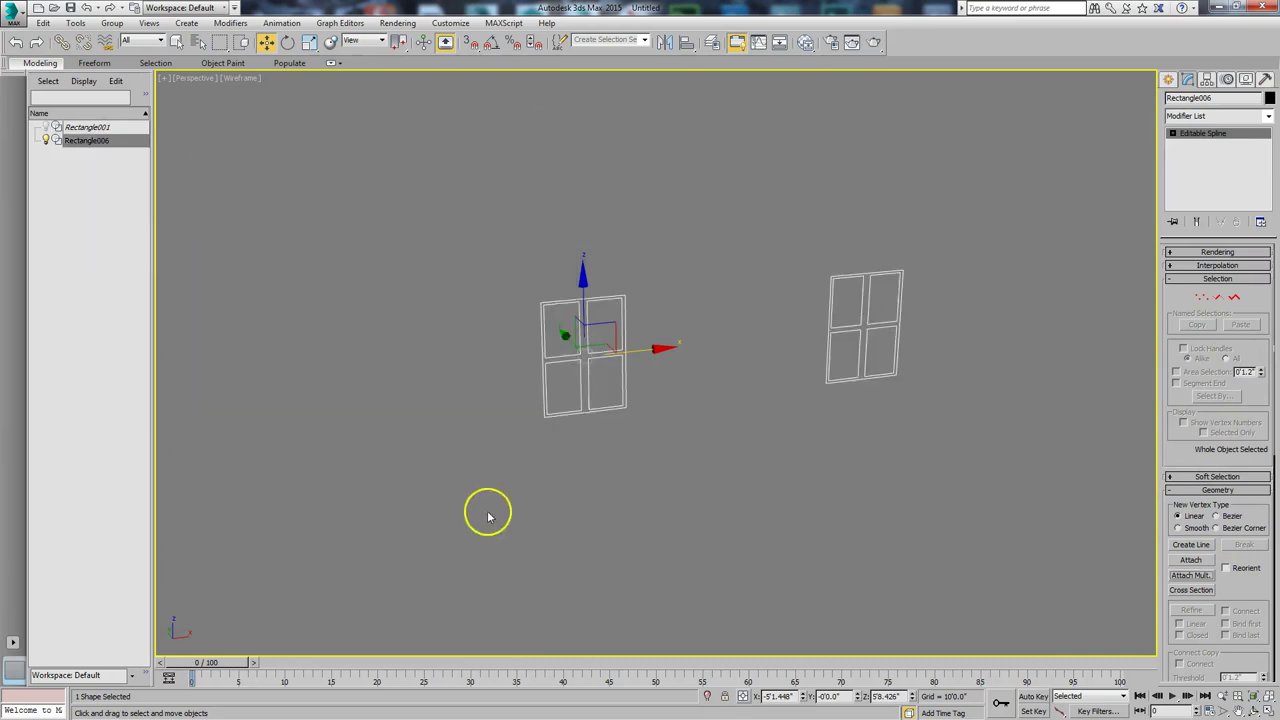
# - Apply an Extrude modifier to the combined window splines with an amount of 6"
pyautogui.click(1267, 116)
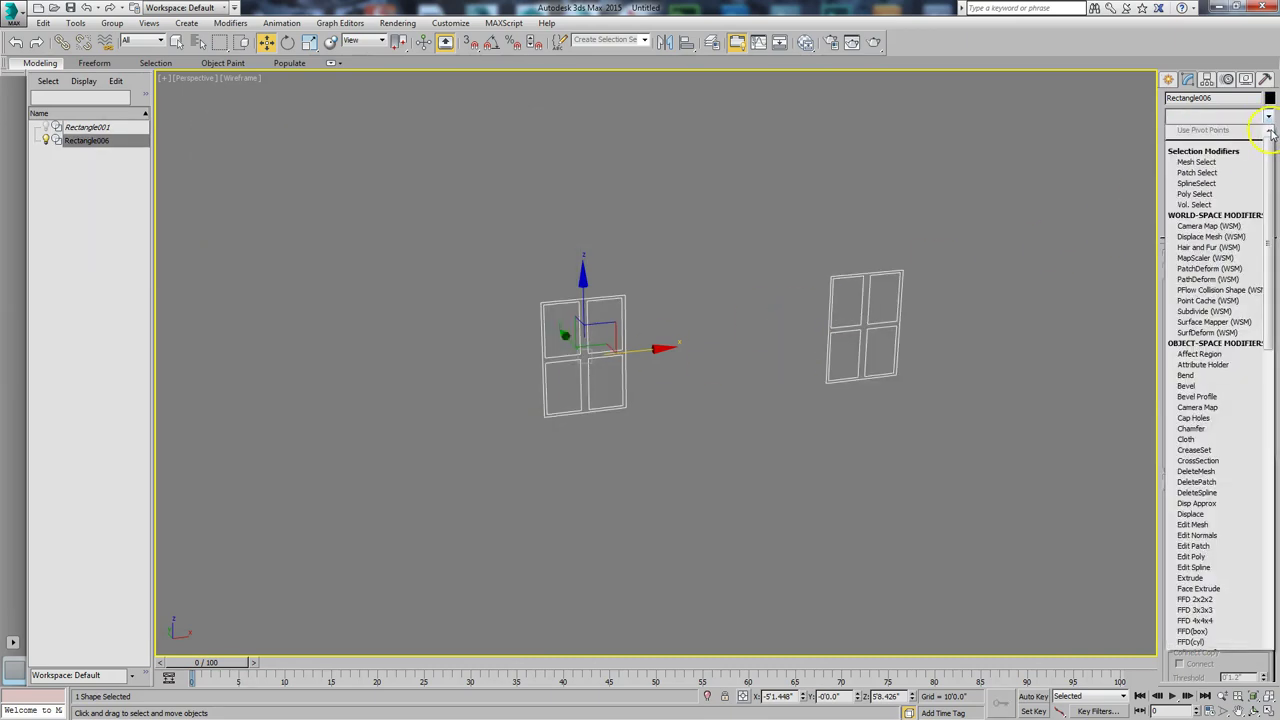
pyautogui.moveTo(1270, 128); pyautogui.dragTo(1272, 250)
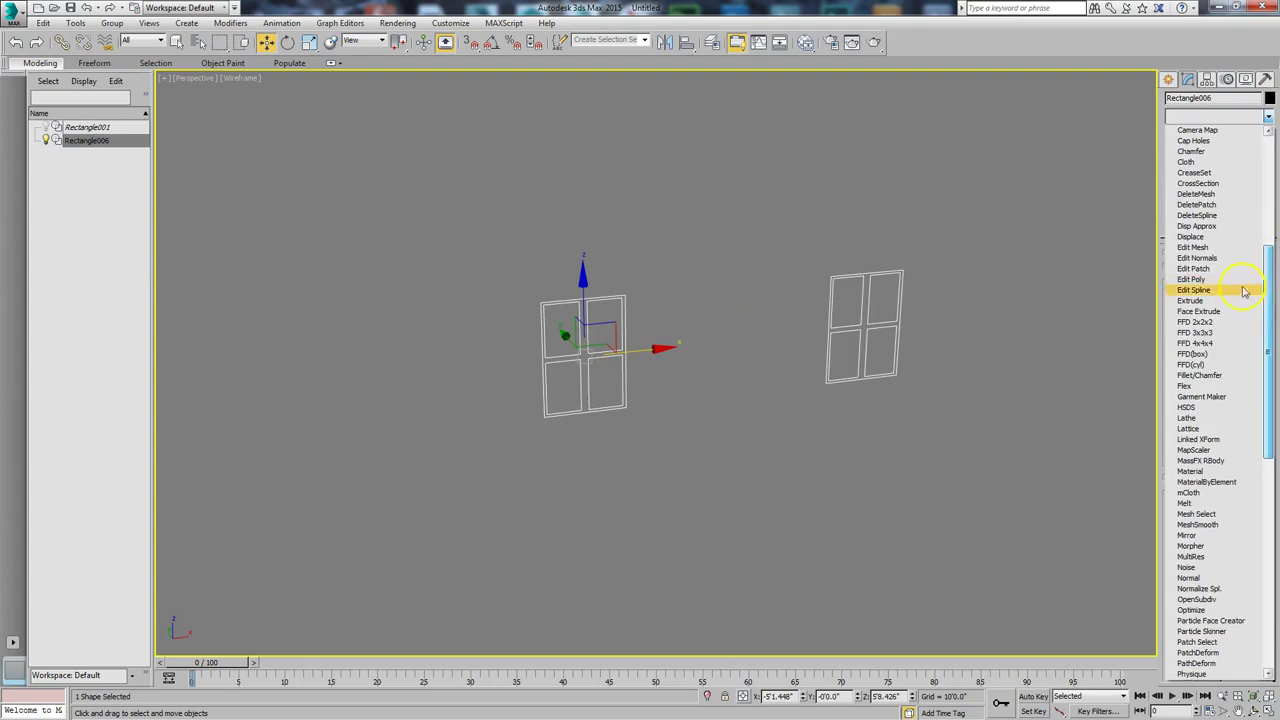
pyautogui.click(1190, 300)
pyautogui.scroll(5, 973, 330)
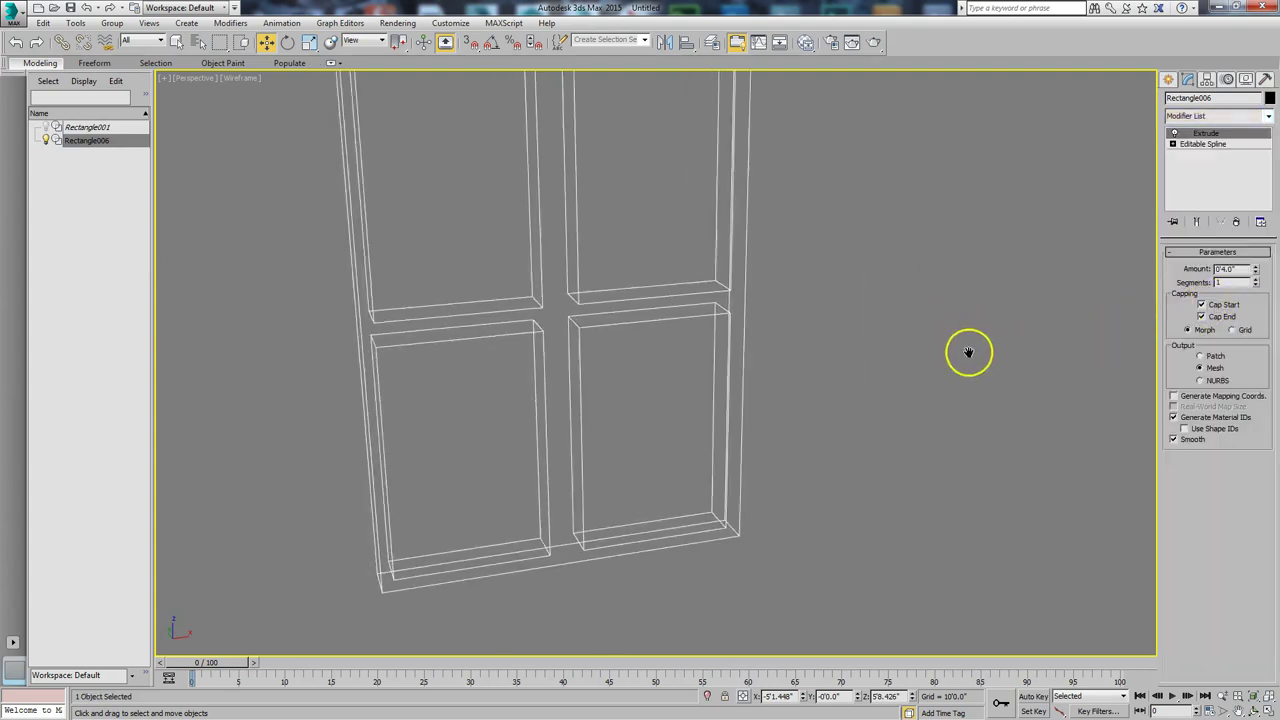
pyautogui.scroll(-3, 965, 345)
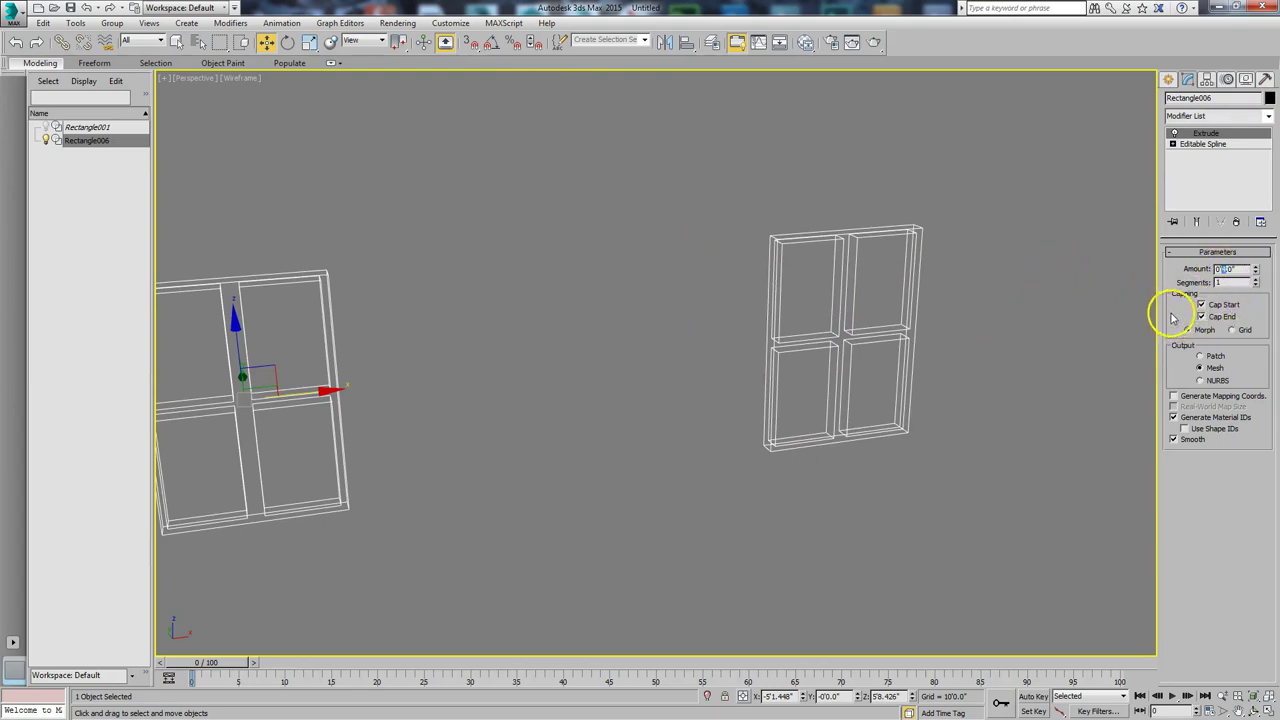
# - Unhide the wall and, in Top view, move the window frames about 1.1" along Y to centre them in its thickness
pyautogui.rightClick(536, 320)
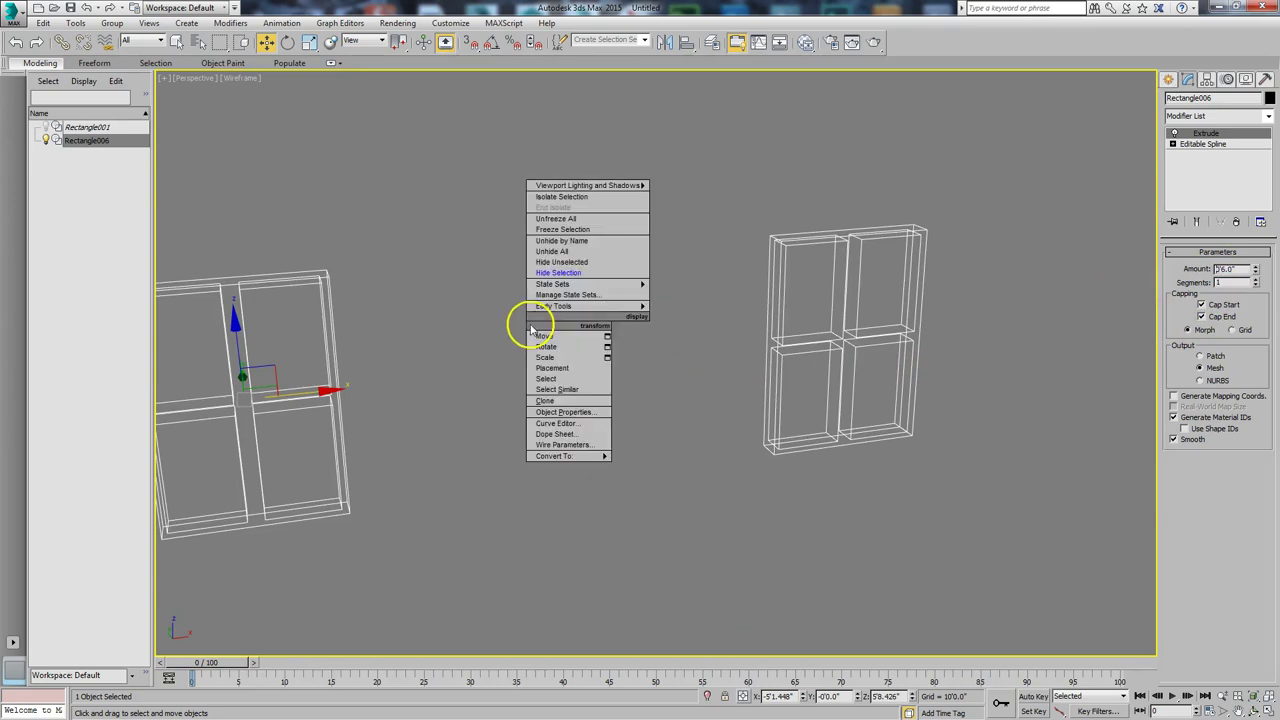
pyautogui.click(551, 261)
pyautogui.press('v')
pyautogui.press('t')
pyautogui.scroll(5, 683, 377)
pyautogui.moveTo(623, 423); pyautogui.dragTo(557, 455, button='middle')
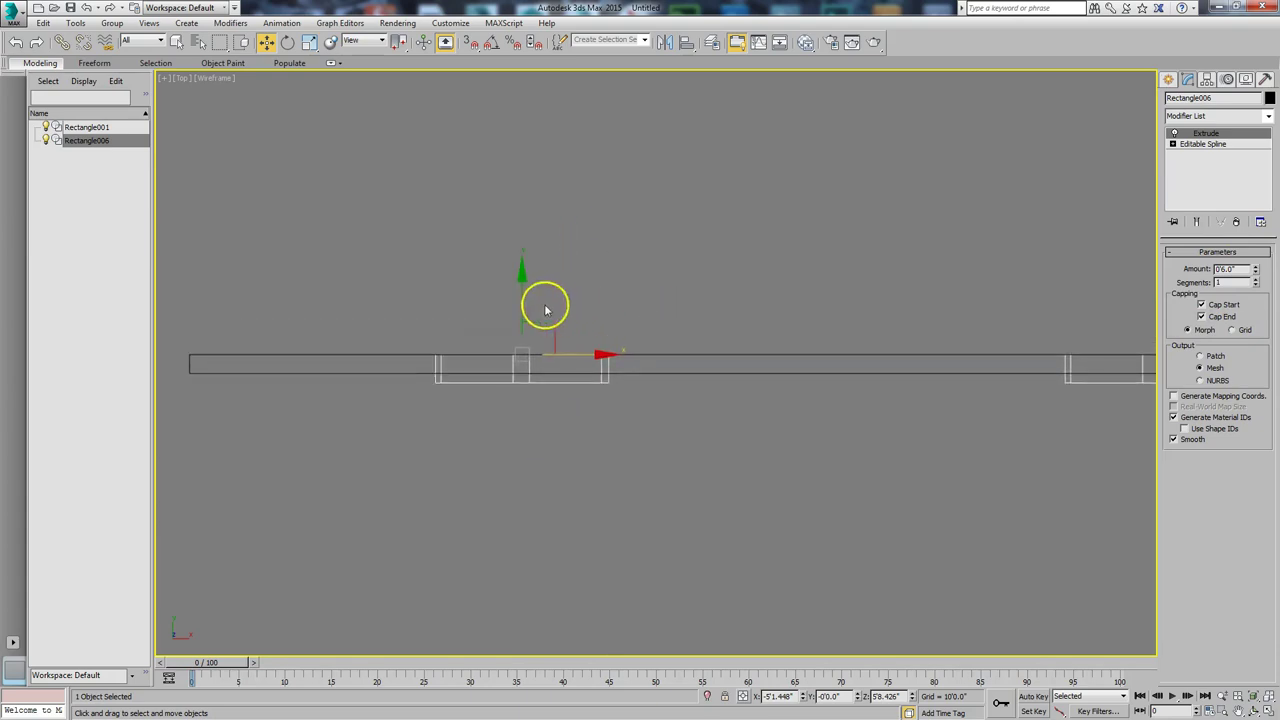
pyautogui.moveTo(523, 300); pyautogui.dragTo(523, 294)
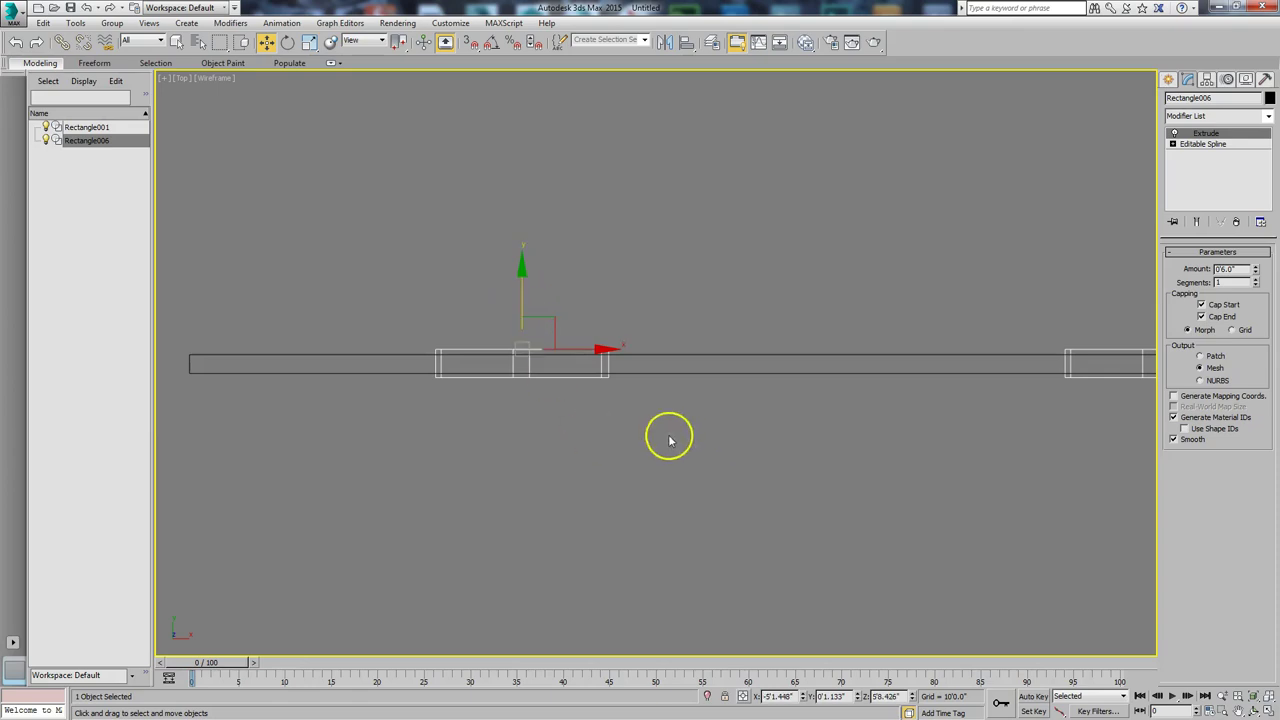
# - Check how the window frames sit in the wall from the Top and Front views and at an angle
pyautogui.press('p')
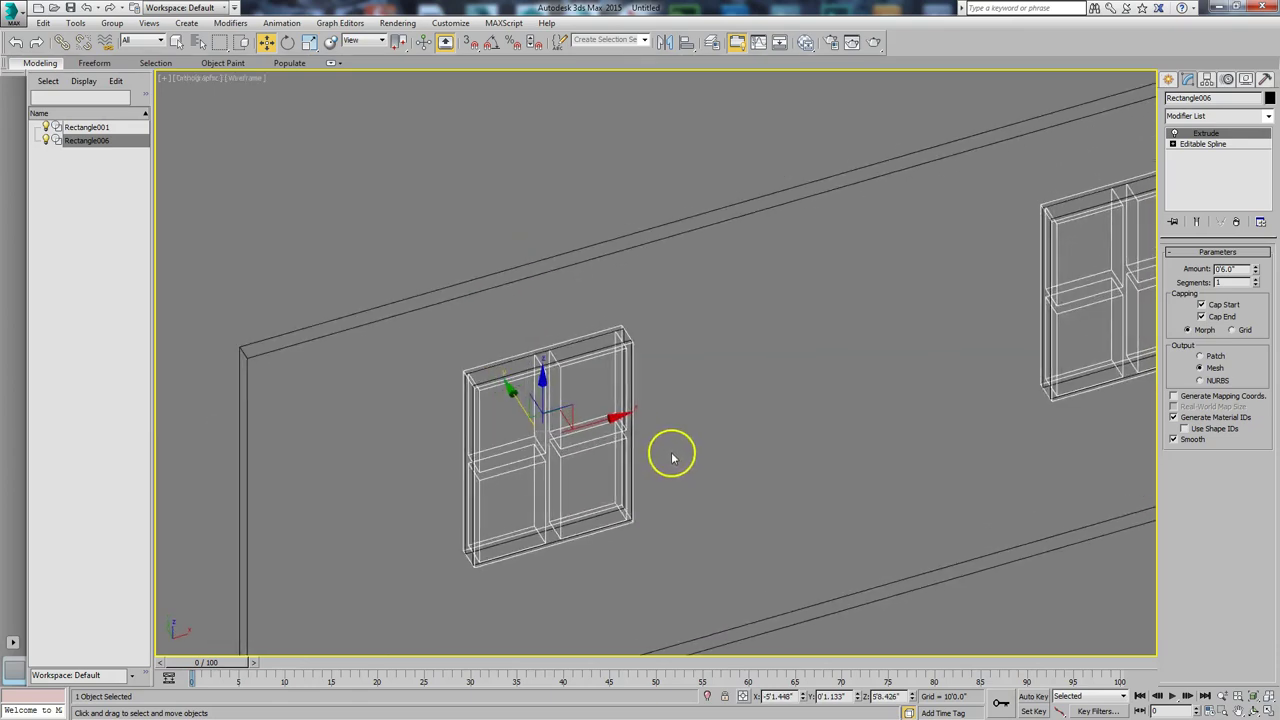
pyautogui.press('t')
pyautogui.scroll(1, 630, 490)
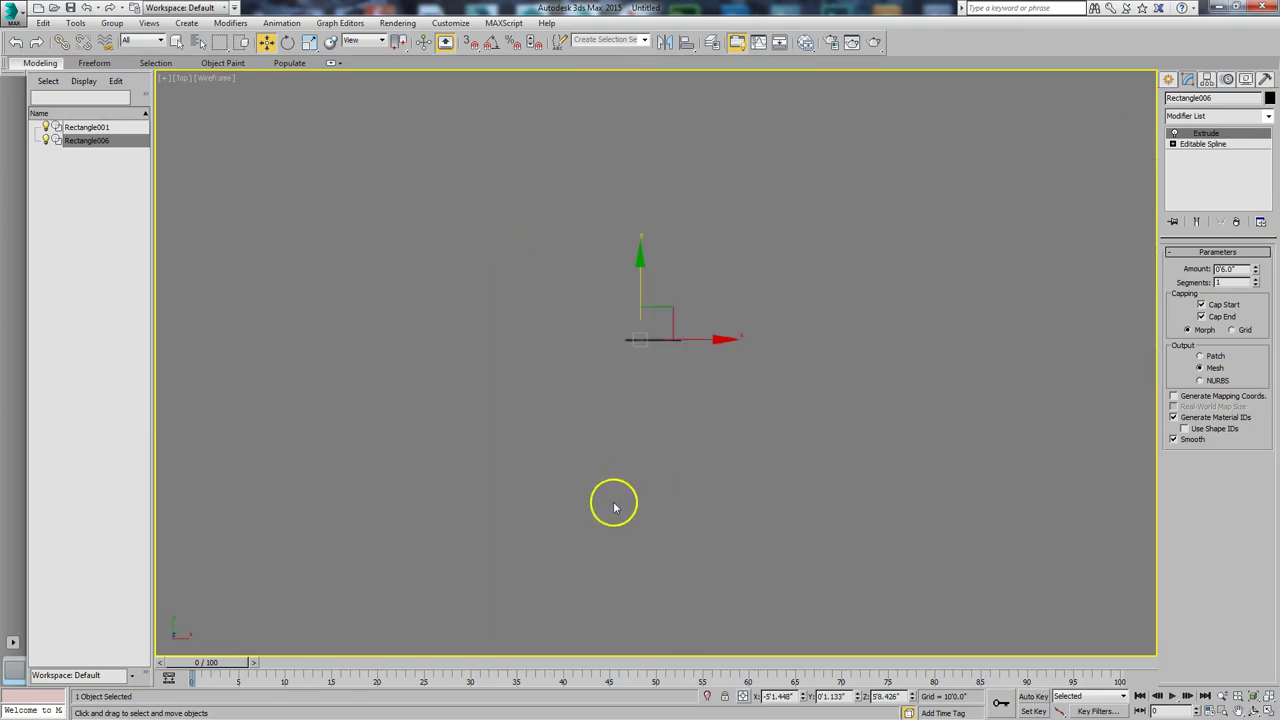
pyautogui.press('f')
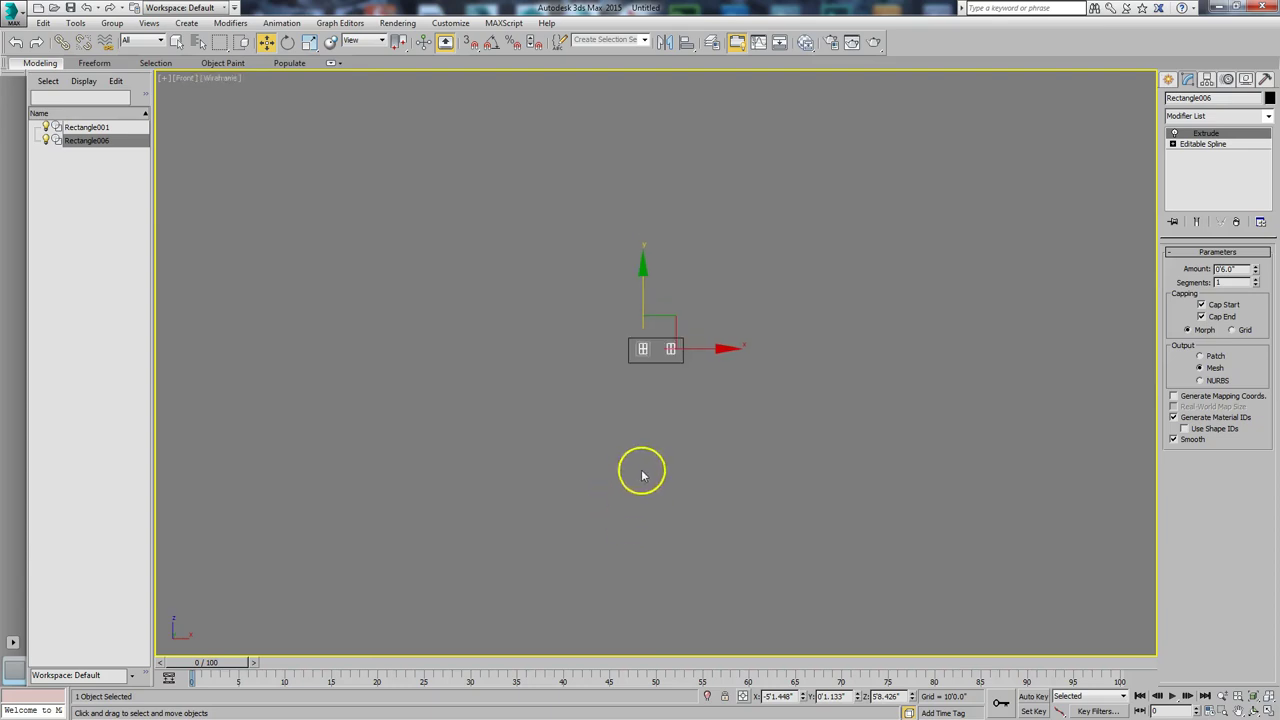
pyautogui.scroll(3, 922, 531)
pyautogui.click(1267, 697)
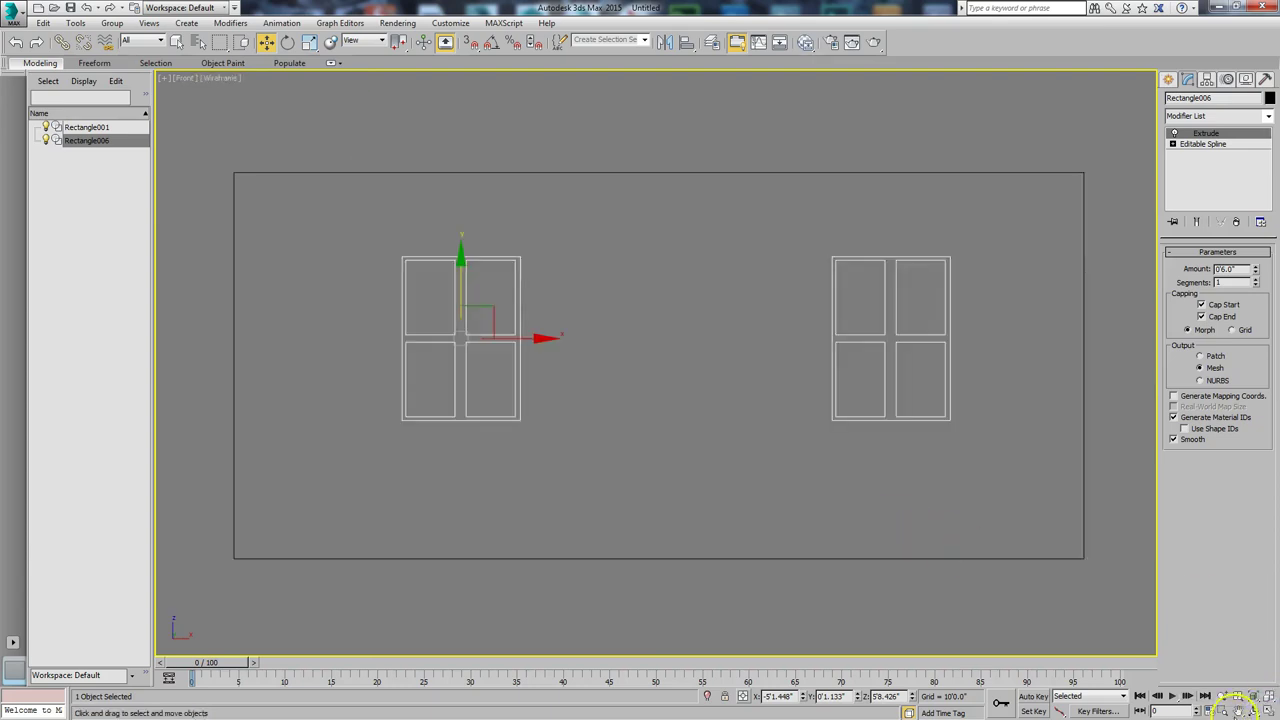
pyautogui.click(1255, 708)
pyautogui.moveTo(986, 543); pyautogui.dragTo(641, 378)
pyautogui.scroll(-2, 641, 378)
# - Assign a new Arch & Design material to the wall and windows, with reflectivity 0.27 and glossiness 0.64
pyautogui.moveTo(411, 179); pyautogui.dragTo(929, 559)
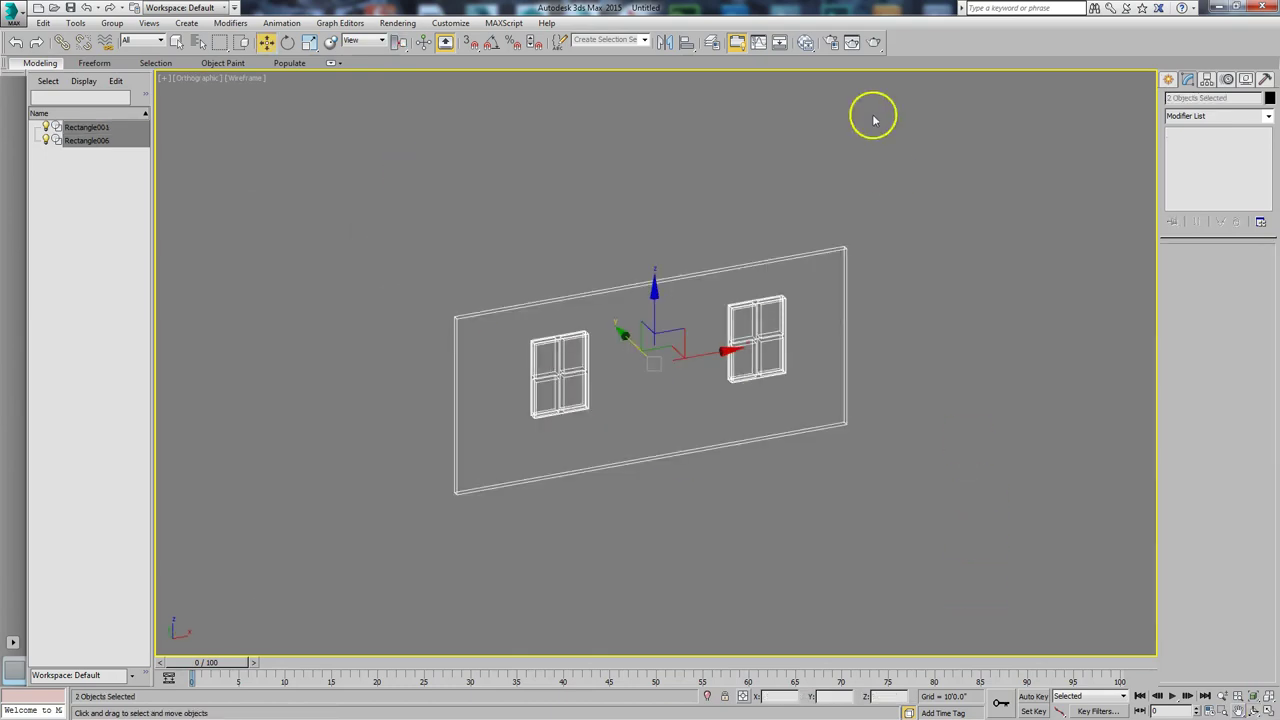
pyautogui.click(811, 46)
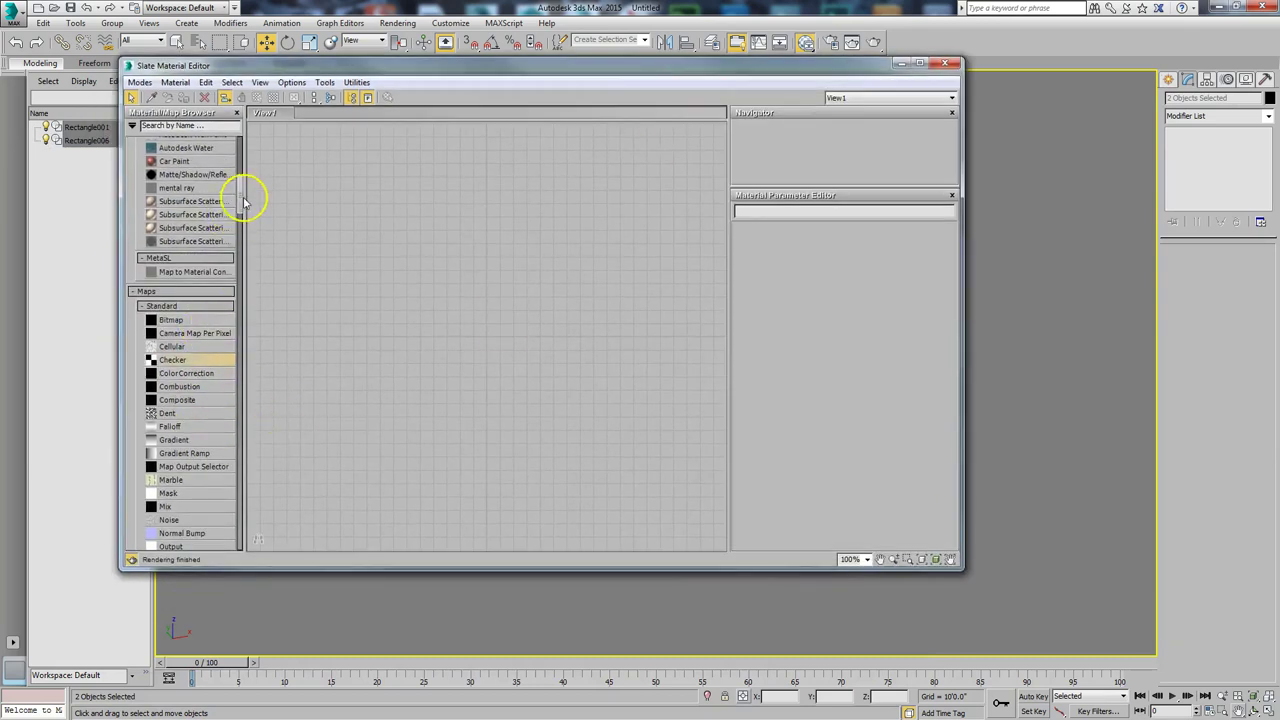
pyautogui.moveTo(243, 202); pyautogui.dragTo(240, 145)
pyautogui.moveTo(180, 362); pyautogui.dragTo(423, 234)
pyautogui.rightClick(423, 234)
pyautogui.click(421, 238)
pyautogui.doubleClick(423, 236)
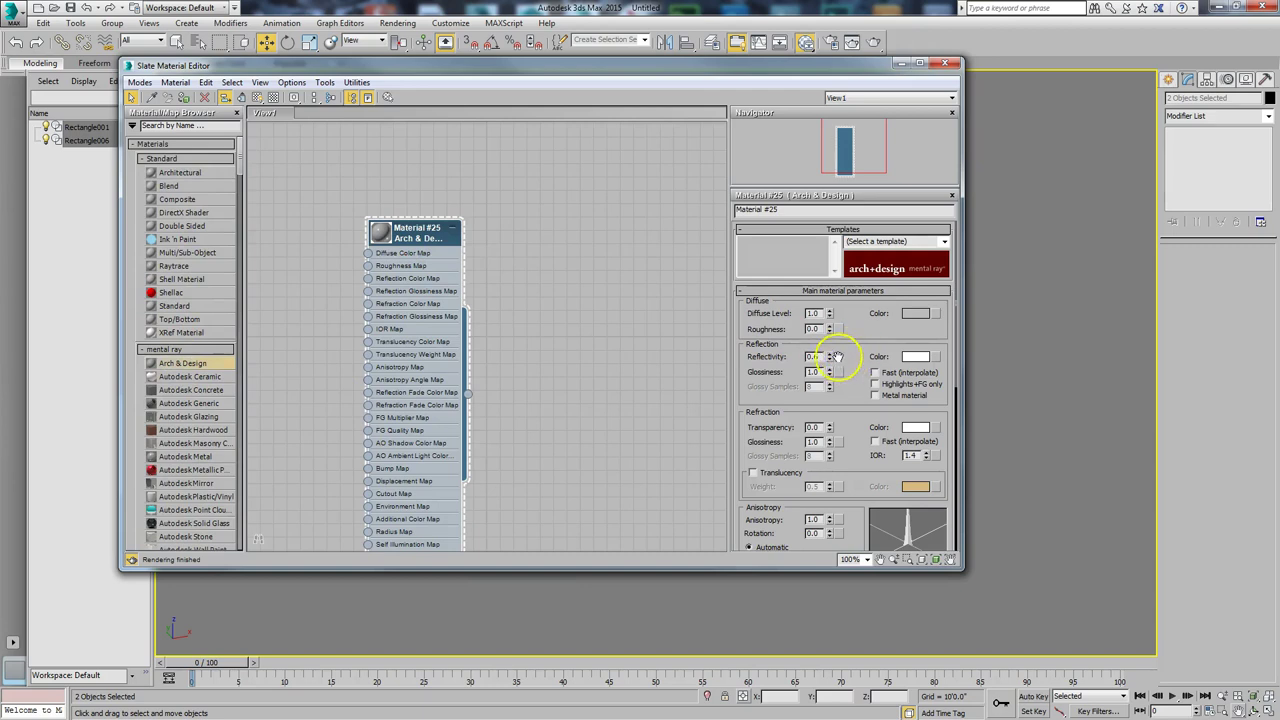
pyautogui.moveTo(829, 373); pyautogui.dragTo(836, 394)
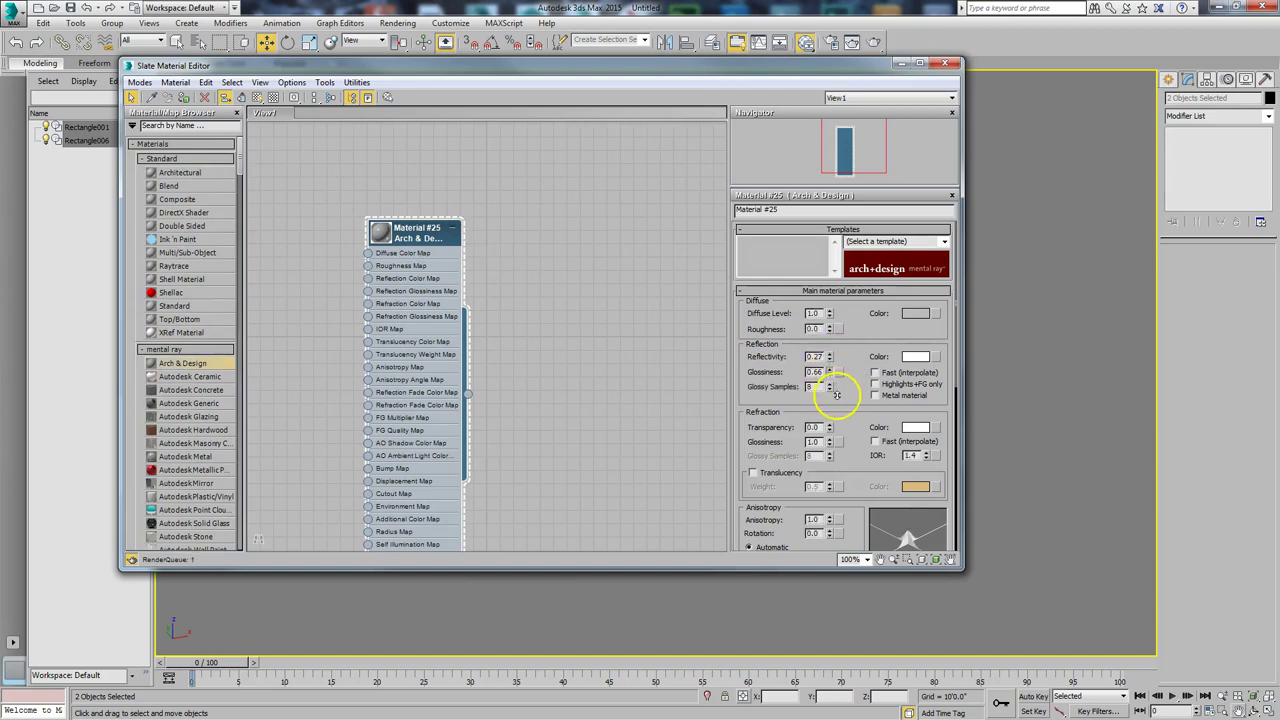
pyautogui.click(947, 66)
# - Display the model in Realistic shading and inspect the wall and windows with nothing selected
pyautogui.scroll(3, 780, 294)
pyautogui.press('F3')
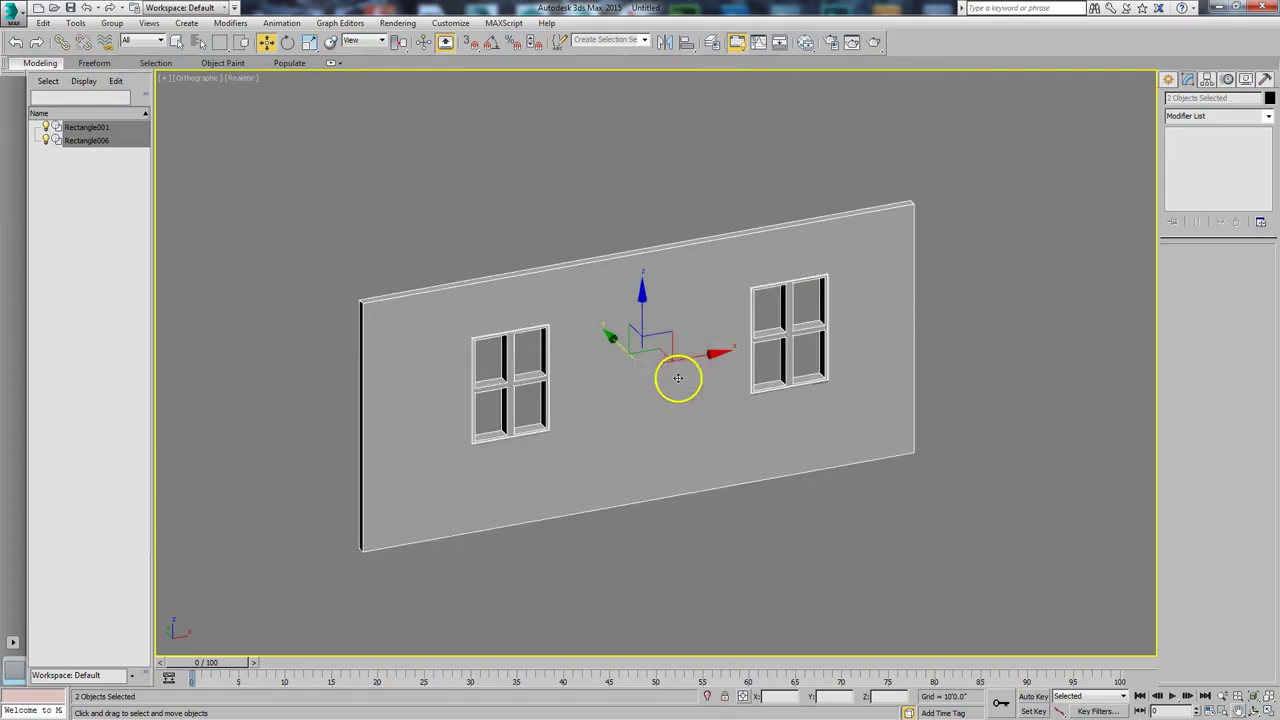
pyautogui.click(701, 573)
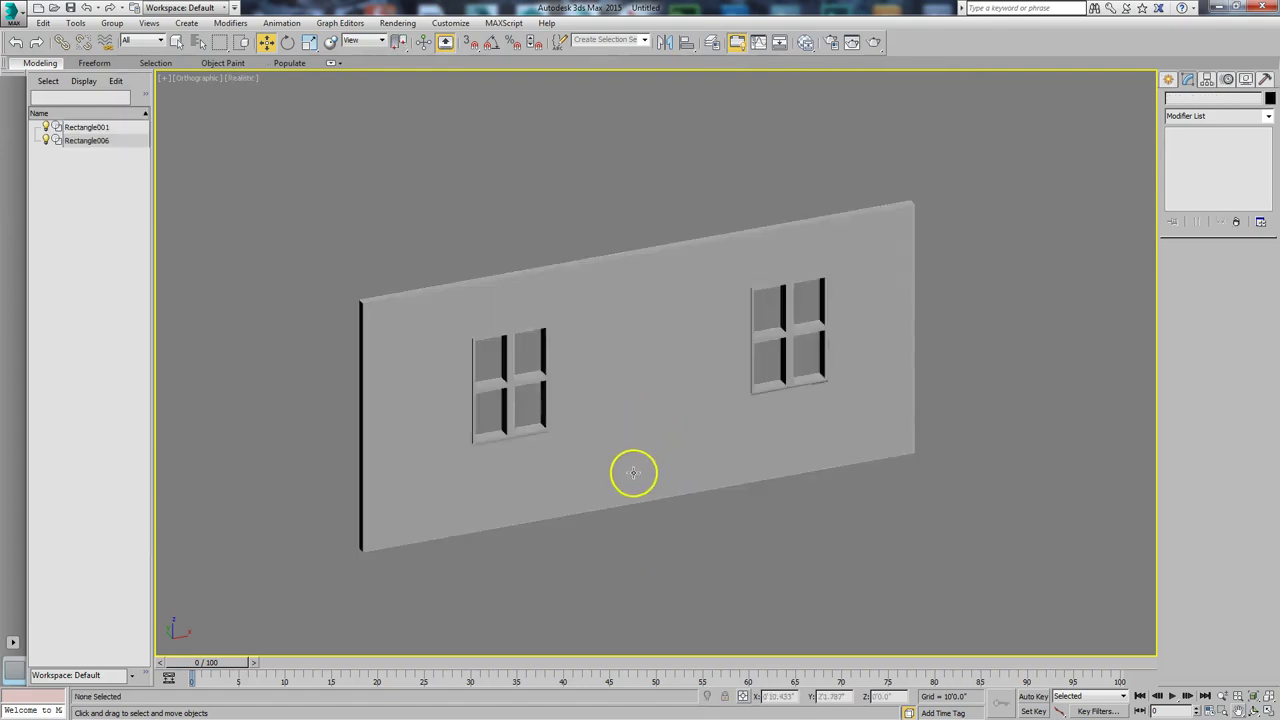
pyautogui.click(632, 472)
pyautogui.click(614, 605)
pyautogui.moveTo(623, 600); pyautogui.dragTo(623, 580, button='middle')
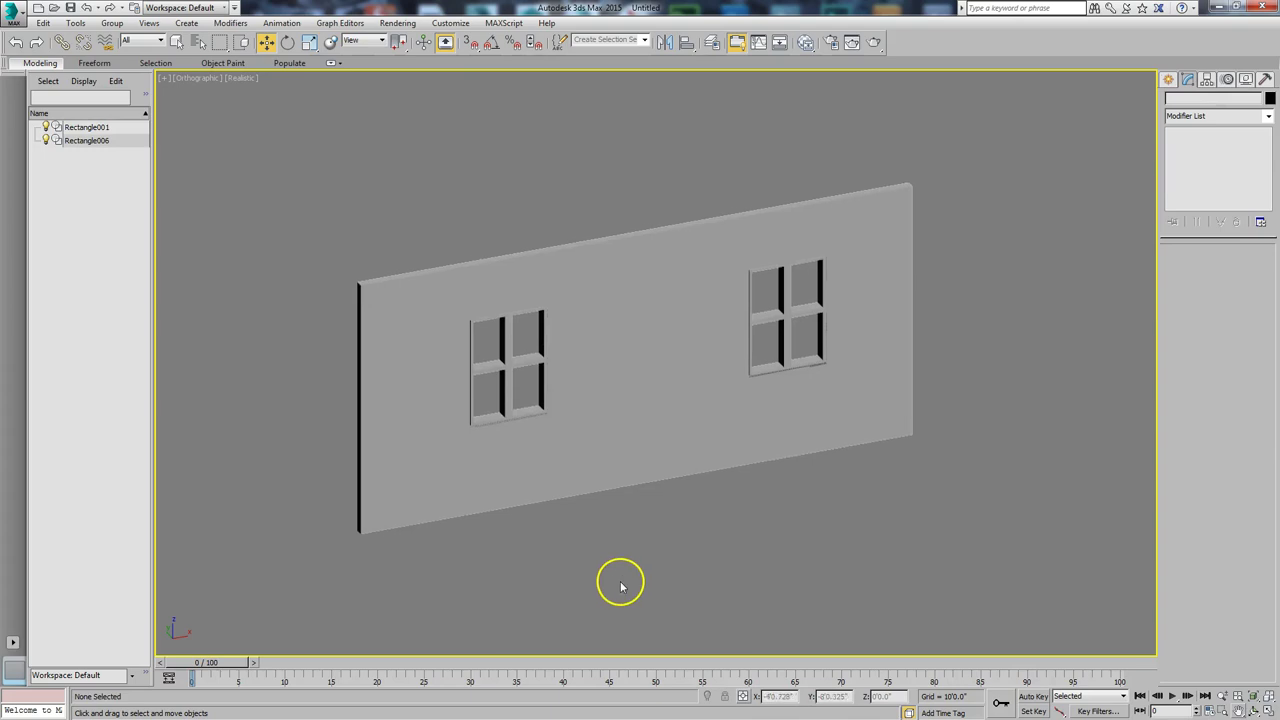
pyautogui.scroll(2, 563, 543)
pyautogui.scroll(-2, 671, 546)
pyautogui.scroll(-2, 671, 546)
# - Isolate the wall in Front view by hiding the unselected windows and fit it to the viewport
pyautogui.click(678, 476)
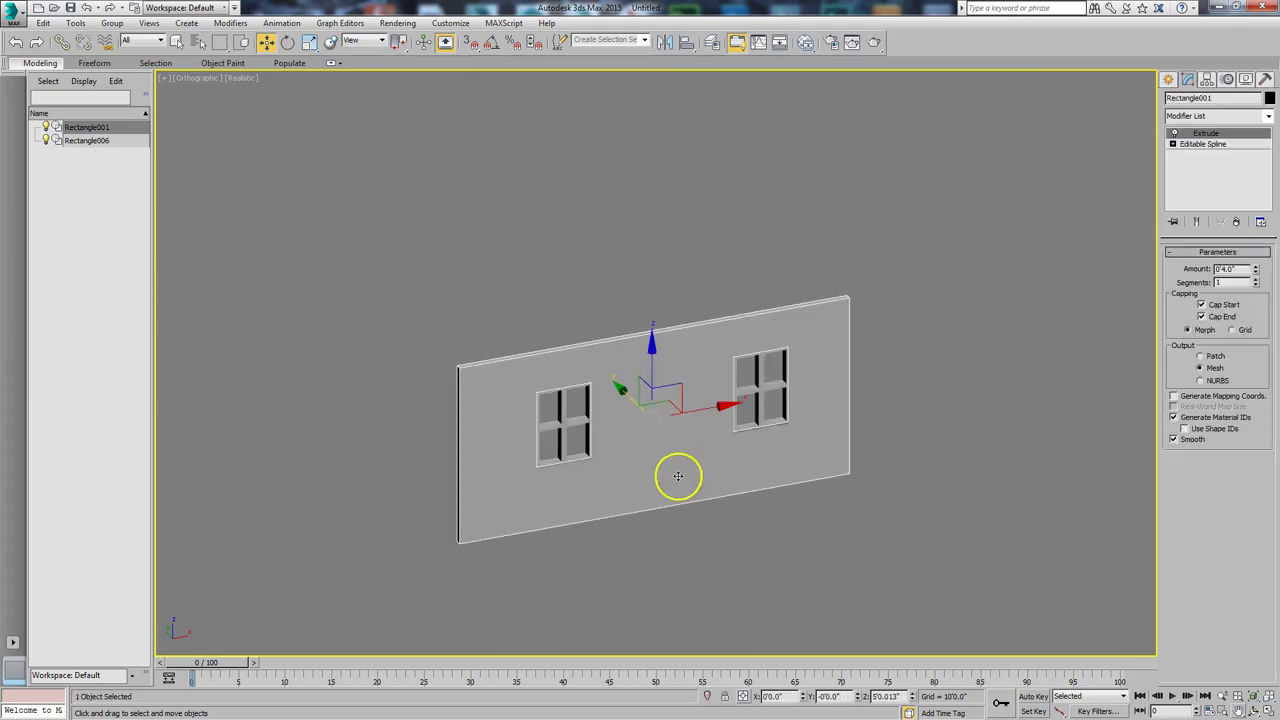
pyautogui.press('v')
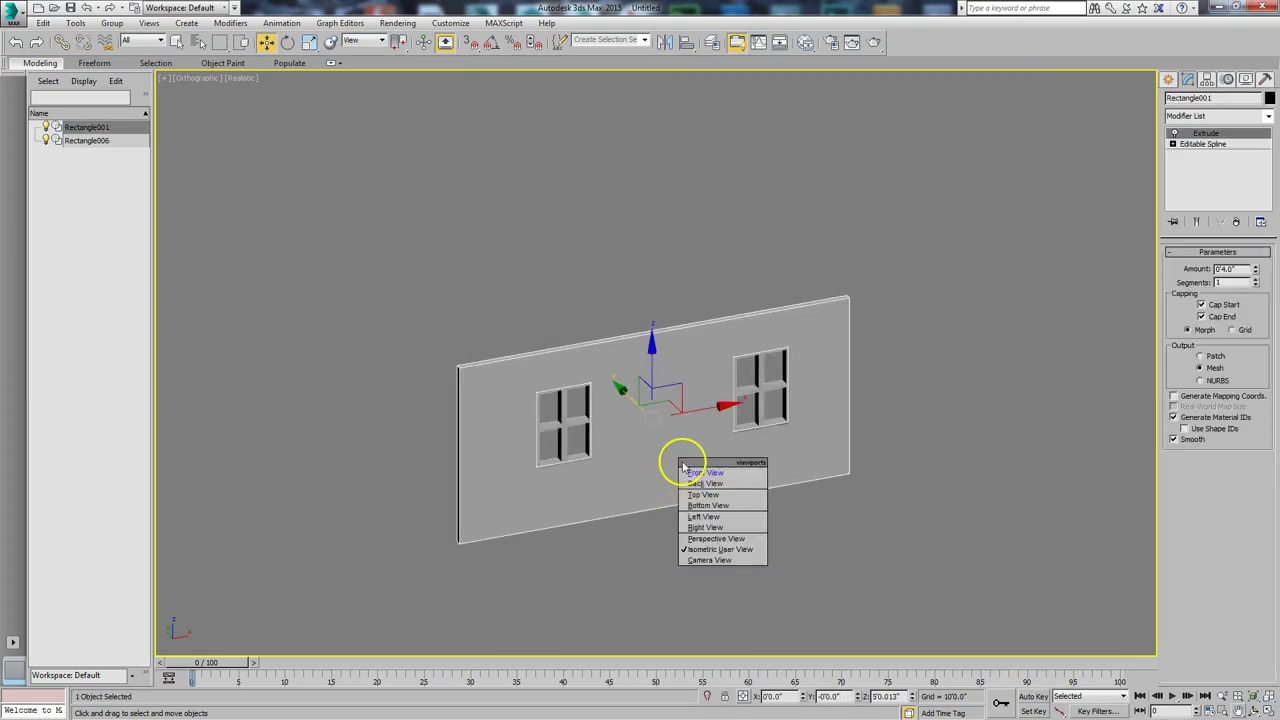
pyautogui.press('f')
pyautogui.rightClick(675, 455)
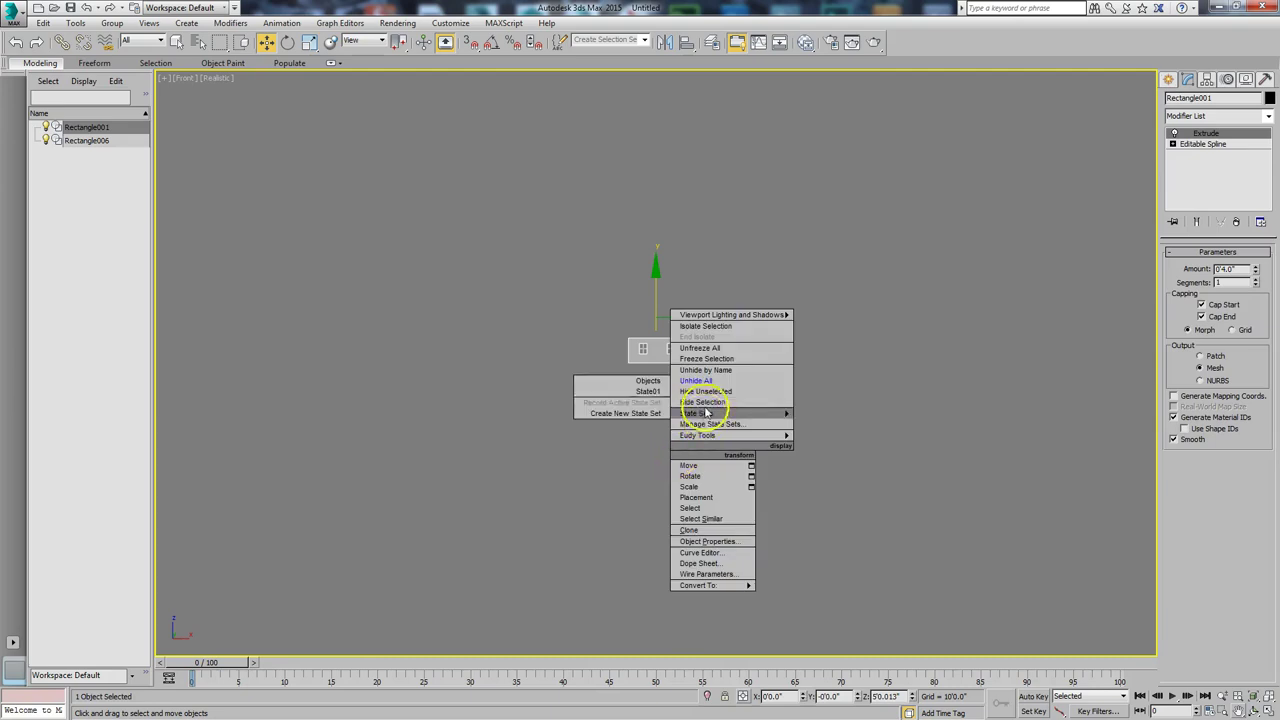
pyautogui.click(677, 402)
pyautogui.scroll(1, 677, 402)
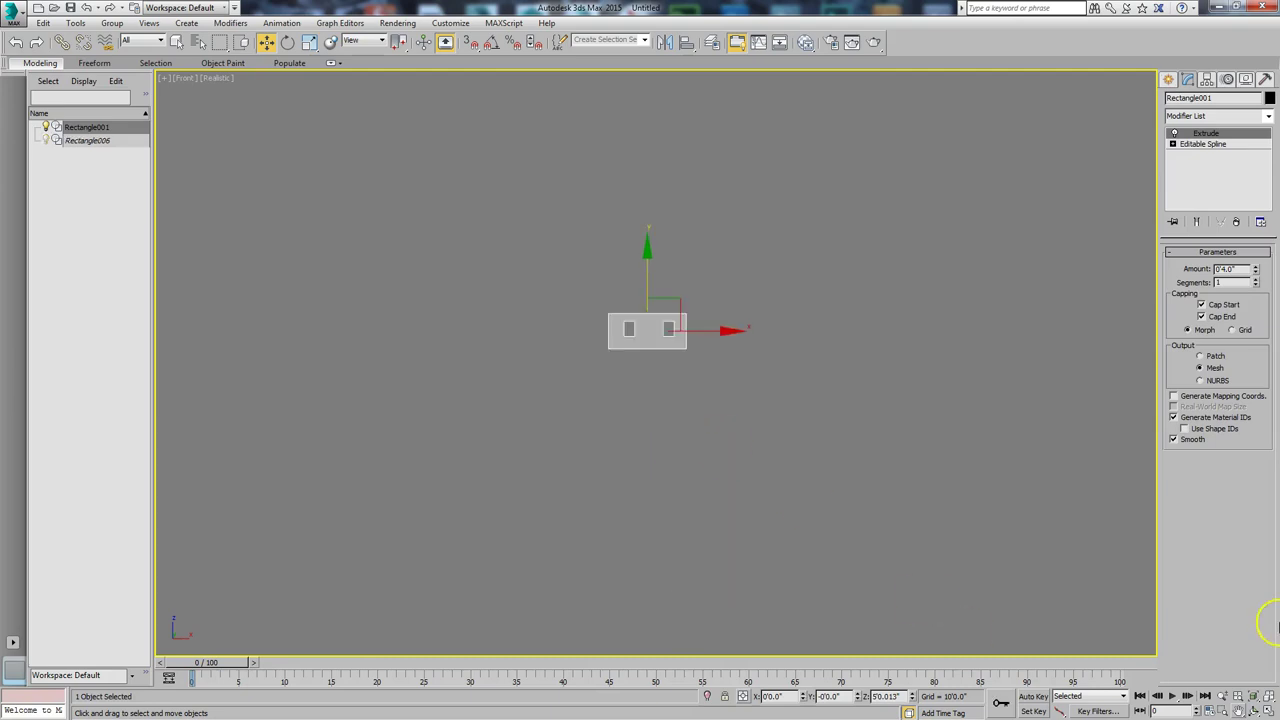
pyautogui.click(1268, 696)
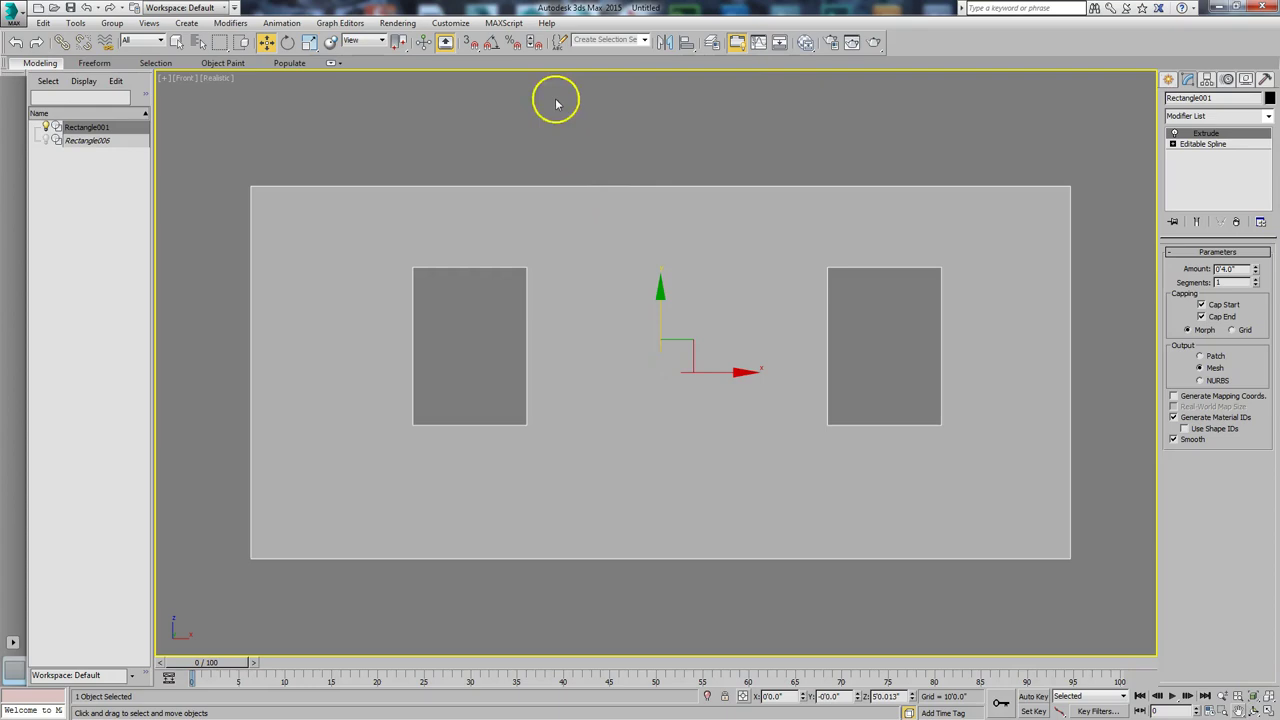
# - Duplicate the Arch & Design material in the Slate Material Editor and name the copy Wall
pyautogui.click(806, 43)
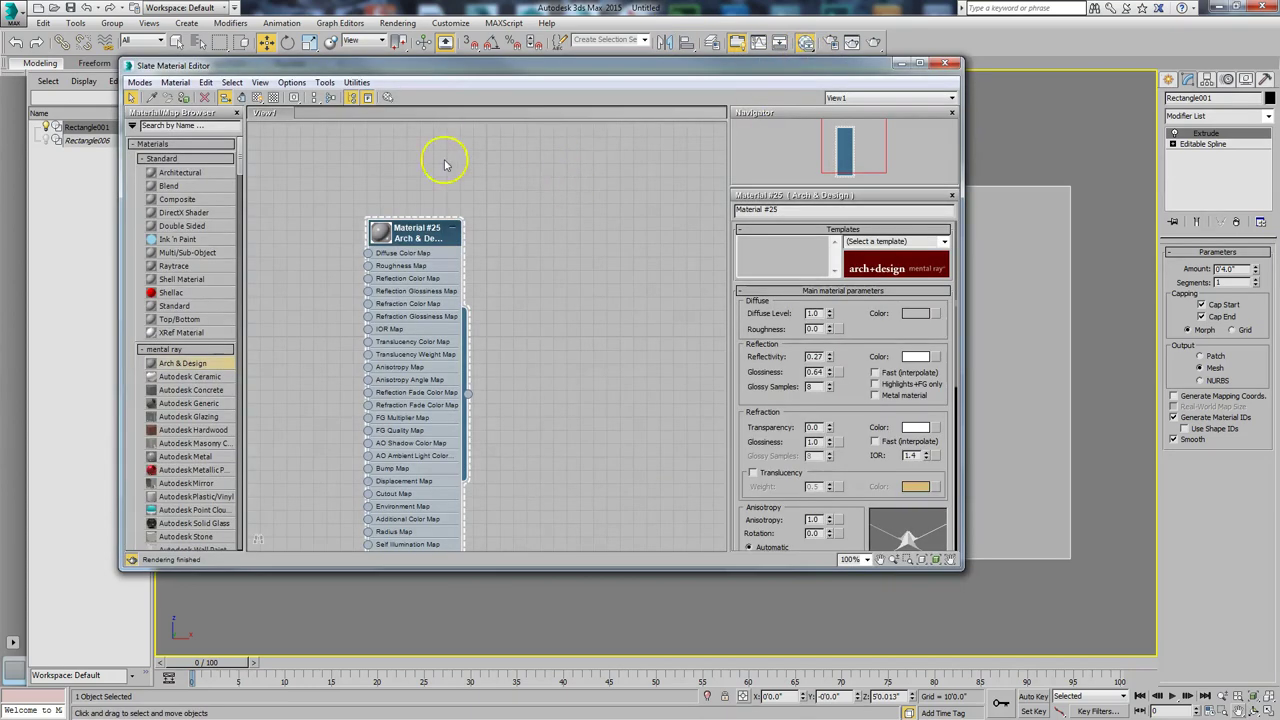
pyautogui.moveTo(412, 239); pyautogui.dragTo(531, 191)
pyautogui.doubleClick(531, 193)
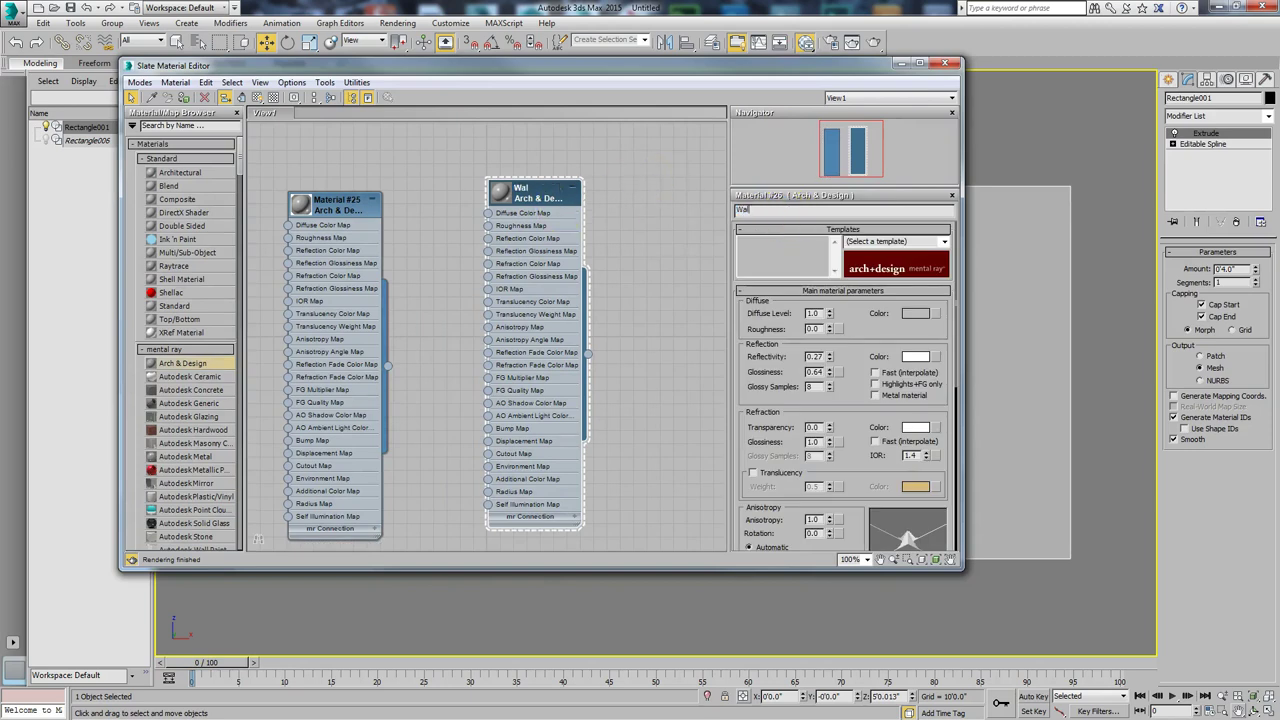
# - Rename the wall object as Wally, keeping the material editor clear of its name field meanwhile
pyautogui.moveTo(770, 83); pyautogui.dragTo(162, 154)
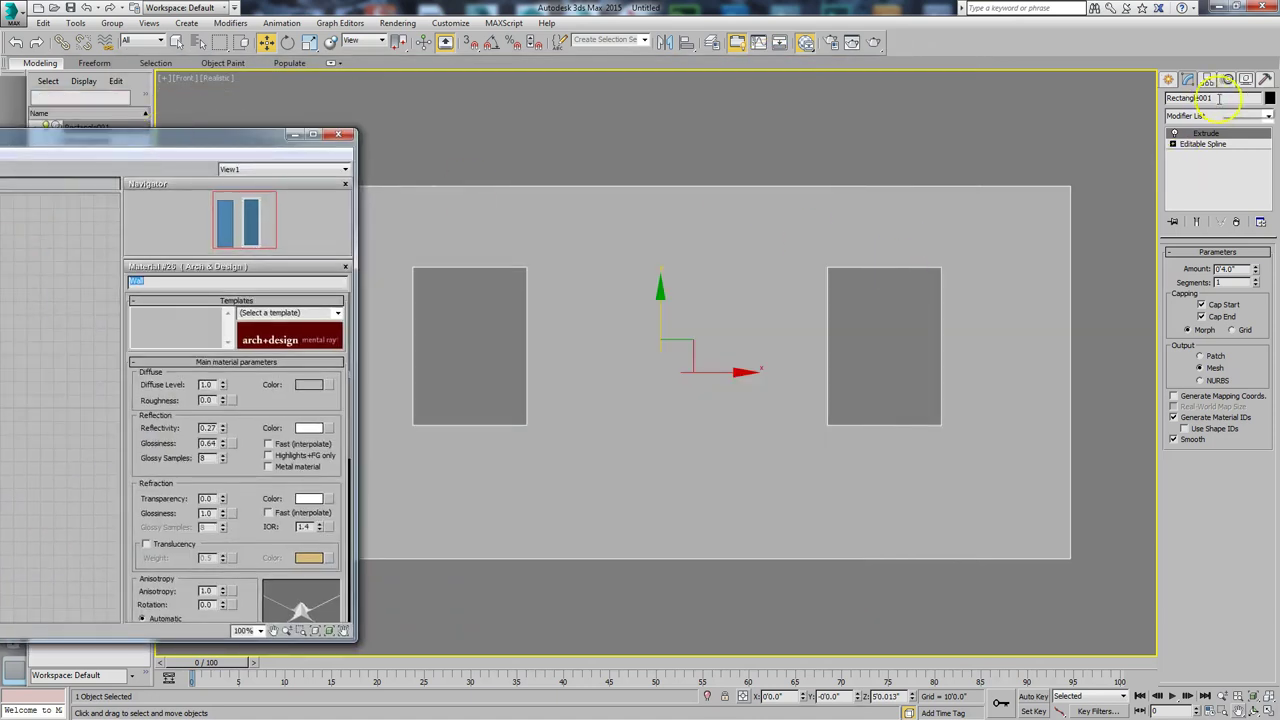
pyautogui.moveTo(1218, 98); pyautogui.dragTo(1166, 100)
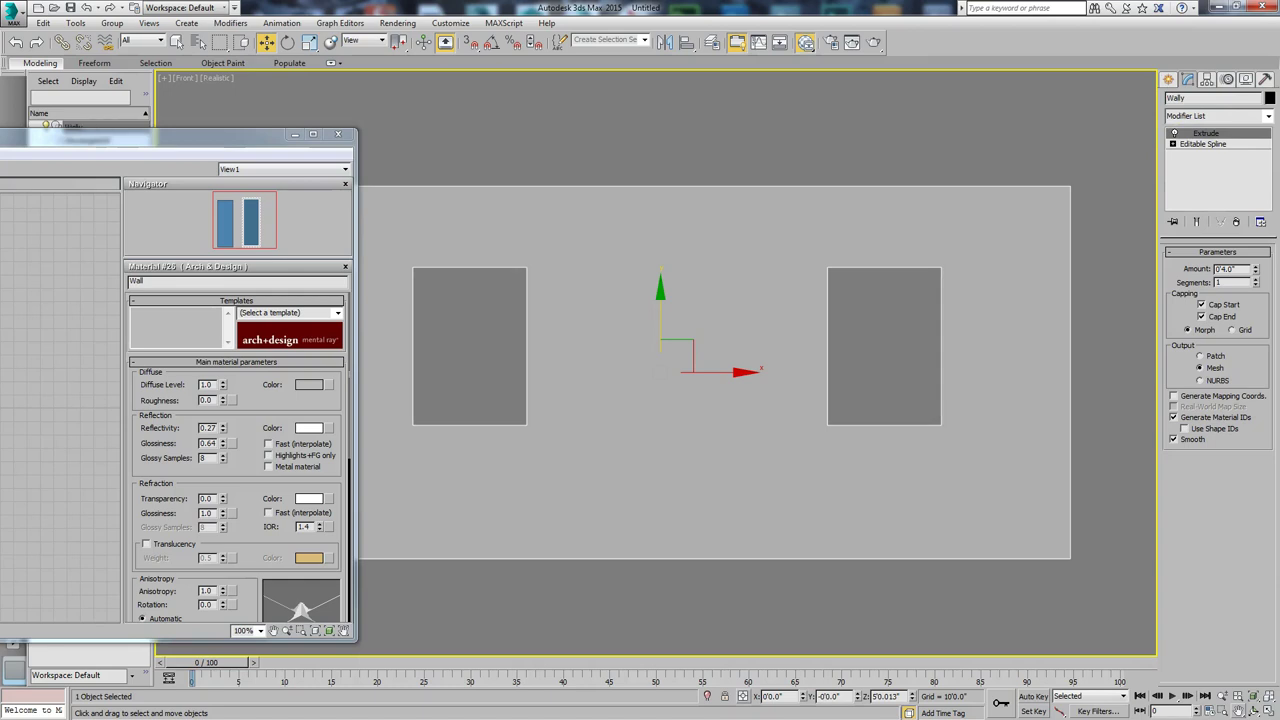
pyautogui.moveTo(253, 143); pyautogui.dragTo(922, 80)
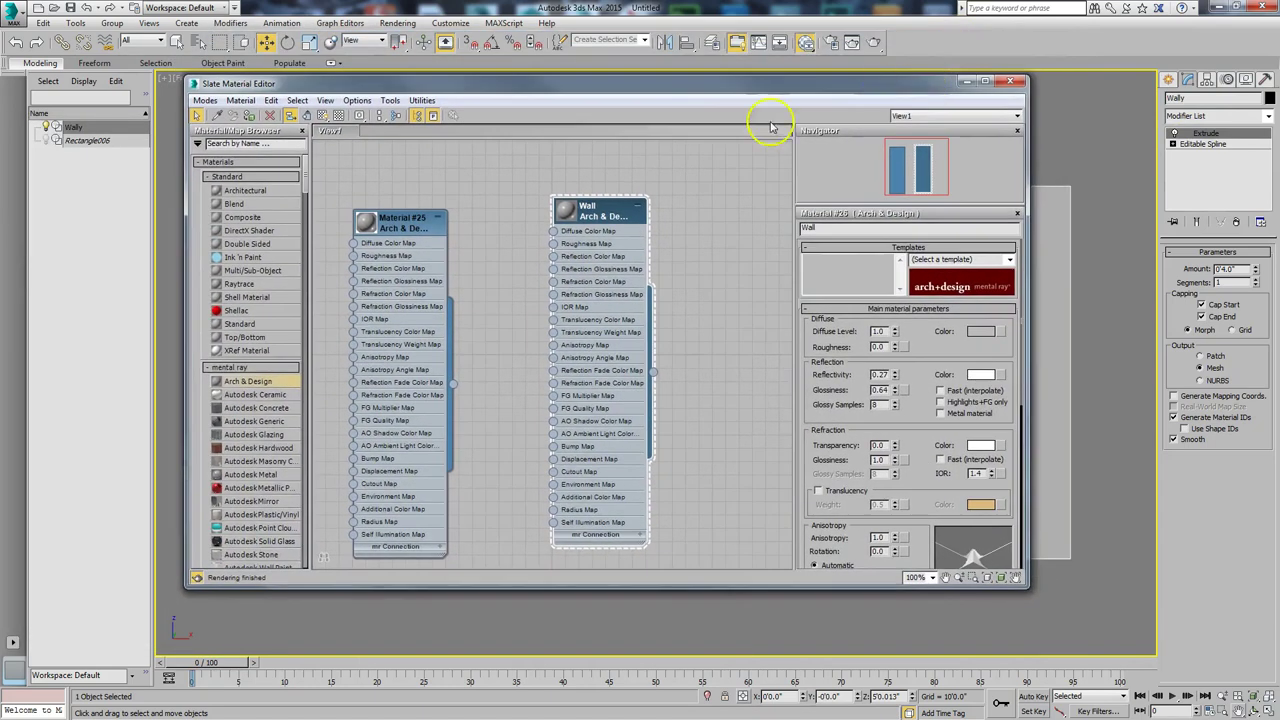
# - Spread the Material #25 and Wall nodes apart to leave room for maps, with the material editor moved lower
pyautogui.moveTo(429, 214); pyautogui.dragTo(352, 376)
pyautogui.moveTo(551, 85); pyautogui.dragTo(574, 247)
pyautogui.moveTo(620, 368); pyautogui.dragTo(729, 356)
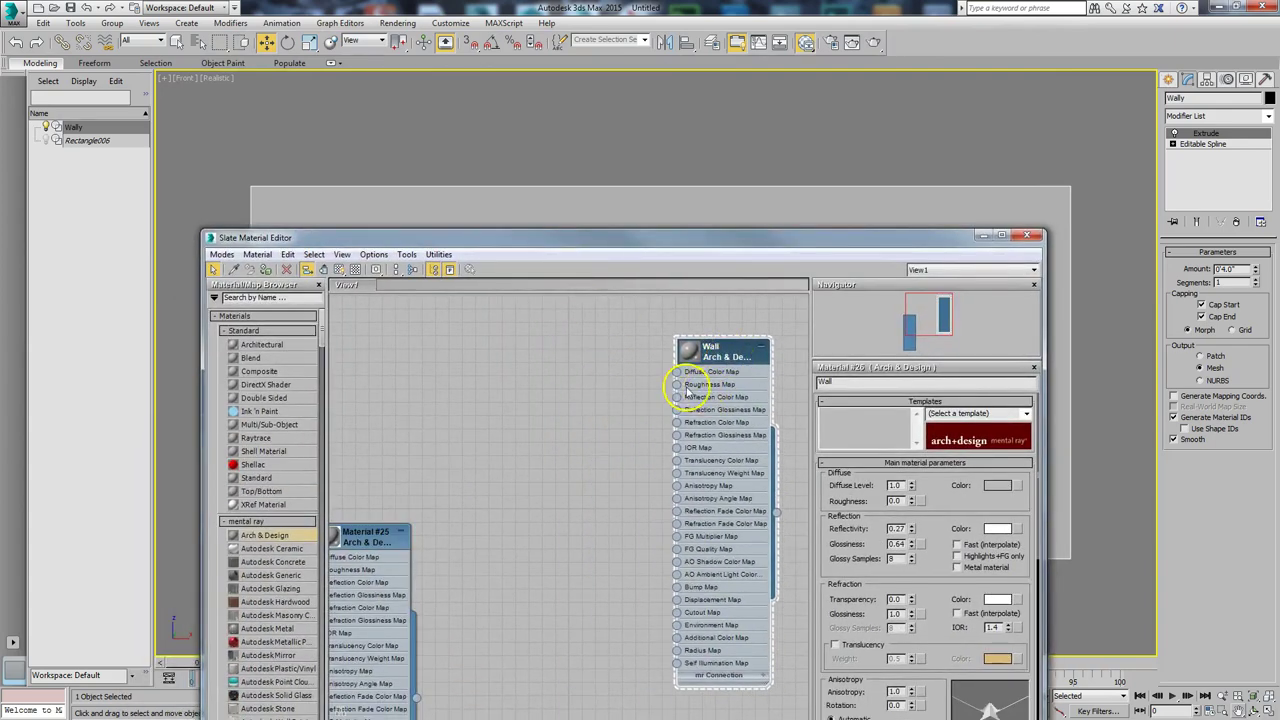
# - Give the Wall material's Diffuse Color Map a standard Bitmap using Brick_Non_Uniform_Running_Brown.png
pyautogui.click(676, 372)
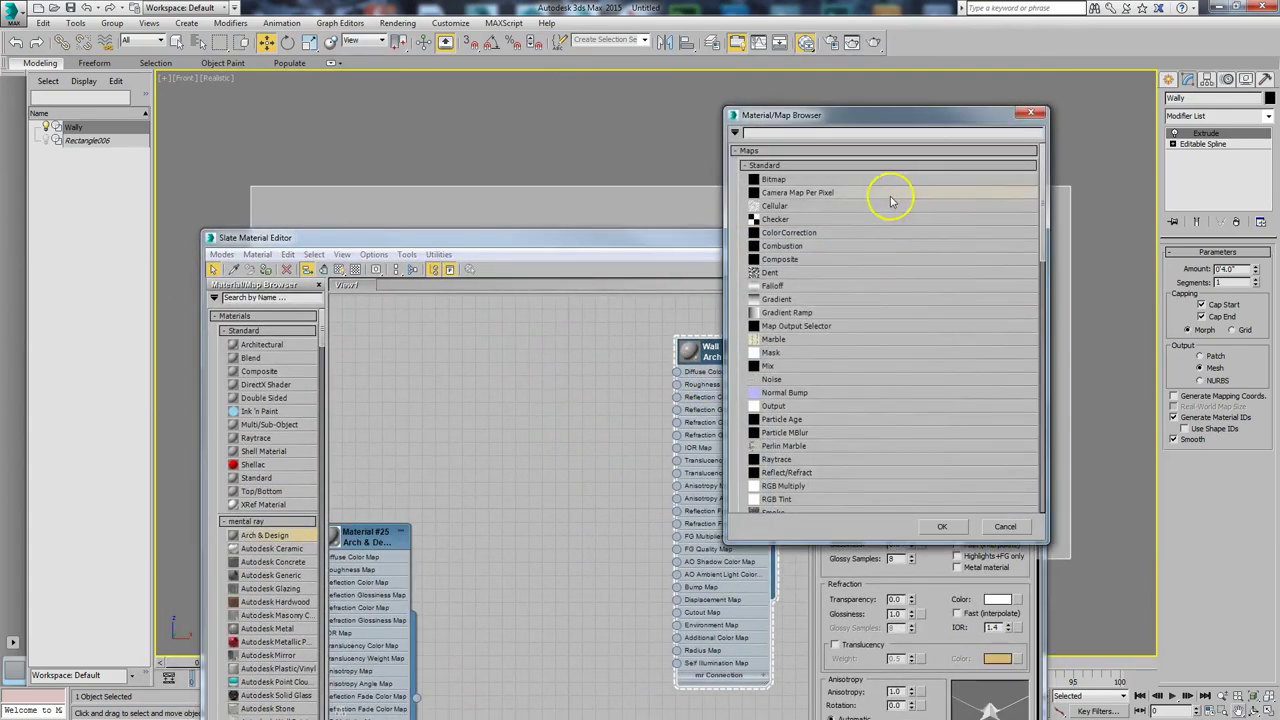
pyautogui.click(1030, 115)
pyautogui.moveTo(676, 372); pyautogui.dragTo(546, 350)
pyautogui.moveTo(585, 356)
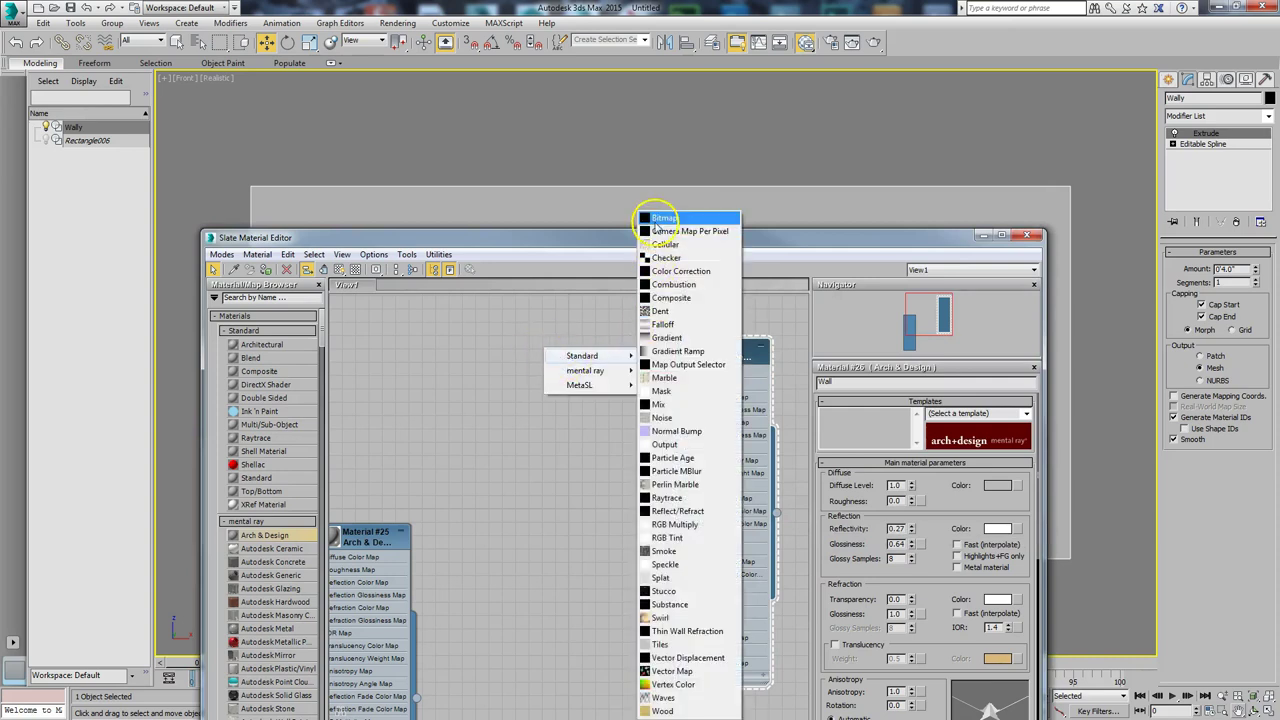
pyautogui.click(662, 218)
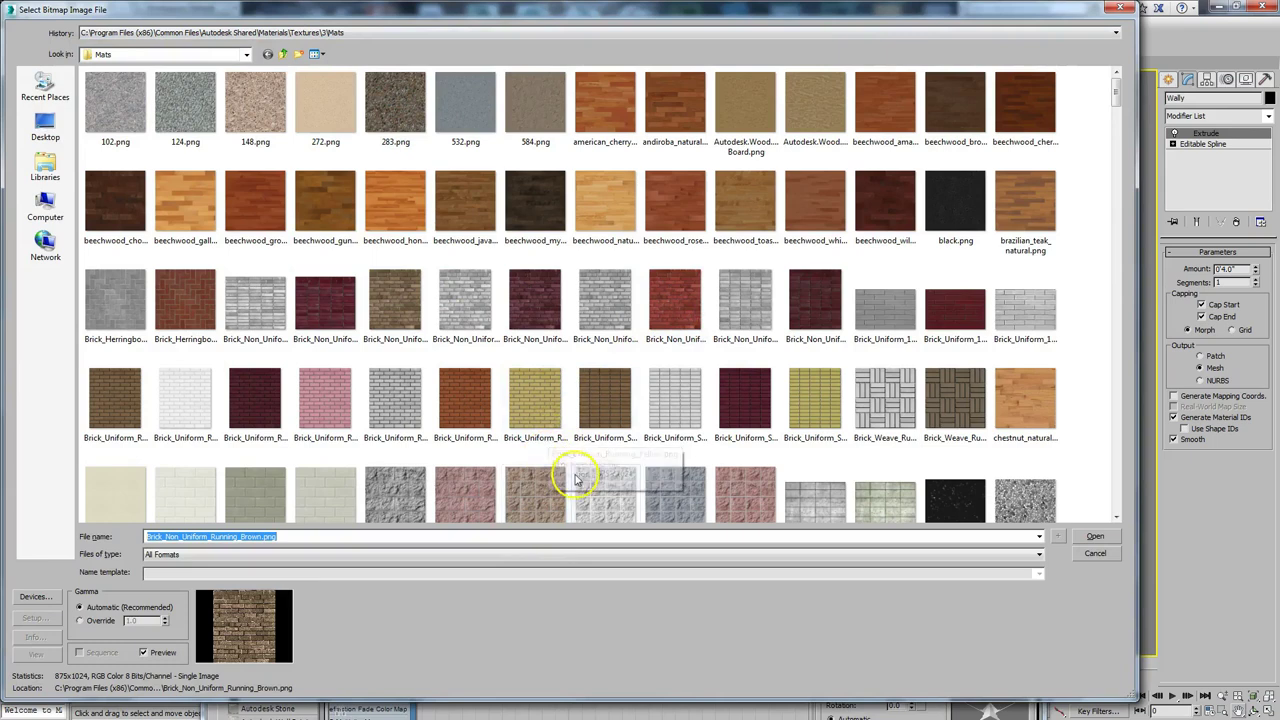
pyautogui.click(390, 321)
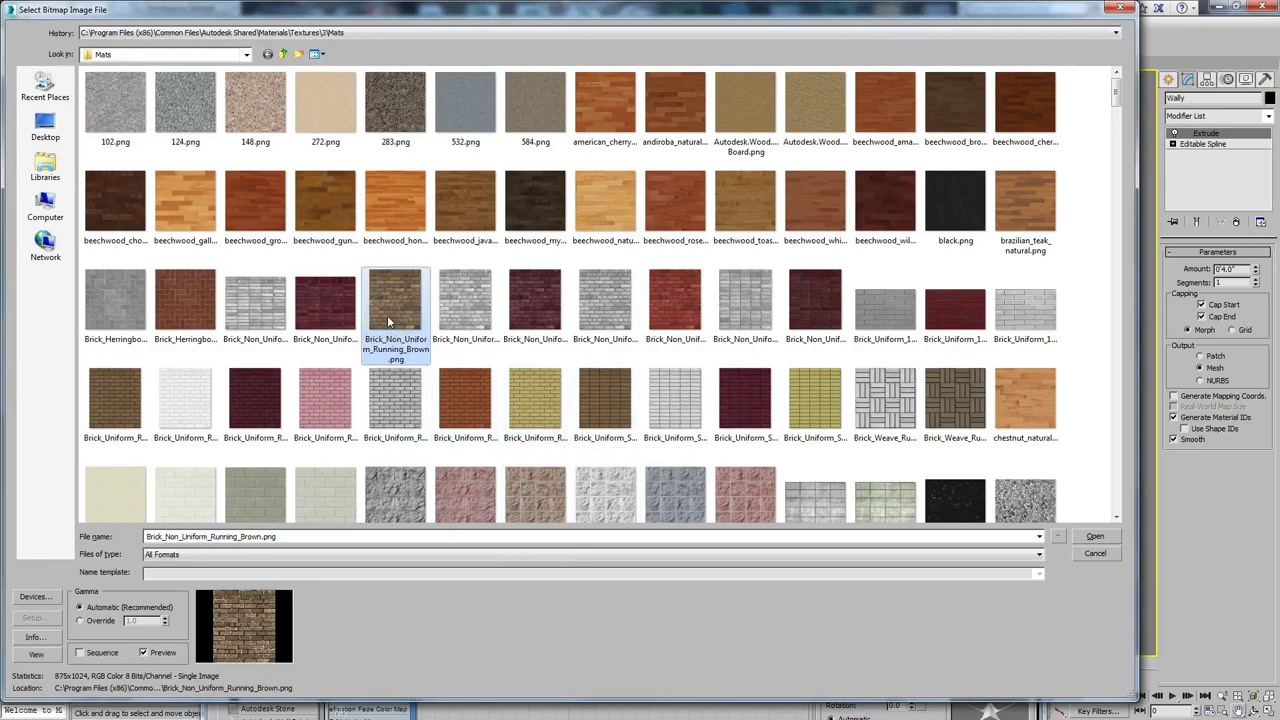
pyautogui.click(1090, 540)
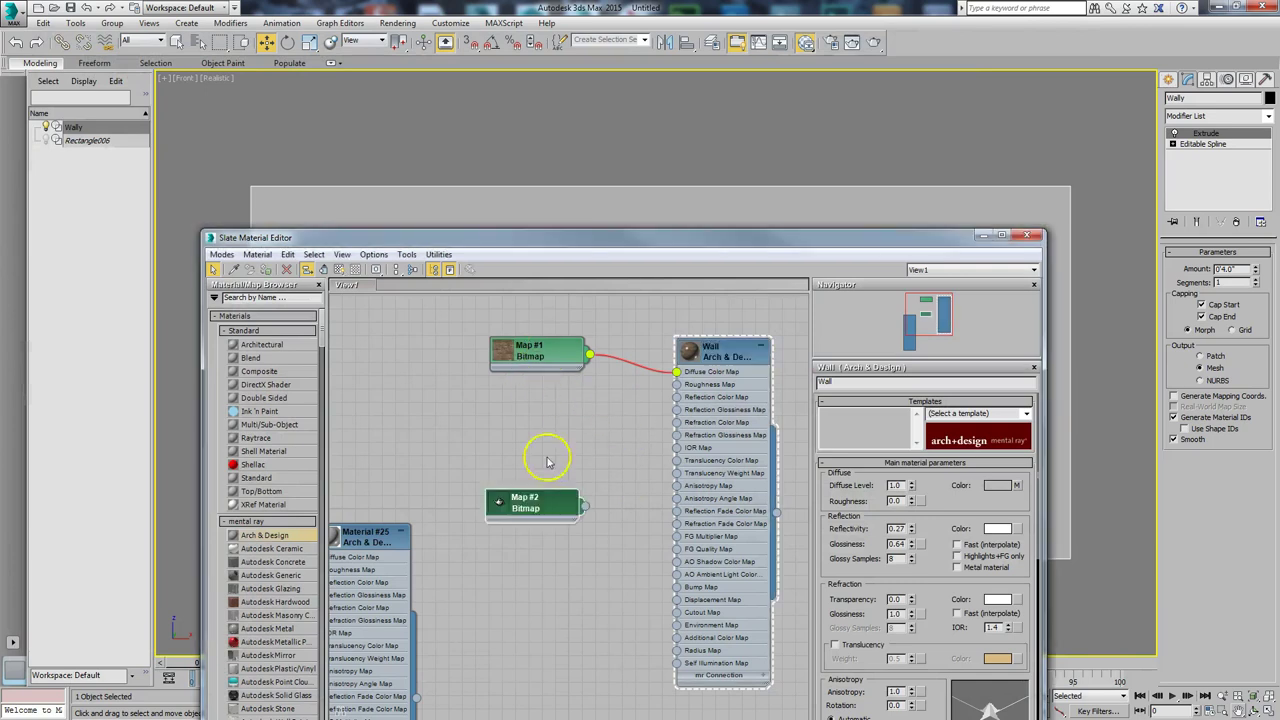
# - Connect the duplicate bitmap node to the Wall material's Bump Map and replace its image with Brick_Non_Uniform_Running_bump.png
pyautogui.moveTo(577, 514); pyautogui.dragTo(678, 590)
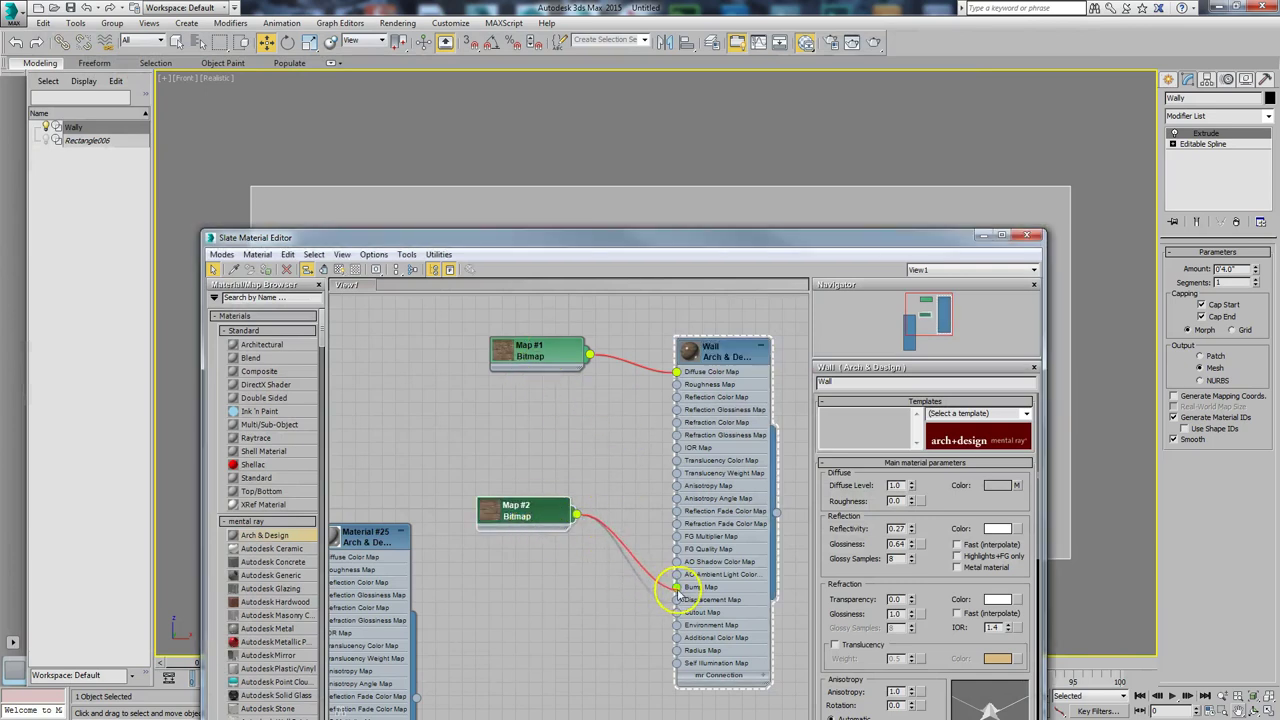
pyautogui.doubleClick(527, 512)
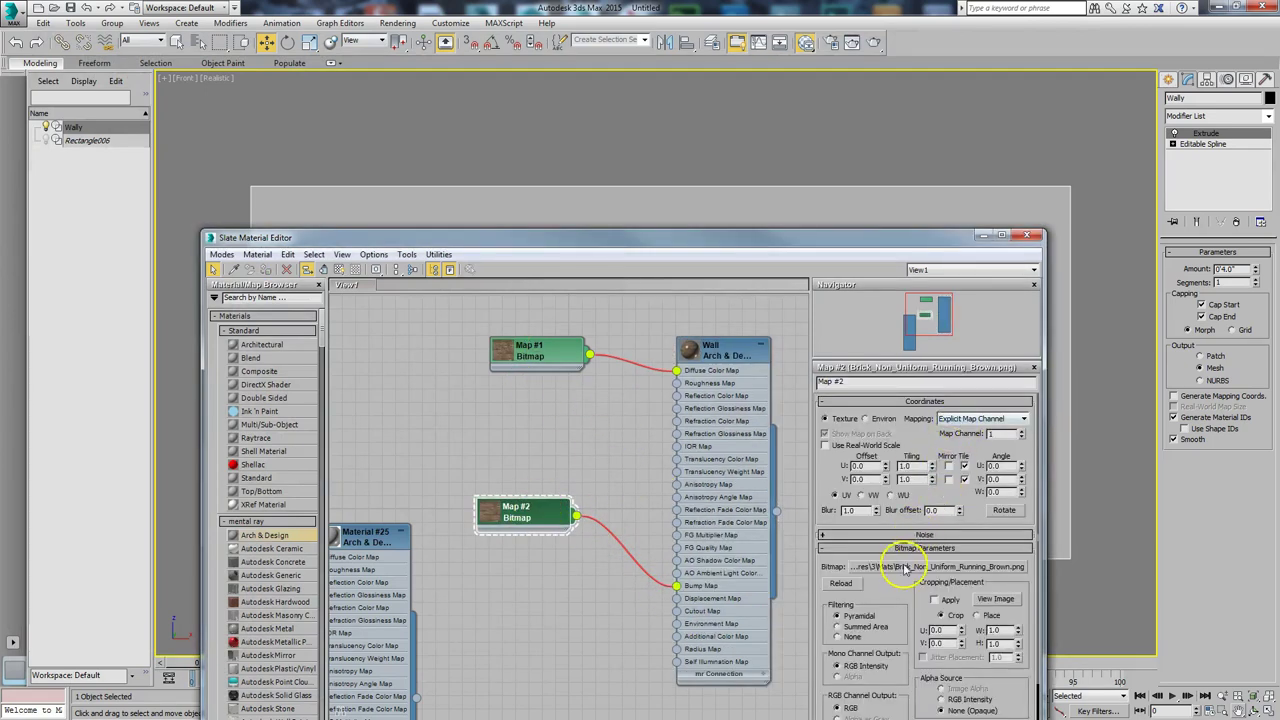
pyautogui.click(905, 567)
pyautogui.click(600, 318)
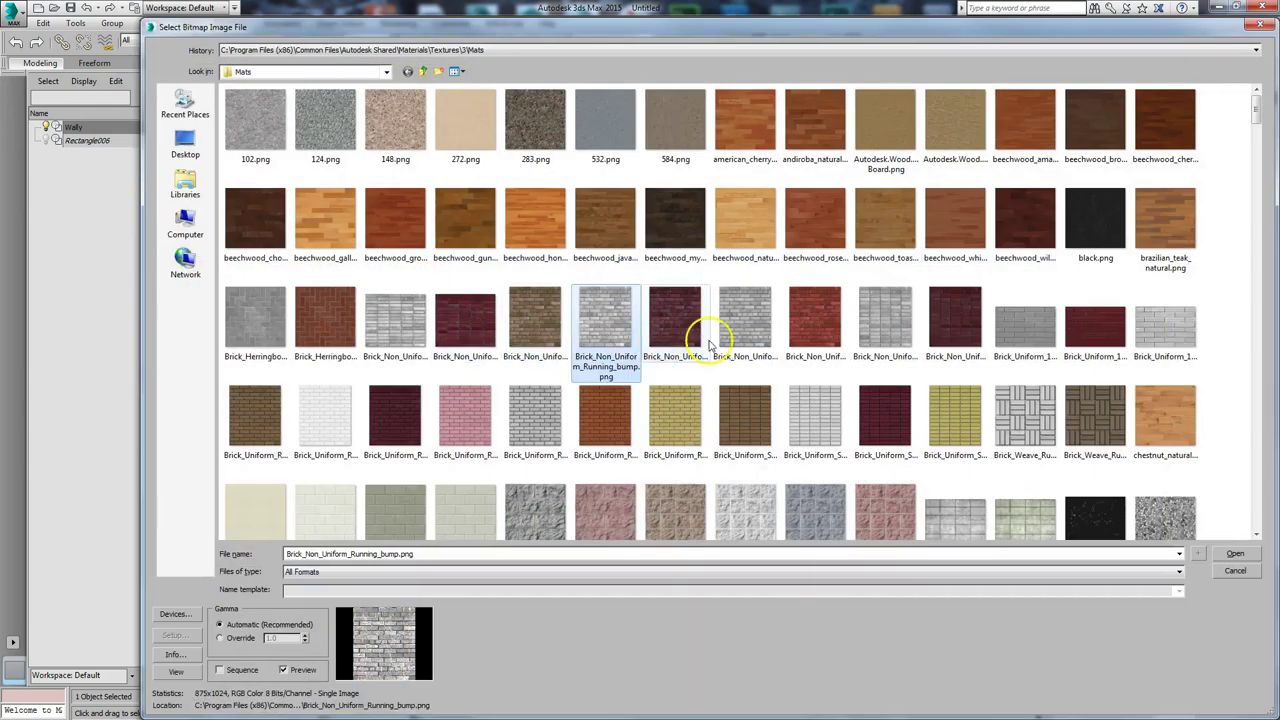
pyautogui.click(1235, 555)
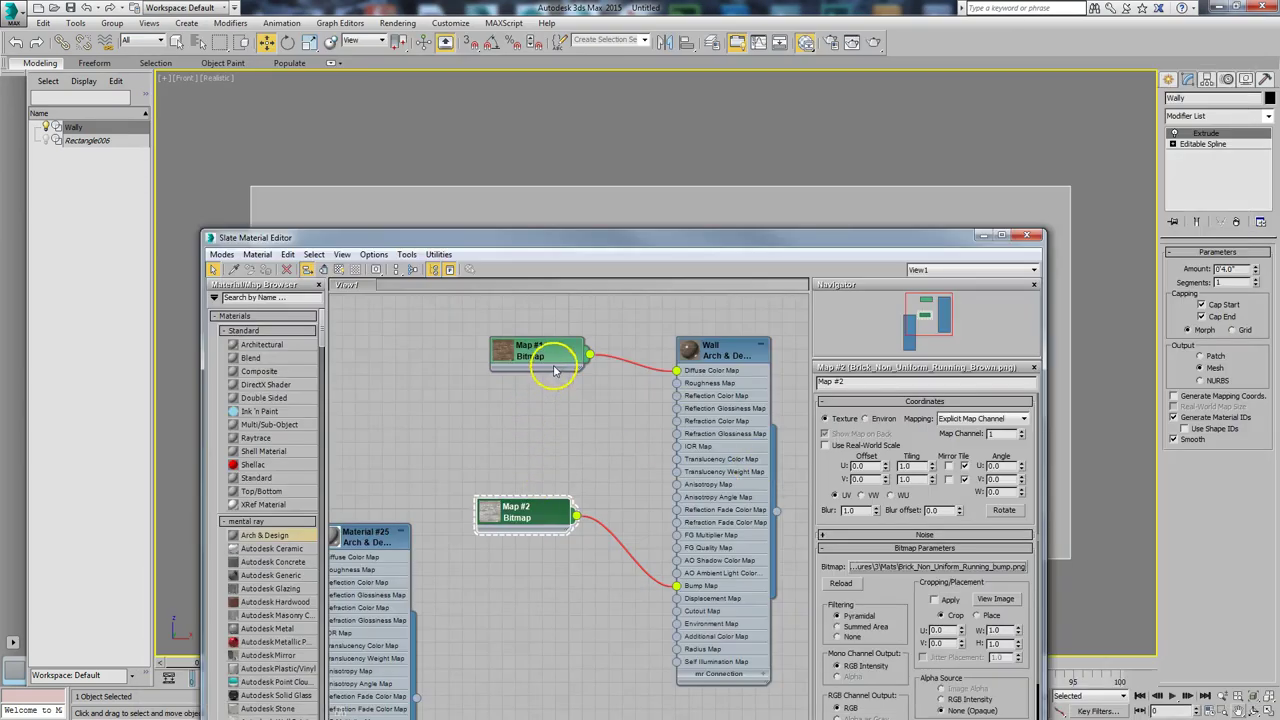
# - Enlarge the previews of the brown brick map and Wall material nodes, and move the bump map node lower
pyautogui.doubleClick(505, 360)
pyautogui.doubleClick(690, 349)
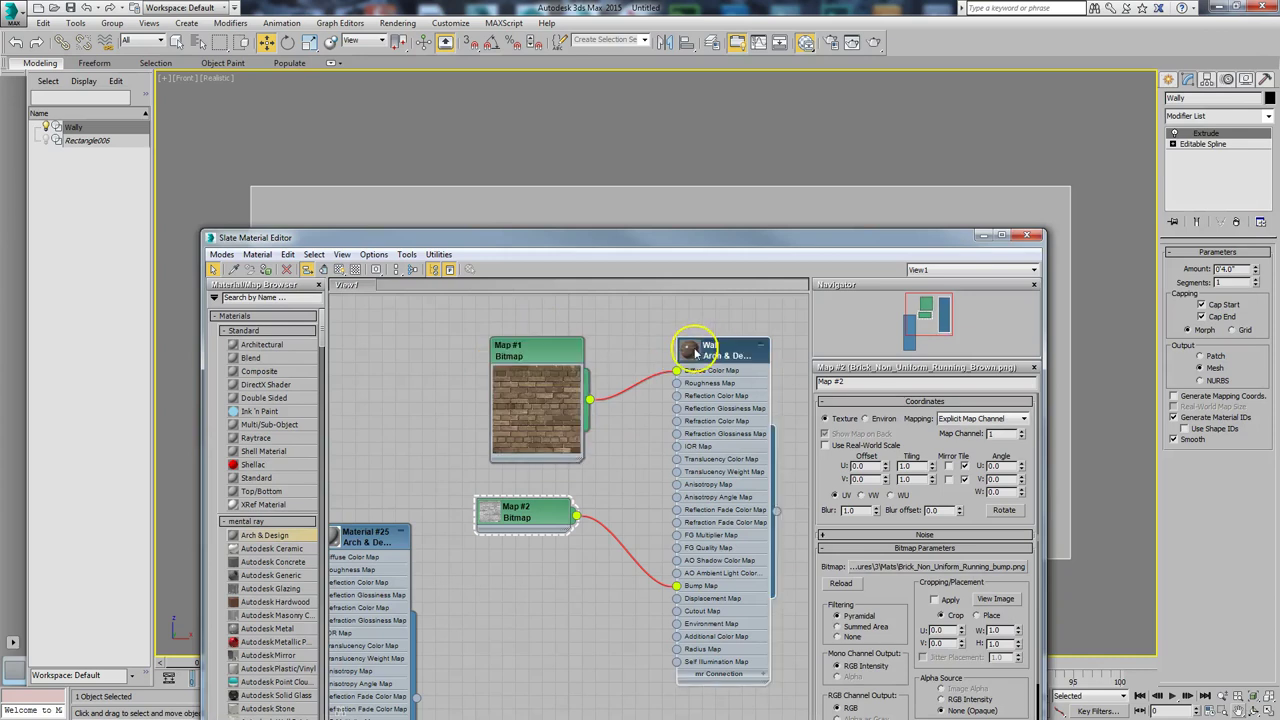
pyautogui.moveTo(560, 514); pyautogui.dragTo(573, 597)
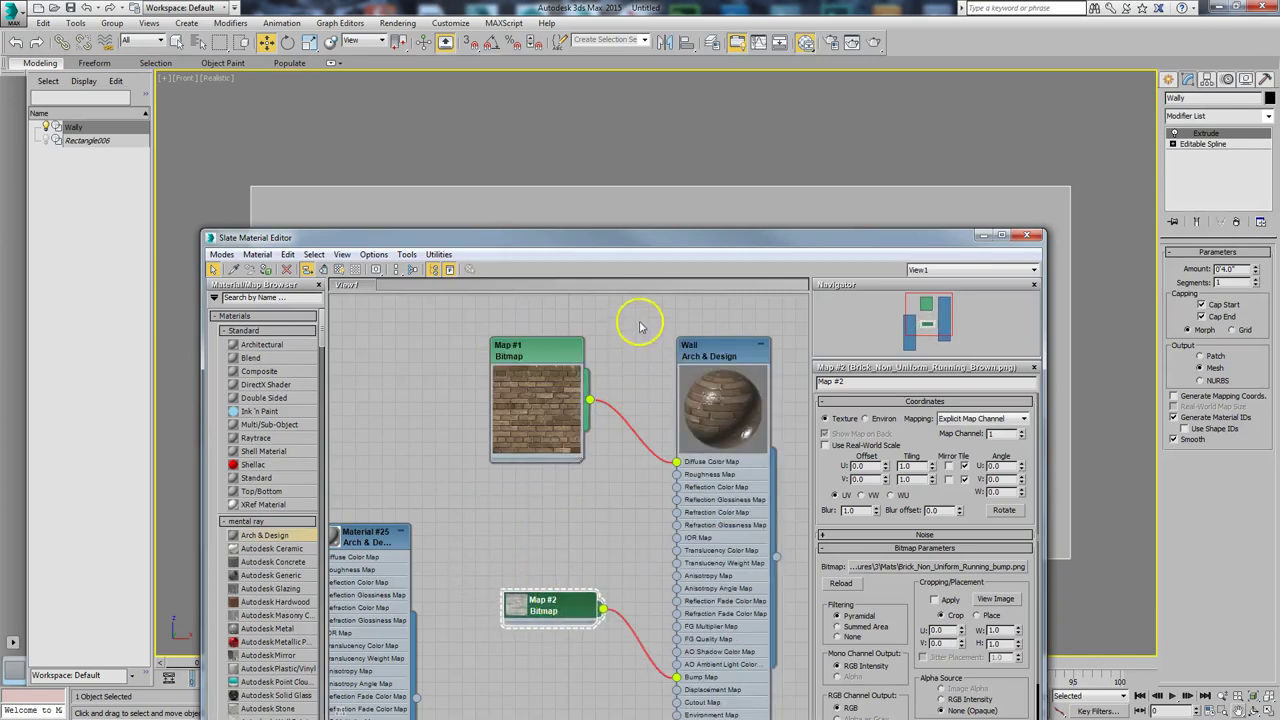
# - Assign the Wall material to the selected wall and show its brick texture in the viewport, moving the editor away
pyautogui.rightClick(701, 358)
pyautogui.click(760, 372)
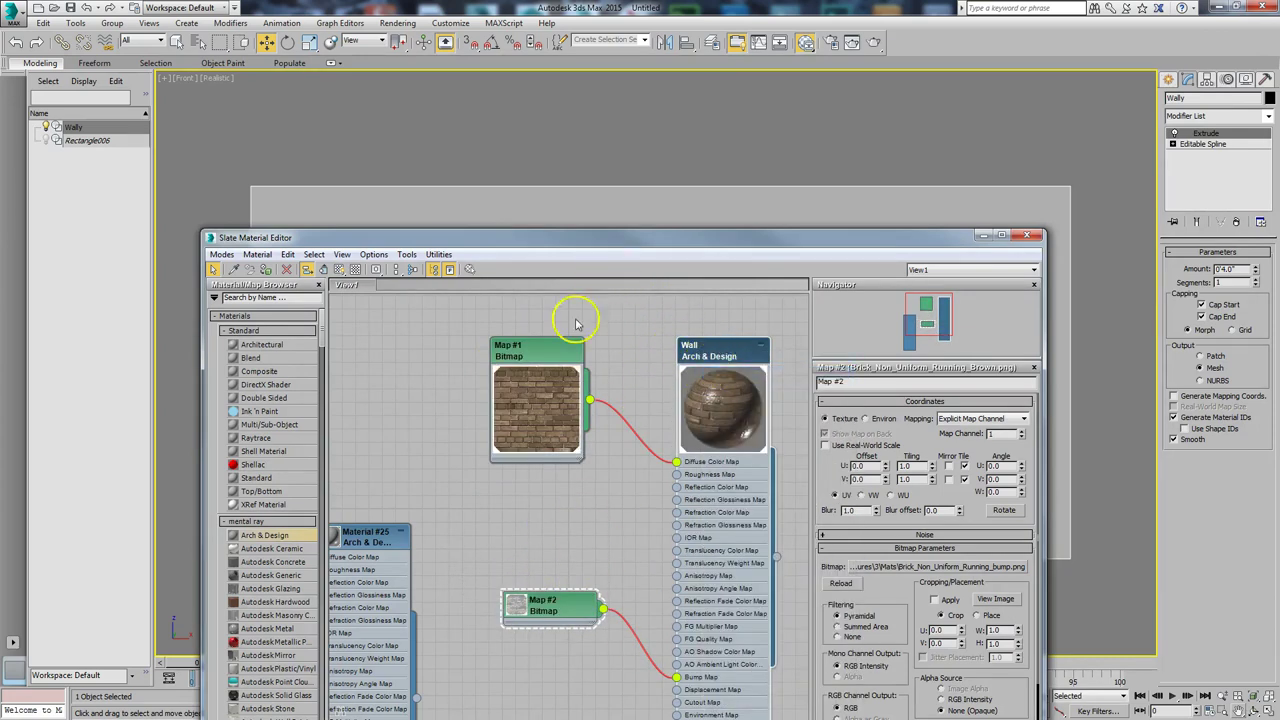
pyautogui.click(340, 271)
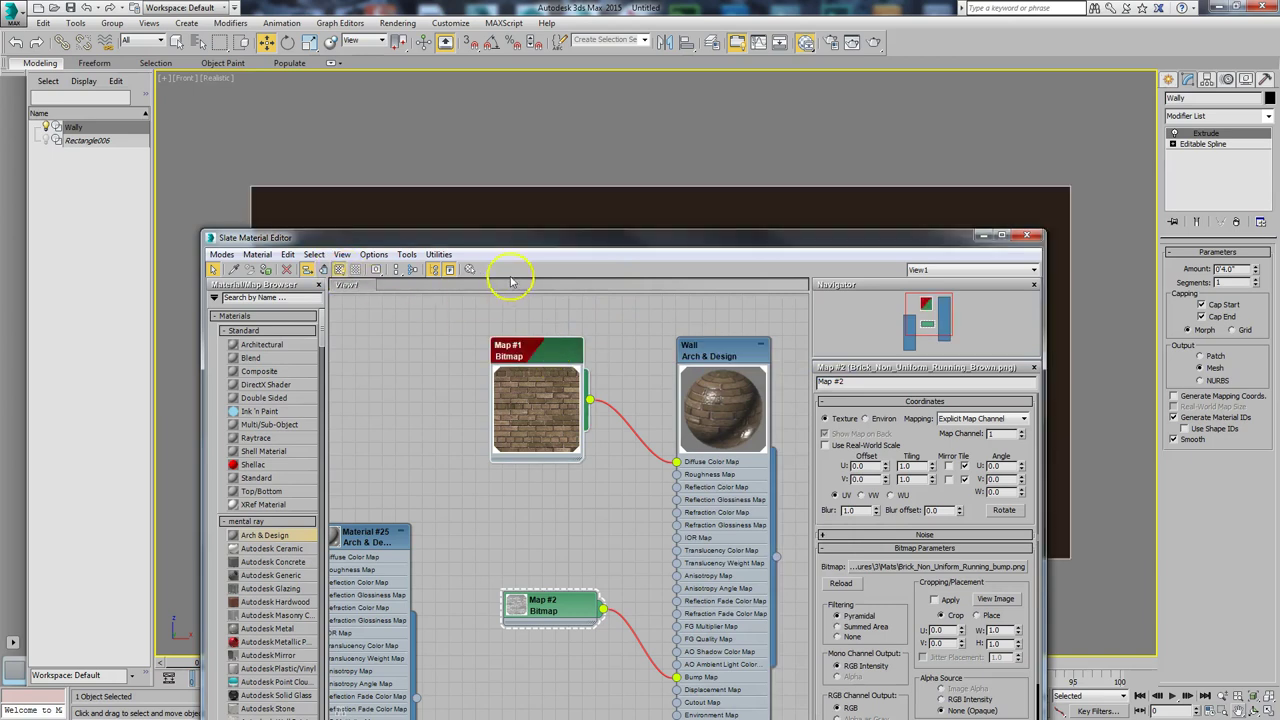
pyautogui.moveTo(568, 253); pyautogui.dragTo(0, 640)
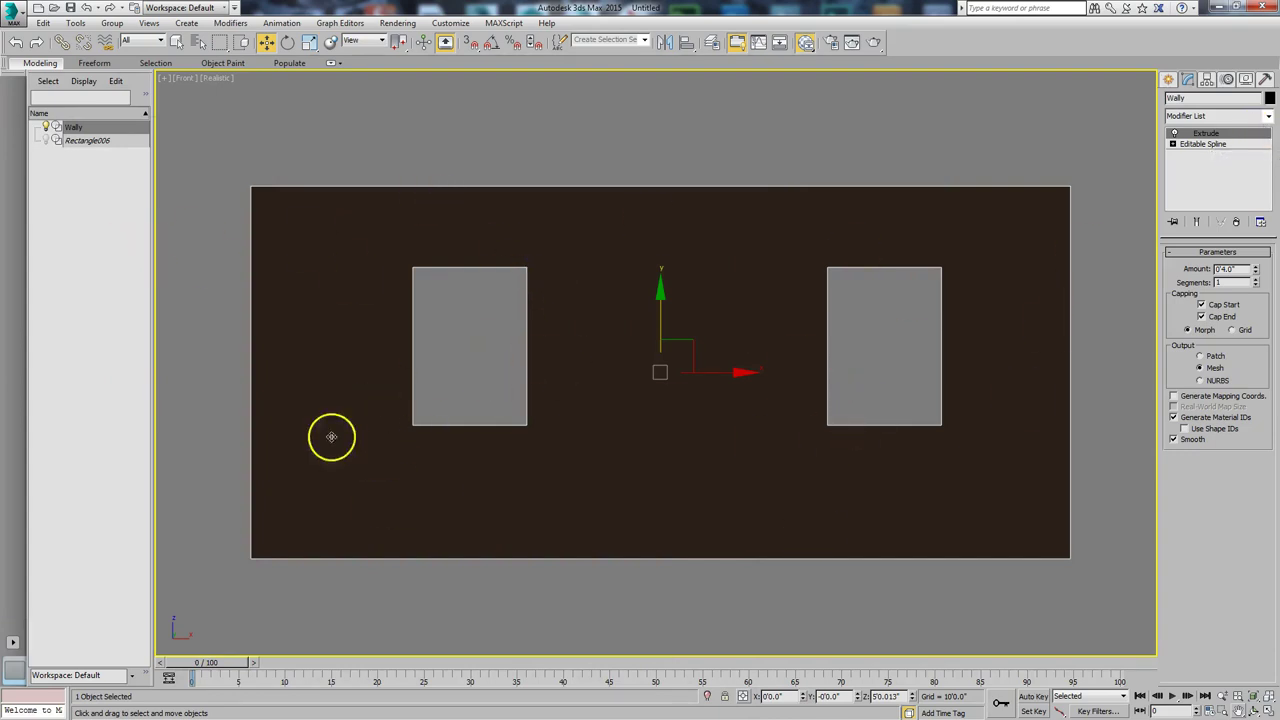
# - Add a UVW Map modifier to the wall above its Extrude
pyautogui.click(1268, 116)
pyautogui.moveTo(1270, 183); pyautogui.dragTo(1272, 475)
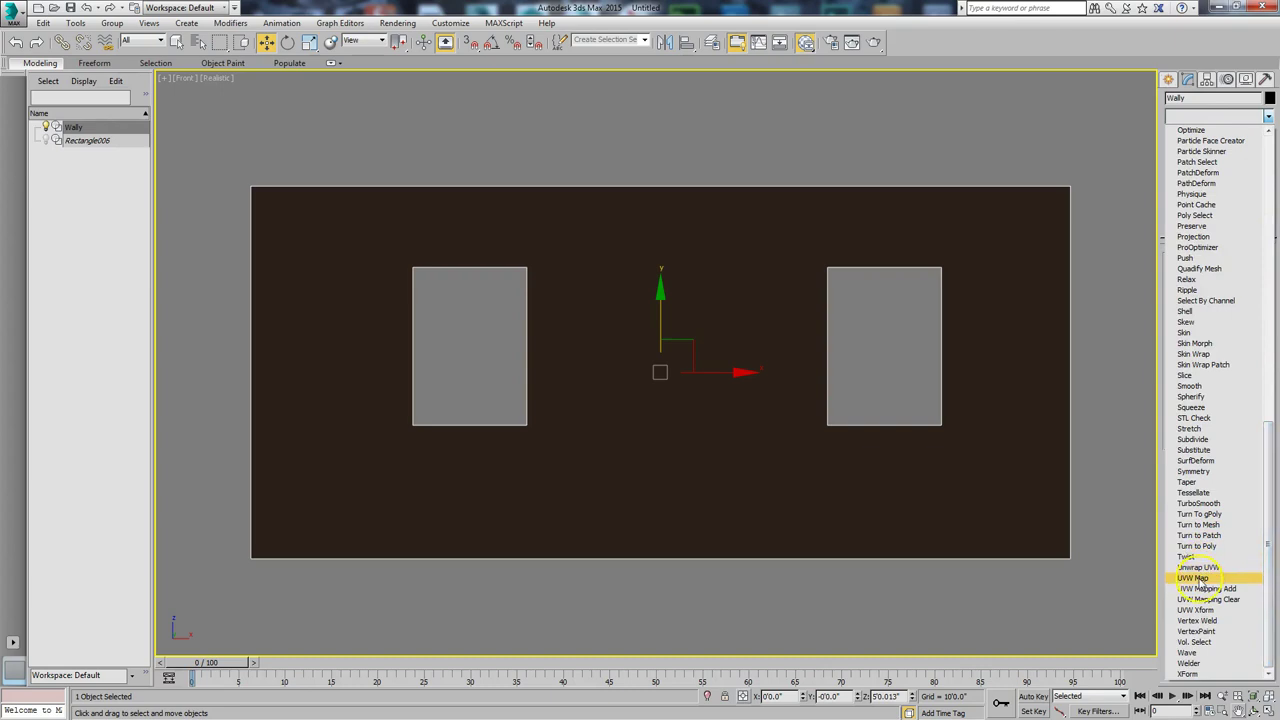
pyautogui.click(1193, 578)
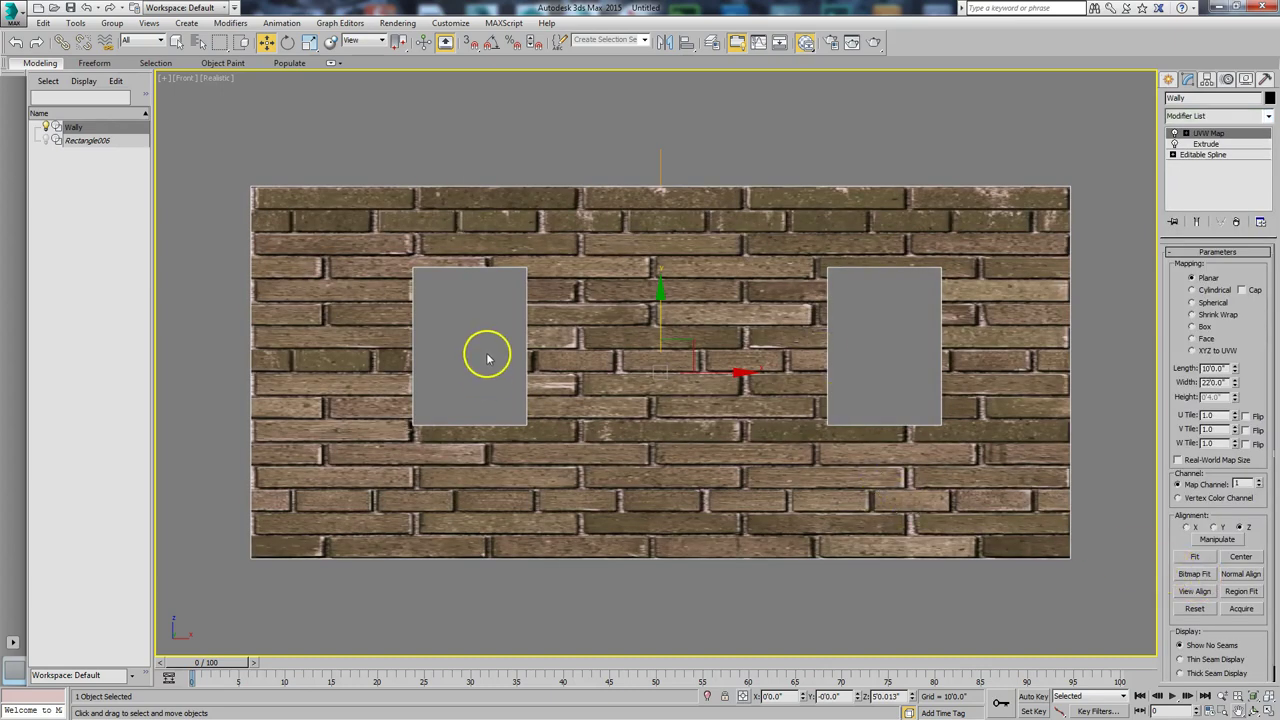
# - Review the Wall material's map connections and viewport display setting in the material editor, then minimize it
pyautogui.press('m')
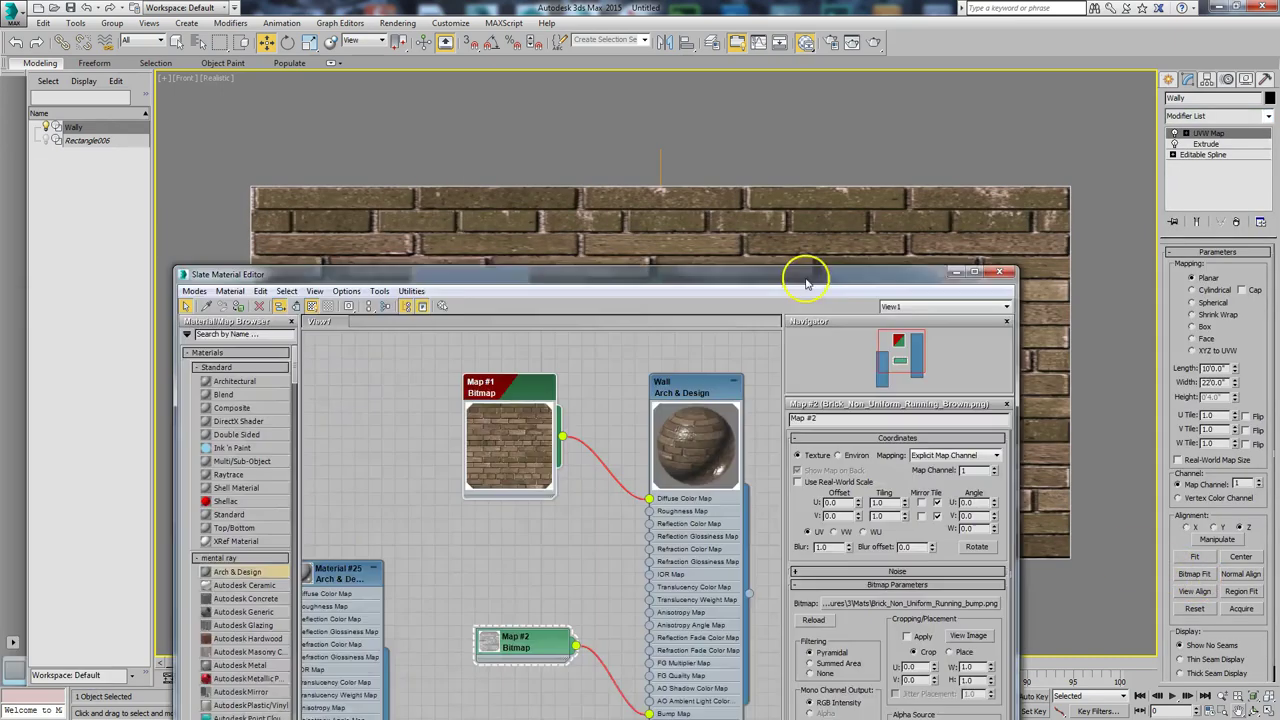
pyautogui.moveTo(806, 277); pyautogui.dragTo(920, 96)
pyautogui.click(423, 129)
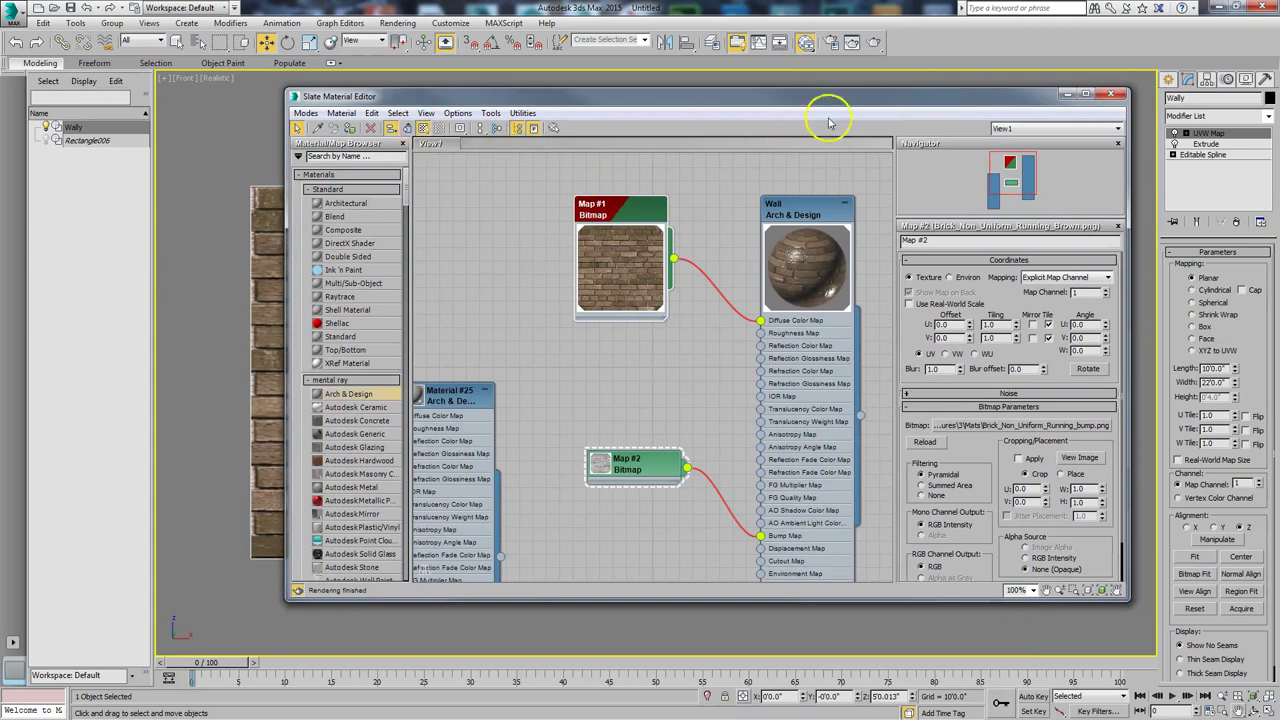
pyautogui.moveTo(998, 108); pyautogui.dragTo(990, 127)
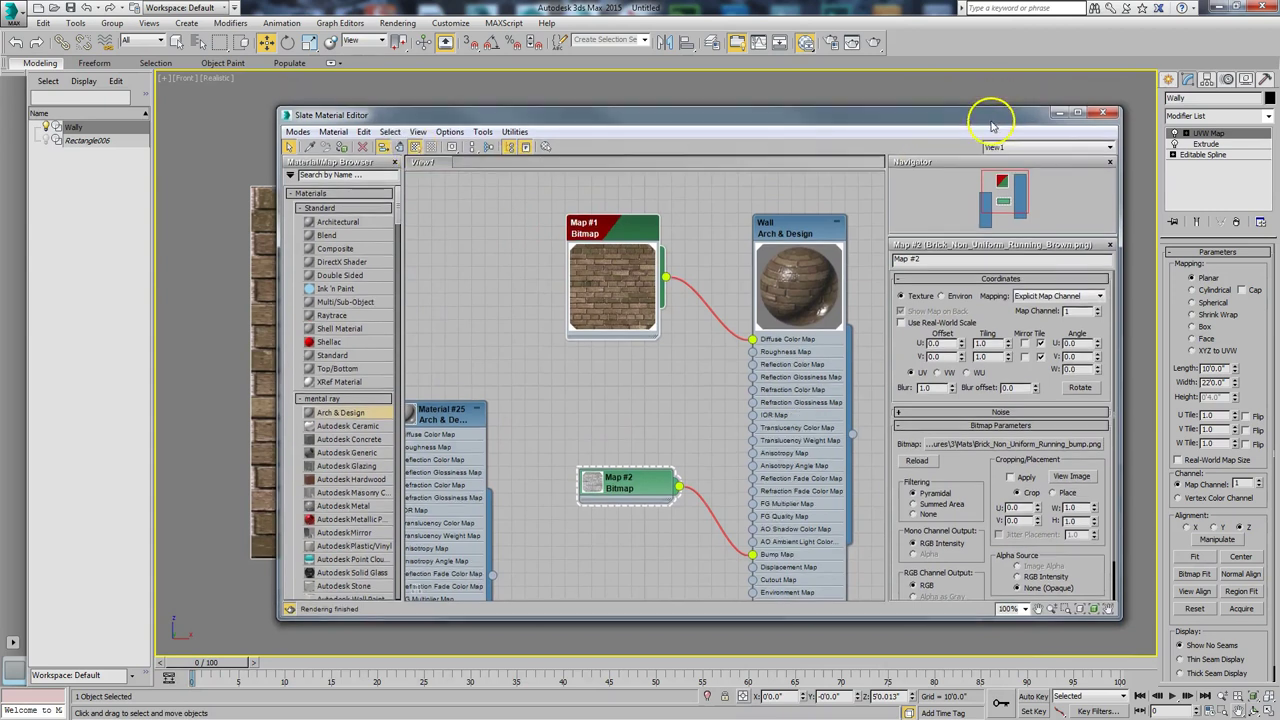
pyautogui.click(1060, 114)
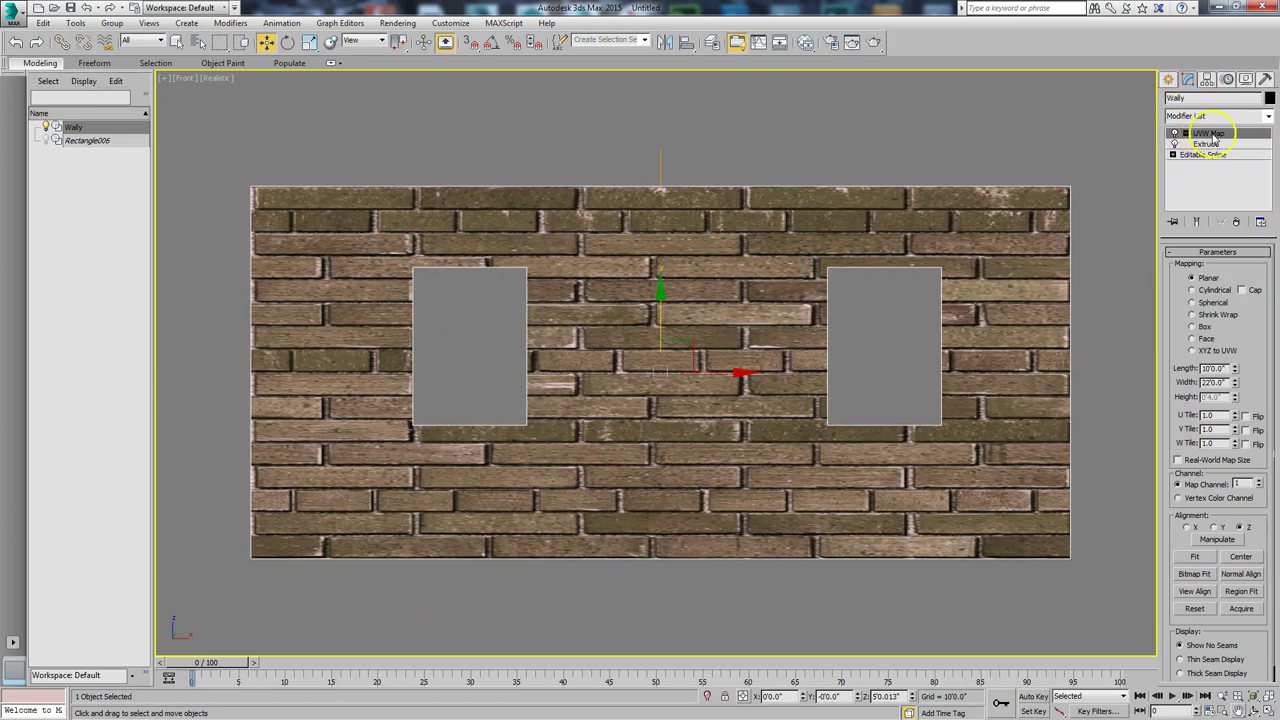
# - Bitmap-fit the wall's UVW mapping to the proportions of Brick_Non_Uniform_Running_Brown.png
pyautogui.scroll(-1, 1178, 320)
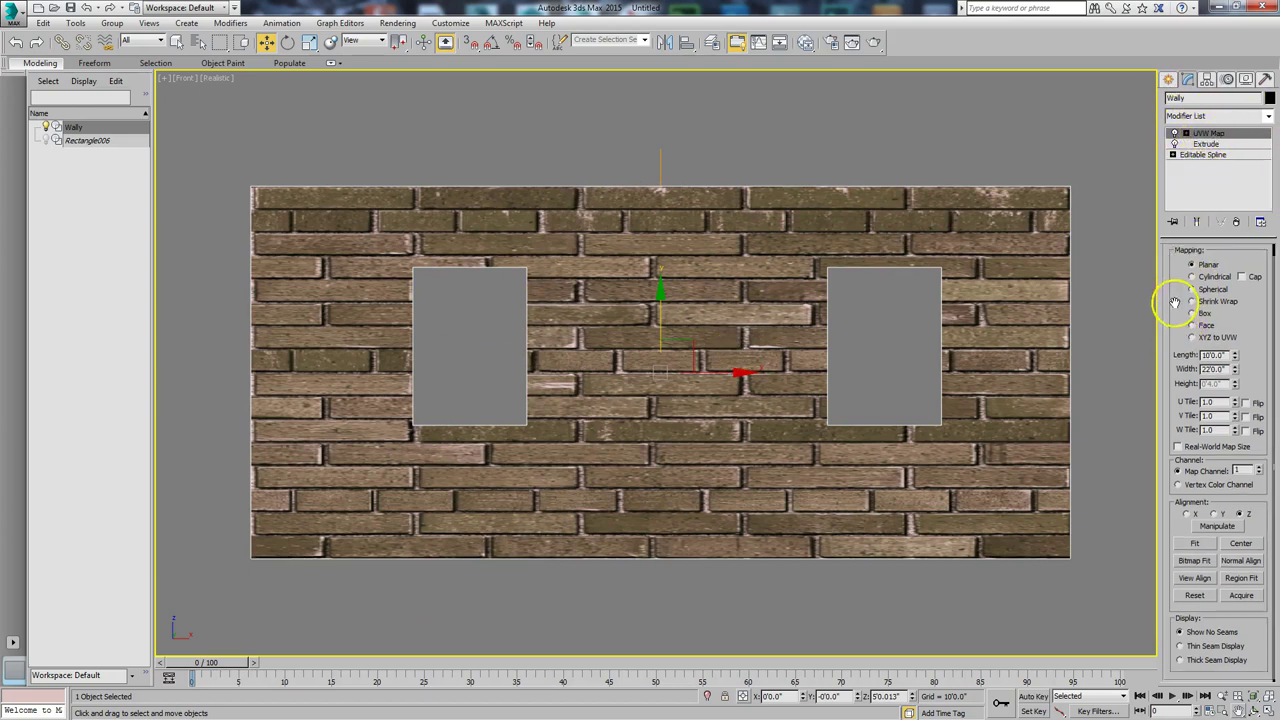
pyautogui.click(1192, 563)
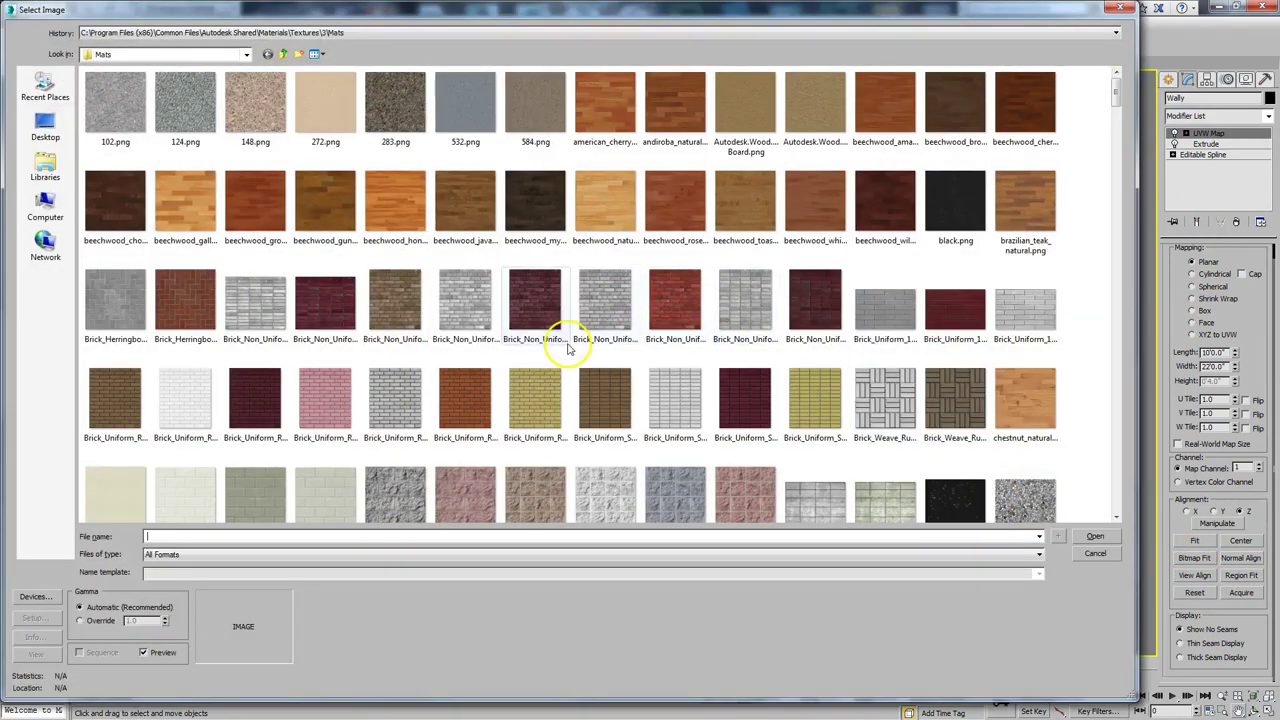
pyautogui.click(401, 313)
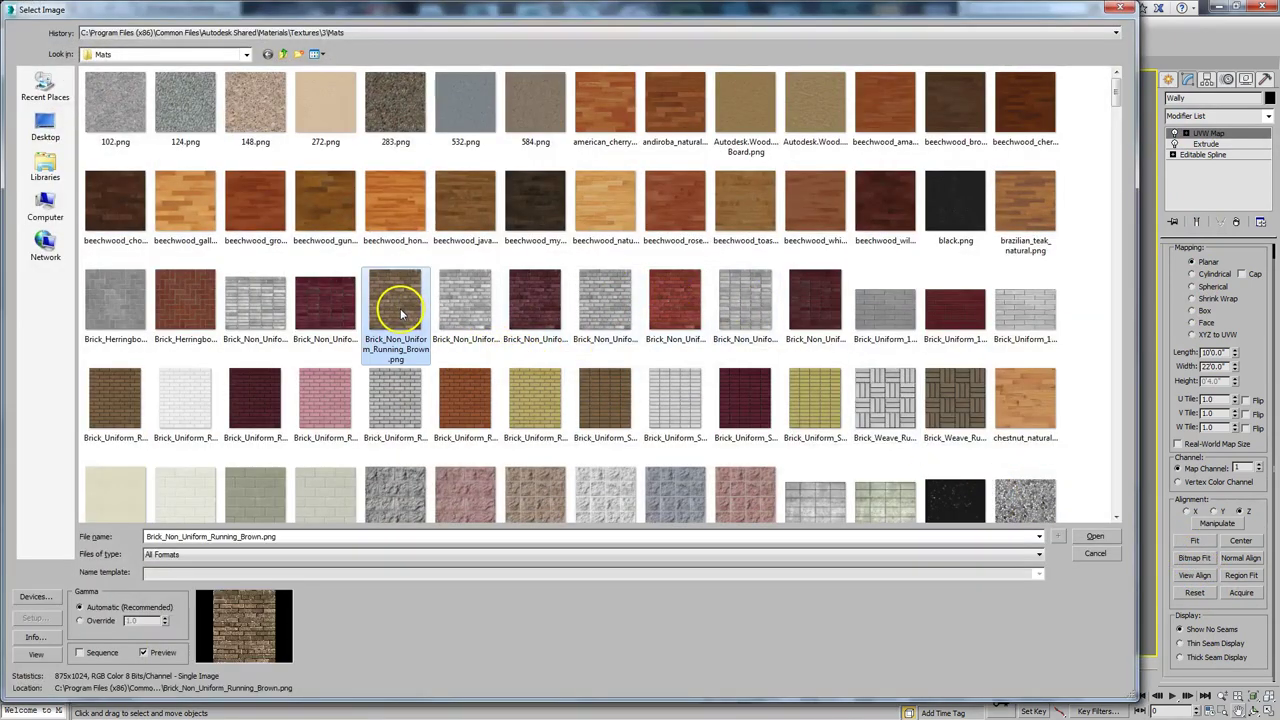
pyautogui.click(1085, 536)
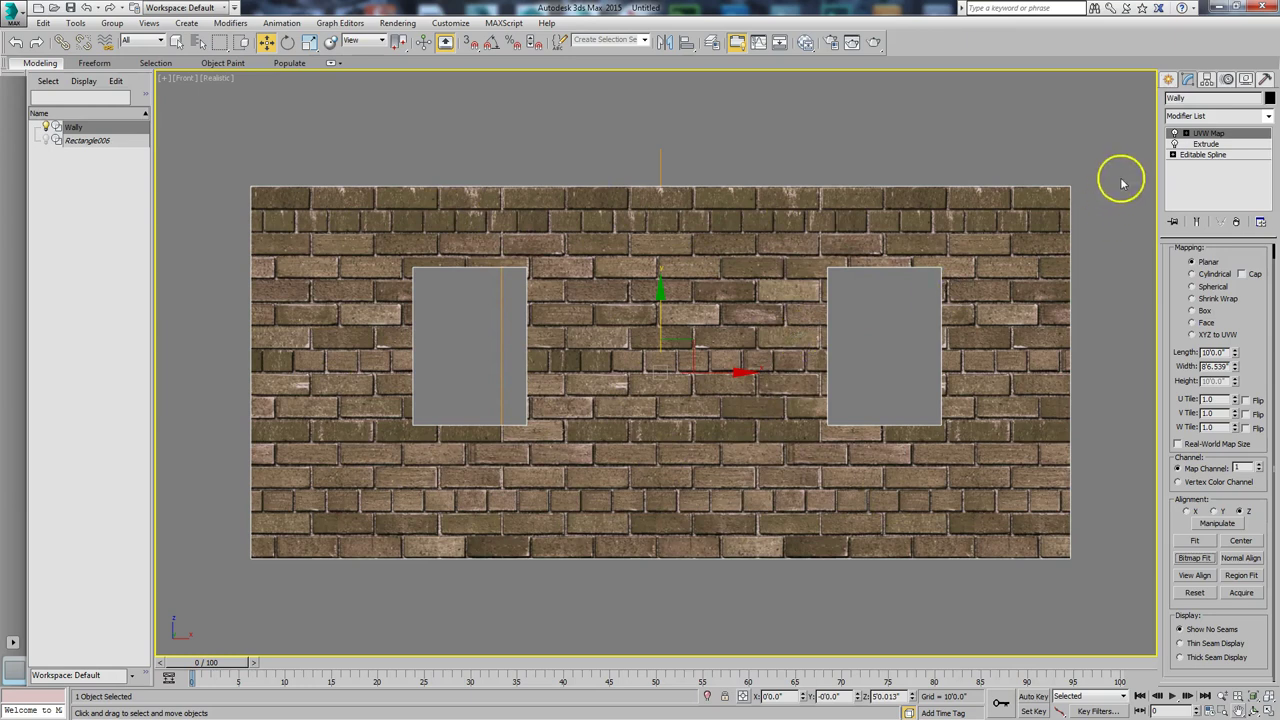
# - Scale the UVW Map gizmo down uniformly to about half its size for smaller bricks on the wall
pyautogui.click(1186, 134)
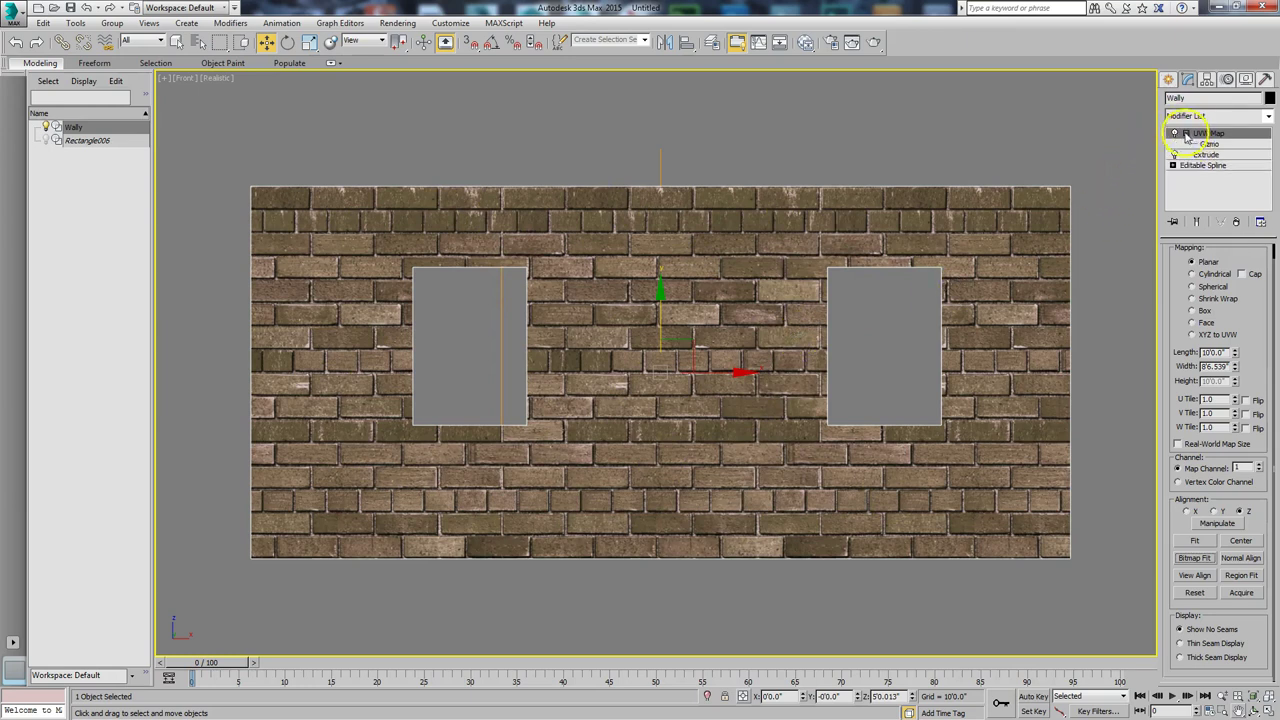
pyautogui.click(1212, 144)
pyautogui.rightClick(657, 386)
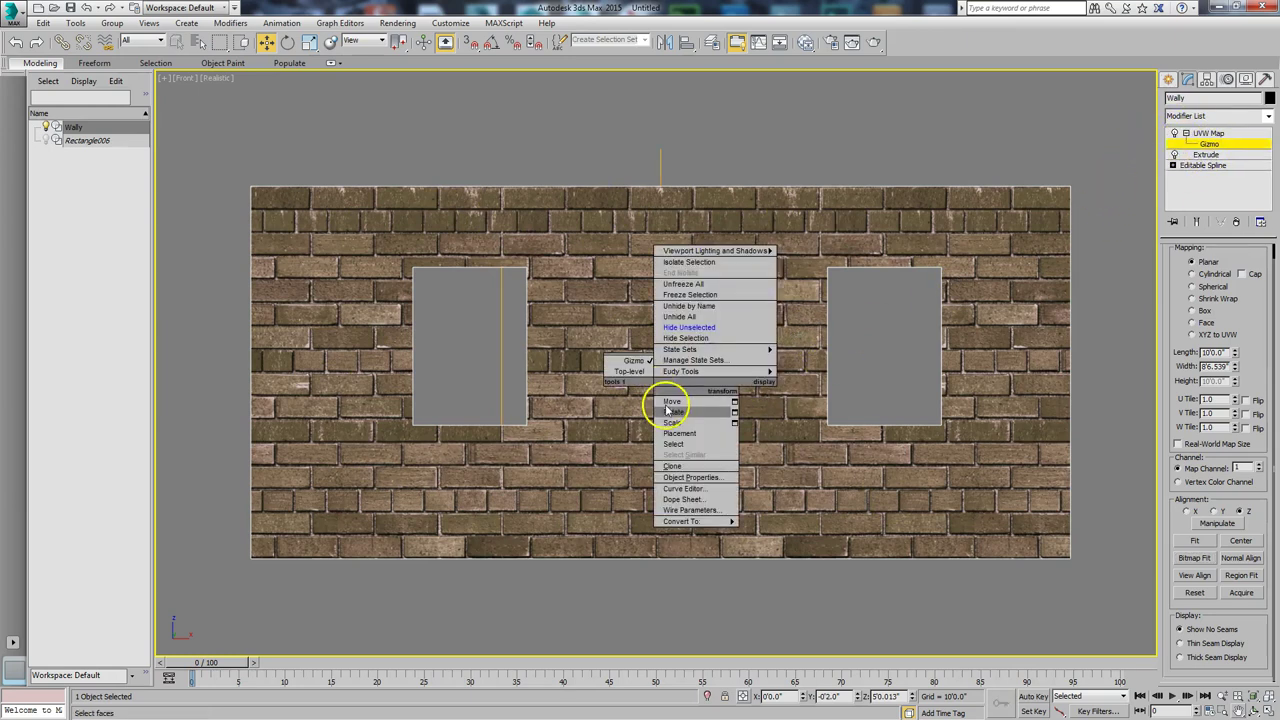
pyautogui.click(670, 425)
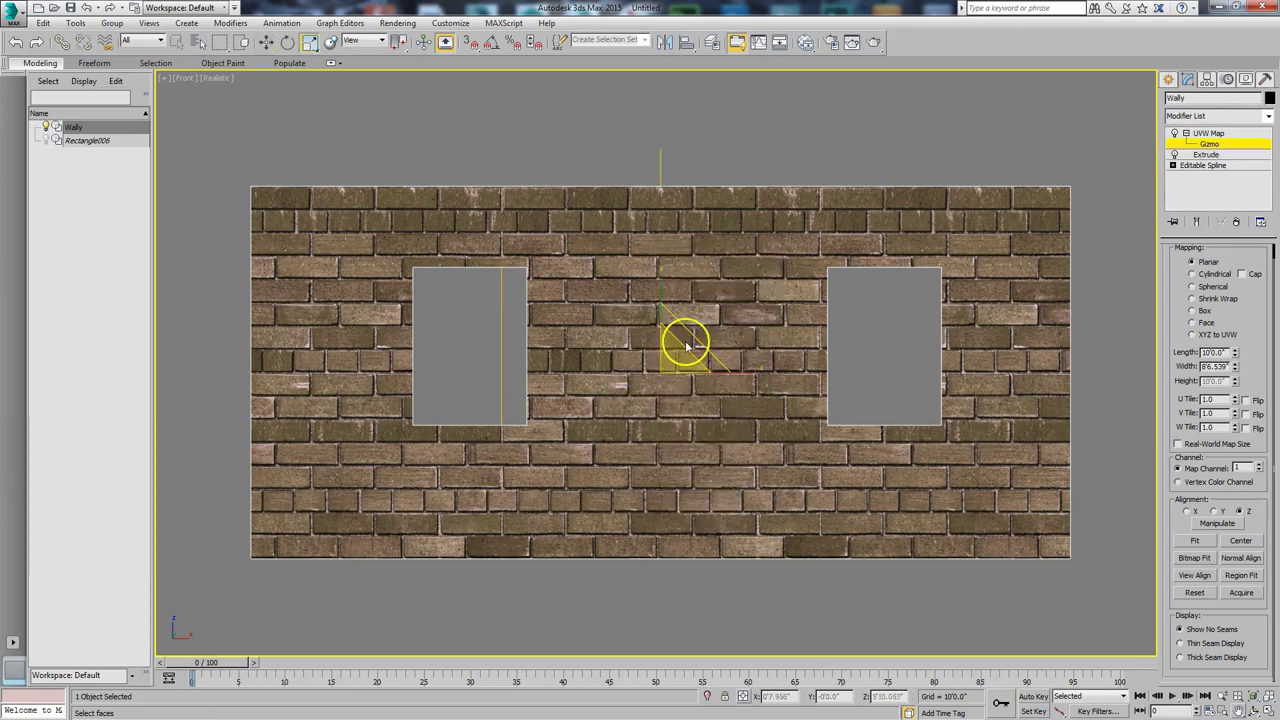
pyautogui.moveTo(677, 349); pyautogui.dragTo(649, 429)
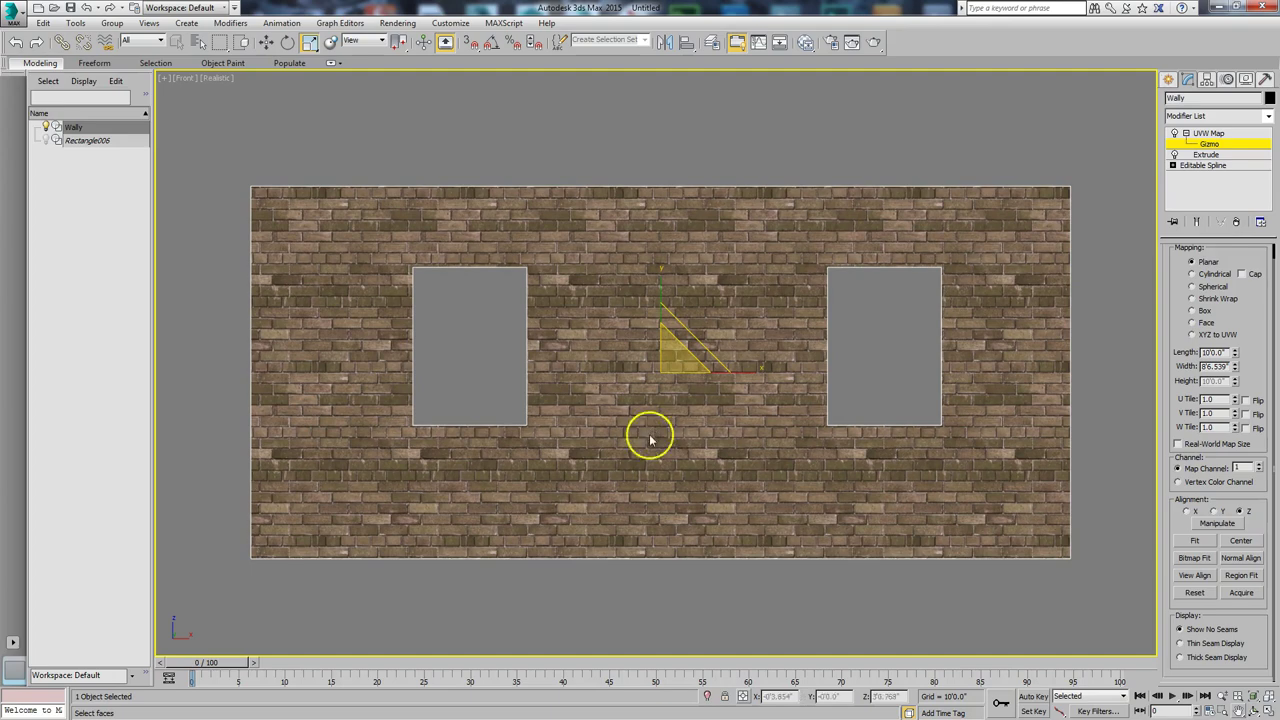
# - Move the UVW Map gizmo down slightly to Z 4'11.666", aligning the brick courses with the wall's base
pyautogui.scroll(6, 665, 500)
pyautogui.moveTo(675, 424); pyautogui.dragTo(655, 471, button='middle')
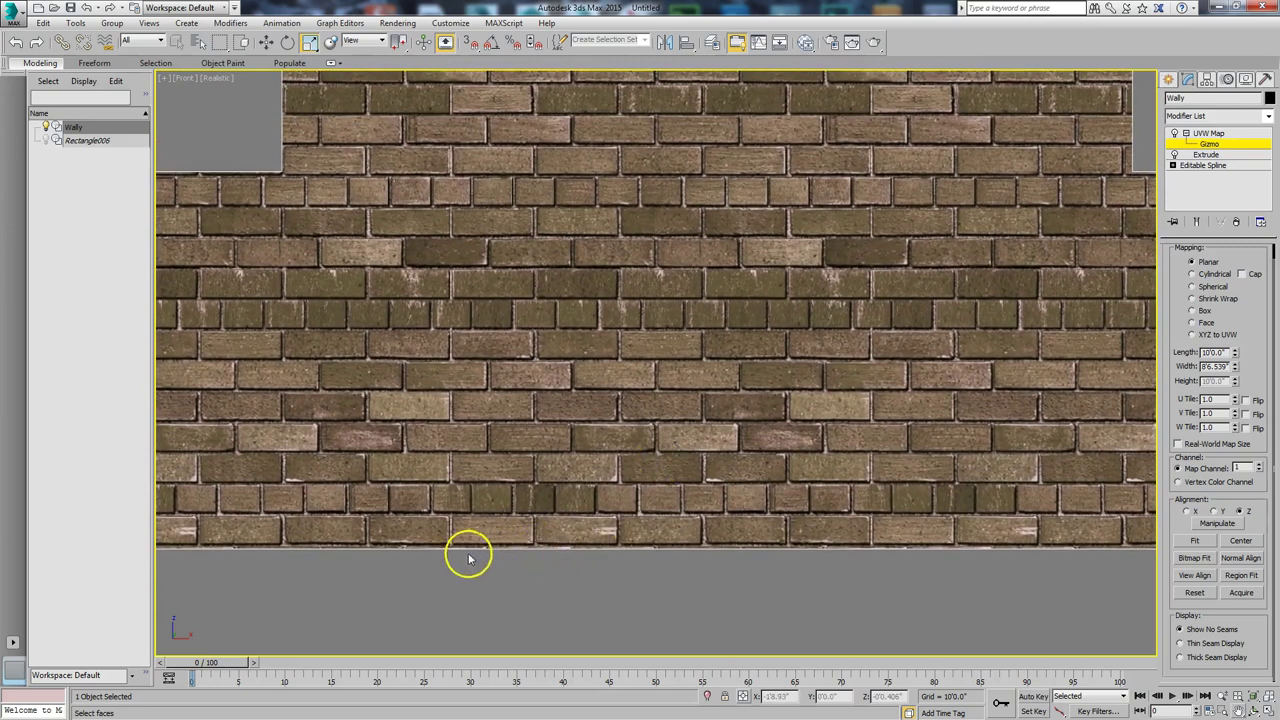
pyautogui.scroll(-4, 577, 429)
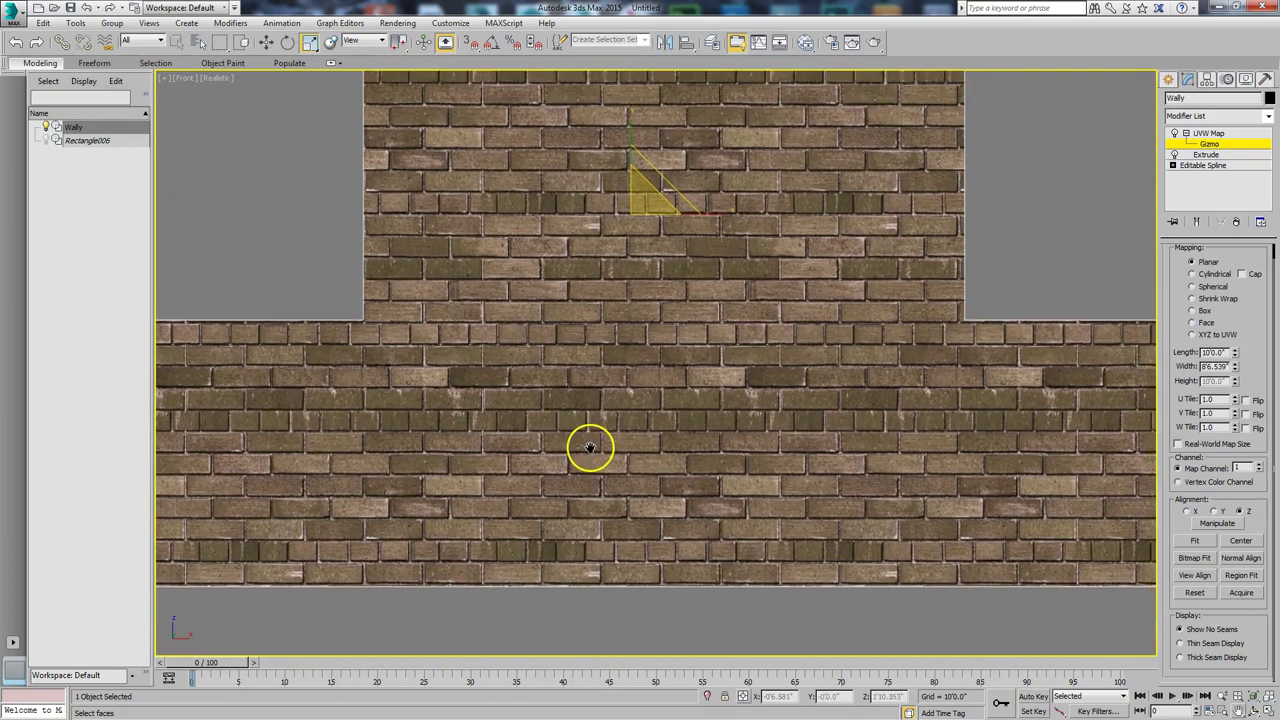
pyautogui.rightClick(622, 336)
pyautogui.click(632, 352)
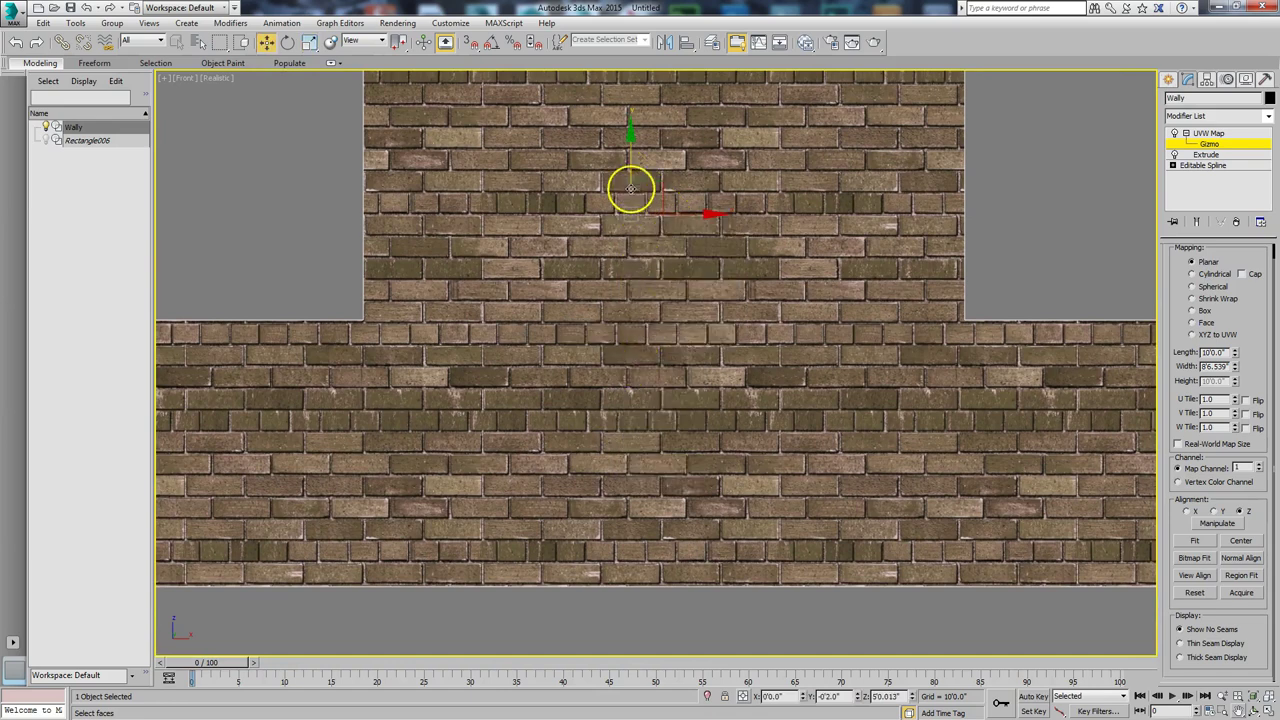
pyautogui.moveTo(631, 158); pyautogui.dragTo(630, 159)
pyautogui.moveTo(623, 574); pyautogui.dragTo(630, 428, button='middle')
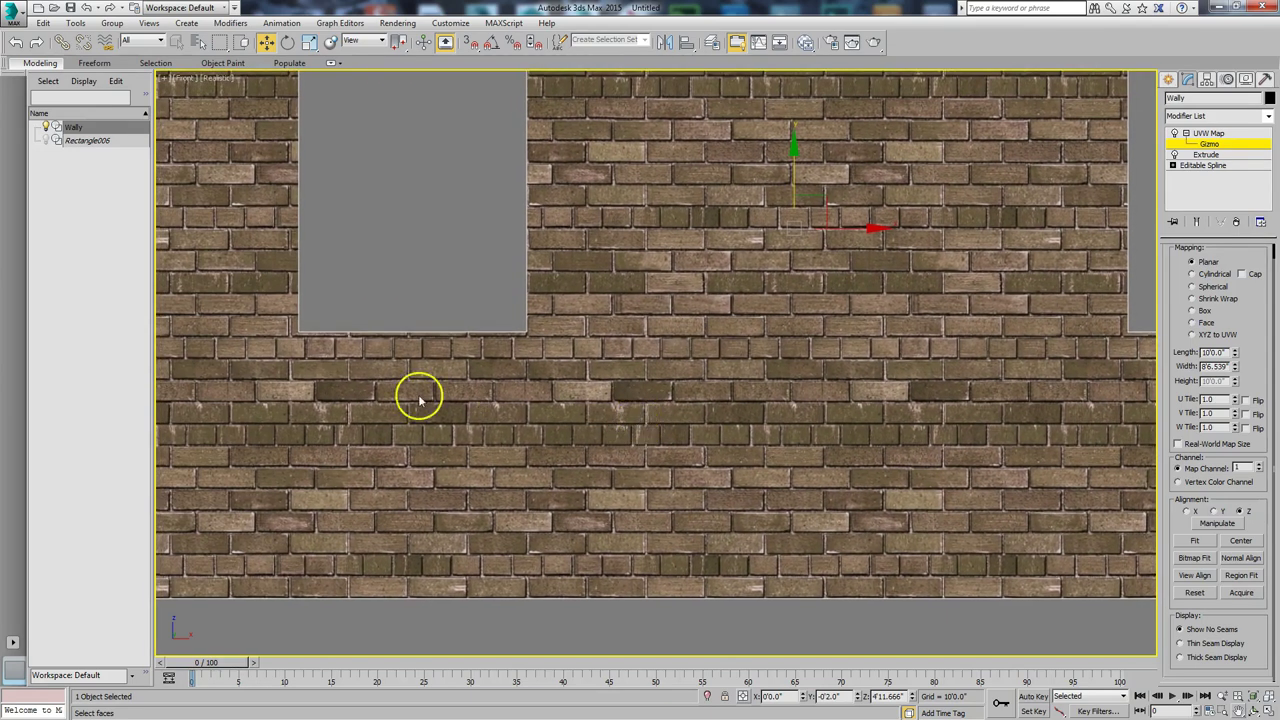
pyautogui.scroll(-2, 831, 346)
pyautogui.moveTo(831, 346); pyautogui.dragTo(660, 381, button='middle')
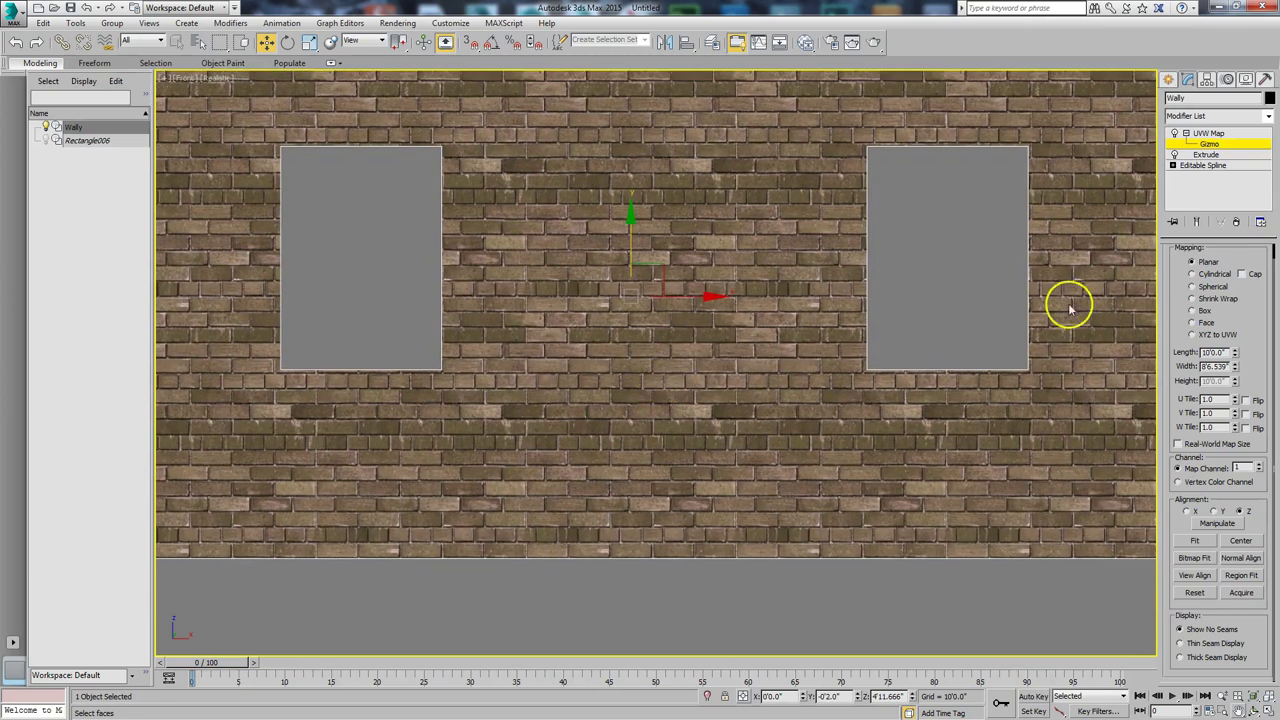
# - Add an Edit Mesh modifier to the wall and place it beneath the UVW Map in the modifier stack
pyautogui.click(1268, 116)
pyautogui.scroll(-5, 1268, 130)
pyautogui.scroll(-3, 1270, 228)
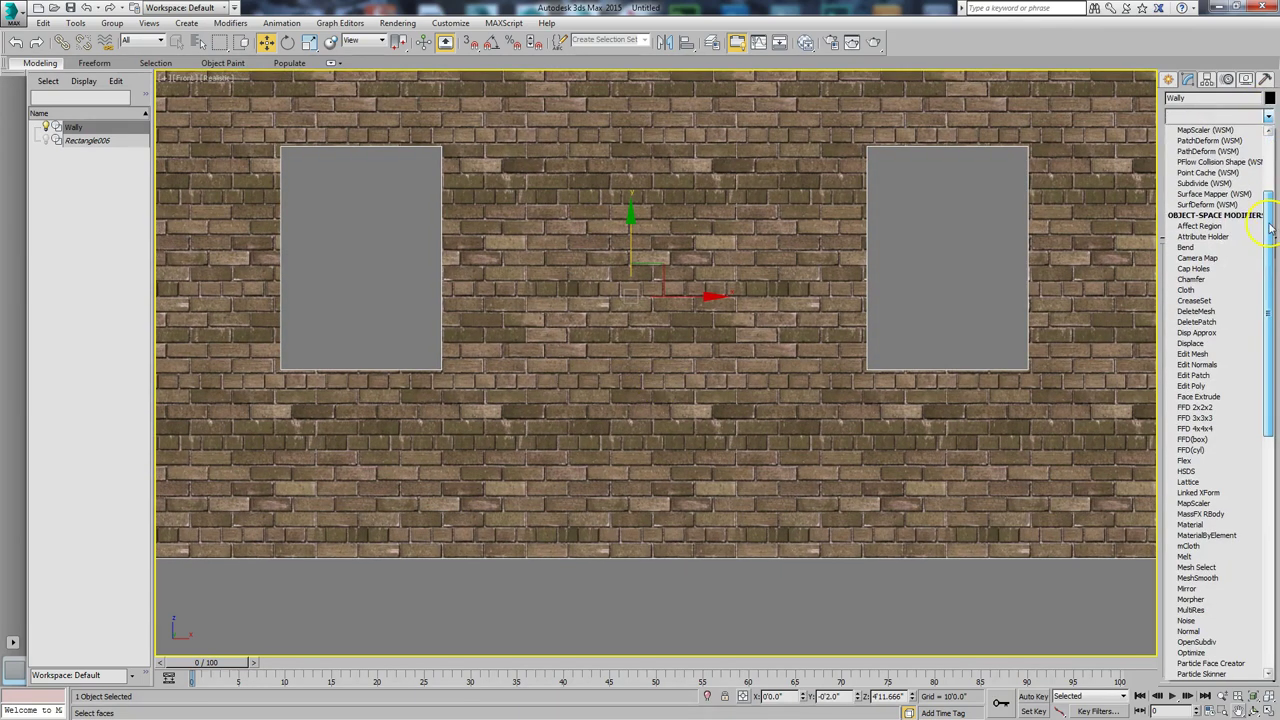
pyautogui.scroll(-2, 1270, 228)
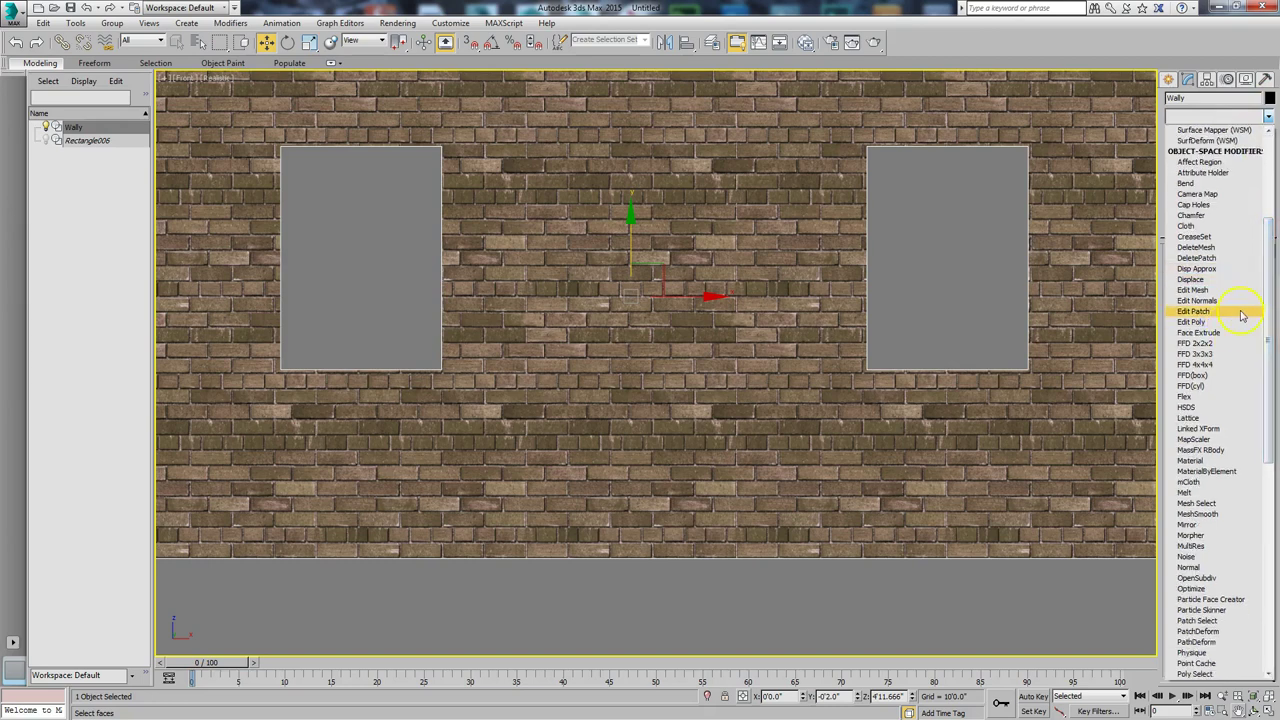
pyautogui.click(1200, 290)
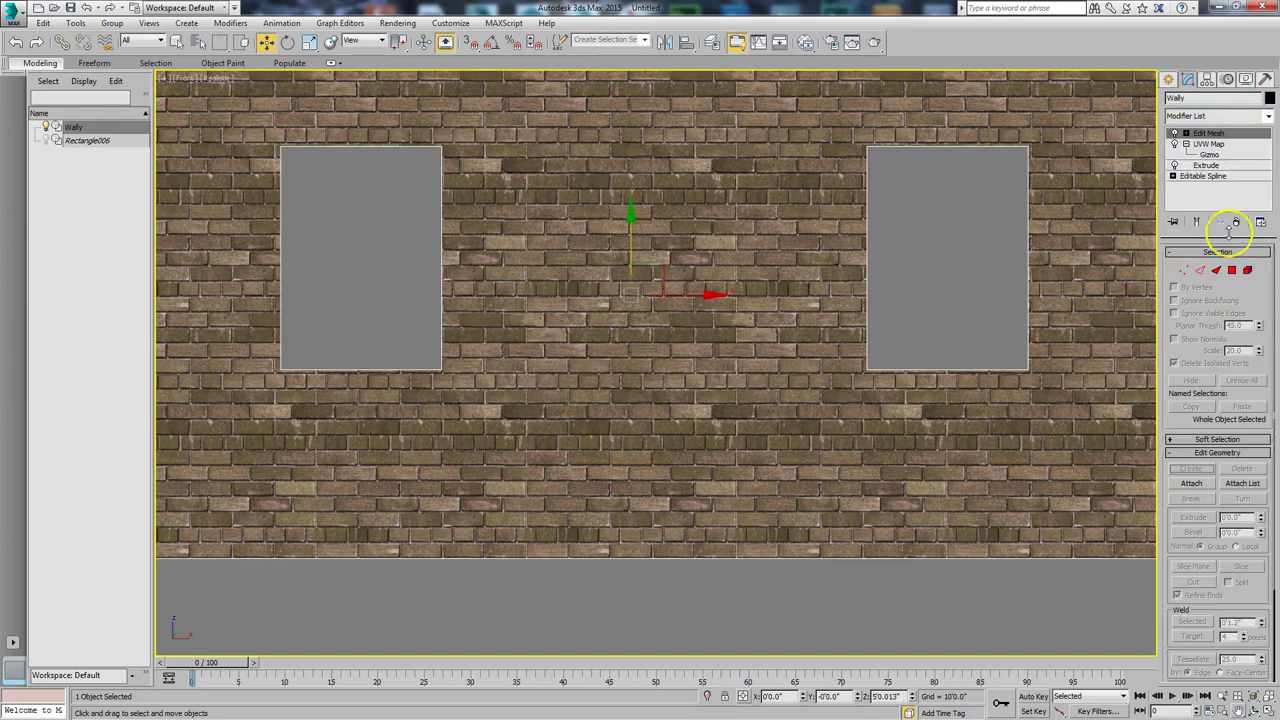
pyautogui.moveTo(1227, 140); pyautogui.dragTo(1210, 155)
# - Lower the bottom vertices of both window openings to Z 3'6.234", aligning the sills with a mortar line between brick courses
pyautogui.click(1186, 155)
pyautogui.click(1210, 165)
pyautogui.moveTo(258, 338); pyautogui.dragTo(1011, 417)
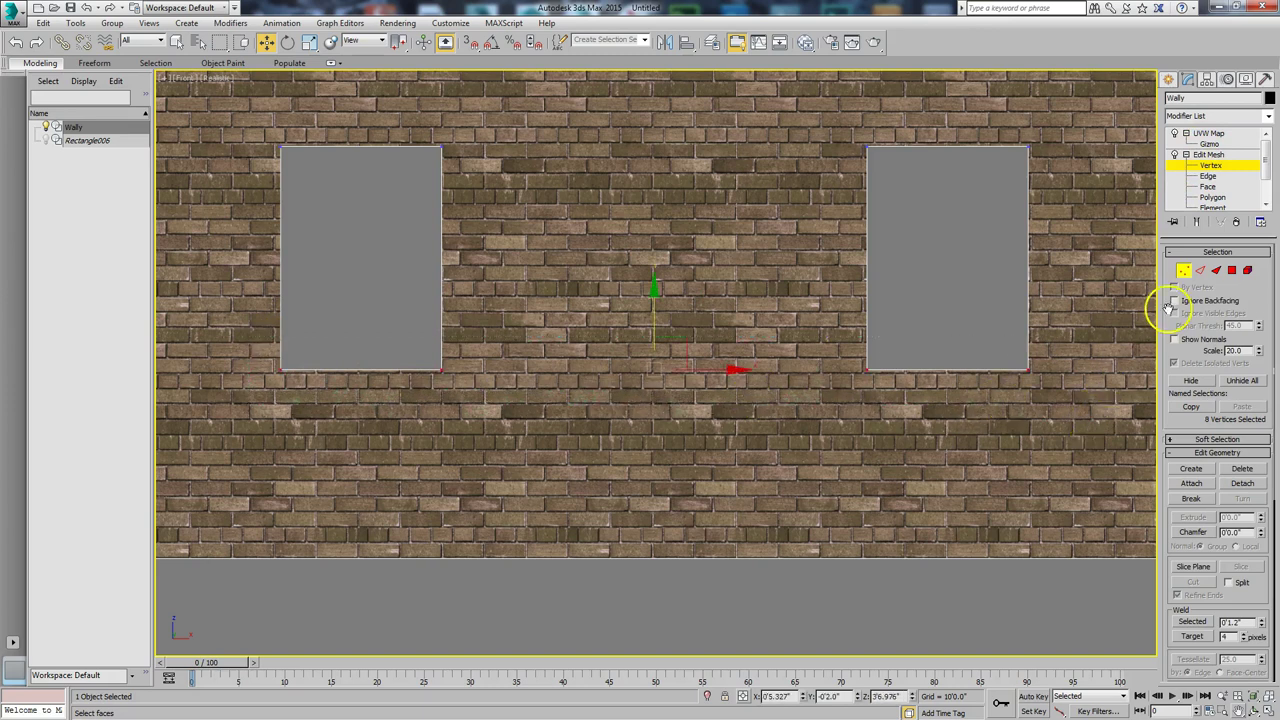
pyautogui.moveTo(652, 295)
pyautogui.mouseDown()
pyautogui.moveTo(640, 321)
pyautogui.moveTo(651, 297)
pyautogui.mouseUp()
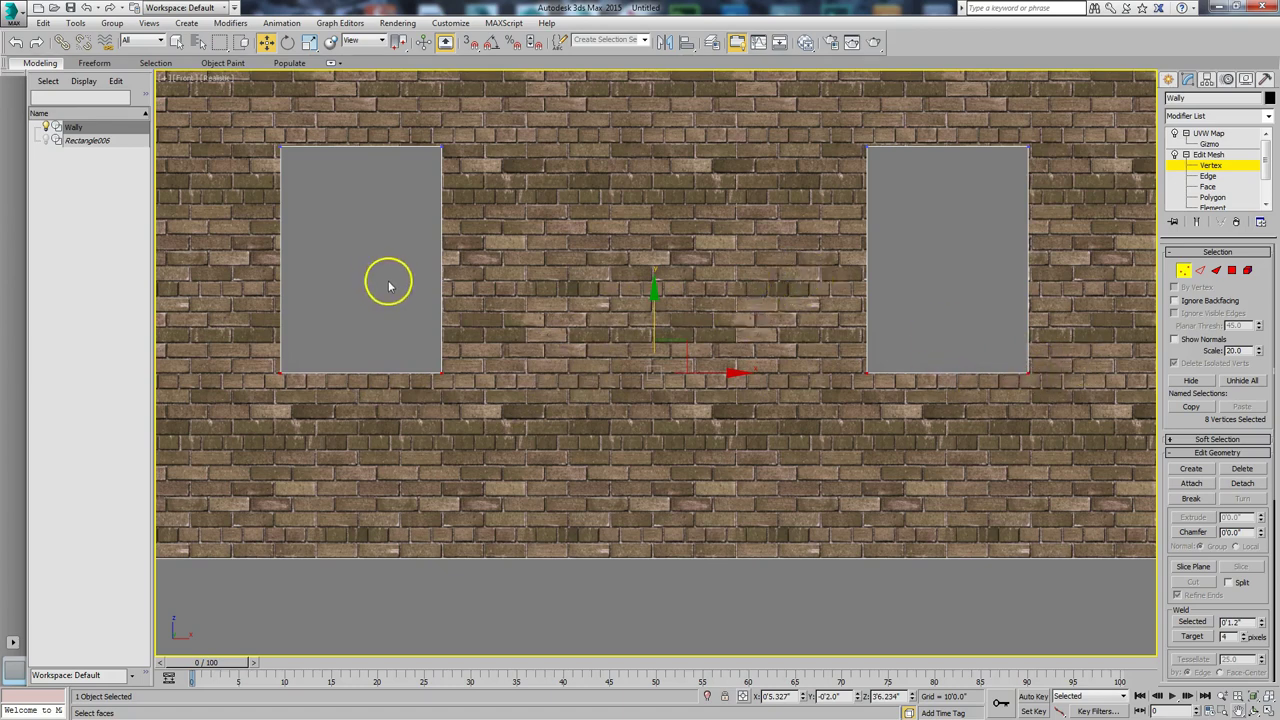
# - Raise the top vertices of both window openings to Z 7'10.452", aligning the heads with a brick course
pyautogui.moveTo(388, 281); pyautogui.dragTo(418, 365, button='middle')
pyautogui.moveTo(293, 205); pyautogui.dragTo(1134, 264)
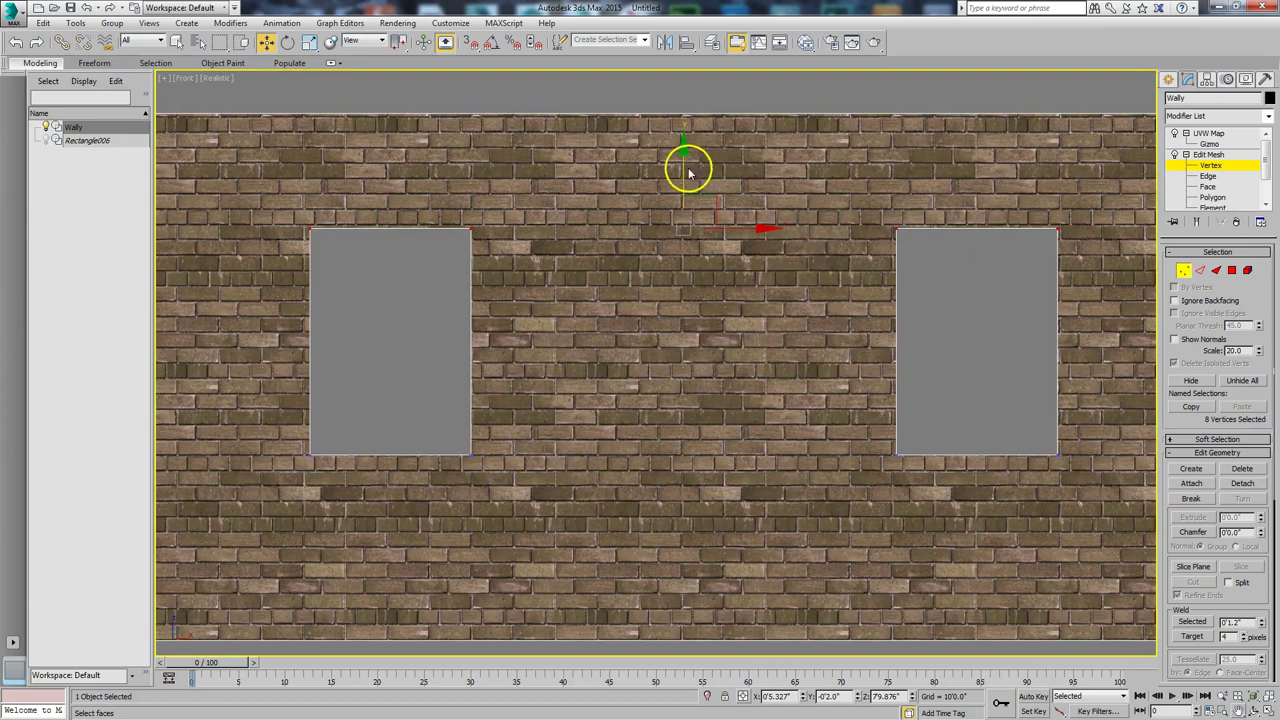
pyautogui.moveTo(684, 172); pyautogui.dragTo(684, 170)
# - Lower the wall's top vertices slightly so its upper edge ends on a full brick course, and leave vertex editing
pyautogui.scroll(-1, 857, 191)
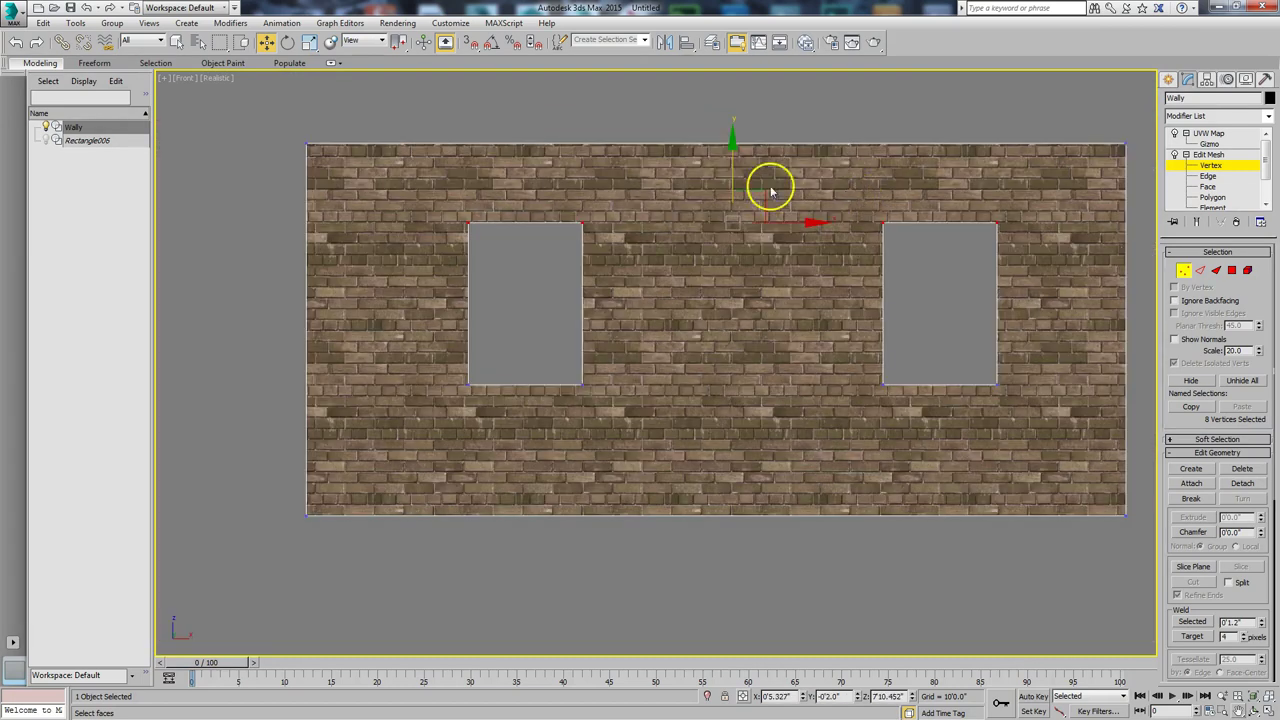
pyautogui.moveTo(308, 103); pyautogui.dragTo(1150, 184)
pyautogui.scroll(3, 806, 240)
pyautogui.scroll(-1, 869, 266)
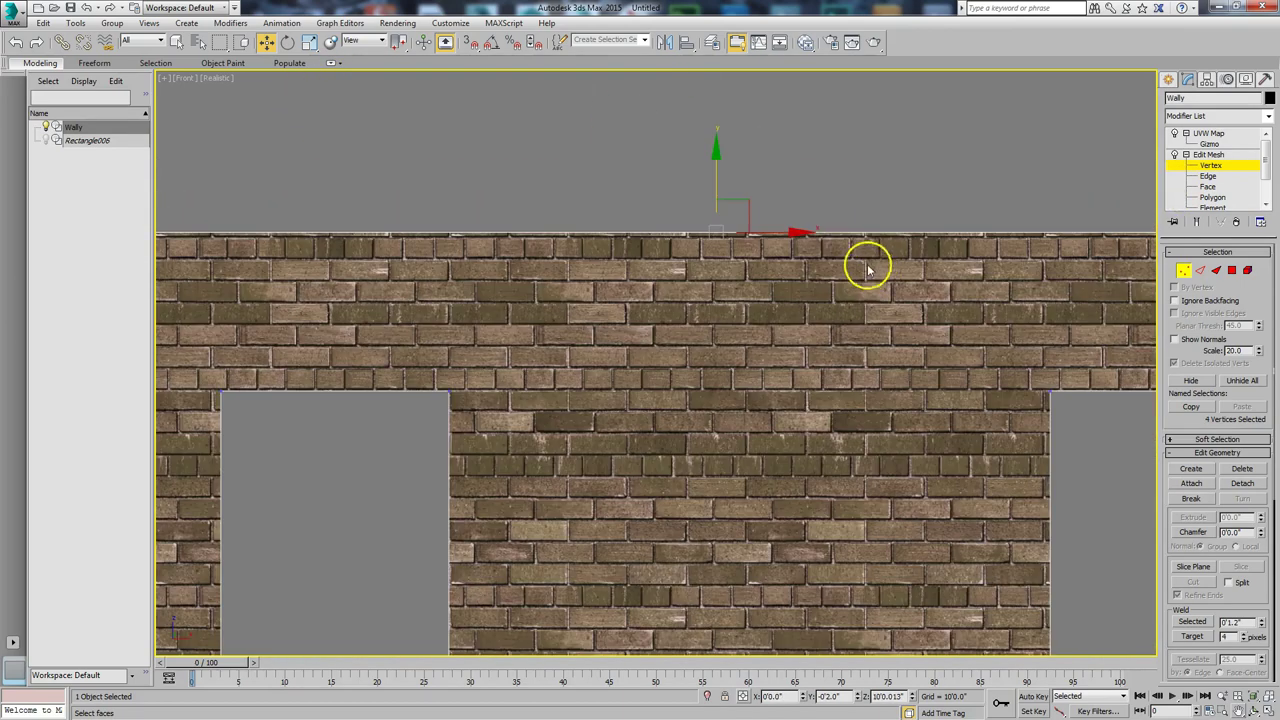
pyautogui.moveTo(715, 179); pyautogui.dragTo(715, 181)
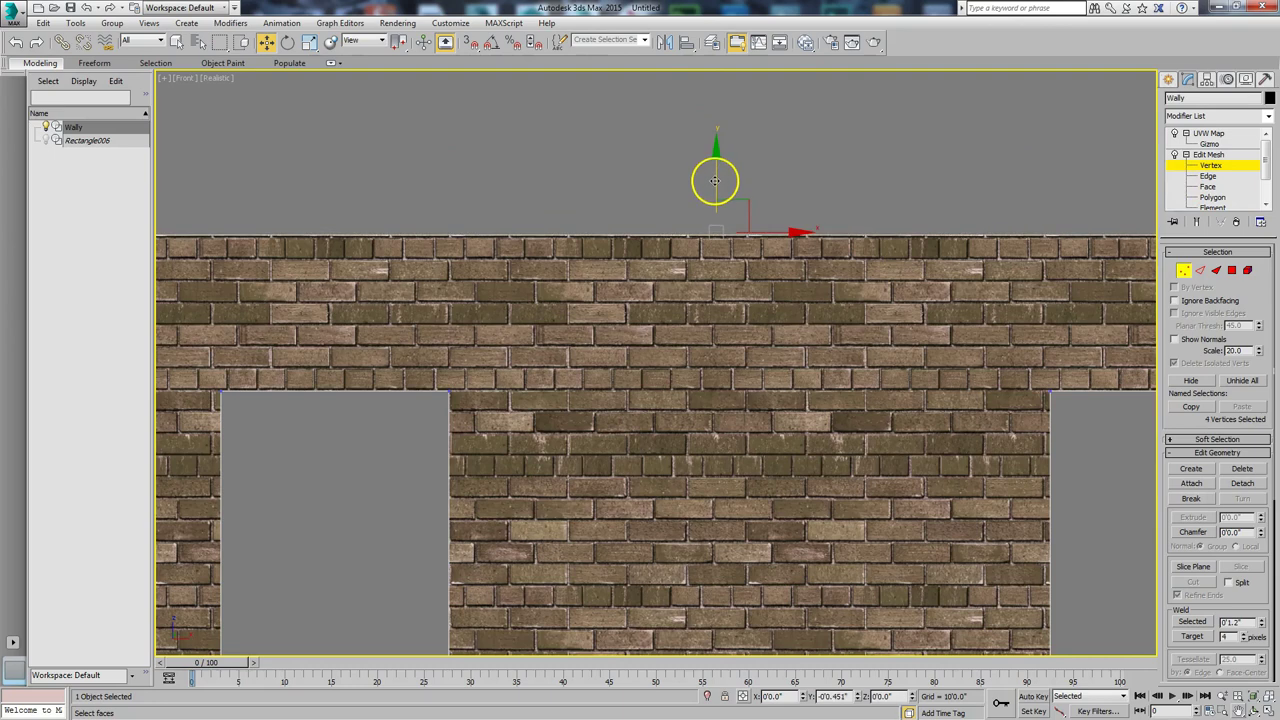
pyautogui.scroll(-3, 691, 331)
pyautogui.moveTo(743, 289); pyautogui.dragTo(657, 264, button='middle')
pyautogui.click(1183, 270)
pyautogui.moveTo(751, 320); pyautogui.dragTo(790, 309, button='middle')
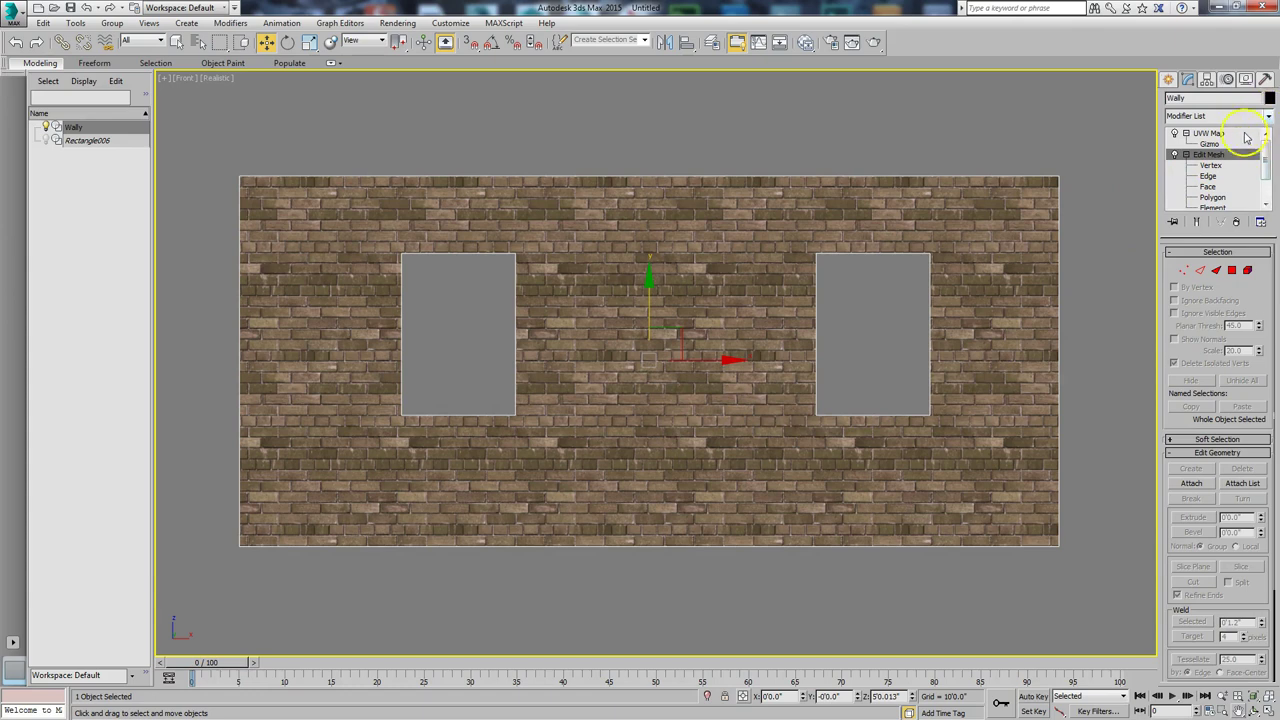
# - Paste a copy of the UVW Map modifier on top of the wall's stack and set its map channel to 2
pyautogui.click(1212, 133)
pyautogui.rightClick(1216, 135)
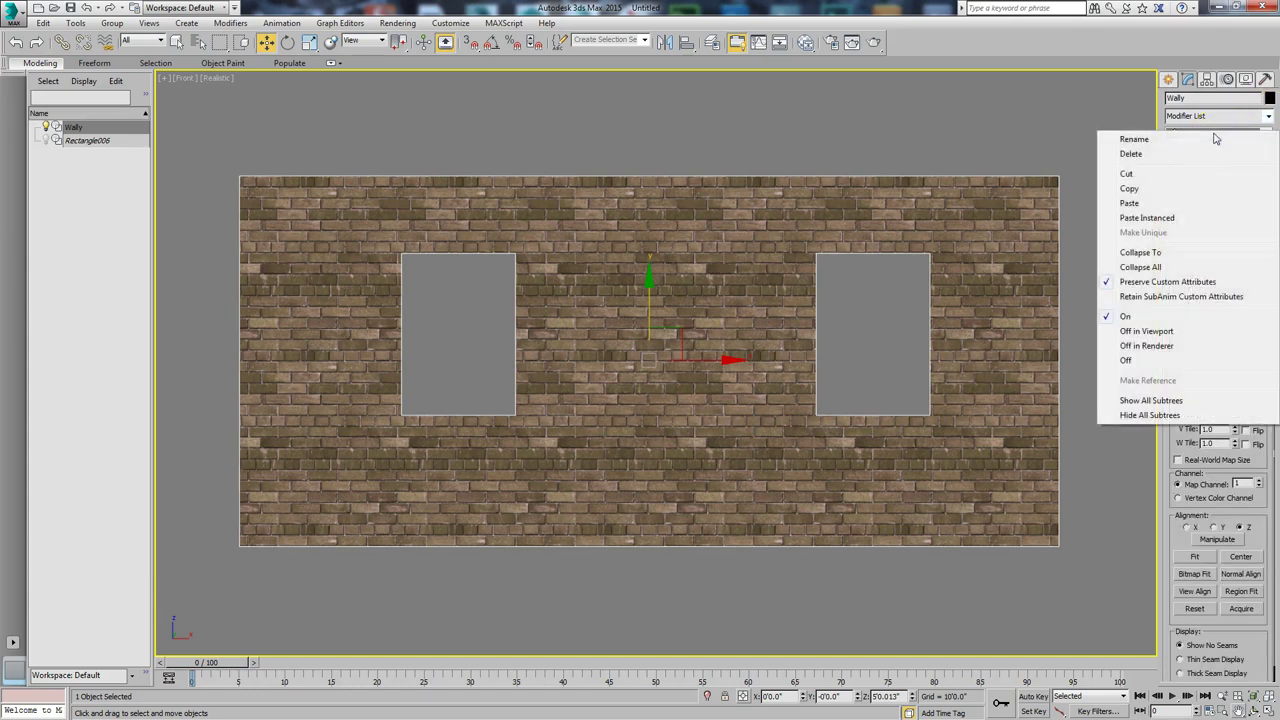
pyautogui.click(1175, 189)
pyautogui.rightClick(1200, 140)
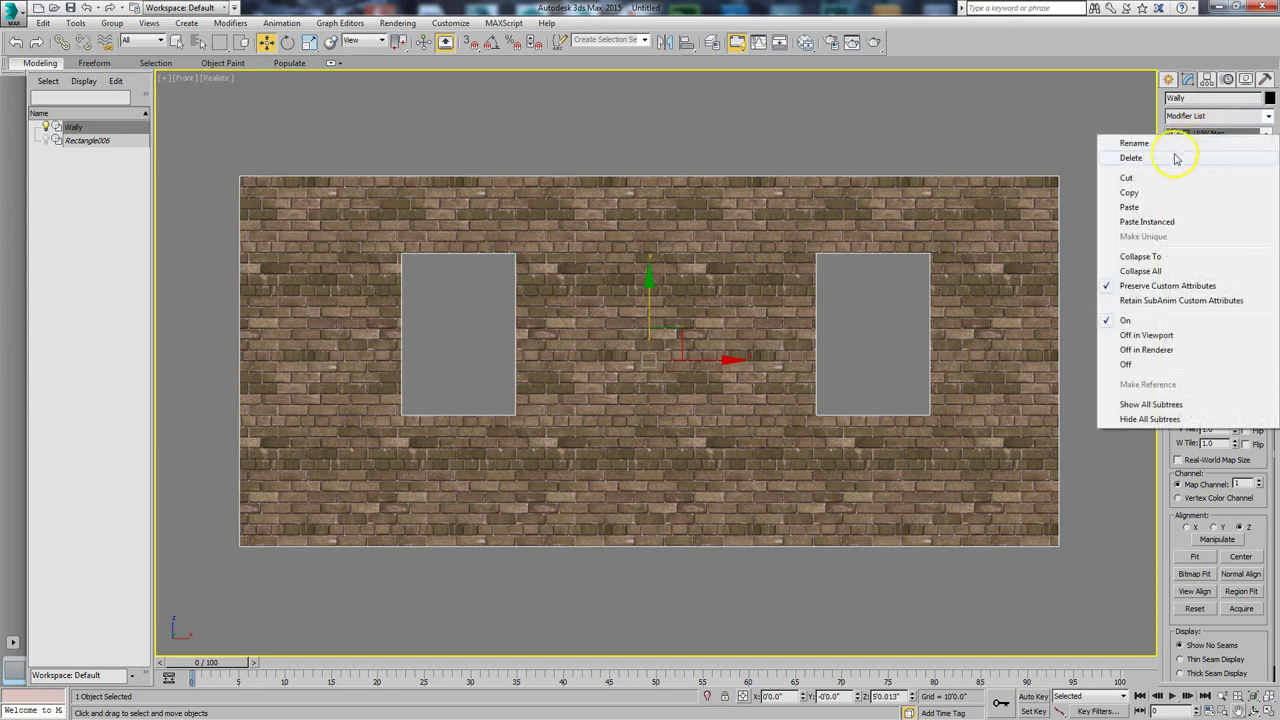
pyautogui.click(1140, 207)
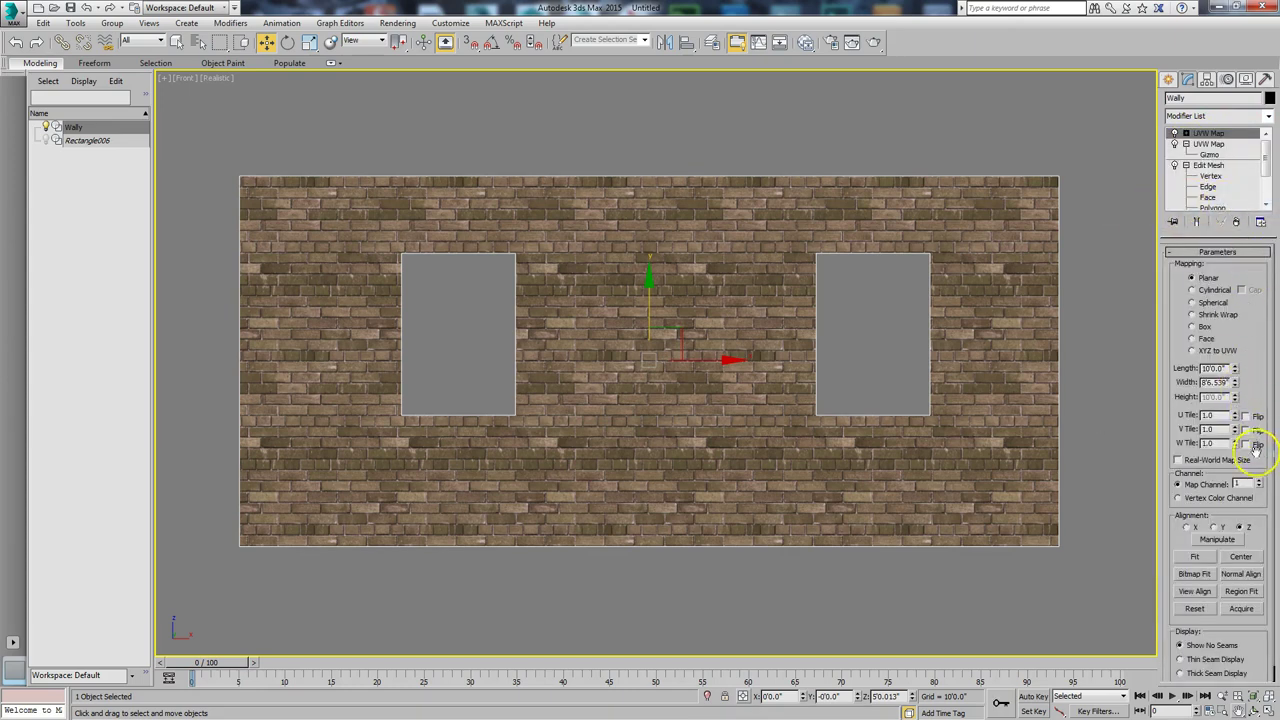
pyautogui.click(1260, 484)
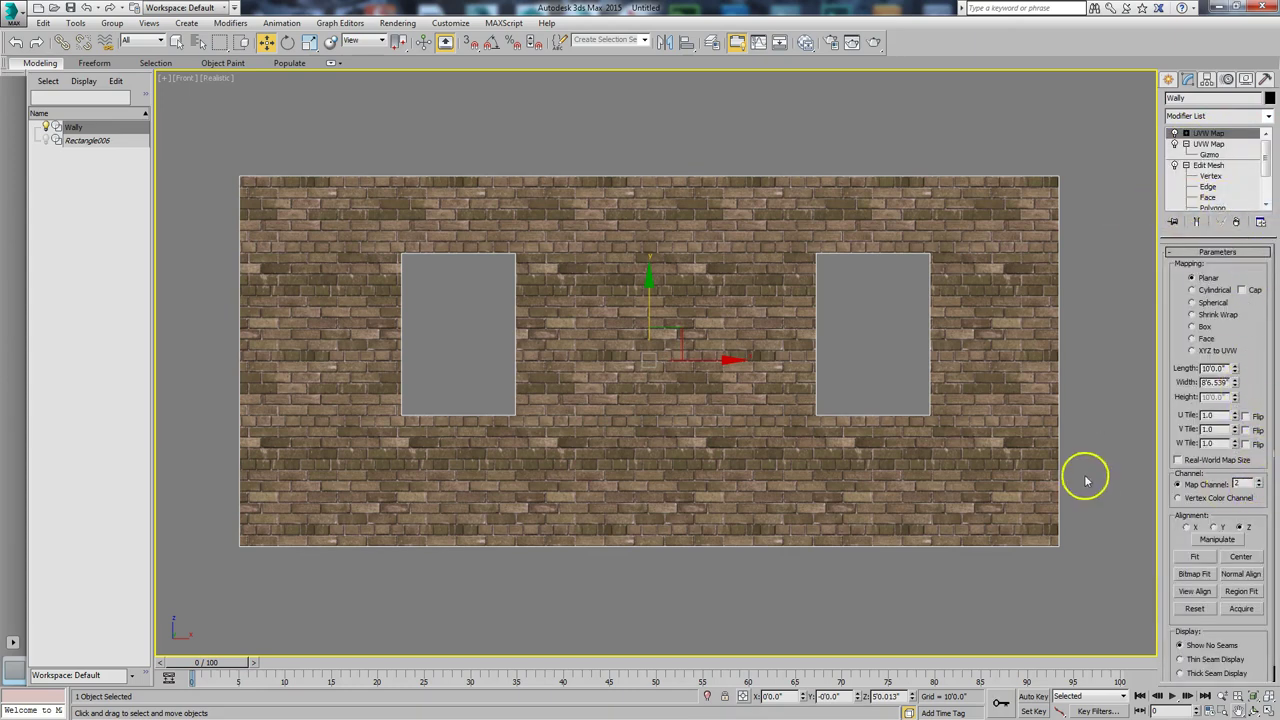
pyautogui.click(1187, 133)
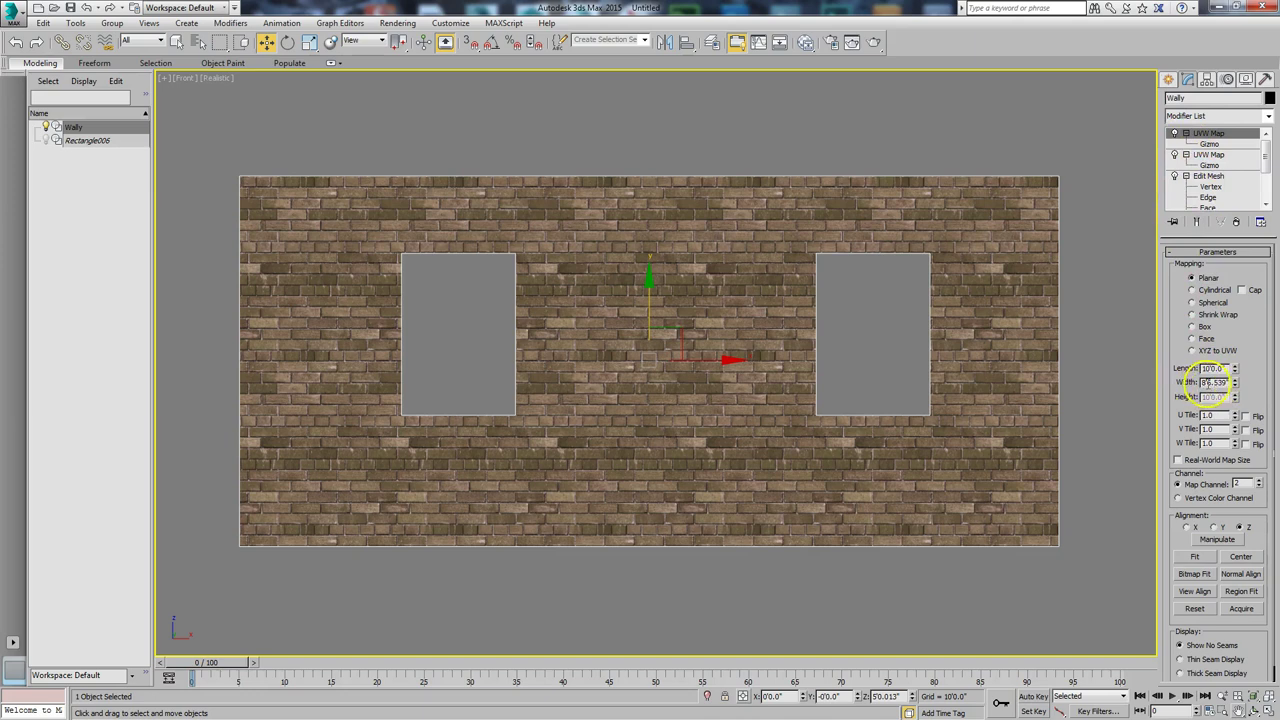
# - Show the Front viewport in wireframe and fit the channel 2 UVW Map gizmo to the wall's extents
pyautogui.doubleClick(1214, 383)
pyautogui.click(1194, 556)
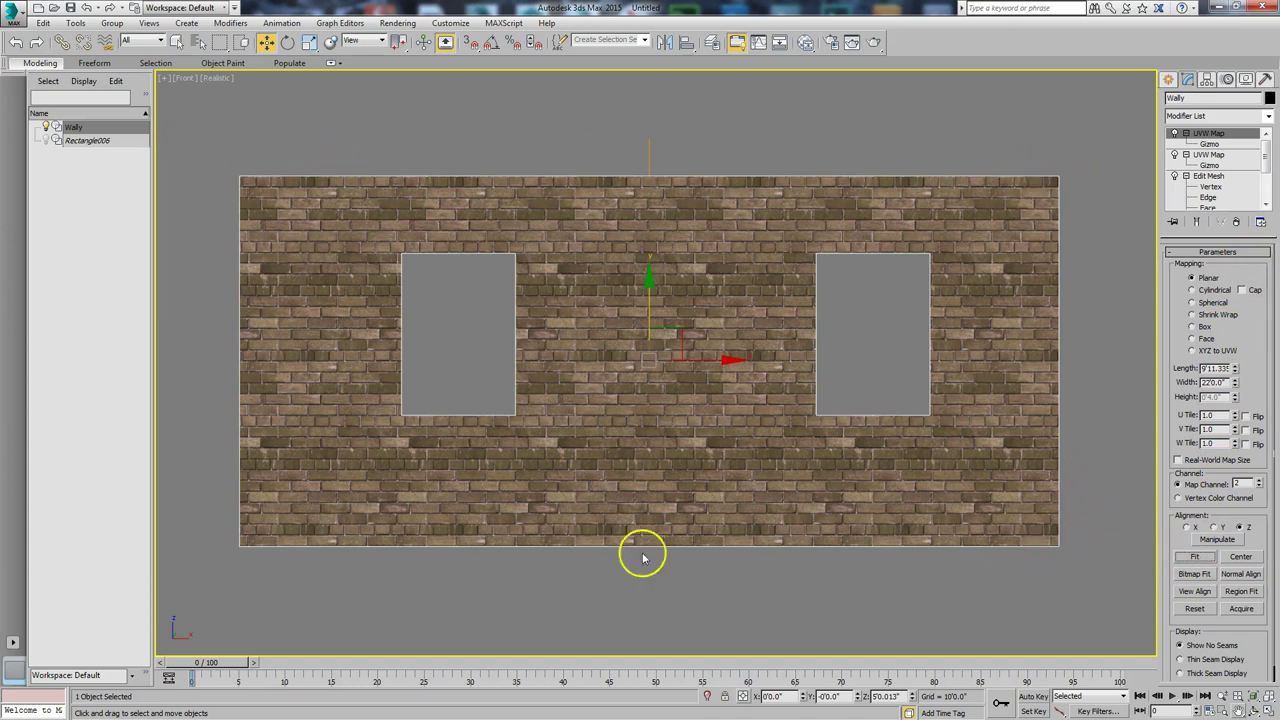
pyautogui.click(209, 79)
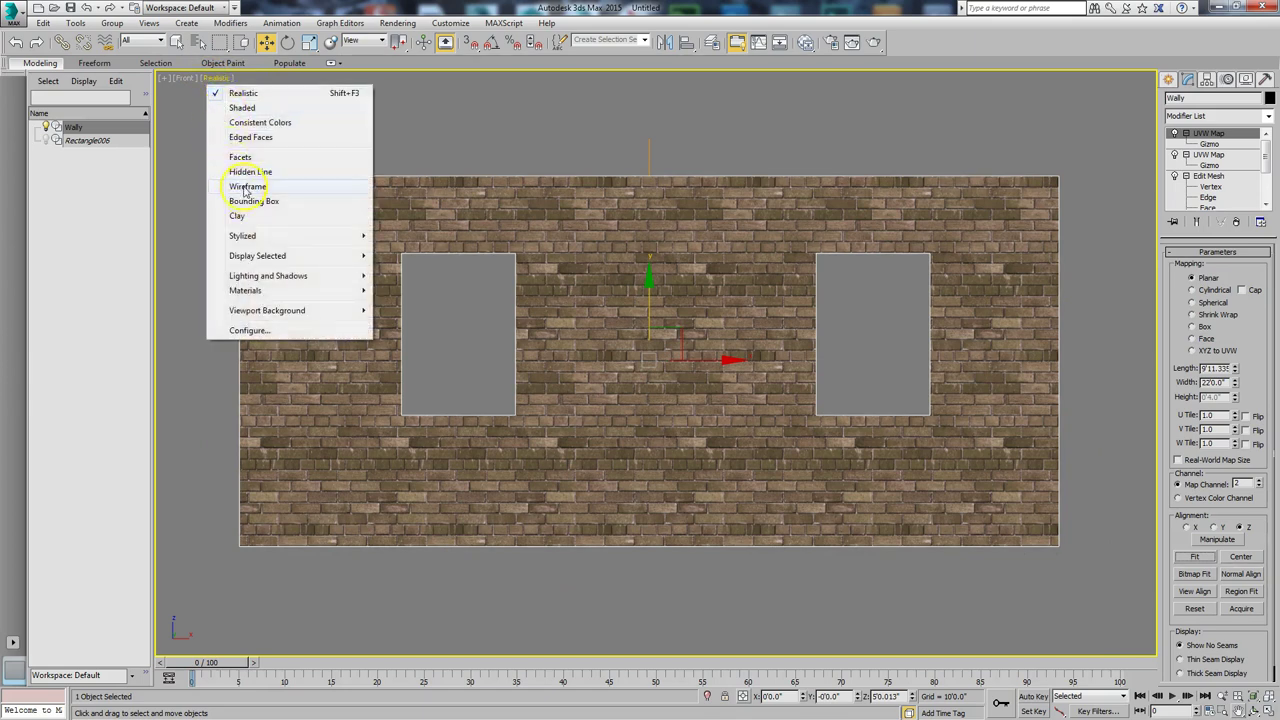
pyautogui.click(246, 188)
pyautogui.click(88, 8)
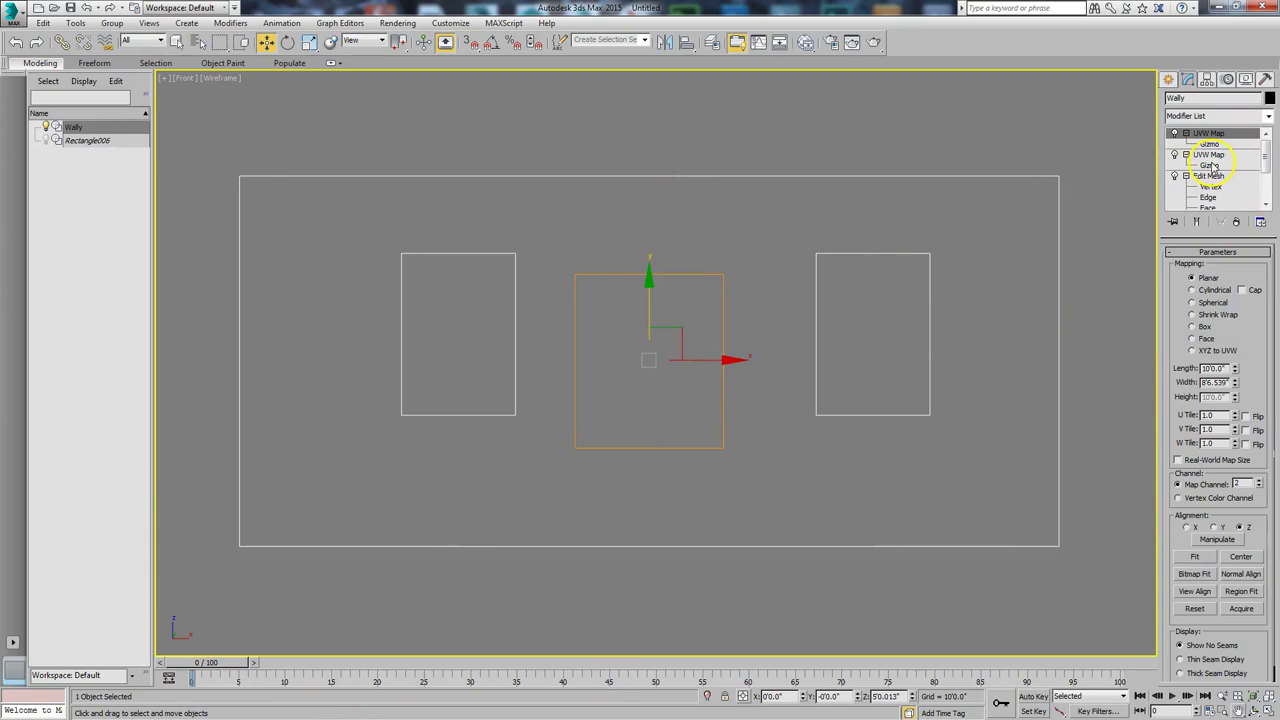
pyautogui.click(1194, 556)
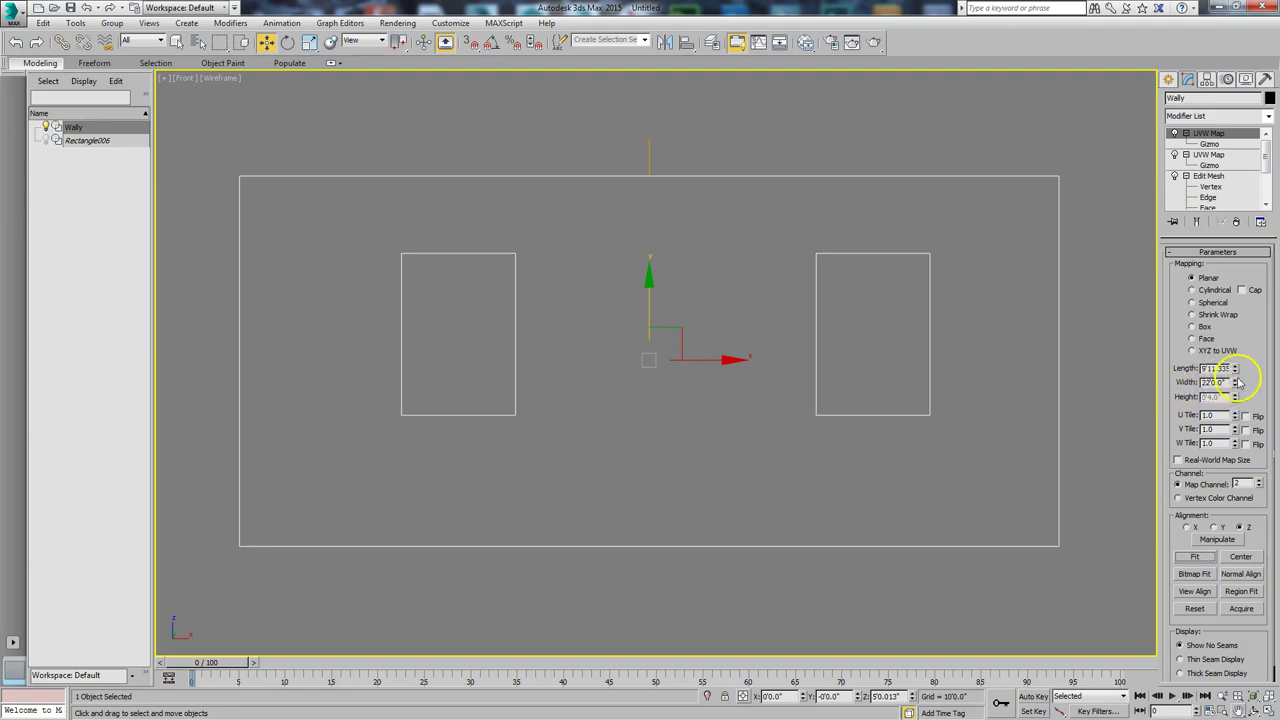
# - Make the channel 2 mapping square by setting both its width and length to 22'2.64"
pyautogui.moveTo(1236, 384); pyautogui.dragTo(1236, 382)
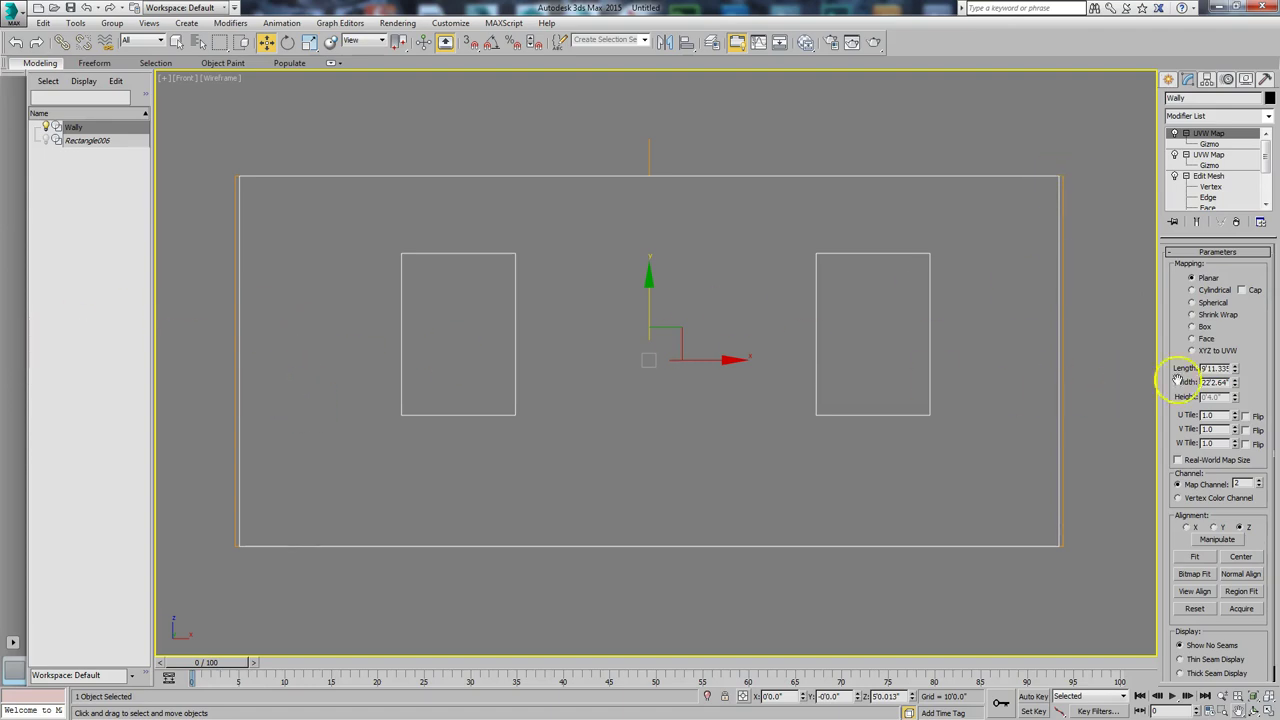
pyautogui.rightClick(1216, 383)
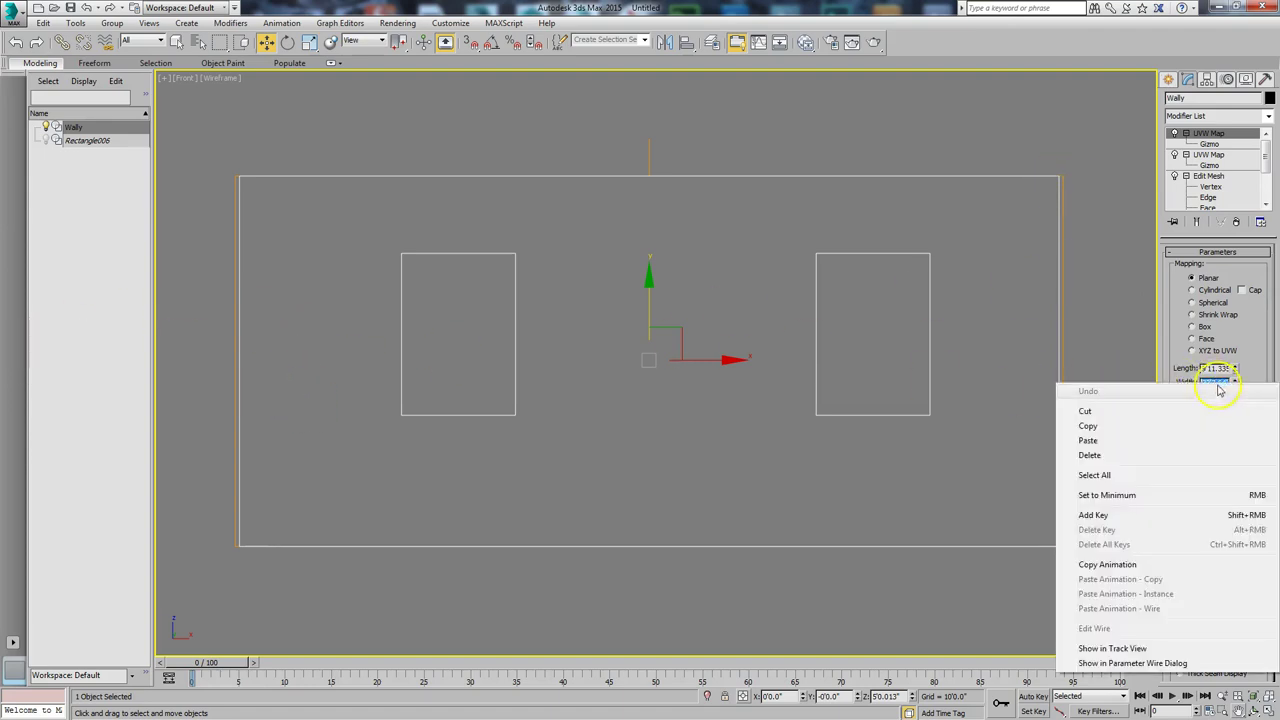
pyautogui.click(1114, 426)
pyautogui.rightClick(1216, 369)
pyautogui.click(1117, 437)
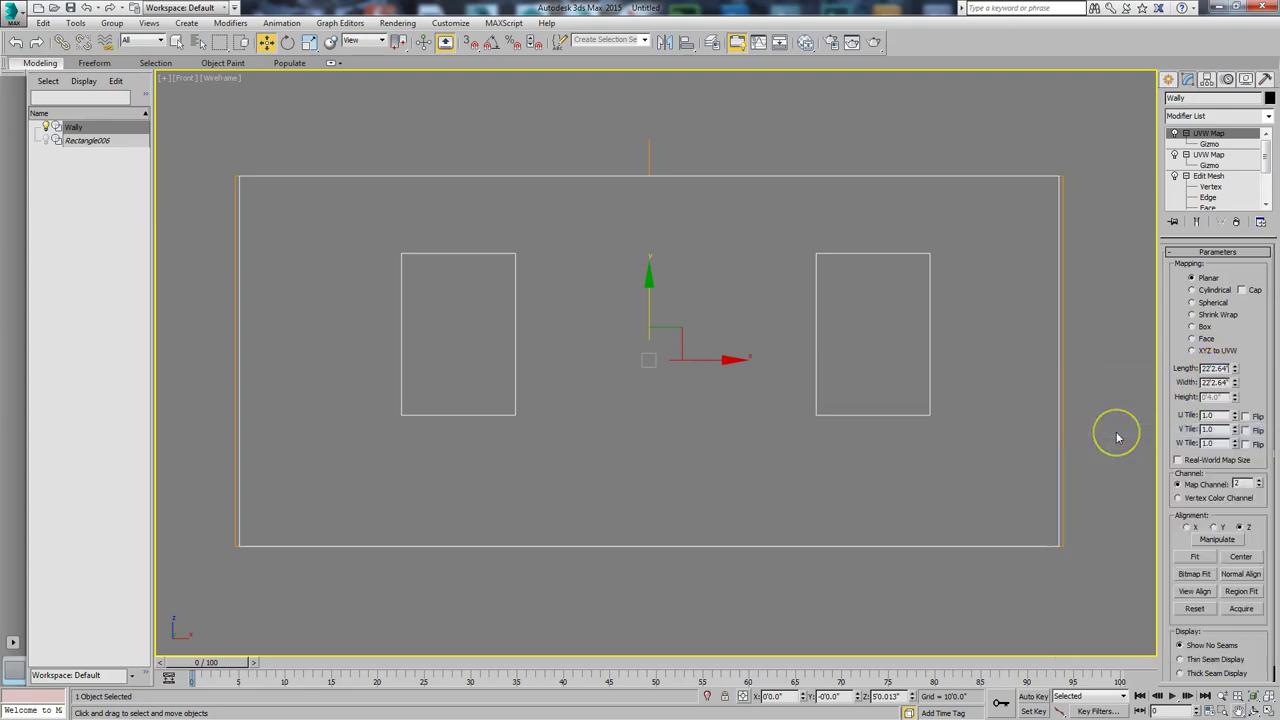
pyautogui.press('Return')
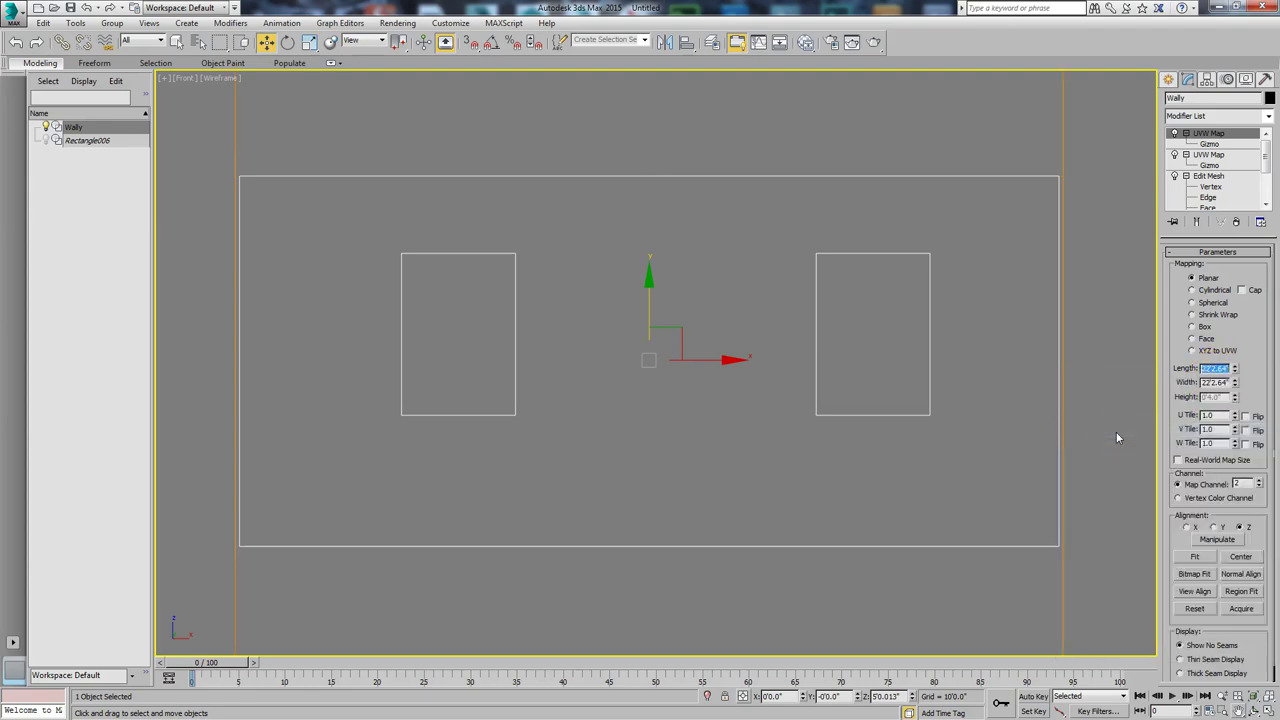
# - Move the channel 2 UVW Map gizmo up to Z 10'11.882", with its lower edge just below the wall's base
pyautogui.scroll(-4, 837, 409)
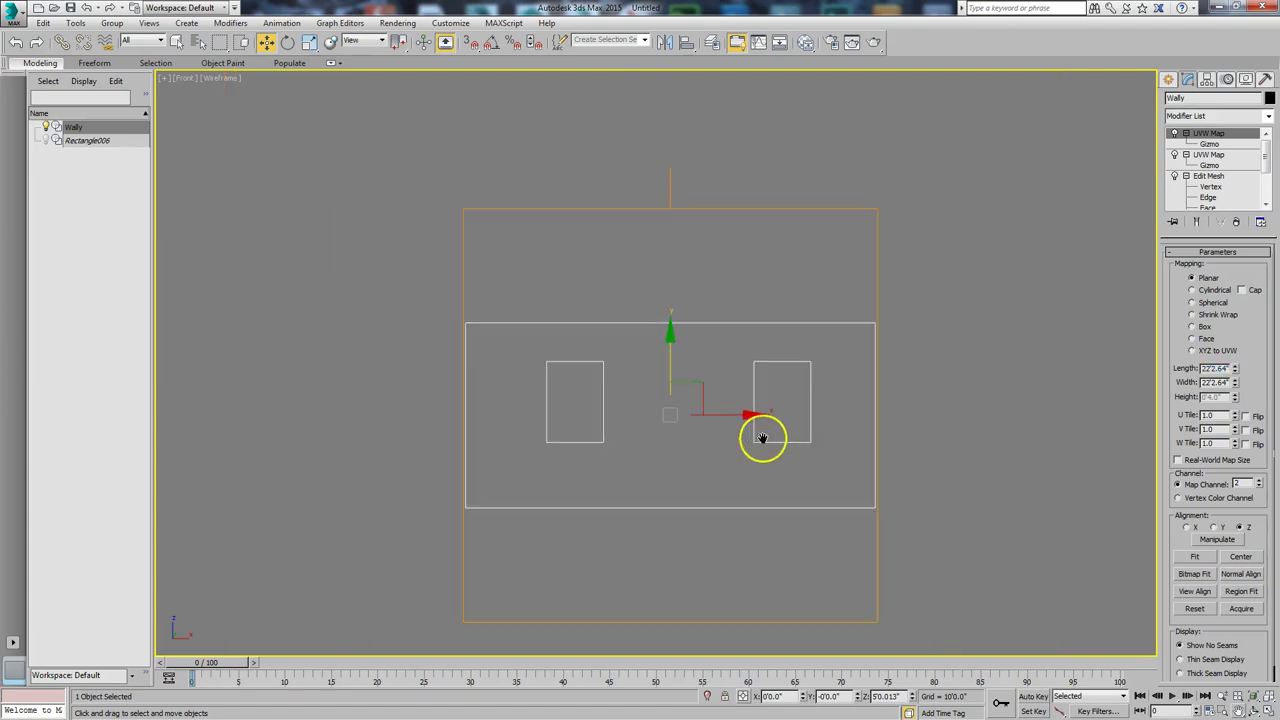
pyautogui.moveTo(748, 443); pyautogui.dragTo(723, 437, button='middle')
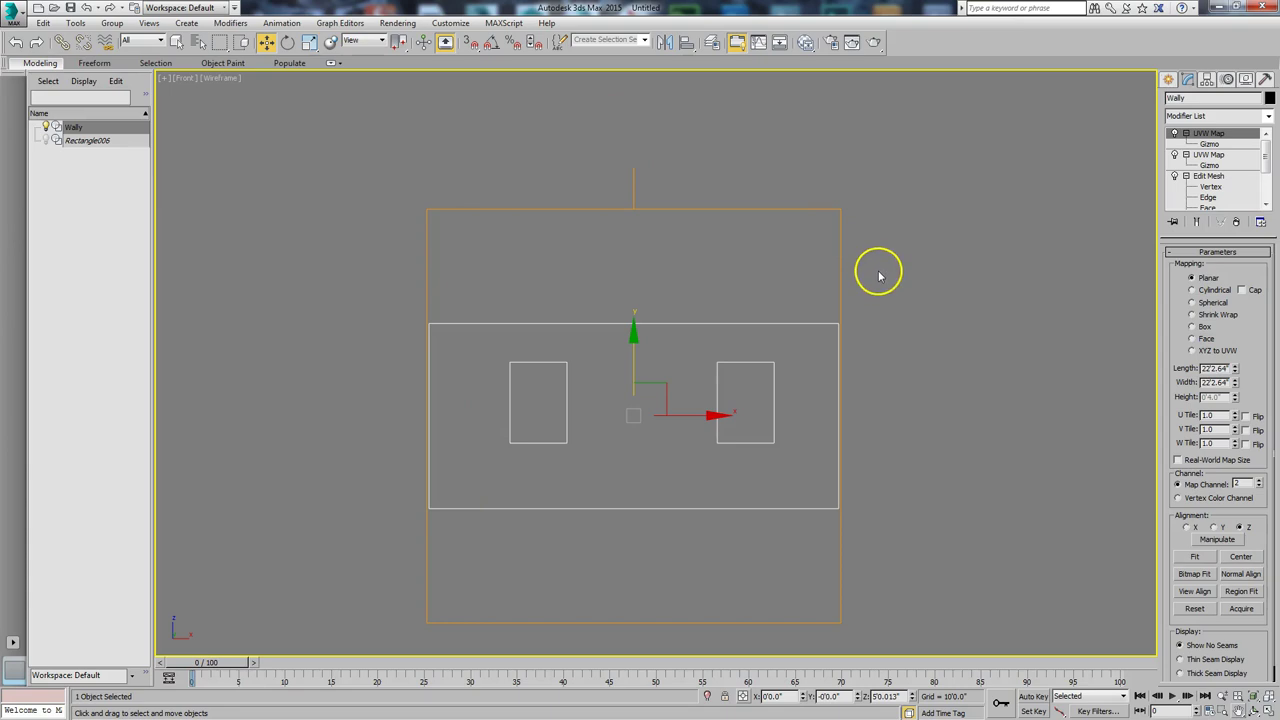
pyautogui.click(1209, 144)
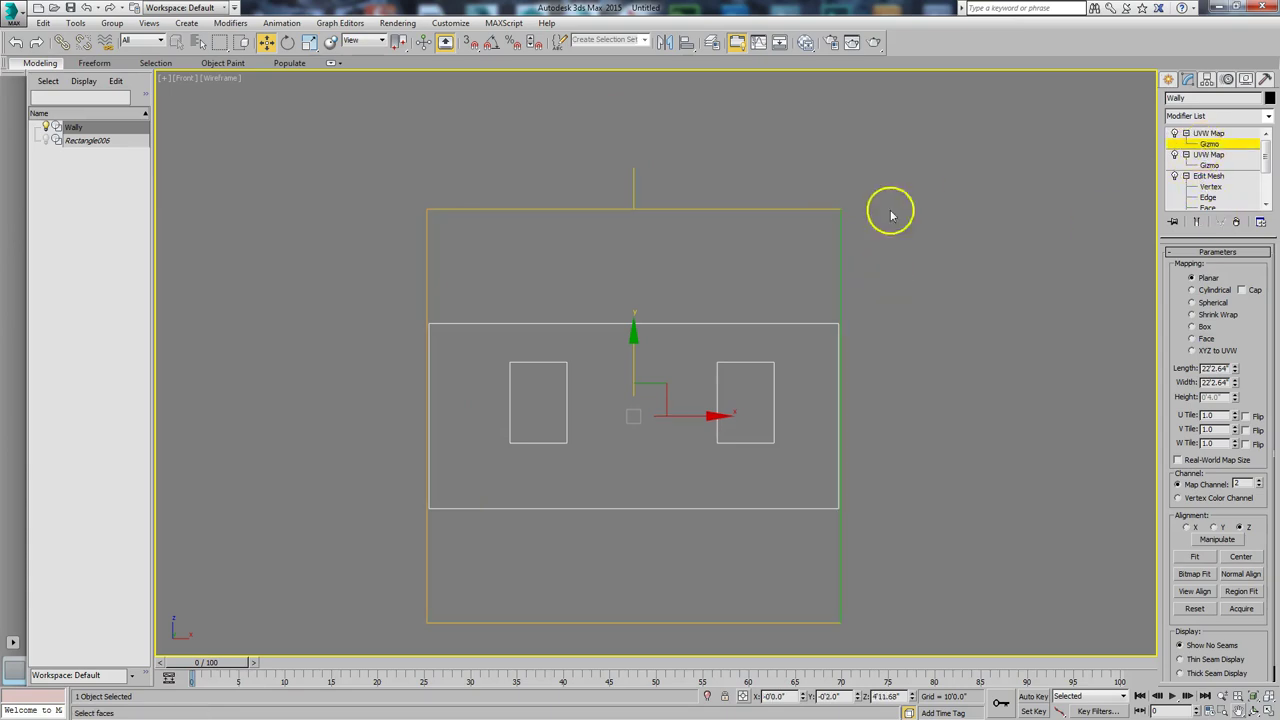
pyautogui.moveTo(629, 341); pyautogui.dragTo(618, 233)
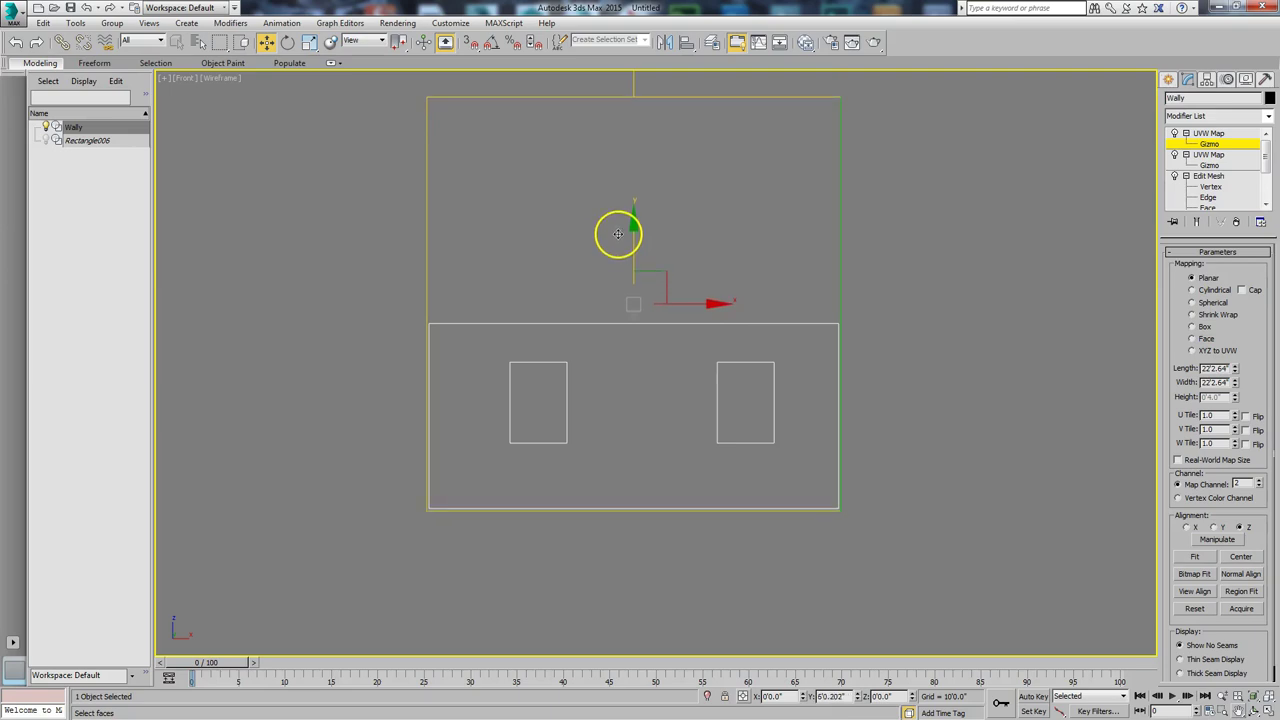
pyautogui.scroll(3, 634, 343)
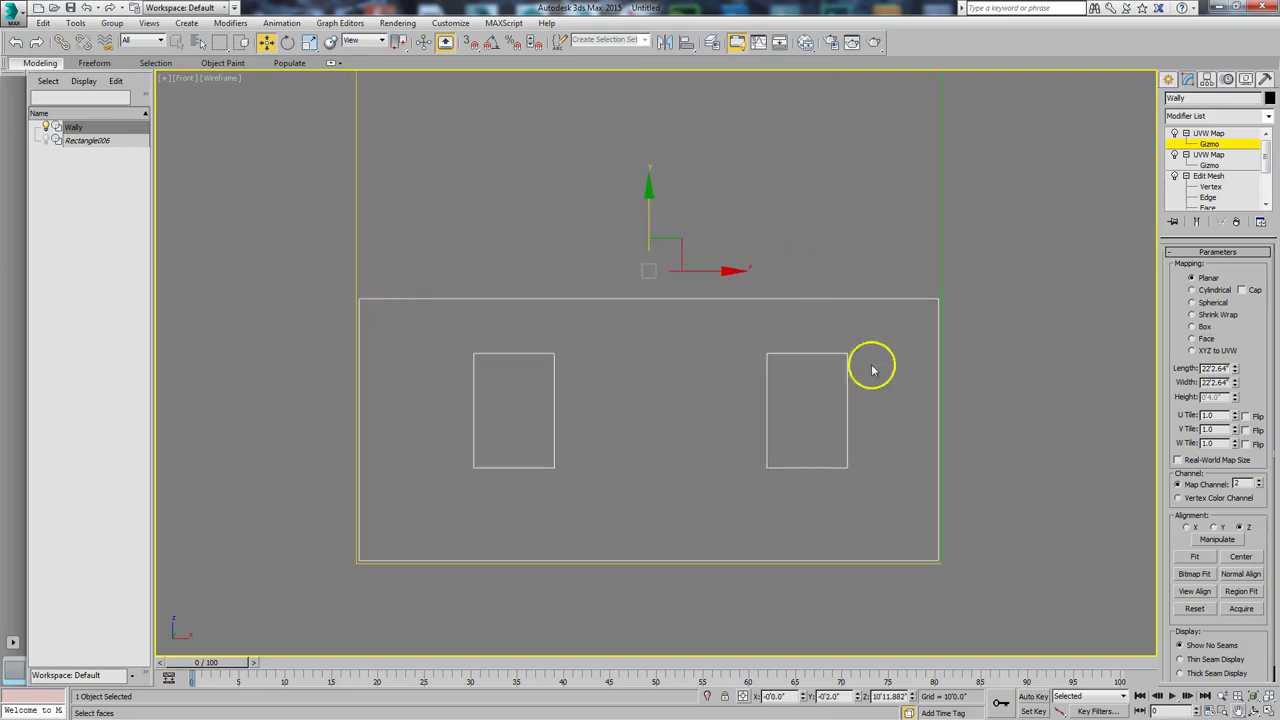
pyautogui.scroll(-3, 651, 216)
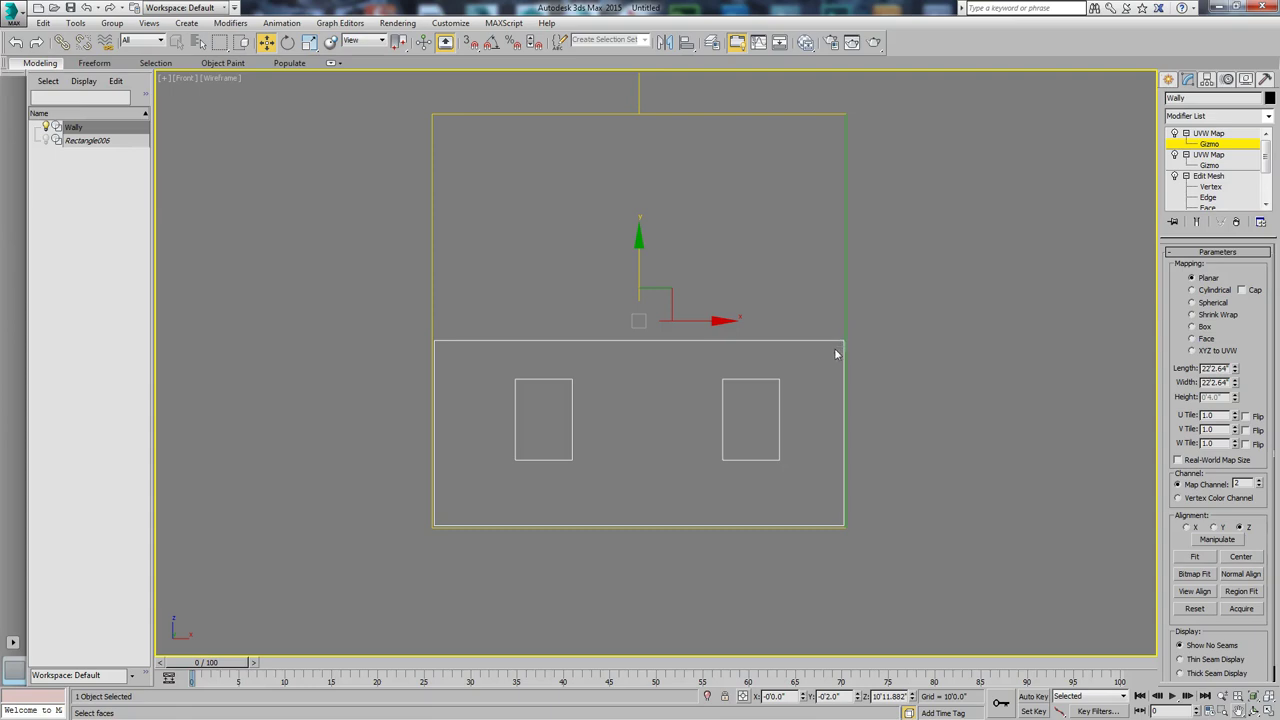
# - Add an Unwrap UVW modifier on top of the wall's stack, and open and close its UV editor
pyautogui.click(1225, 137)
pyautogui.click(1268, 116)
pyautogui.moveTo(1270, 155); pyautogui.dragTo(1270, 440)
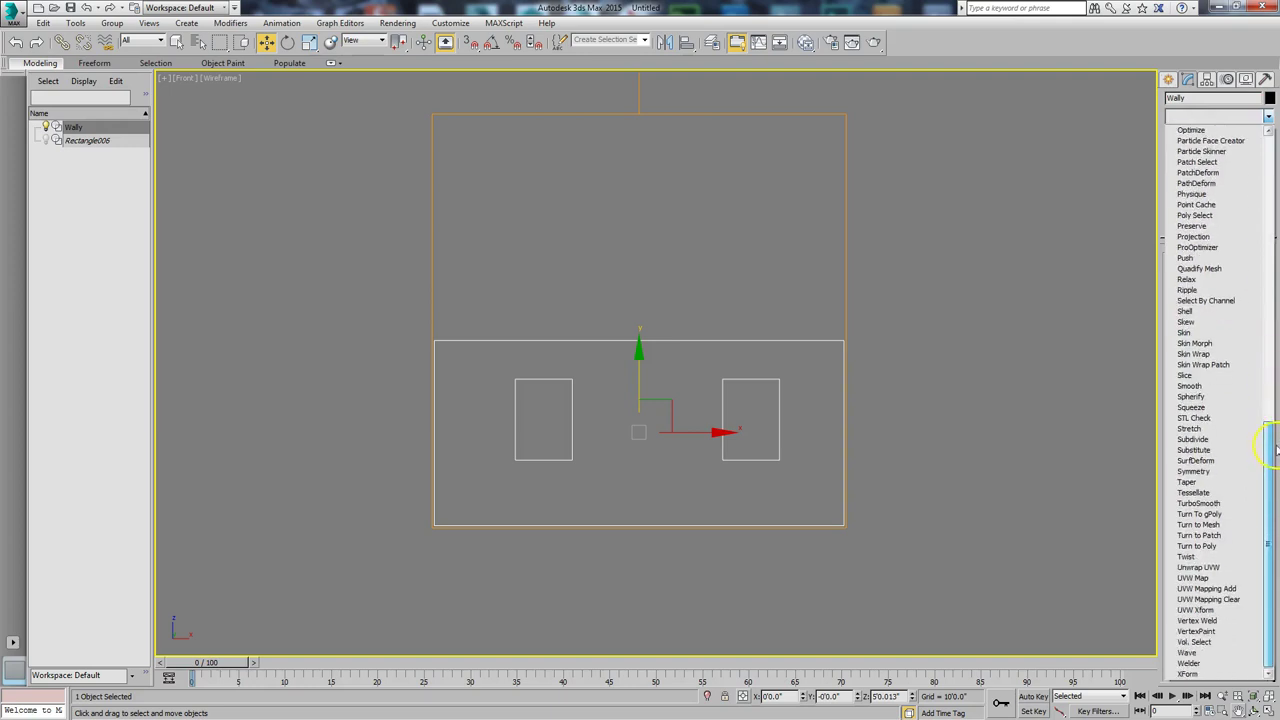
pyautogui.click(1213, 567)
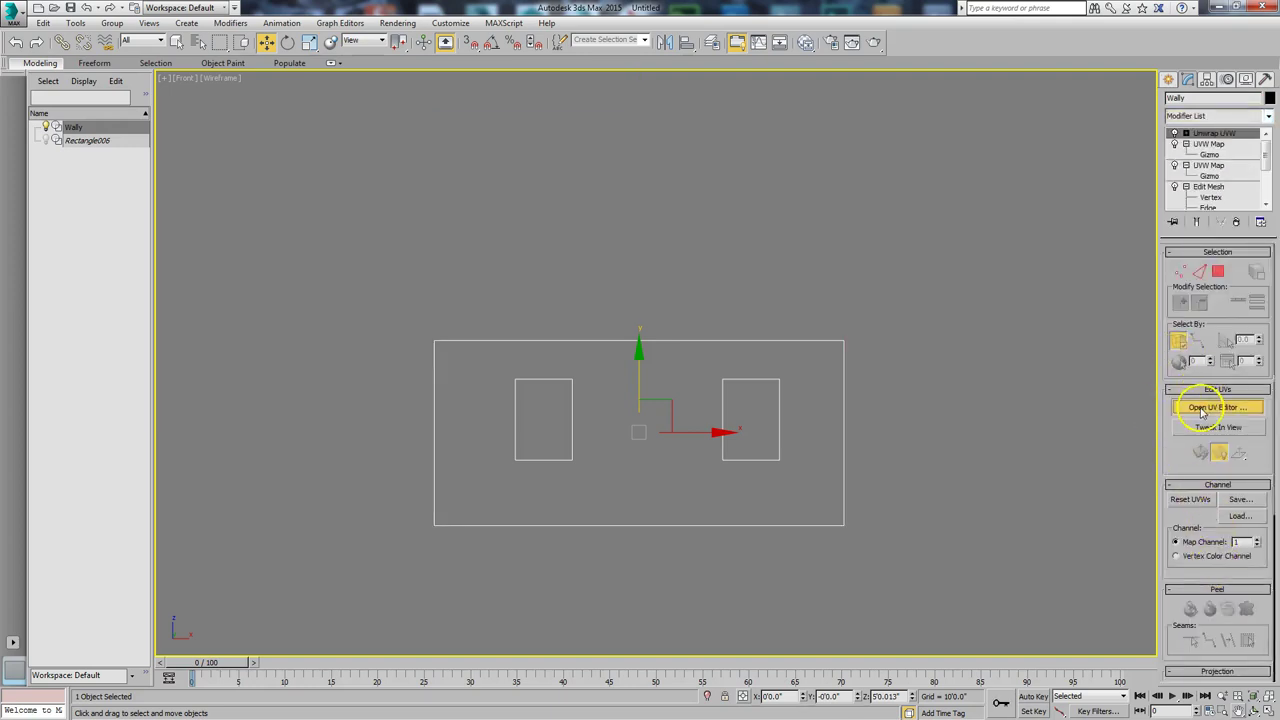
pyautogui.press('3')
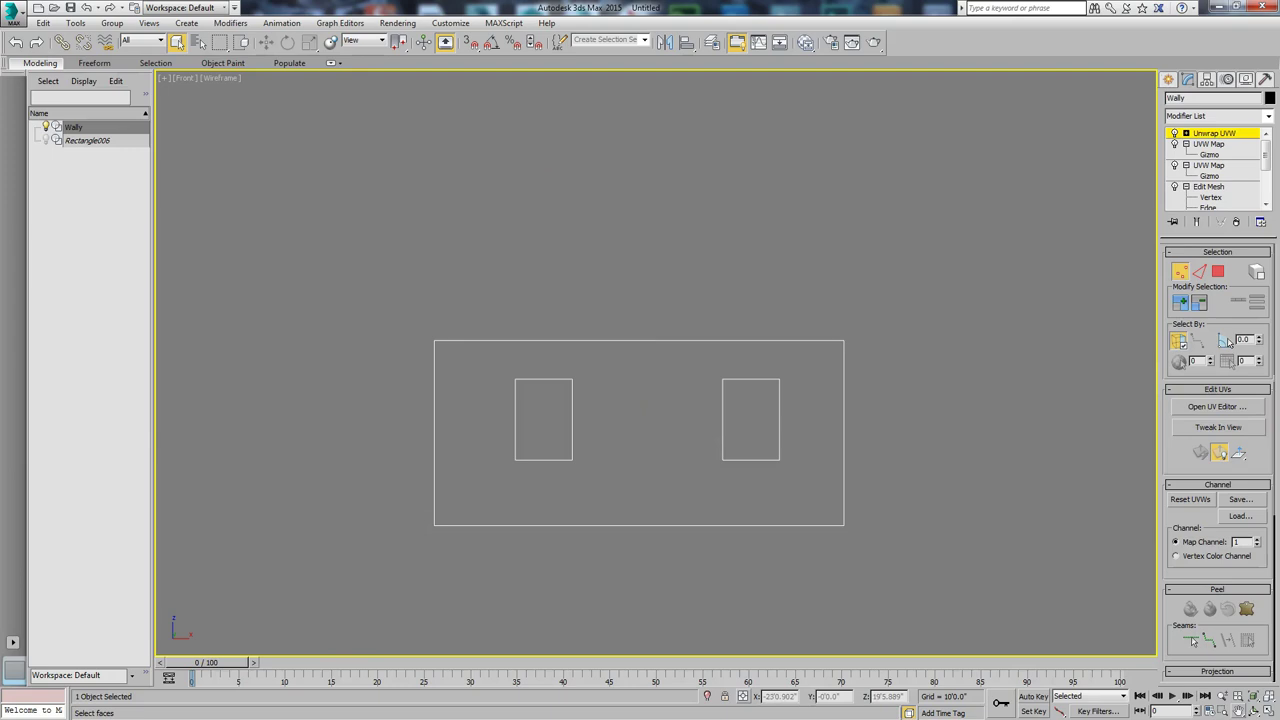
pyautogui.click(1217, 406)
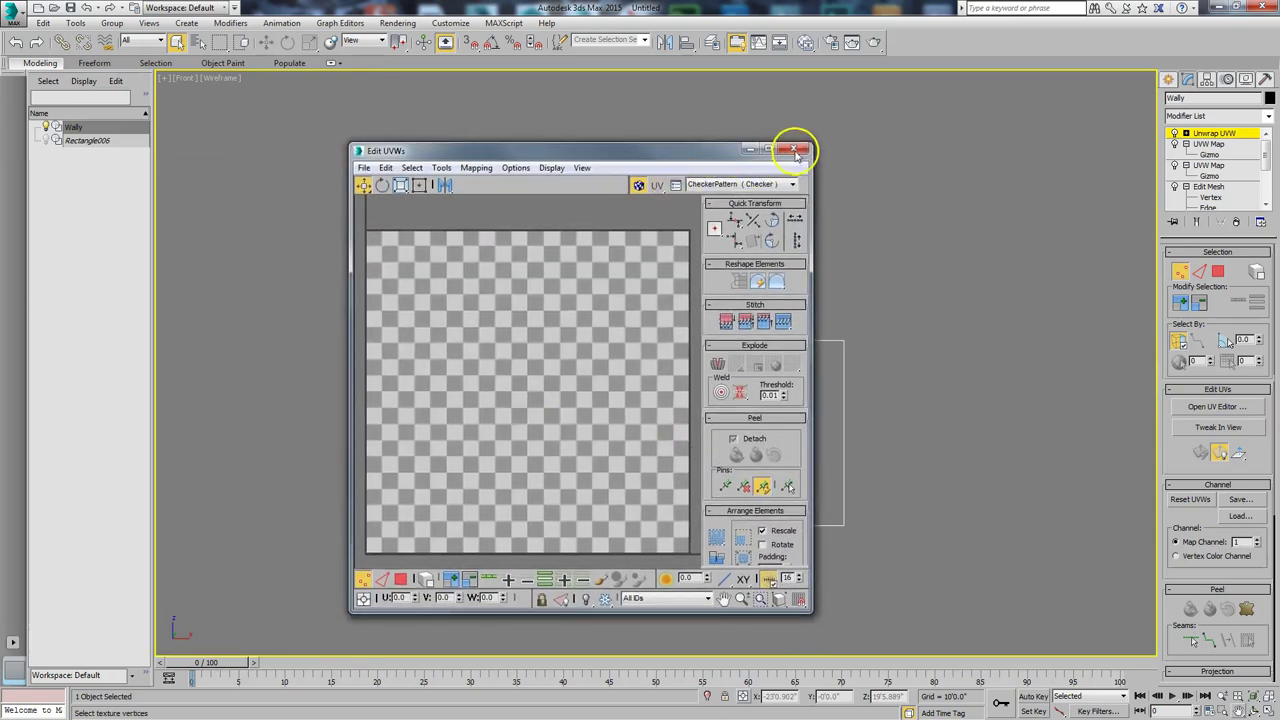
pyautogui.click(797, 152)
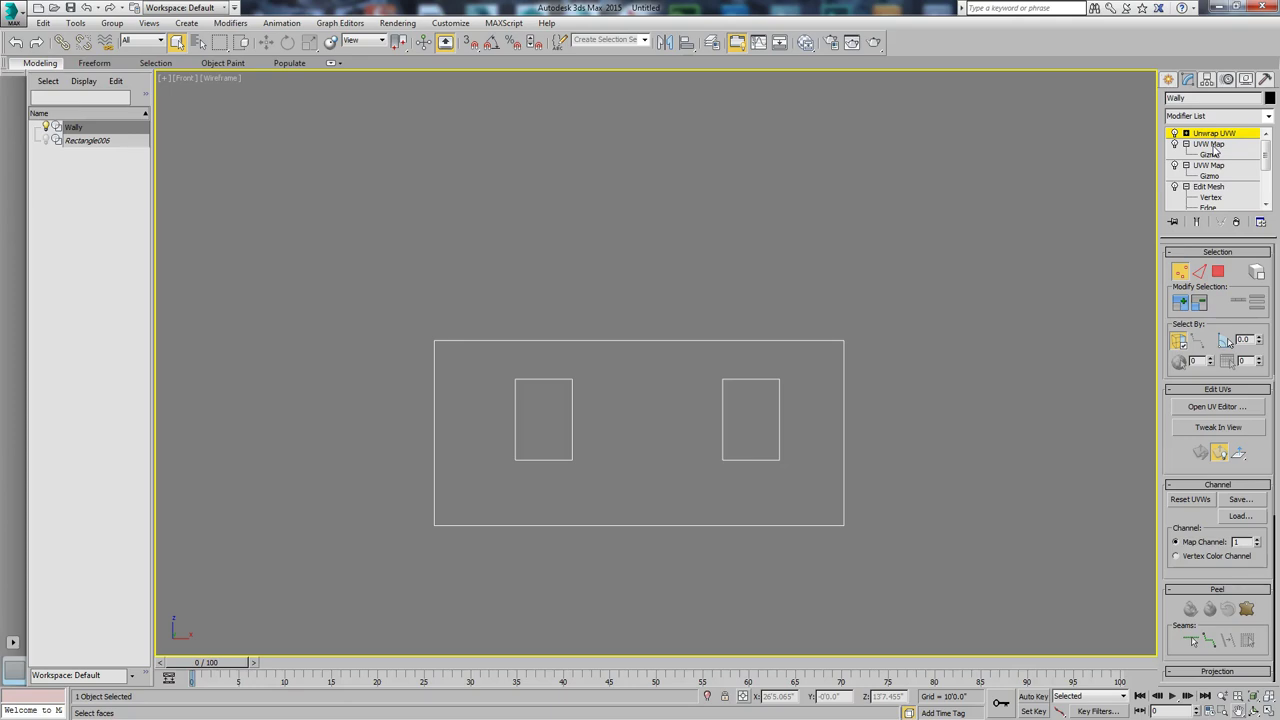
# - Open Render To Texture for the wall and add a DiffuseMap element to its output
pyautogui.hotkey('alt', 'r')
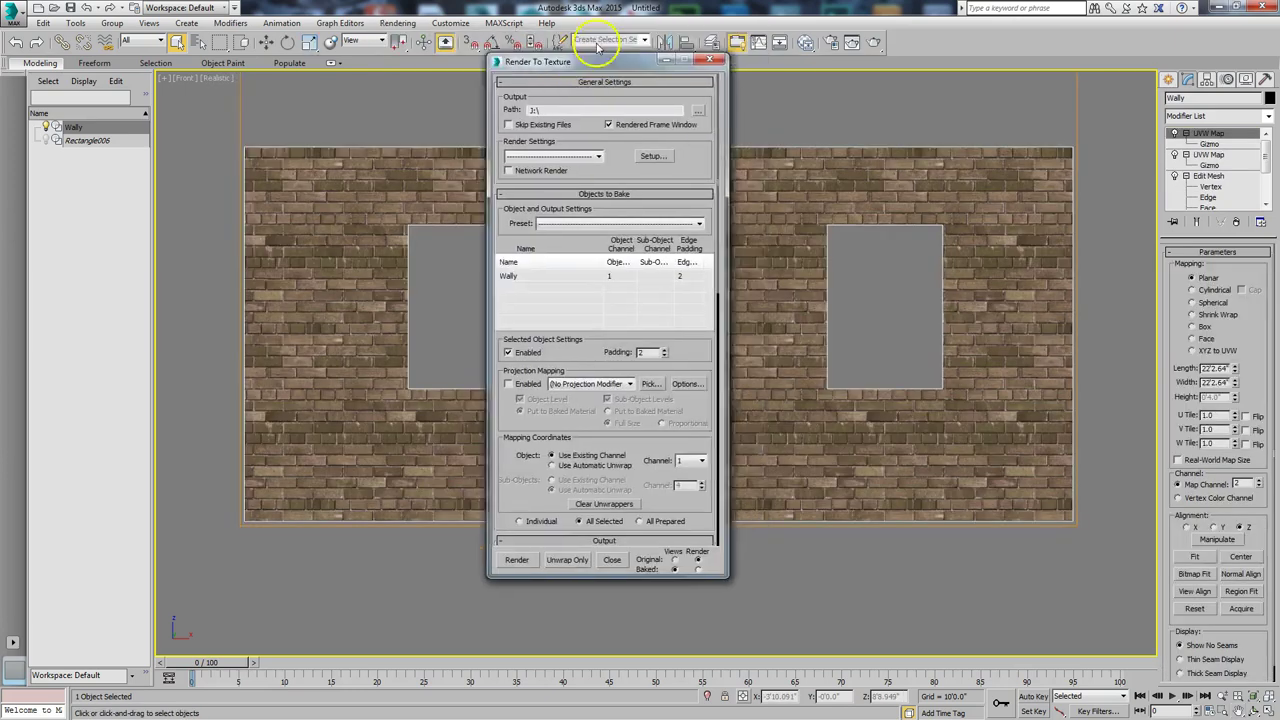
pyautogui.moveTo(600, 42); pyautogui.dragTo(531, 57)
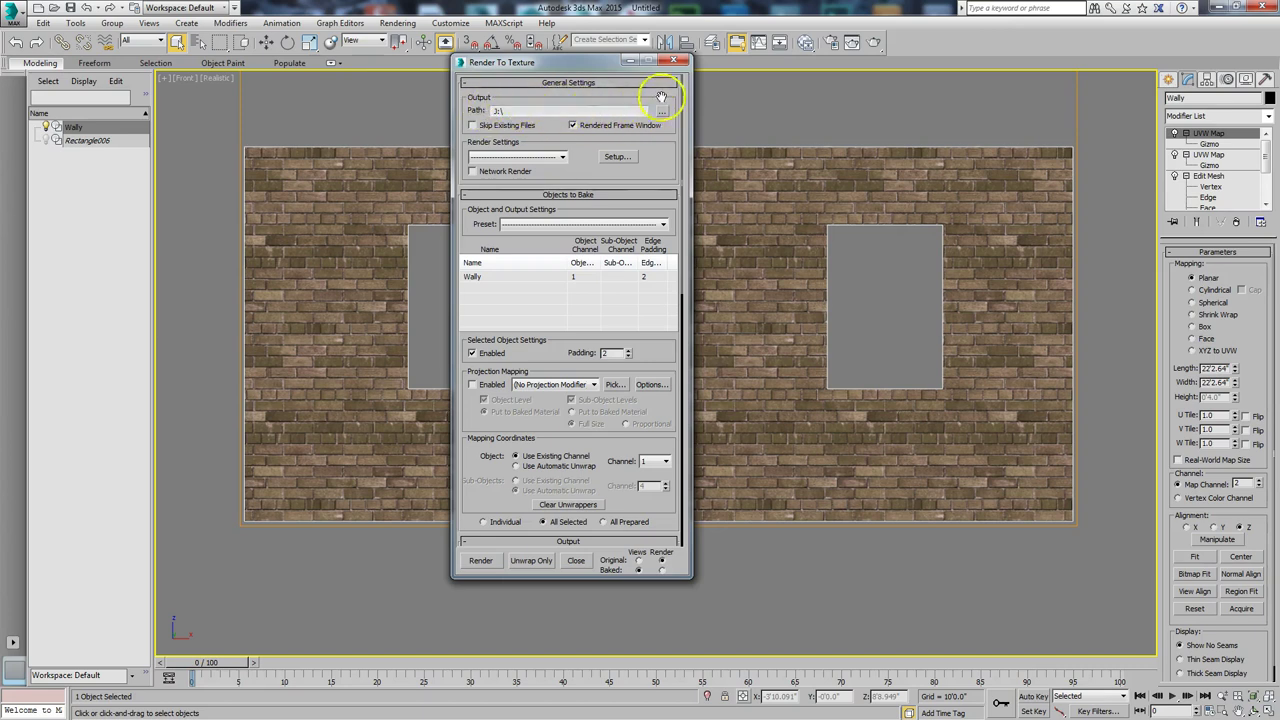
pyautogui.moveTo(654, 166); pyautogui.dragTo(627, 90)
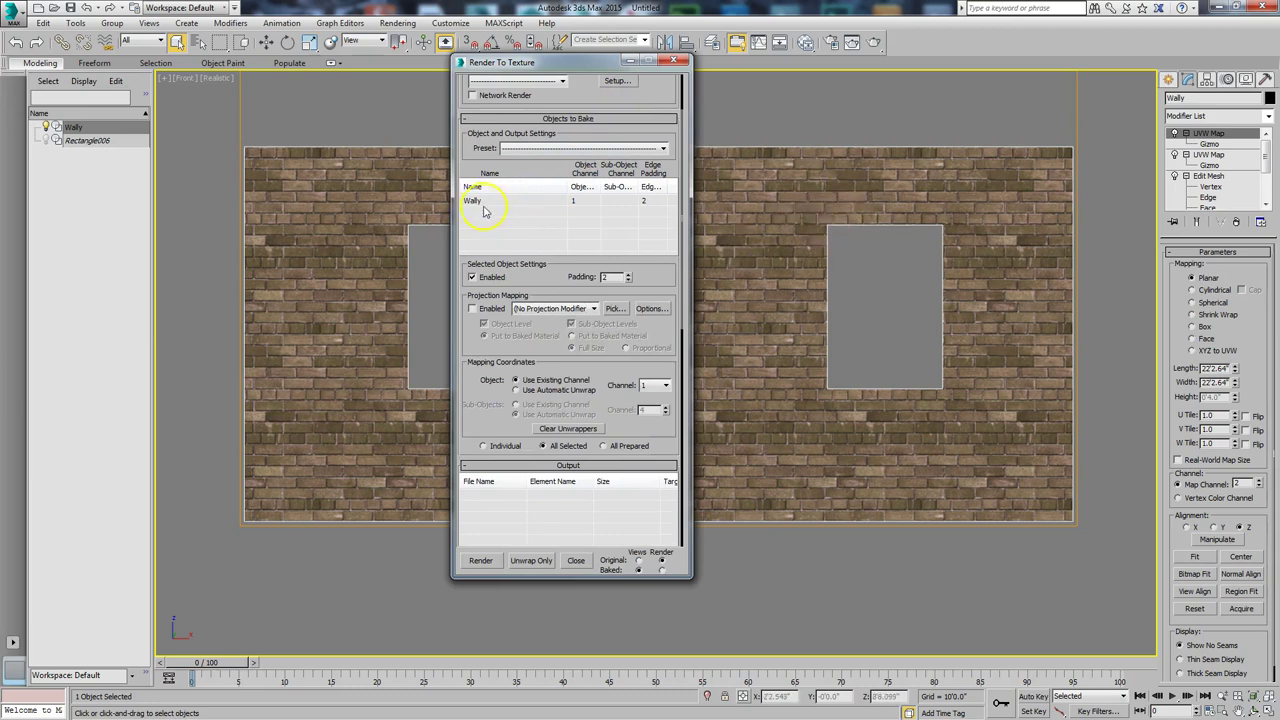
pyautogui.moveTo(525, 289); pyautogui.dragTo(509, 122)
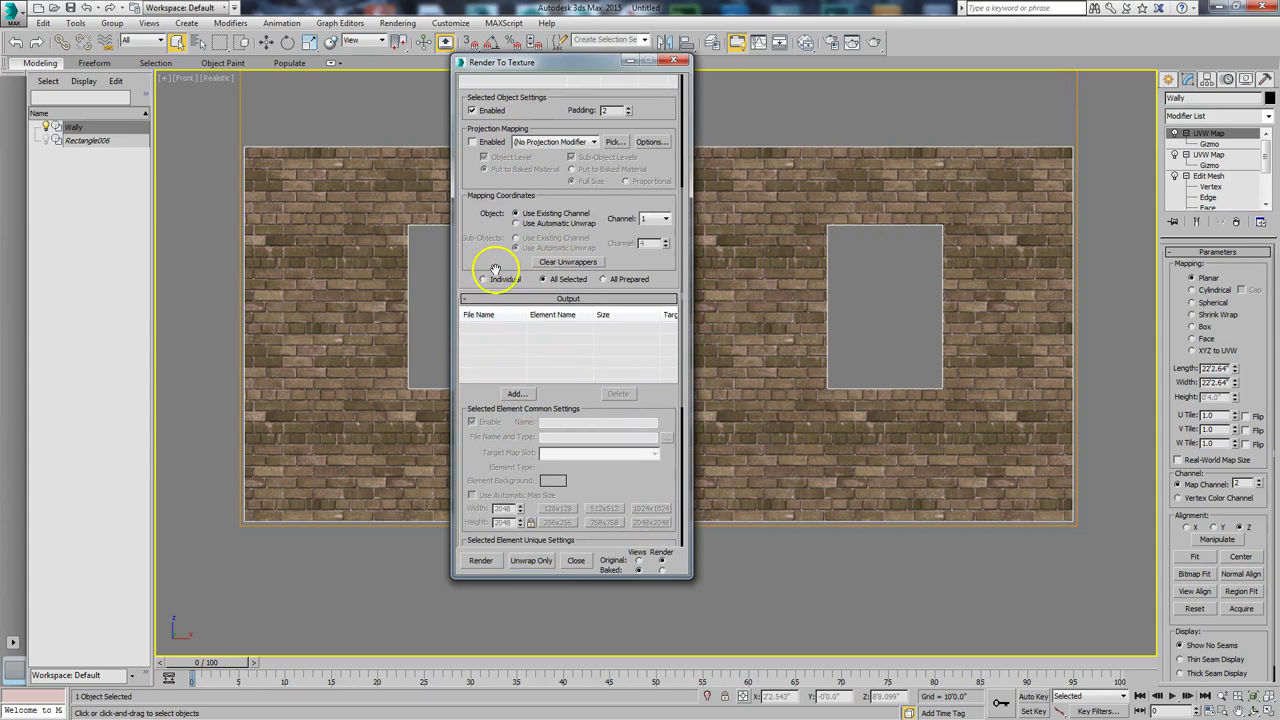
pyautogui.moveTo(495, 270); pyautogui.dragTo(477, 202)
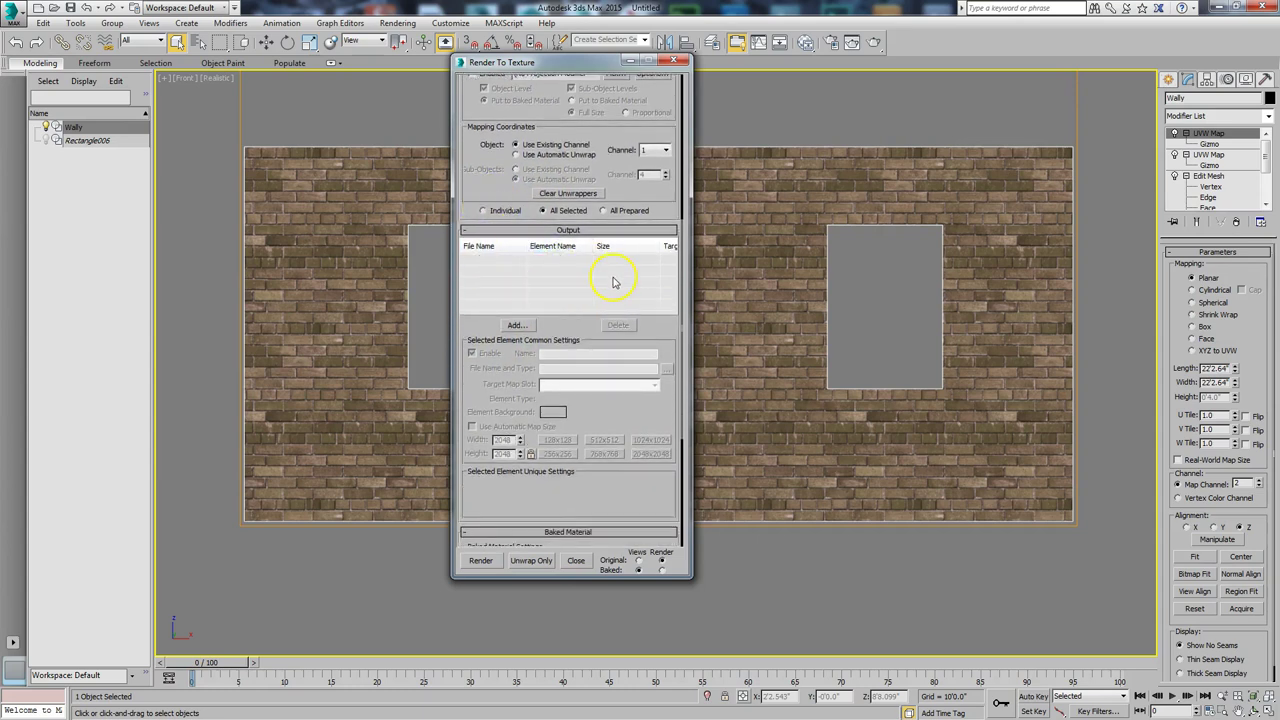
pyautogui.click(514, 326)
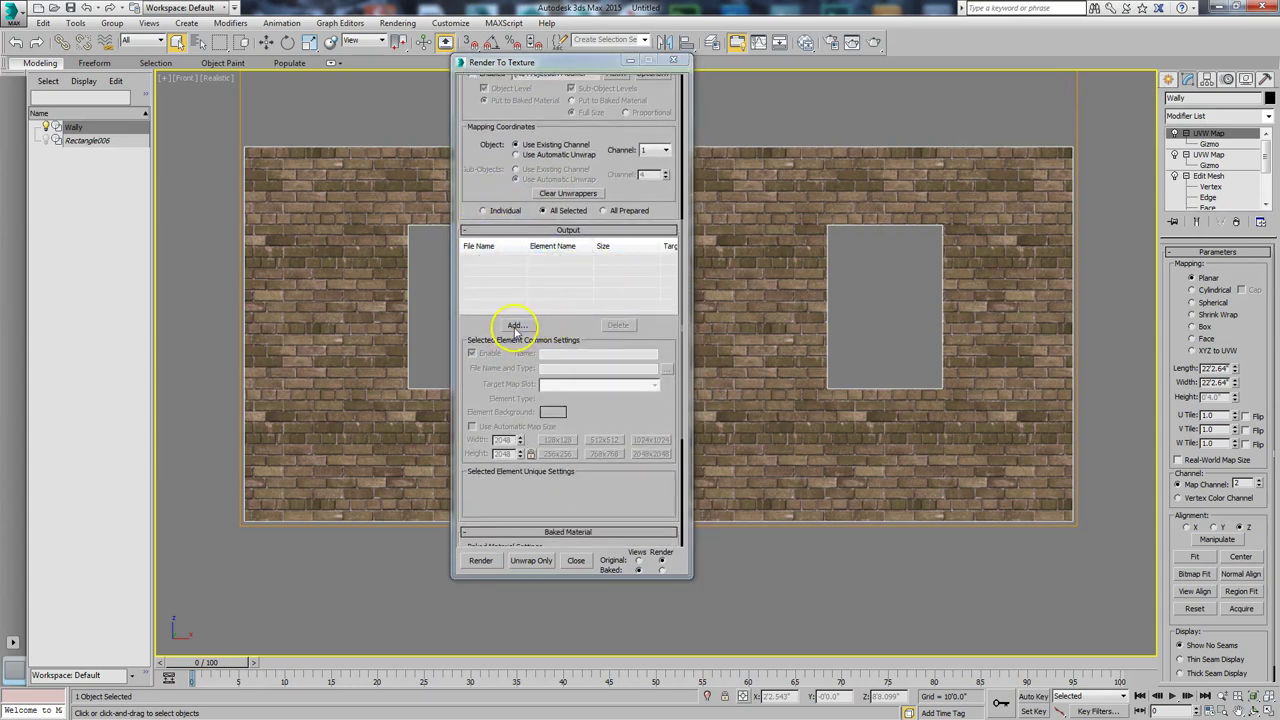
pyautogui.click(609, 327)
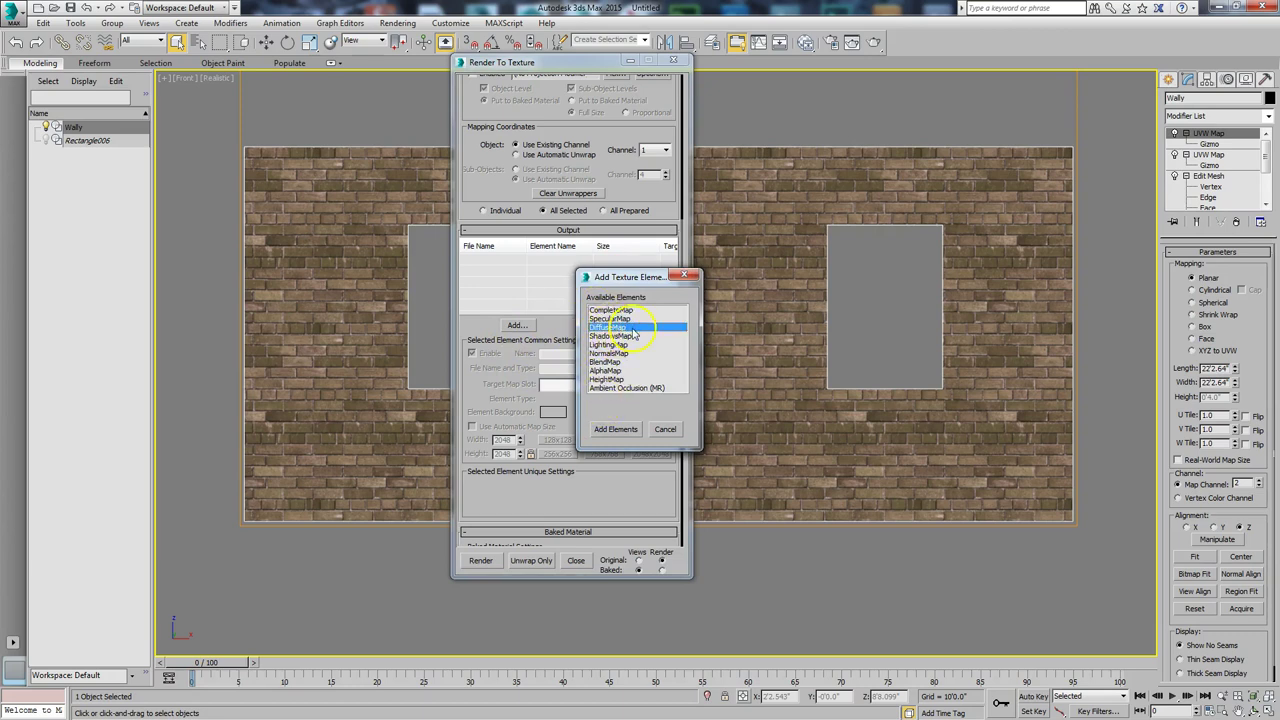
pyautogui.click(627, 428)
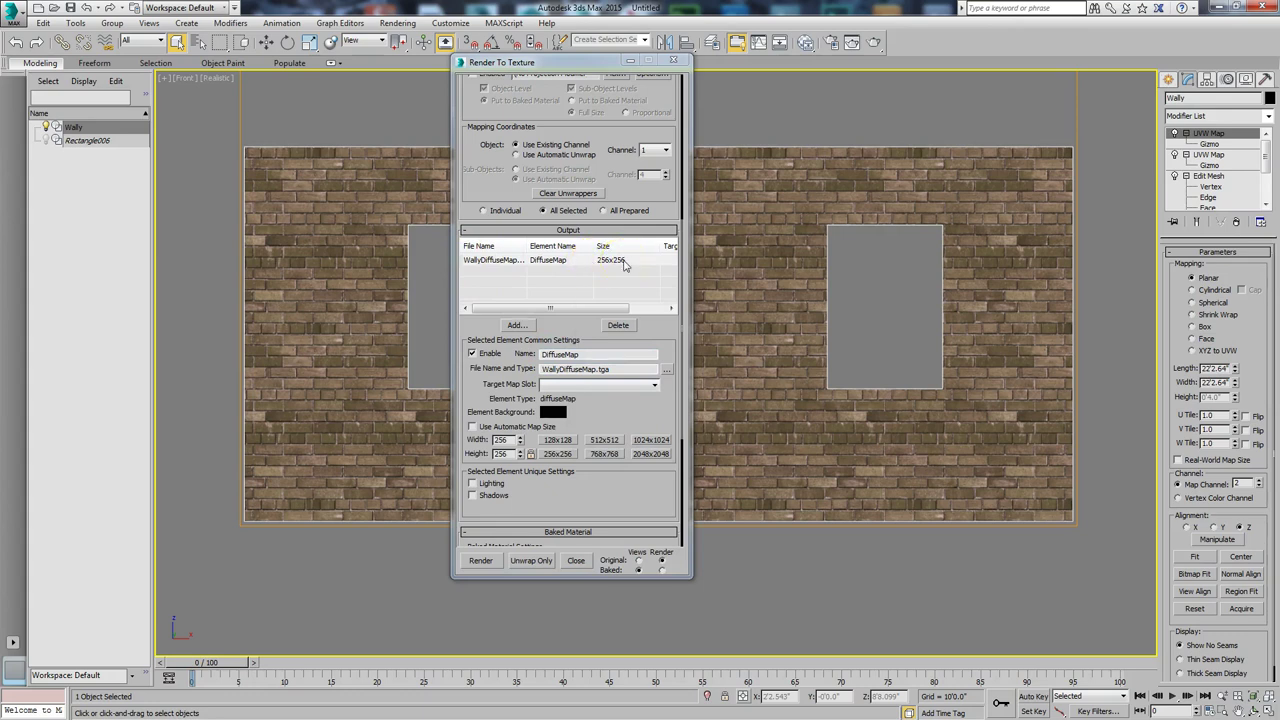
# - Set the diffuse map's size to 2048x2048 and have the wall bake with existing mapping channel 2
pyautogui.click(613, 266)
pyautogui.click(650, 454)
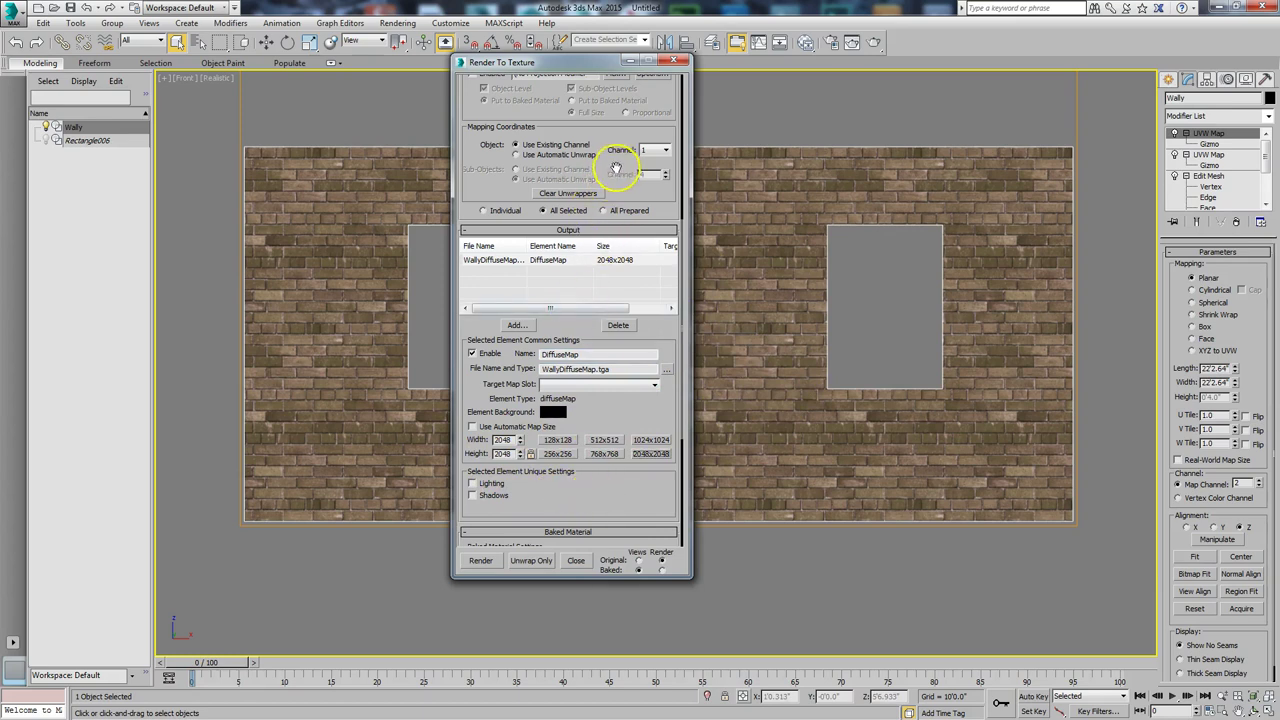
pyautogui.moveTo(608, 163); pyautogui.dragTo(610, 302)
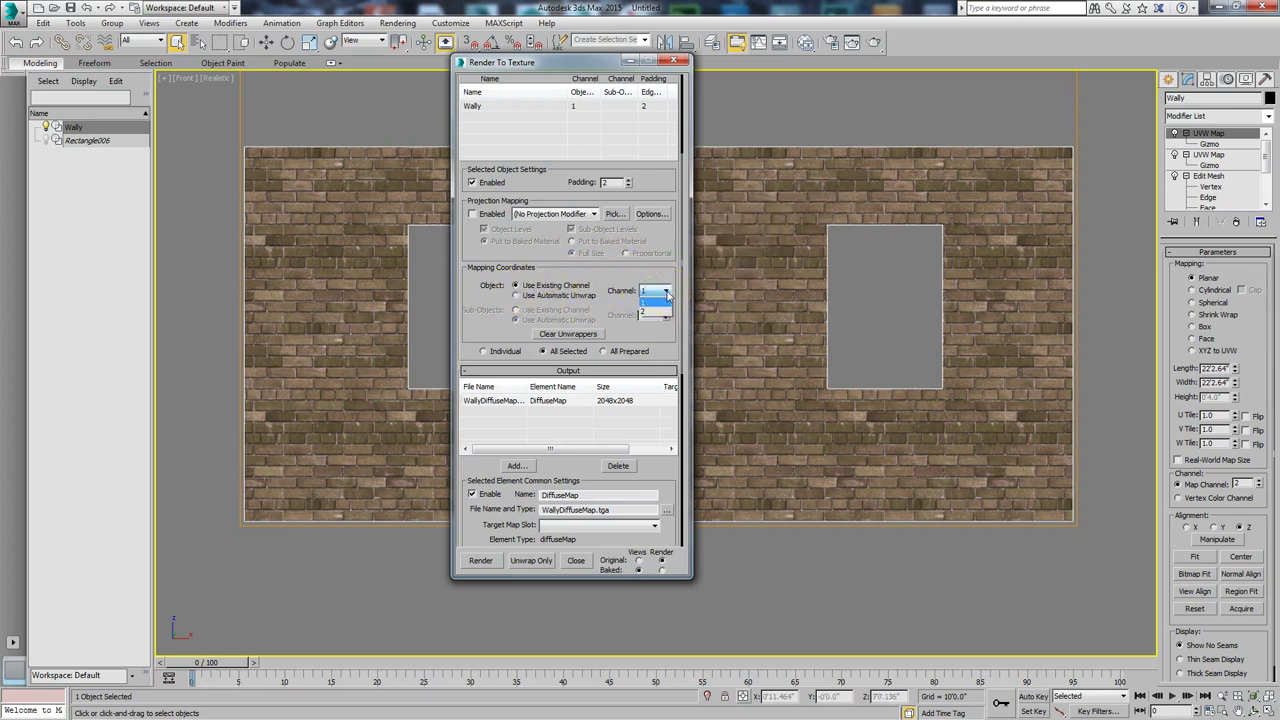
pyautogui.click(651, 310)
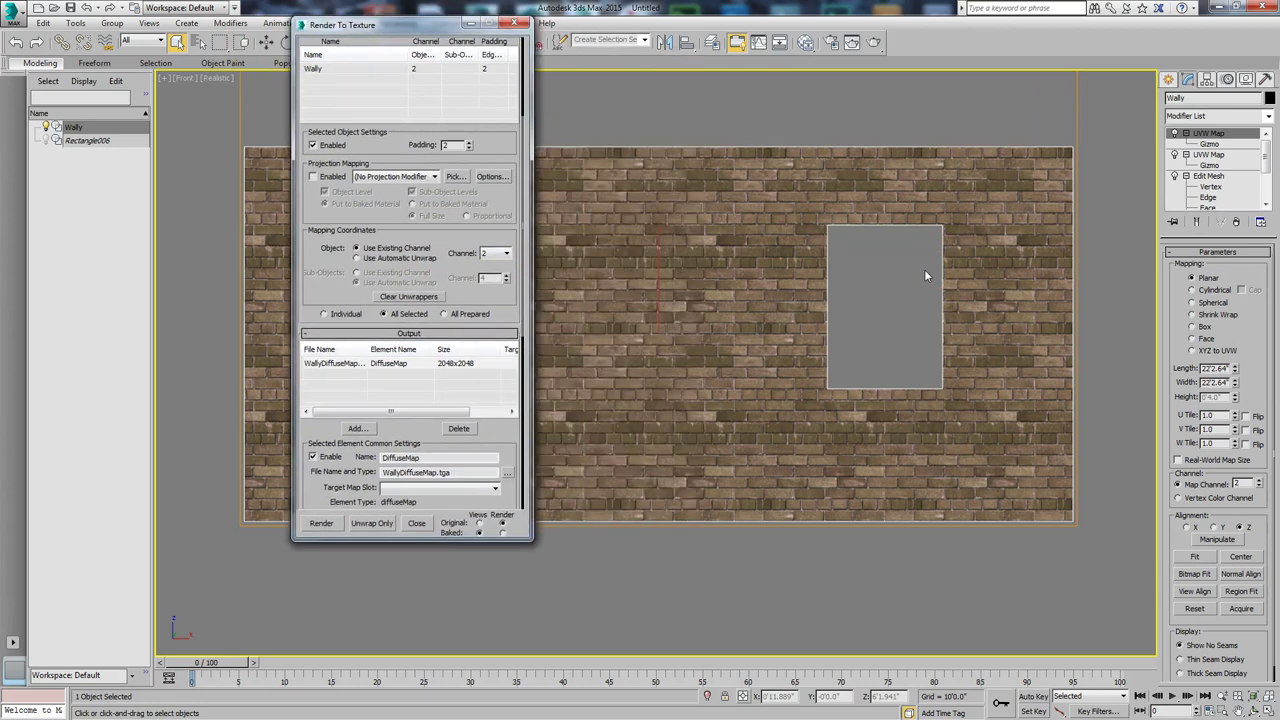
# - Render the wall's diffuse map to texture, check the result, and close the render windows
pyautogui.press('Return')
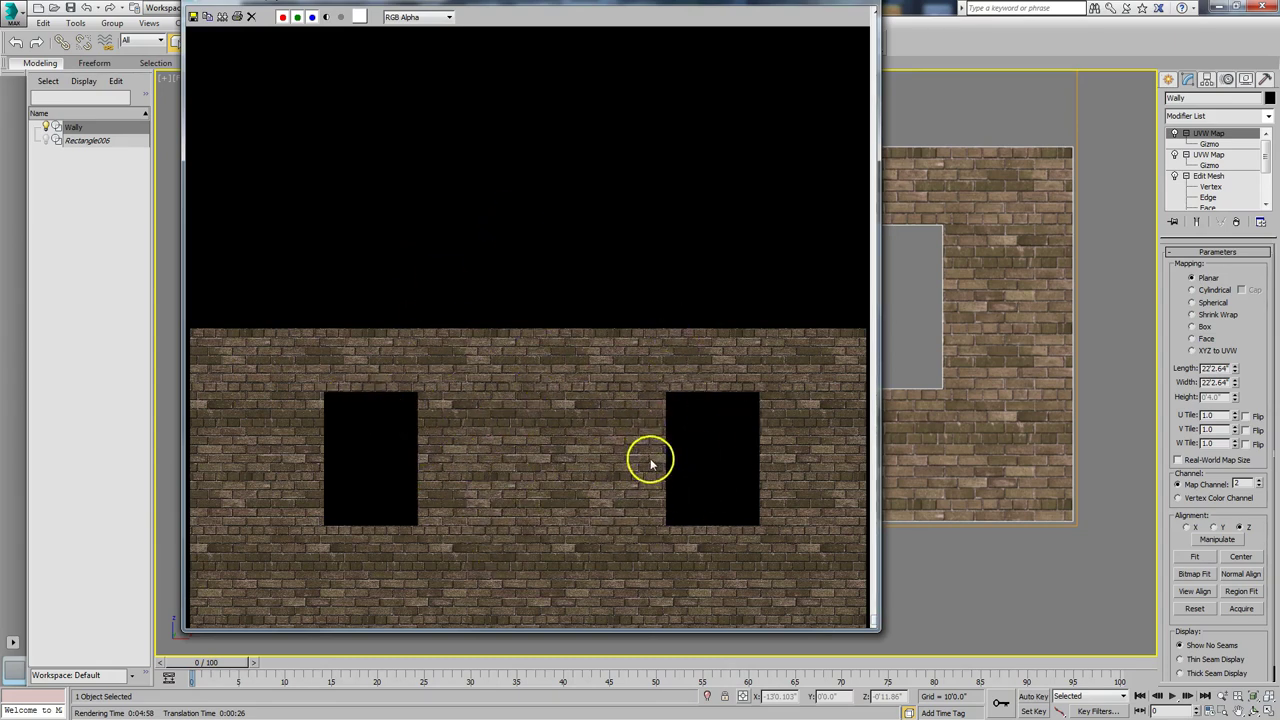
pyautogui.moveTo(519, 2); pyautogui.dragTo(834, 14)
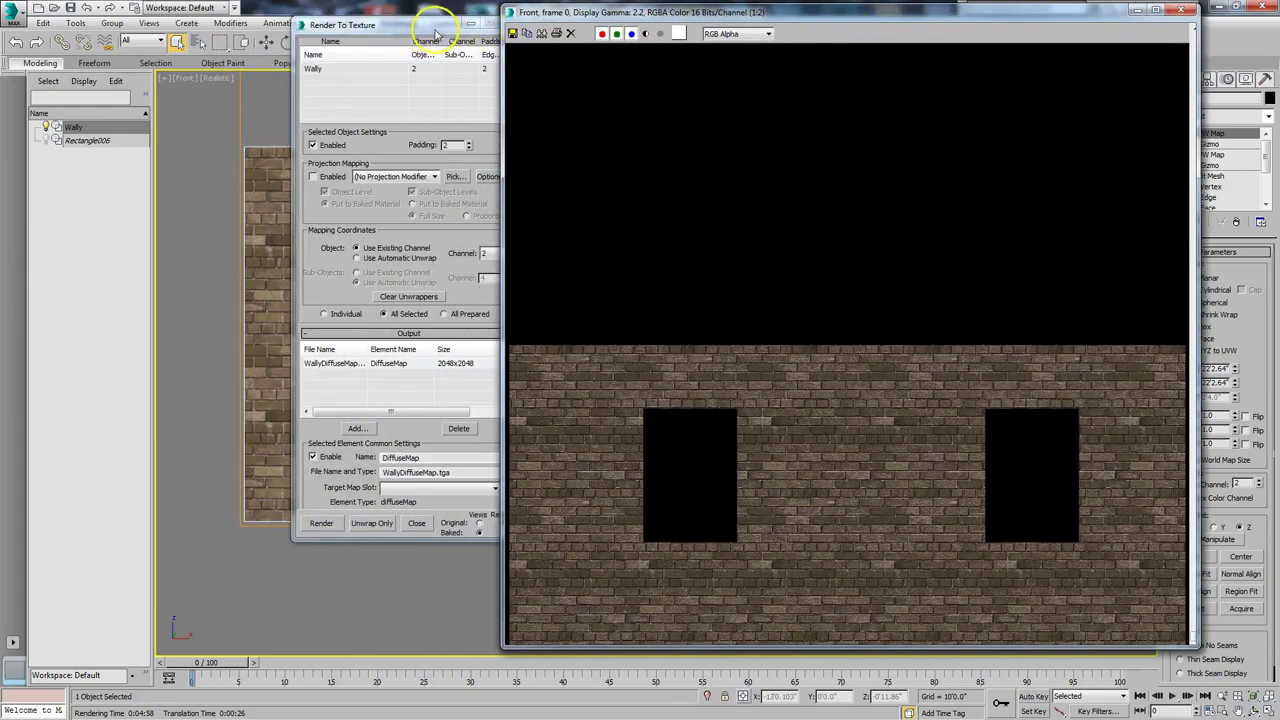
pyautogui.moveTo(467, 26); pyautogui.dragTo(385, 74)
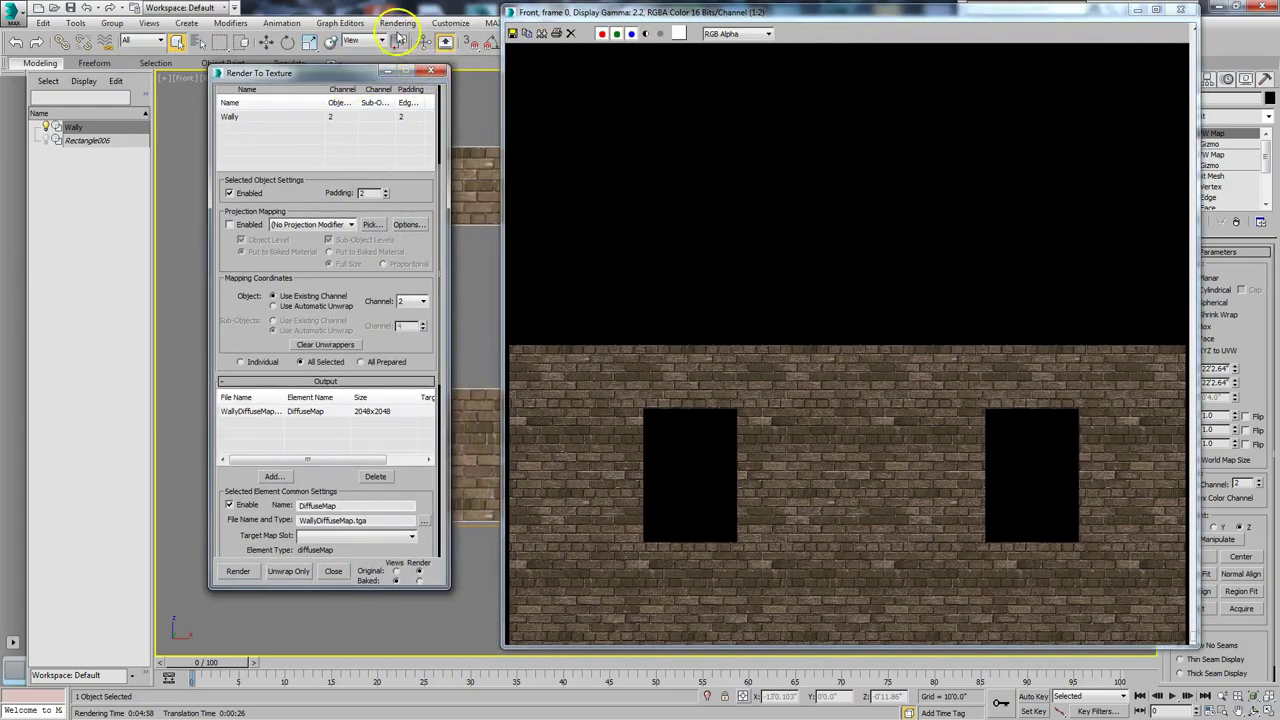
pyautogui.click(430, 72)
pyautogui.click(398, 42)
# - Open the baked WallyDiffuseMap.tga from local disk J: in the image viewer, examine the whole brick layout, and close it
pyautogui.click(397, 22)
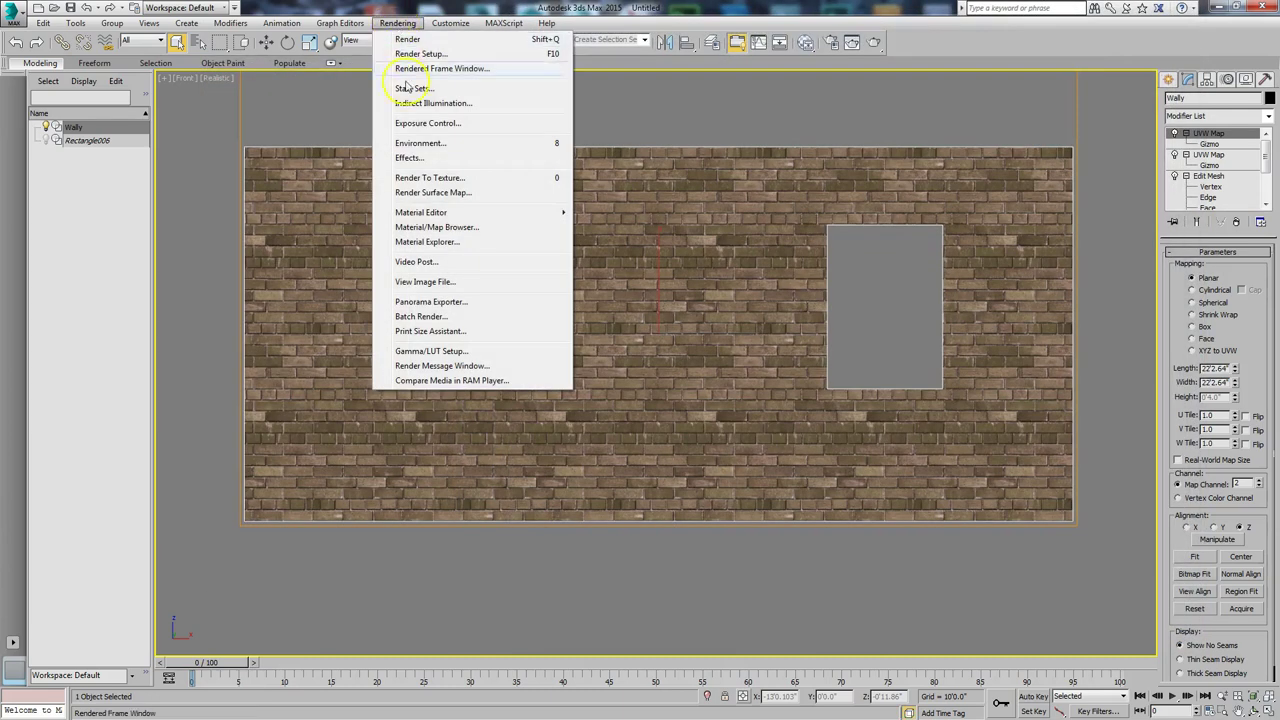
pyautogui.click(438, 282)
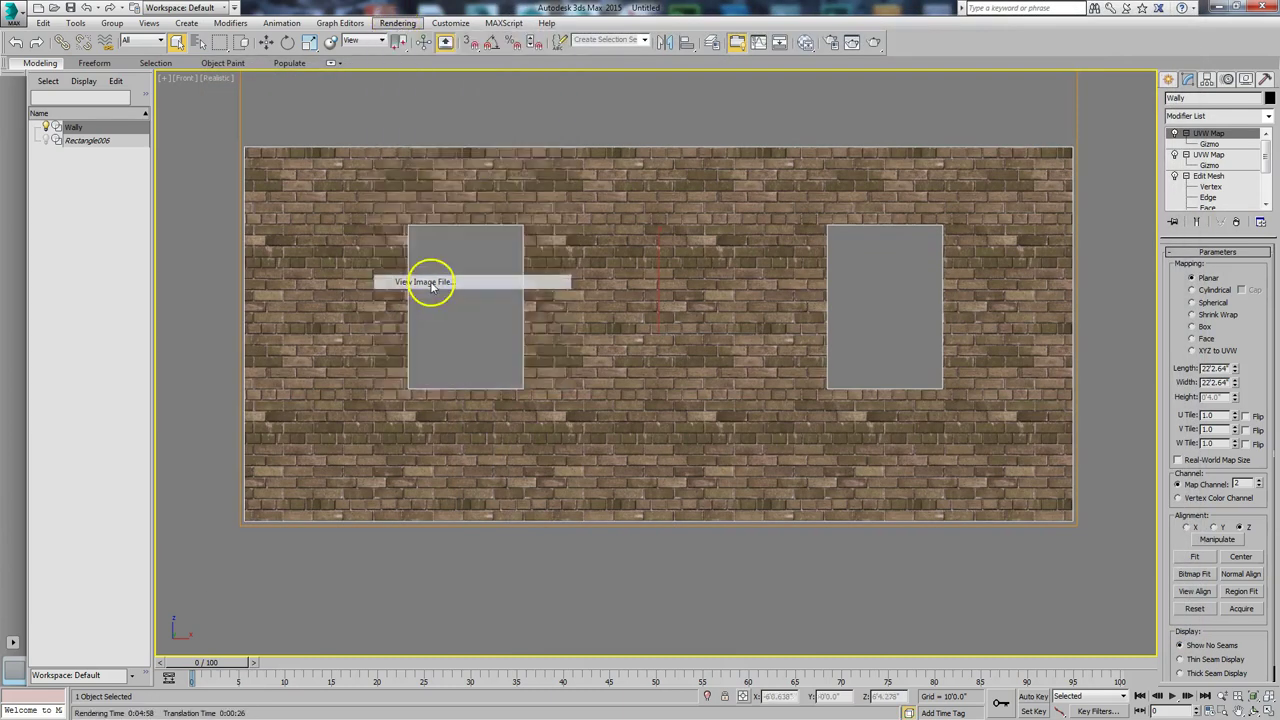
pyautogui.click(214, 54)
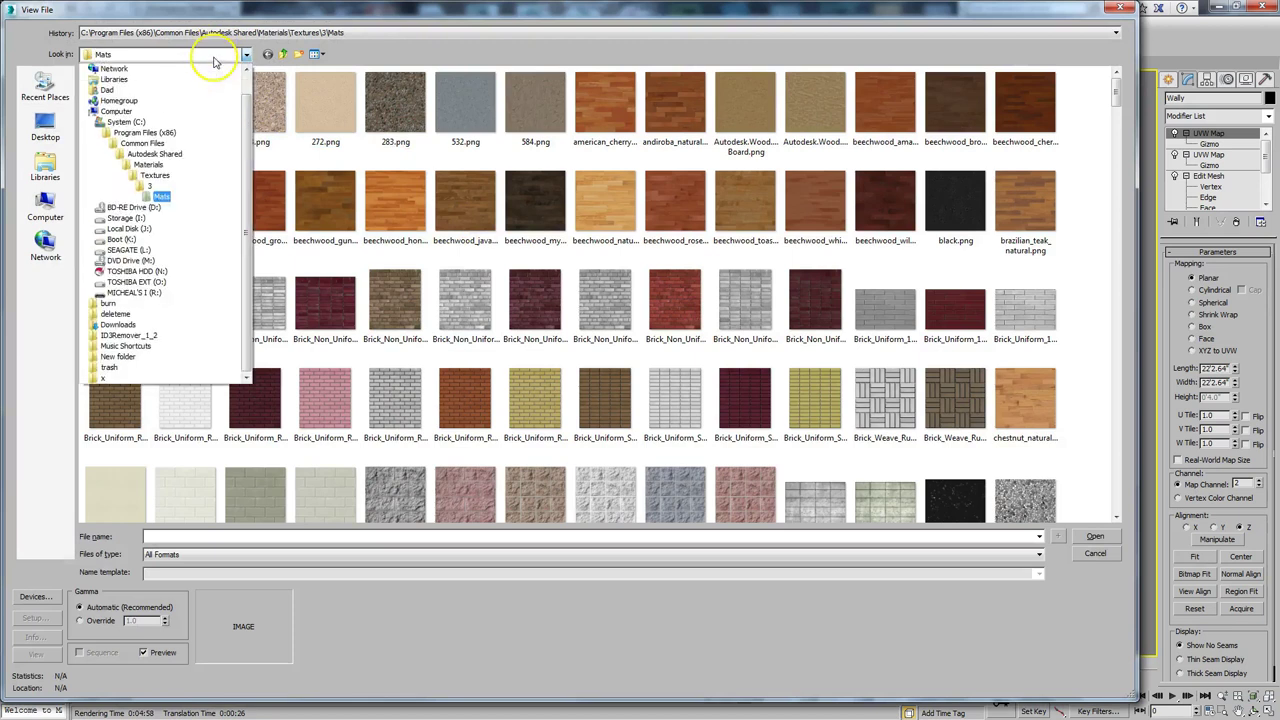
pyautogui.click(152, 230)
pyautogui.click(170, 90)
pyautogui.click(1095, 538)
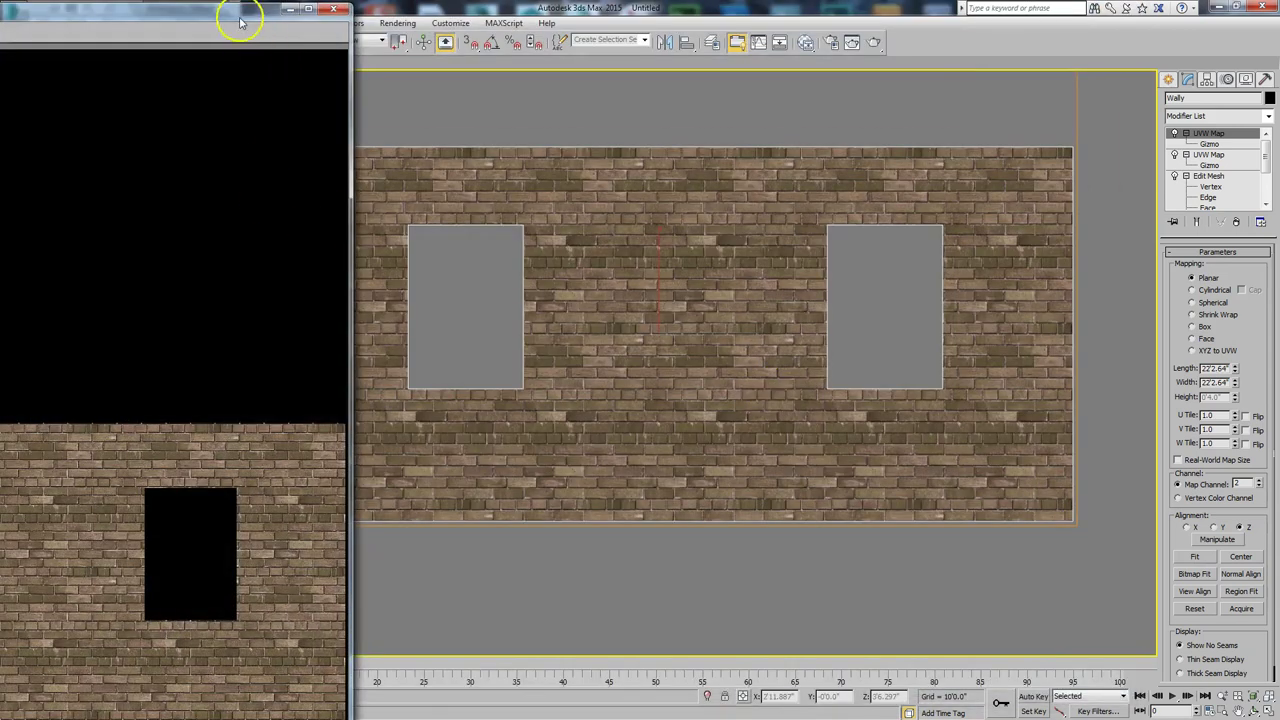
pyautogui.moveTo(240, 22); pyautogui.dragTo(878, 5)
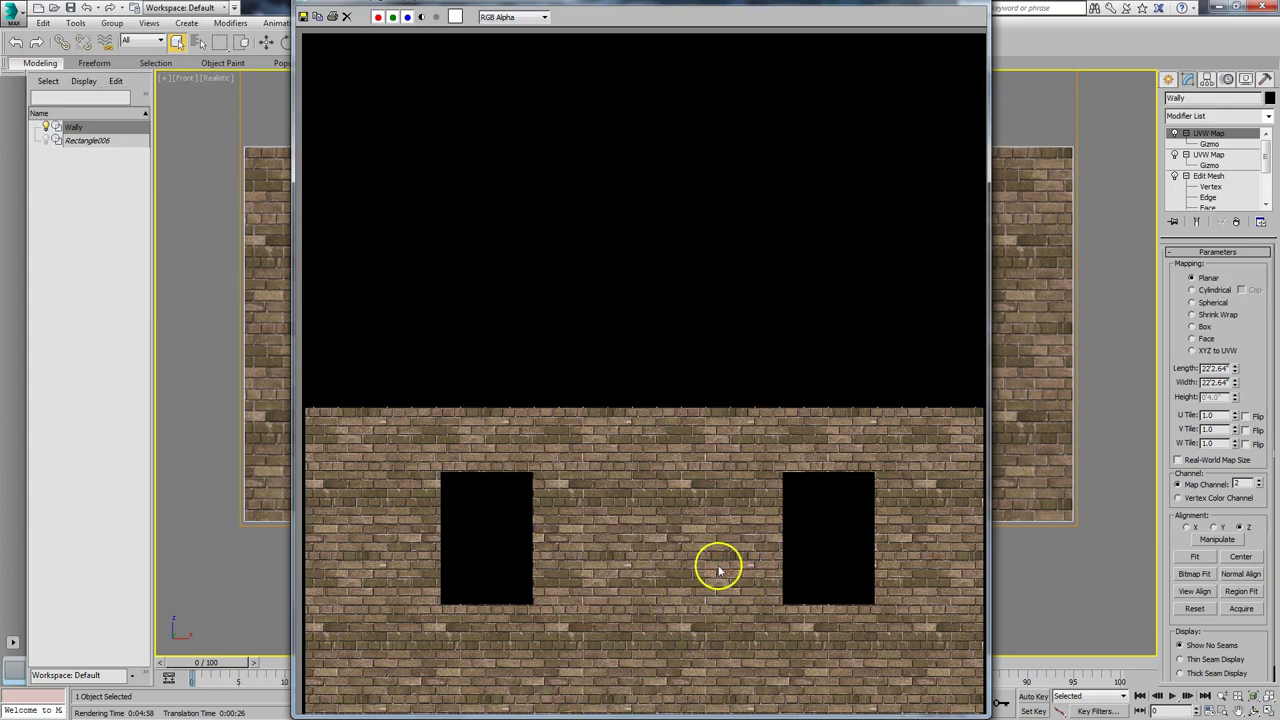
pyautogui.moveTo(804, 5); pyautogui.dragTo(800, 9)
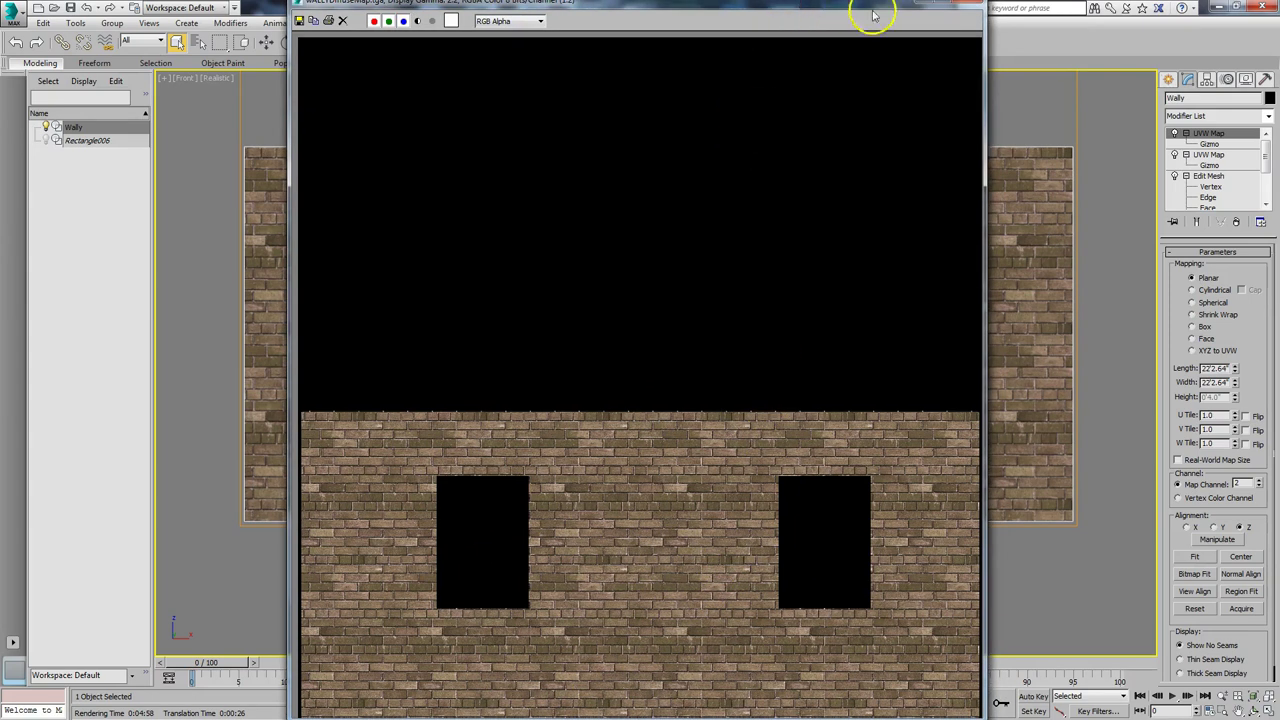
pyautogui.click(968, 2)
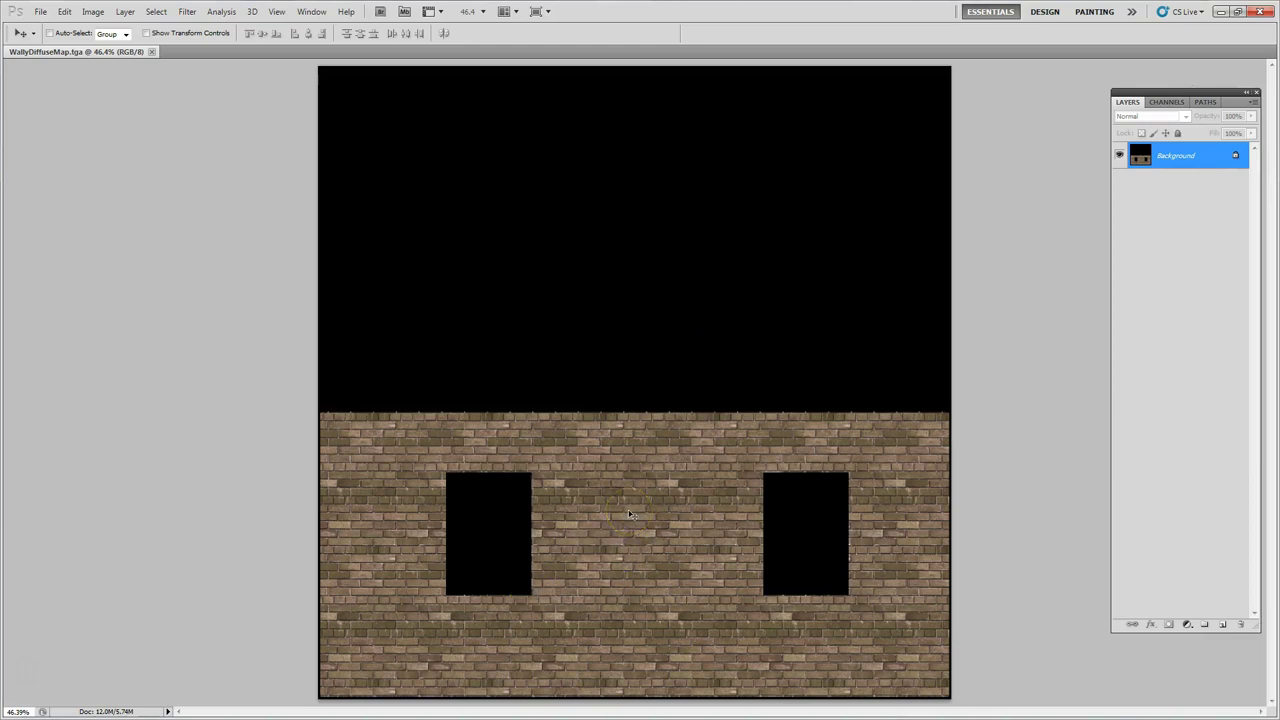
# - In Photoshop, examine the bricks and window openings of WallyDiffuseMap.tga at 100%, and fit the image back on screen
pyautogui.hotkey('ctrl', '1')
pyautogui.moveTo(628, 512); pyautogui.dragTo(786, 229)
pyautogui.moveTo(883, 531); pyautogui.dragTo(823, 434)
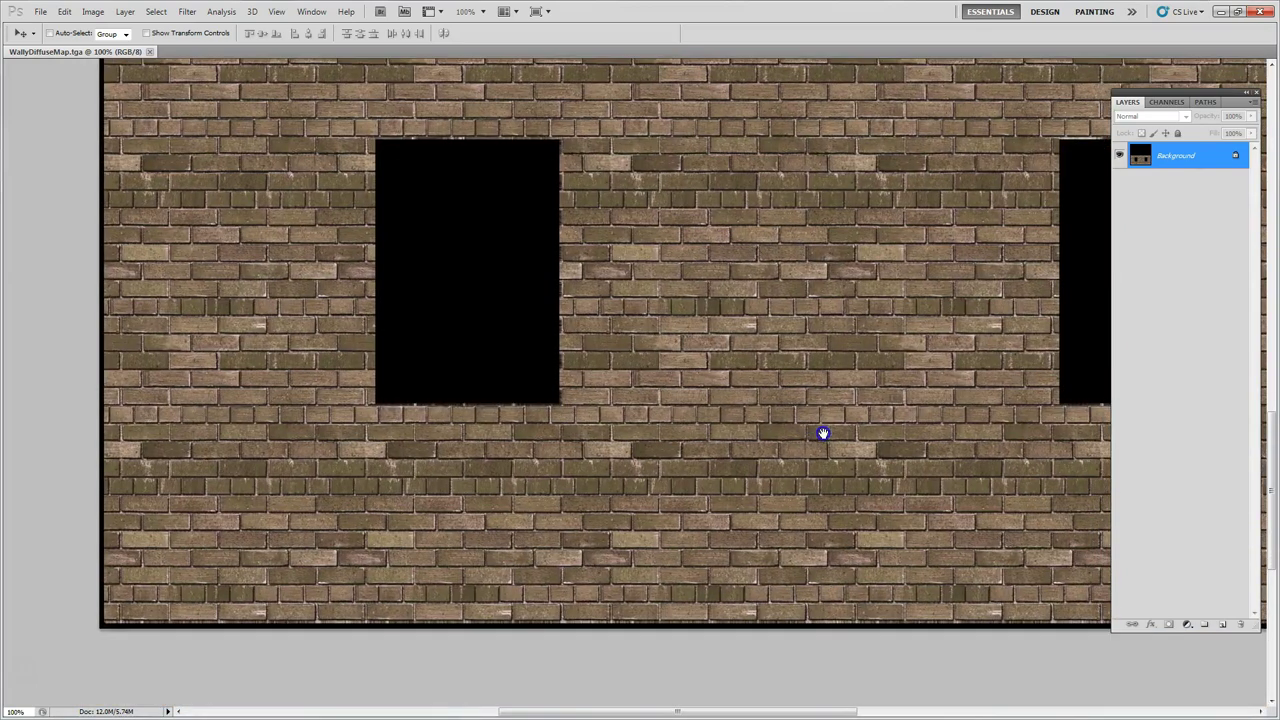
pyautogui.moveTo(892, 377); pyautogui.dragTo(697, 424)
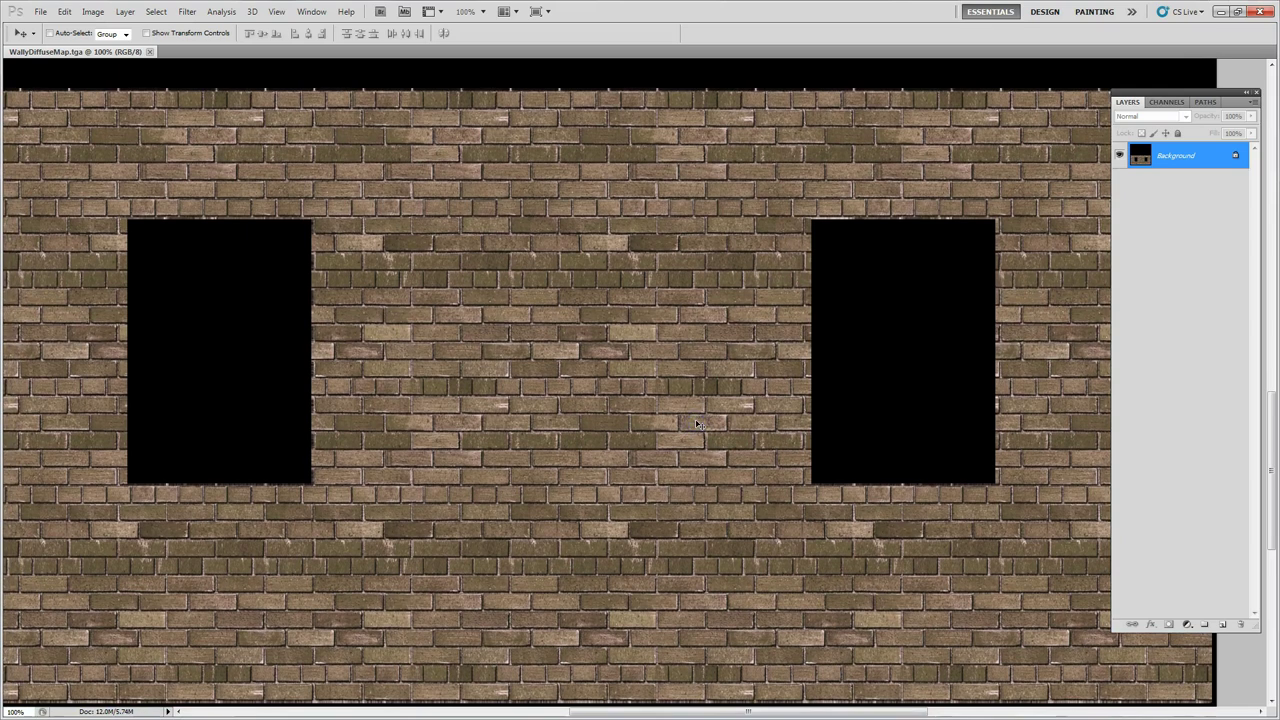
pyautogui.hotkey('ctrl', '0')
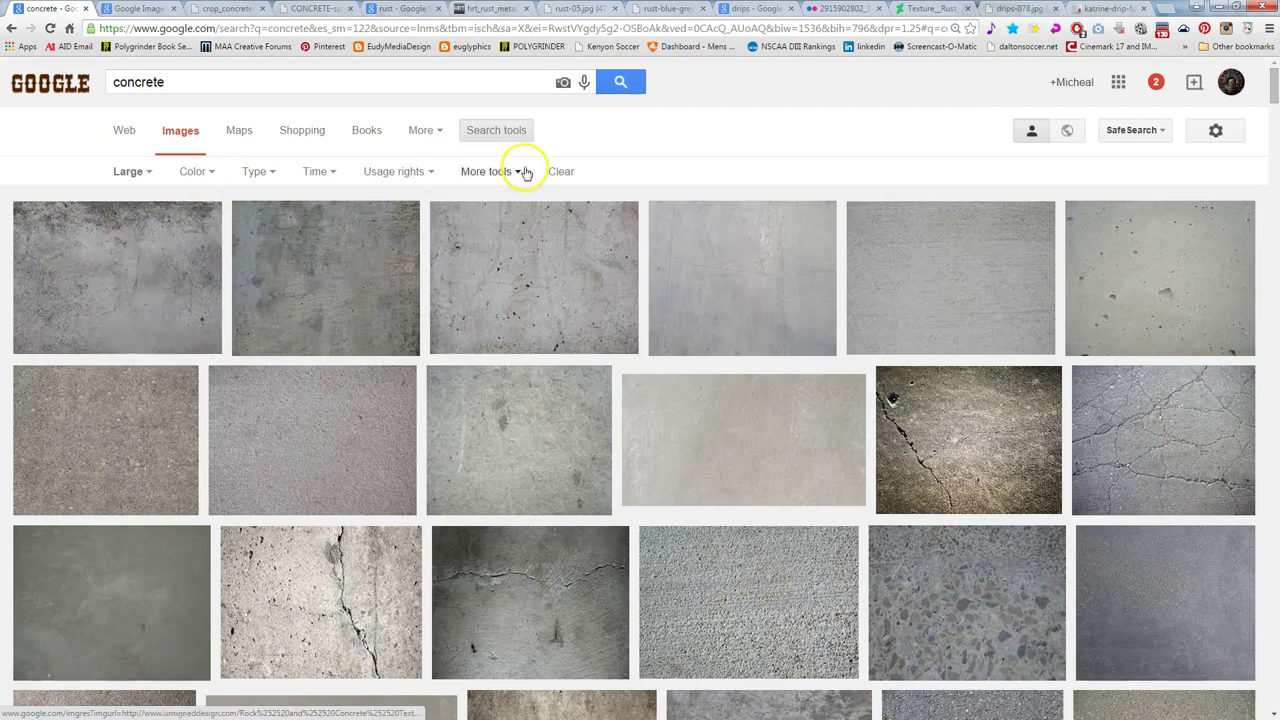
# - Switch to the browser, check the size filter on the concrete image search, and examine the three opened concrete textures
pyautogui.click(495, 132)
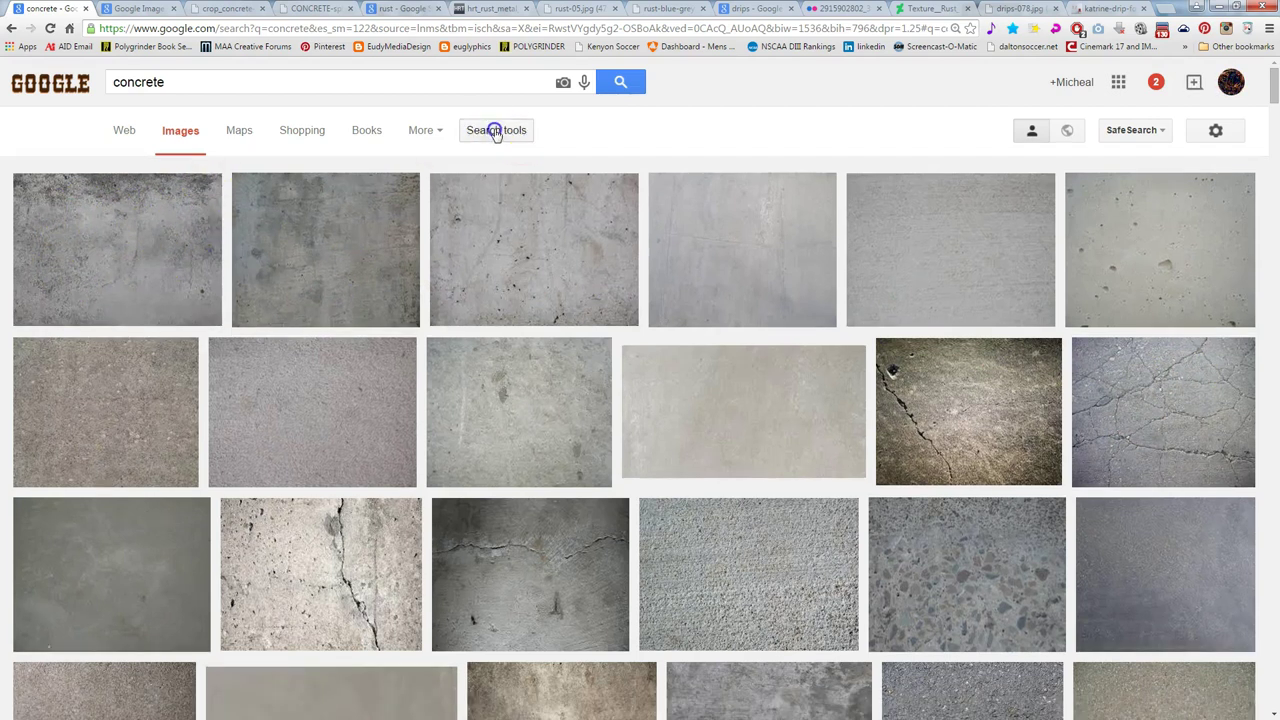
pyautogui.click(148, 172)
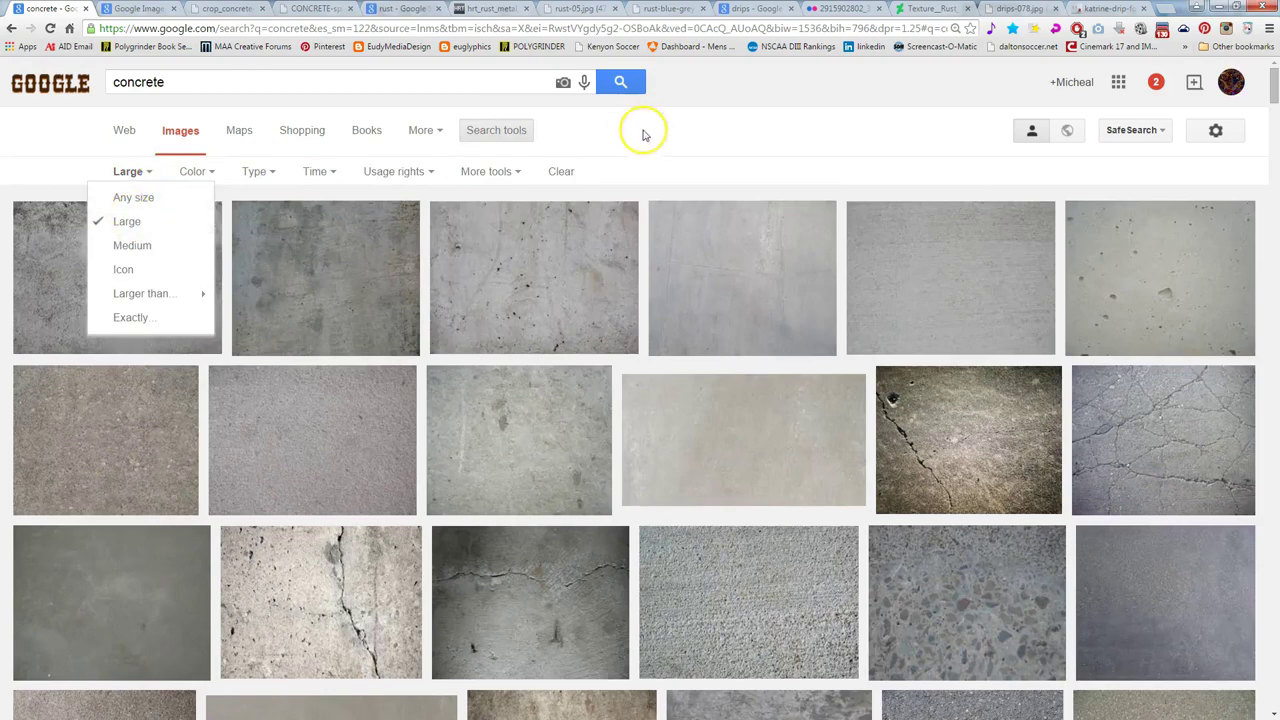
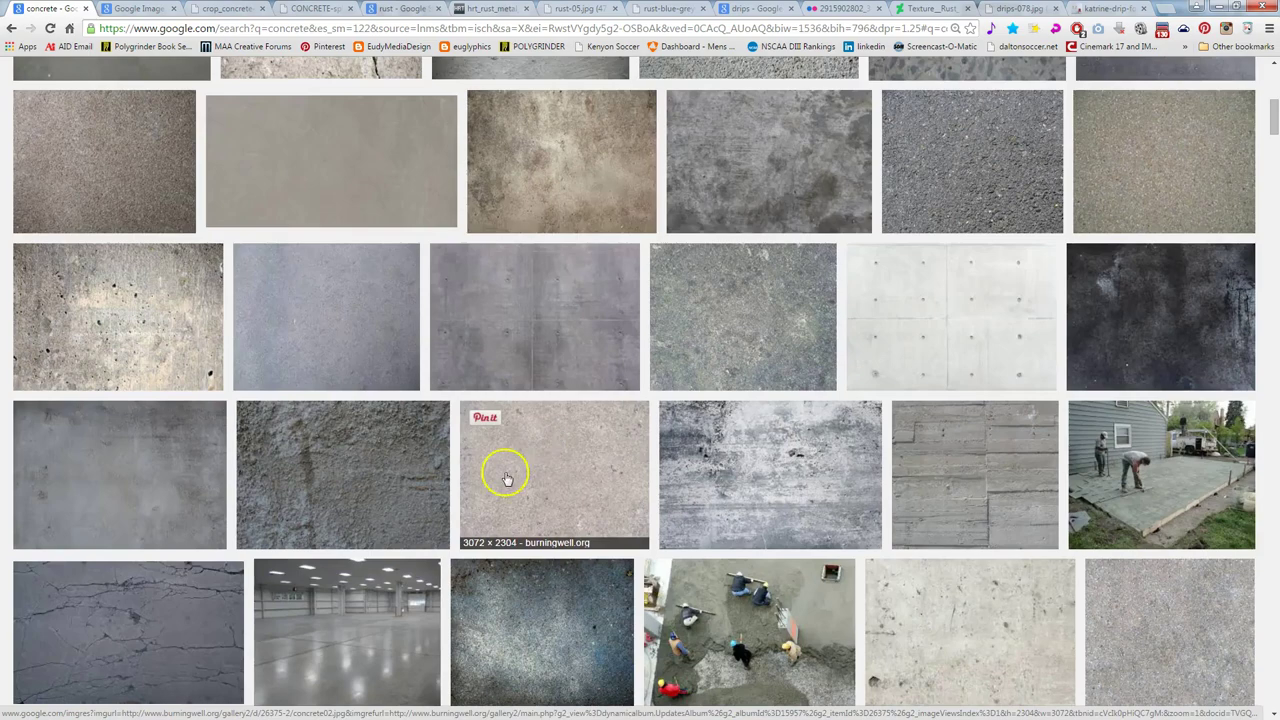
pyautogui.scroll(15, 530, 370)
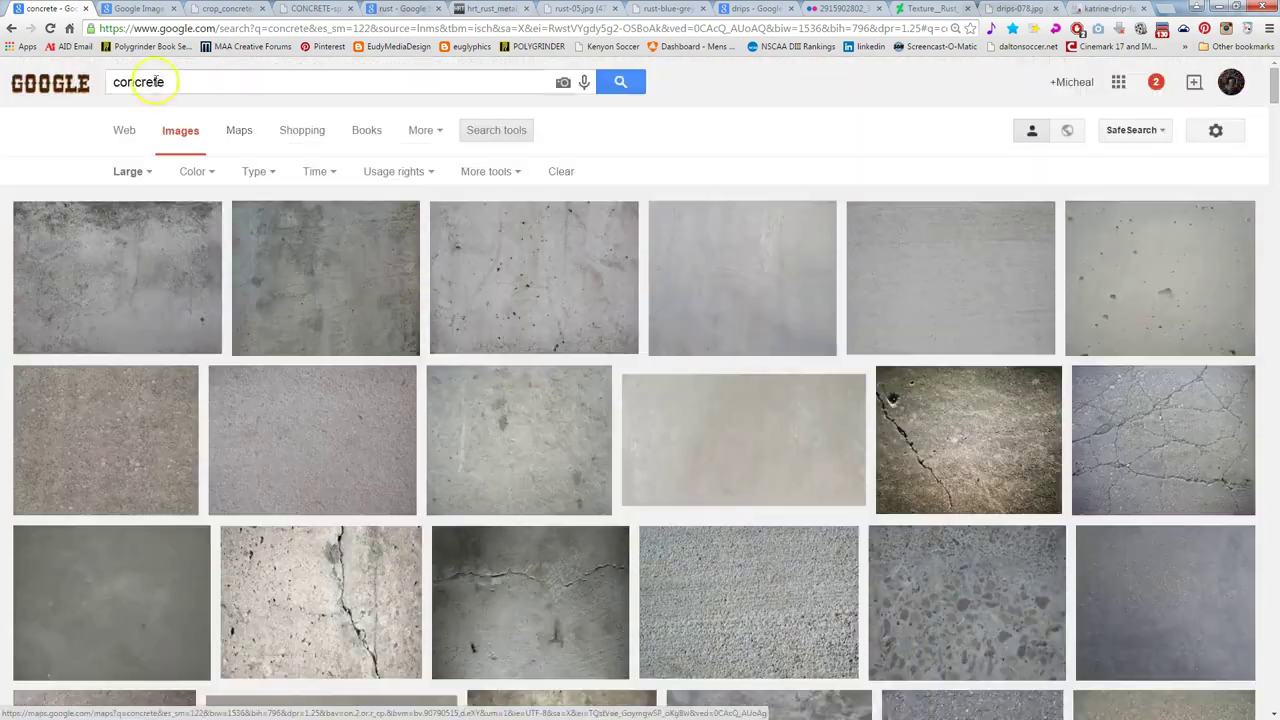
pyautogui.click(132, 9)
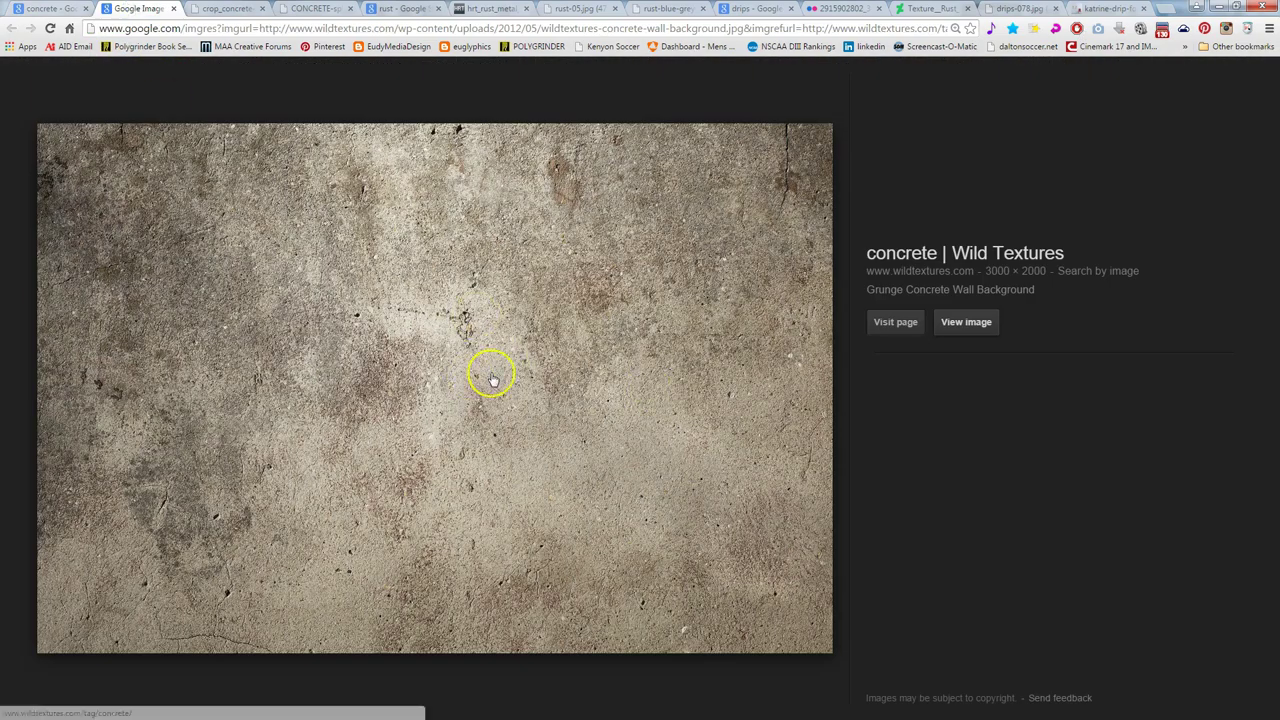
pyautogui.click(233, 9)
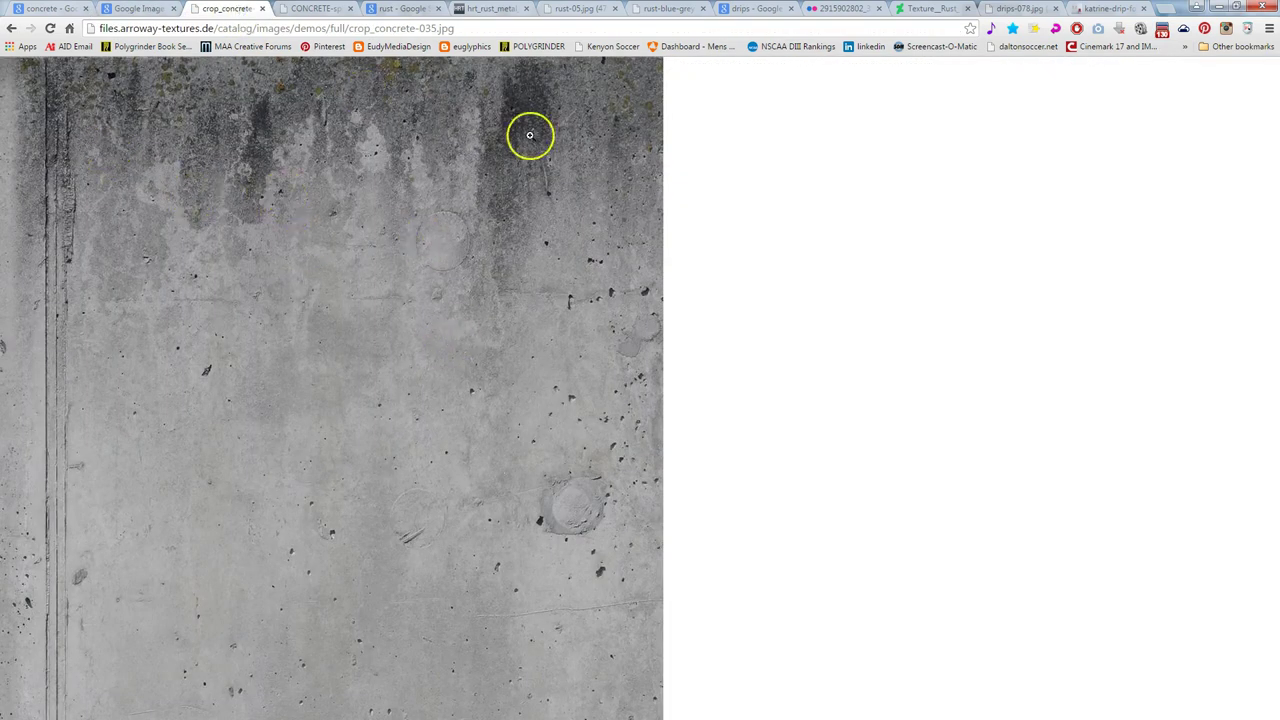
pyautogui.click(316, 8)
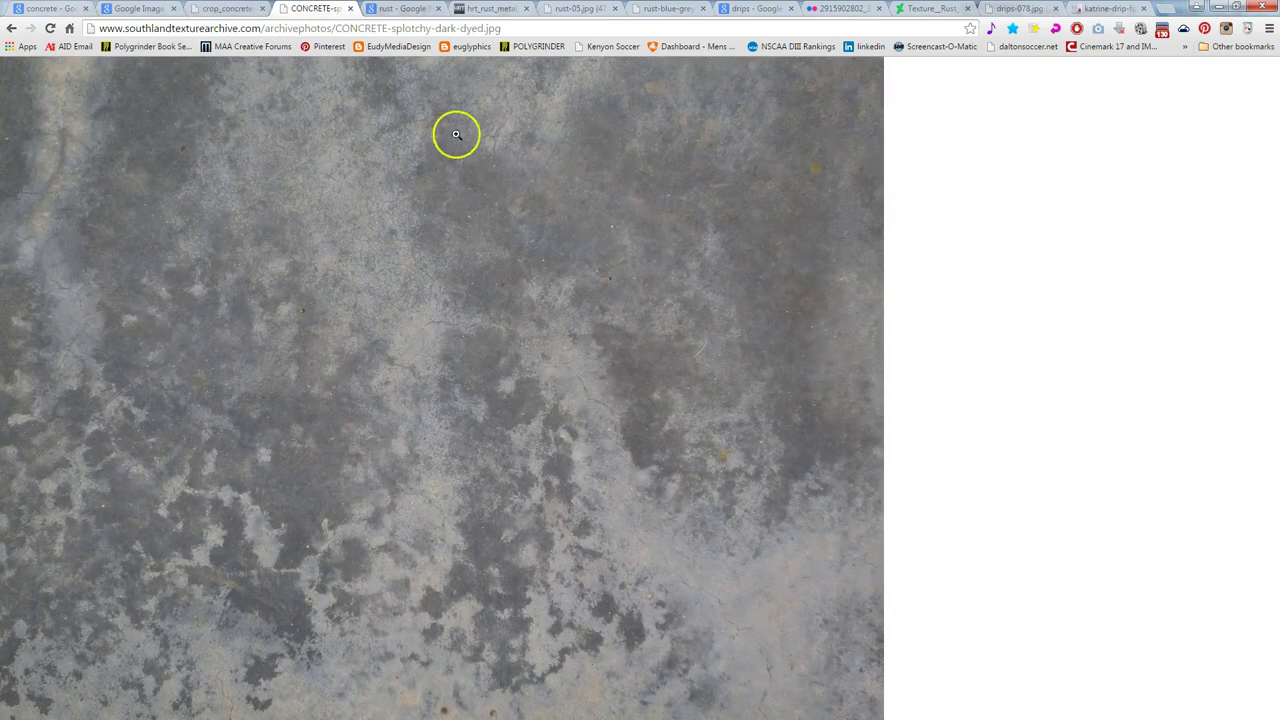
# - Browse the large rust image results for surfaces suitable as weathering textures
pyautogui.click(405, 9)
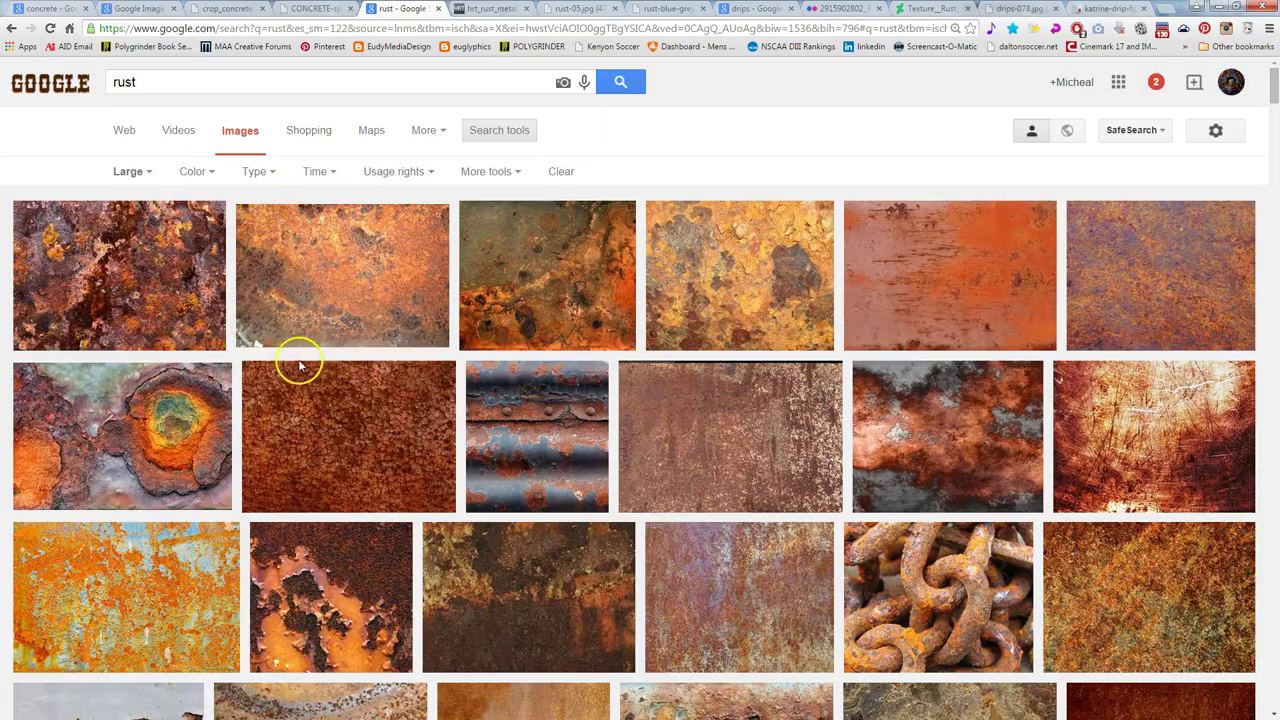
pyautogui.scroll(-5, 530, 415)
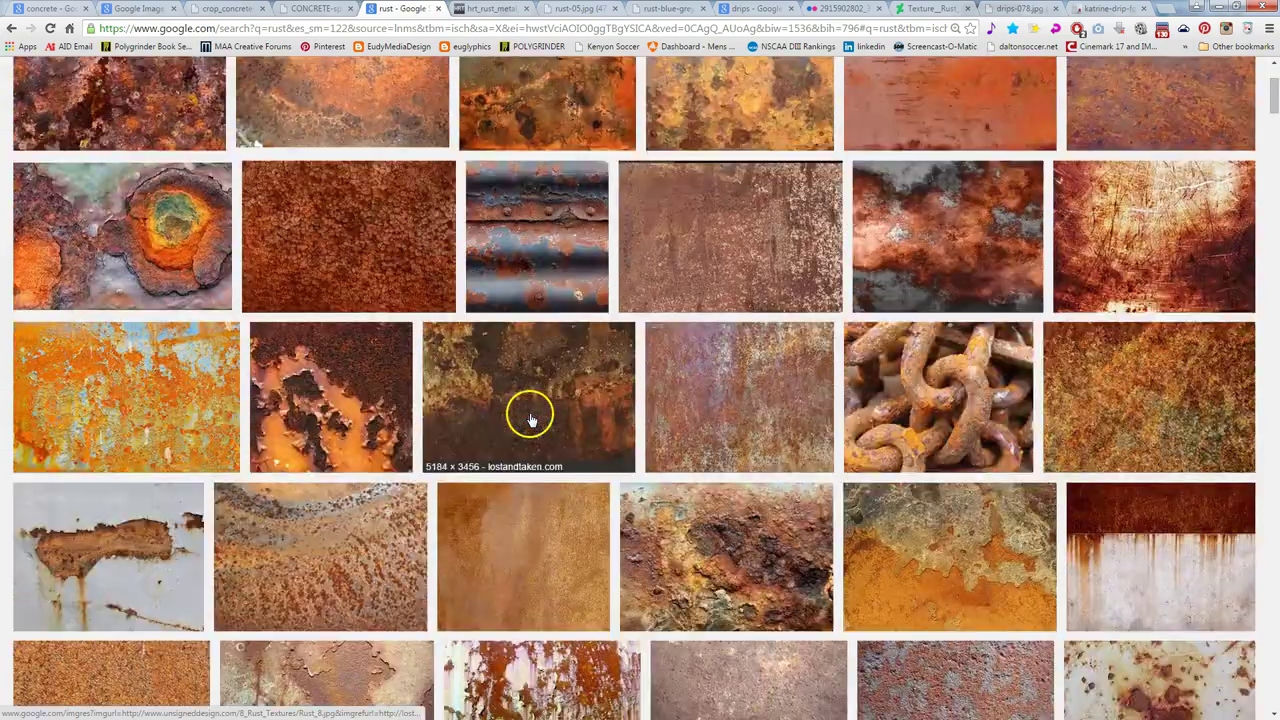
pyautogui.scroll(-2, 528, 417)
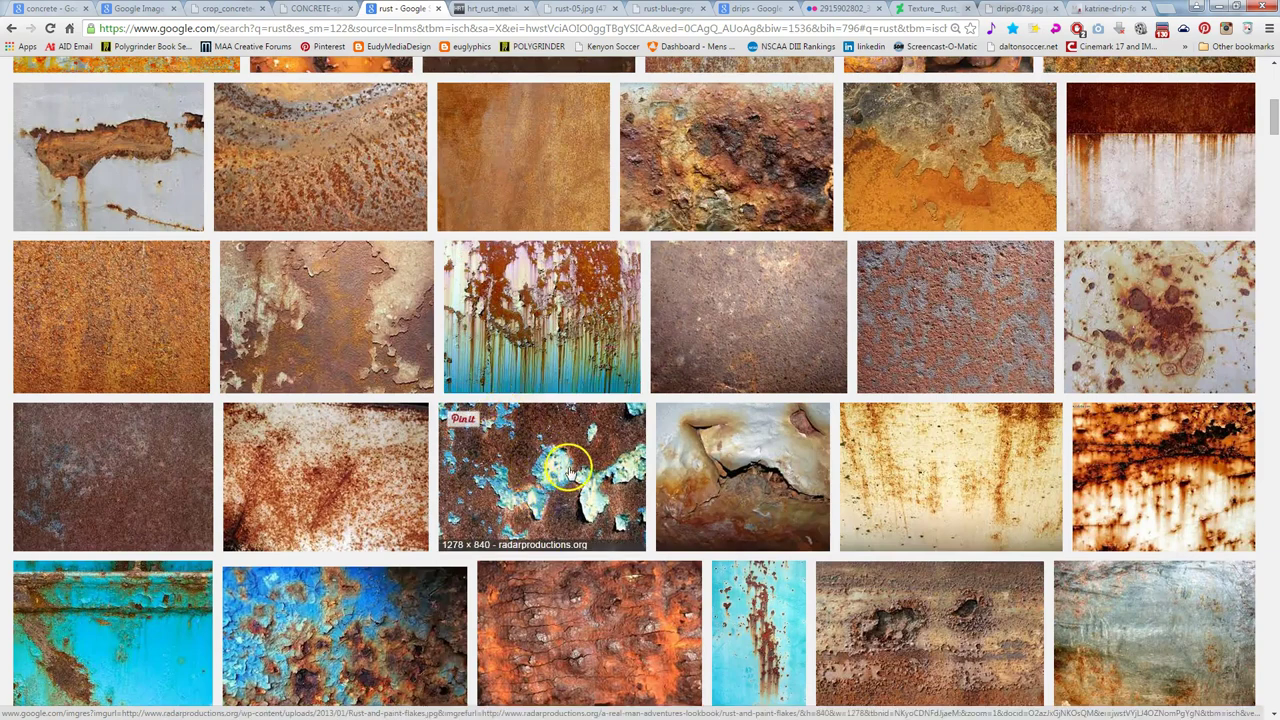
pyautogui.scroll(4, 565, 460)
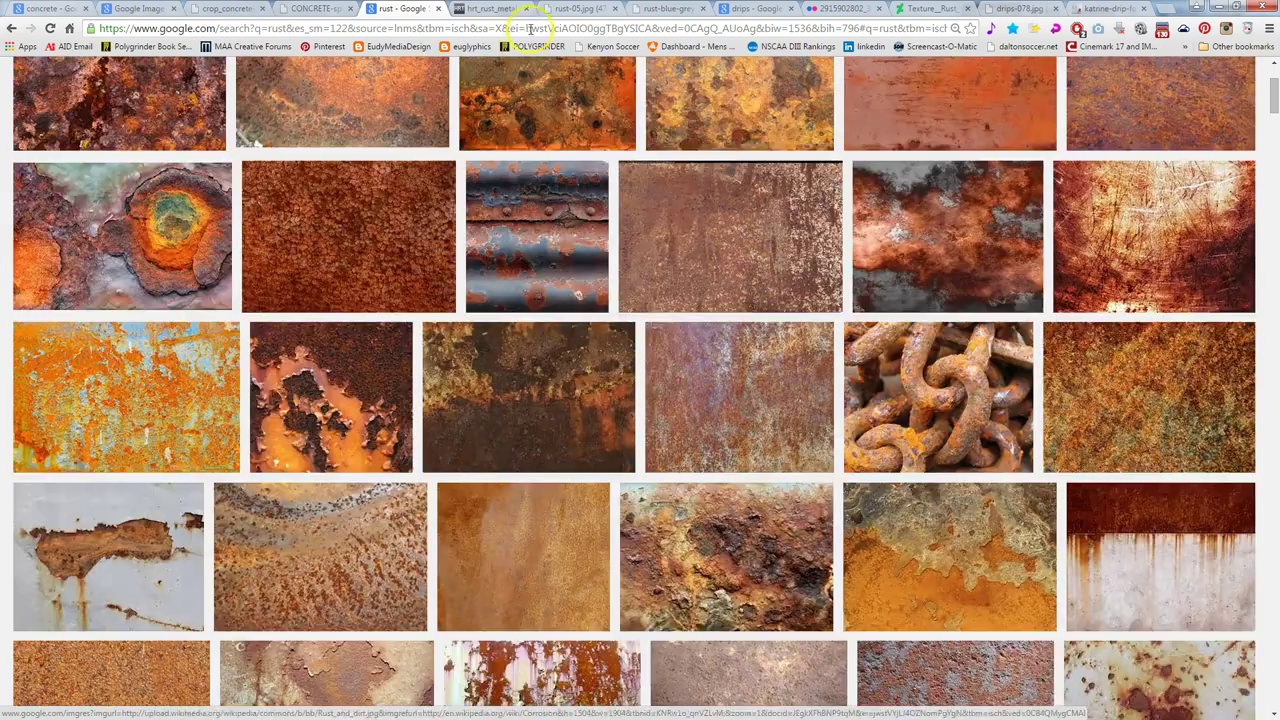
# - Examine the three opened rust textures and the drips-078.jpg and katrine-drip-forest.jpg drip images as weathering sources
pyautogui.click(498, 9)
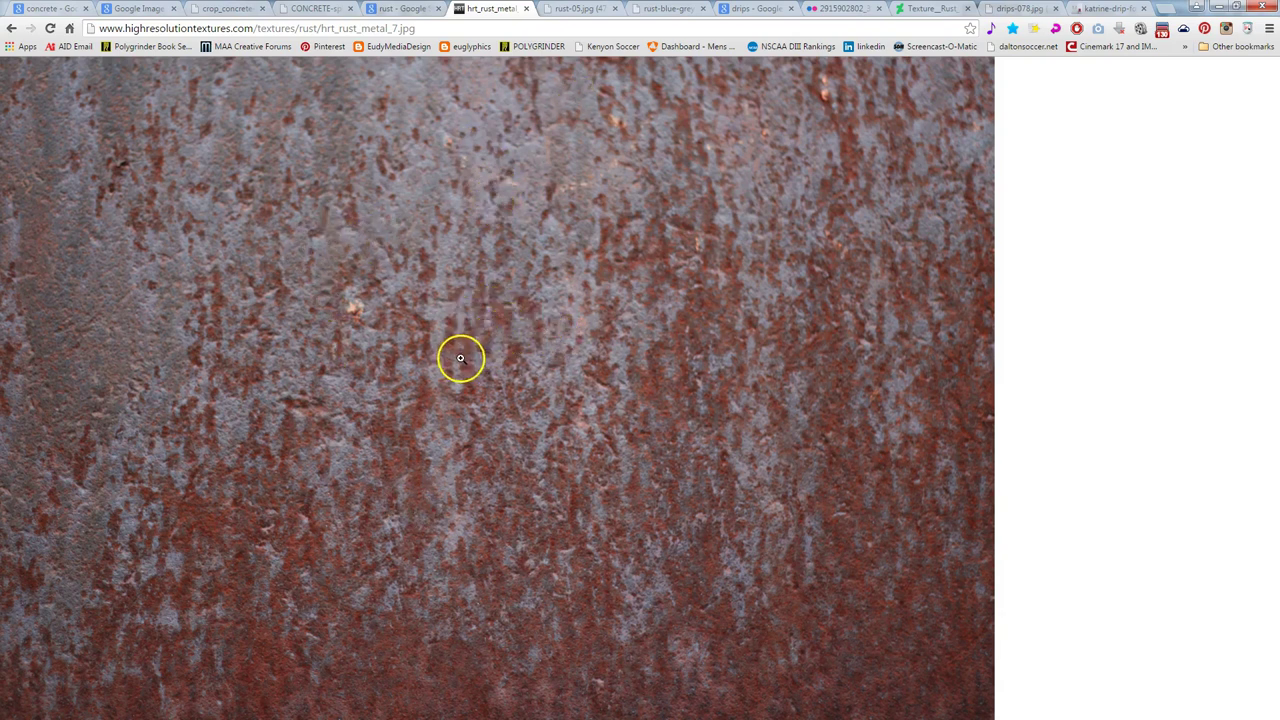
pyautogui.click(570, 9)
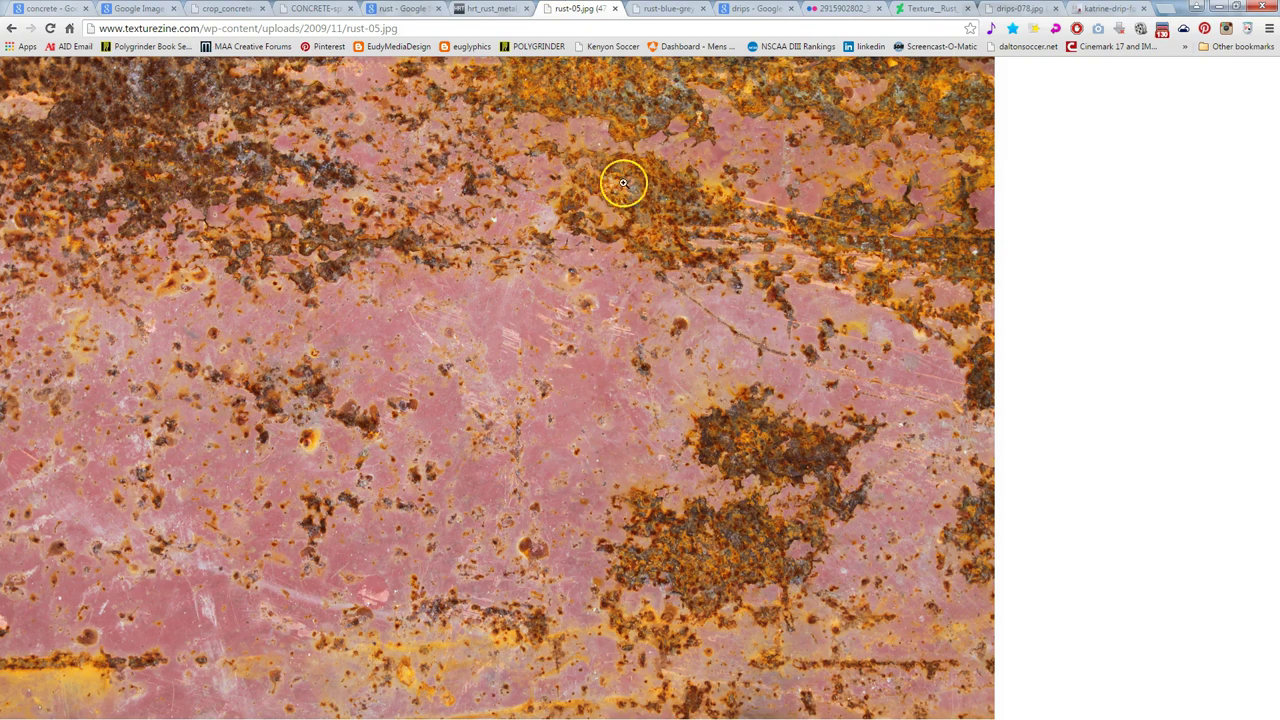
pyautogui.click(663, 11)
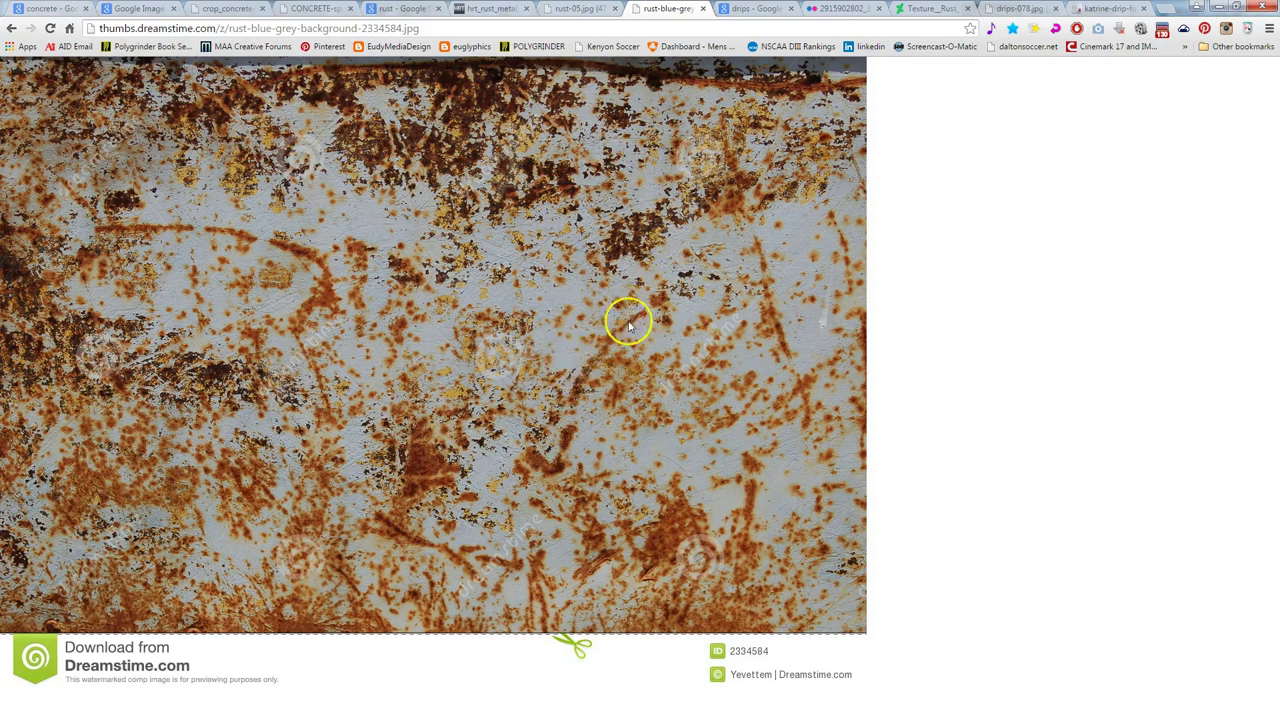
pyautogui.click(1018, 10)
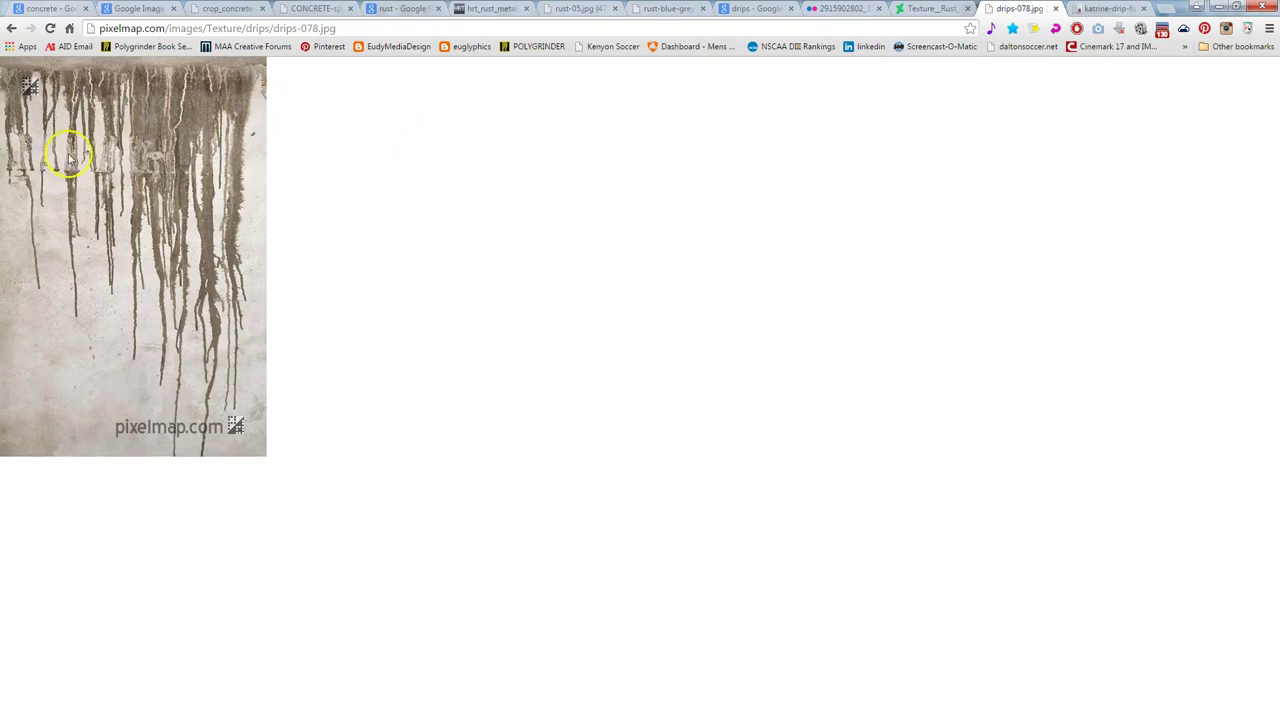
pyautogui.click(1104, 10)
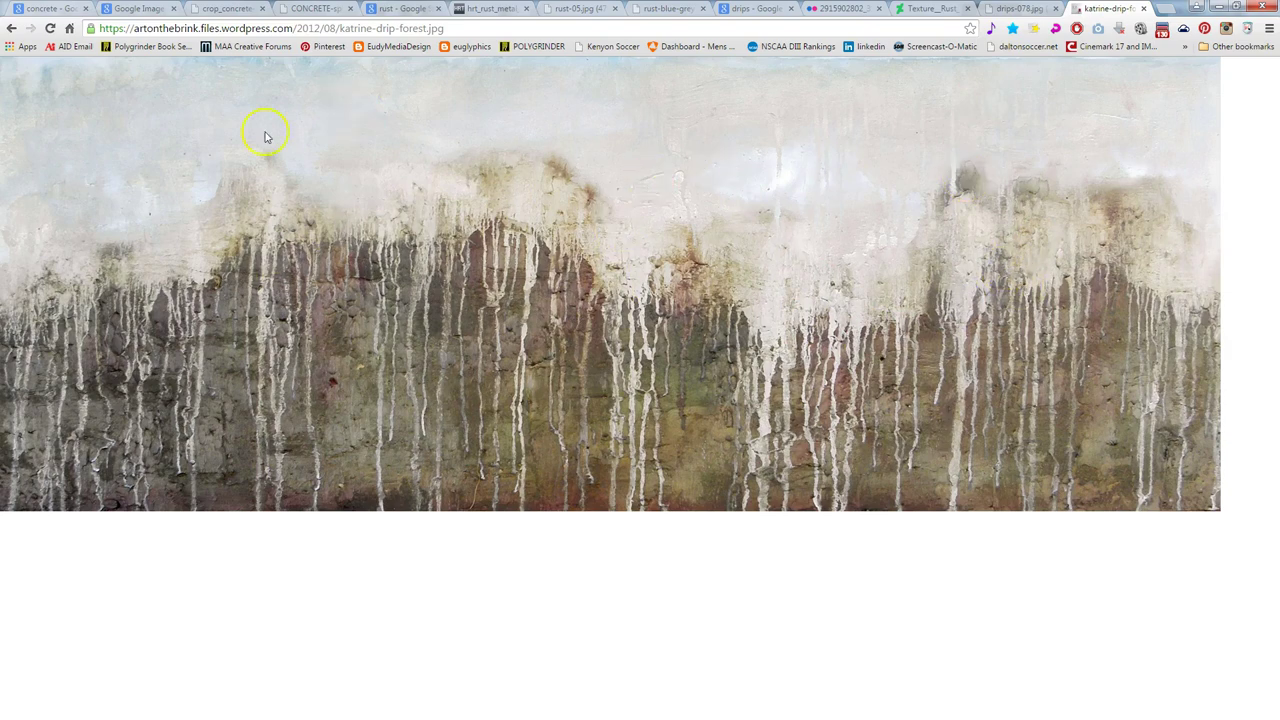
# - Copy the Wild Textures concrete wall image from the browser and paste it into WallyDiffuseMap.tga in Photoshop as a new layer
pyautogui.click(142, 8)
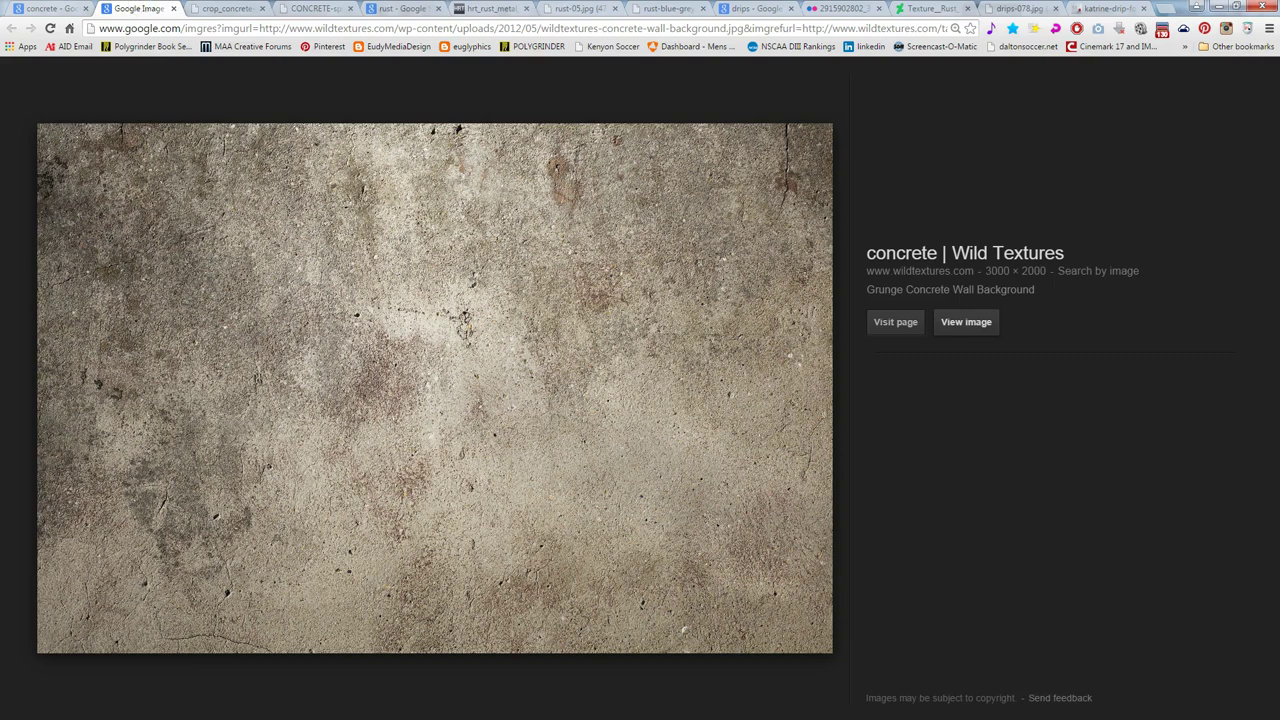
pyautogui.click(212, 8)
pyautogui.click(142, 8)
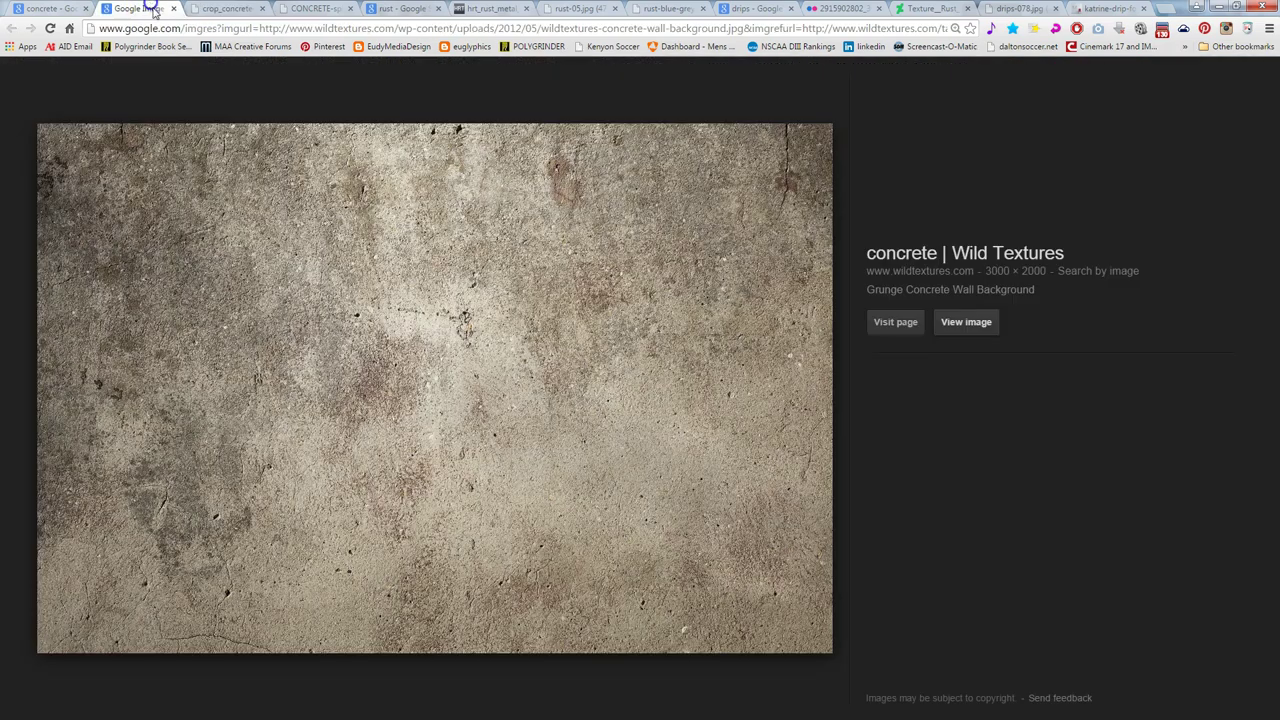
pyautogui.rightClick(596, 322)
pyautogui.click(645, 447)
pyautogui.hotkey('alt', 'Tab')
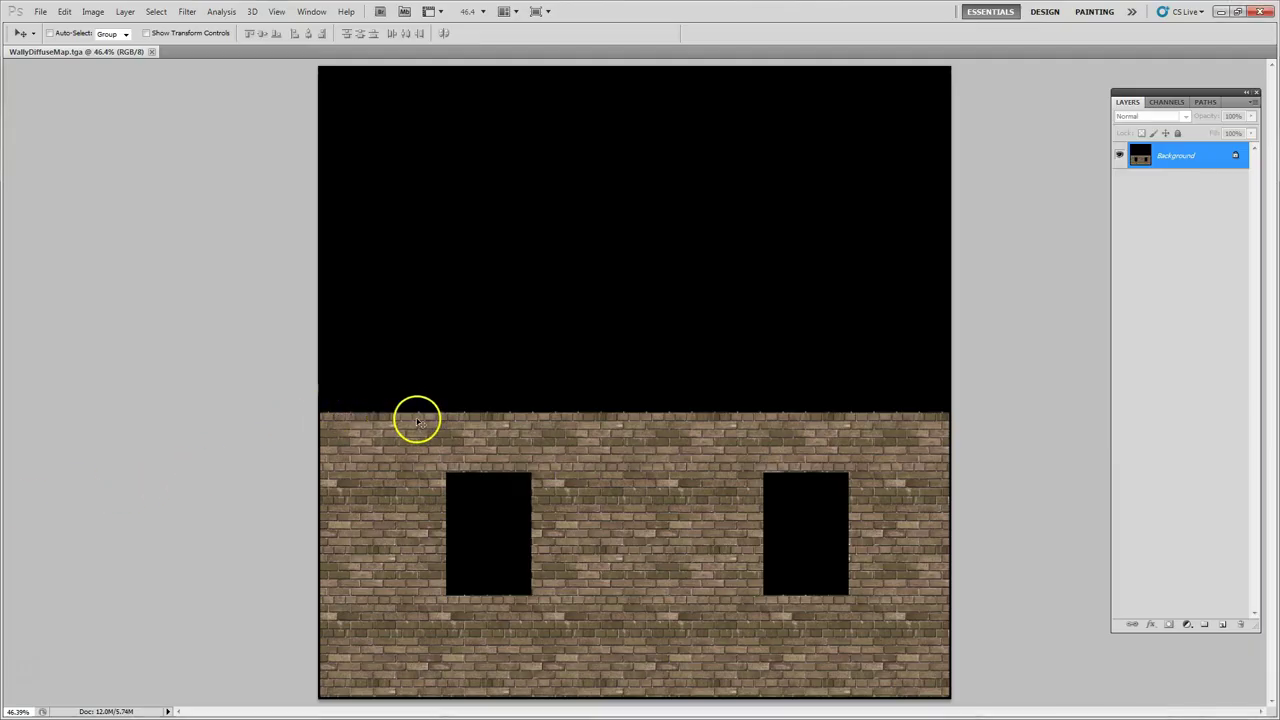
pyautogui.hotkey('ctrl', 'v')
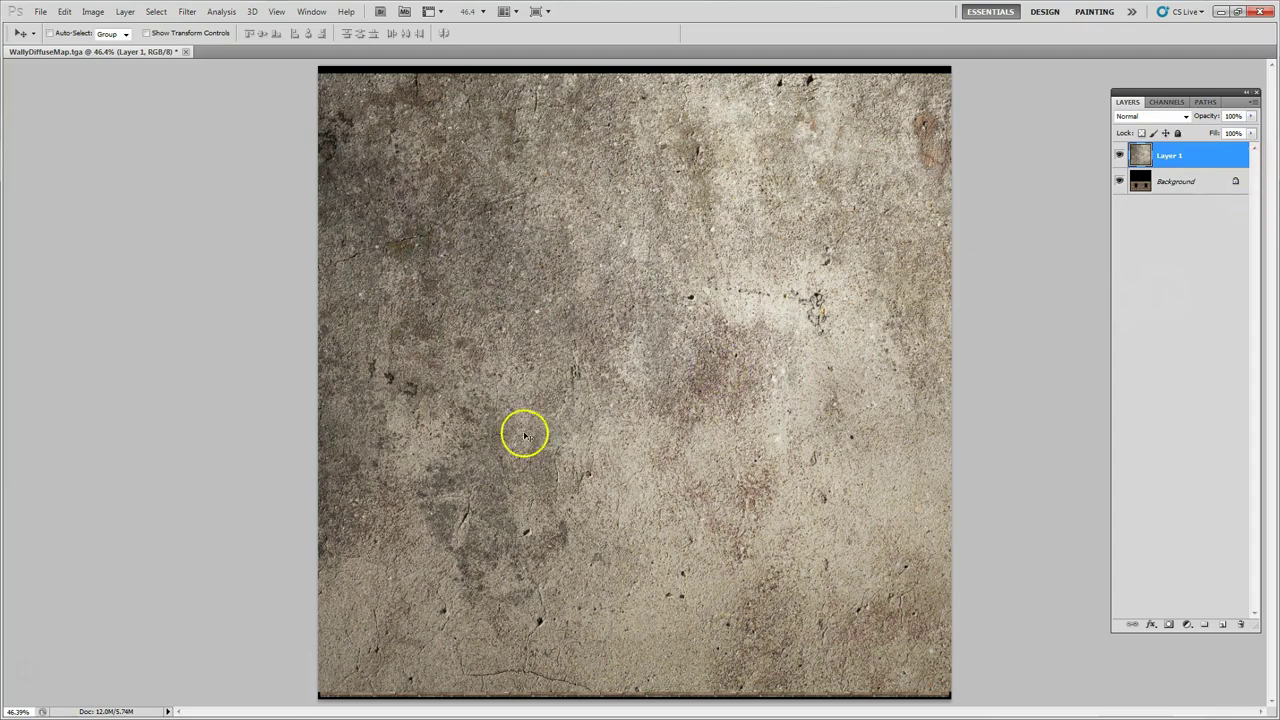
# - Move the pasted concrete layer so its top edge sits inside the canvas and it spans the full canvas width
pyautogui.moveTo(571, 363); pyautogui.dragTo(618, 354)
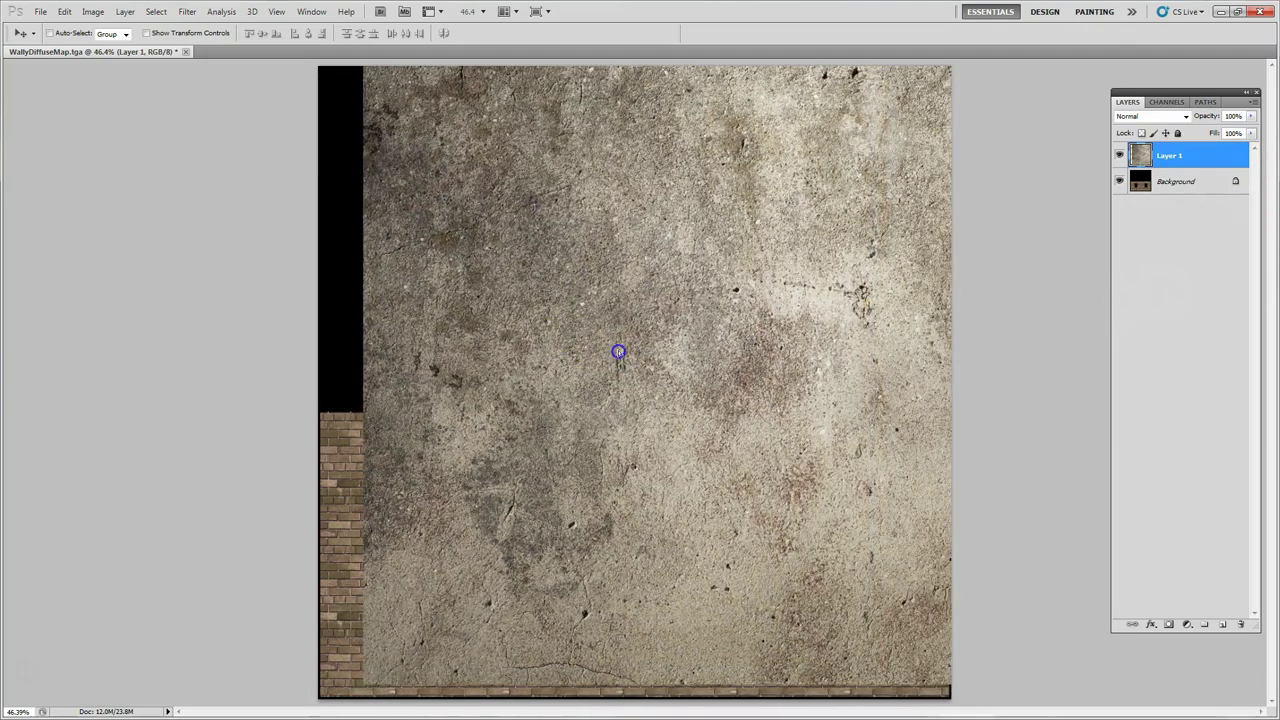
pyautogui.hotkey('shift', 'Left')
pyautogui.hotkey('shift', 'Left')
pyautogui.hotkey('shift', 'Left')
pyautogui.hotkey('shift', 'Left')
pyautogui.hotkey('shift', 'Down')
pyautogui.hotkey('shift', 'Down')
pyautogui.hotkey('shift', 'Right')
pyautogui.hotkey('shift', 'Right')
pyautogui.hotkey('shift', 'Right')
pyautogui.hotkey('shift', 'Left')
pyautogui.hotkey('shift', 'Left')
pyautogui.hotkey('shift', 'Left')
pyautogui.hotkey('shift', 'Down')
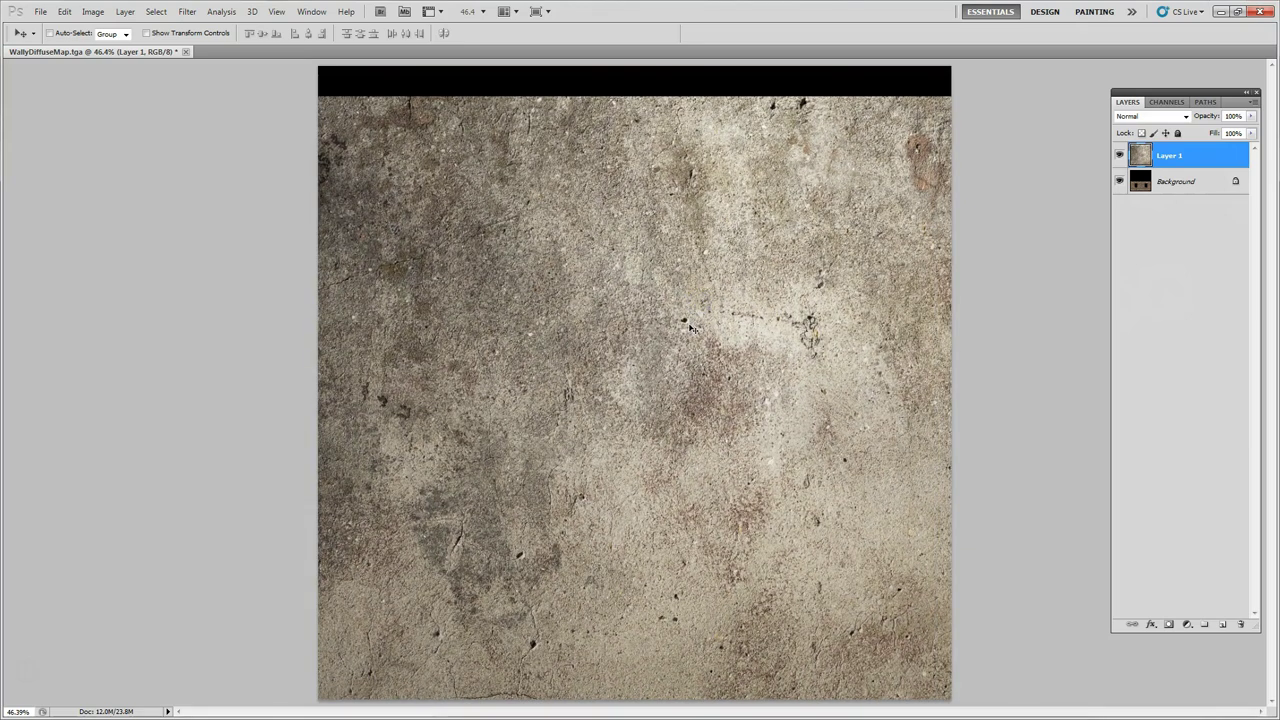
# - Scale the concrete layer down proportionally to the brick wall's height and place it over the wall's left part, covering the left window
pyautogui.hotkey('ctrl', 't')
pyautogui.keyDown('shift'); pyautogui.moveTo(309, 94); pyautogui.dragTo(829, 457); pyautogui.keyUp('shift')
pyautogui.moveTo(940, 503); pyautogui.dragTo(415, 469)
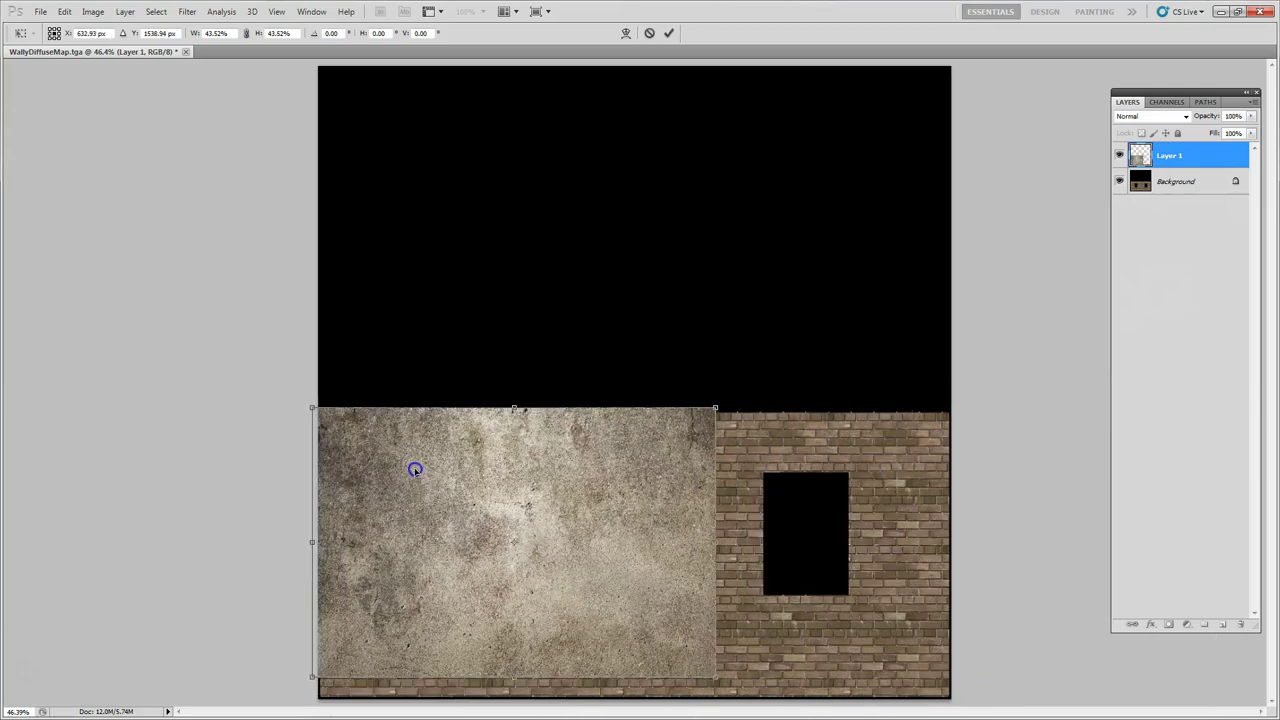
pyautogui.keyDown('shift'); pyautogui.moveTo(713, 682); pyautogui.dragTo(740, 709); pyautogui.keyUp('shift')
pyautogui.doubleClick(643, 641)
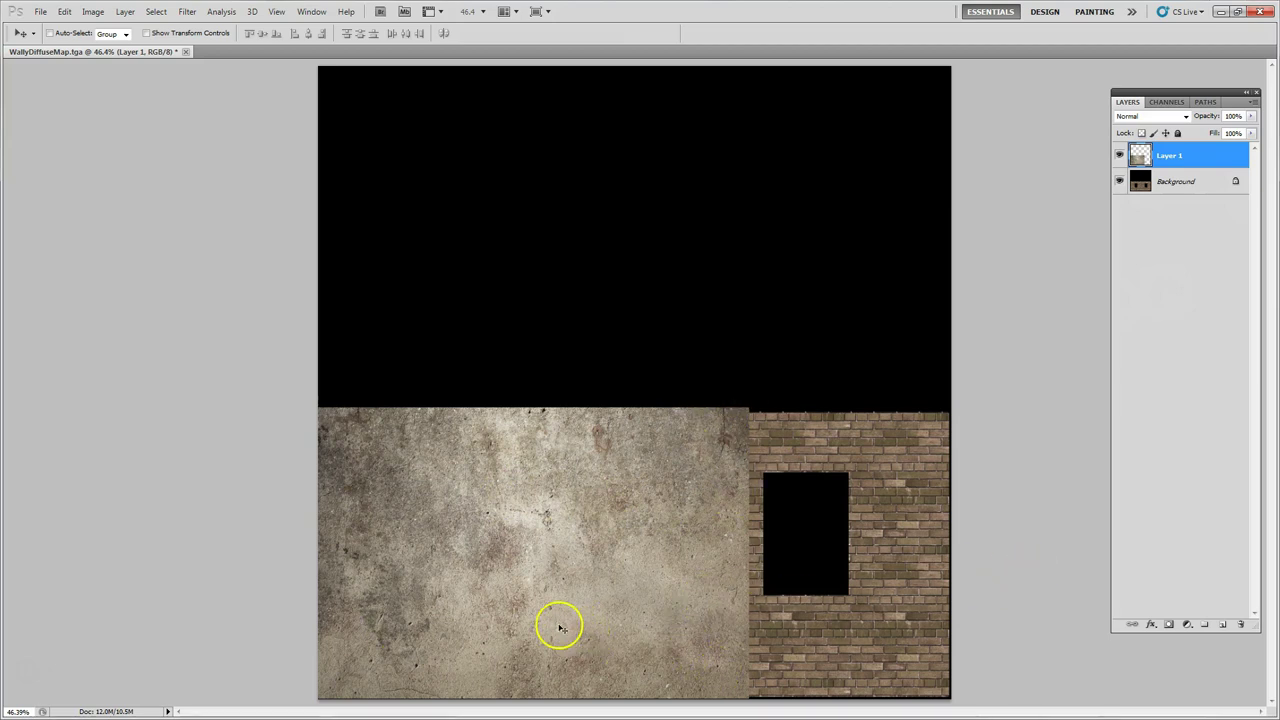
# - Duplicate the concrete layer onto the wall's right part, flip the copy horizontally, and overlap it with the original near the wall's middle
pyautogui.moveTo(563, 580); pyautogui.dragTo(864, 569)
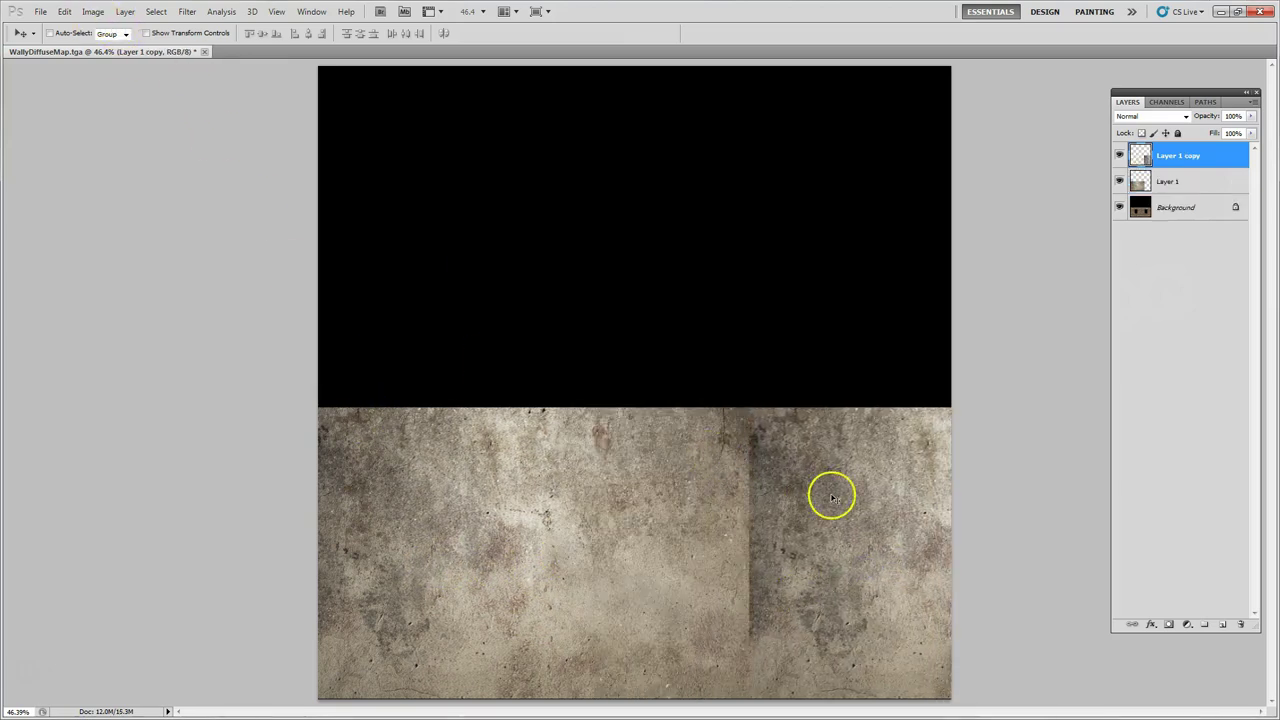
pyautogui.click(64, 12)
pyautogui.moveTo(90, 272)
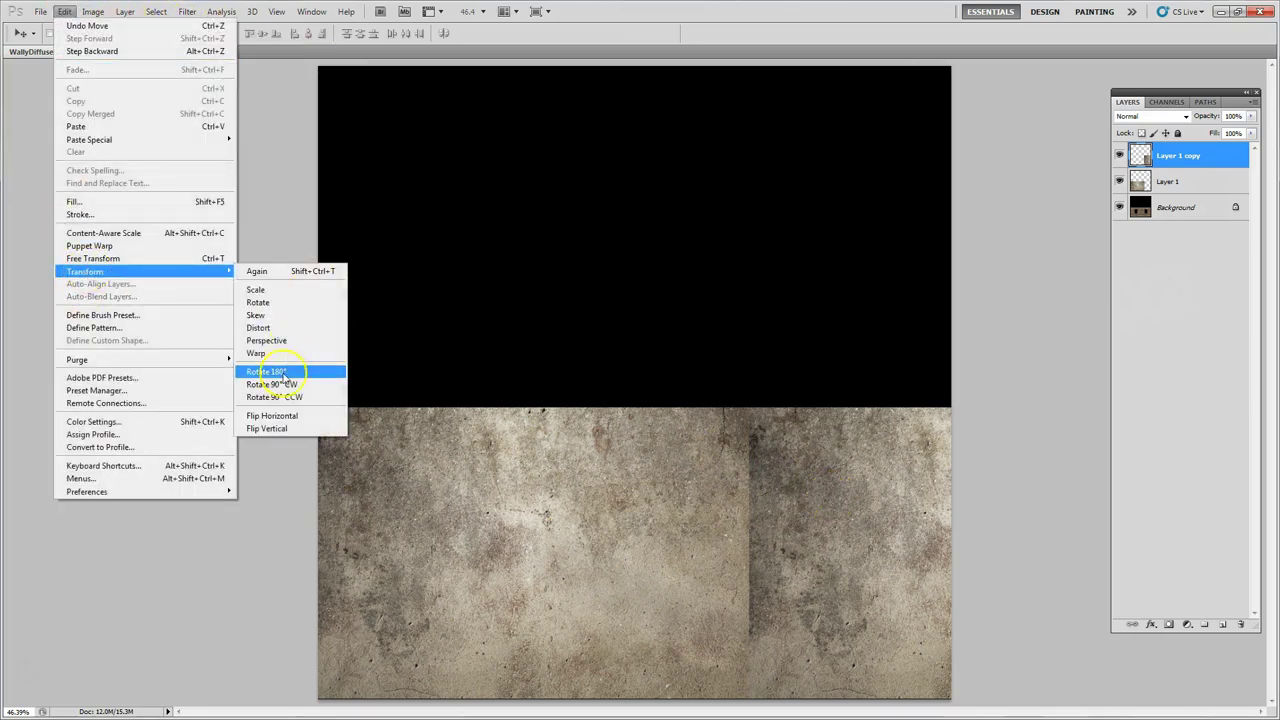
pyautogui.click(275, 415)
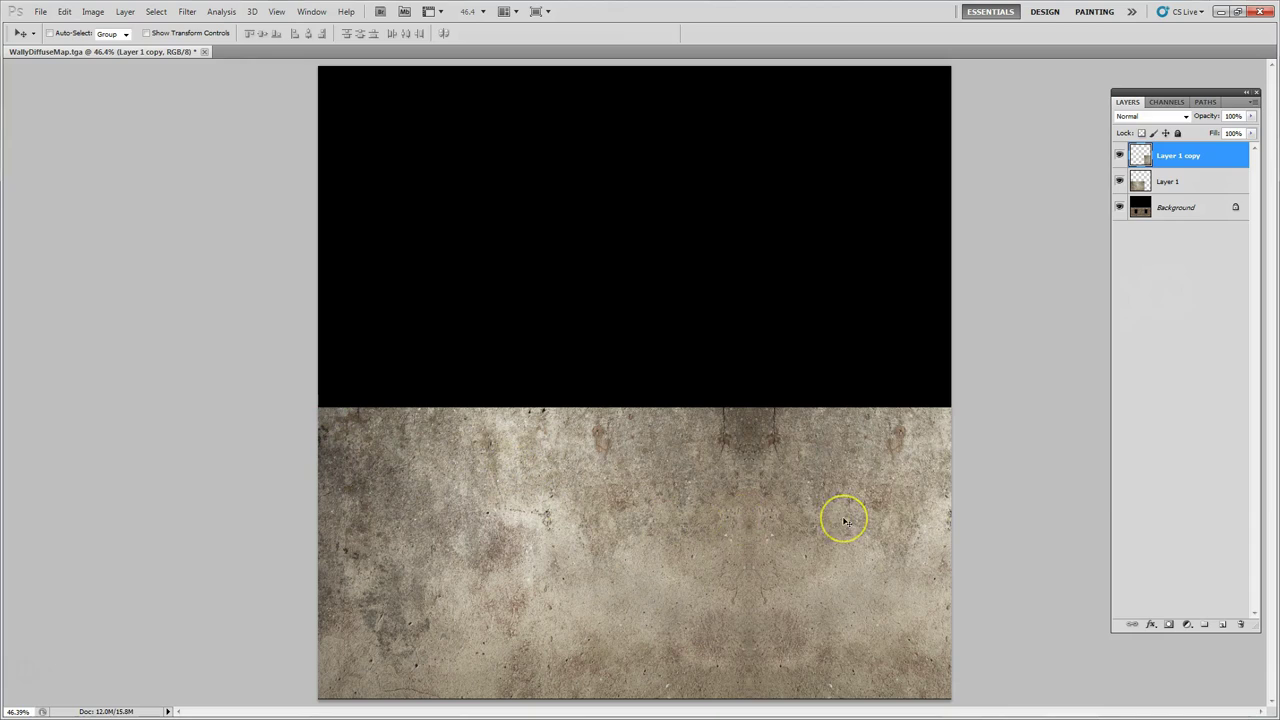
pyautogui.moveTo(845, 521); pyautogui.dragTo(728, 535)
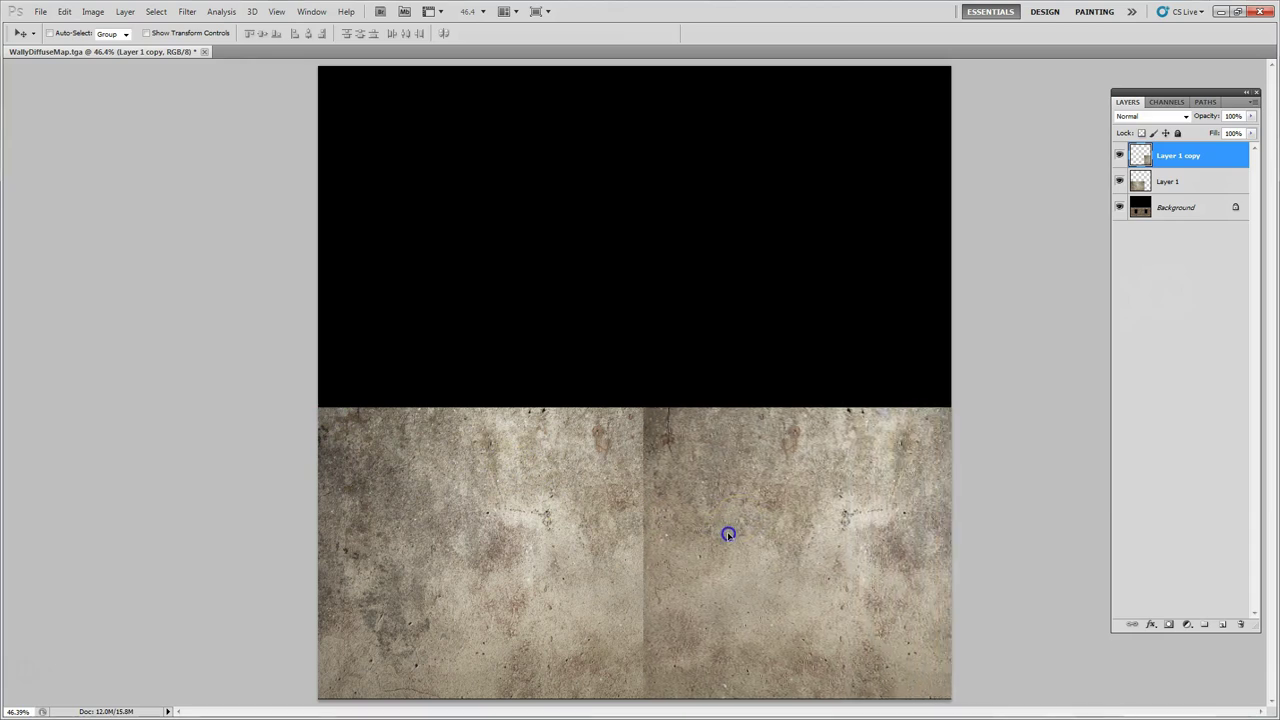
# - Add a layer mask to the flipped concrete copy and paint black on it with the Brush over the central seam
pyautogui.click(1167, 625)
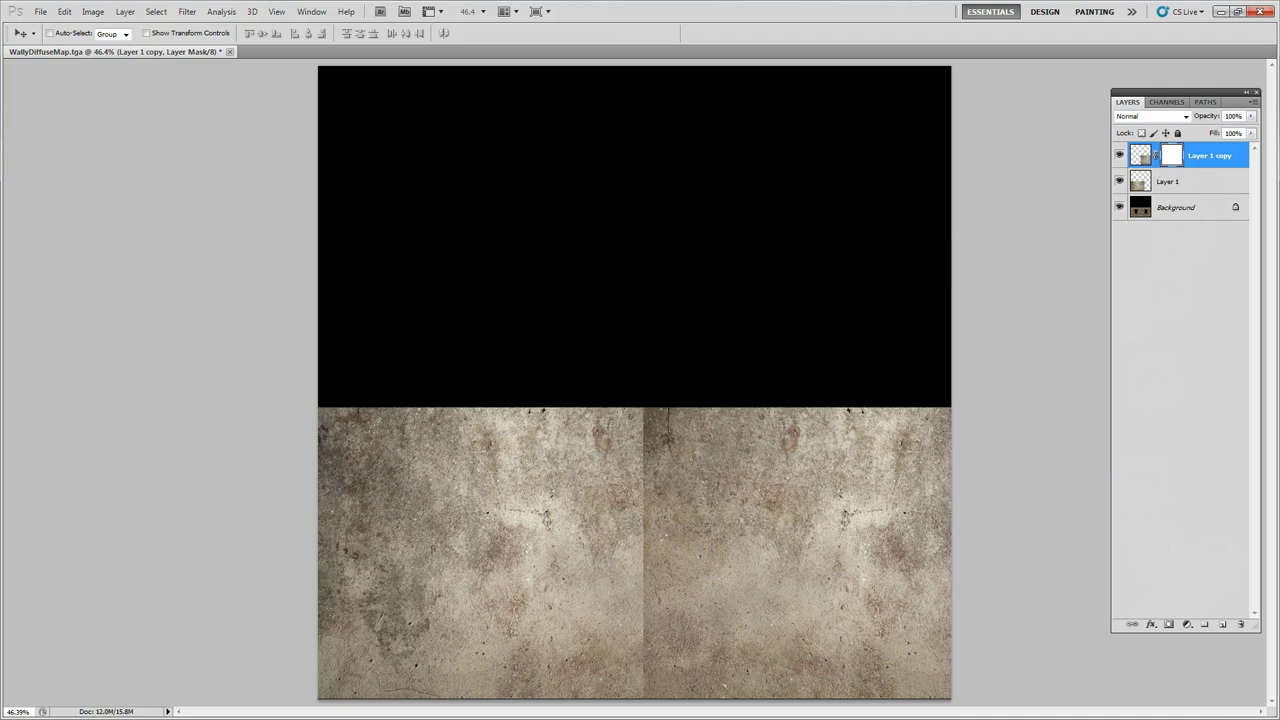
pyautogui.press('b')
pyautogui.hotkey('shift', 'b')
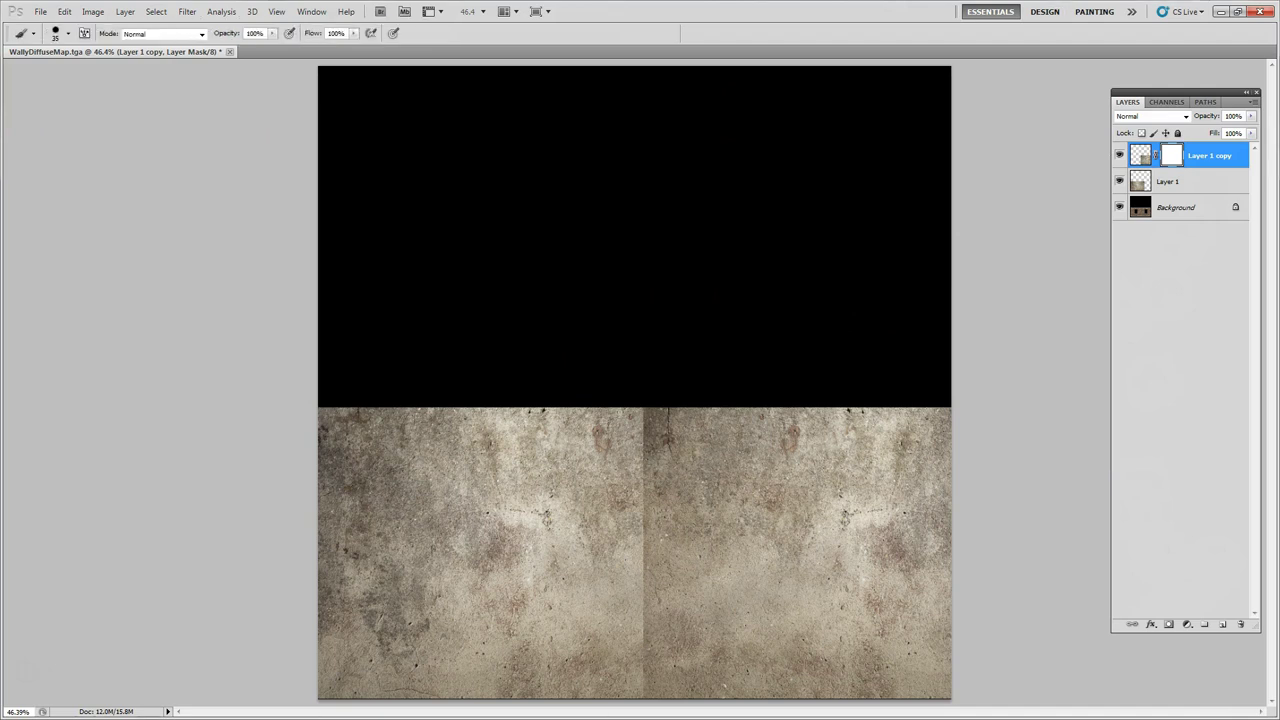
pyautogui.moveTo(186, 92); pyautogui.dragTo(128, 92)
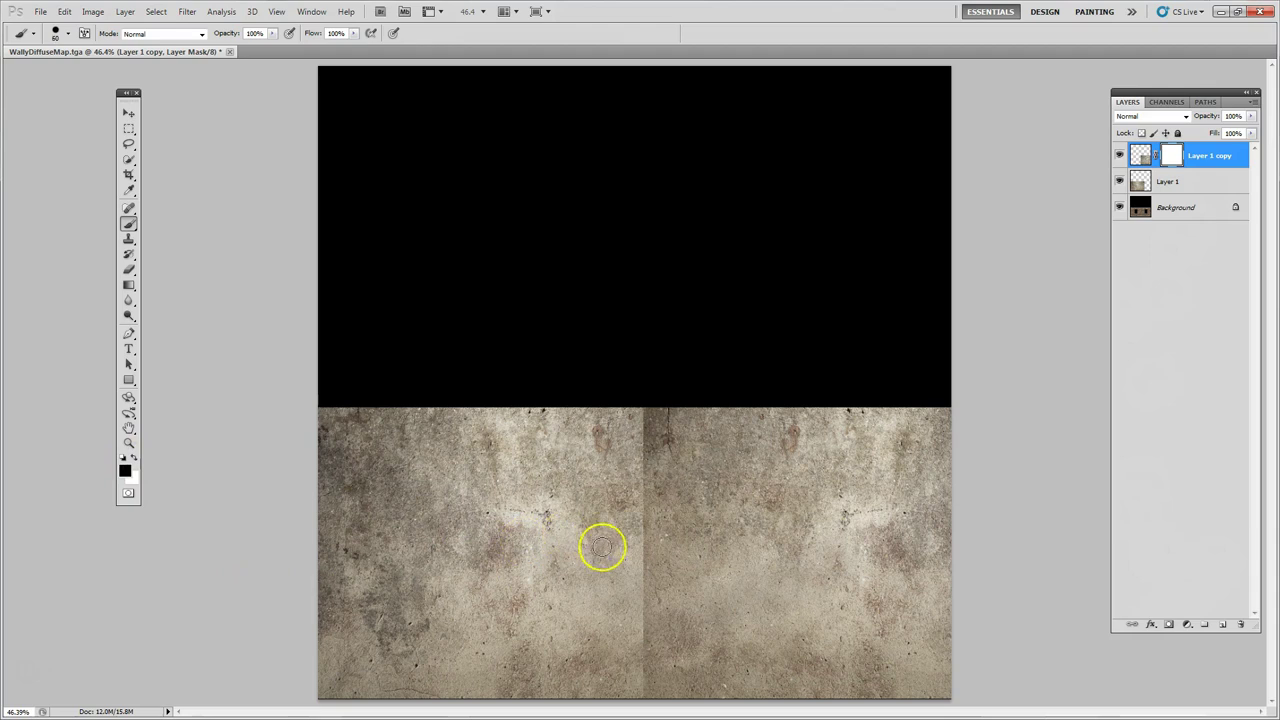
pyautogui.moveTo(636, 540); pyautogui.dragTo(642, 475)
# - Set the brush opacity to 23%, soften the 80 px brush, and paint along the whole central seam on the mask to blend the concrete layers
pyautogui.moveTo(272, 33); pyautogui.dragTo(238, 56)
pyautogui.click(266, 63)
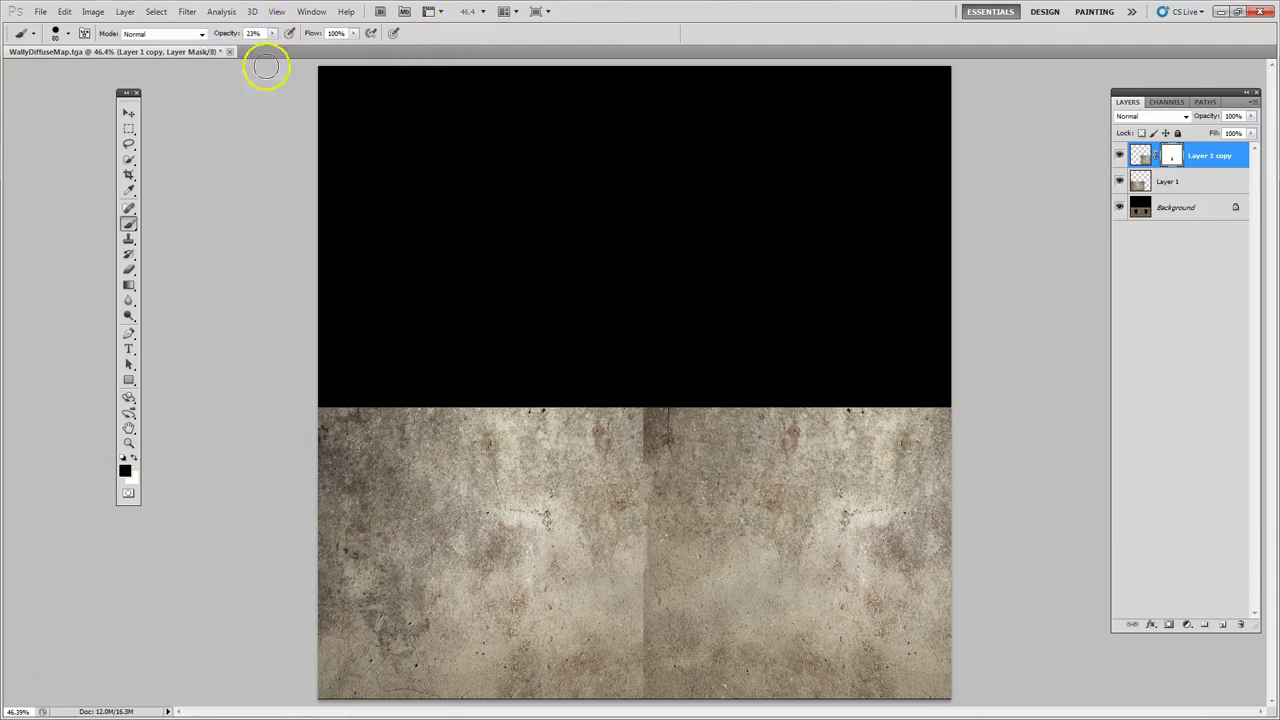
pyautogui.click(66, 33)
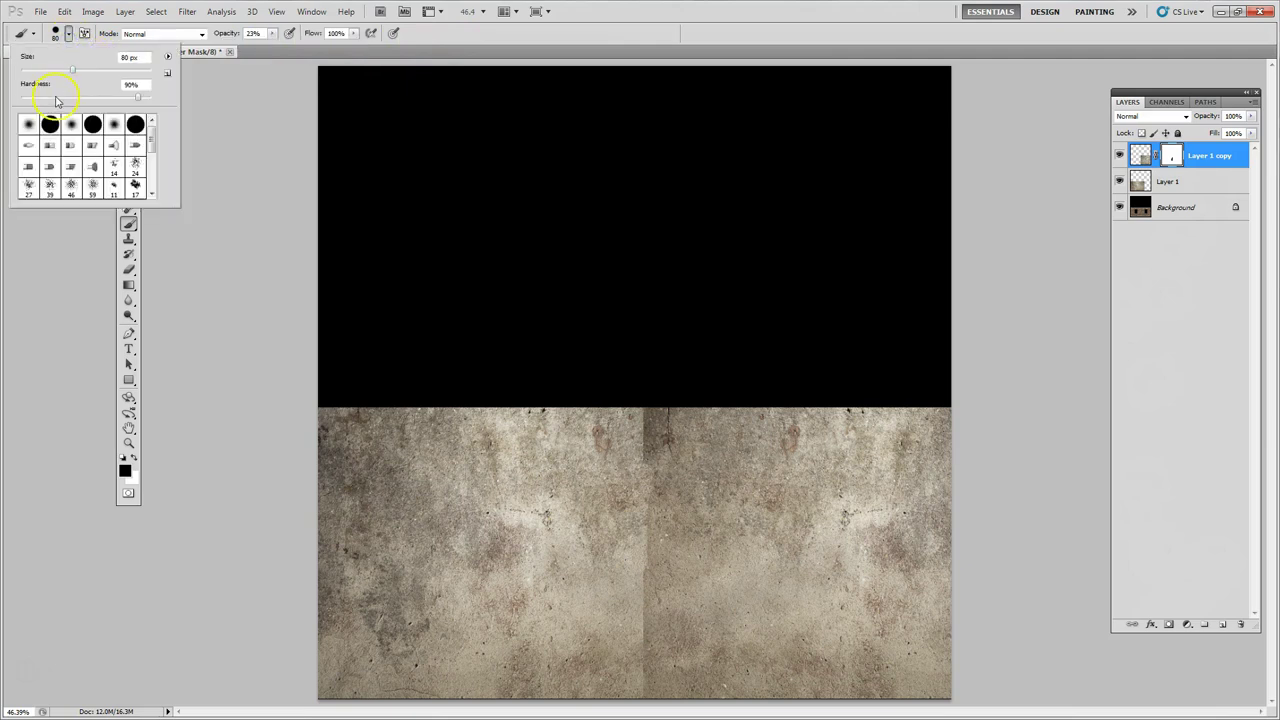
pyautogui.press('Return')
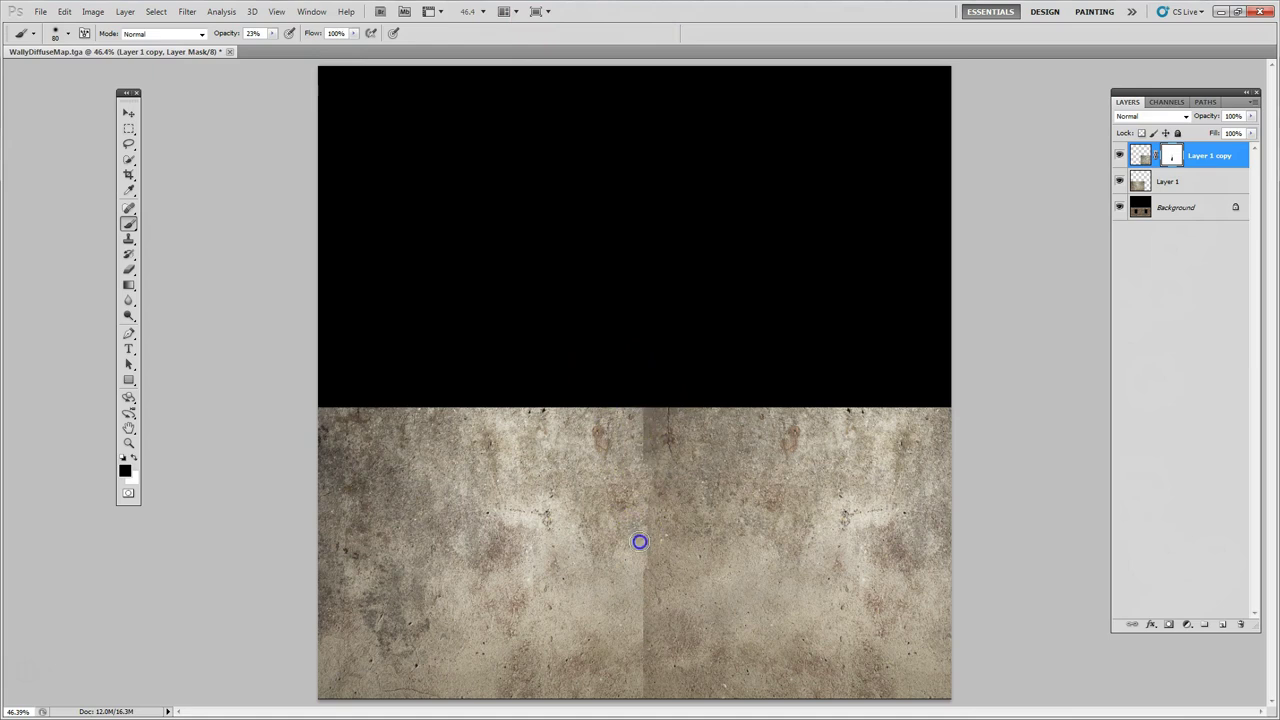
pyautogui.moveTo(643, 449)
pyautogui.mouseDown()
pyautogui.moveTo(625, 567)
pyautogui.moveTo(633, 612)
pyautogui.moveTo(644, 602)
pyautogui.moveTo(641, 482)
pyautogui.moveTo(637, 693)
pyautogui.moveTo(646, 567)
pyautogui.mouseUp()
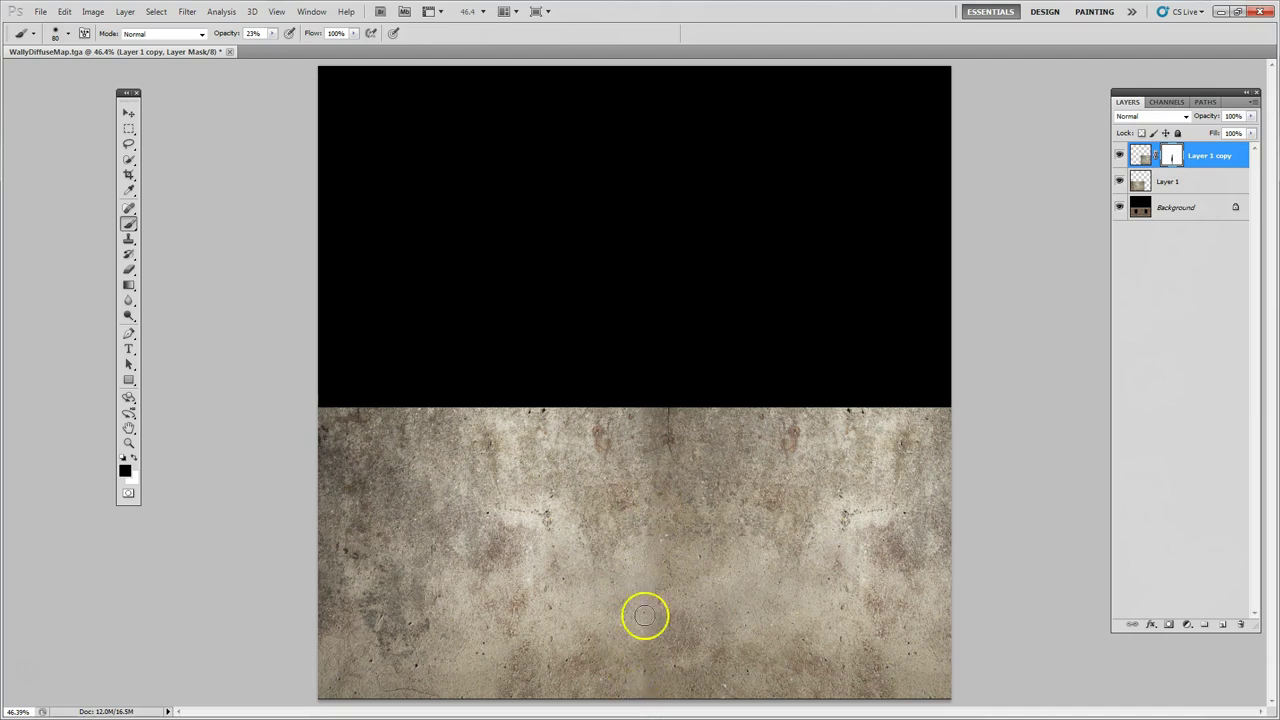
pyautogui.moveTo(646, 421); pyautogui.dragTo(649, 488)
pyautogui.click(776, 537)
# - Merge the masked concrete copy down into Layer 1
pyautogui.click(1198, 183)
pyautogui.click(1200, 160)
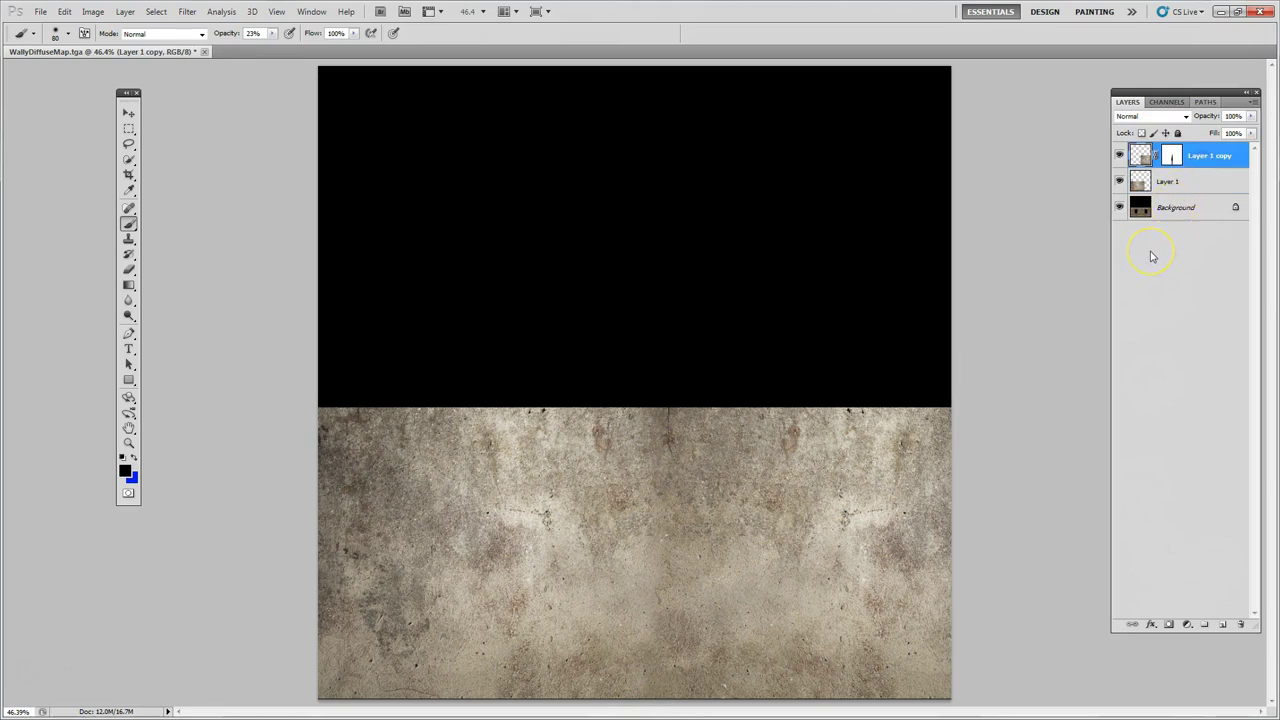
pyautogui.hotkey('ctrl', 'e')
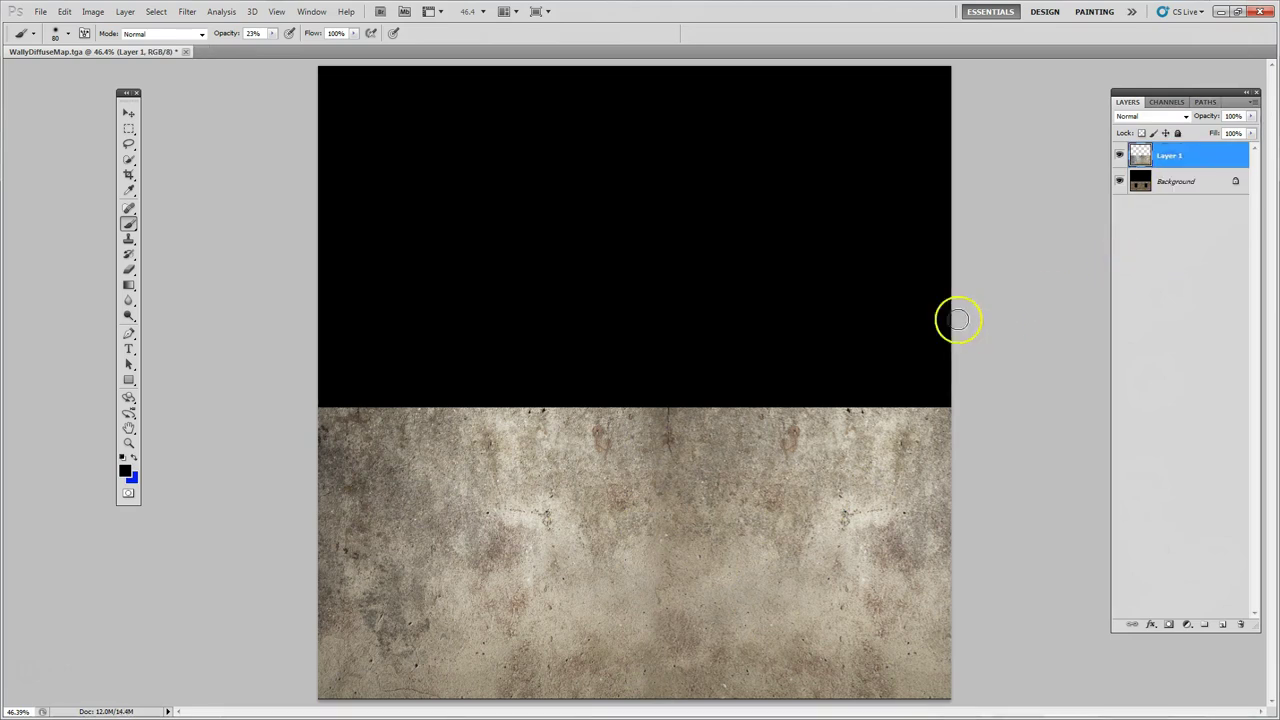
# - Try successive blend modes on the merged concrete layer over the bricks and set it to Overlay
pyautogui.click(1146, 118)
pyautogui.click(1148, 118)
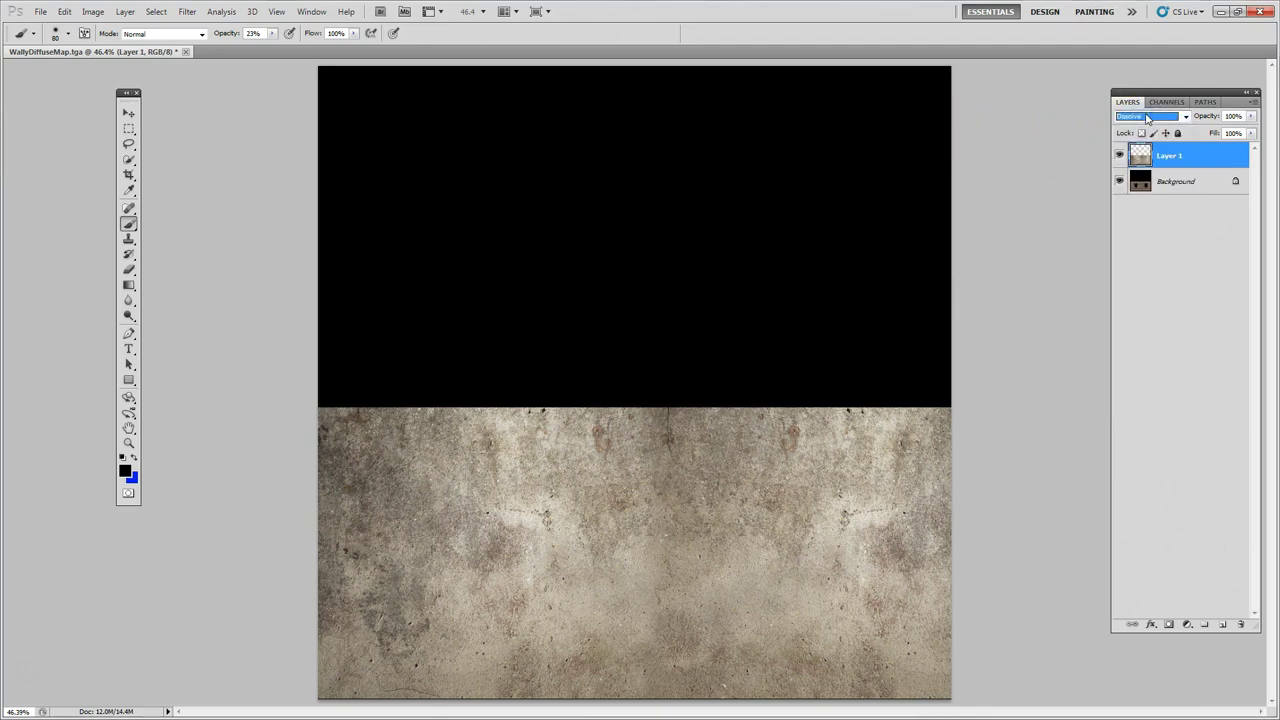
pyautogui.press('Down')
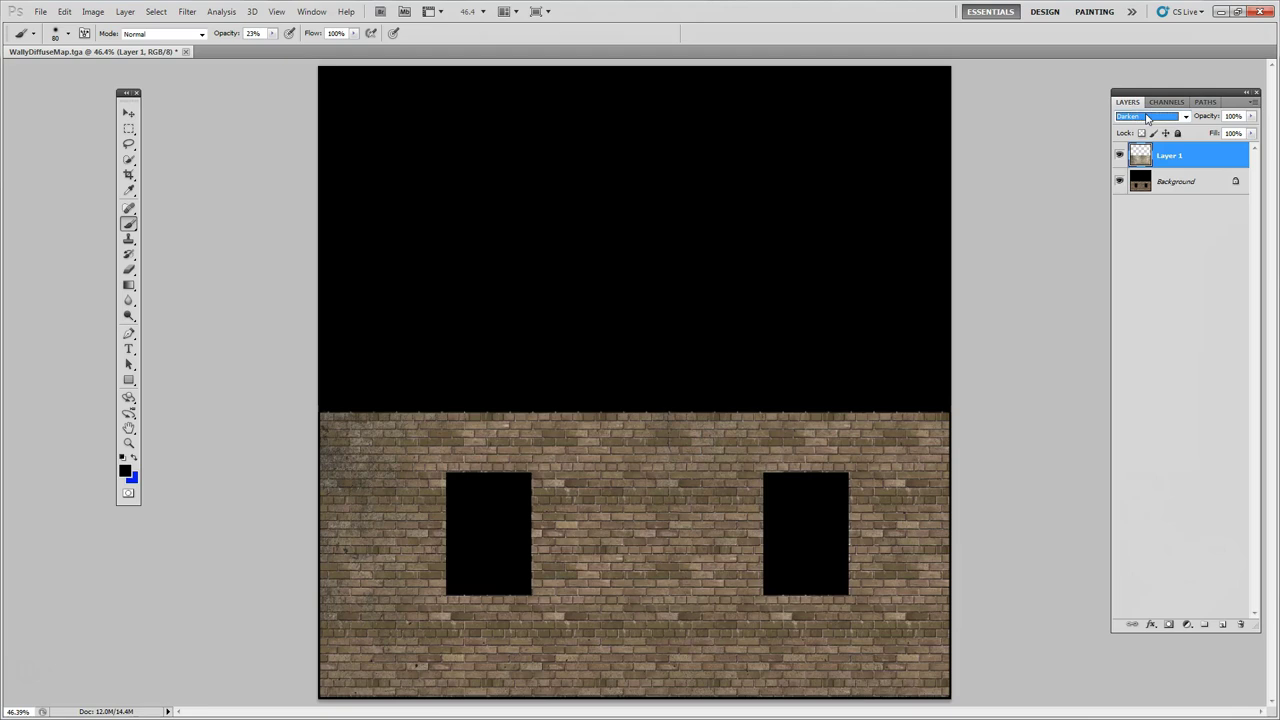
pyautogui.press('Down')
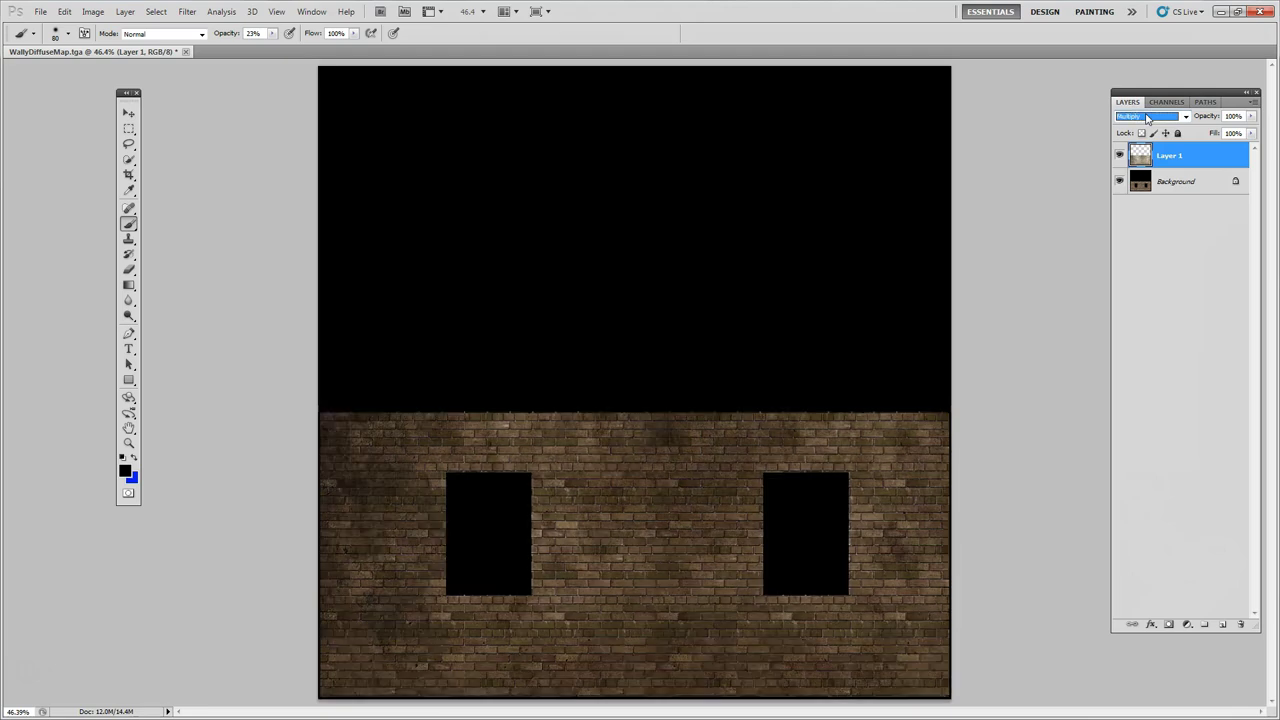
pyautogui.press('Down')
pyautogui.press('Down')
pyautogui.press('Down')
pyautogui.press('Down')
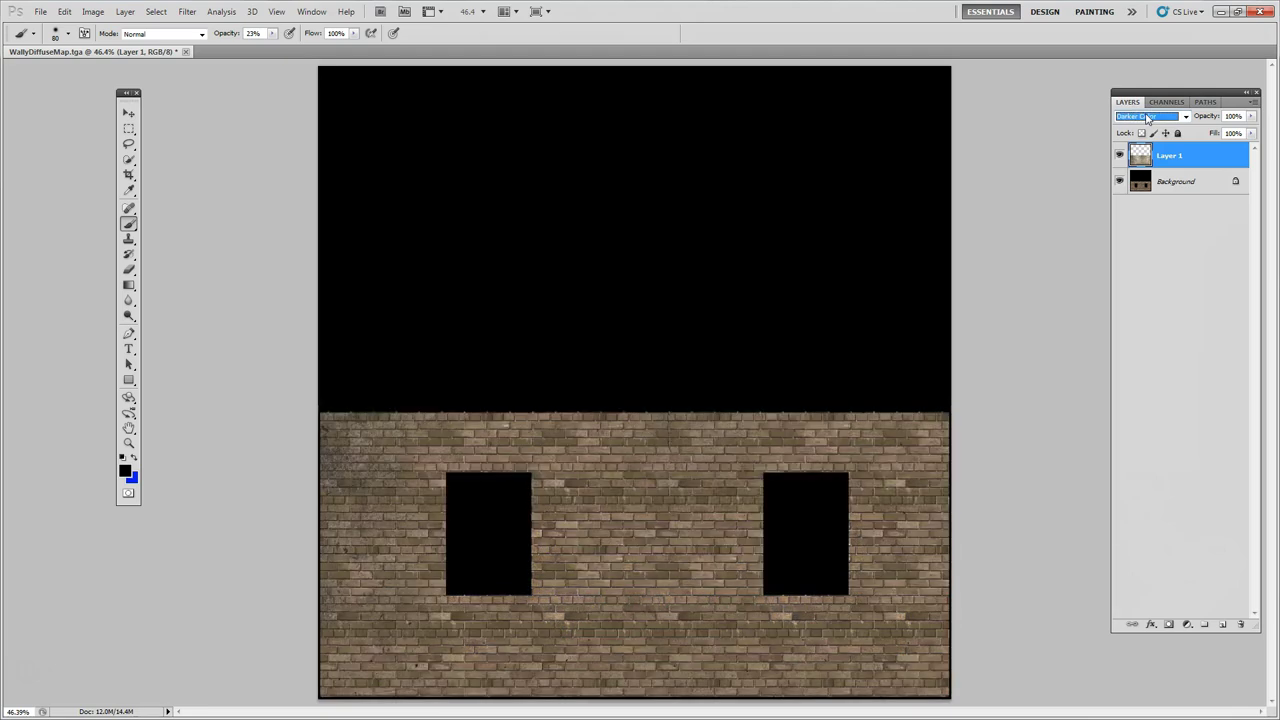
pyautogui.press('Down')
pyautogui.press('Down')
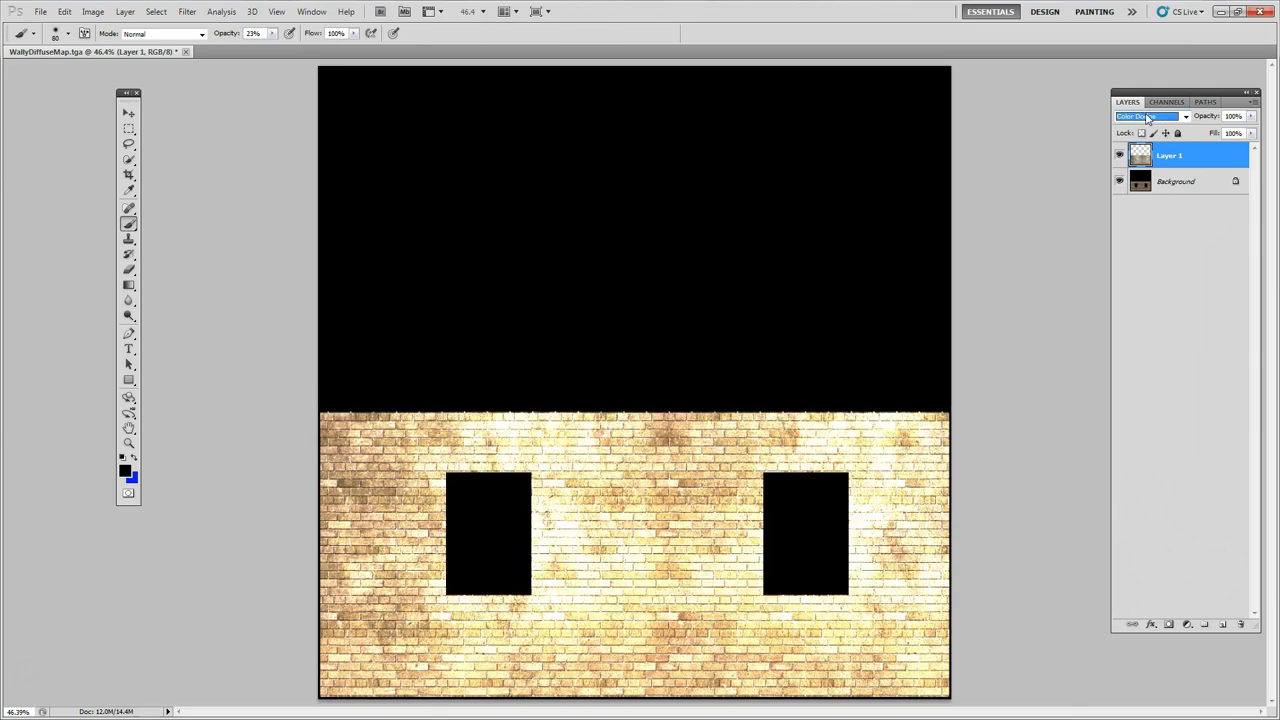
pyautogui.press('Down')
pyautogui.press('Down')
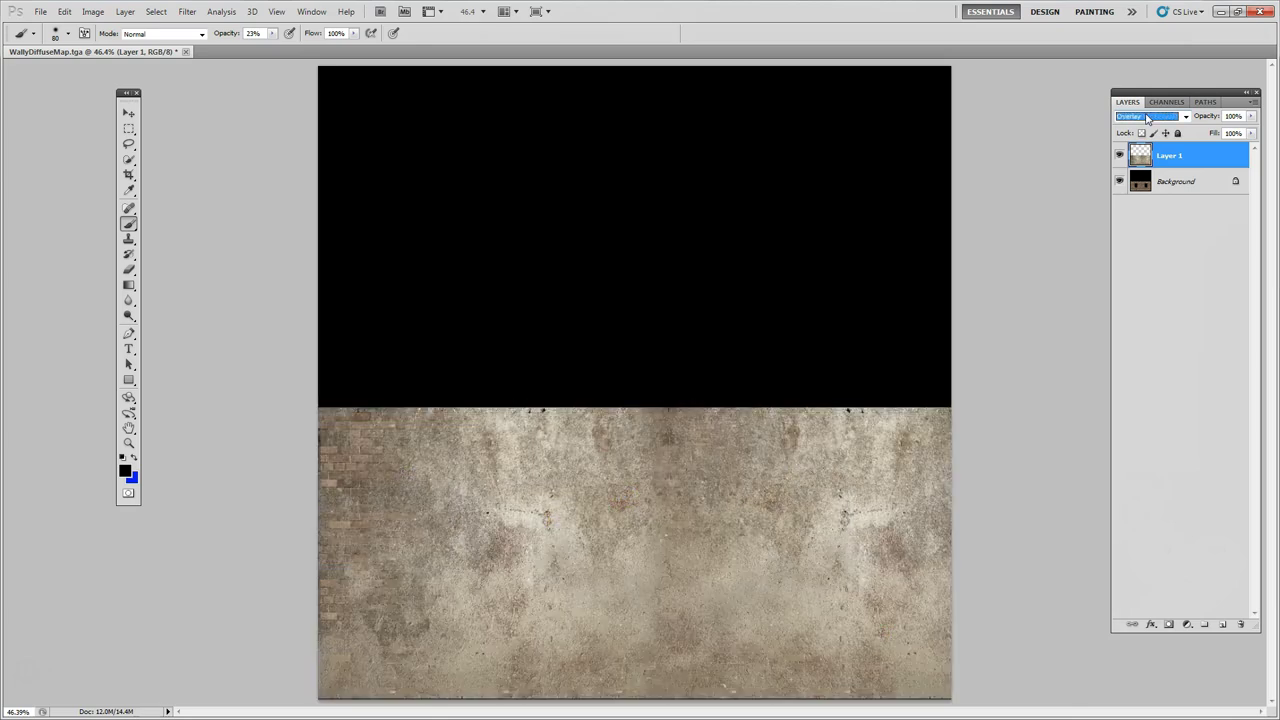
pyautogui.press('Down')
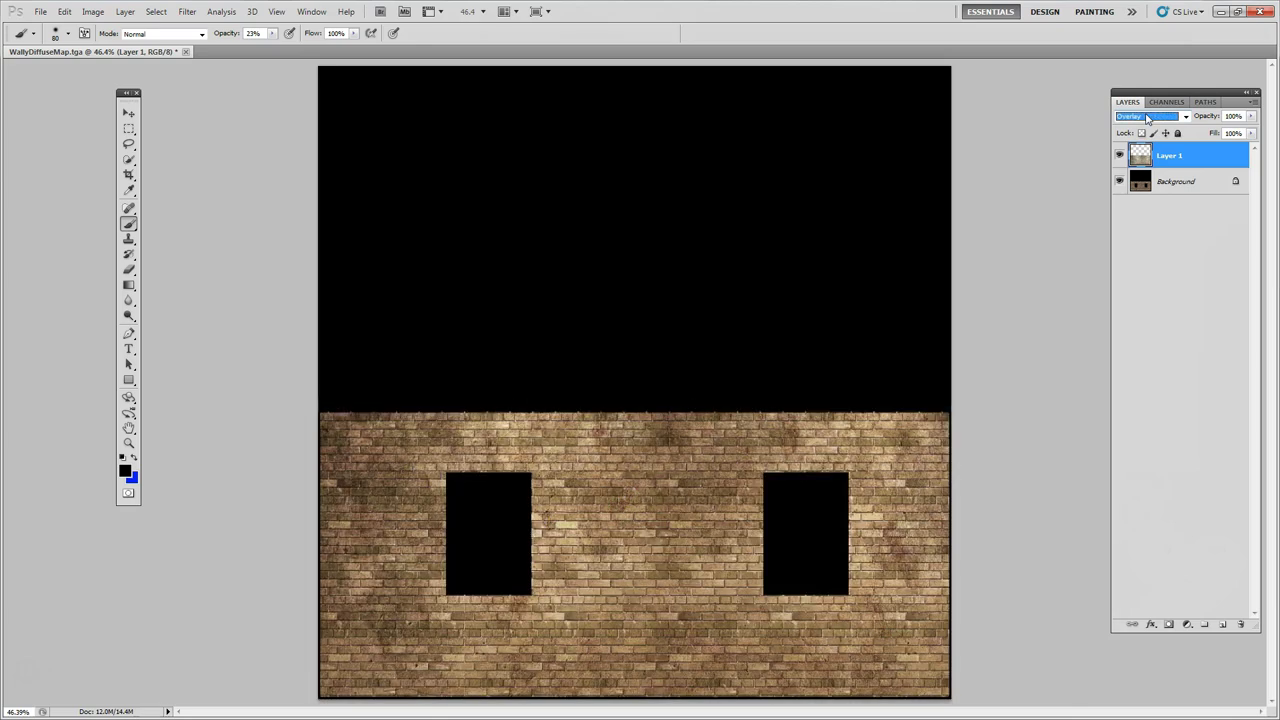
# - Compare the brick wall with the concrete overlay layer hidden and shown, leaving the layer visible
pyautogui.click(1118, 156)
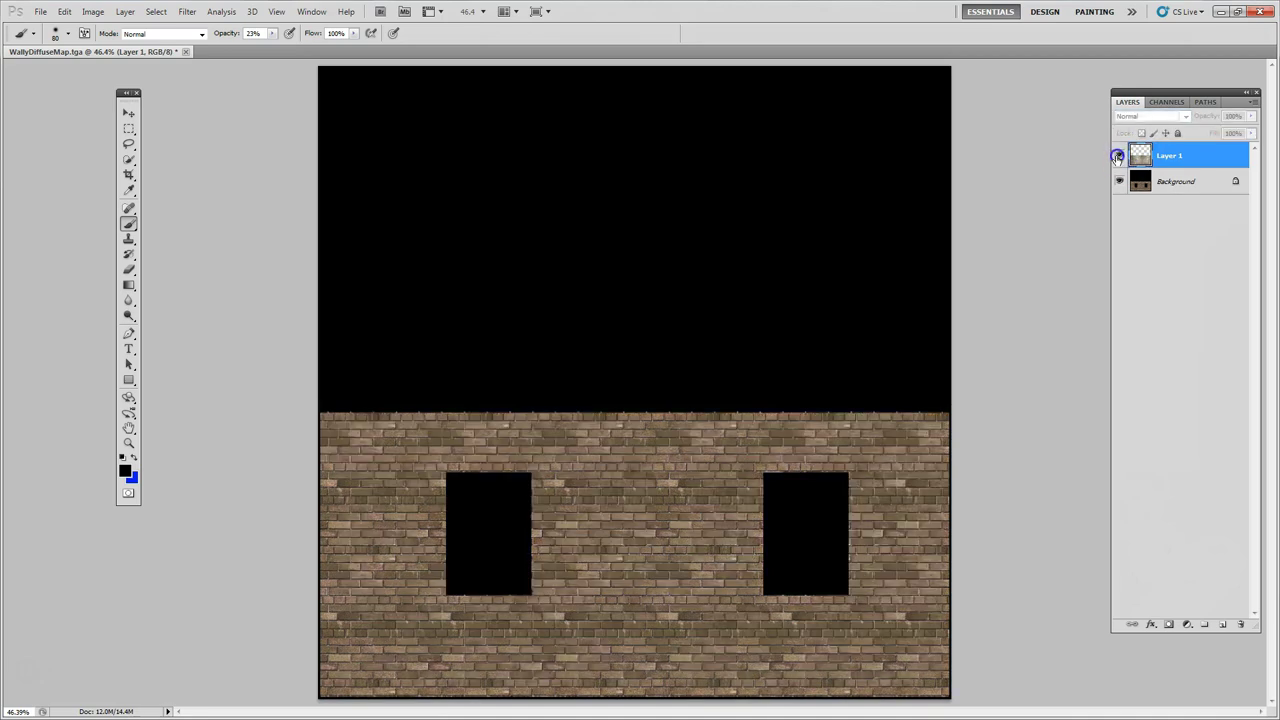
pyautogui.click(1118, 156)
pyautogui.click(1118, 156)
pyautogui.click(1118, 156)
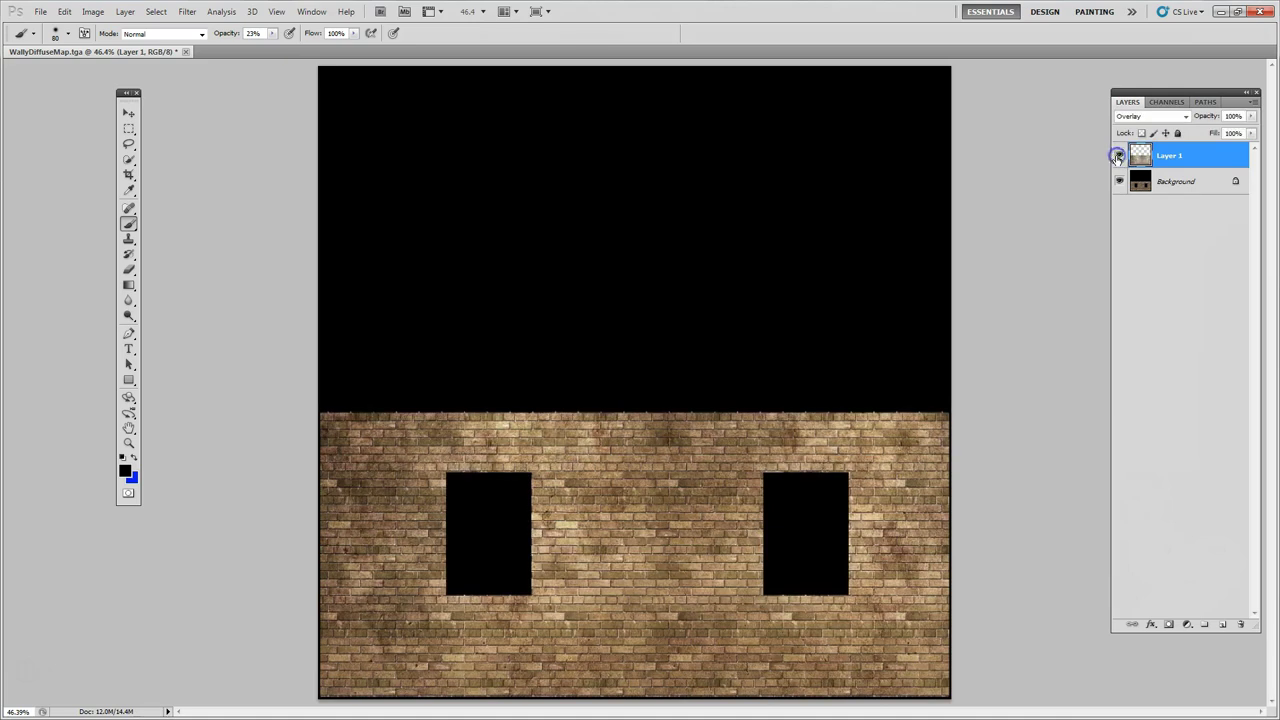
# - Compare the whole brick wall with the concrete overlay layer switched off and on, checking the effect of its opacity
pyautogui.click(1118, 156)
pyautogui.click(1118, 156)
pyautogui.click(1251, 117)
pyautogui.moveTo(1237, 131); pyautogui.dragTo(1235, 131)
pyautogui.click(1158, 271)
pyautogui.click(1118, 156)
pyautogui.click(1118, 156)
pyautogui.click(1118, 156)
pyautogui.click(1118, 156)
pyautogui.click(1118, 156)
pyautogui.click(1118, 156)
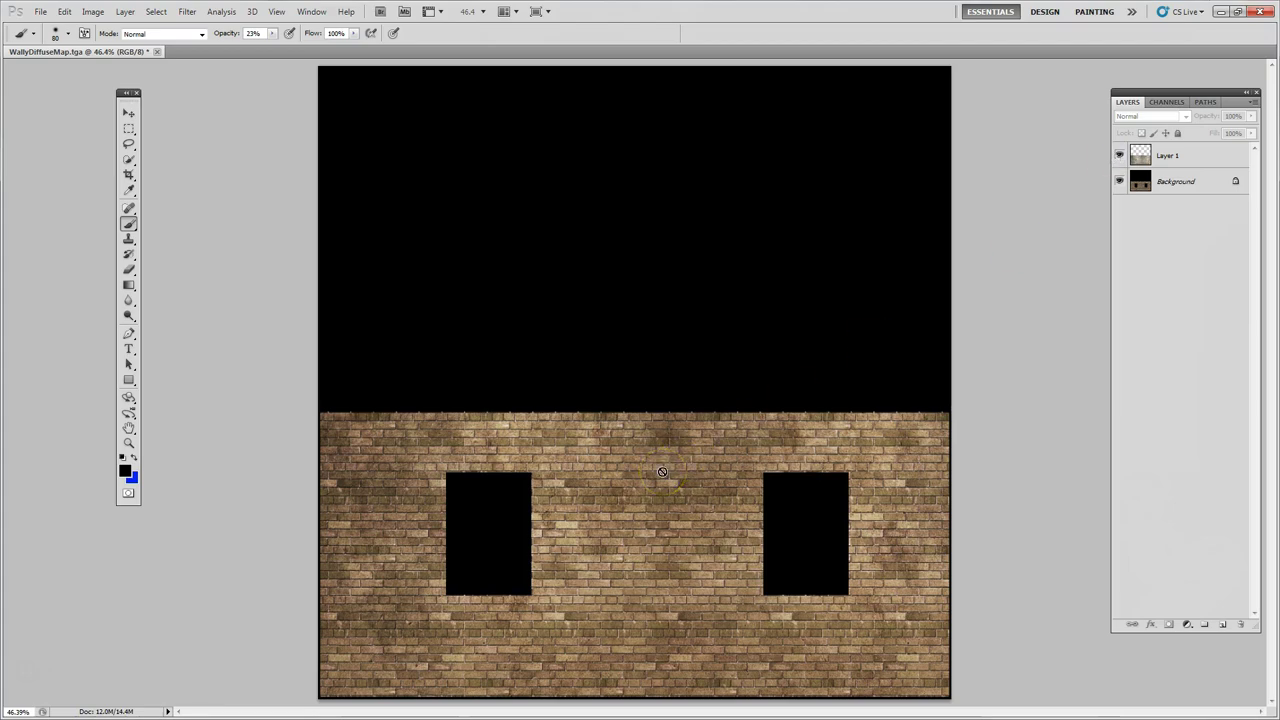
# - Examine the brick detail between the two windows at 100% zoom with the concrete overlay layer hidden and shown
pyautogui.hotkey('ctrl', '1')
pyautogui.moveTo(662, 470); pyautogui.dragTo(609, 425)
pyautogui.moveTo(619, 560); pyautogui.dragTo(621, 582)
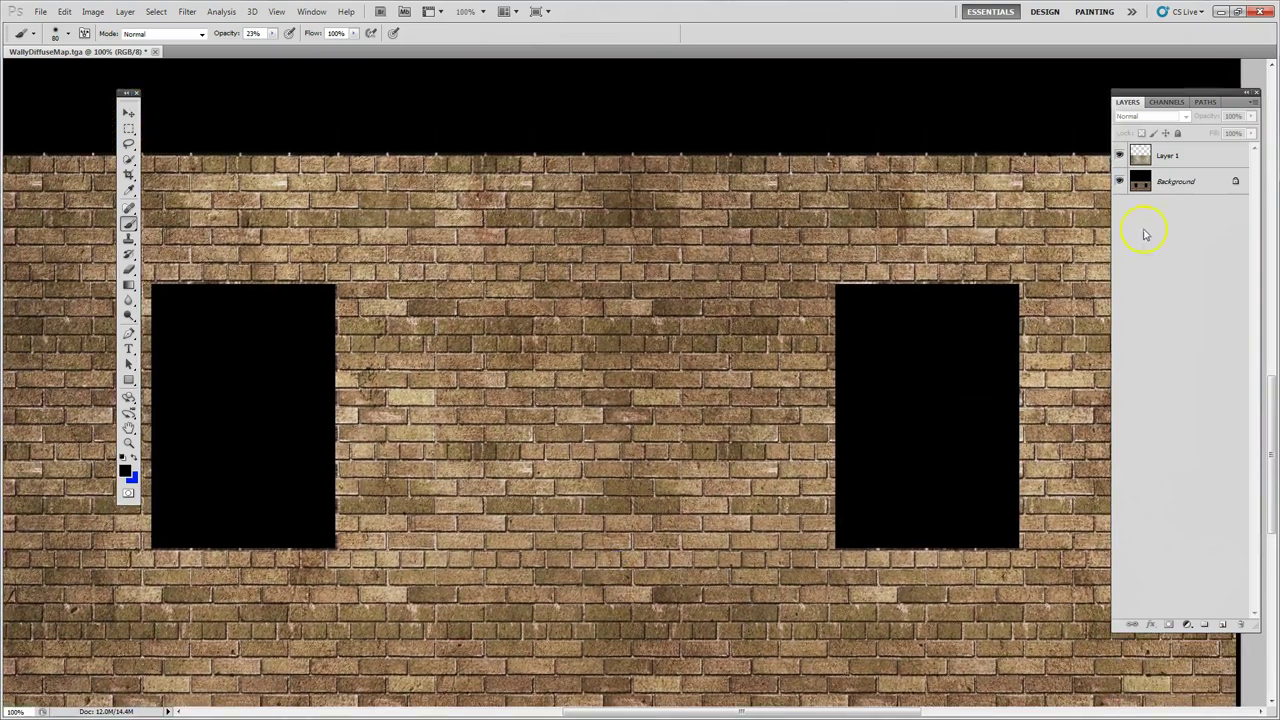
pyautogui.click(1121, 157)
pyautogui.click(1121, 157)
pyautogui.click(1121, 157)
pyautogui.click(1121, 157)
pyautogui.click(1119, 156)
pyautogui.click(1119, 156)
pyautogui.click(1119, 156)
pyautogui.click(1119, 156)
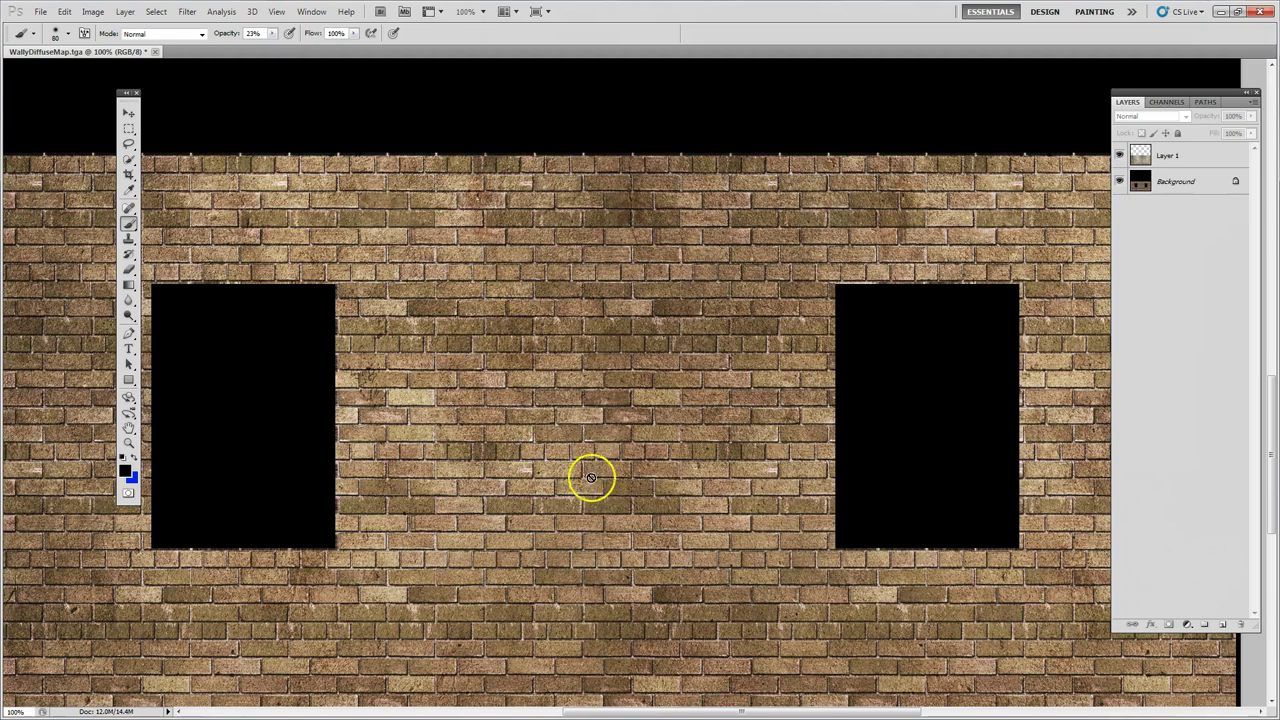
pyautogui.hotkey('ctrl', '0')
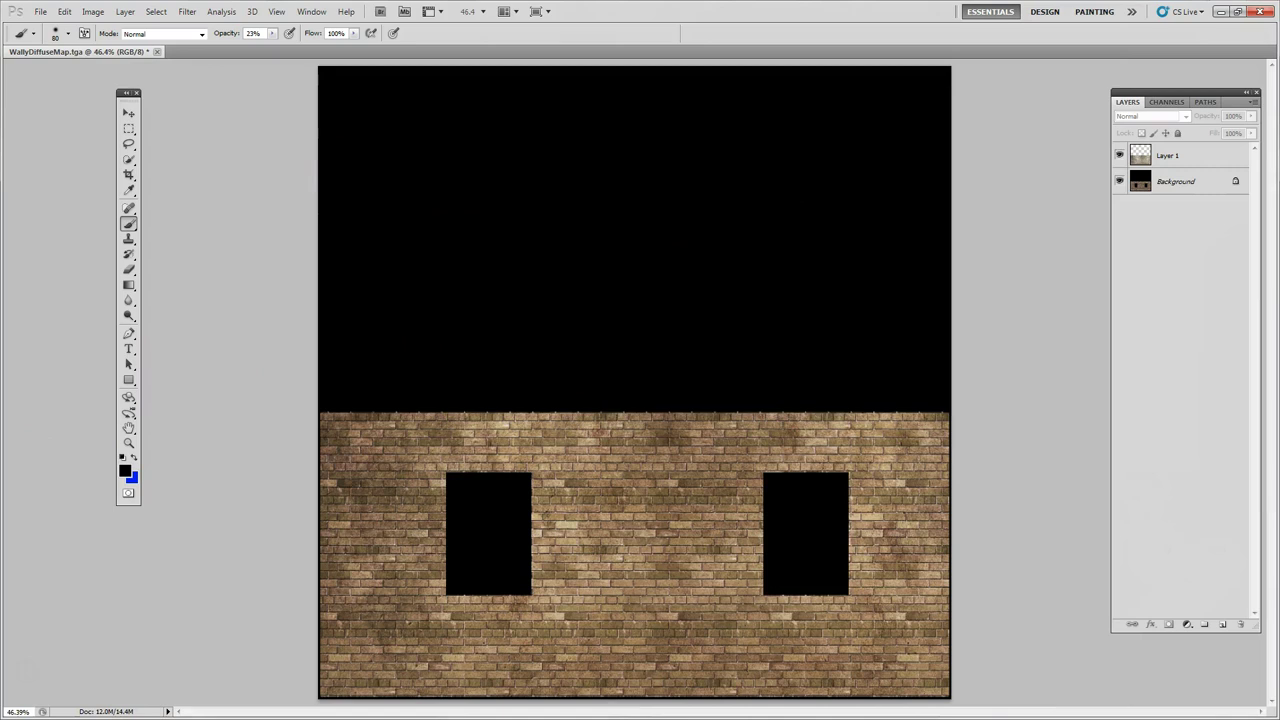
# - Switch to the browser and copy the streaked grey concrete image crop_concrete-035.jpg
pyautogui.hotkey('alt', 'Tab')
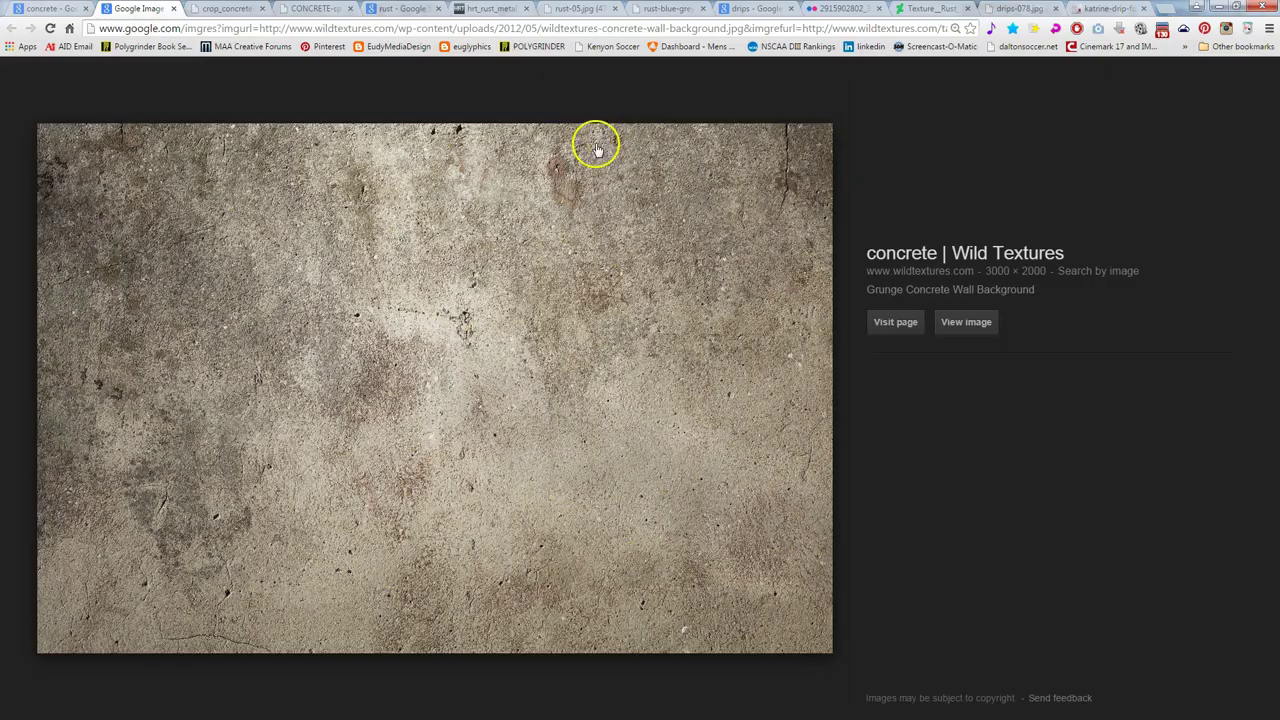
pyautogui.click(232, 9)
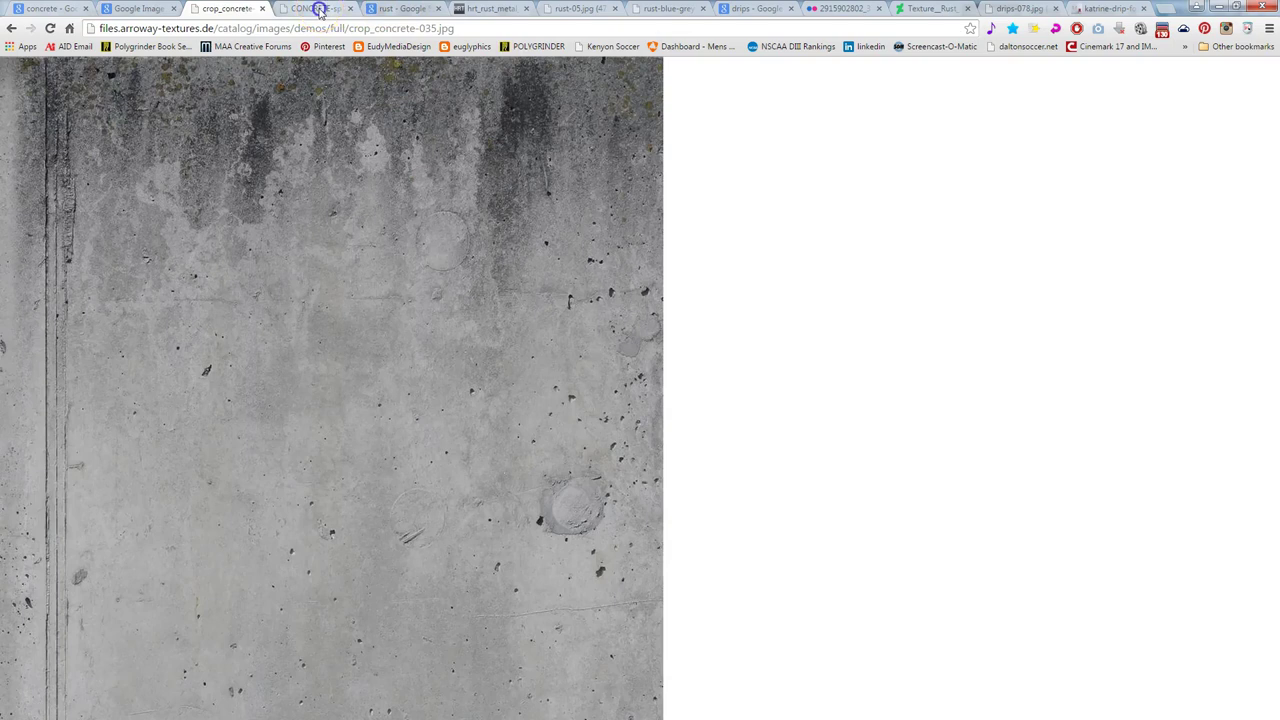
pyautogui.click(318, 9)
pyautogui.click(226, 8)
pyautogui.rightClick(344, 248)
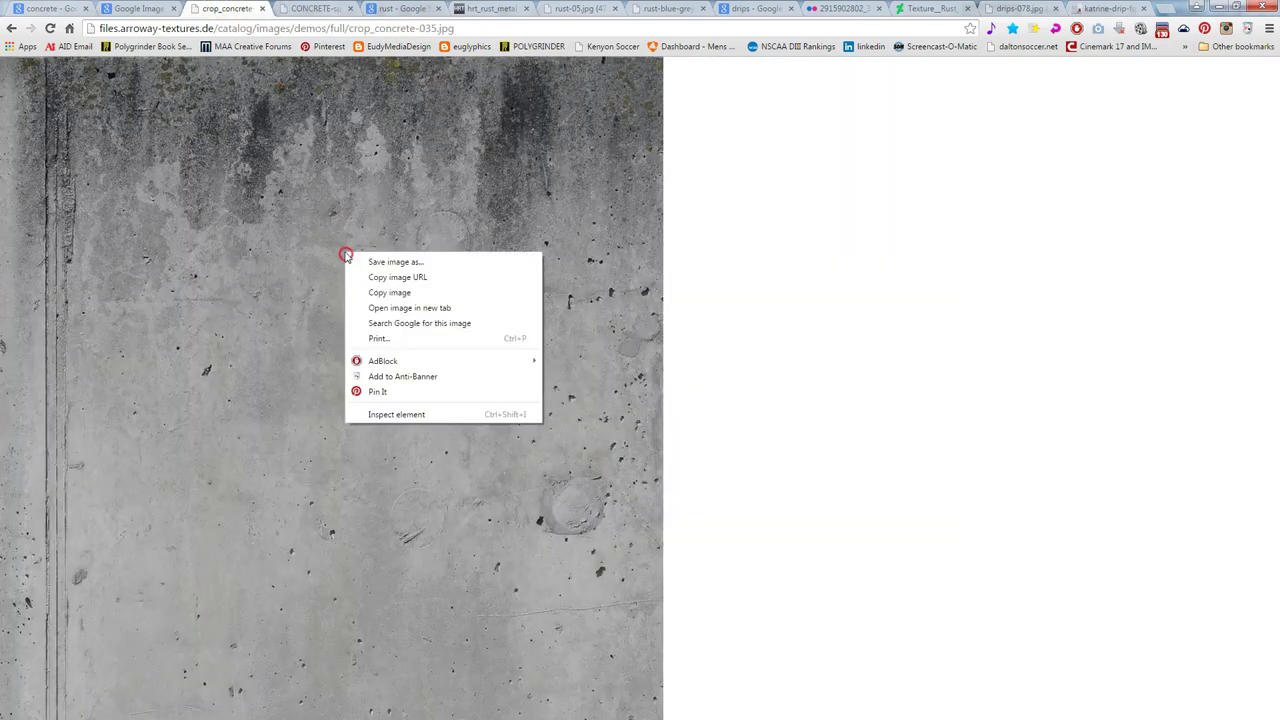
pyautogui.click(384, 289)
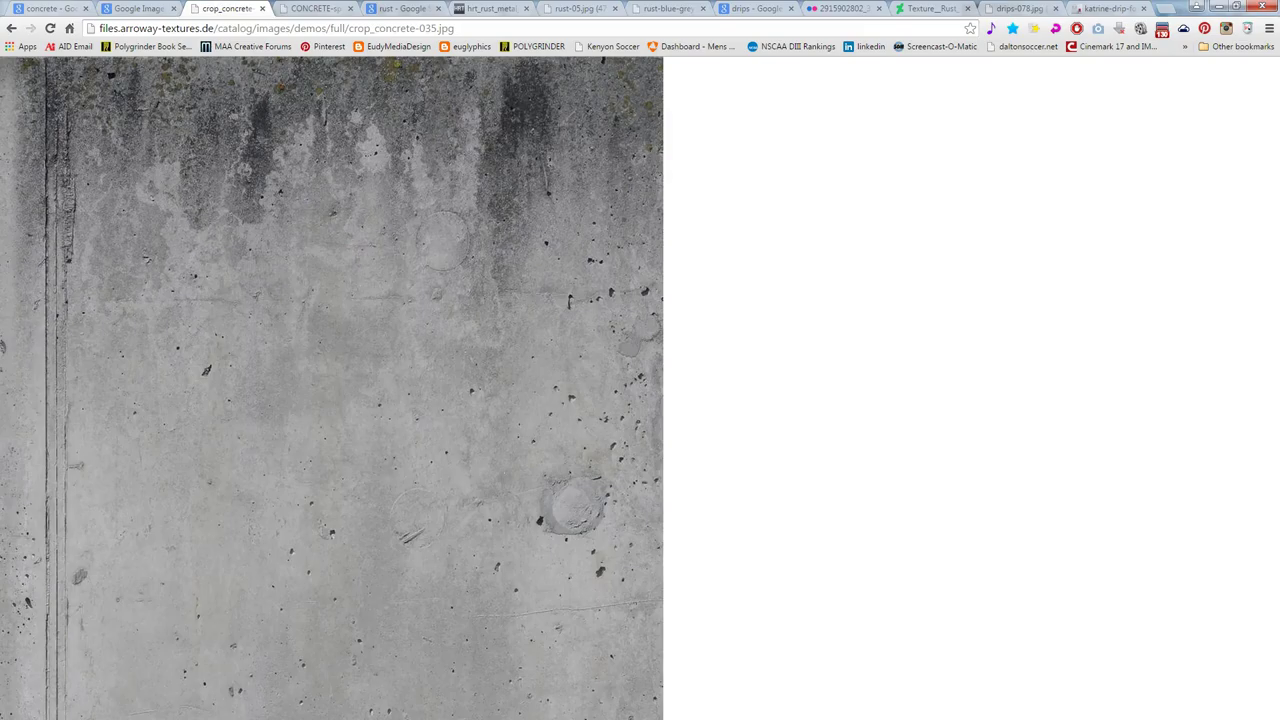
# - Return to Photoshop, paste the streaked concrete as a new layer, and place it over the left part of the brick wall
pyautogui.hotkey('alt', 'Tab')
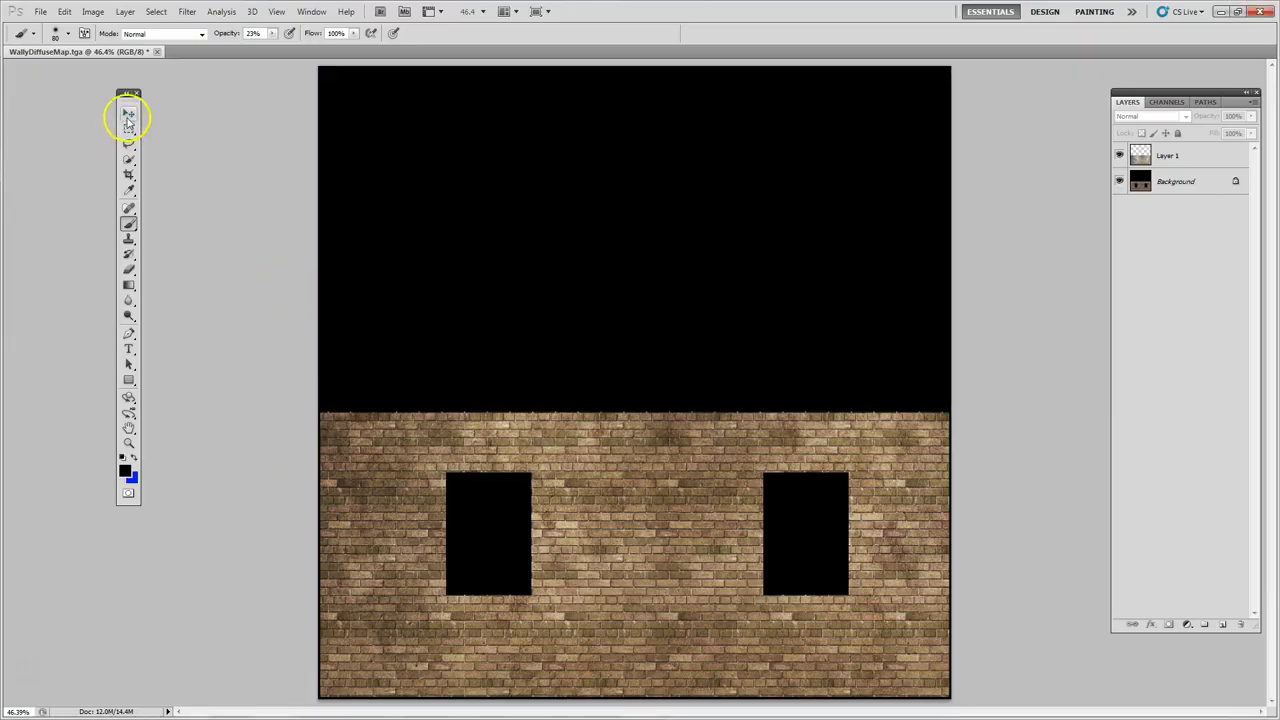
pyautogui.click(128, 115)
pyautogui.hotkey('ctrl', 'v')
pyautogui.moveTo(629, 380); pyautogui.dragTo(483, 527)
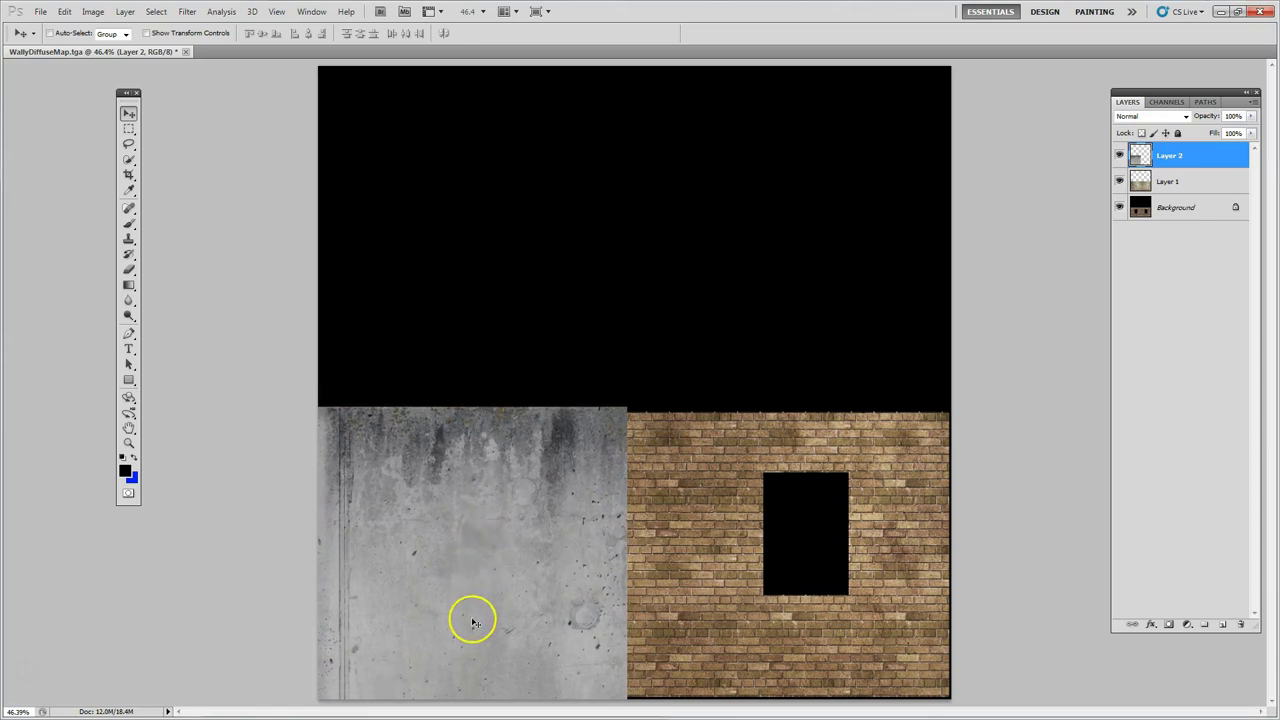
# - Scale the streaked concrete to the height of the brick wall and place two copies beside it to cover the full width
pyautogui.hotkey('ctrl', 't')
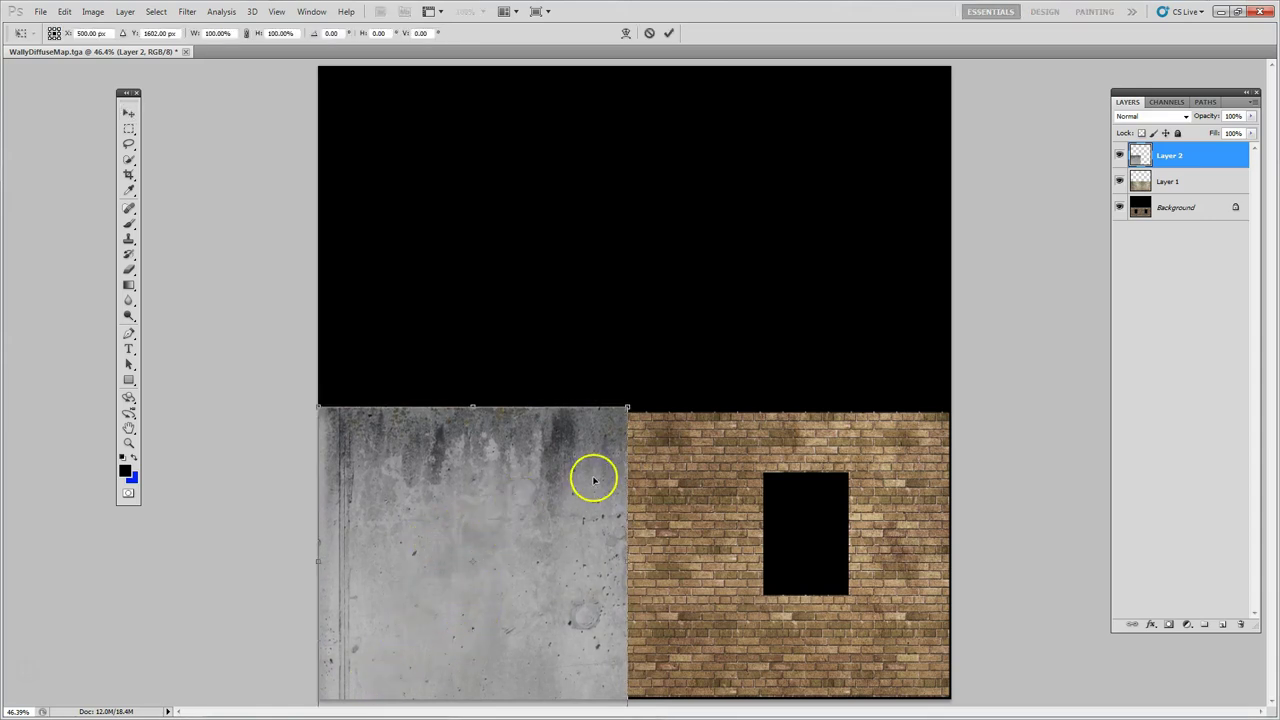
pyautogui.moveTo(622, 406); pyautogui.dragTo(597, 434)
pyautogui.moveTo(483, 500)
pyautogui.mouseDown()
pyautogui.moveTo(503, 477)
pyautogui.moveTo(487, 487)
pyautogui.mouseUp()
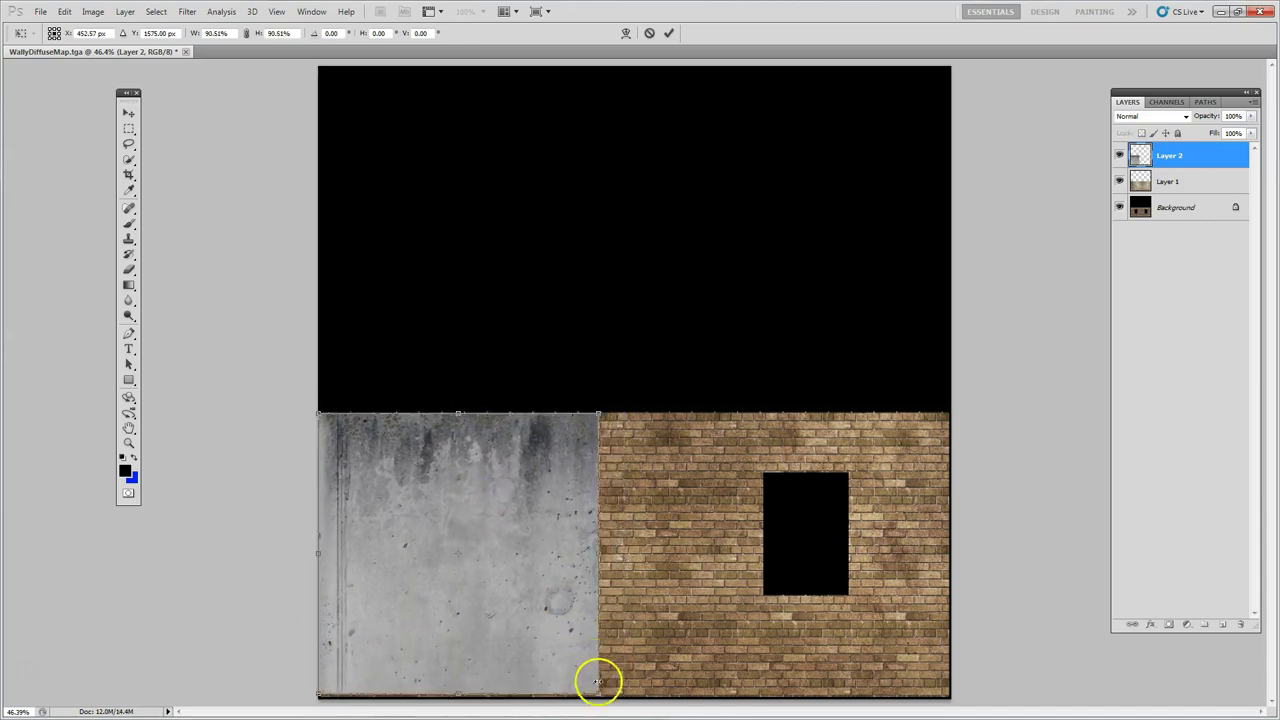
pyautogui.moveTo(597, 693); pyautogui.dragTo(598, 700)
pyautogui.doubleClick(541, 614)
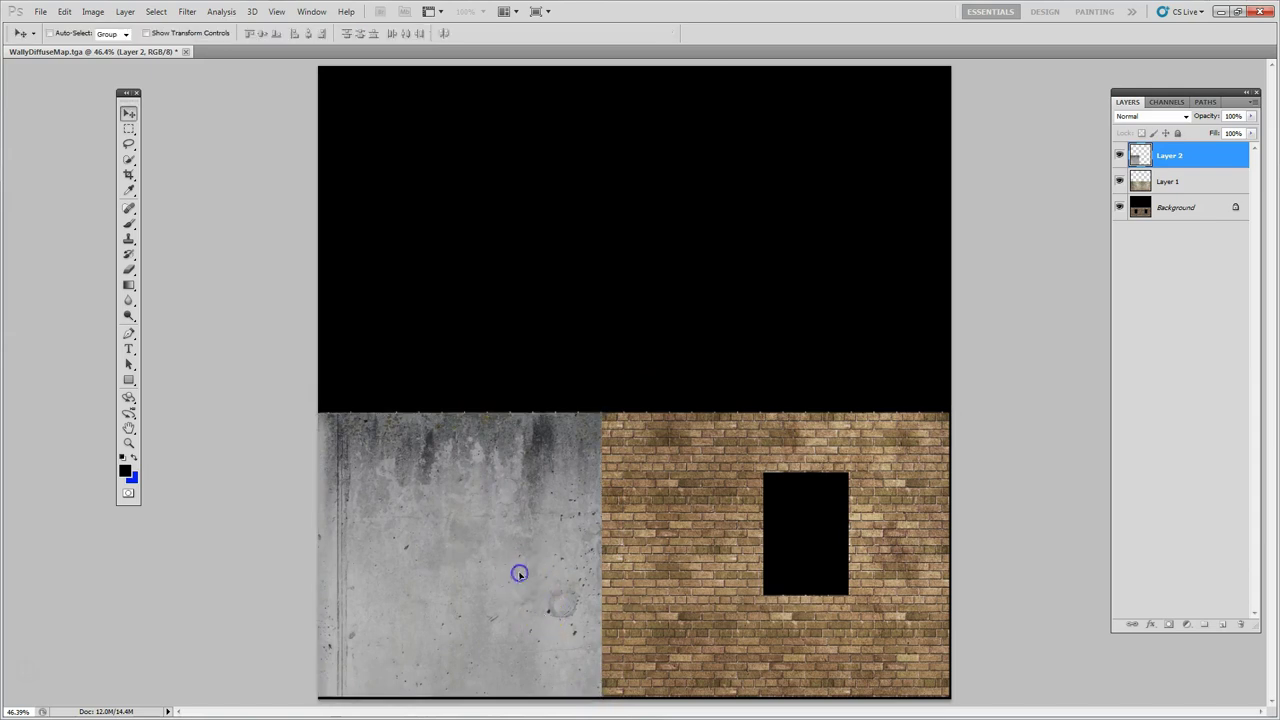
pyautogui.moveTo(428, 561); pyautogui.dragTo(845, 541)
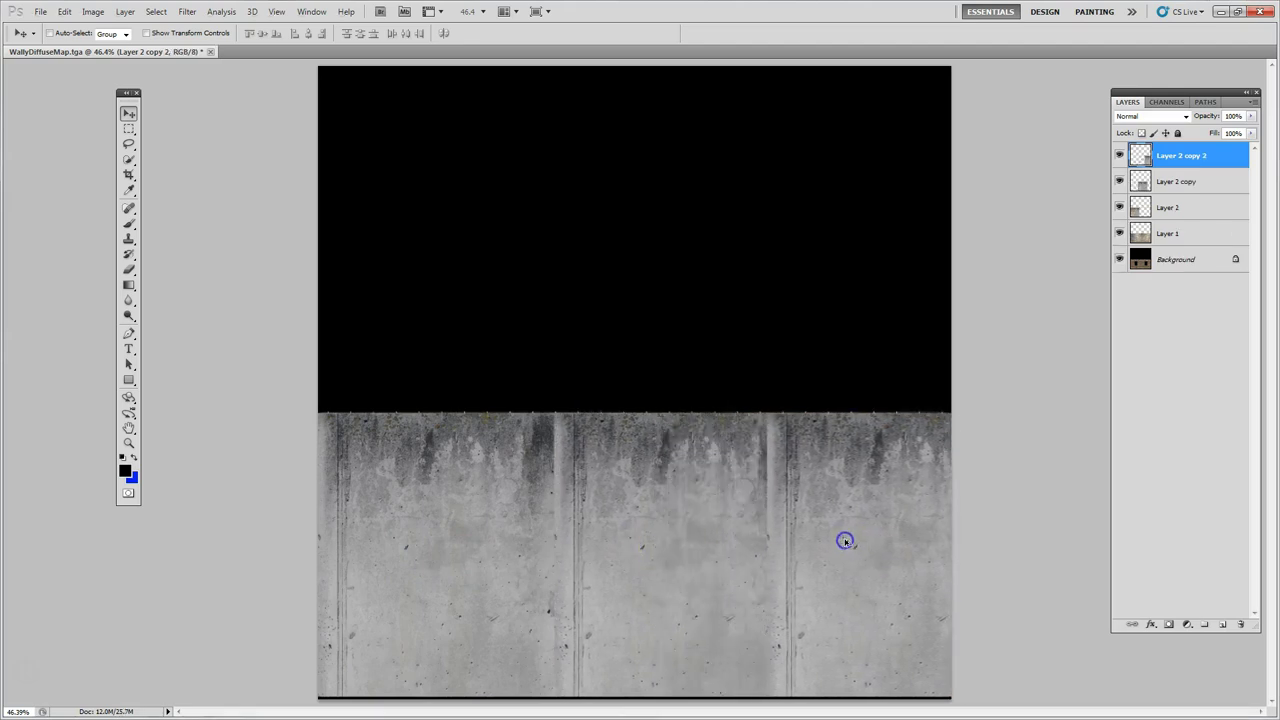
# - Add a layer mask to Layer 2 copy and paint black at 23% opacity along its left seam to blend it
pyautogui.click(1165, 181)
pyautogui.click(1169, 625)
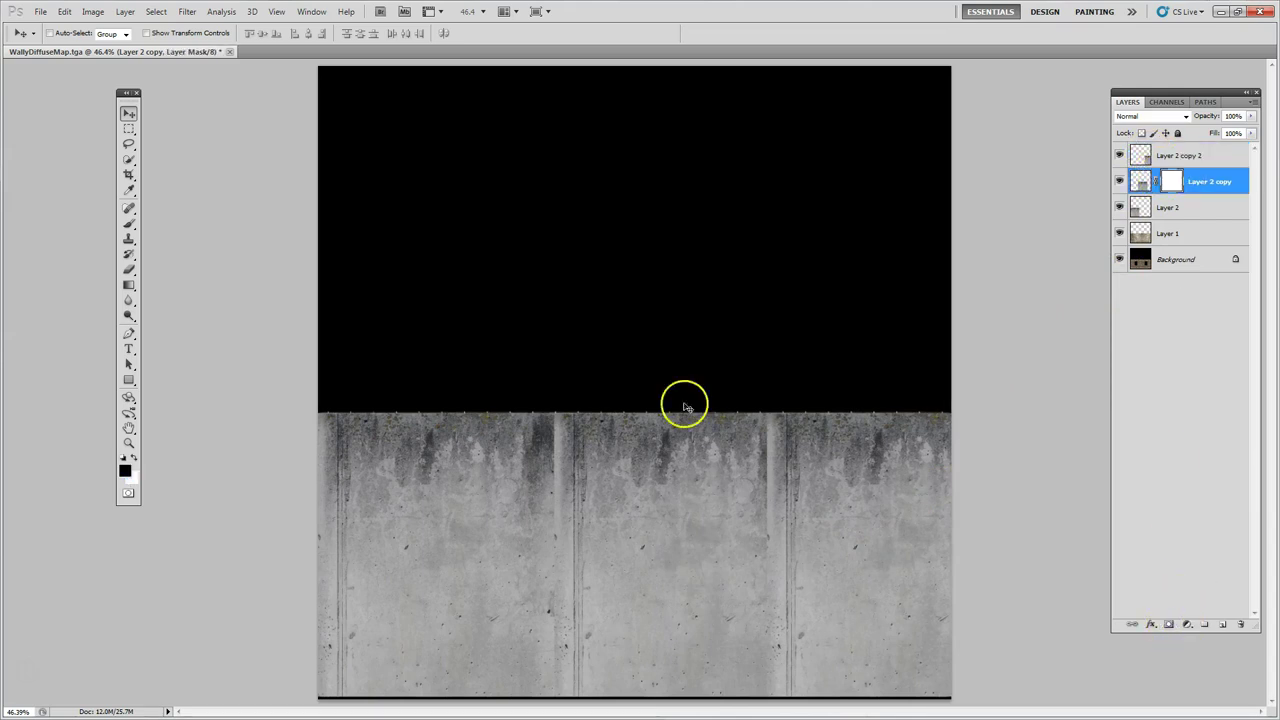
pyautogui.click(128, 222)
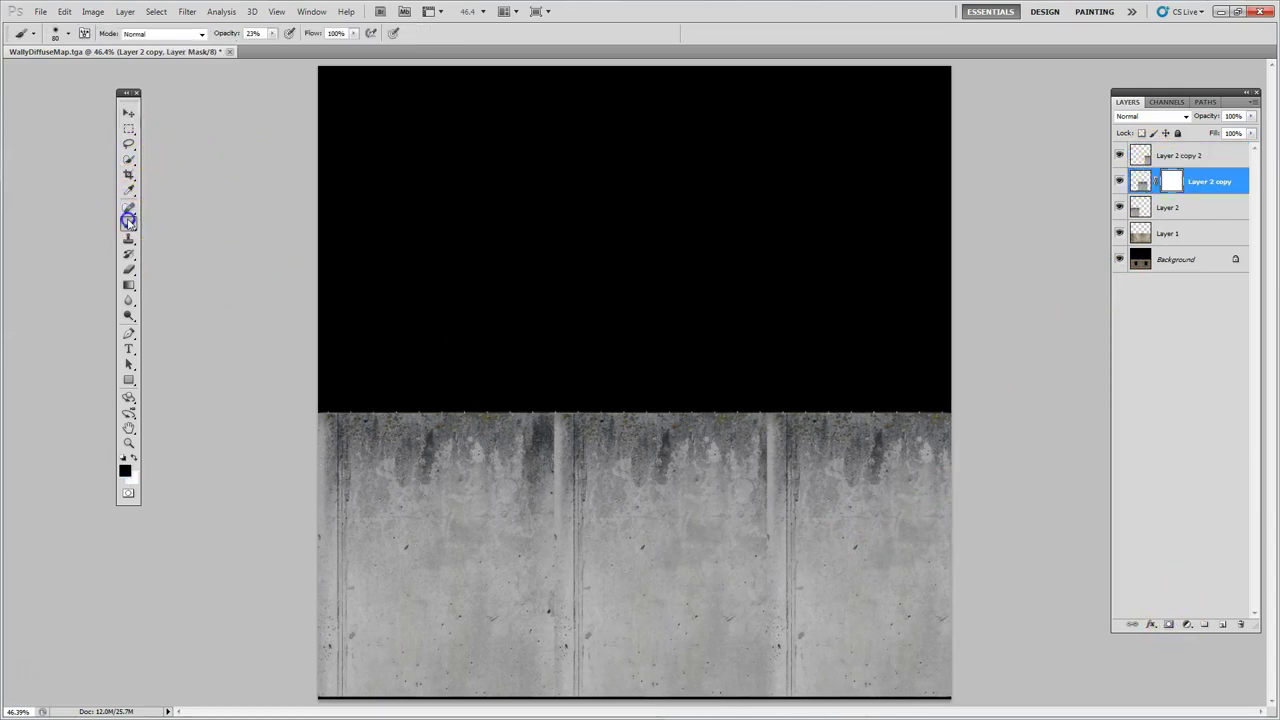
pyautogui.moveTo(557, 425); pyautogui.dragTo(559, 651)
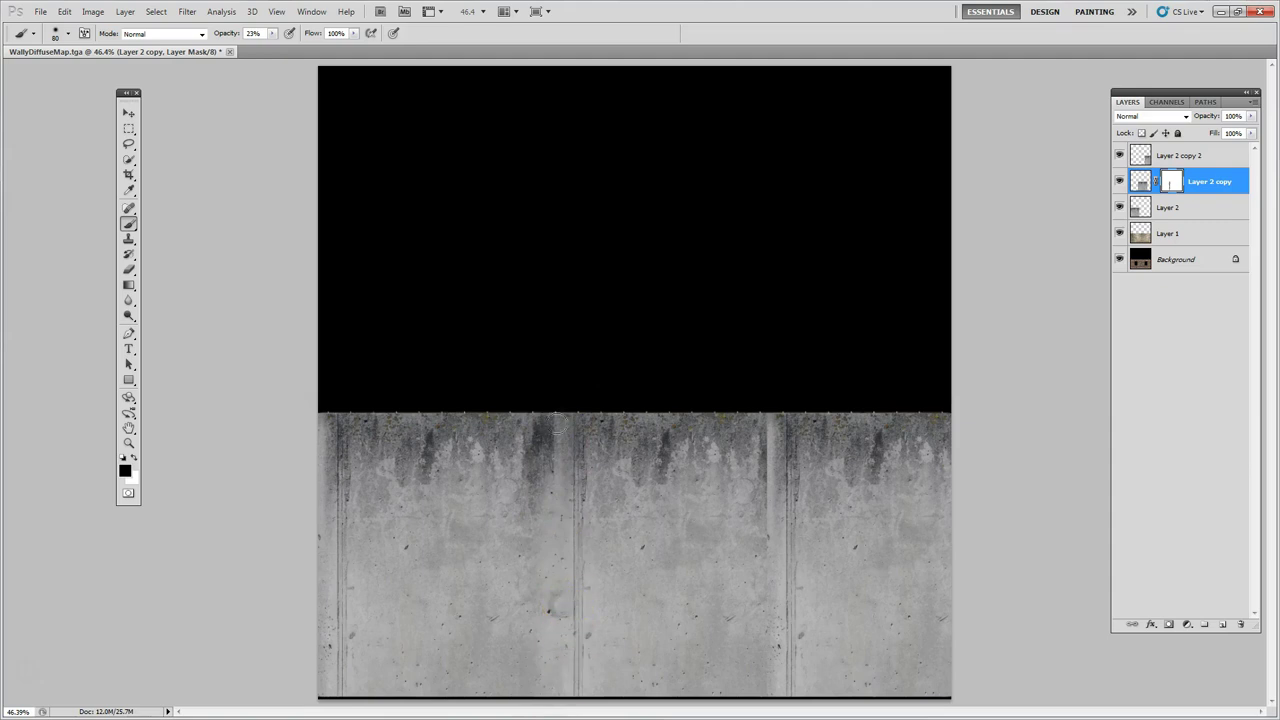
# - Add a layer mask to Layer 2 copy 2 and paint along its left seam with the 23% black brush to blend it
pyautogui.click(1167, 157)
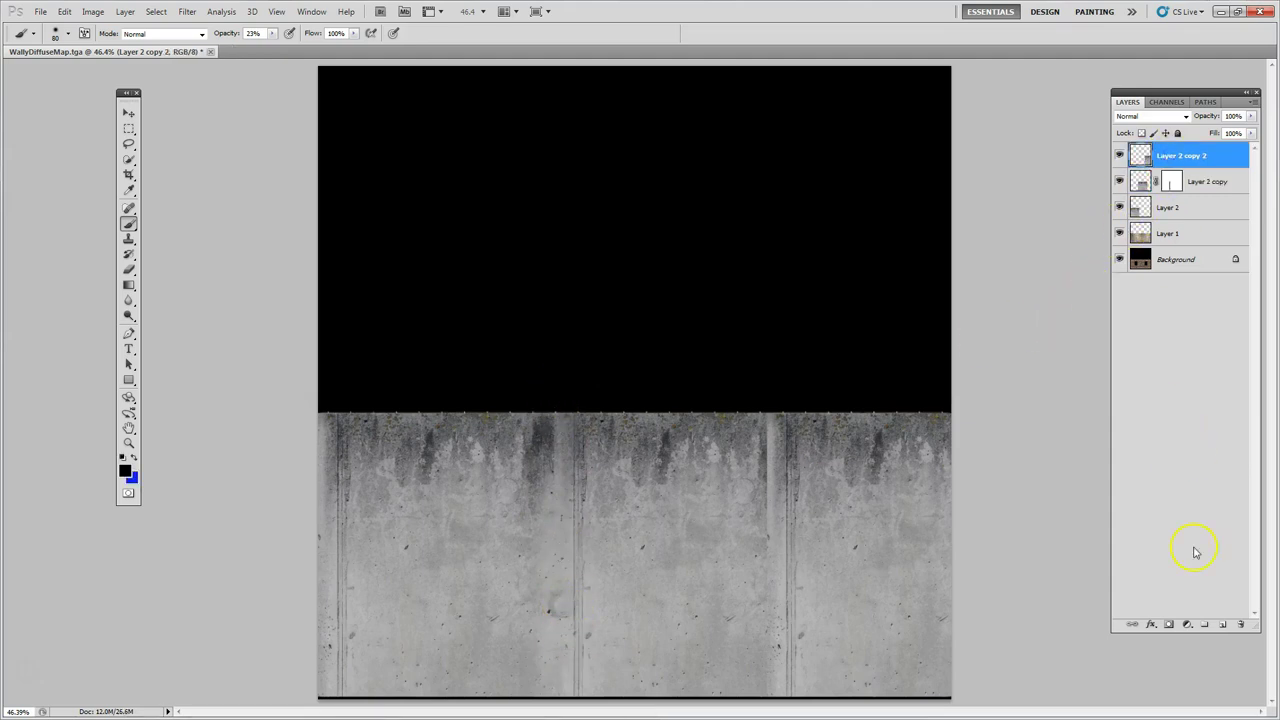
pyautogui.click(1167, 626)
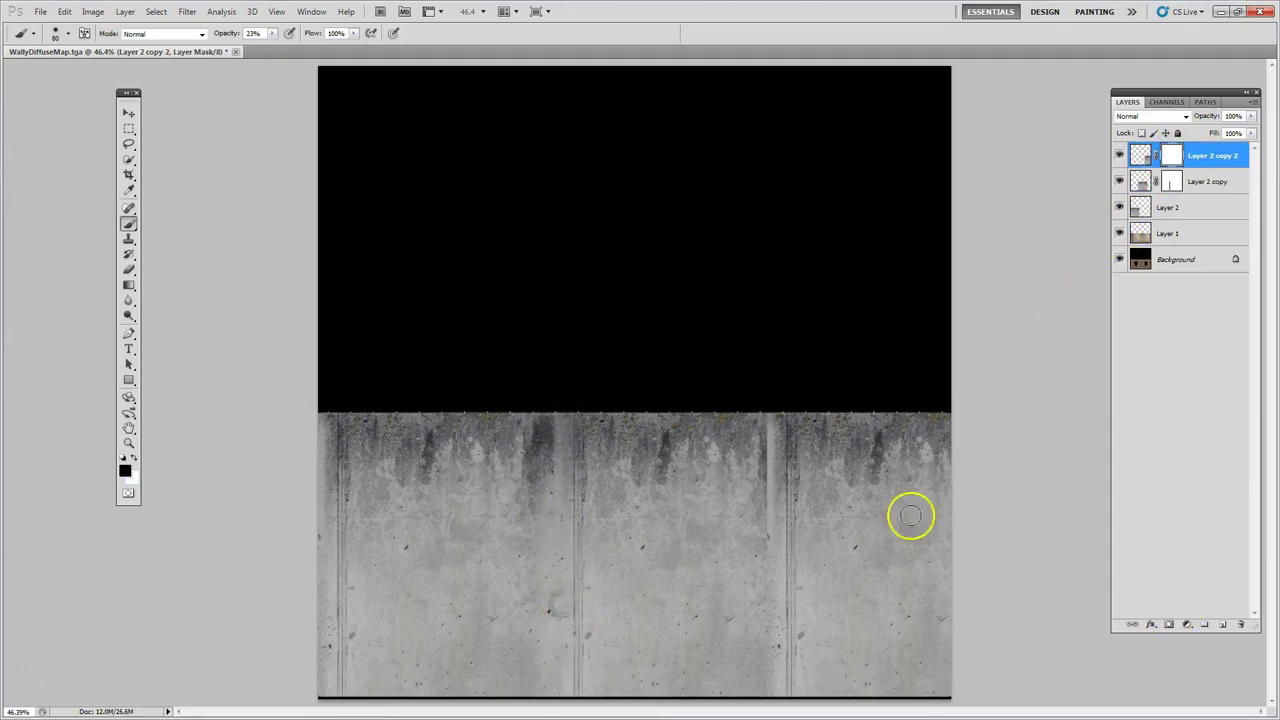
pyautogui.moveTo(761, 581)
pyautogui.mouseDown()
pyautogui.moveTo(762, 442)
pyautogui.moveTo(764, 611)
pyautogui.moveTo(772, 643)
pyautogui.moveTo(773, 547)
pyautogui.moveTo(790, 655)
pyautogui.mouseUp()
pyautogui.moveTo(766, 434); pyautogui.dragTo(780, 526)
pyautogui.click(771, 428)
pyautogui.moveTo(585, 481)
pyautogui.mouseDown()
pyautogui.moveTo(564, 561)
pyautogui.moveTo(657, 588)
pyautogui.moveTo(840, 584)
pyautogui.mouseUp()
pyautogui.moveTo(1187, 167); pyautogui.dragTo(1206, 183)
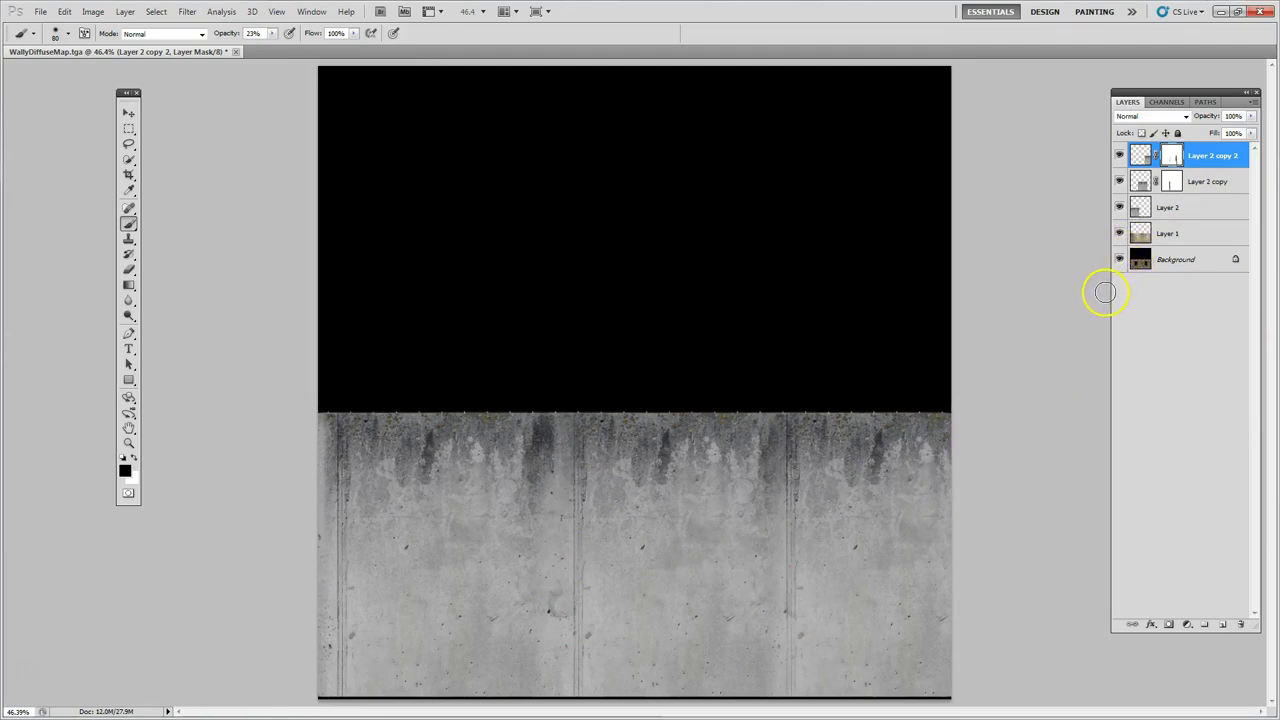
pyautogui.hotkey('ctrl', 'e')
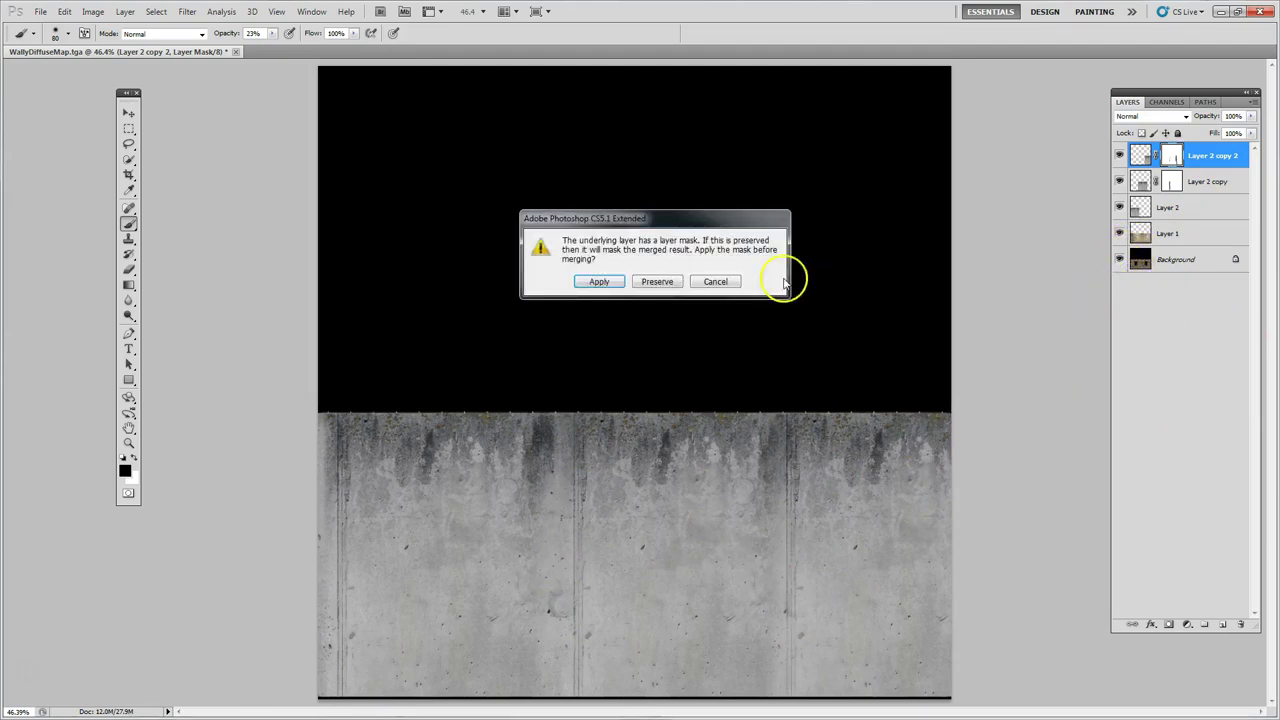
pyautogui.click(710, 282)
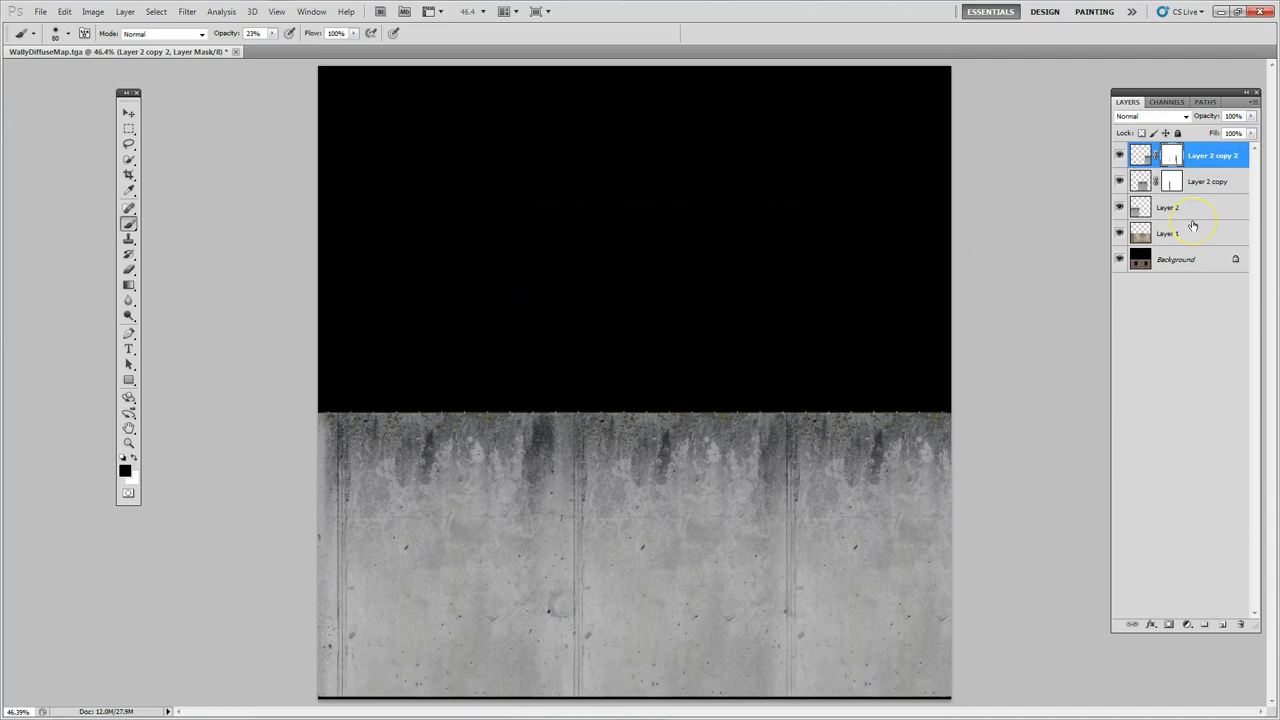
pyautogui.hotkey('ctrl', 'e')
pyautogui.click(859, 271)
pyautogui.click(712, 283)
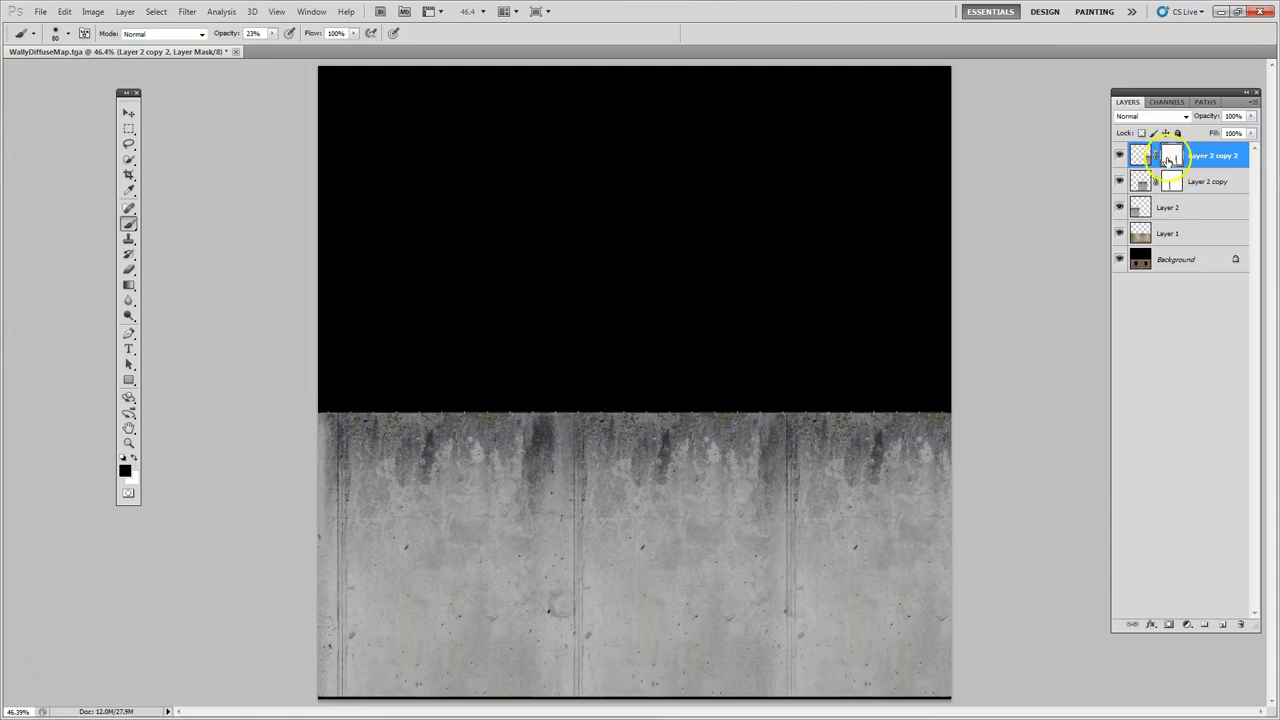
# - Apply the layer masks on both concrete copies and merge the copies down into Layer 2
pyautogui.rightClick(1168, 160)
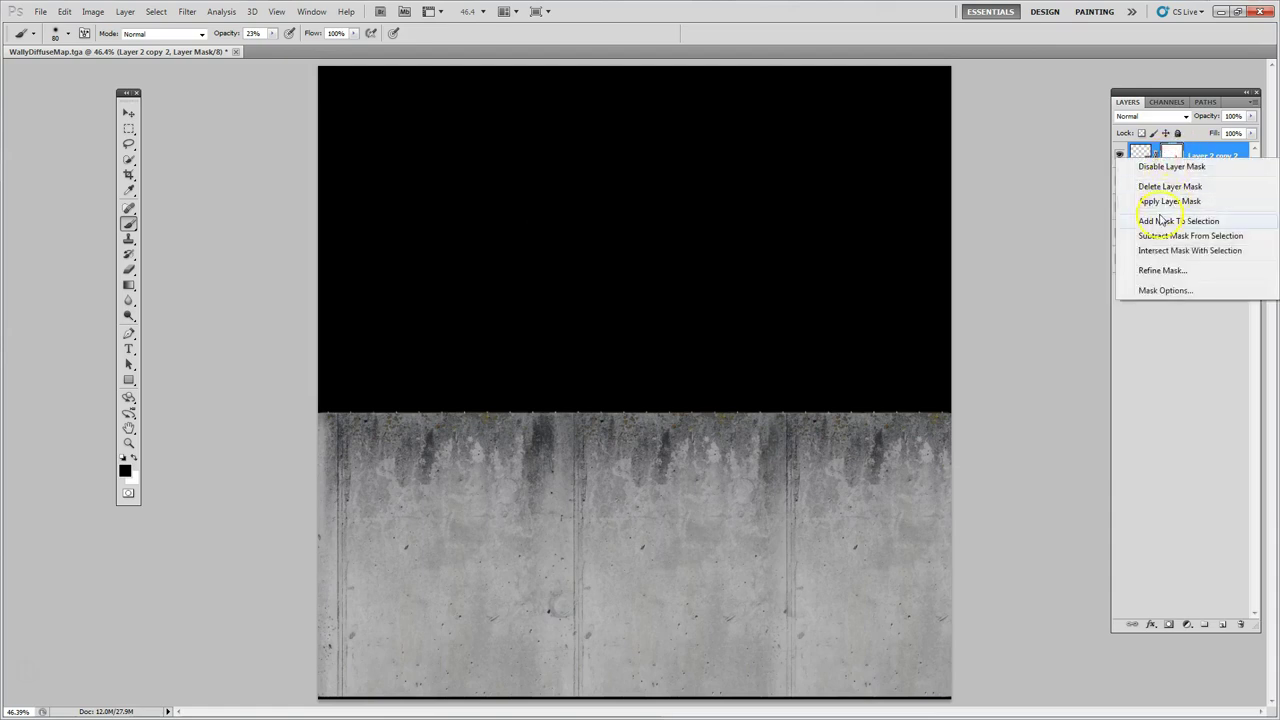
pyautogui.click(1162, 202)
pyautogui.rightClick(1168, 182)
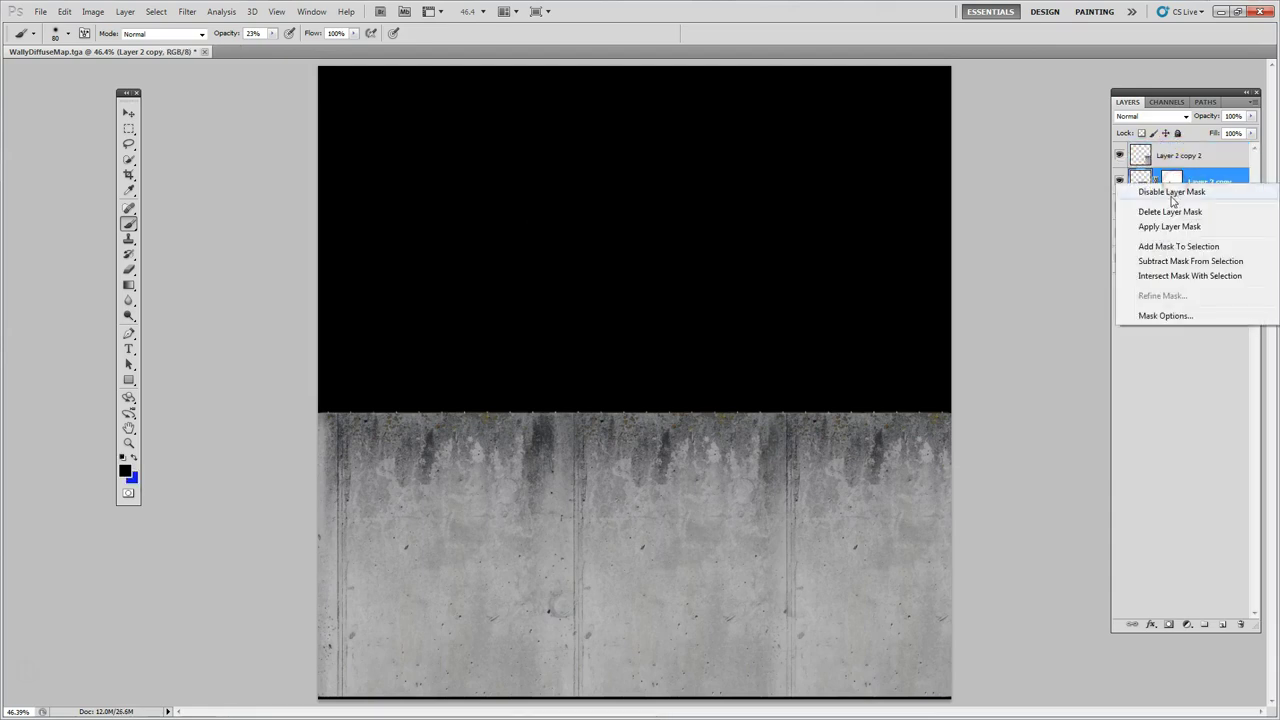
pyautogui.click(1165, 227)
pyautogui.click(1176, 156)
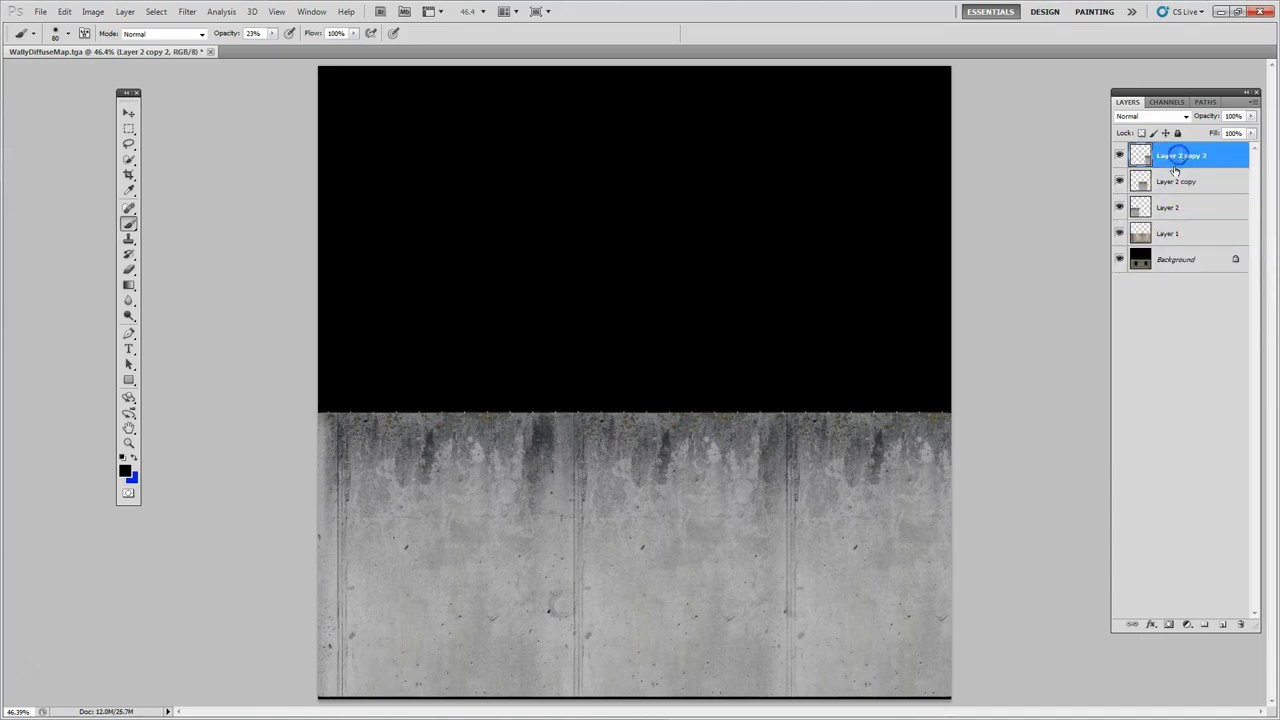
pyautogui.hotkey('ctrl', 'e')
pyautogui.hotkey('ctrl', 'e')
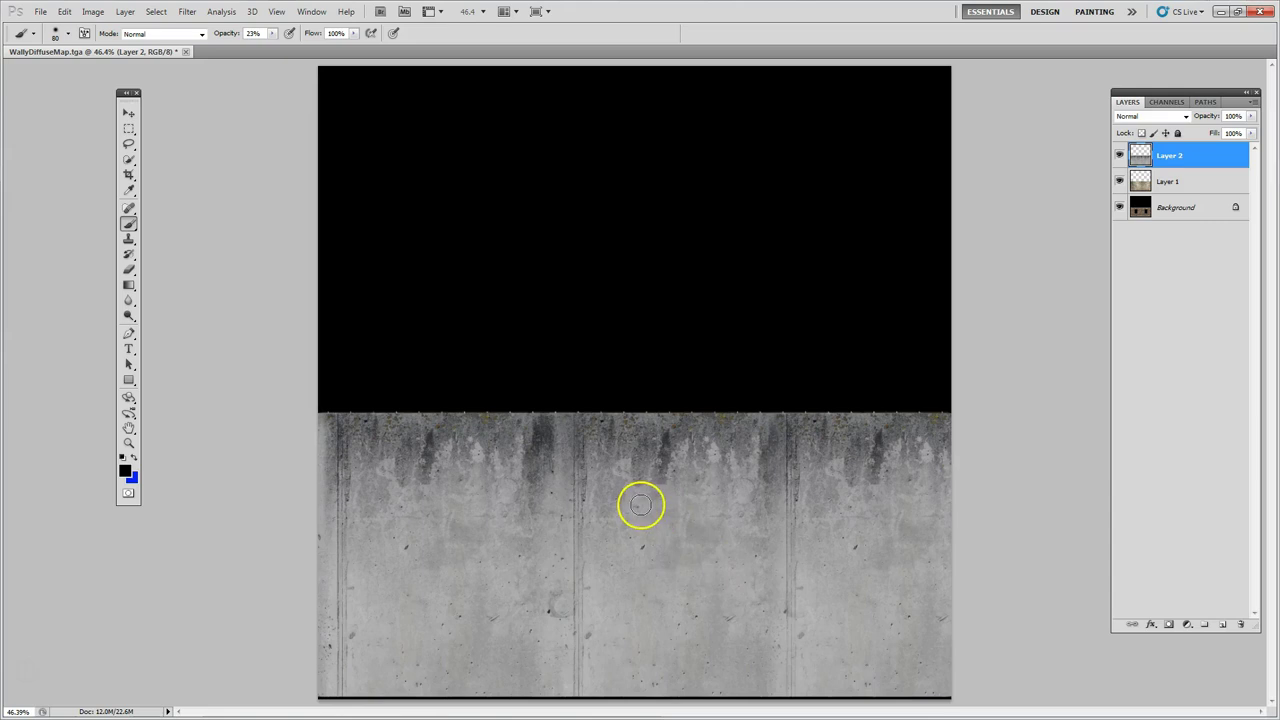
# - Cover the left and middle vertical grooves below the dark streaks with cloned concrete, using a 125 px Clone Stamp
pyautogui.click(129, 238)
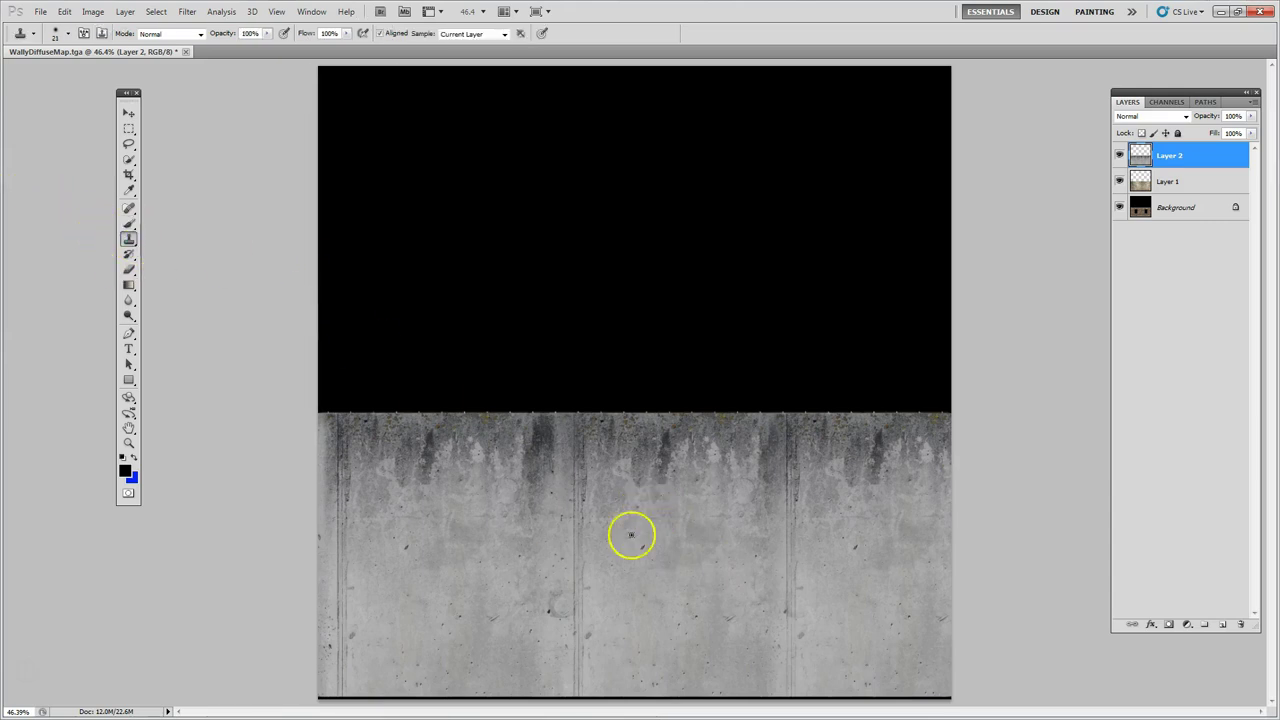
pyautogui.keyDown('alt'); pyautogui.click(594, 485); pyautogui.keyUp('alt')
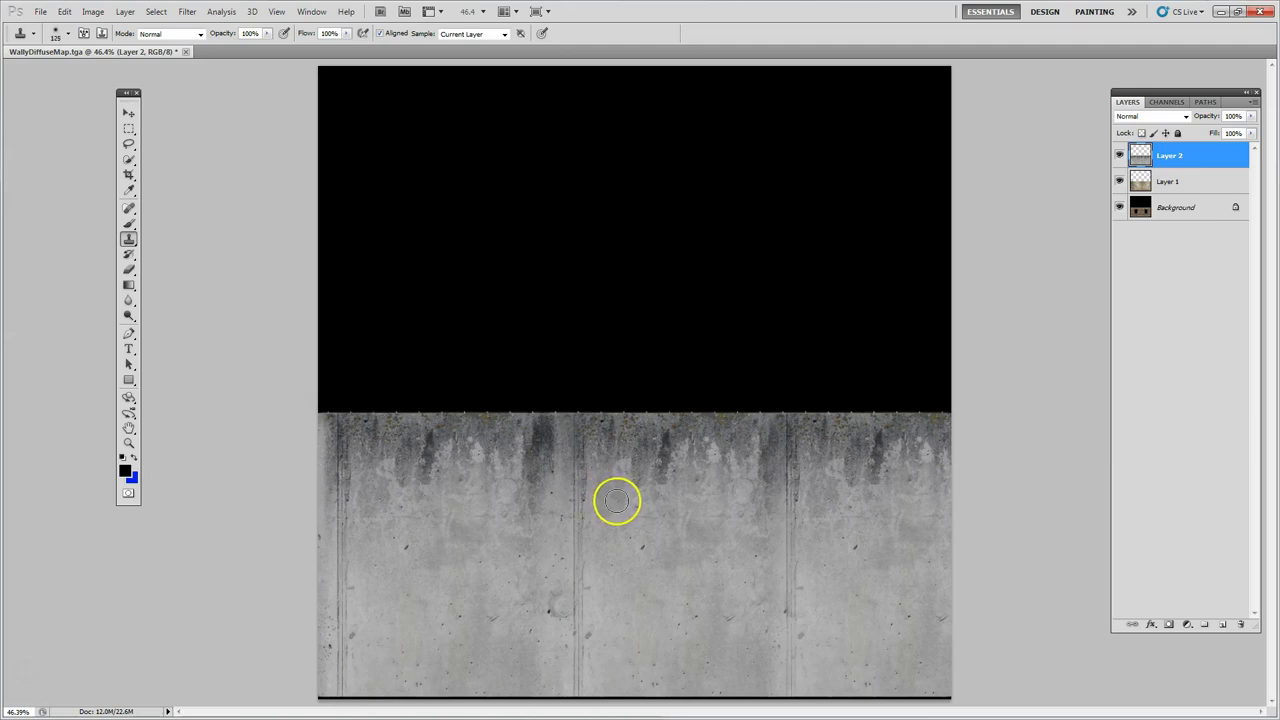
pyautogui.moveTo(565, 580); pyautogui.dragTo(570, 474)
pyautogui.moveTo(576, 540)
pyautogui.mouseDown()
pyautogui.moveTo(633, 533)
pyautogui.moveTo(582, 569)
pyautogui.moveTo(568, 630)
pyautogui.mouseUp()
pyautogui.moveTo(366, 553); pyautogui.dragTo(334, 640)
pyautogui.moveTo(351, 594)
pyautogui.mouseDown()
pyautogui.moveTo(386, 560)
pyautogui.moveTo(338, 628)
pyautogui.moveTo(389, 614)
pyautogui.moveTo(334, 700)
pyautogui.mouseUp()
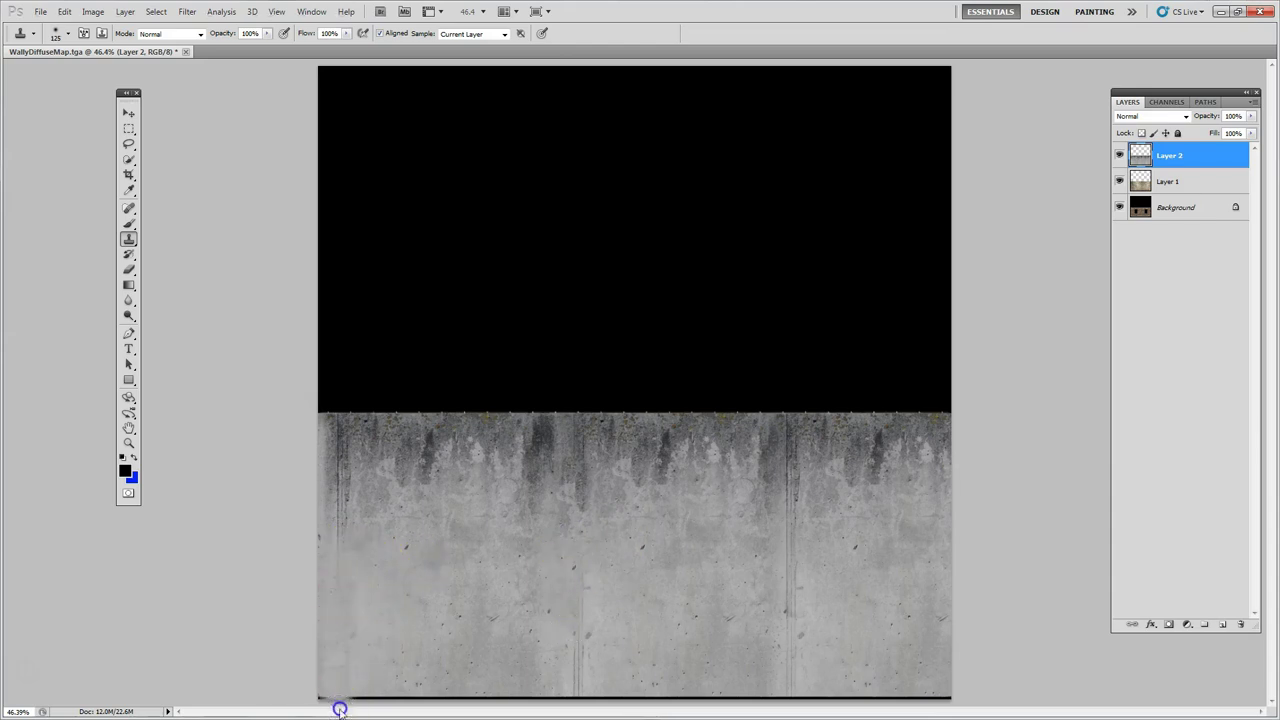
pyautogui.moveTo(594, 571); pyautogui.dragTo(580, 709)
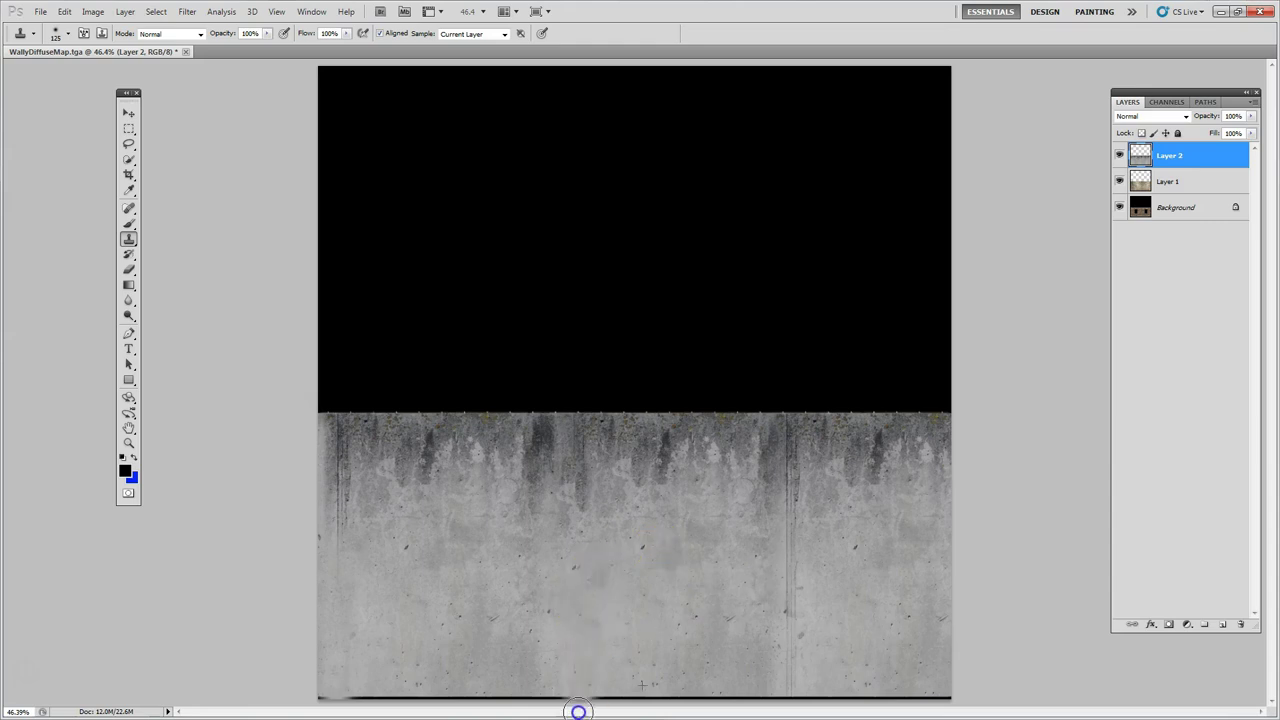
# - Sample clean concrete between the middle and right grooves and clone it down over the right vertical groove
pyautogui.keyDown('alt'); pyautogui.click(729, 486); pyautogui.keyUp('alt')
pyautogui.click(780, 487)
pyautogui.moveTo(780, 487)
pyautogui.mouseDown()
pyautogui.moveTo(749, 602)
pyautogui.moveTo(730, 588)
pyautogui.moveTo(794, 579)
pyautogui.moveTo(783, 660)
pyautogui.mouseUp()
pyautogui.moveTo(860, 571)
pyautogui.mouseDown()
pyautogui.moveTo(792, 666)
pyautogui.moveTo(789, 700)
pyautogui.mouseUp()
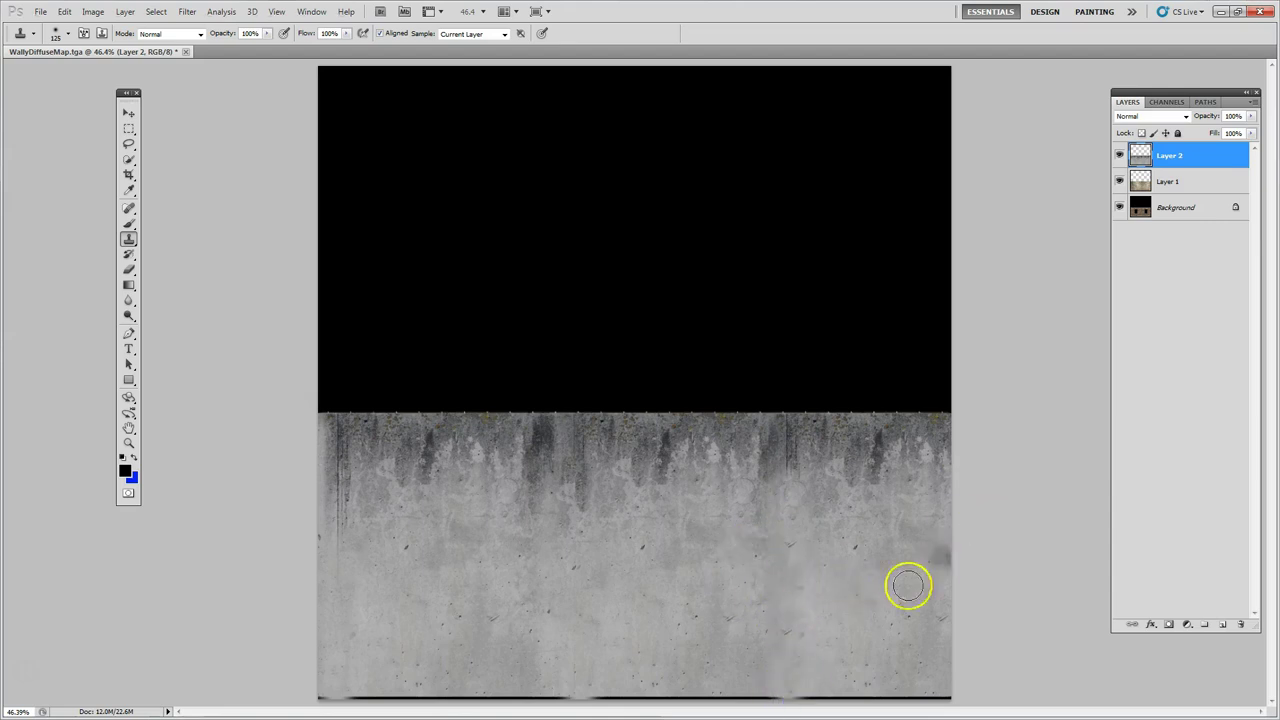
# - Compare the darkening, lightening and contrast blend modes on Layer 2 over the brick wall and set it to Vivid Light
pyautogui.click(1142, 120)
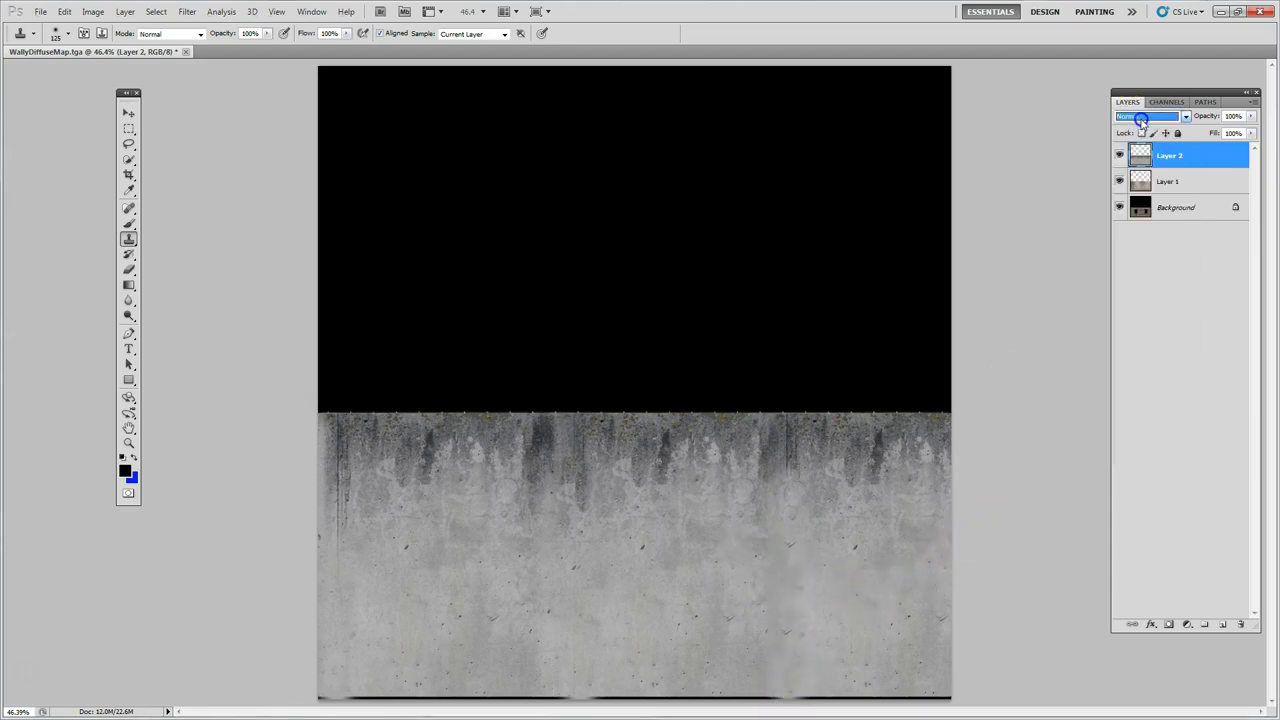
pyautogui.press('Down')
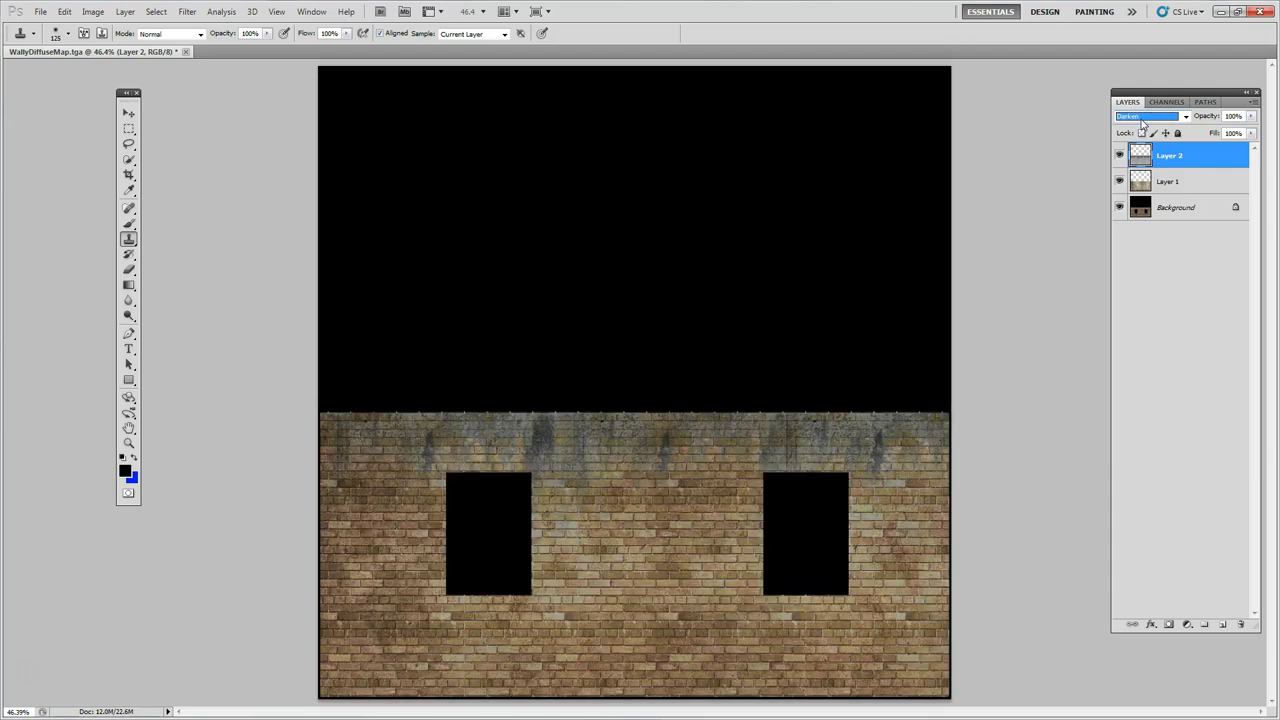
pyautogui.press('Down')
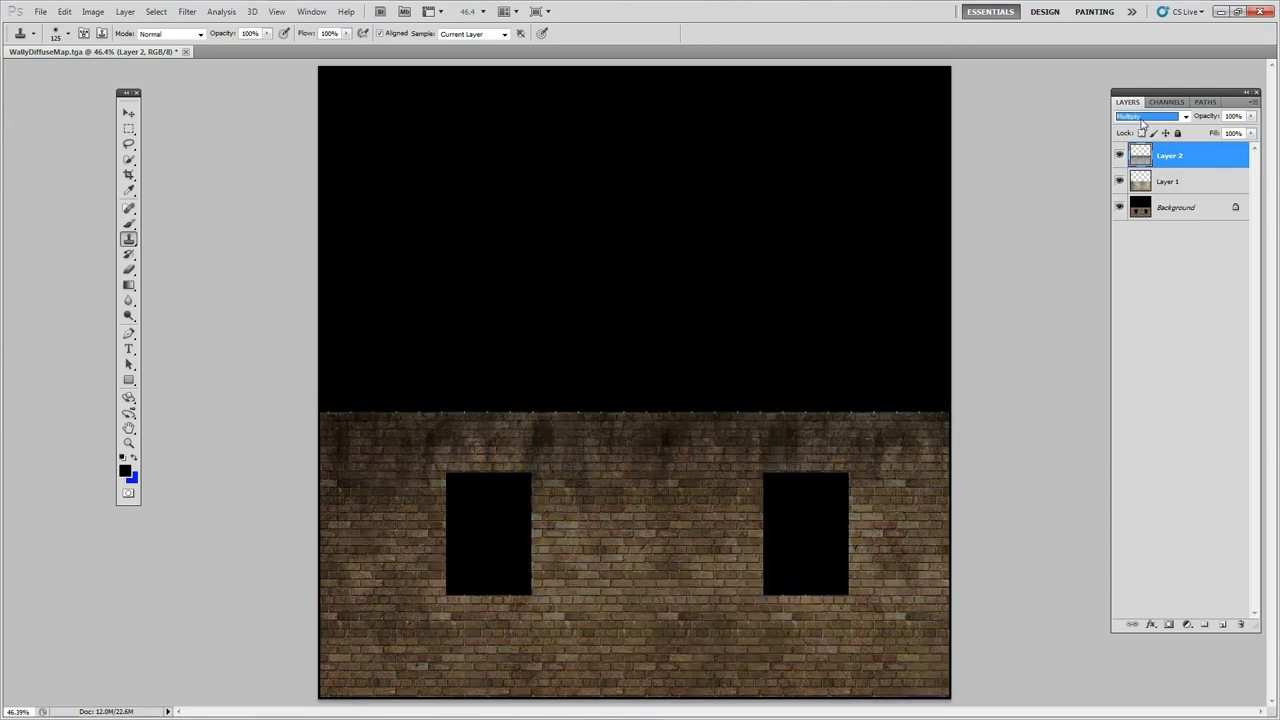
pyautogui.press('Down')
pyautogui.press('Down')
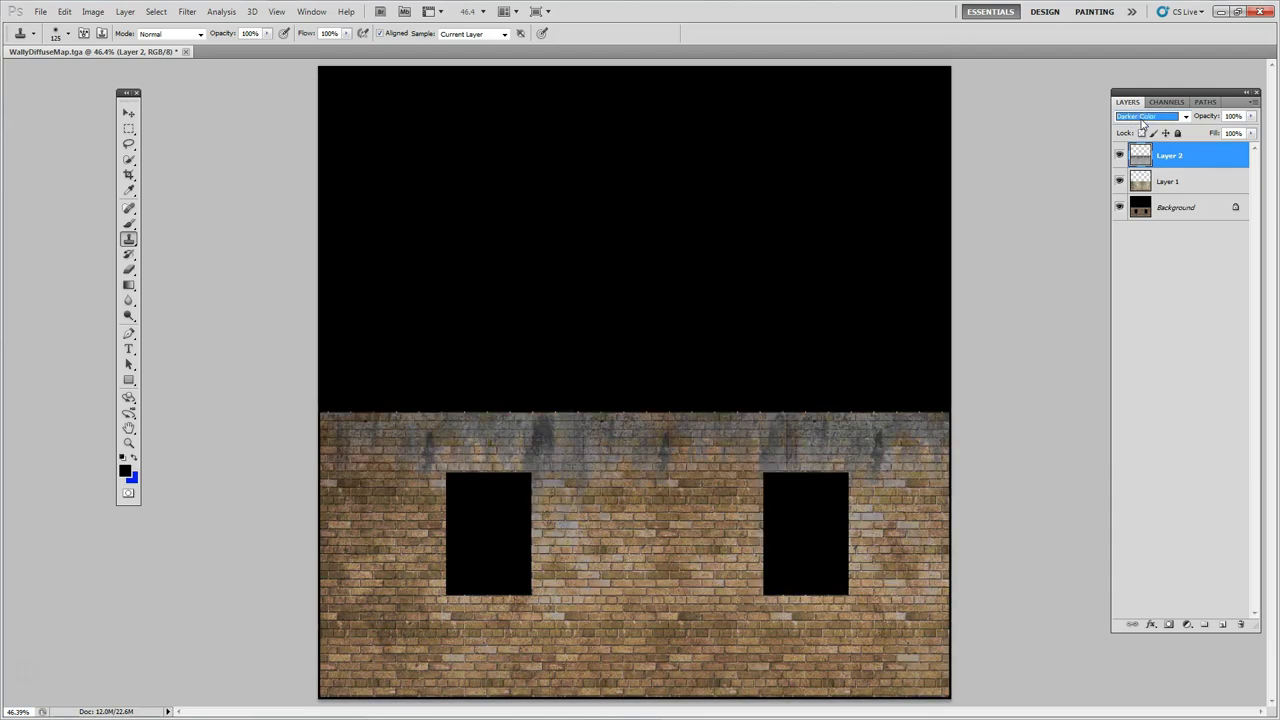
pyautogui.press('Down')
pyautogui.press('Down')
pyautogui.press('Down')
pyautogui.press('Down')
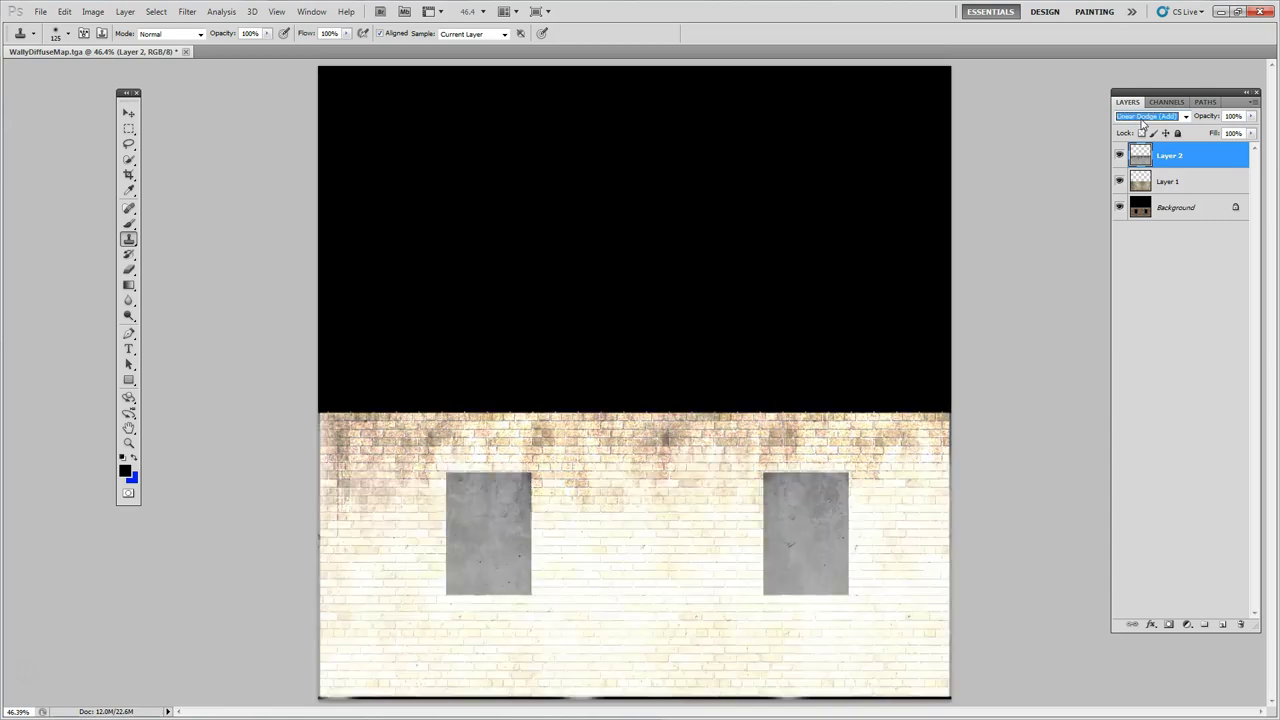
pyautogui.press('Down')
pyautogui.press('Down')
pyautogui.press('Down')
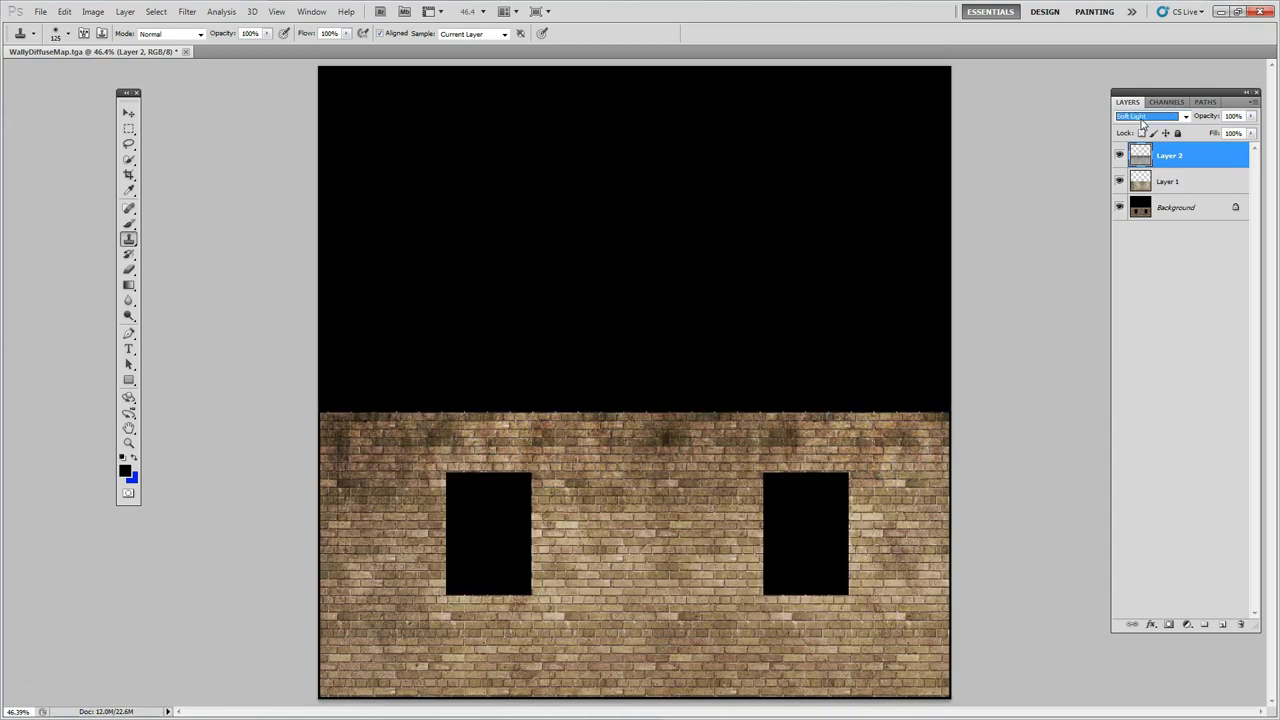
pyautogui.press('Down')
pyautogui.press('Up')
pyautogui.press('Down')
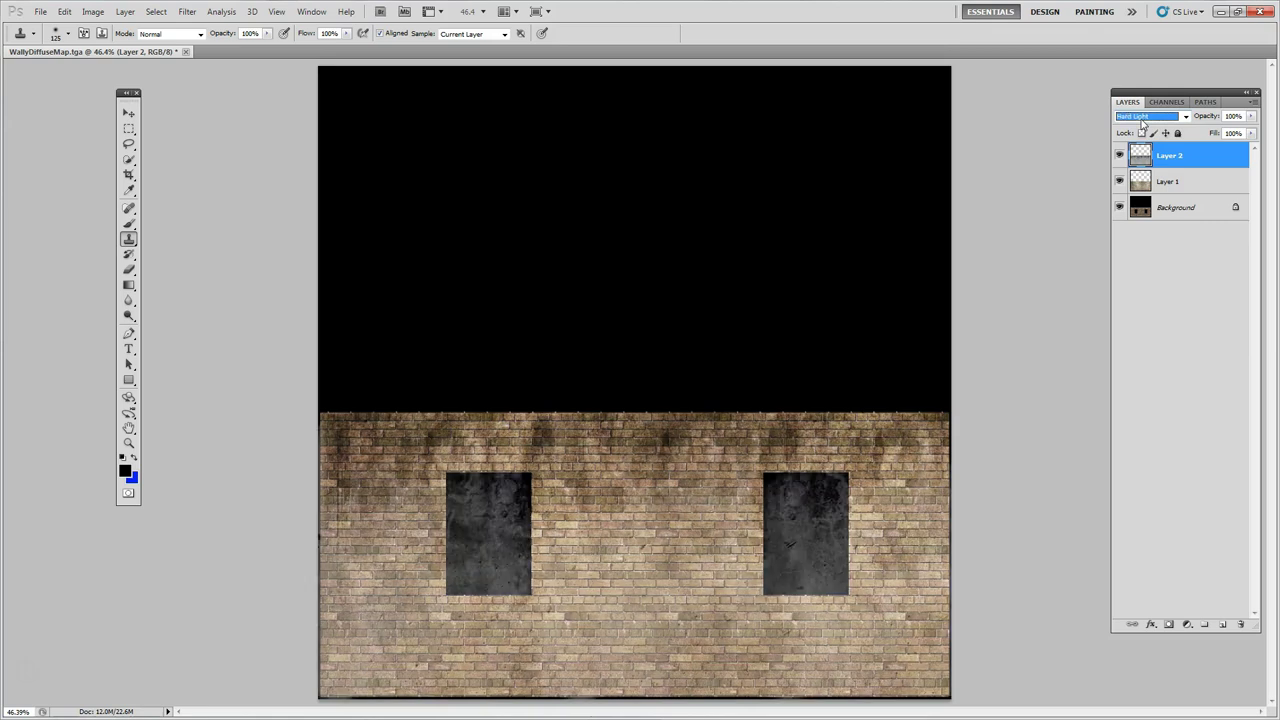
pyautogui.press('Down')
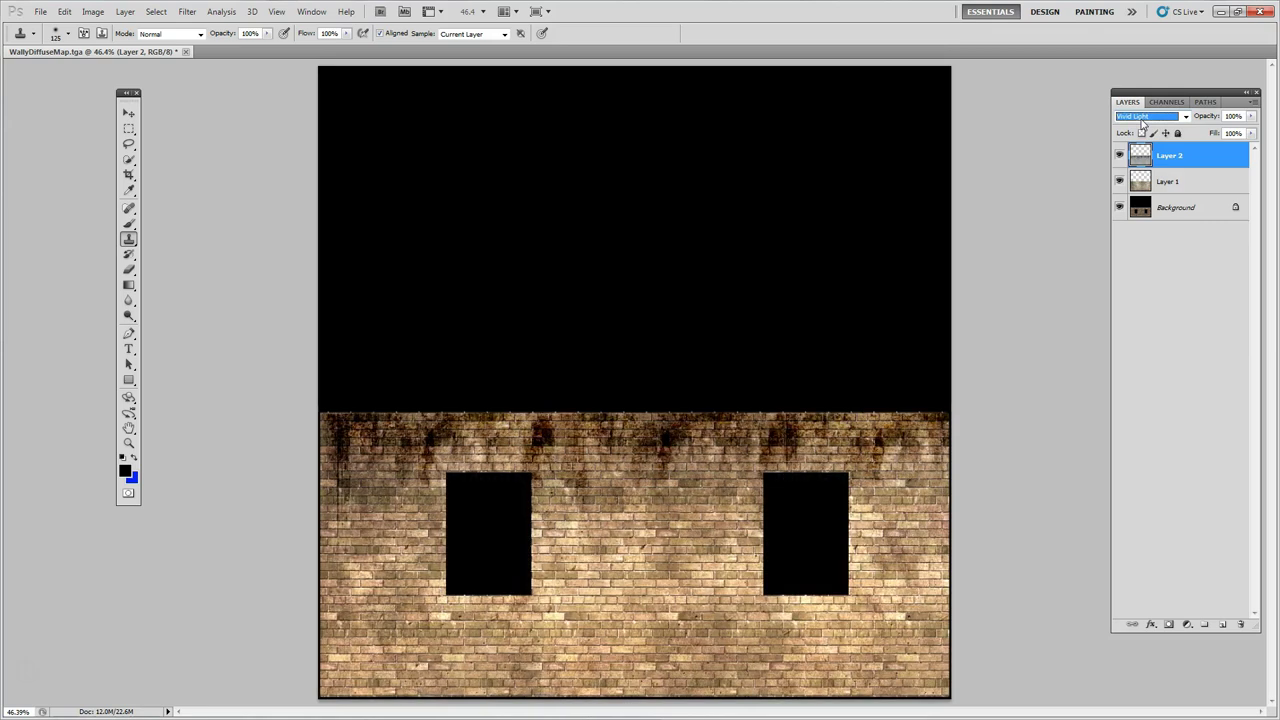
pyautogui.press('Up')
pyautogui.press('Down')
pyautogui.press('Up')
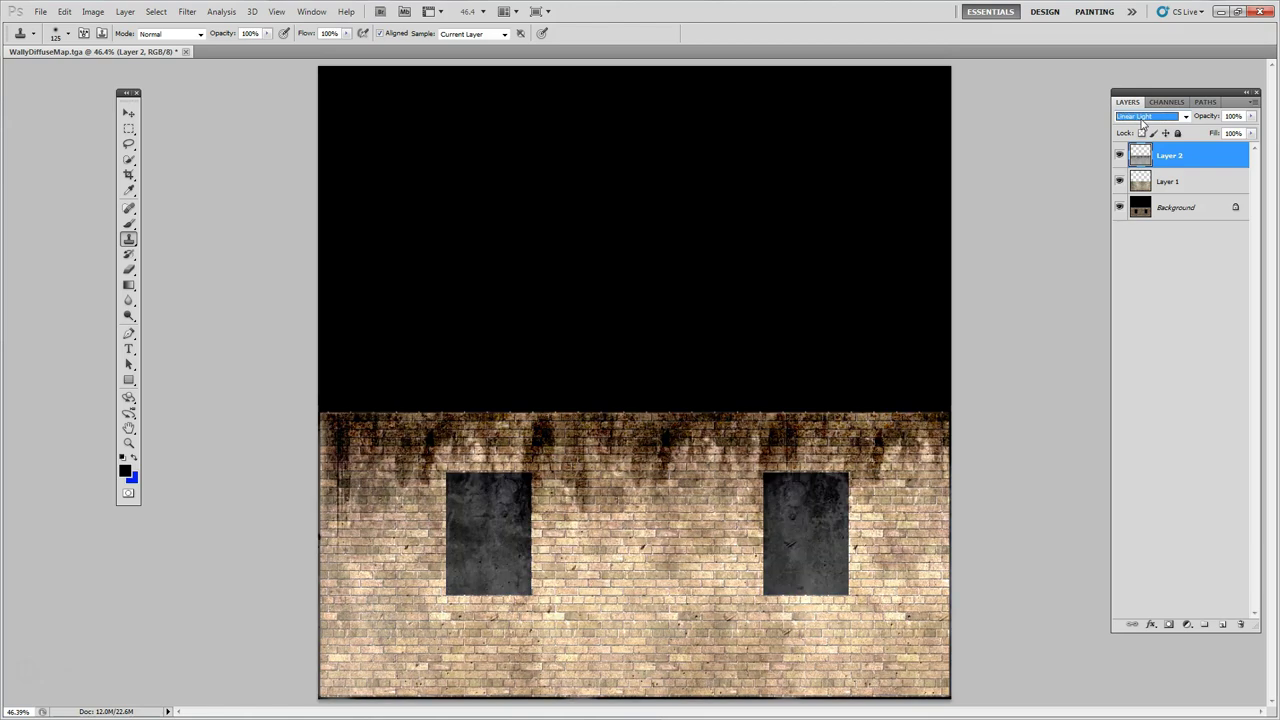
pyautogui.press('Down')
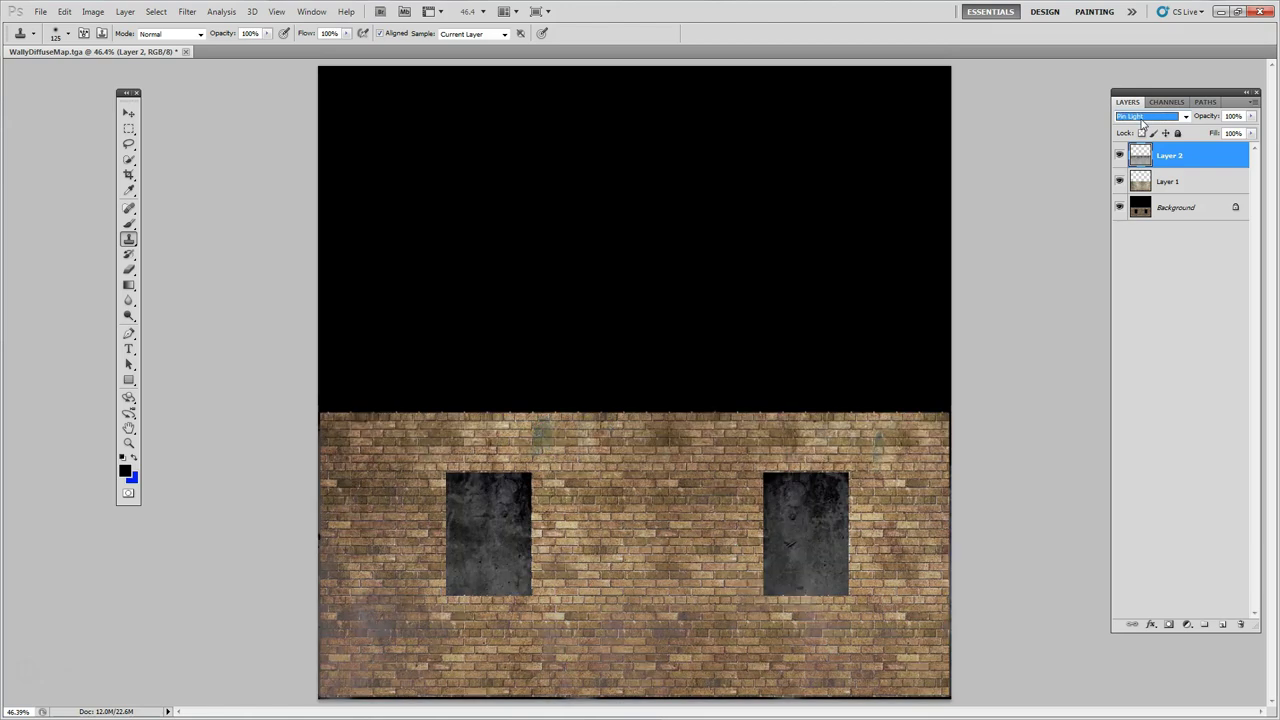
pyautogui.press('Down')
pyautogui.press('Down')
pyautogui.press('Up')
pyautogui.press('Up')
pyautogui.press('Up')
pyautogui.press('Up')
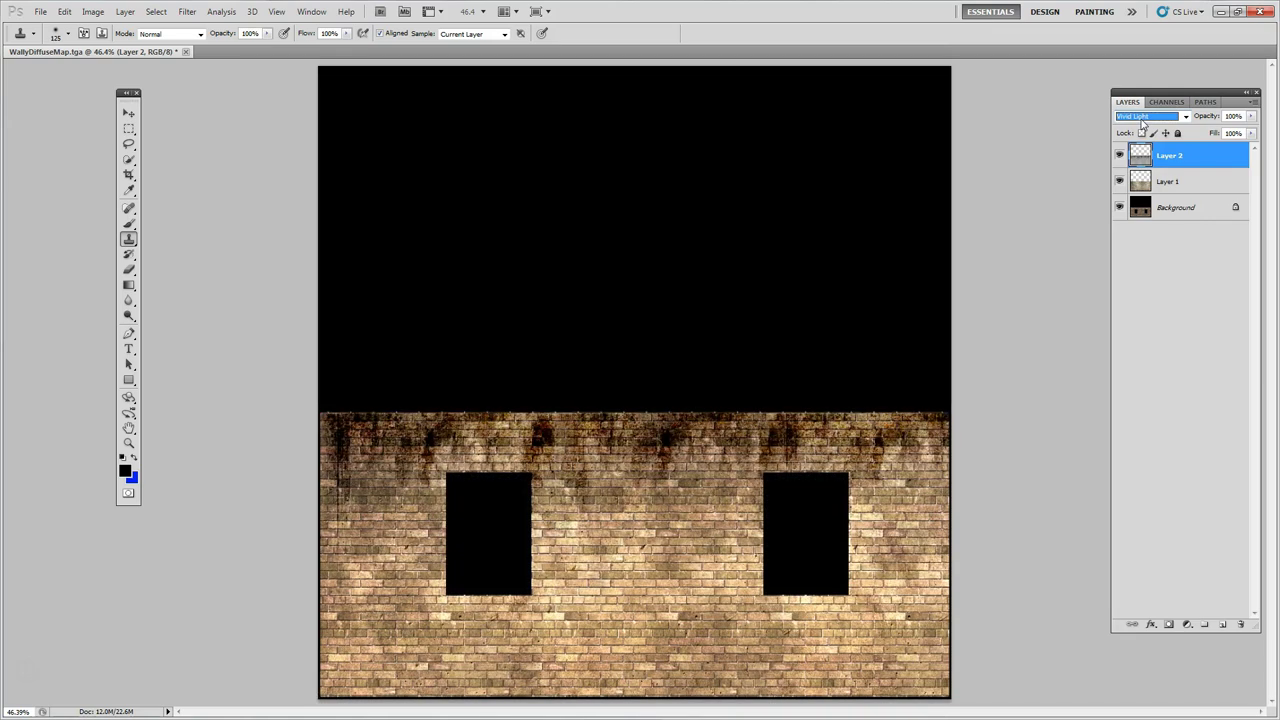
# - Lower the opacity of Layer 2 to 56% and deselect the layer
pyautogui.click(1251, 116)
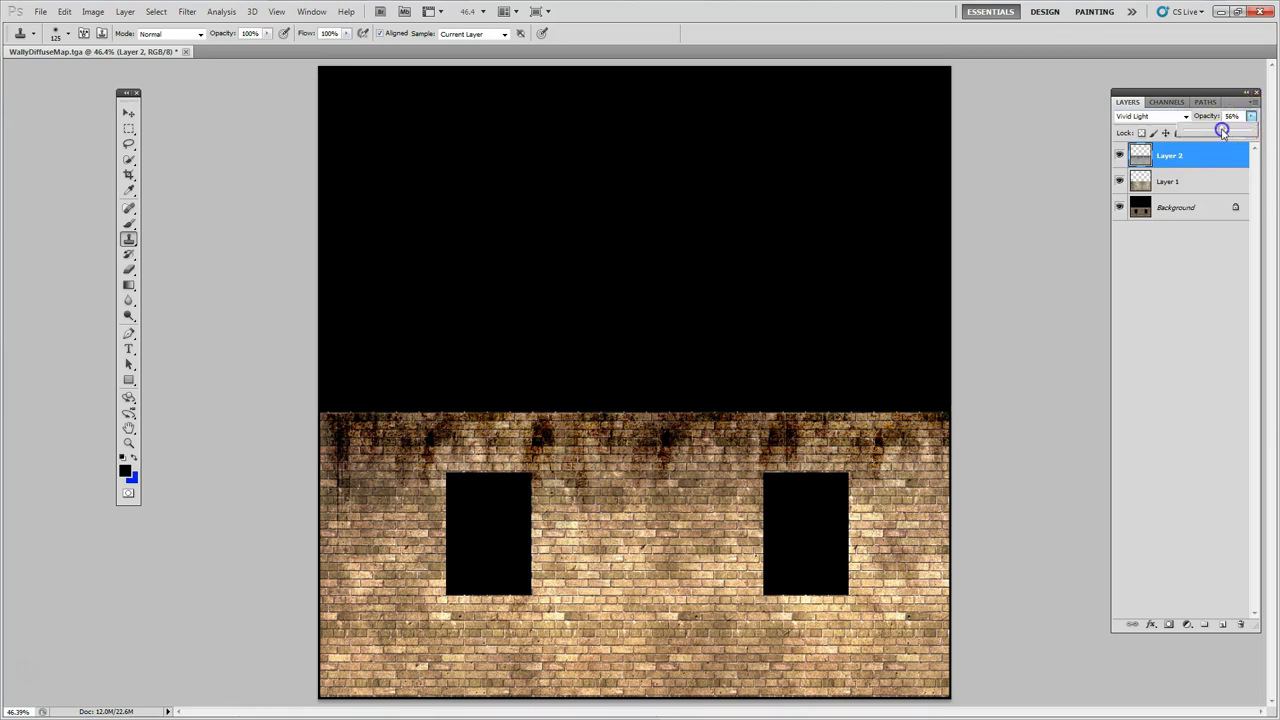
pyautogui.moveTo(1222, 131); pyautogui.dragTo(1223, 133)
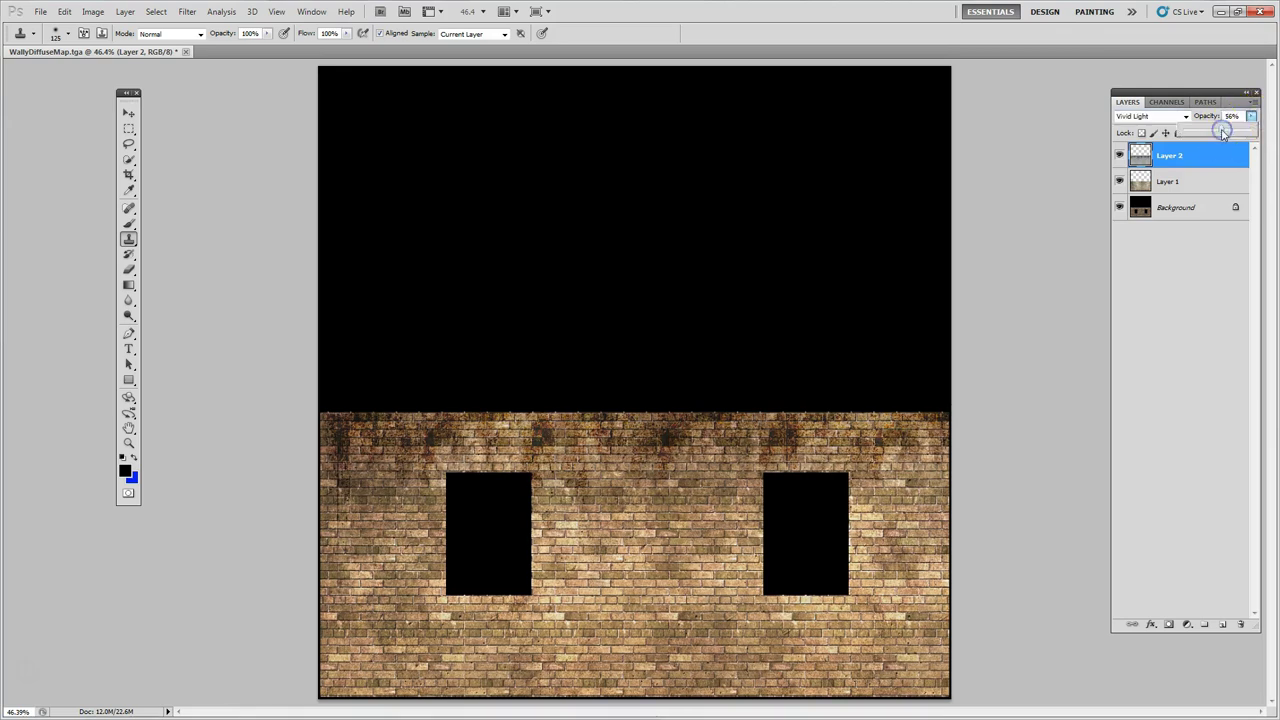
pyautogui.click(1209, 298)
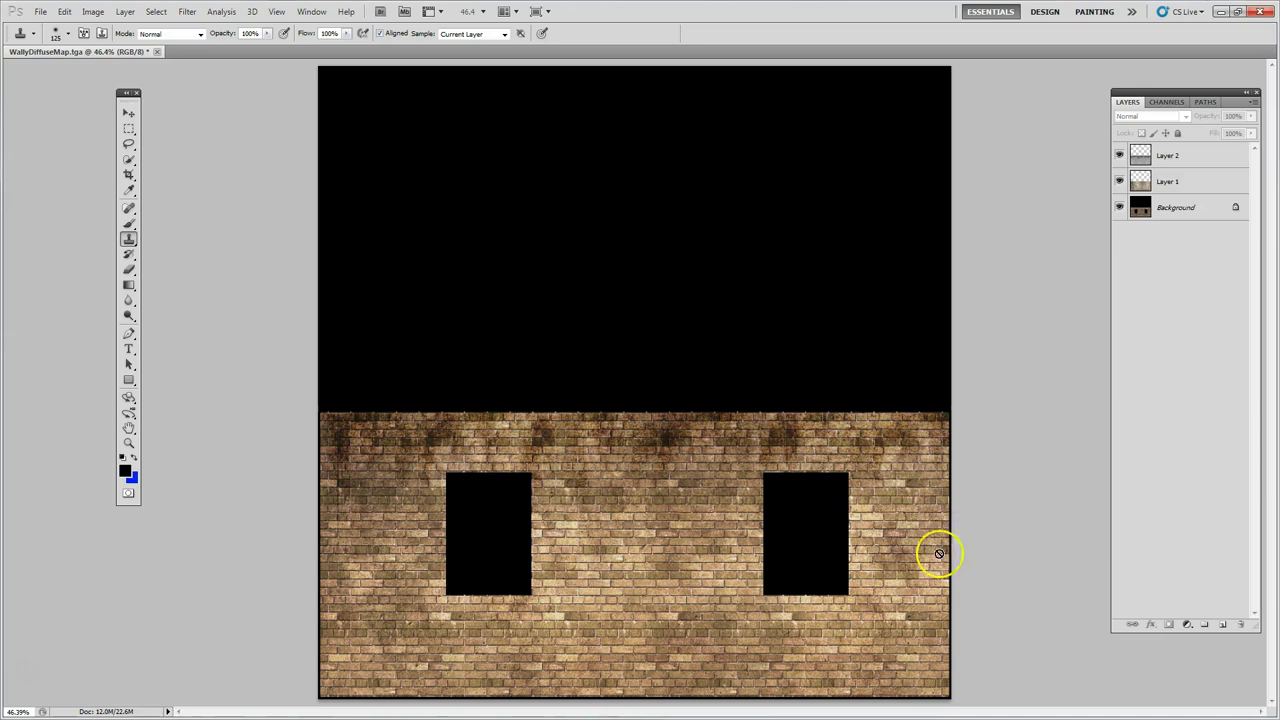
# - Activate the Move tool, switch to Chrome and copy the rust-blue-grey-background image from the opened texture pages
pyautogui.click(128, 112)
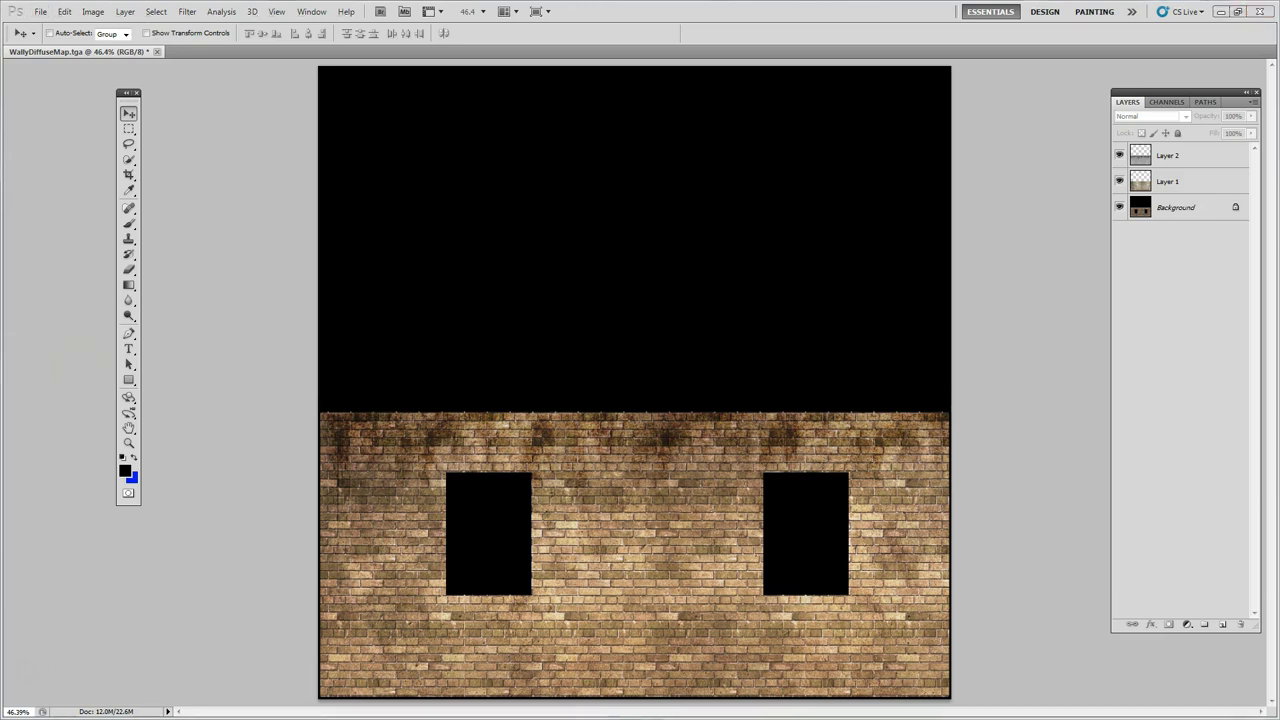
pyautogui.hotkey('alt', 'Tab')
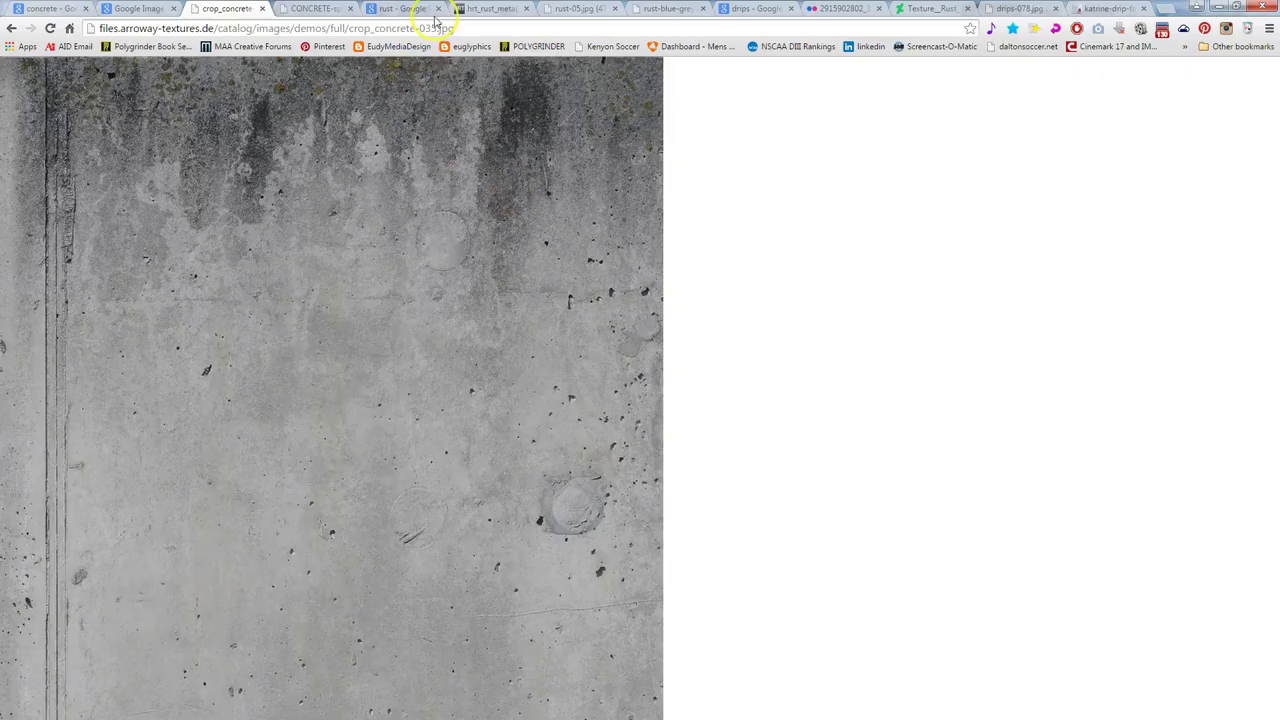
pyautogui.click(327, 11)
pyautogui.click(390, 11)
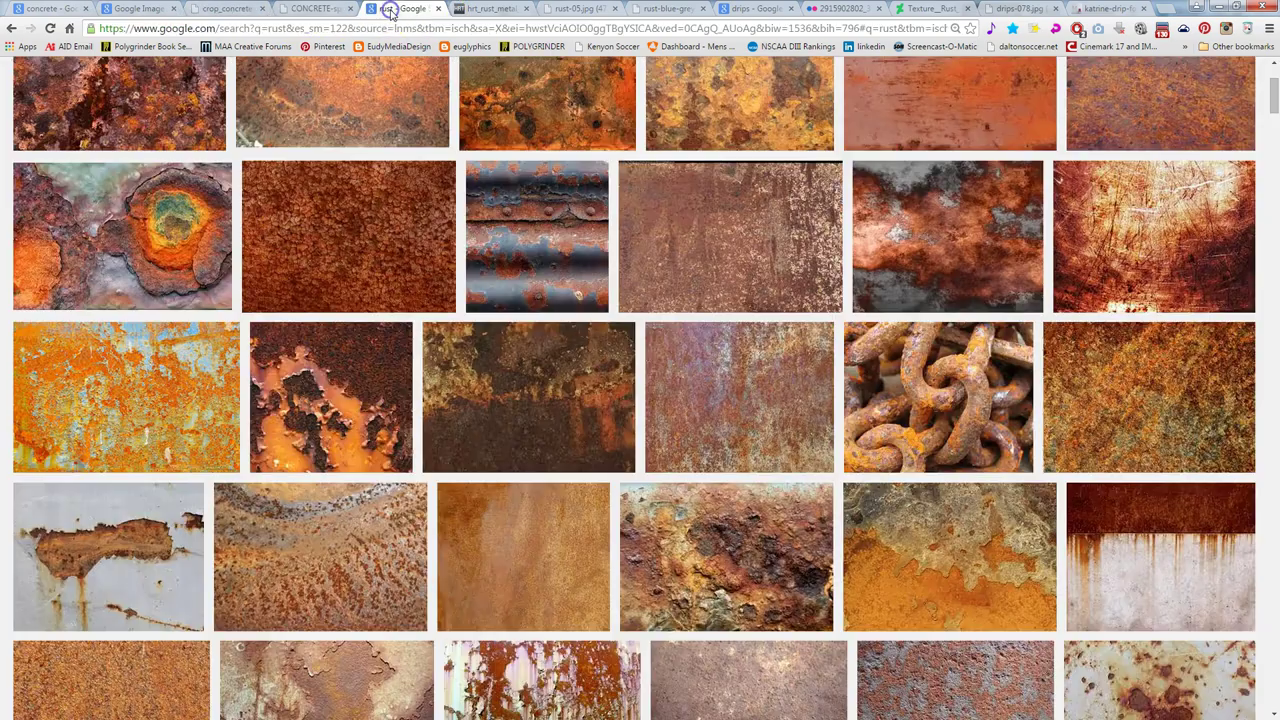
pyautogui.click(347, 11)
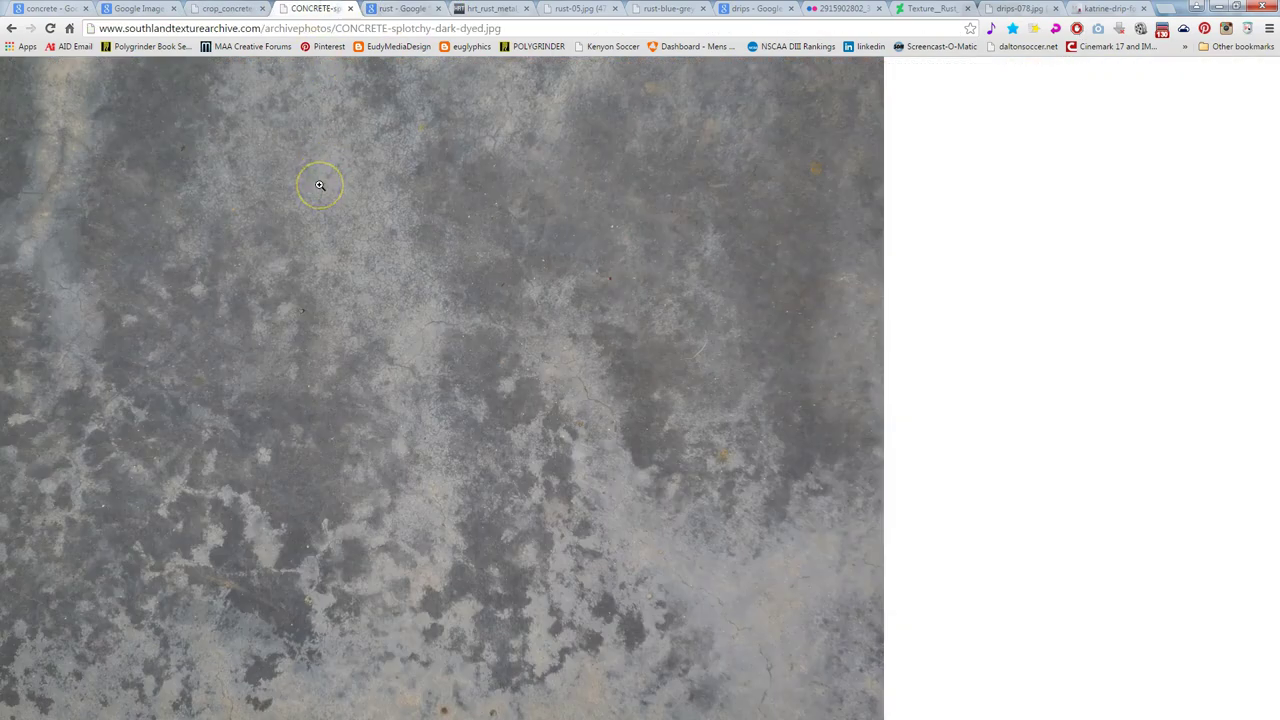
pyautogui.click(669, 10)
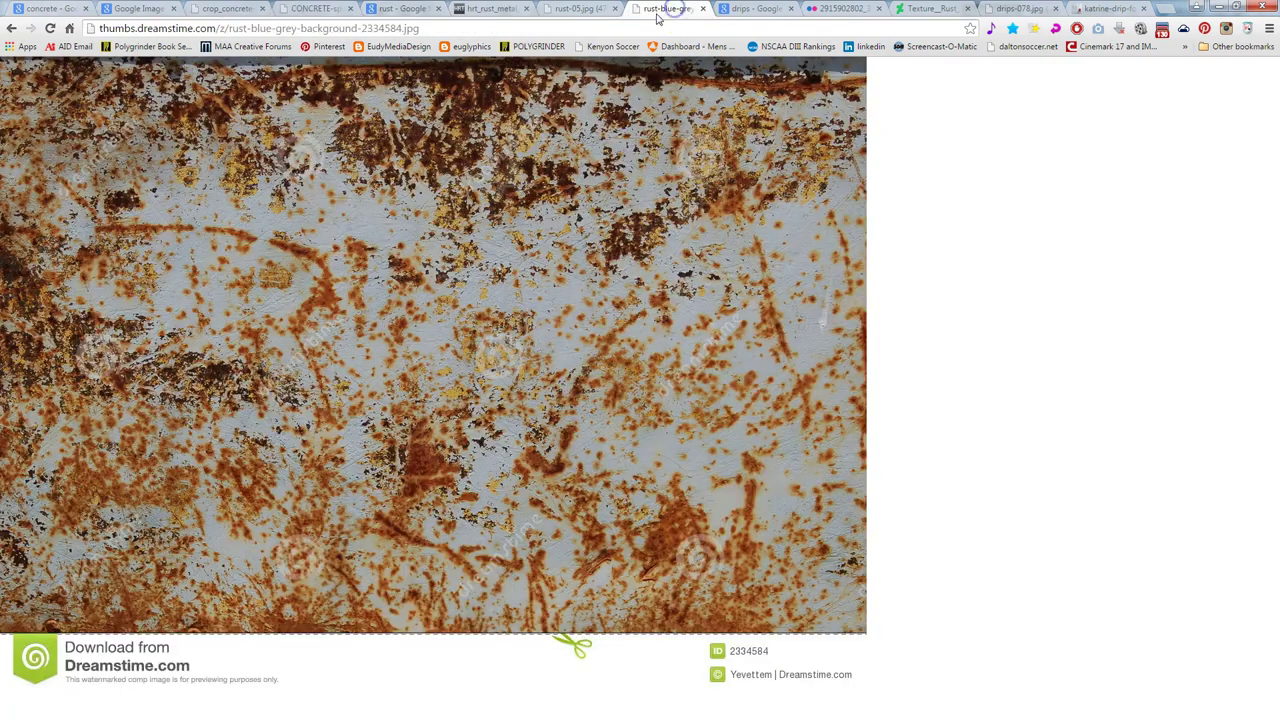
pyautogui.rightClick(588, 326)
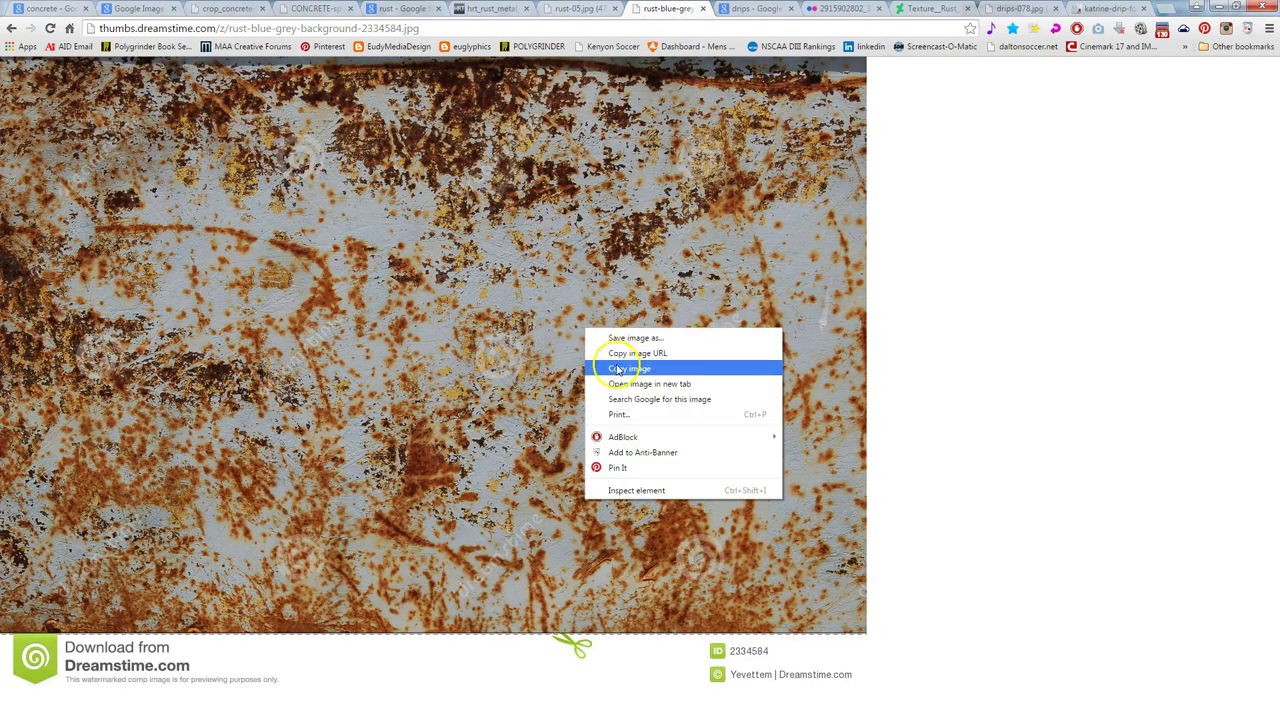
pyautogui.click(614, 366)
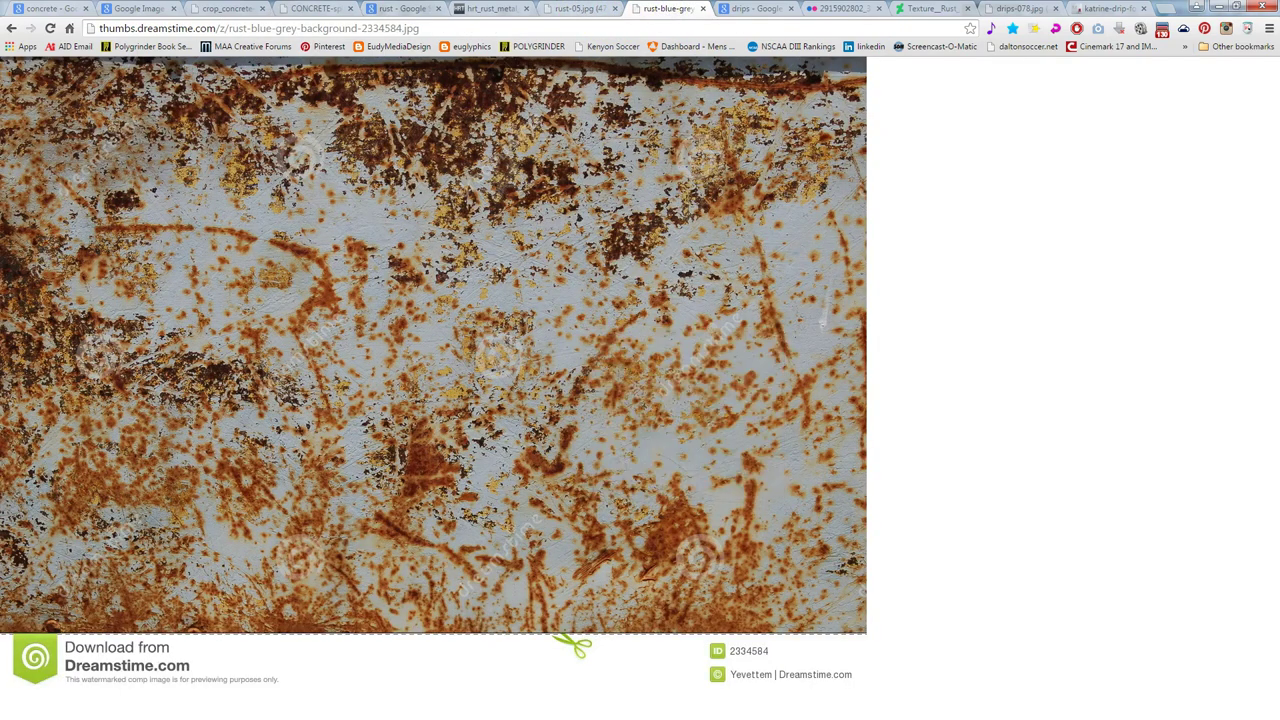
# - Switch to Photoshop, paste the copied rust texture into the wall map and delete its white watermark strip
pyautogui.hotkey('alt', 'Tab')
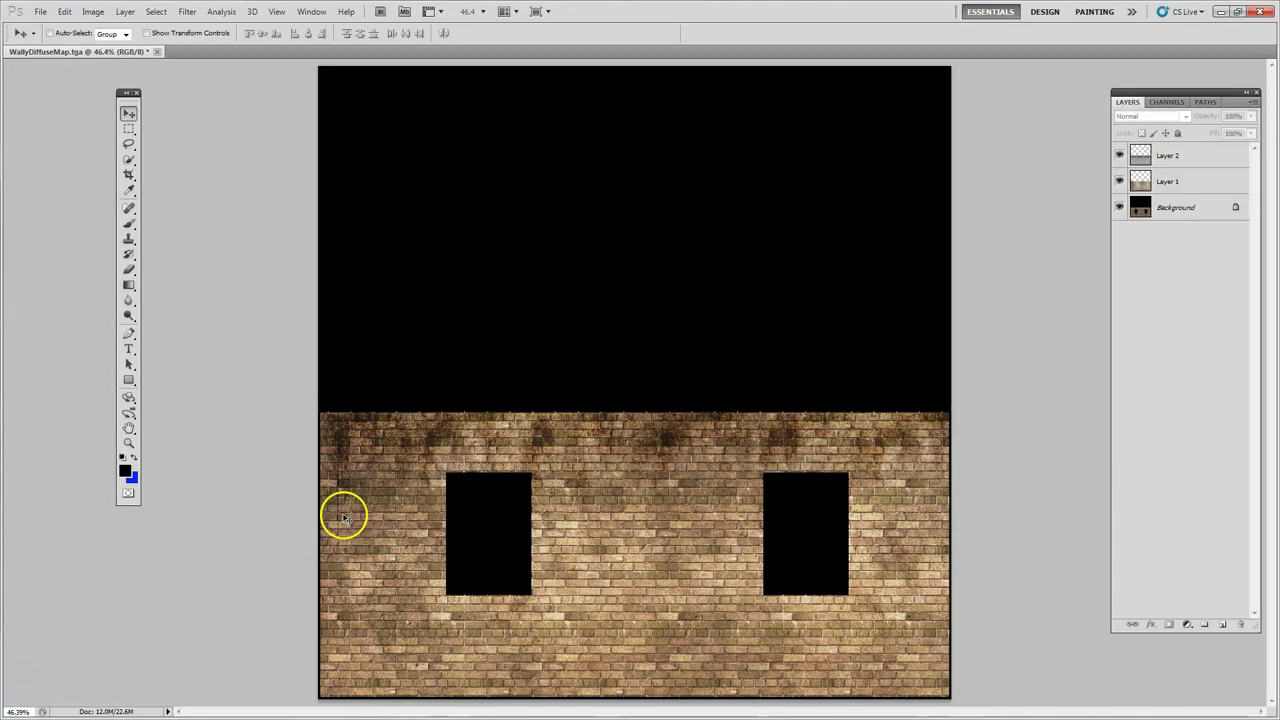
pyautogui.hotkey('ctrl', 'v')
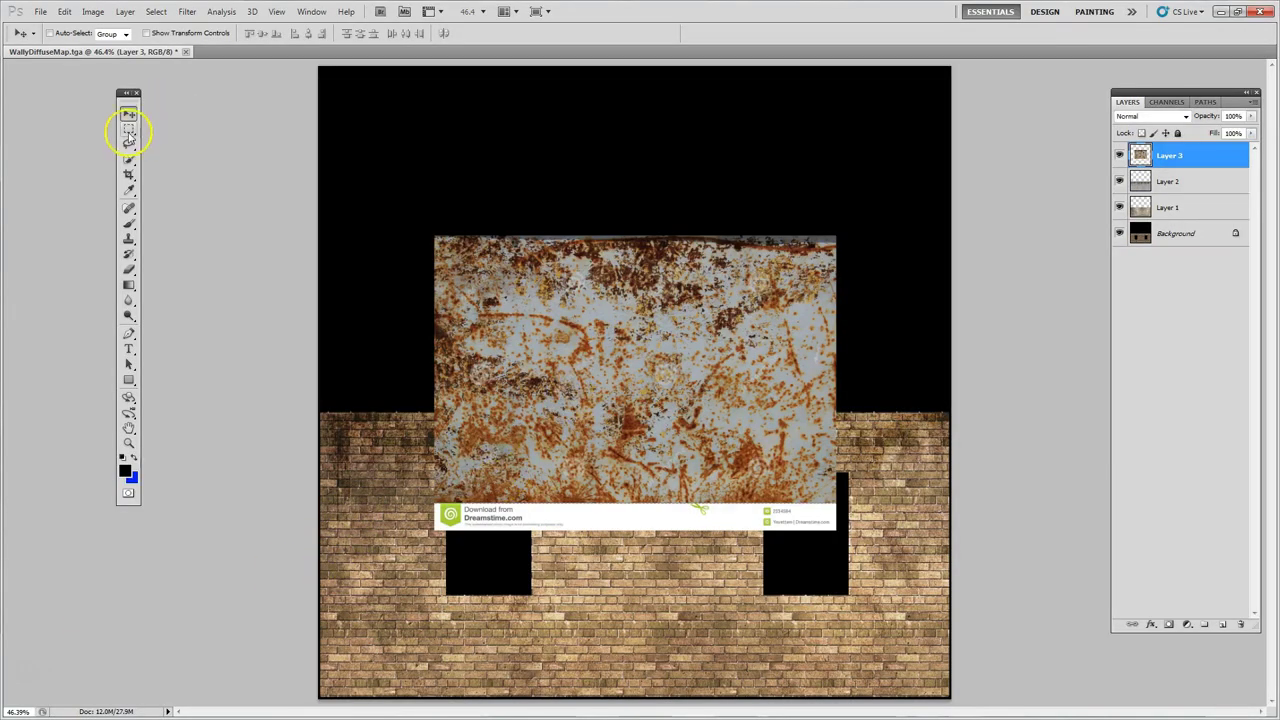
pyautogui.click(128, 129)
pyautogui.moveTo(410, 502)
pyautogui.mouseDown()
pyautogui.moveTo(790, 605)
pyautogui.moveTo(925, 606)
pyautogui.mouseUp()
pyautogui.press('Delete')
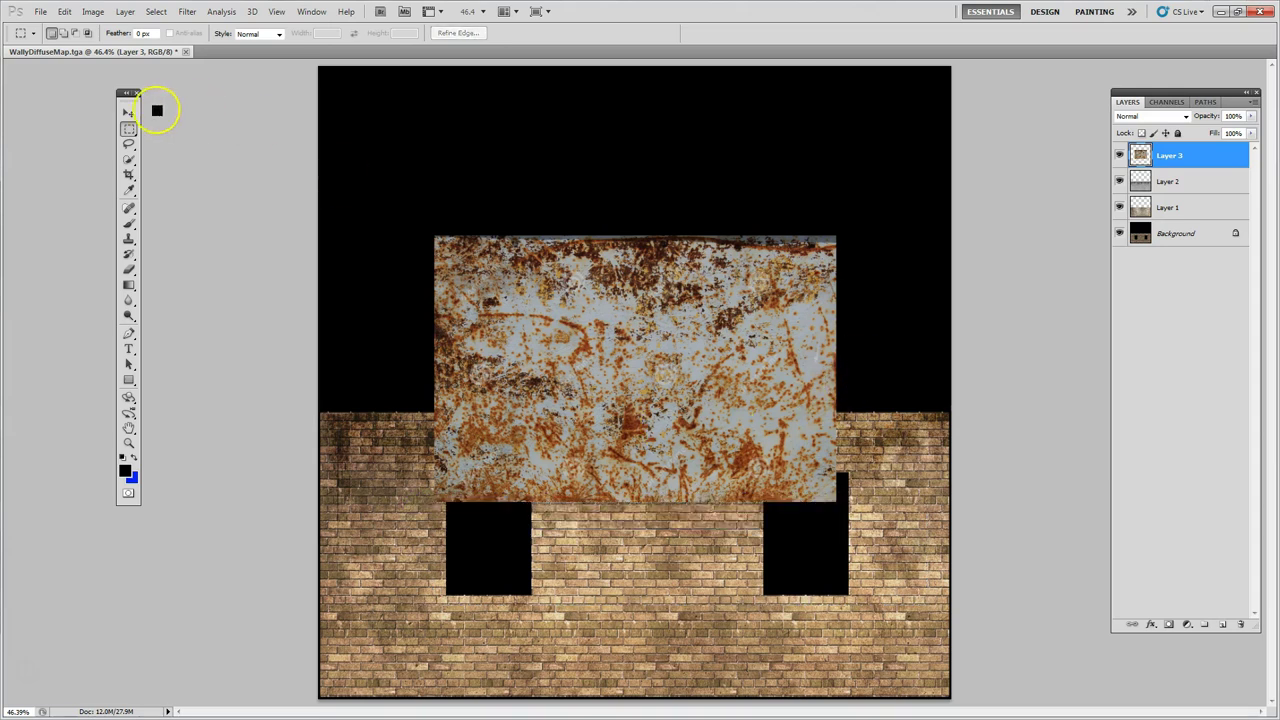
# - Move the rust texture onto the brick wall's lower-left corner and scale it proportionally to 108.58% to match the wall's height
pyautogui.click(128, 113)
pyautogui.moveTo(636, 352); pyautogui.dragTo(525, 527)
pyautogui.hotkey('ctrl', 't')
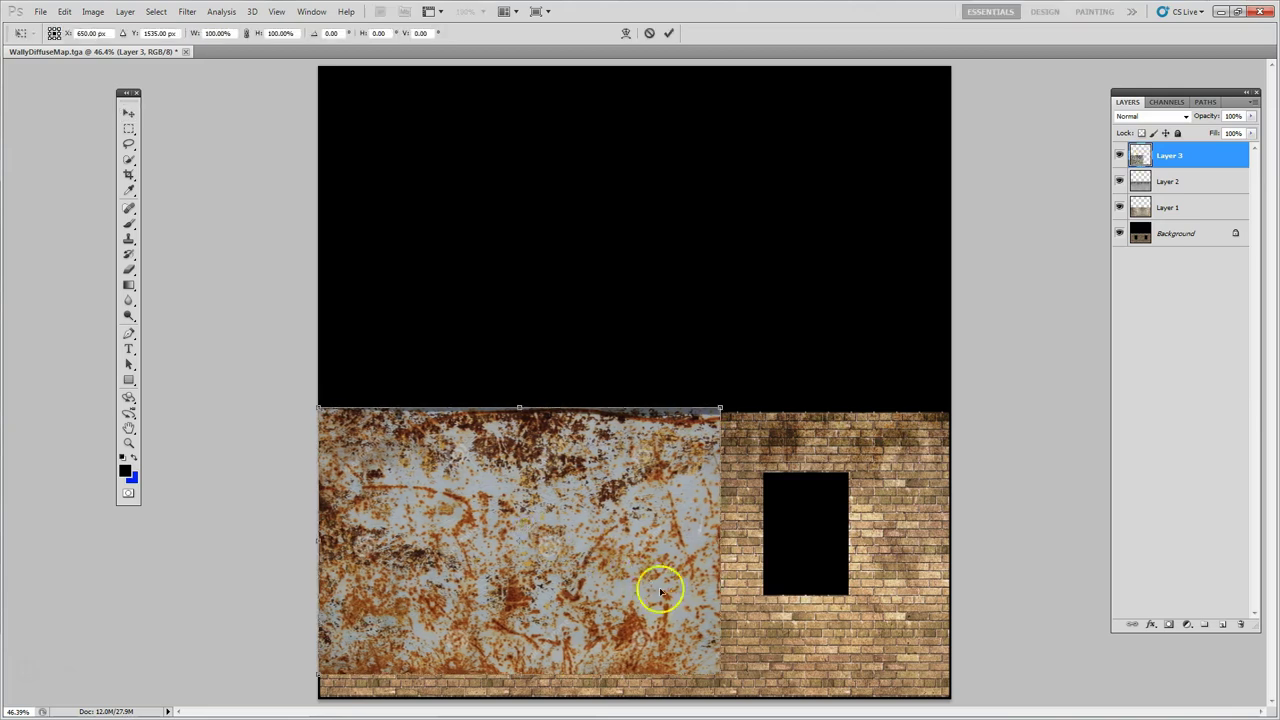
pyautogui.keyDown('shift'); pyautogui.moveTo(721, 674); pyautogui.dragTo(755, 699); pyautogui.keyUp('shift')
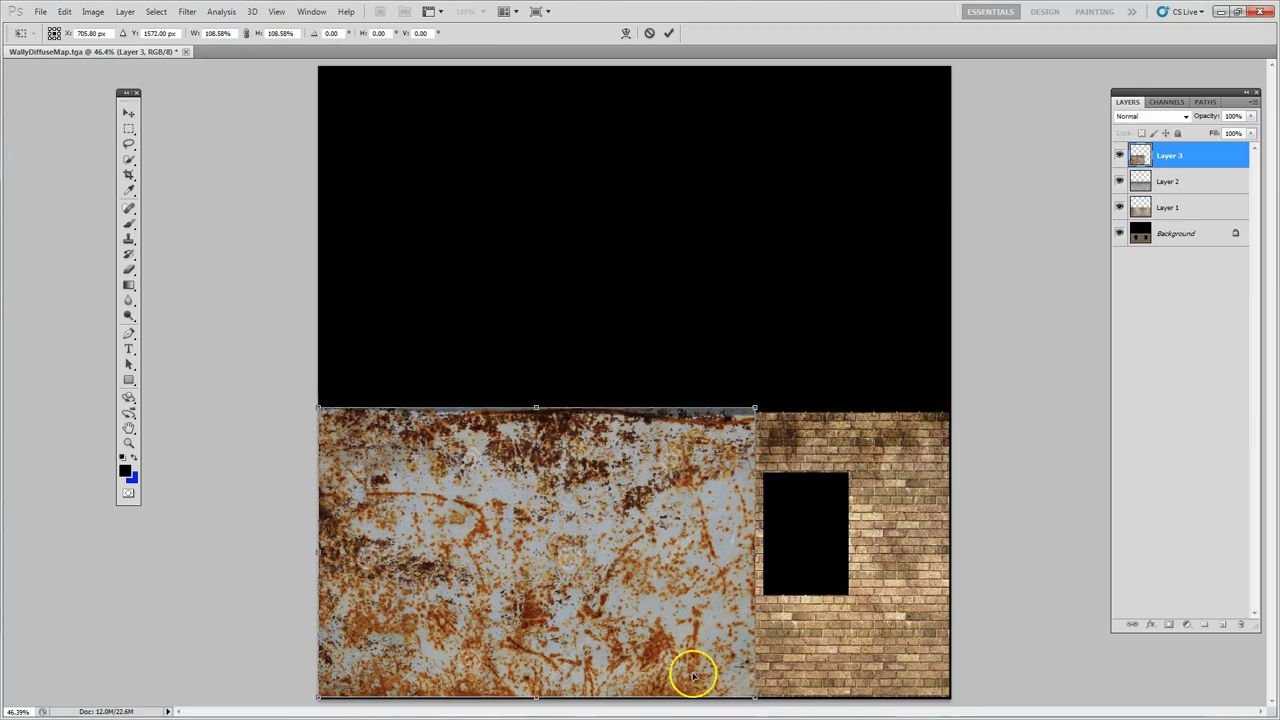
pyautogui.press('Return')
# - Duplicate the rust texture over the rest of the wall and blend the seam by painting black on the copy's layer mask
pyautogui.moveTo(388, 595); pyautogui.dragTo(757, 627)
pyautogui.click(1117, 199)
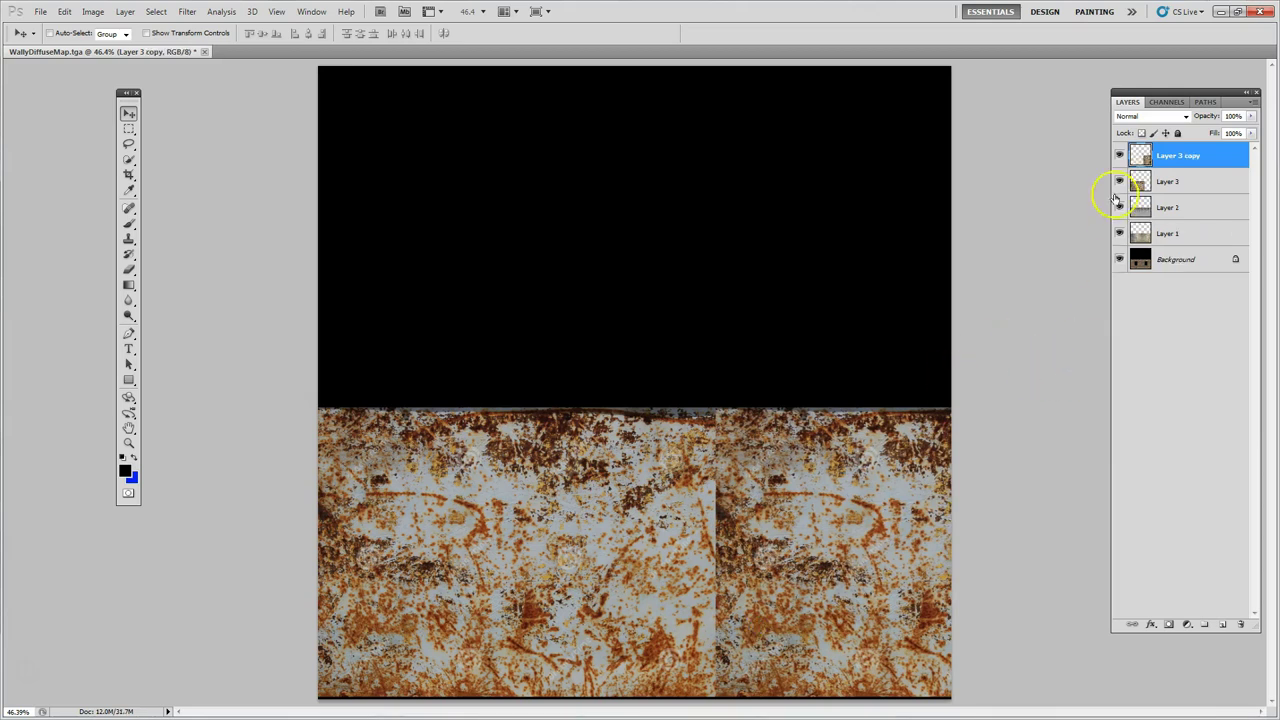
pyautogui.click(1170, 624)
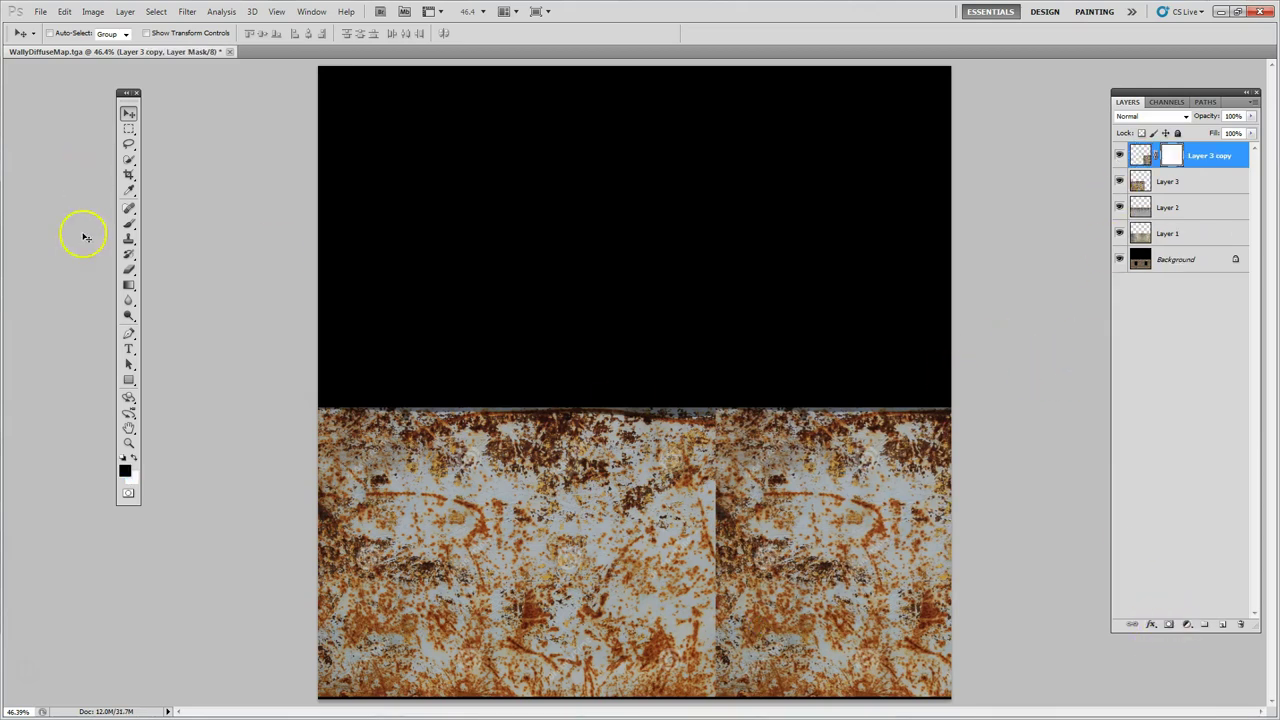
pyautogui.click(128, 226)
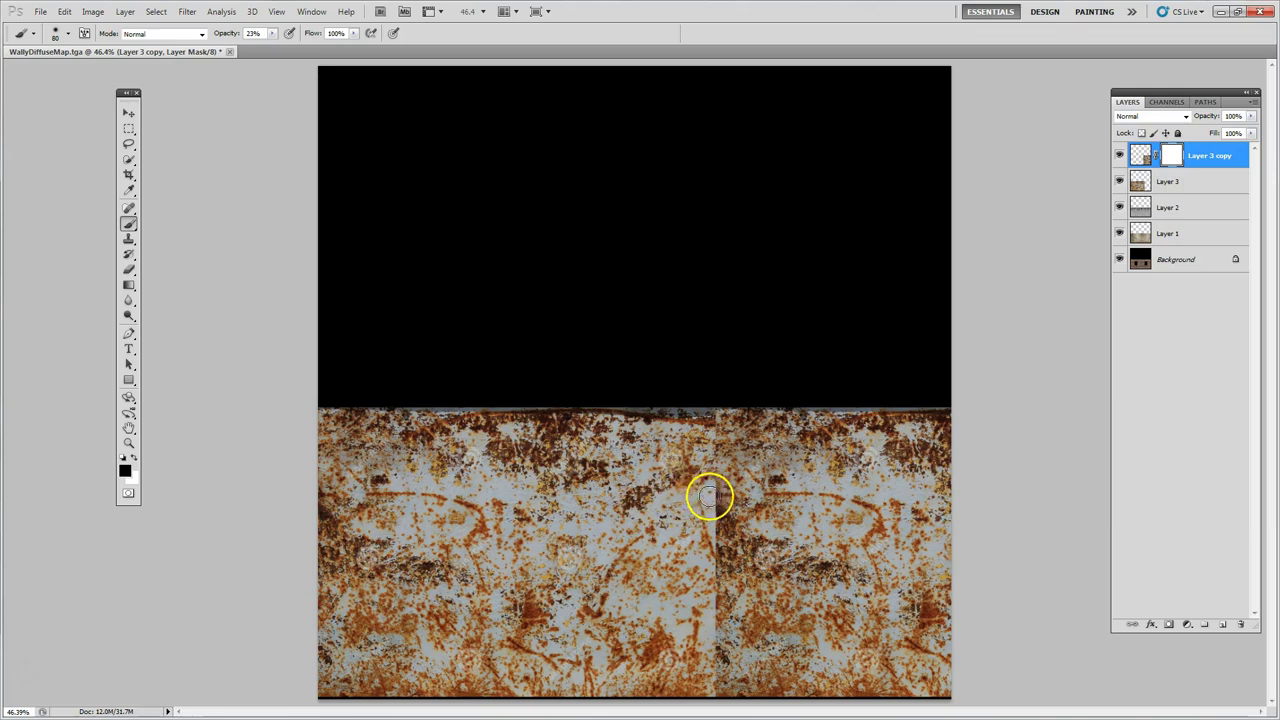
pyautogui.moveTo(710, 453)
pyautogui.mouseDown()
pyautogui.moveTo(717, 531)
pyautogui.moveTo(709, 420)
pyautogui.moveTo(715, 468)
pyautogui.mouseUp()
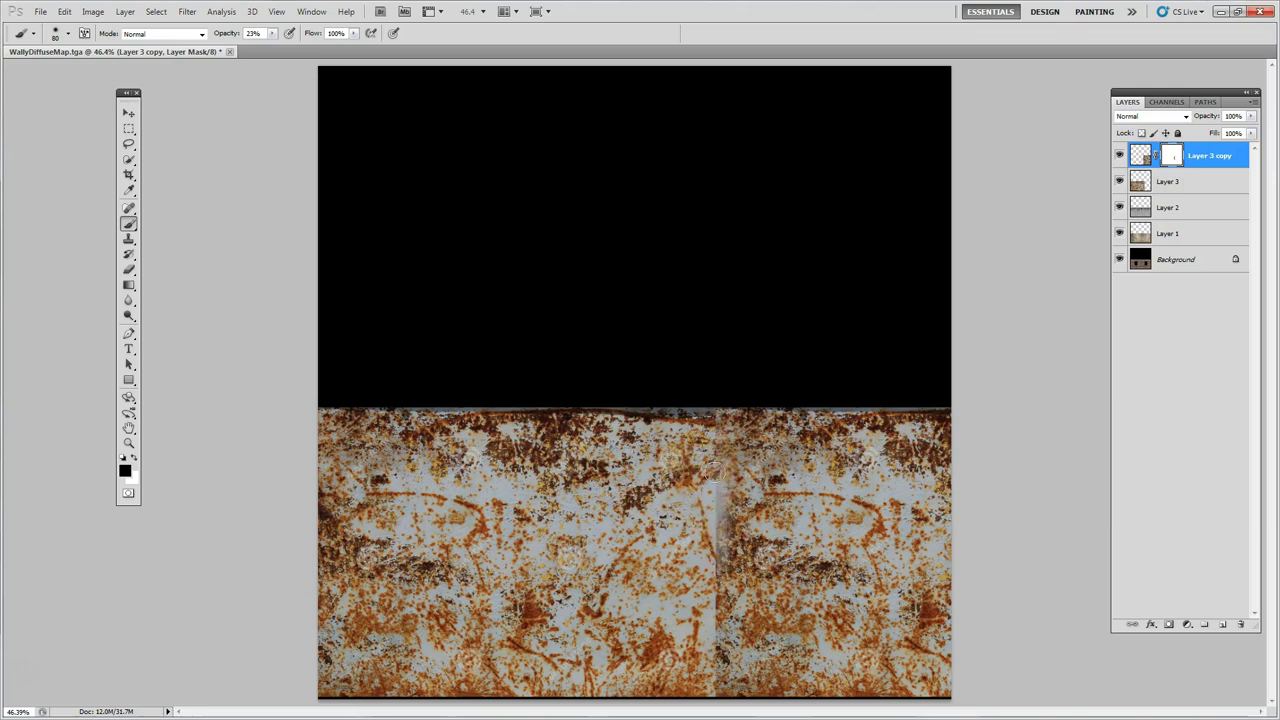
pyautogui.moveTo(715, 578)
pyautogui.mouseDown()
pyautogui.moveTo(714, 526)
pyautogui.moveTo(720, 667)
pyautogui.mouseUp()
pyautogui.moveTo(697, 518)
pyautogui.mouseDown()
pyautogui.moveTo(706, 529)
pyautogui.moveTo(711, 429)
pyautogui.moveTo(716, 452)
pyautogui.mouseUp()
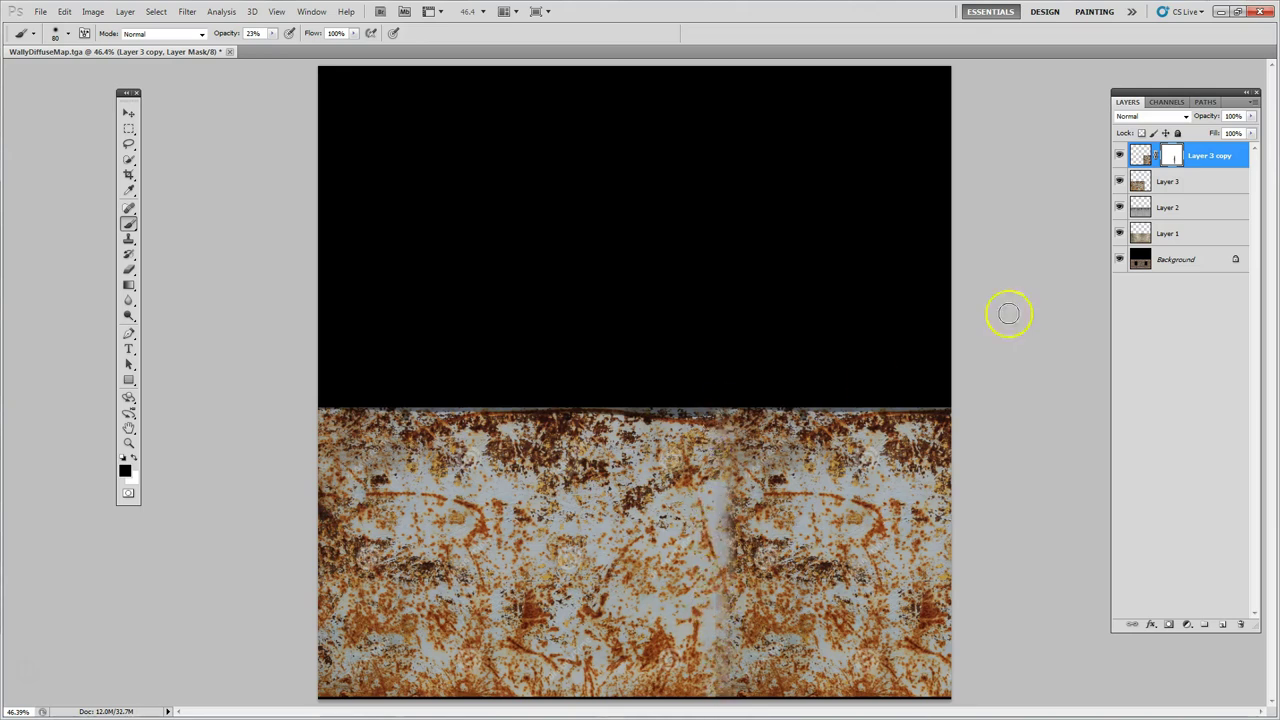
# - Merge Layer 3 copy and Layer 3 into one rust layer
pyautogui.keyDown('shift'); pyautogui.click(1186, 184); pyautogui.keyUp('shift')
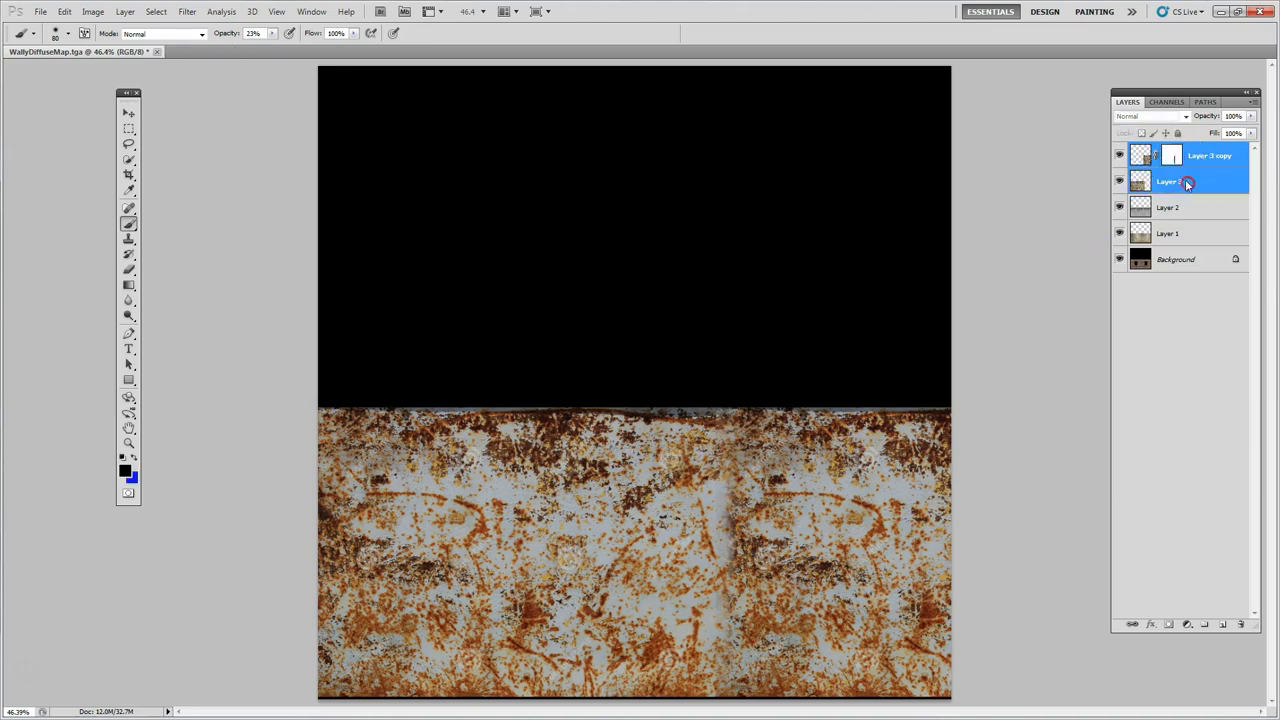
pyautogui.rightClick(1185, 180)
pyautogui.click(1161, 468)
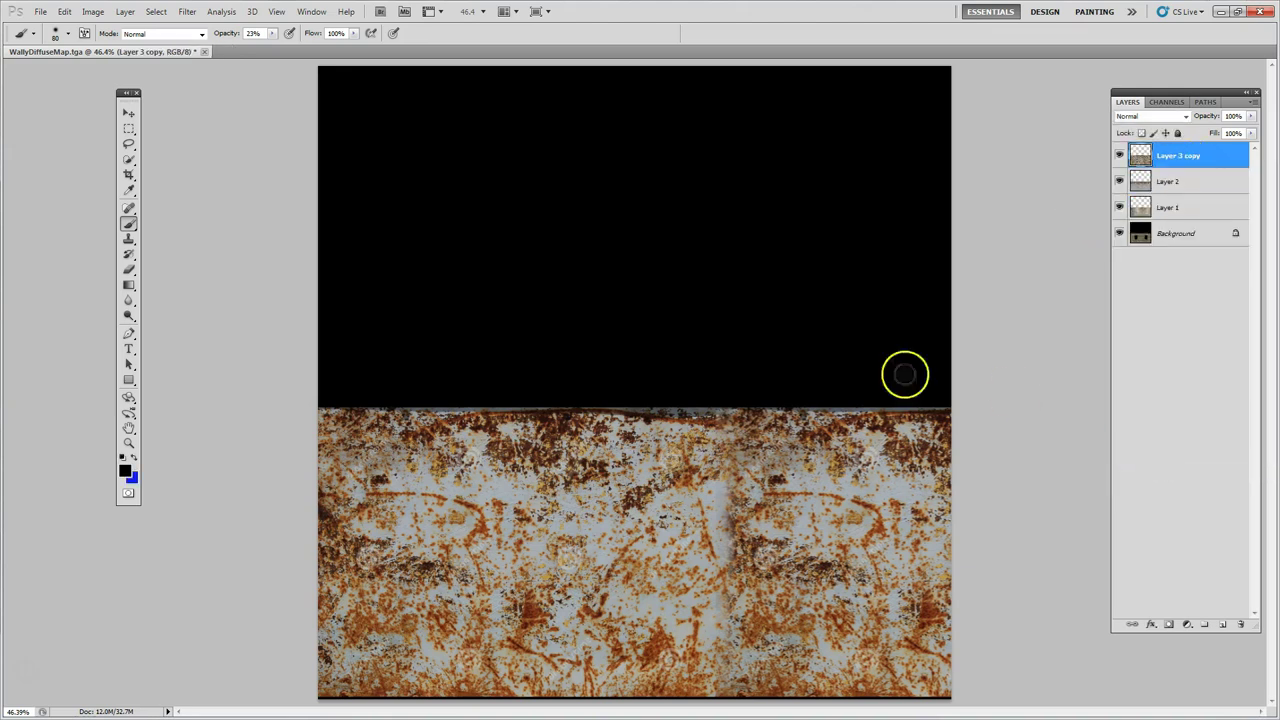
# - Try successive blending modes on the rust layer and set it to Darker Color
pyautogui.click(1125, 117)
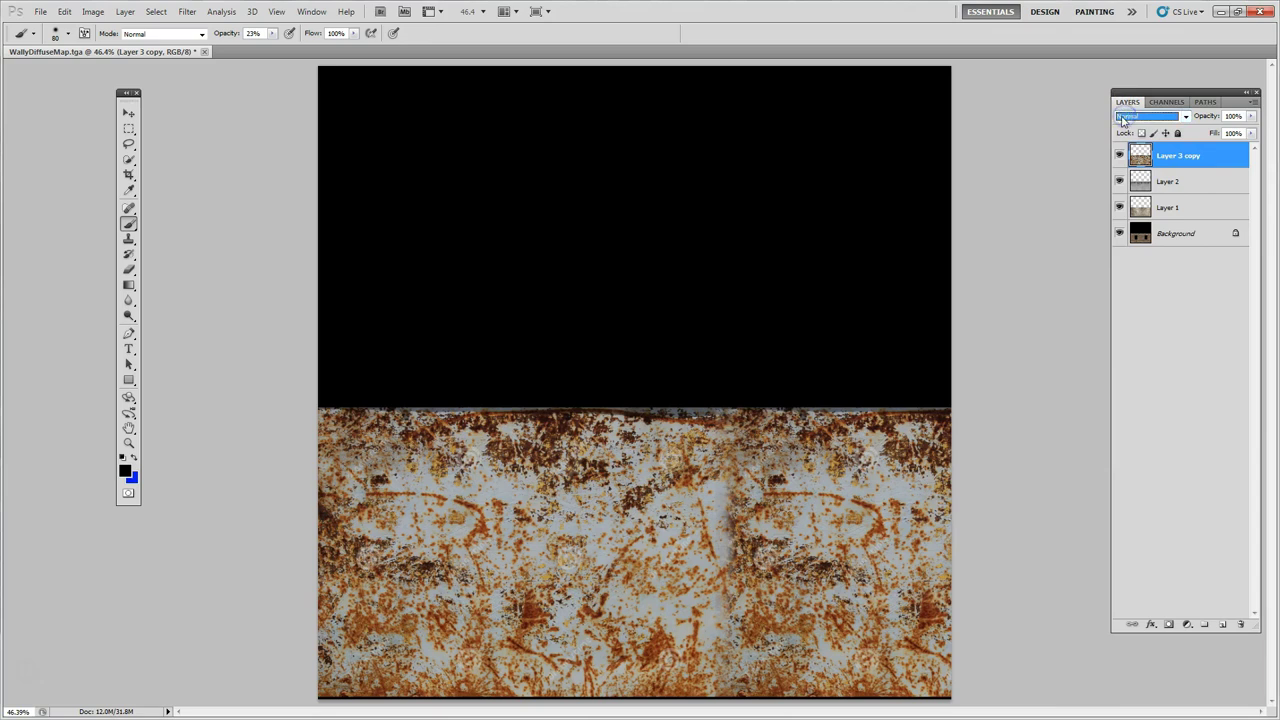
pyautogui.press('Down')
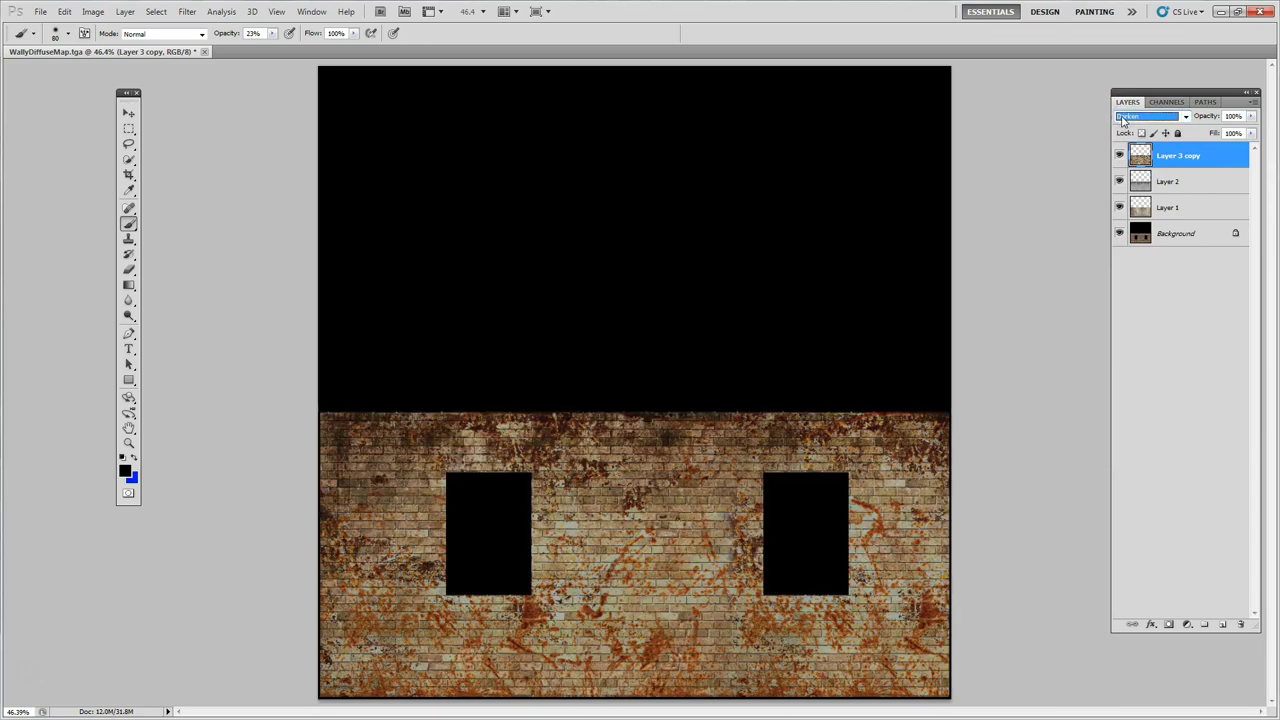
pyautogui.press('Down')
pyautogui.press('Down')
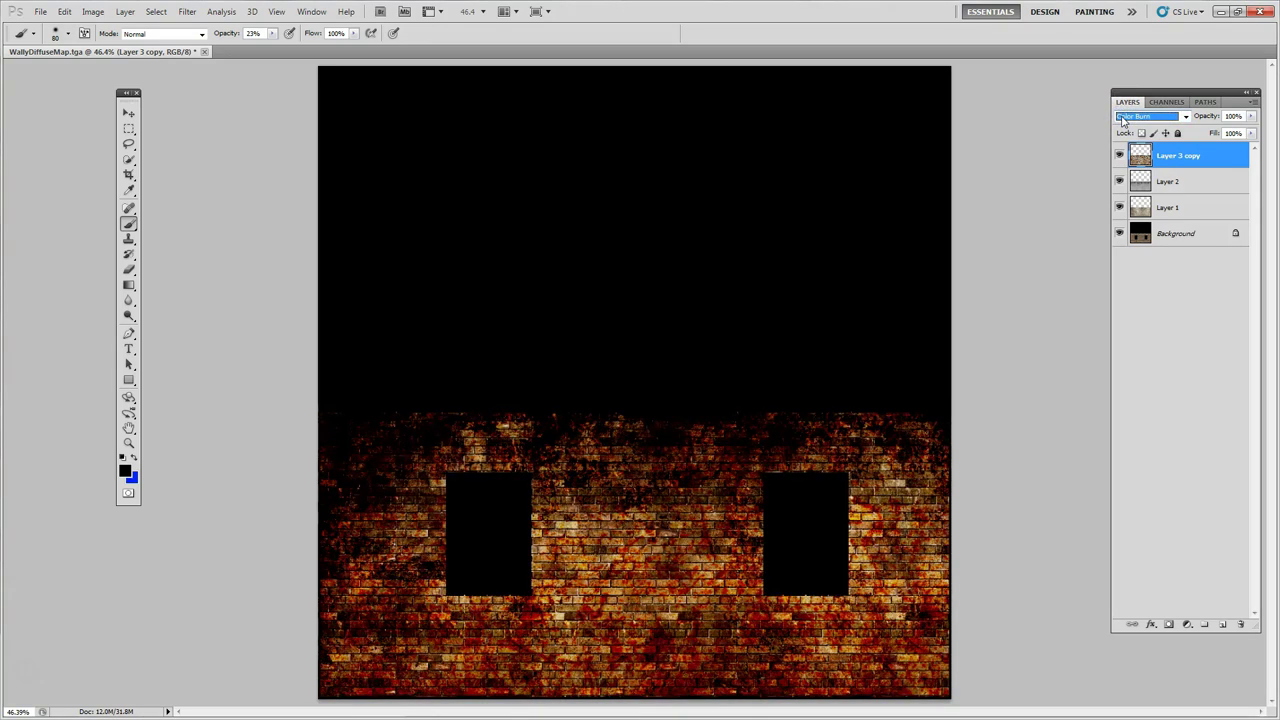
pyautogui.press('Down')
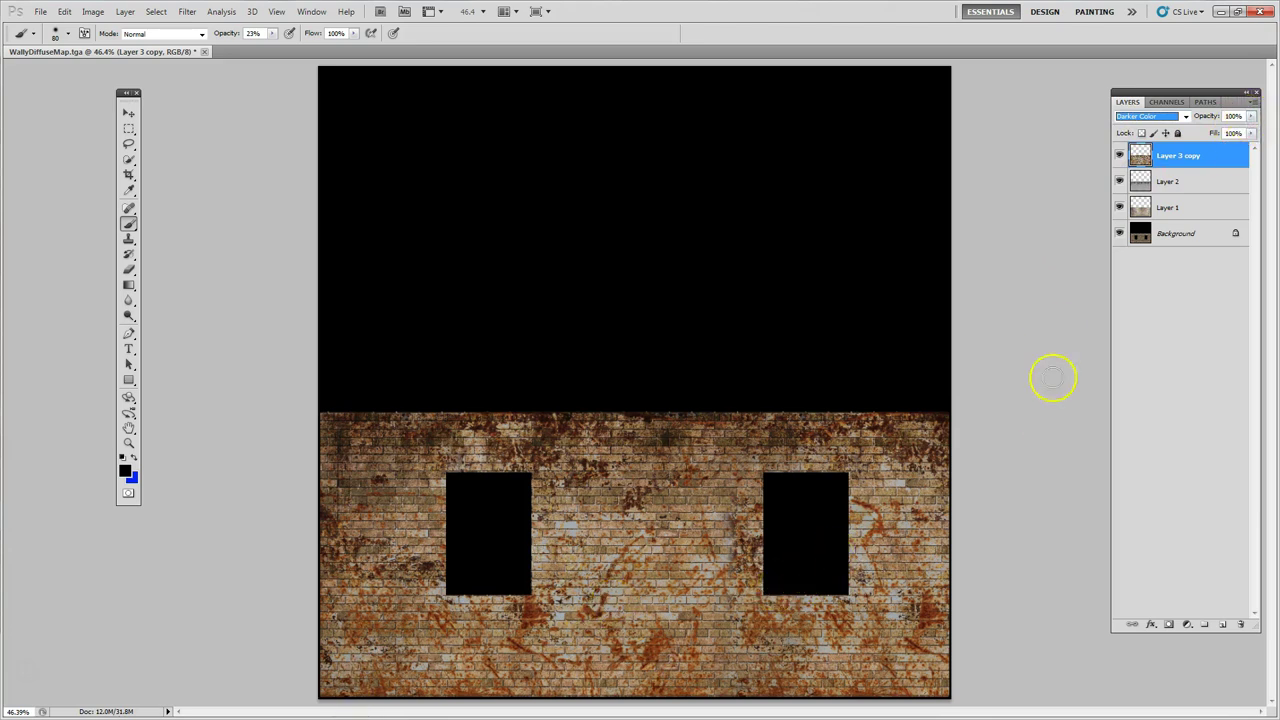
# - Lower the rust layer's opacity to 56% and compare the wall with the layer hidden and shown
pyautogui.click(1251, 116)
pyautogui.moveTo(1248, 133); pyautogui.dragTo(1212, 133)
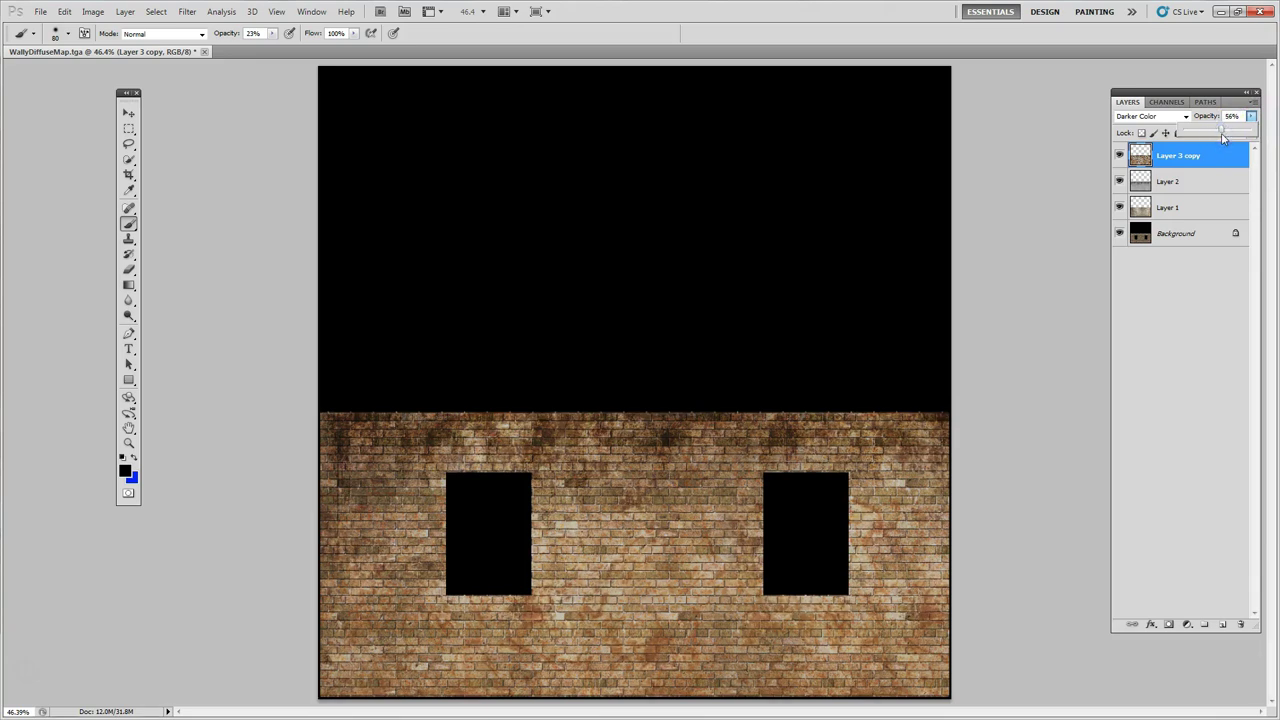
pyautogui.click(1128, 368)
pyautogui.click(1119, 155)
pyautogui.click(1119, 155)
pyautogui.click(1119, 155)
pyautogui.click(1119, 155)
pyautogui.click(1230, 135)
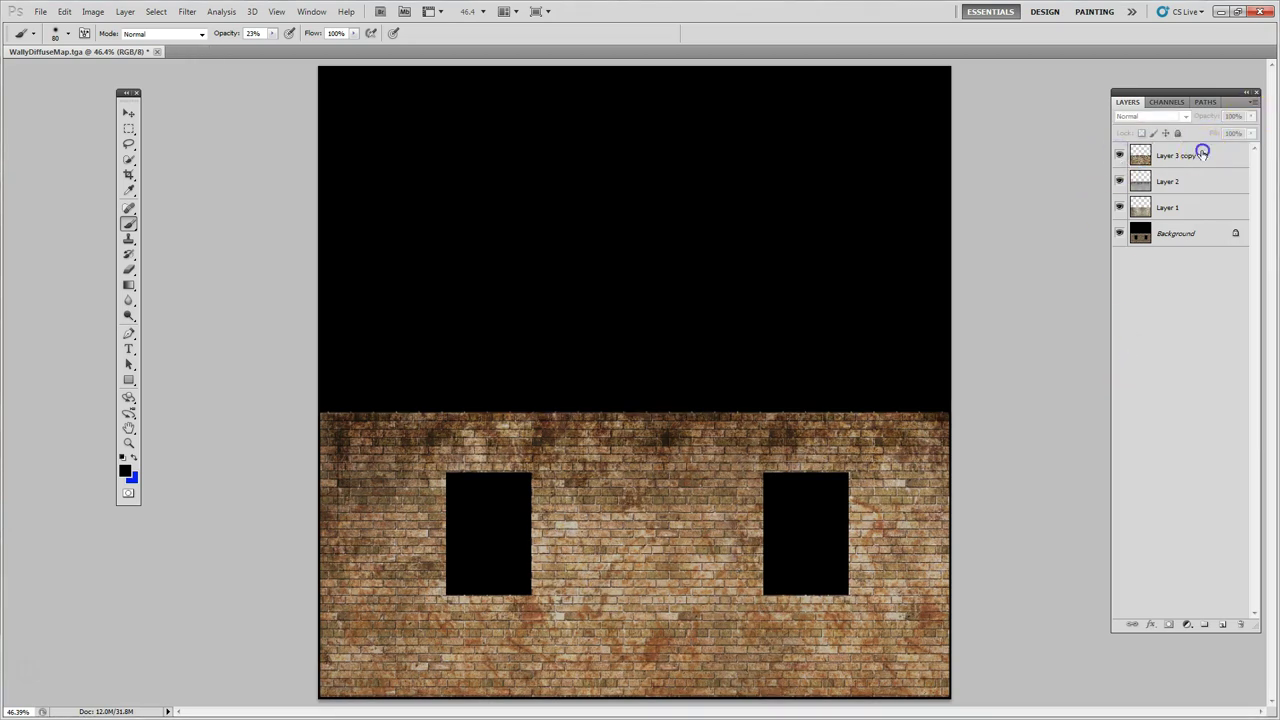
# - Reduce the rust layer's opacity to 49% and toggle its visibility to judge the effect
pyautogui.click(1202, 154)
pyautogui.click(1251, 117)
pyautogui.moveTo(1222, 134); pyautogui.dragTo(1216, 134)
pyautogui.click(1100, 155)
pyautogui.click(1119, 155)
pyautogui.click(1119, 155)
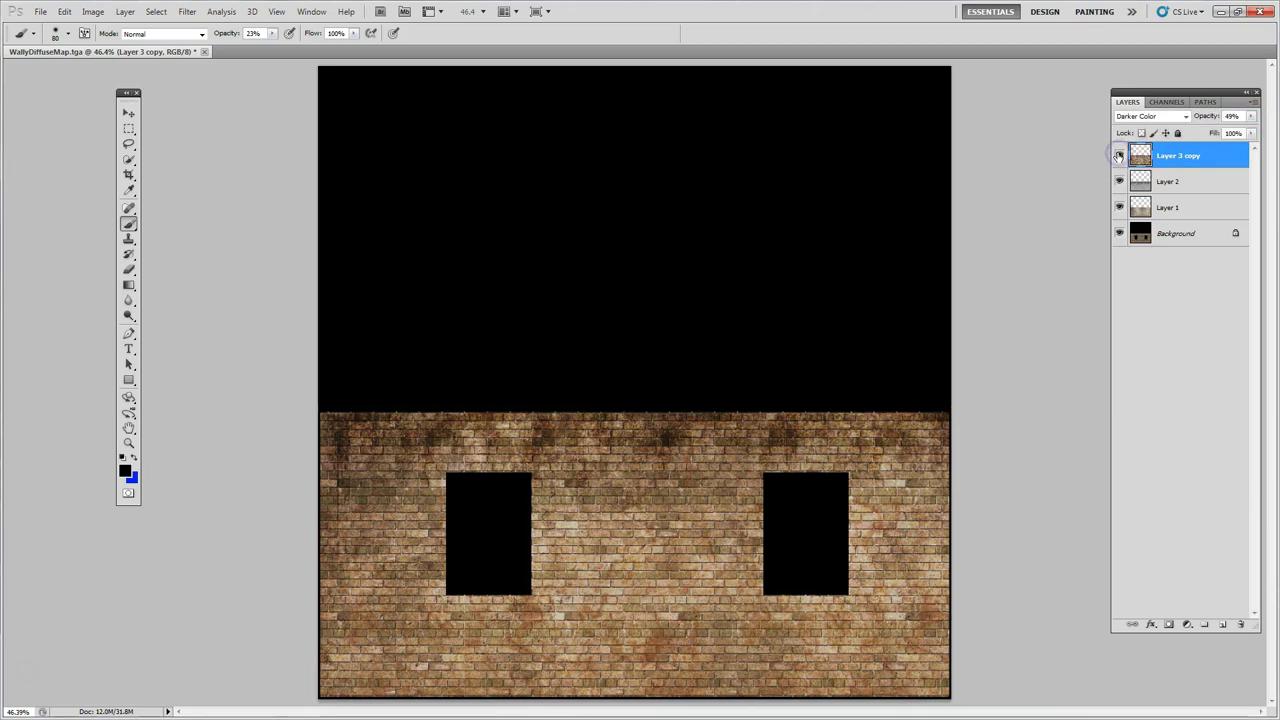
pyautogui.click(1119, 155)
pyautogui.click(1119, 155)
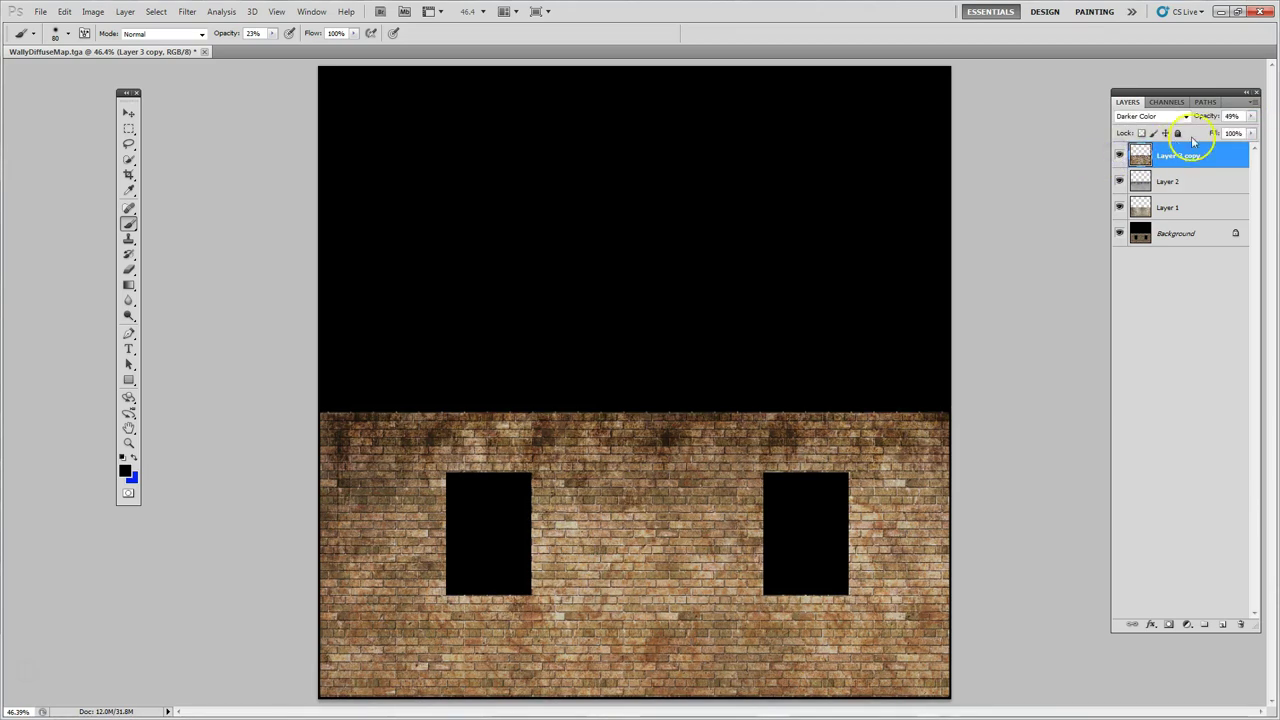
# - Set the rust layer's opacity to 42% and check the wall with the layer hidden and shown
pyautogui.click(1252, 116)
pyautogui.click(1216, 133)
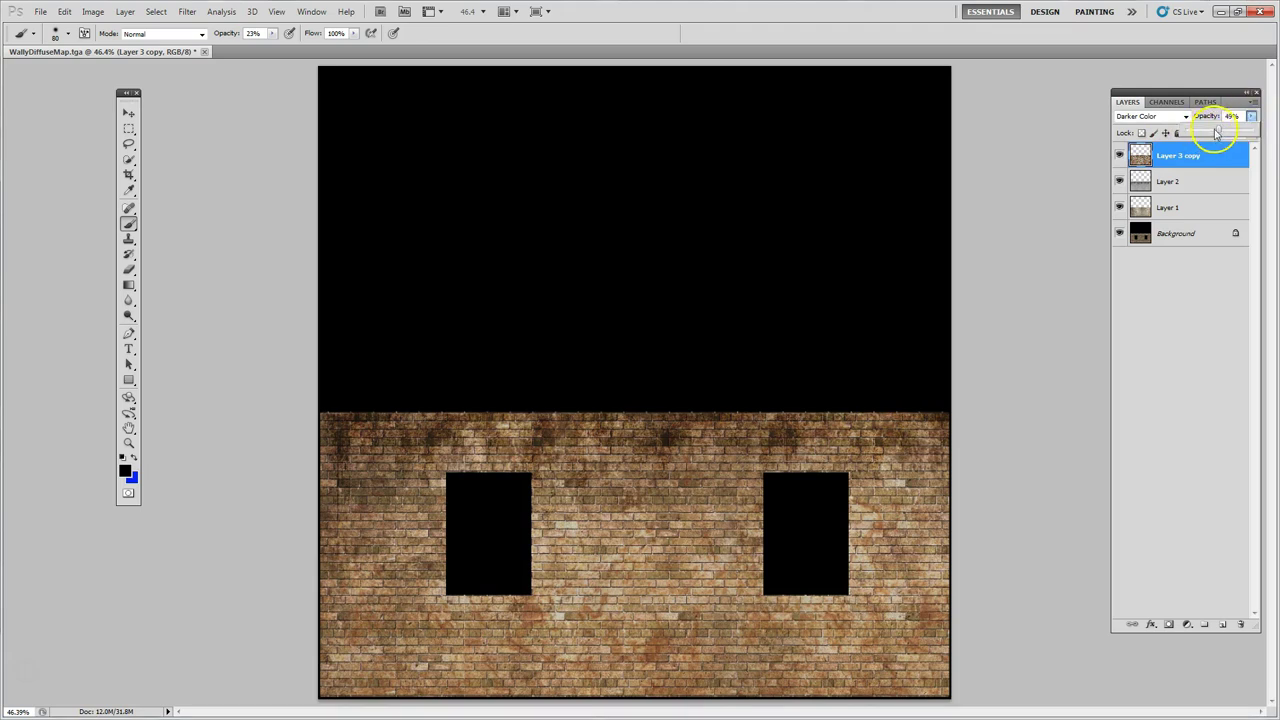
pyautogui.click(1119, 155)
pyautogui.click(1119, 155)
# - Hide all three overlay layers to view the base bricks, and show them again one by one
pyautogui.click(1119, 155)
pyautogui.click(1119, 180)
pyautogui.click(1120, 207)
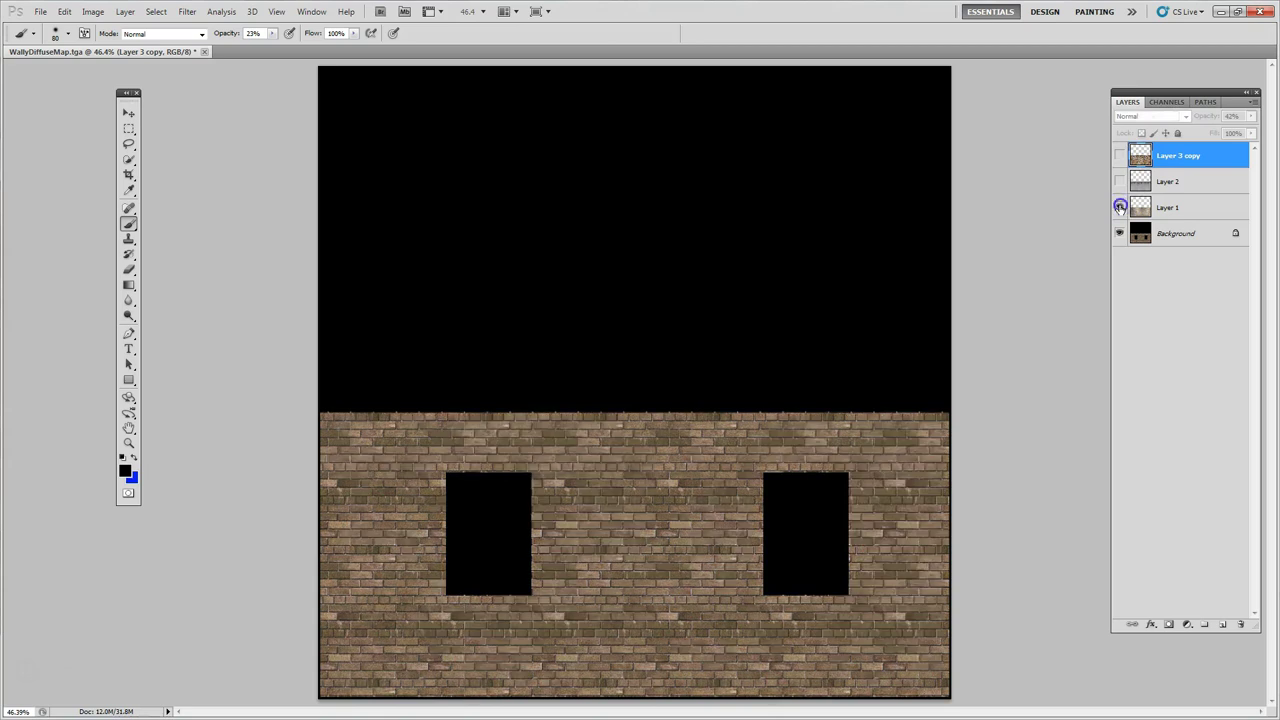
pyautogui.click(1120, 206)
pyautogui.click(1119, 181)
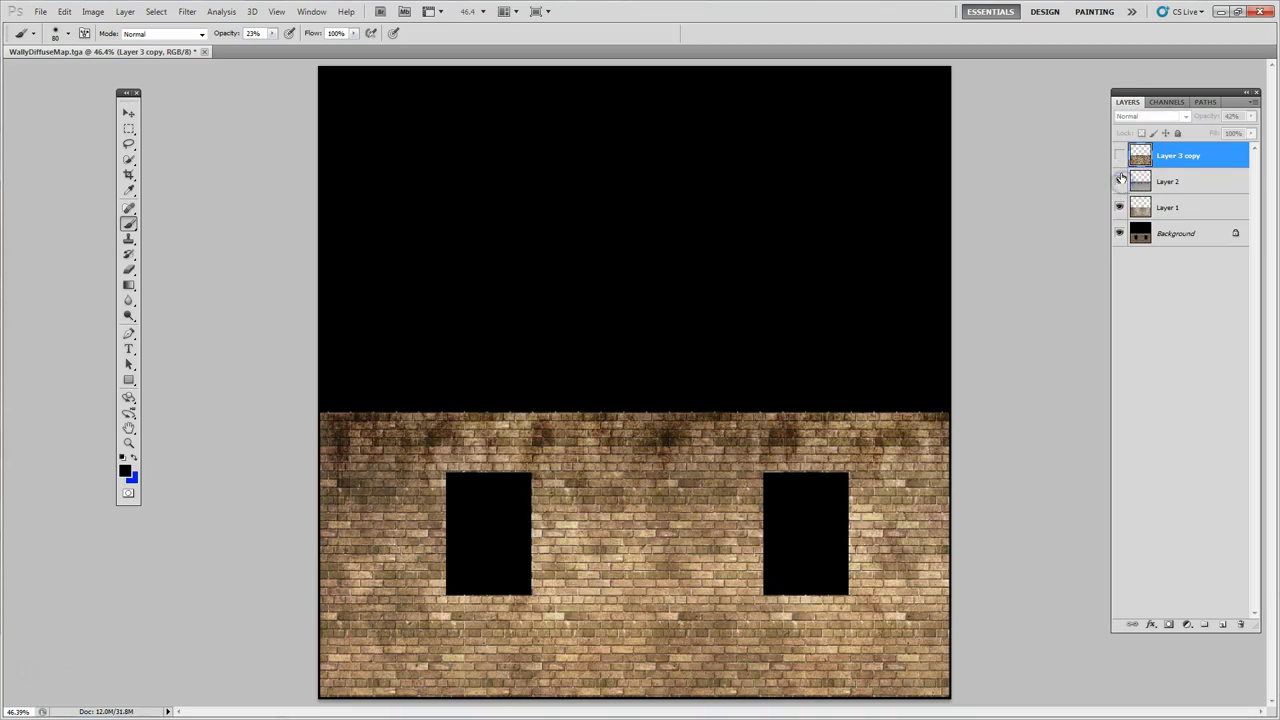
pyautogui.click(1120, 155)
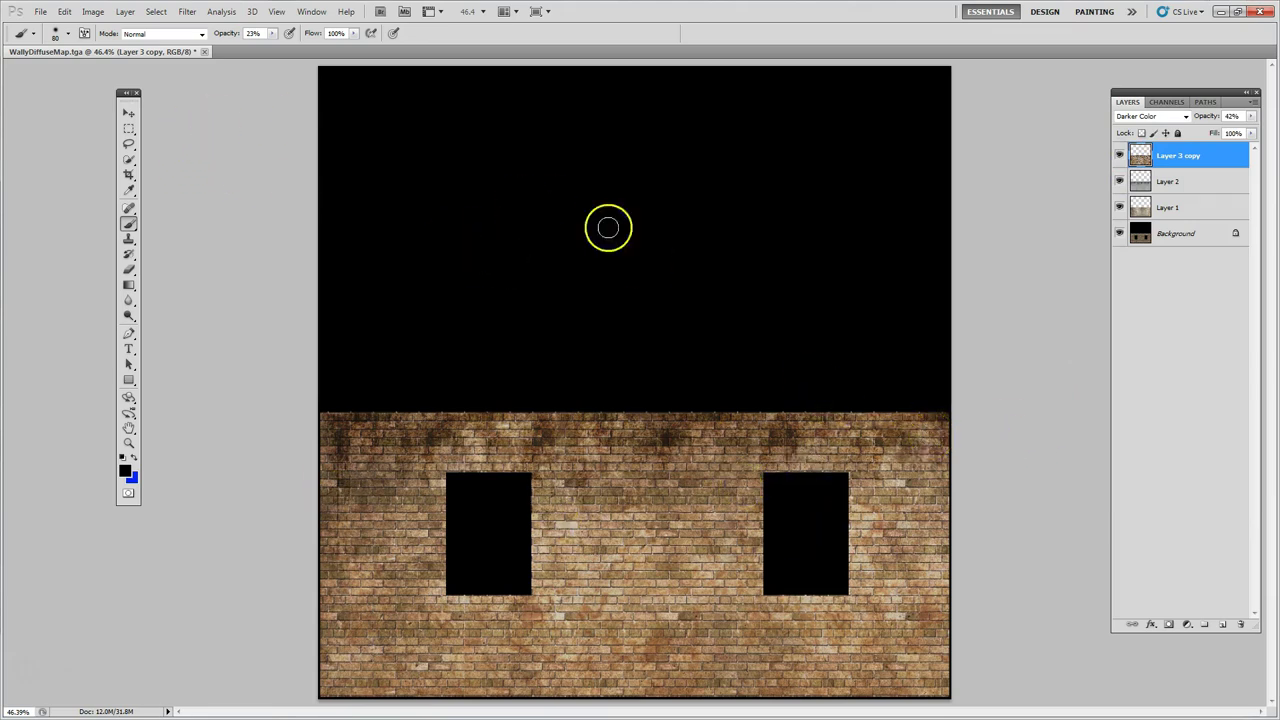
# - Select the whole canvas, copy it merged and paste the flattened result as a new top layer
pyautogui.click(157, 11)
pyautogui.click(165, 26)
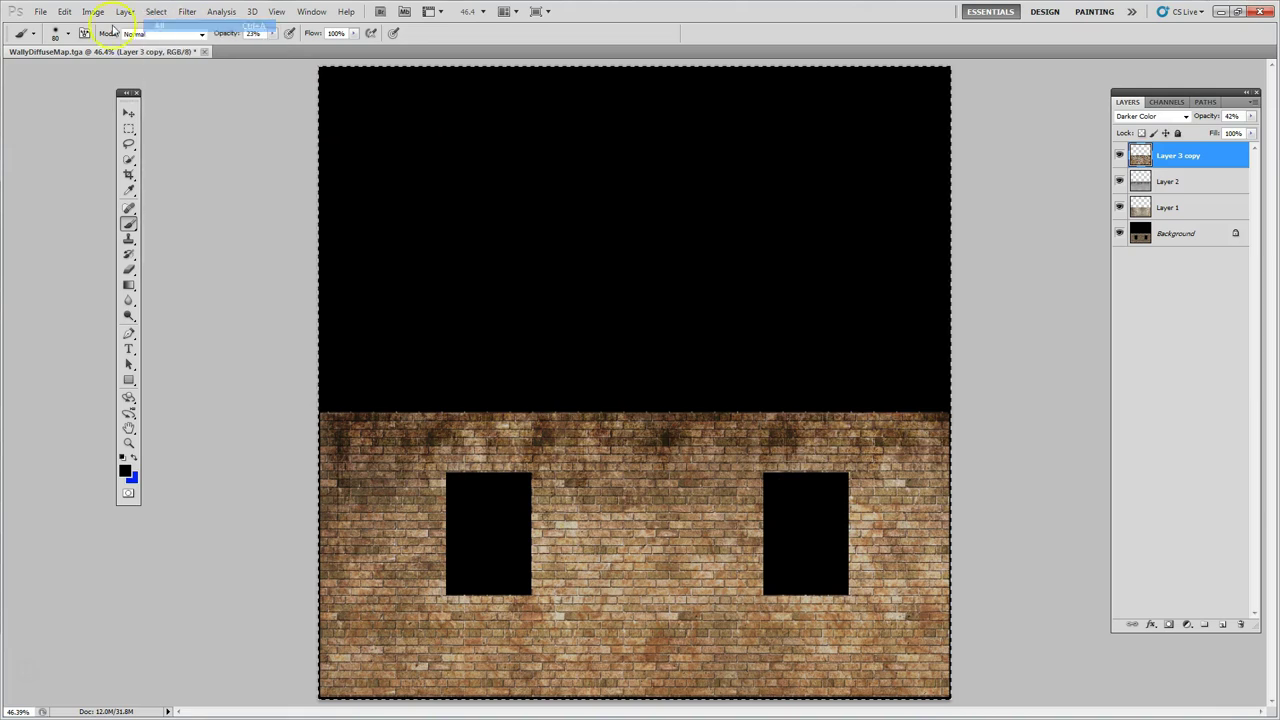
pyautogui.click(64, 11)
pyautogui.click(90, 113)
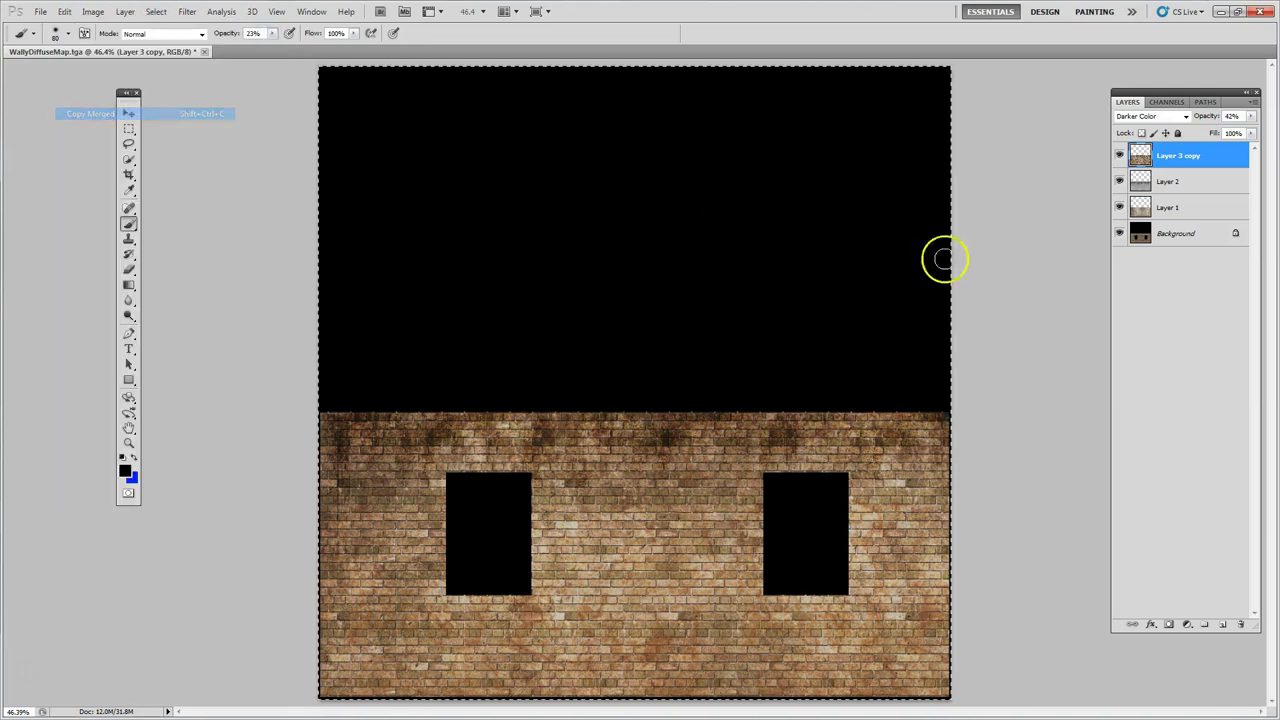
pyautogui.click(68, 12)
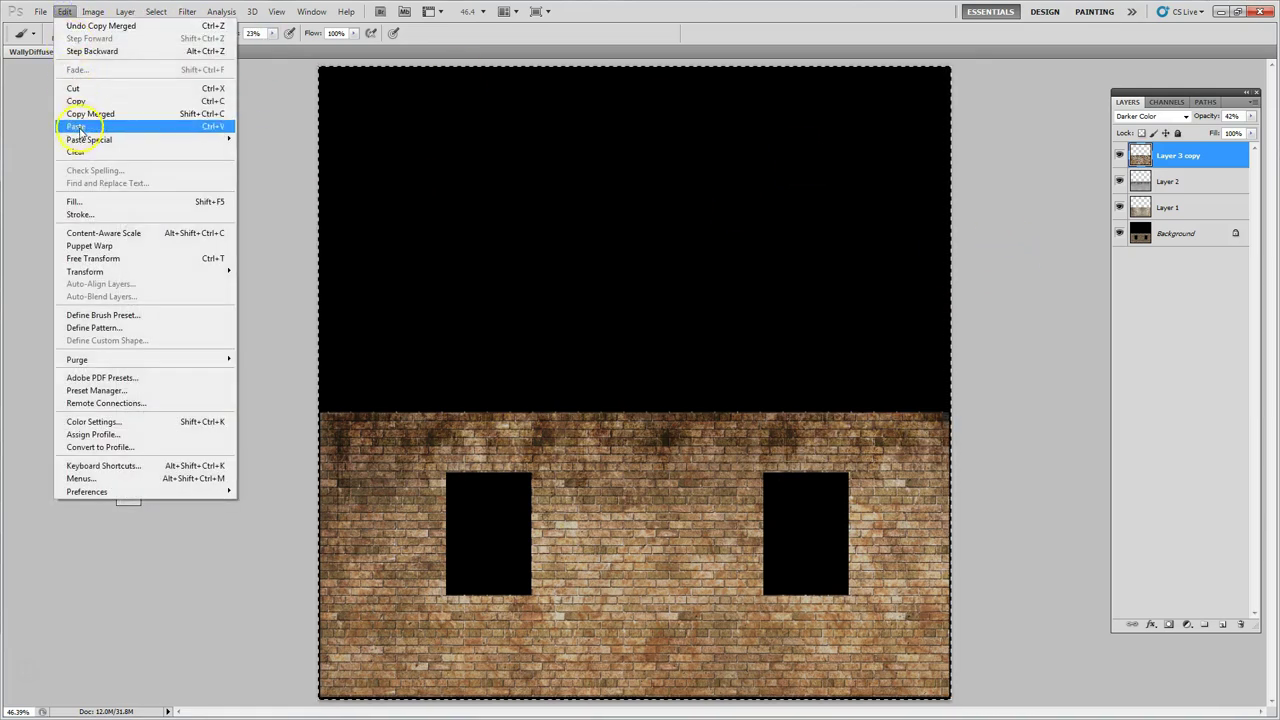
pyautogui.click(84, 120)
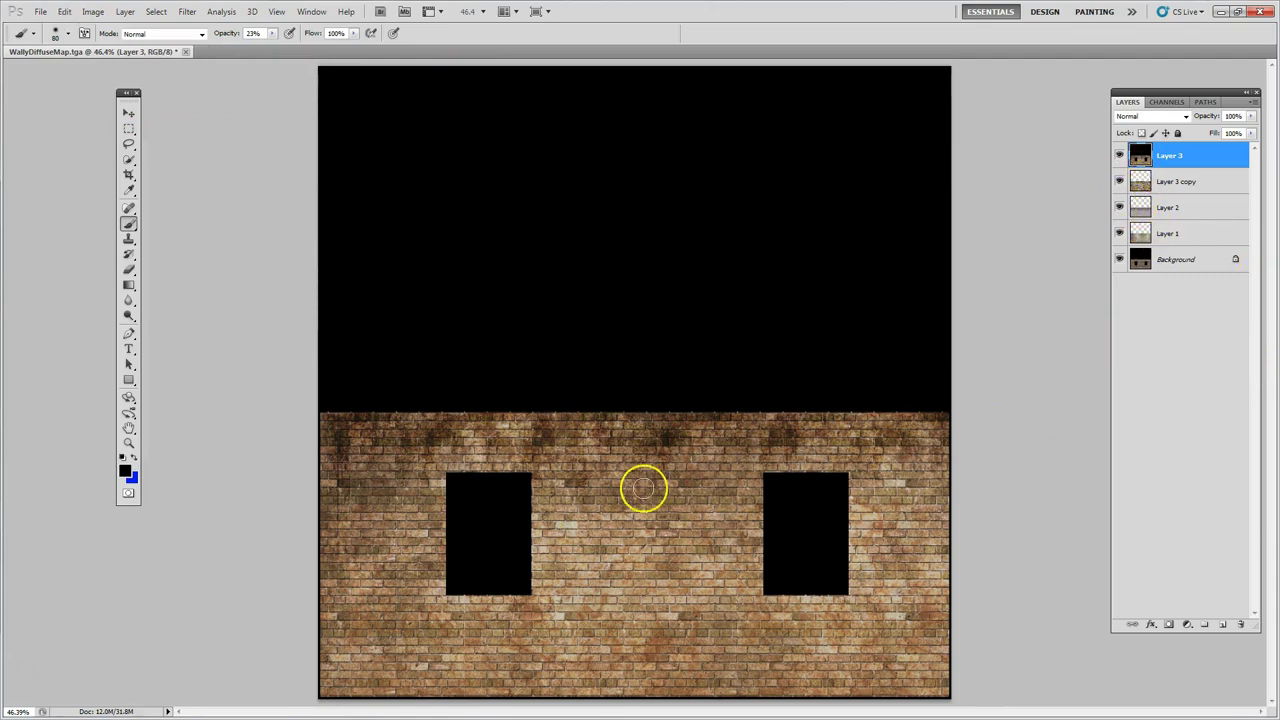
# - Desaturate the flattened wall layer with Hue/Saturation at a saturation of -17 and inspect the bricks at 100% zoom
pyautogui.hotkey('ctrl', '1')
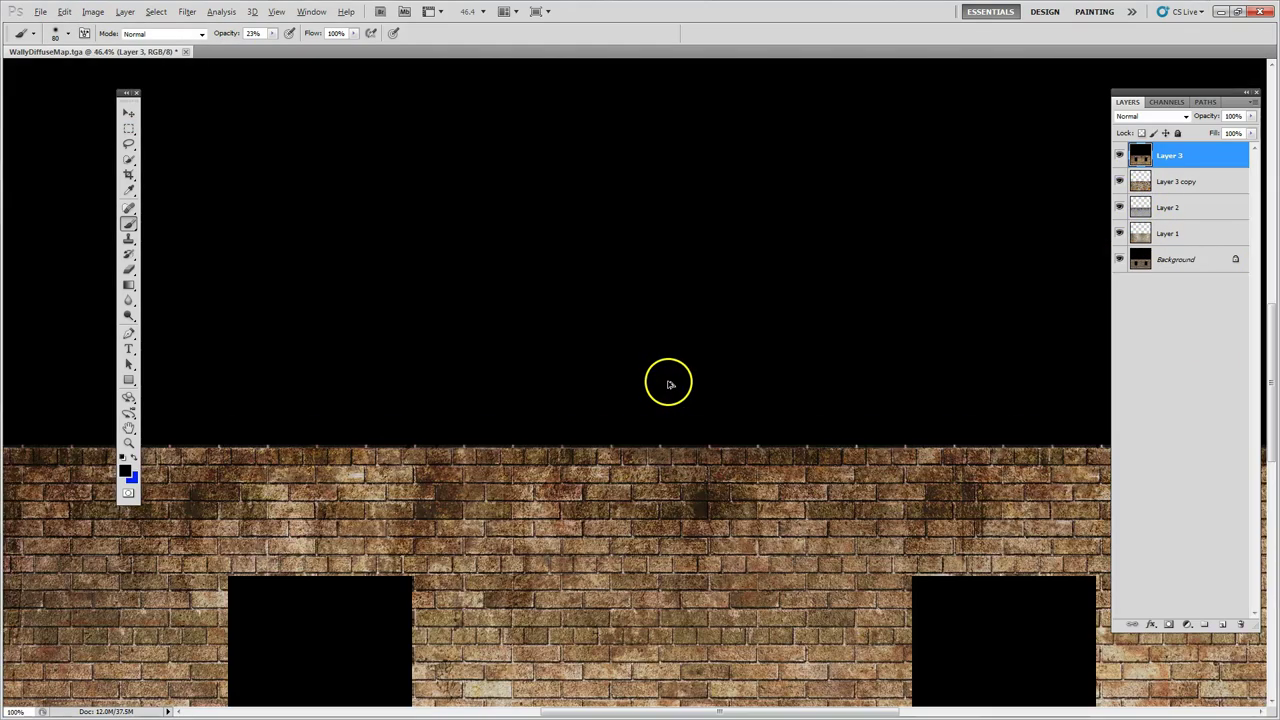
pyautogui.moveTo(620, 634); pyautogui.dragTo(669, 291)
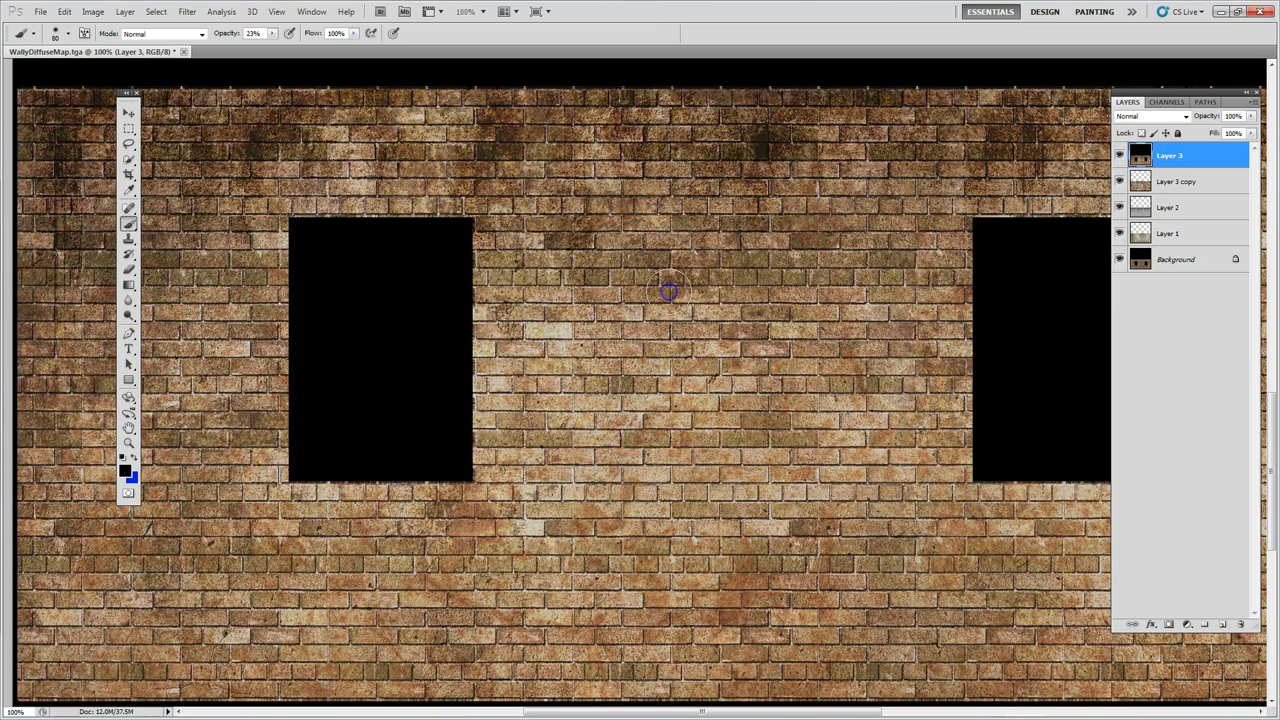
pyautogui.click(92, 12)
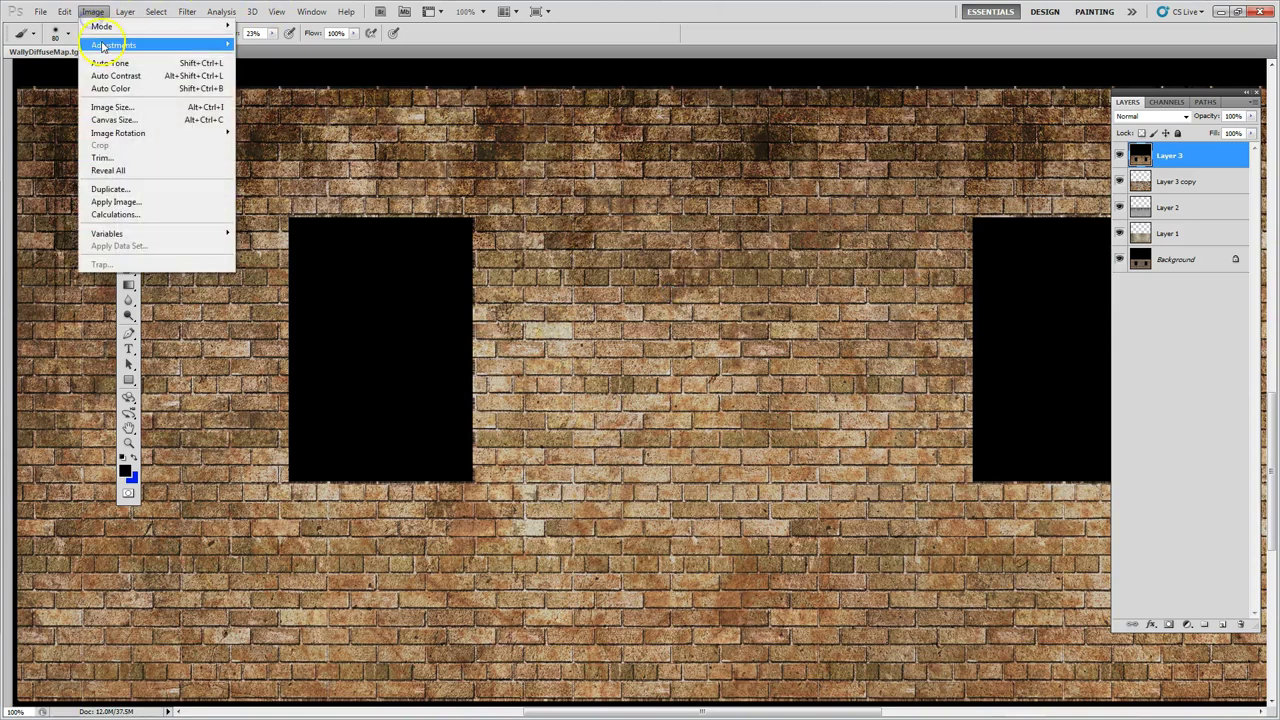
pyautogui.moveTo(130, 45)
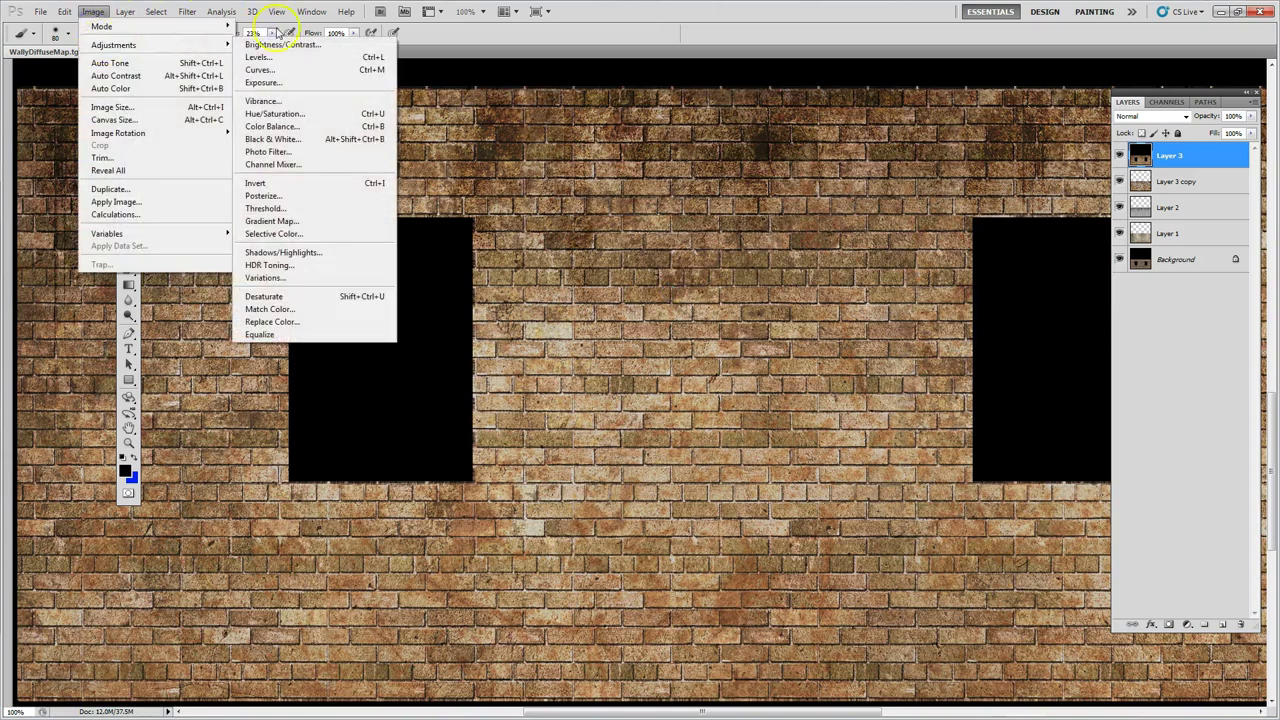
pyautogui.click(292, 115)
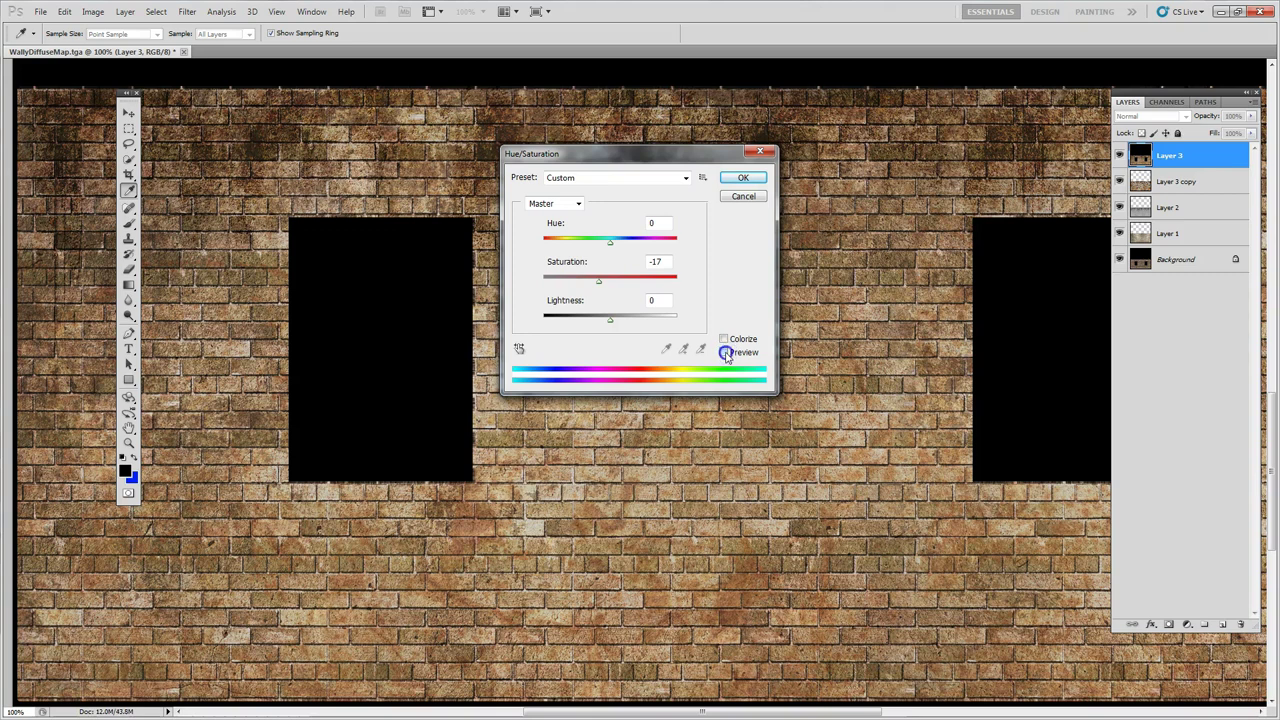
pyautogui.click(741, 178)
pyautogui.press('b')
pyautogui.moveTo(563, 381)
pyautogui.mouseDown()
pyautogui.moveTo(606, 363)
pyautogui.moveTo(509, 489)
pyautogui.moveTo(583, 257)
pyautogui.moveTo(716, 347)
pyautogui.moveTo(651, 363)
pyautogui.moveTo(669, 394)
pyautogui.moveTo(681, 317)
pyautogui.moveTo(706, 331)
pyautogui.moveTo(580, 329)
pyautogui.moveTo(670, 402)
pyautogui.moveTo(563, 334)
pyautogui.moveTo(586, 360)
pyautogui.moveTo(780, 259)
pyautogui.moveTo(623, 354)
pyautogui.moveTo(646, 363)
pyautogui.mouseUp()
pyautogui.moveTo(446, 124); pyautogui.dragTo(451, 150)
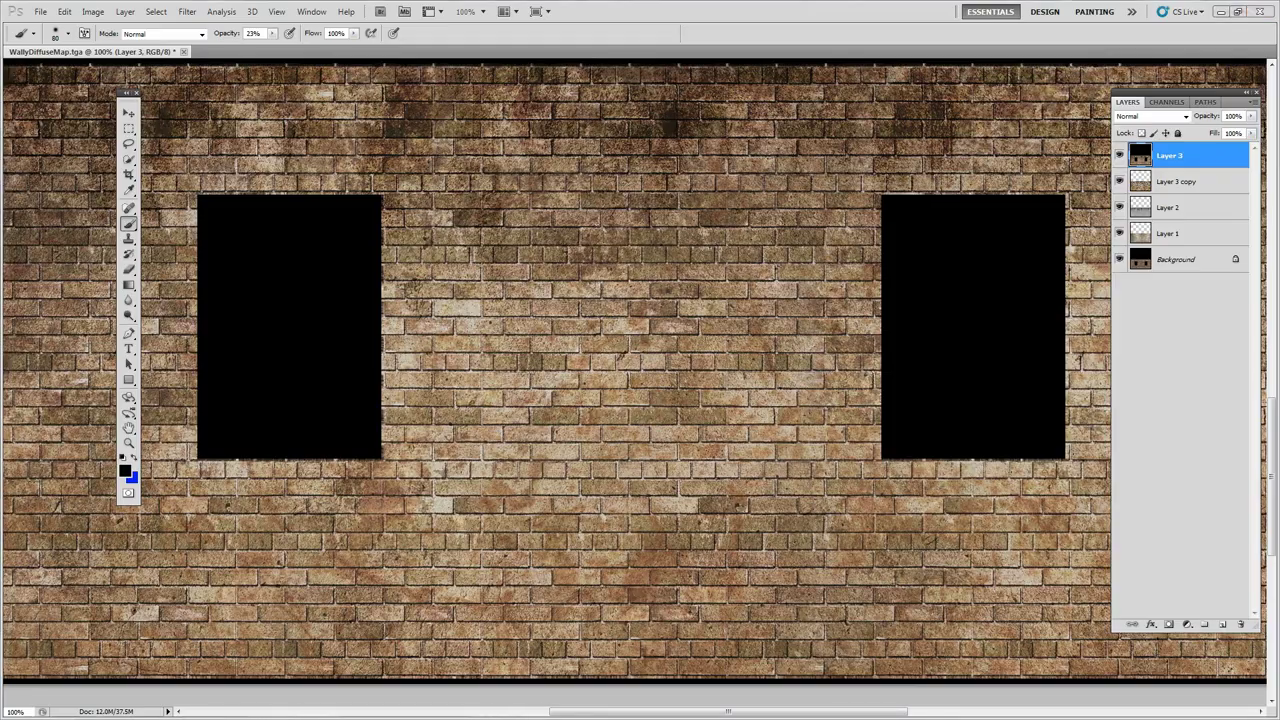
# - Switch to the browser, copy the katrine-drip-forest.jpg image and paste it over the brick wall in Photoshop as a new layer
pyautogui.hotkey('alt', 'Tab')
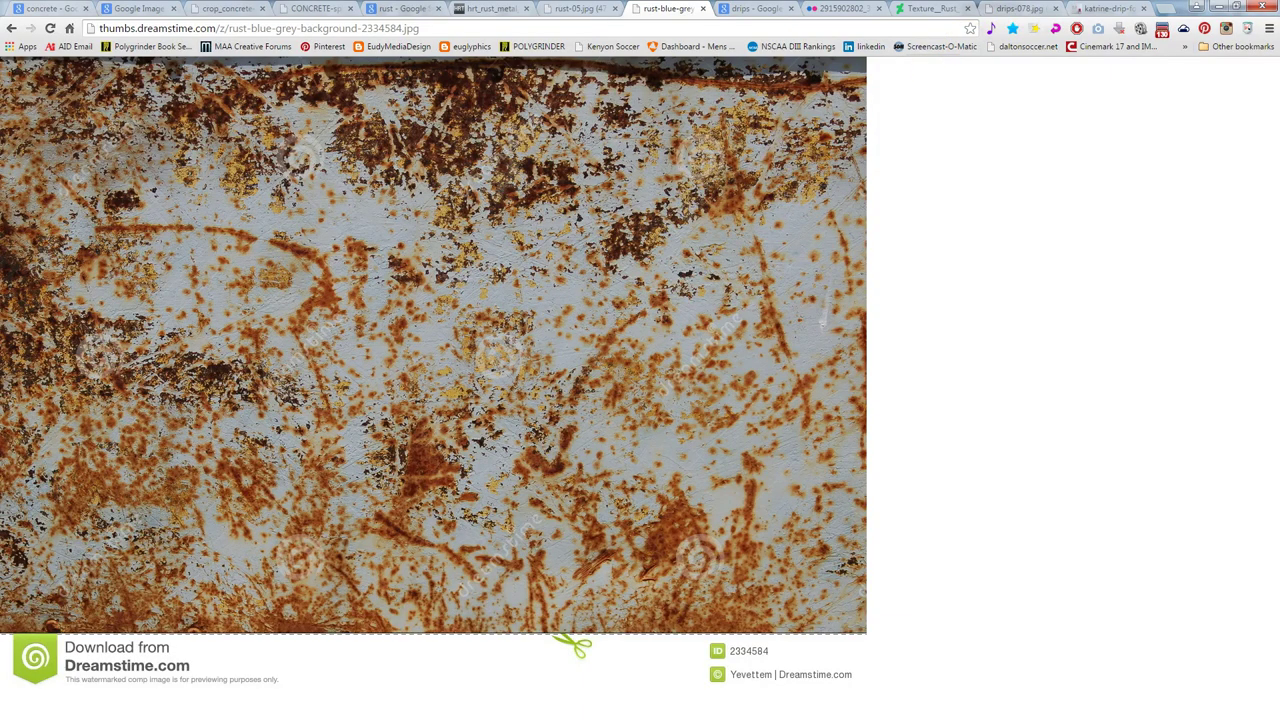
pyautogui.click(1089, 8)
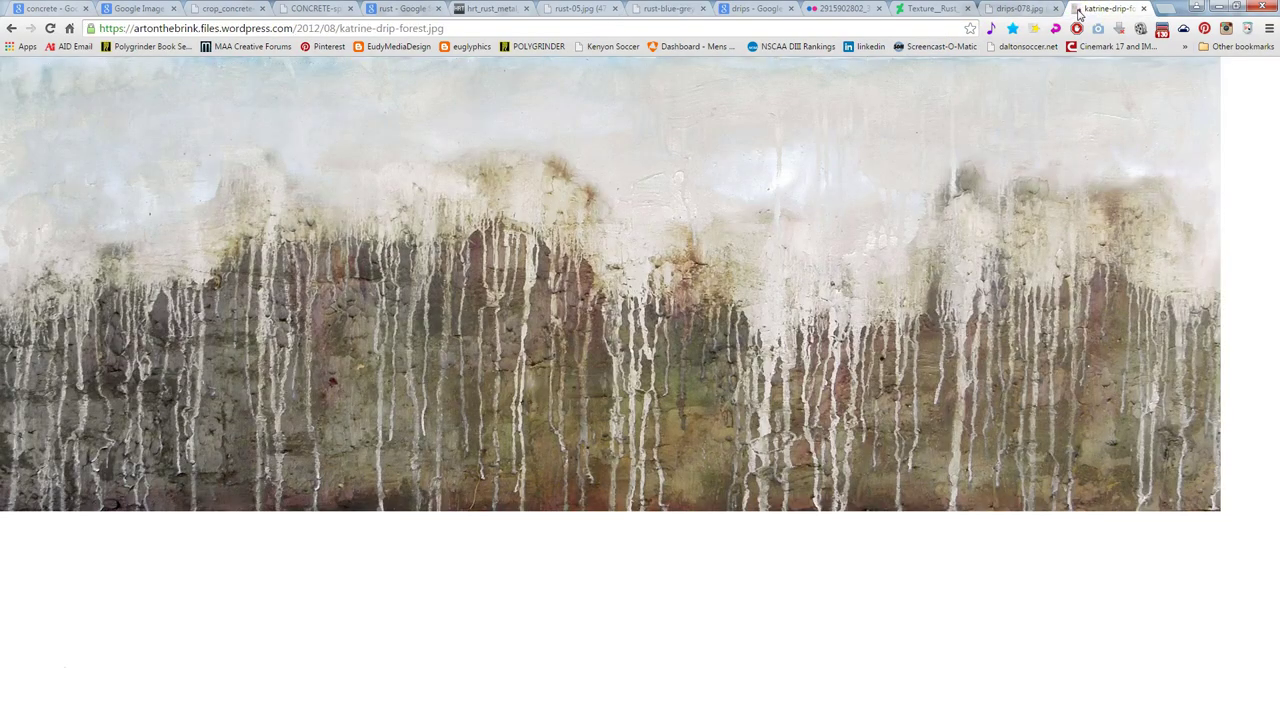
pyautogui.click(1020, 9)
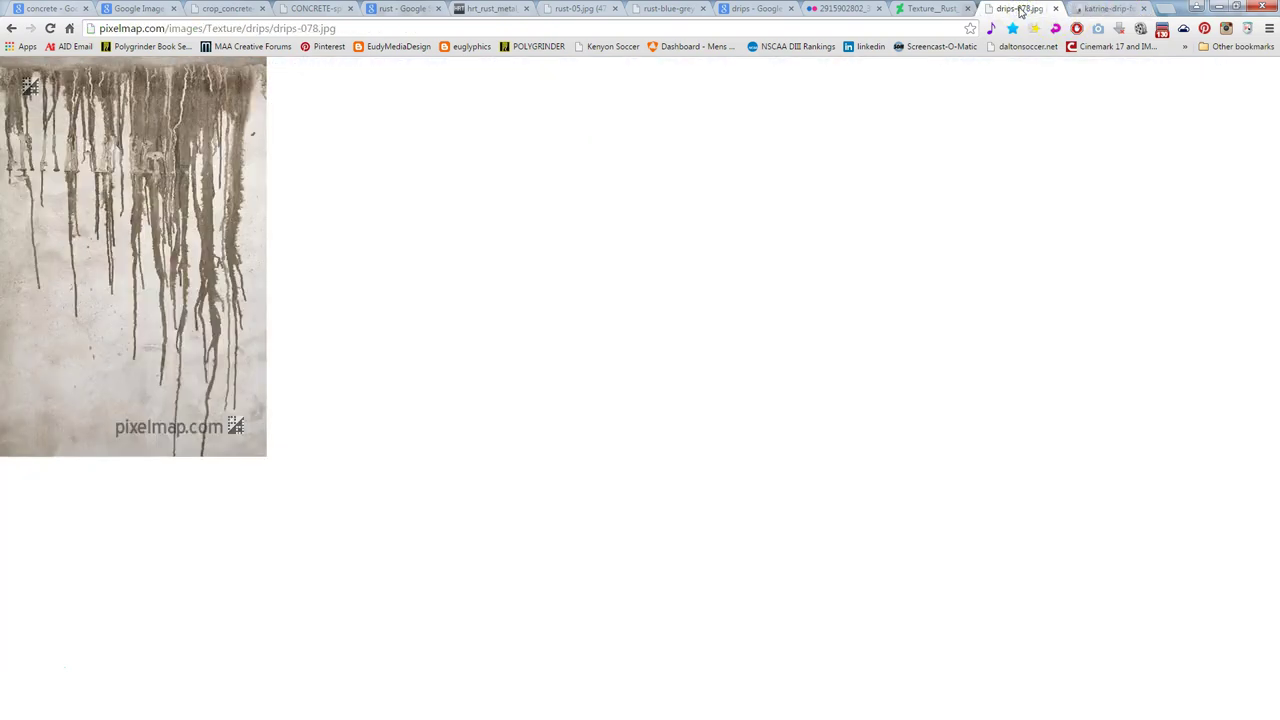
pyautogui.click(1112, 8)
pyautogui.rightClick(555, 216)
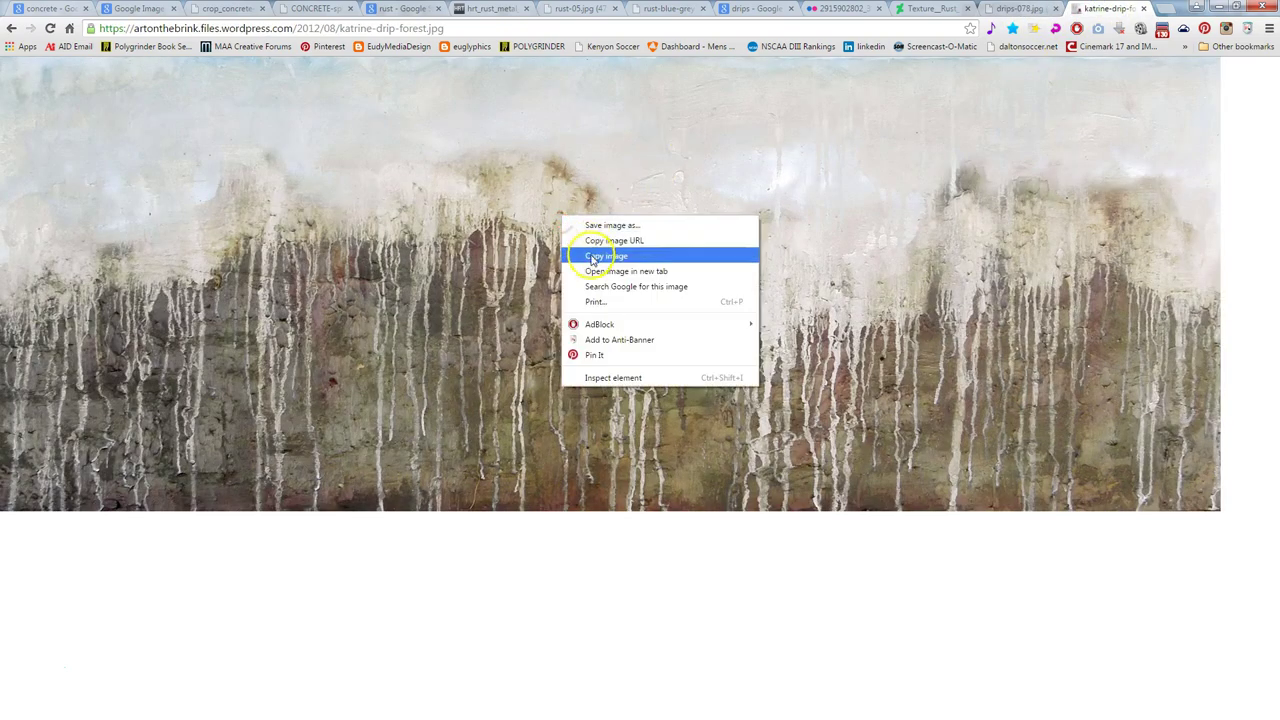
pyautogui.click(585, 254)
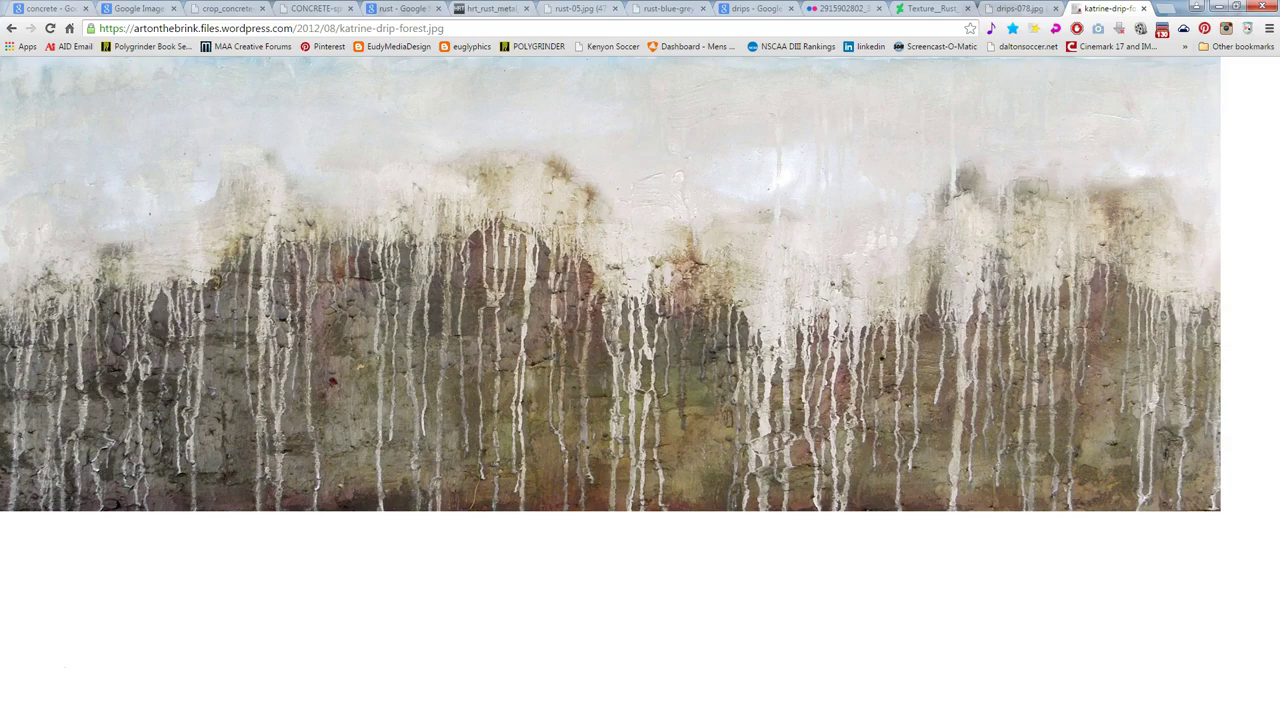
pyautogui.hotkey('alt', 'Tab')
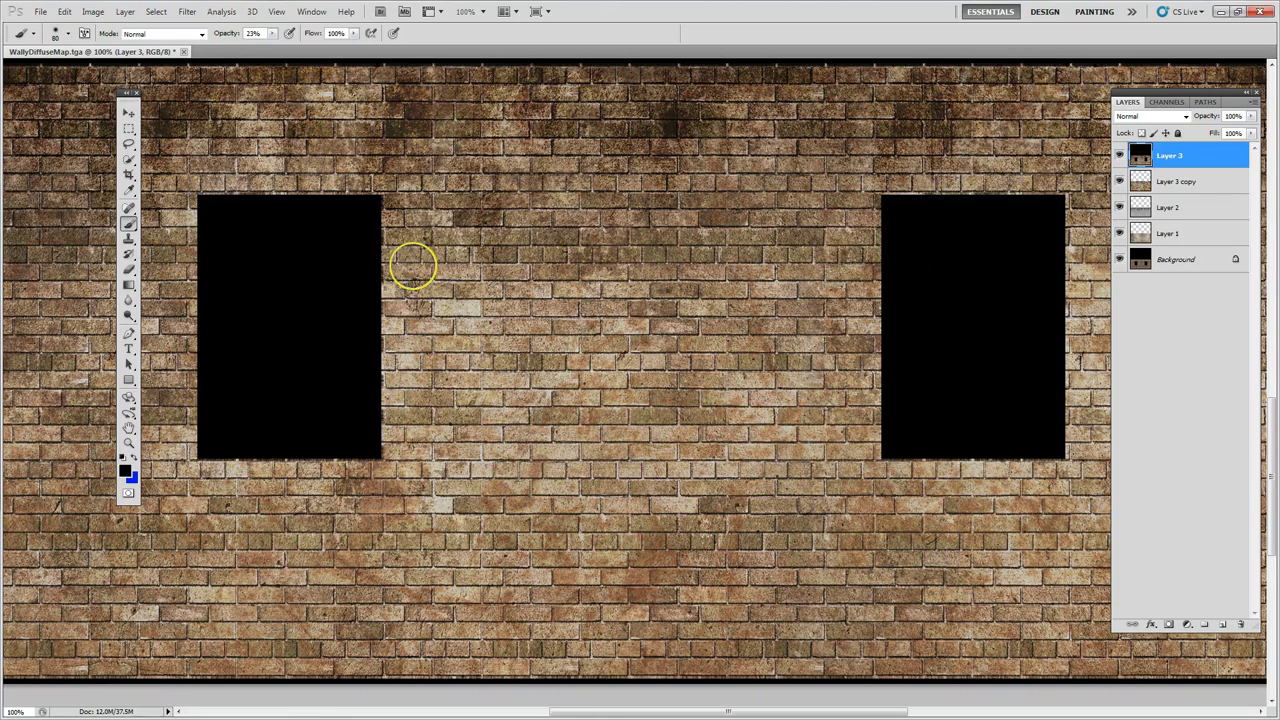
pyautogui.hotkey('ctrl', 'v')
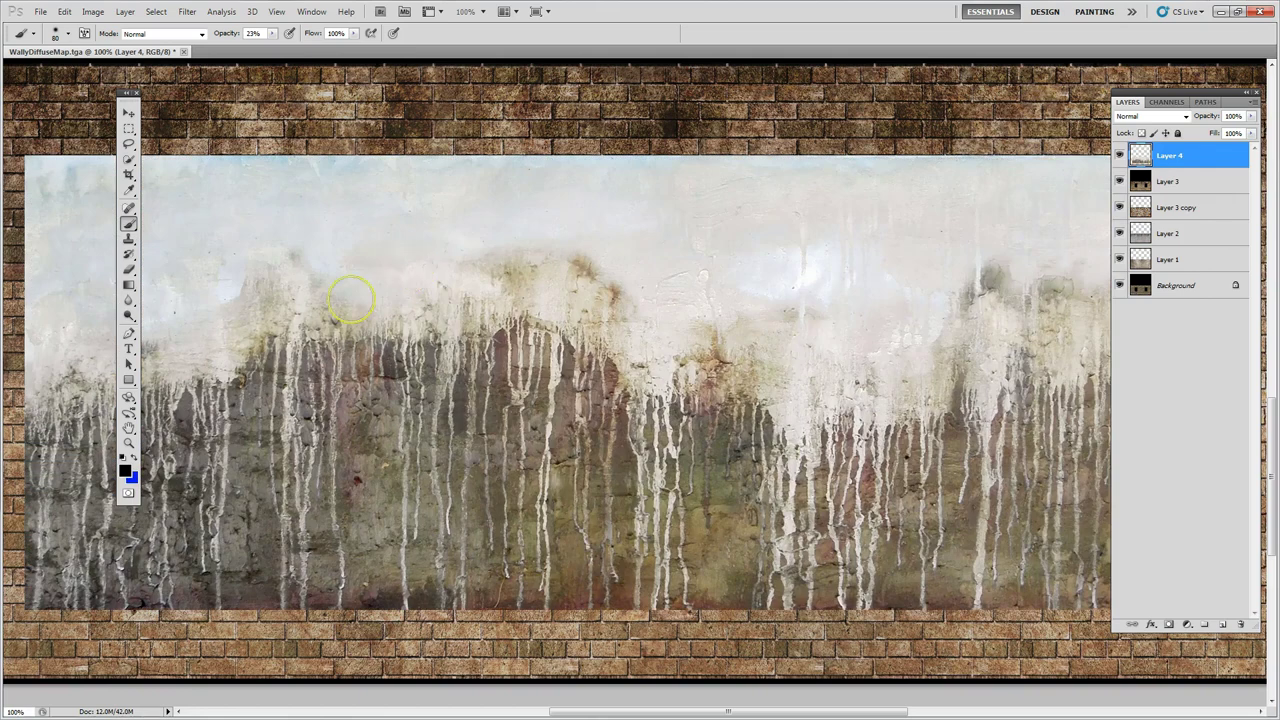
# - Try successive blend modes on the pasted drip layer and set it to Overlay
pyautogui.click(128, 113)
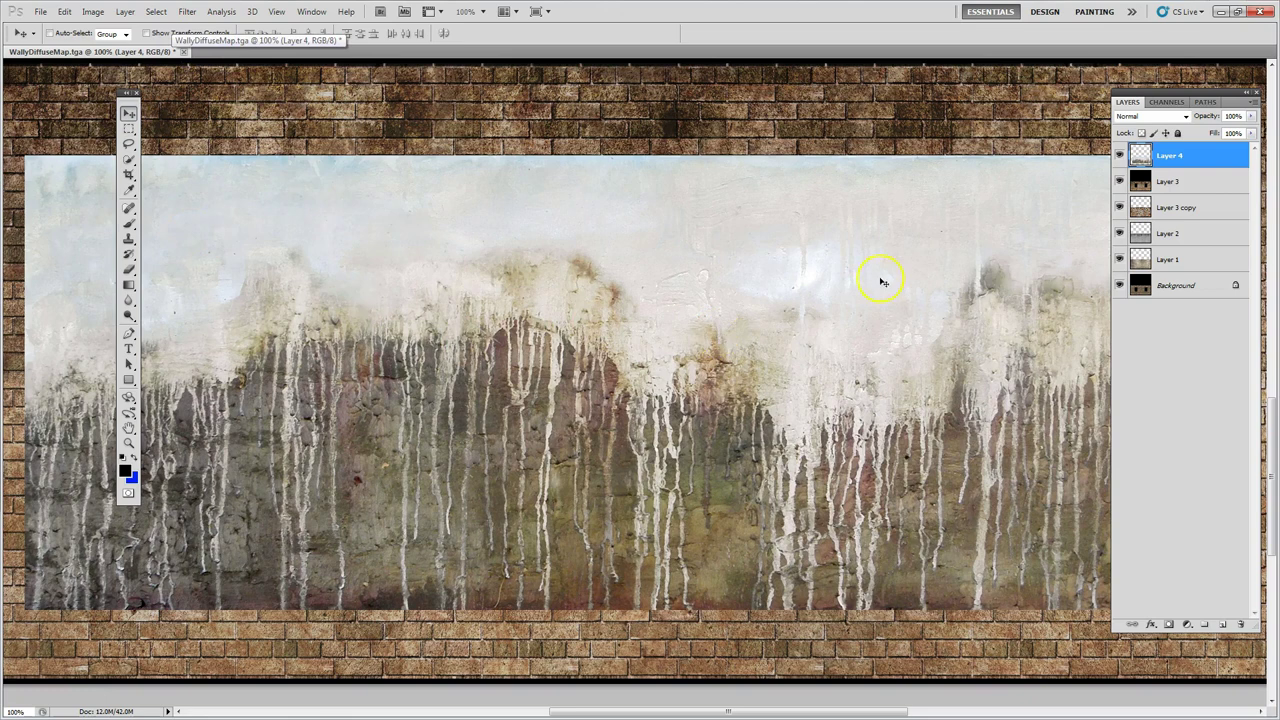
pyautogui.click(1122, 117)
pyautogui.click(1122, 118)
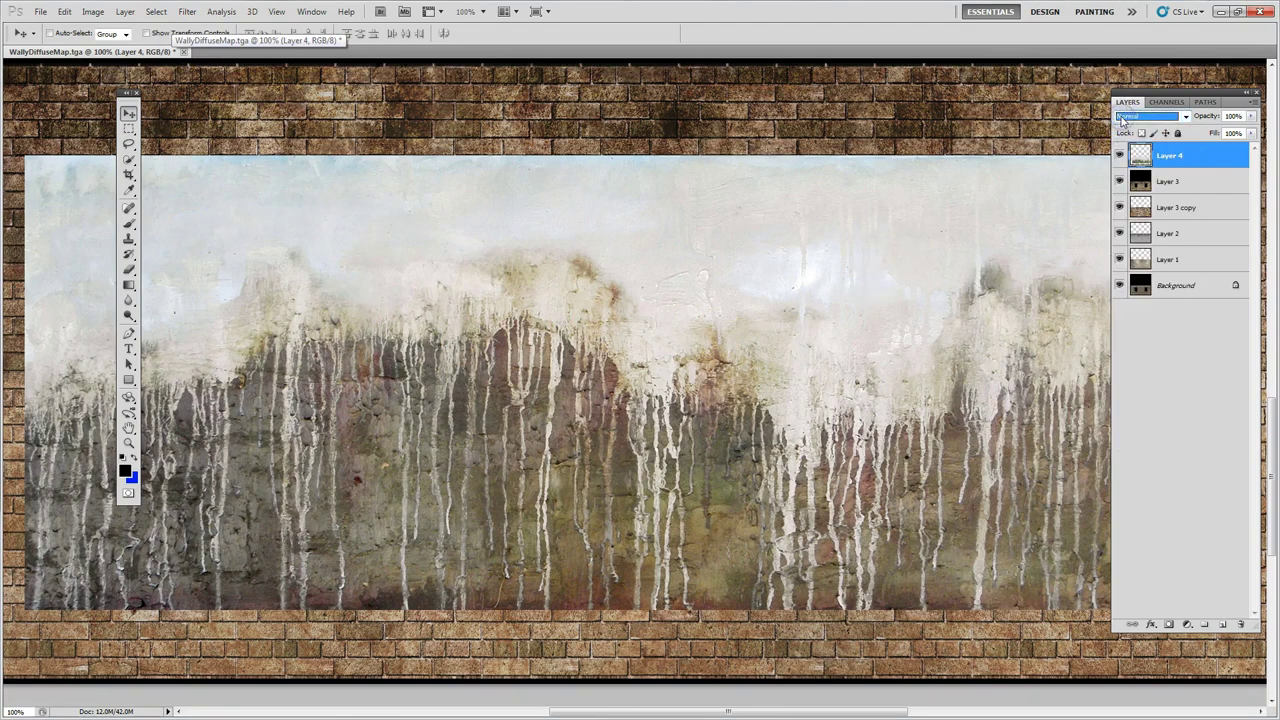
pyautogui.press('Down')
pyautogui.press('Down')
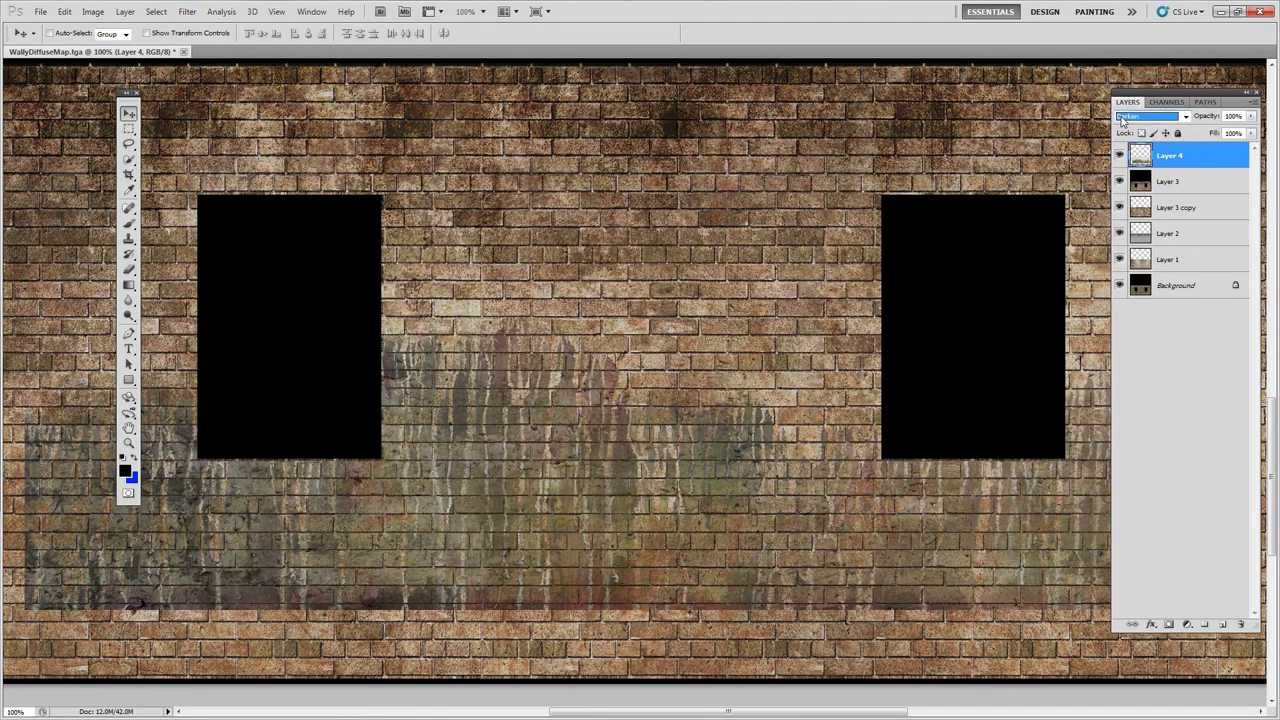
pyautogui.press('Down')
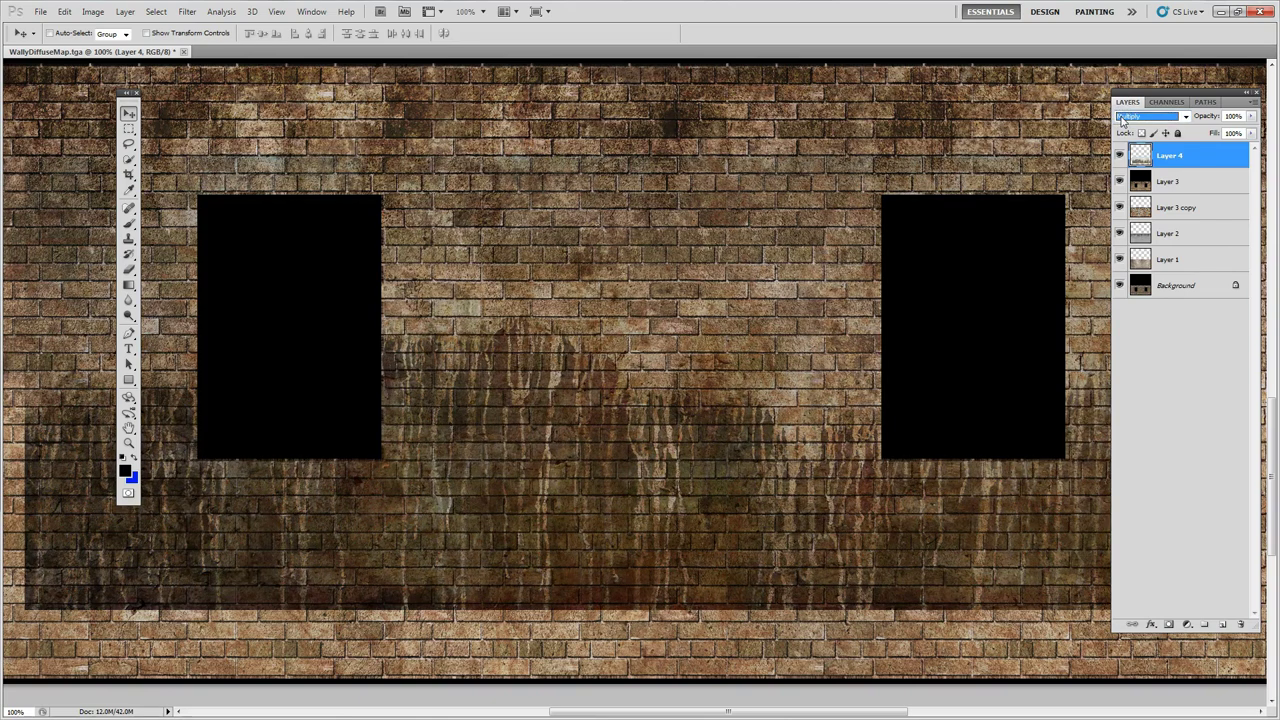
pyautogui.press('Down')
pyautogui.press('Down')
pyautogui.press('Down')
pyautogui.press('Down')
pyautogui.press('Down')
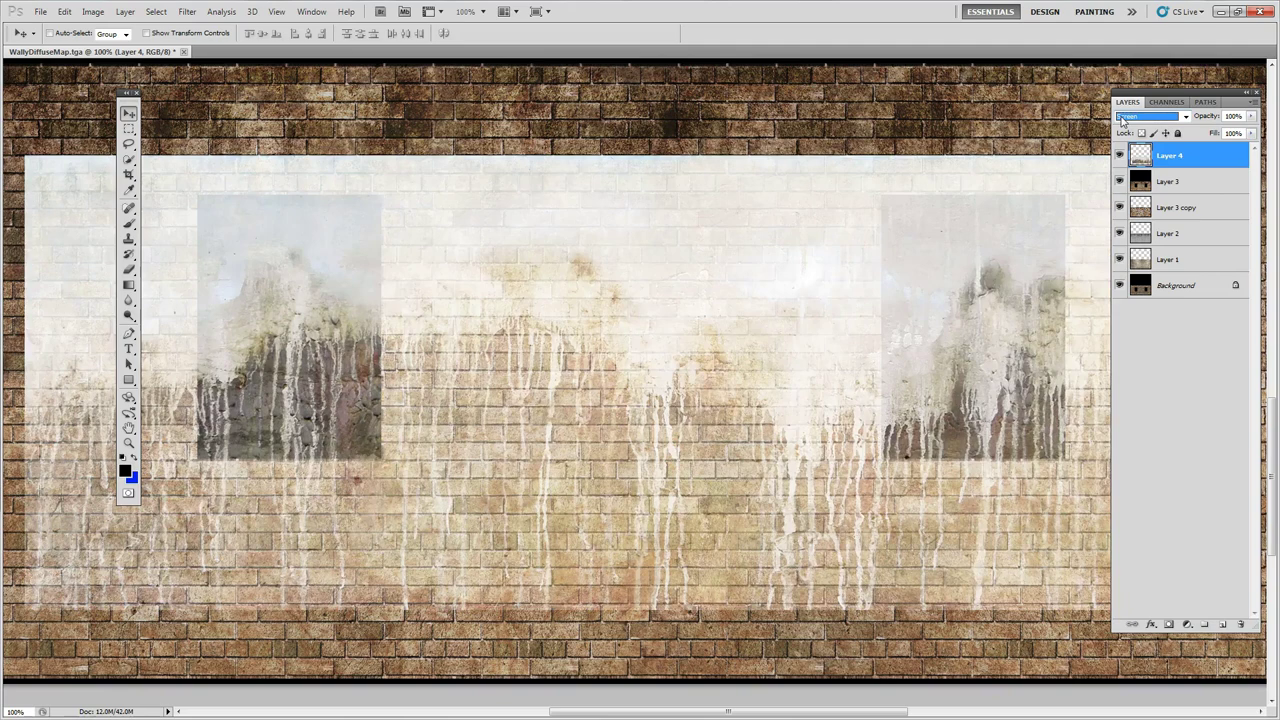
pyautogui.press('Down')
pyautogui.press('Down')
pyautogui.press('Down')
pyautogui.press('Down')
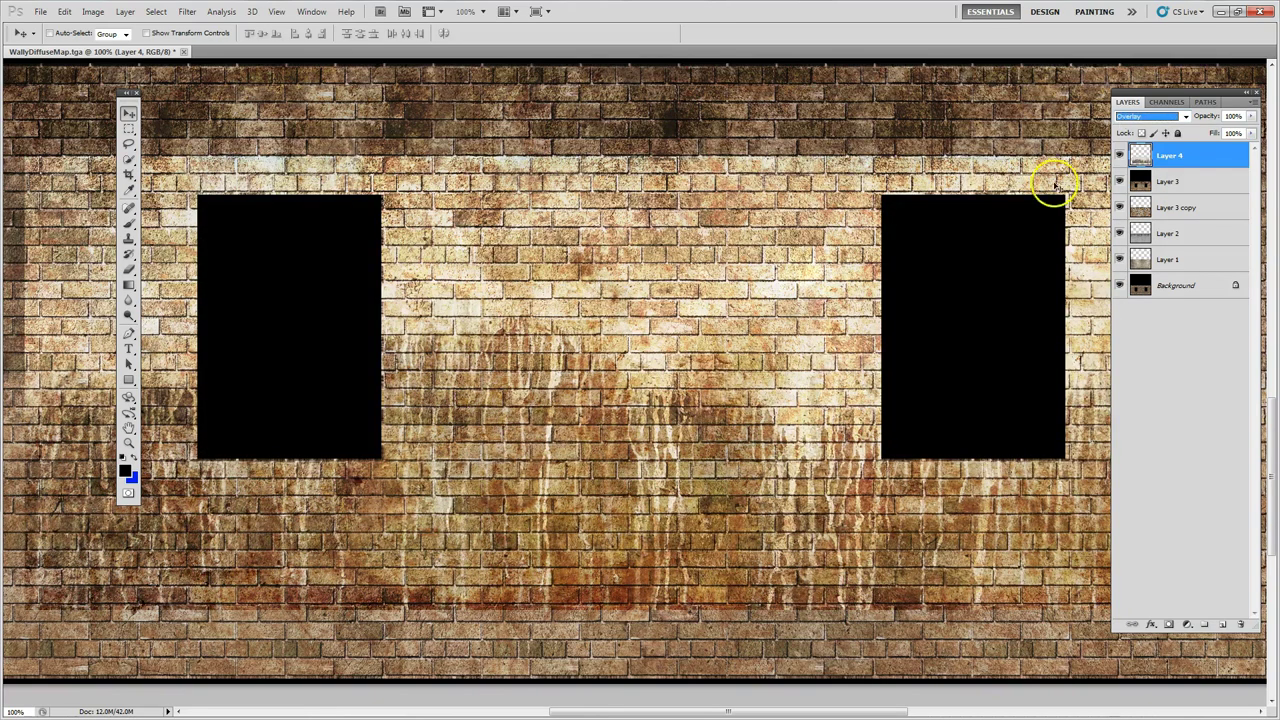
# - Move the drip layer down so it lines up with the lower left corner of the brick wall
pyautogui.moveTo(540, 425); pyautogui.dragTo(491, 495)
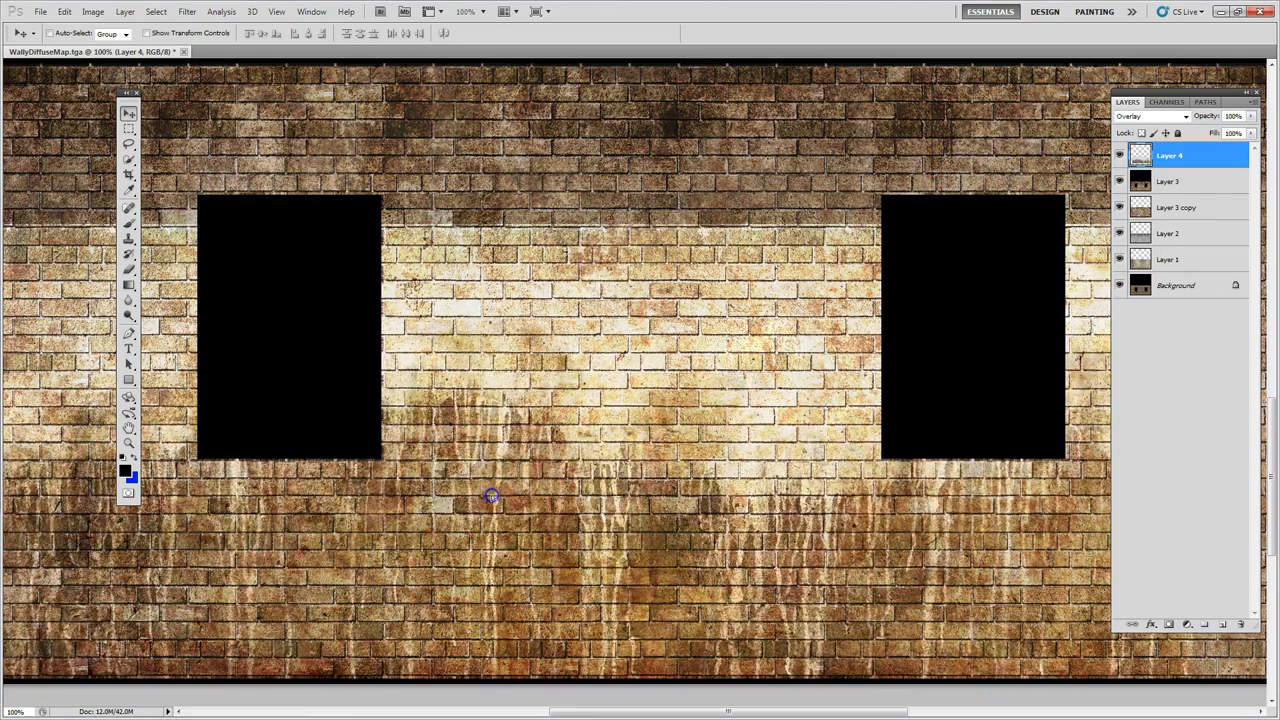
pyautogui.click(640, 517)
pyautogui.hotkey('ctrl', '0')
pyautogui.moveTo(480, 586); pyautogui.dragTo(443, 658)
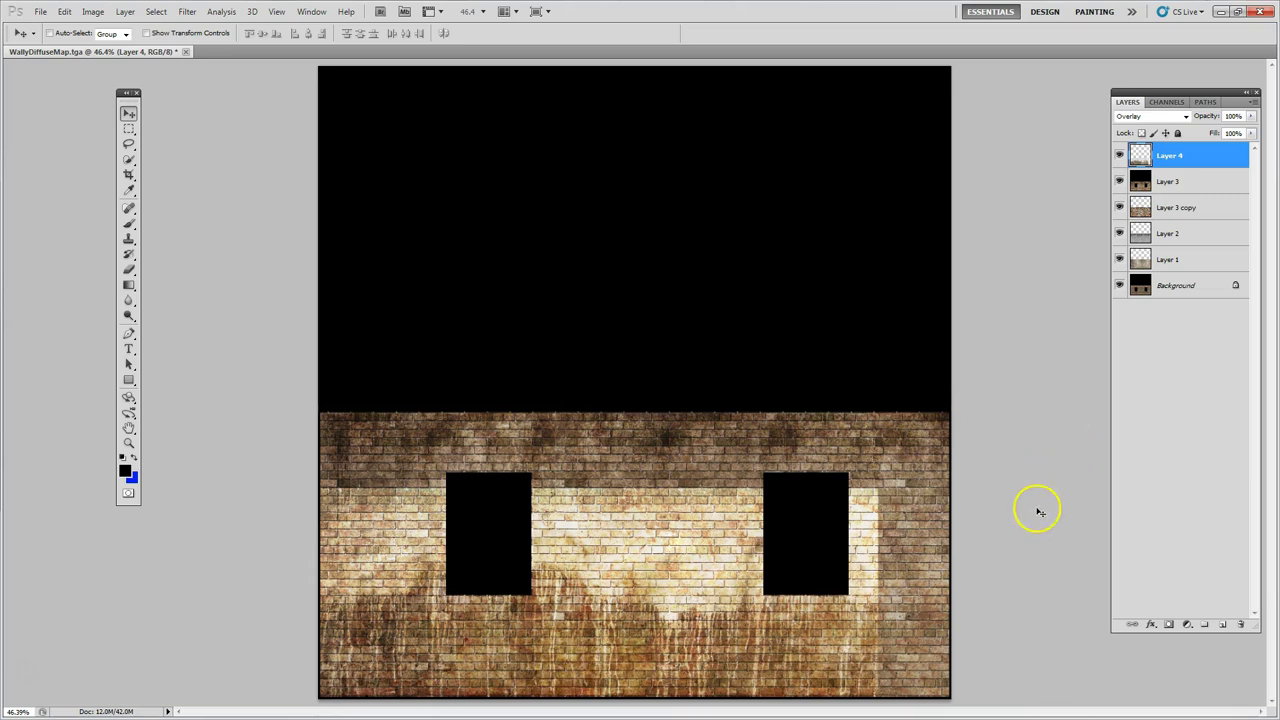
# - Duplicate the drip layer across the wall's uncovered right end and add a layer mask to the copy
pyautogui.moveTo(523, 637); pyautogui.dragTo(912, 634)
pyautogui.hotkey('ctrl', 'j')
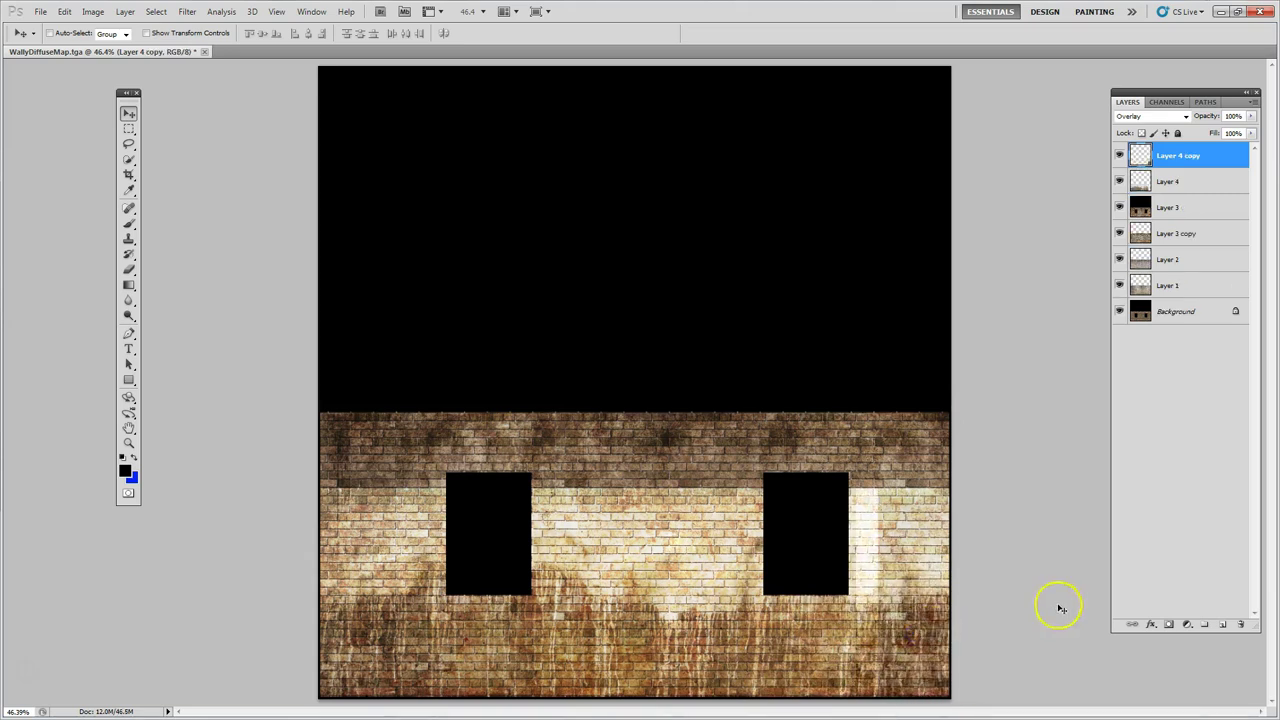
pyautogui.click(1168, 624)
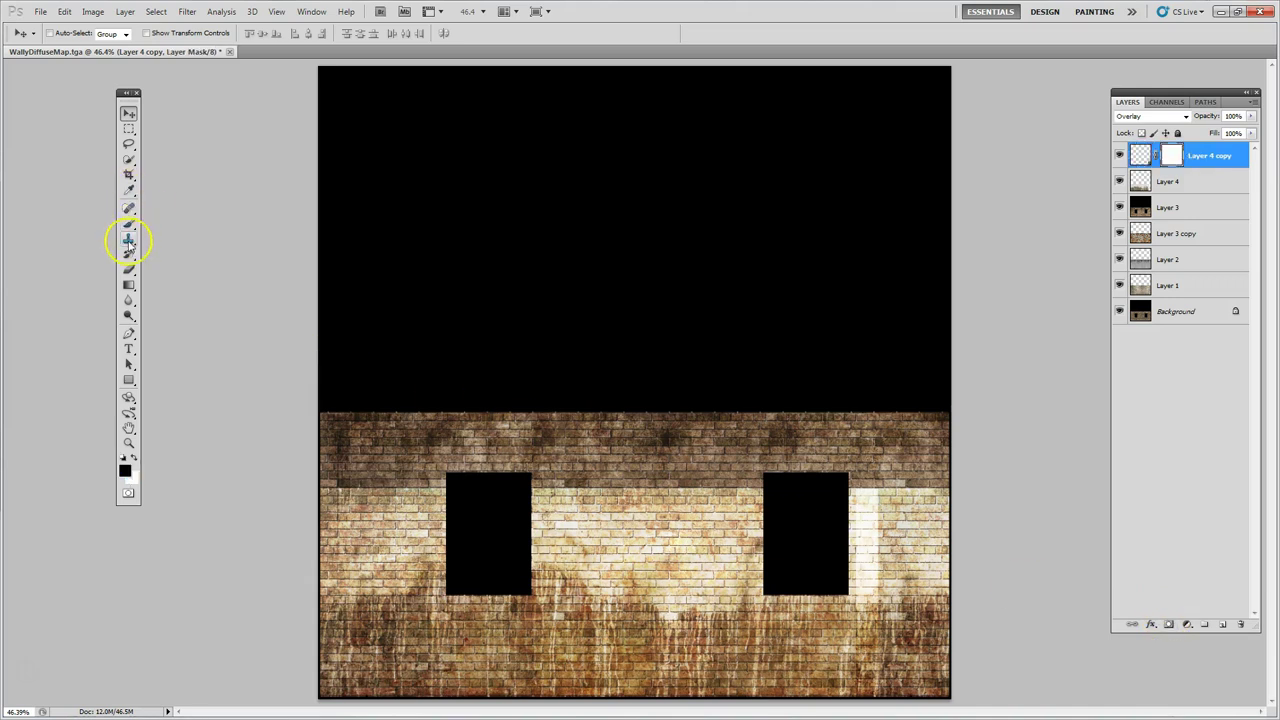
# - Set both drip layers to Normal blending and brush black on the copy's mask along the seam between them
pyautogui.click(1168, 181)
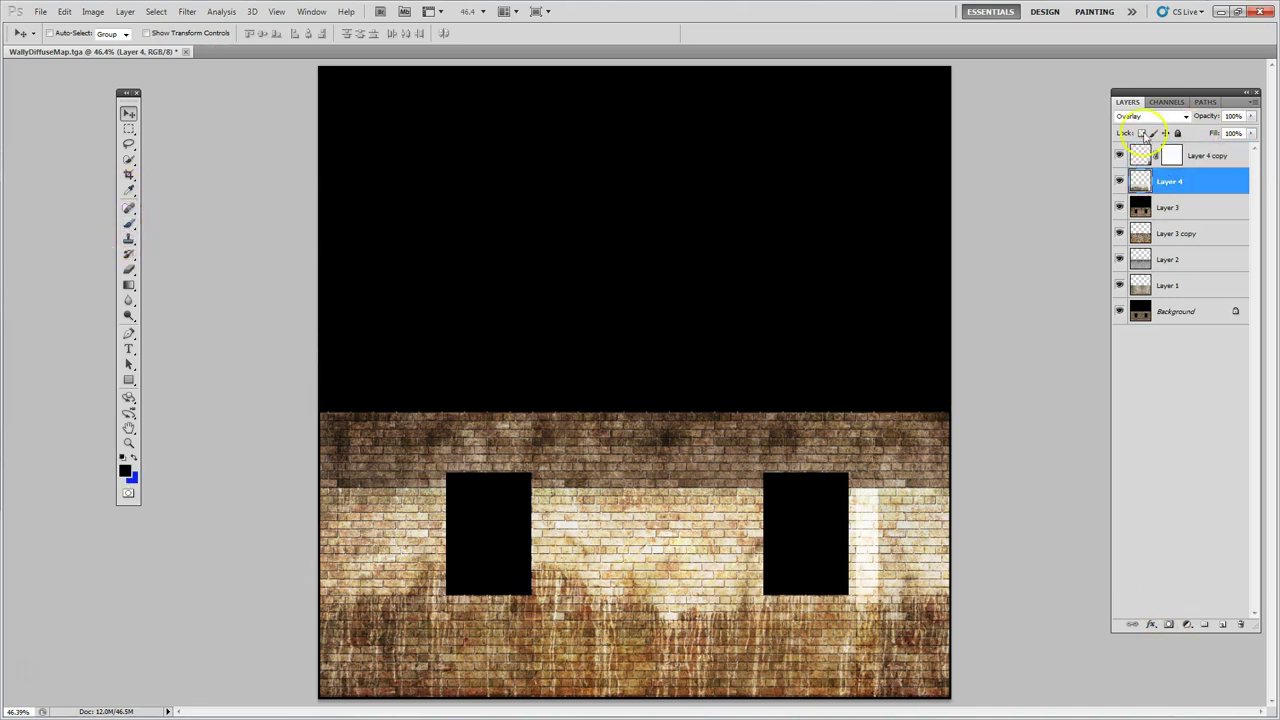
pyautogui.click(1140, 116)
pyautogui.click(1135, 128)
pyautogui.click(1205, 156)
pyautogui.click(1140, 116)
pyautogui.click(1138, 128)
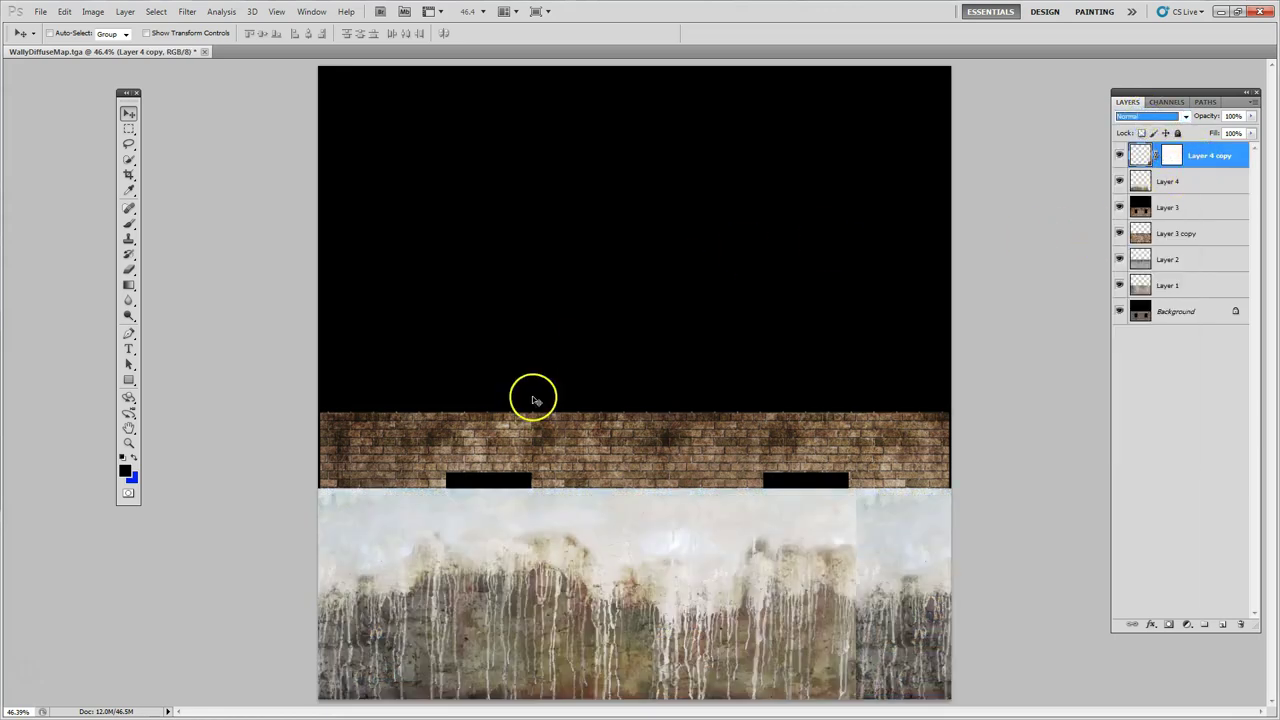
pyautogui.click(128, 223)
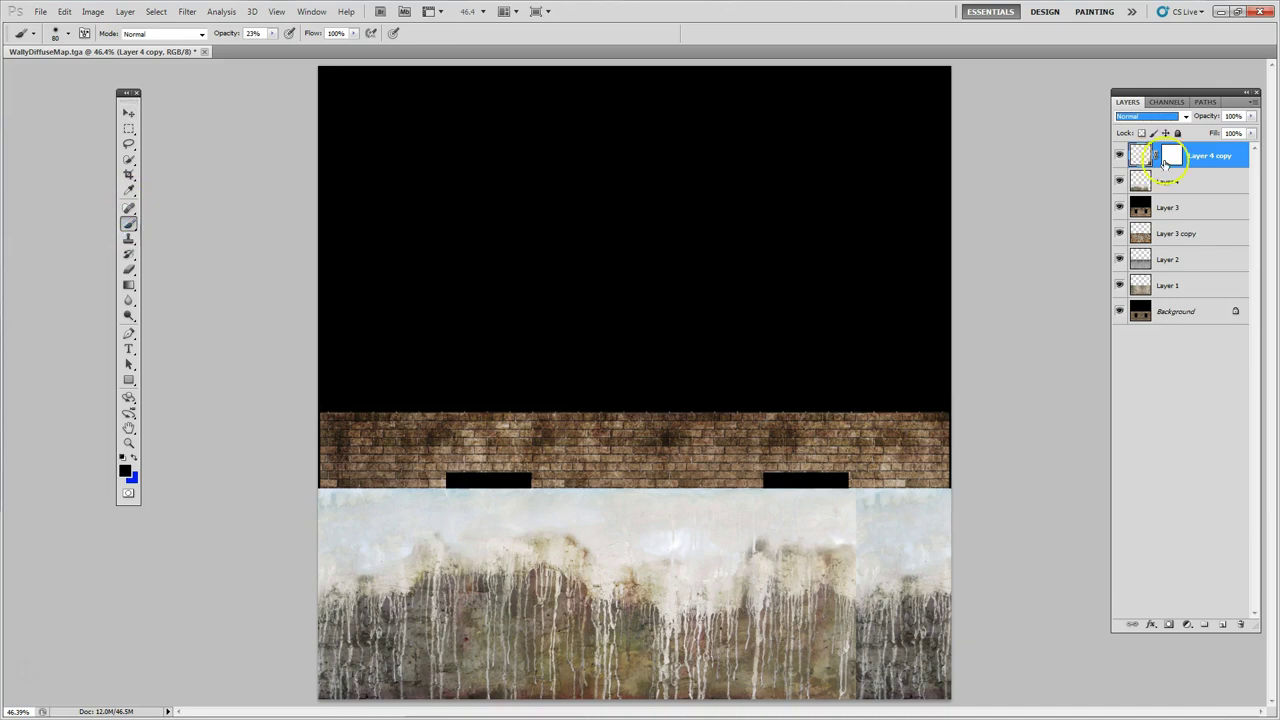
pyautogui.click(1170, 156)
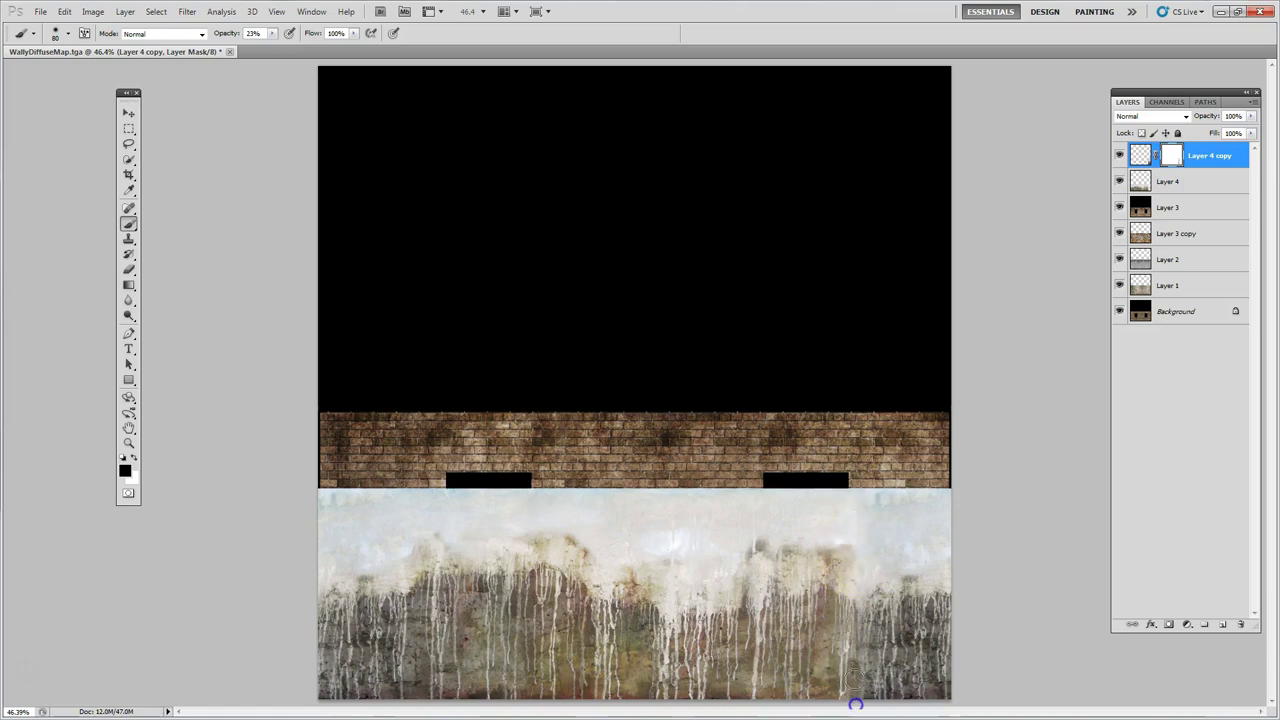
# - Merge the two drip layers into one and set the merged layer's blend mode to Overlay
pyautogui.keyDown('shift'); pyautogui.click(1204, 177); pyautogui.keyUp('shift')
pyautogui.rightClick(1204, 174)
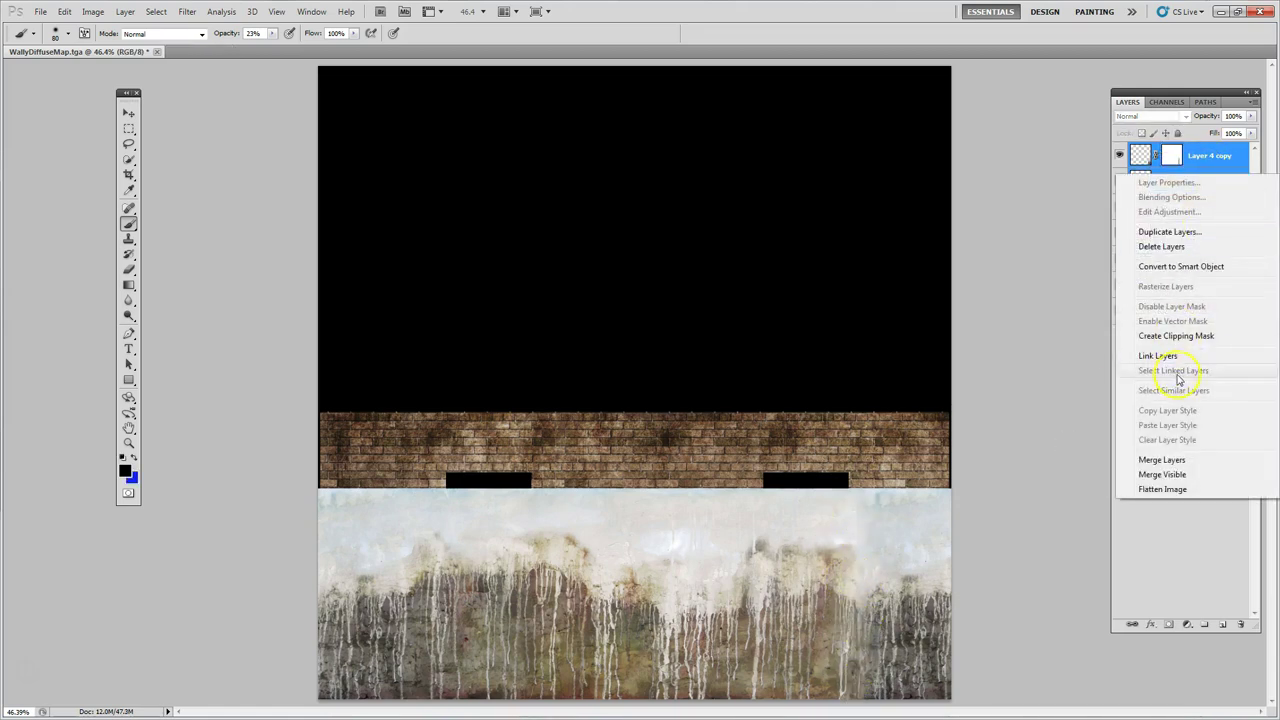
pyautogui.click(1160, 459)
pyautogui.click(1186, 116)
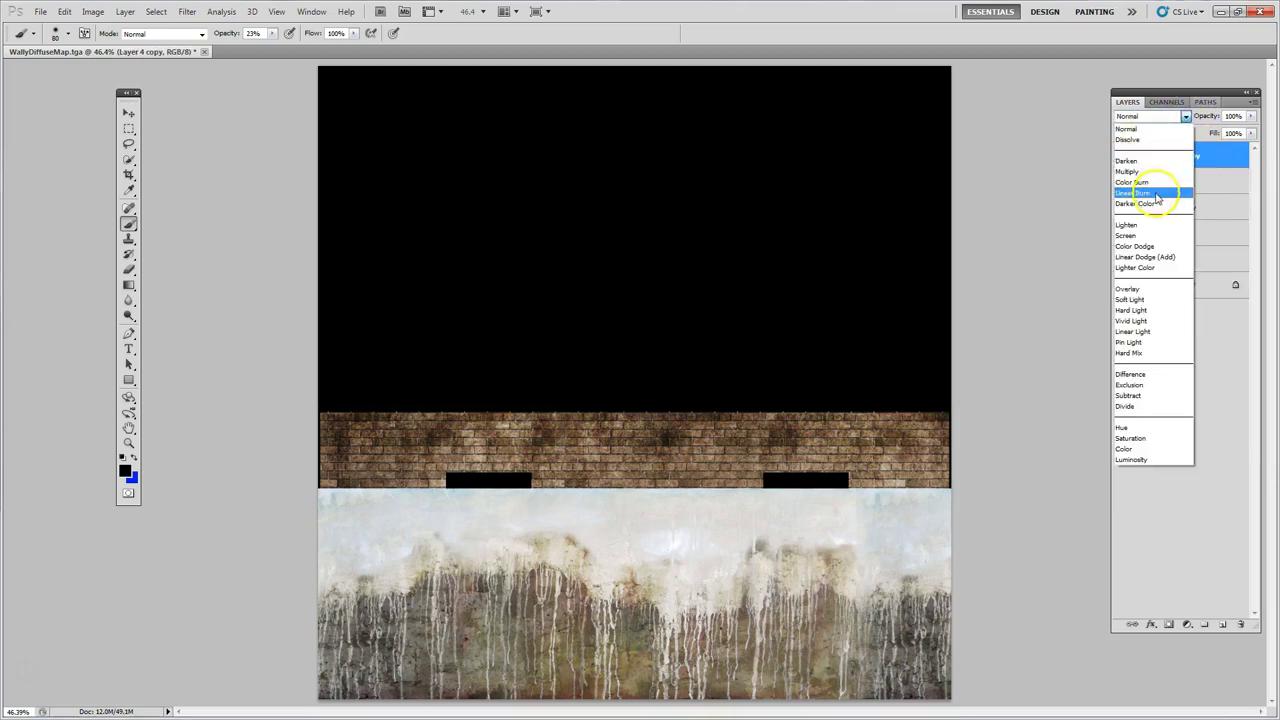
pyautogui.click(1128, 288)
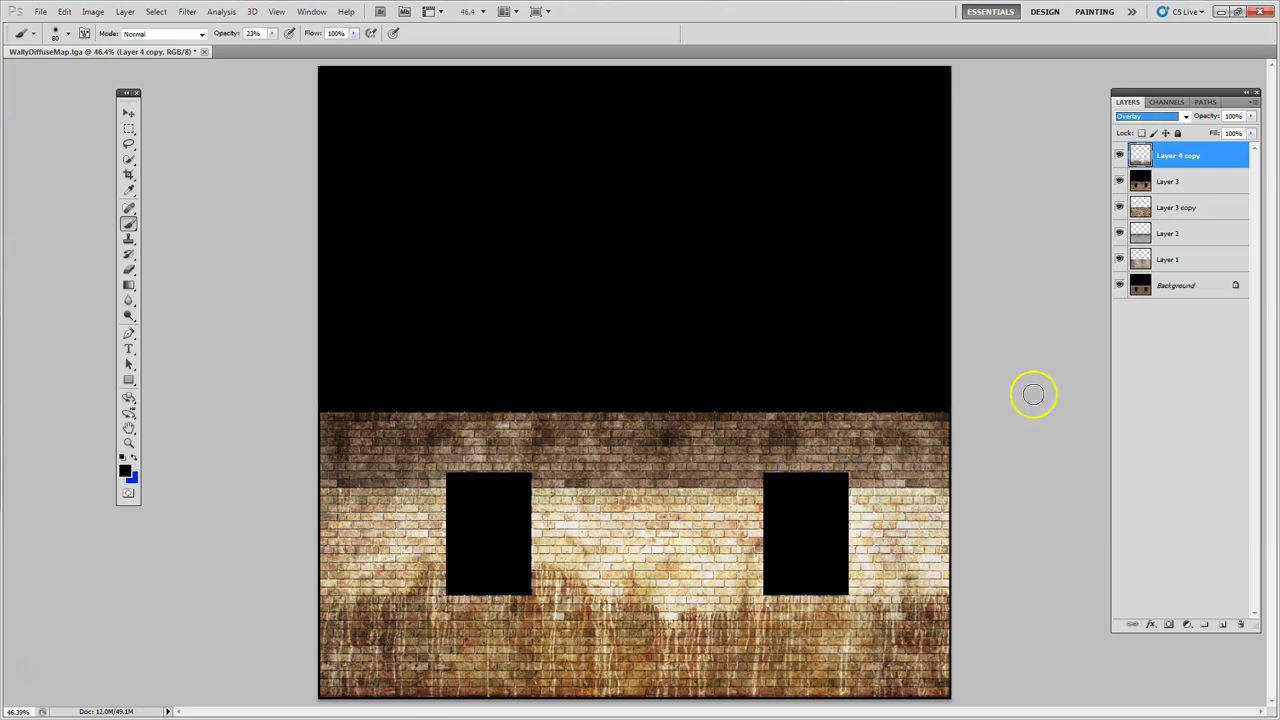
# - Add a layer mask to the merged drip layer and draw a vertical black-to-white gradient that fades out its upper edge
pyautogui.click(1170, 624)
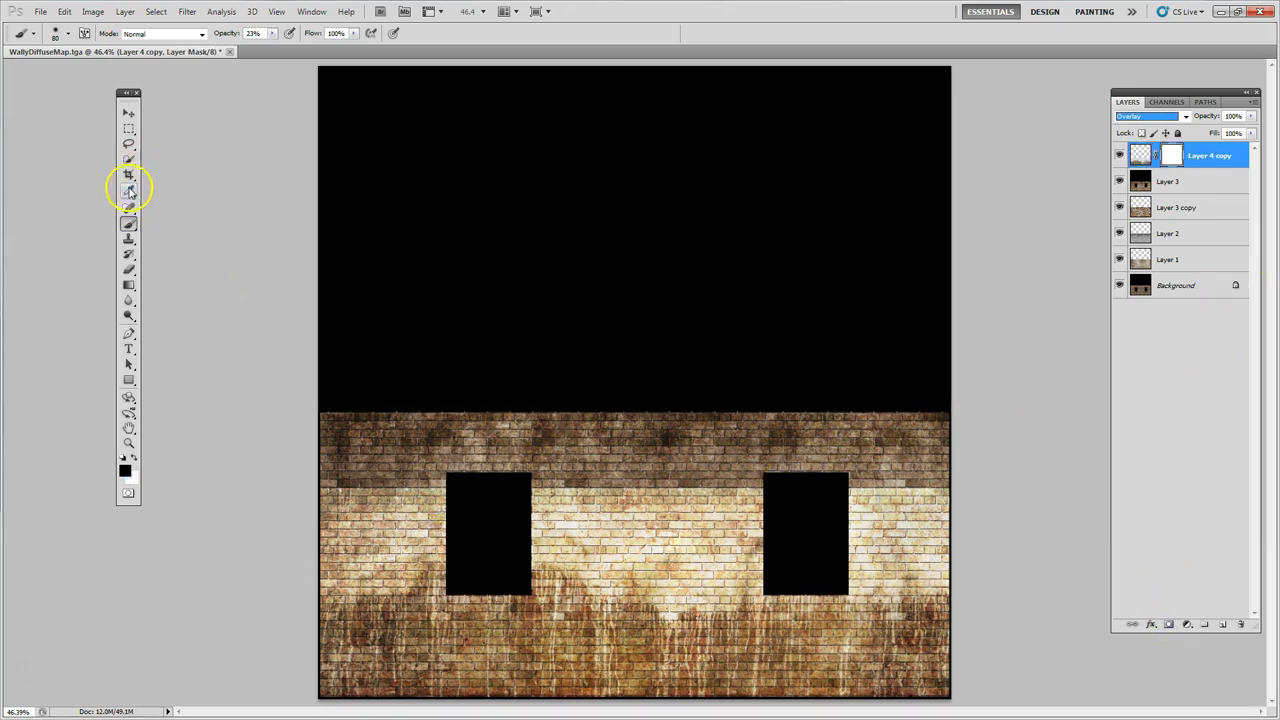
pyautogui.click(129, 284)
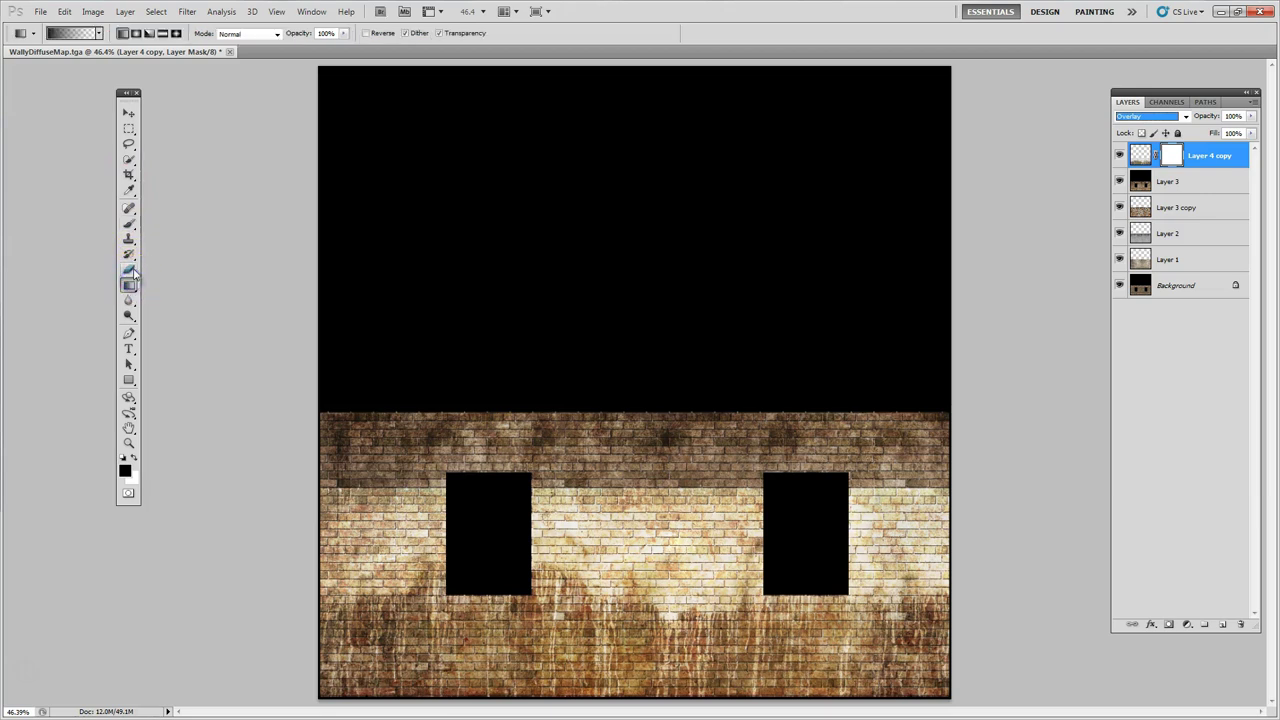
pyautogui.click(98, 33)
pyautogui.click(30, 60)
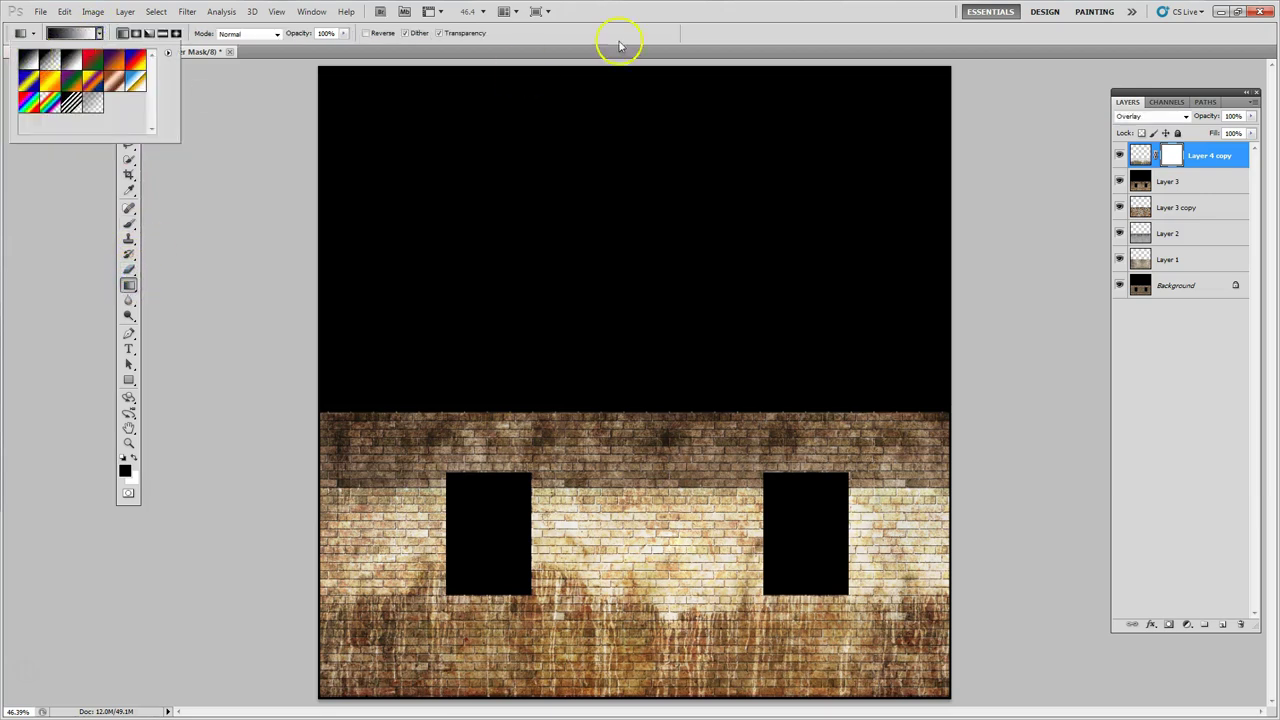
pyautogui.click(597, 404)
pyautogui.moveTo(597, 404); pyautogui.dragTo(638, 607)
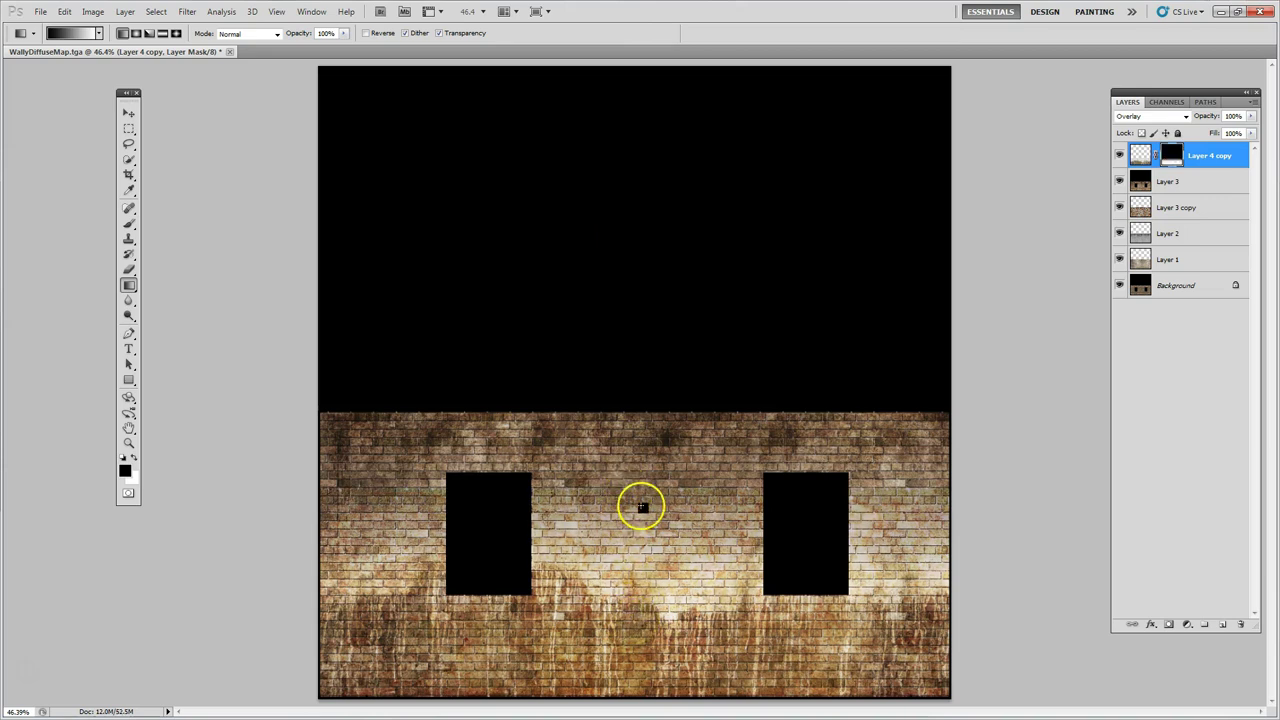
pyautogui.moveTo(641, 497); pyautogui.dragTo(643, 614)
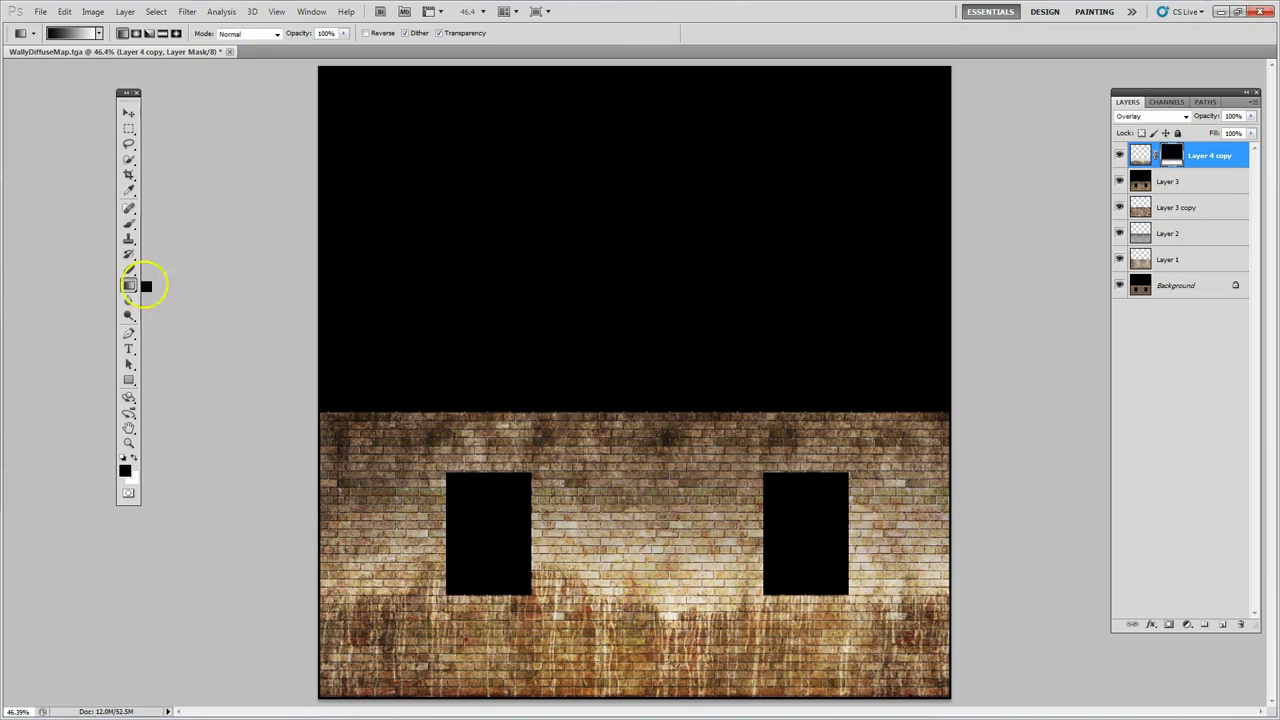
# - Lower the merged drip layer's opacity to 48%
pyautogui.click(128, 114)
pyautogui.moveTo(1250, 116); pyautogui.dragTo(1216, 131)
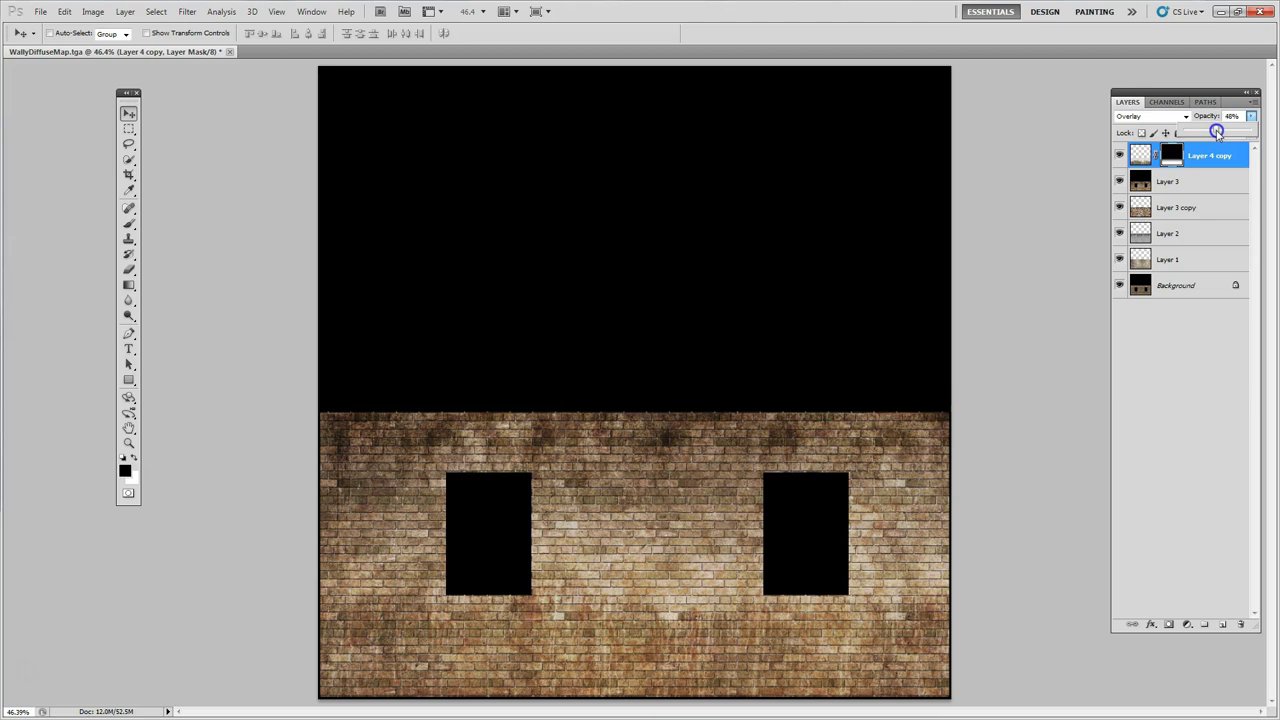
pyautogui.click(1199, 410)
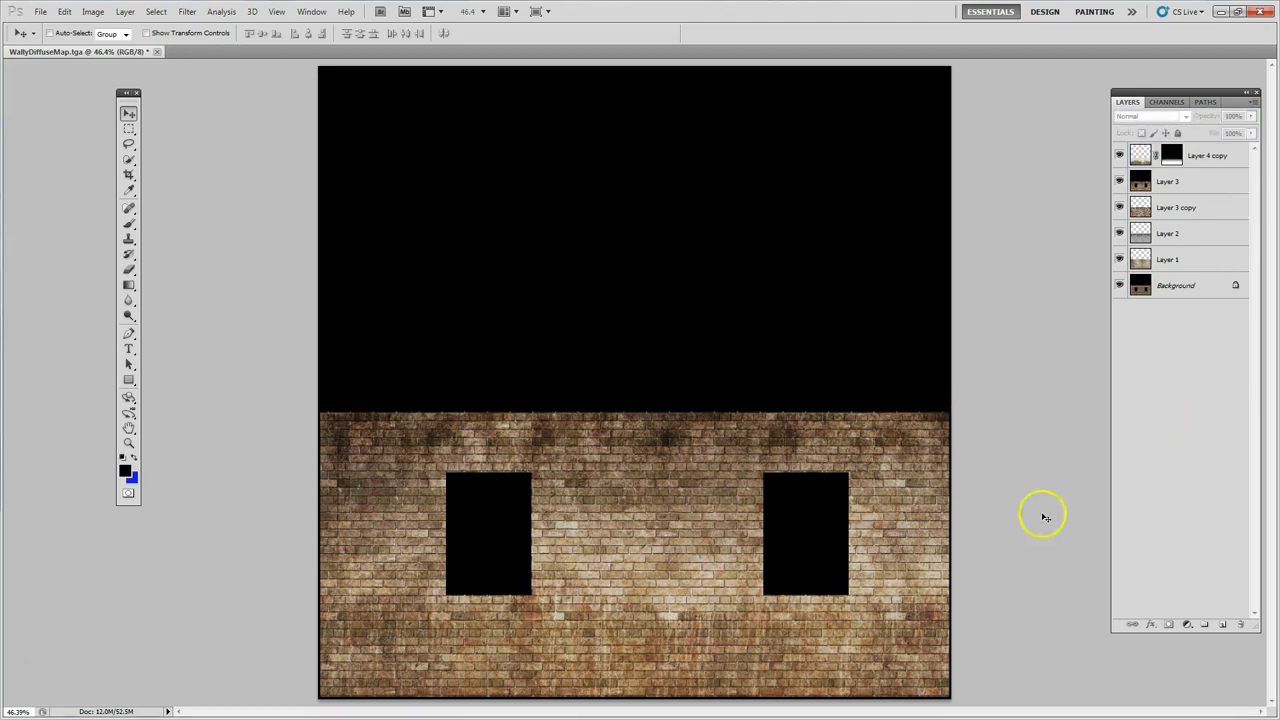
pyautogui.click(645, 593)
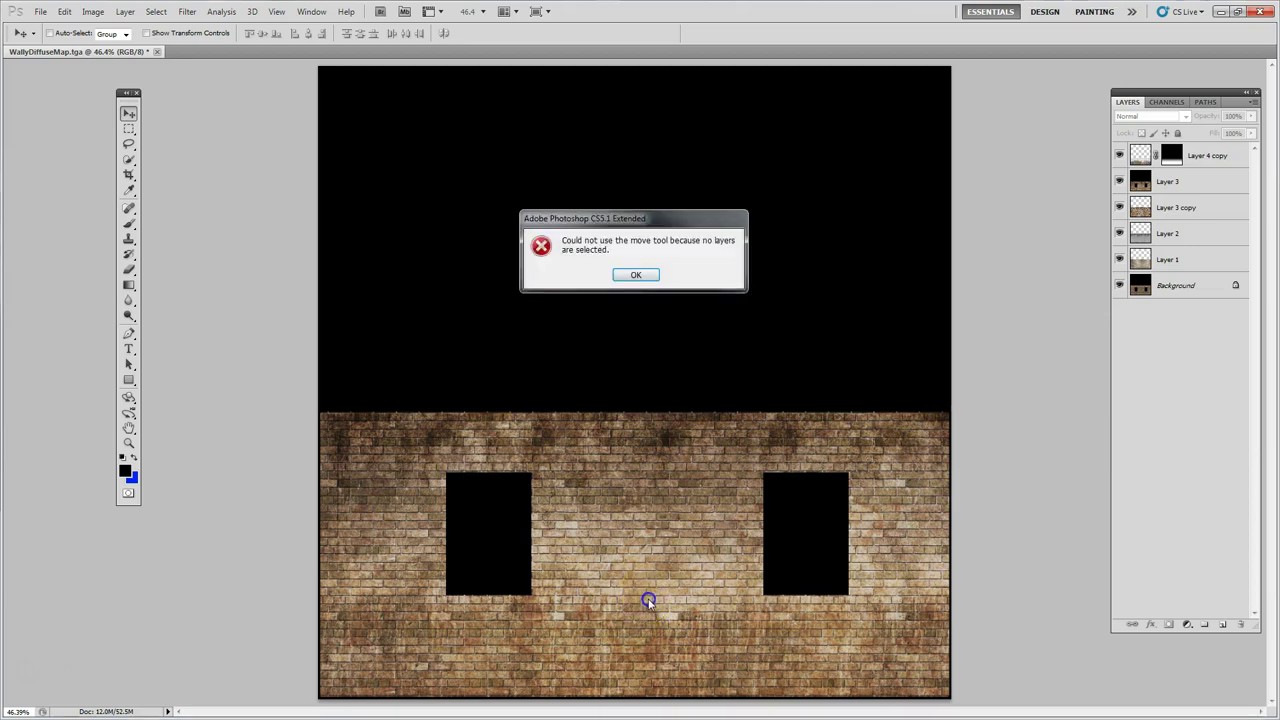
pyautogui.click(634, 275)
# - Inspect the wall at 100% zoom and compare it with the drip layer hidden and shown
pyautogui.hotkey('ctrl', 'alt', '0')
pyautogui.moveTo(657, 337); pyautogui.dragTo(584, 186)
pyautogui.moveTo(664, 335); pyautogui.dragTo(837, 592)
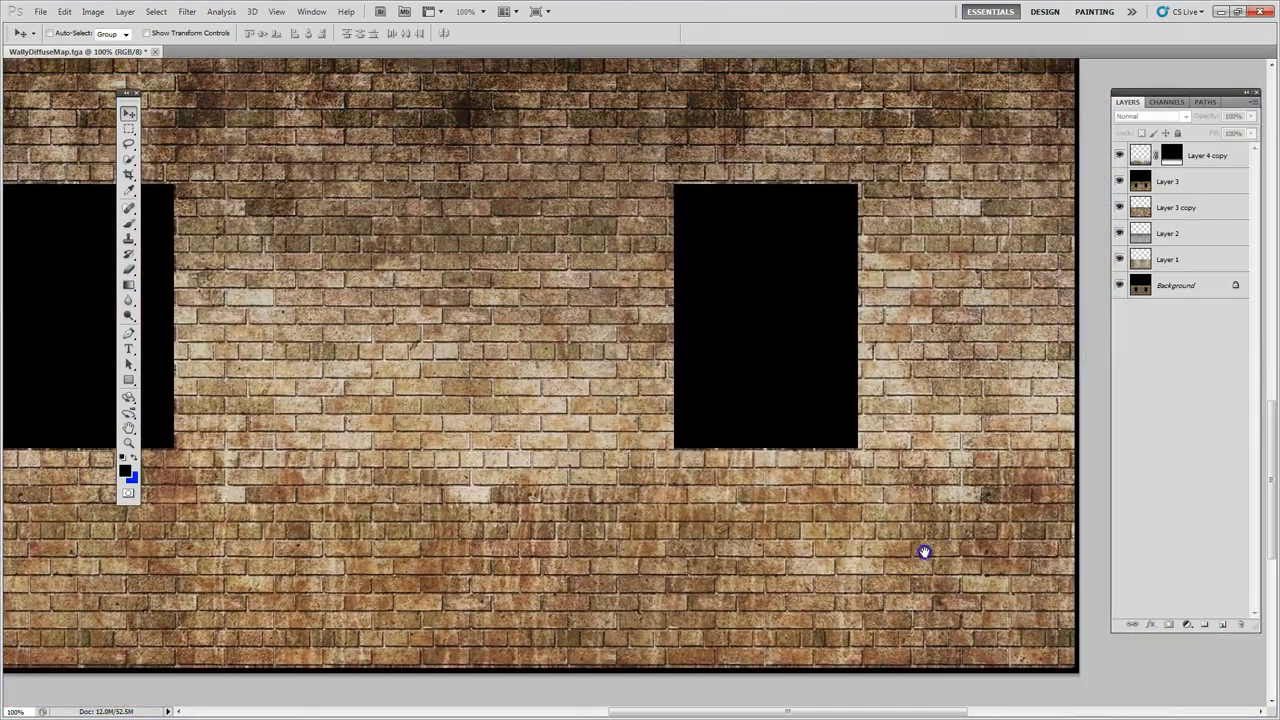
pyautogui.moveTo(923, 551); pyautogui.dragTo(1023, 560)
pyautogui.moveTo(644, 427); pyautogui.dragTo(661, 460)
pyautogui.click(1120, 155)
pyautogui.click(1120, 155)
pyautogui.click(1120, 155)
pyautogui.click(1120, 155)
# - Select the merged drip layer and reduce its opacity to 41%
pyautogui.click(1172, 155)
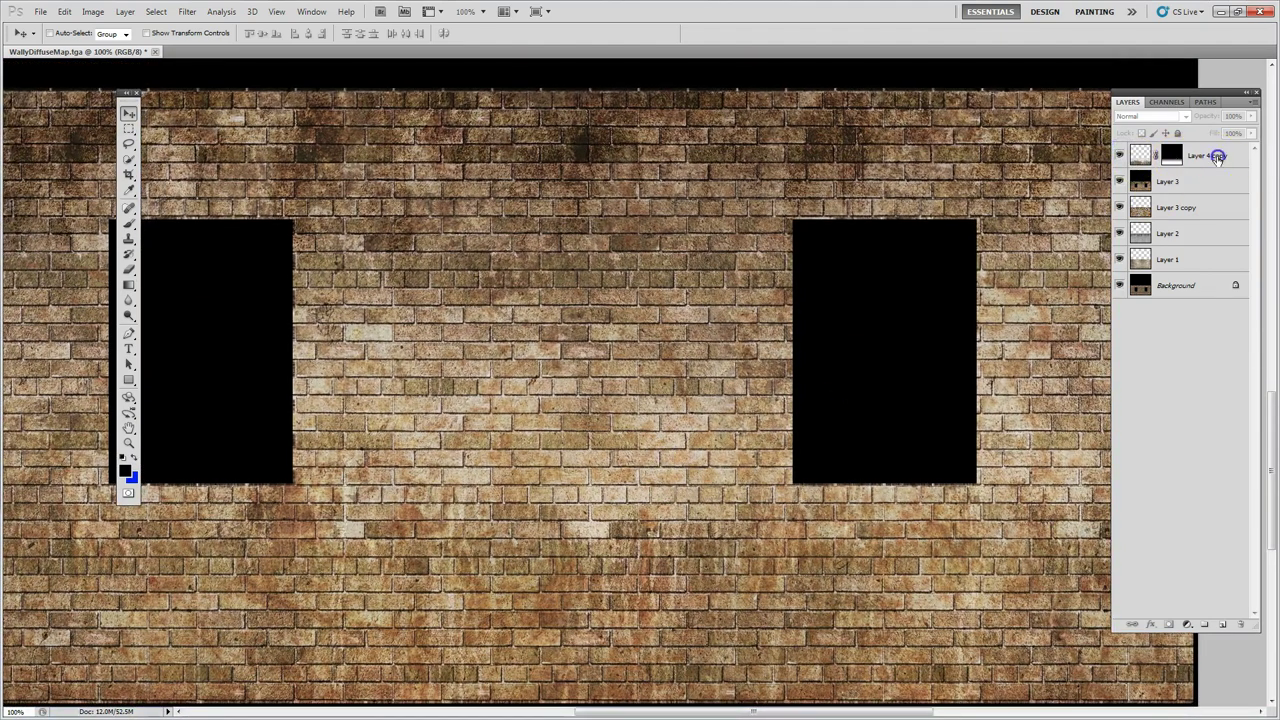
pyautogui.click(1218, 156)
pyautogui.click(1250, 116)
pyautogui.moveTo(1223, 130); pyautogui.dragTo(1212, 134)
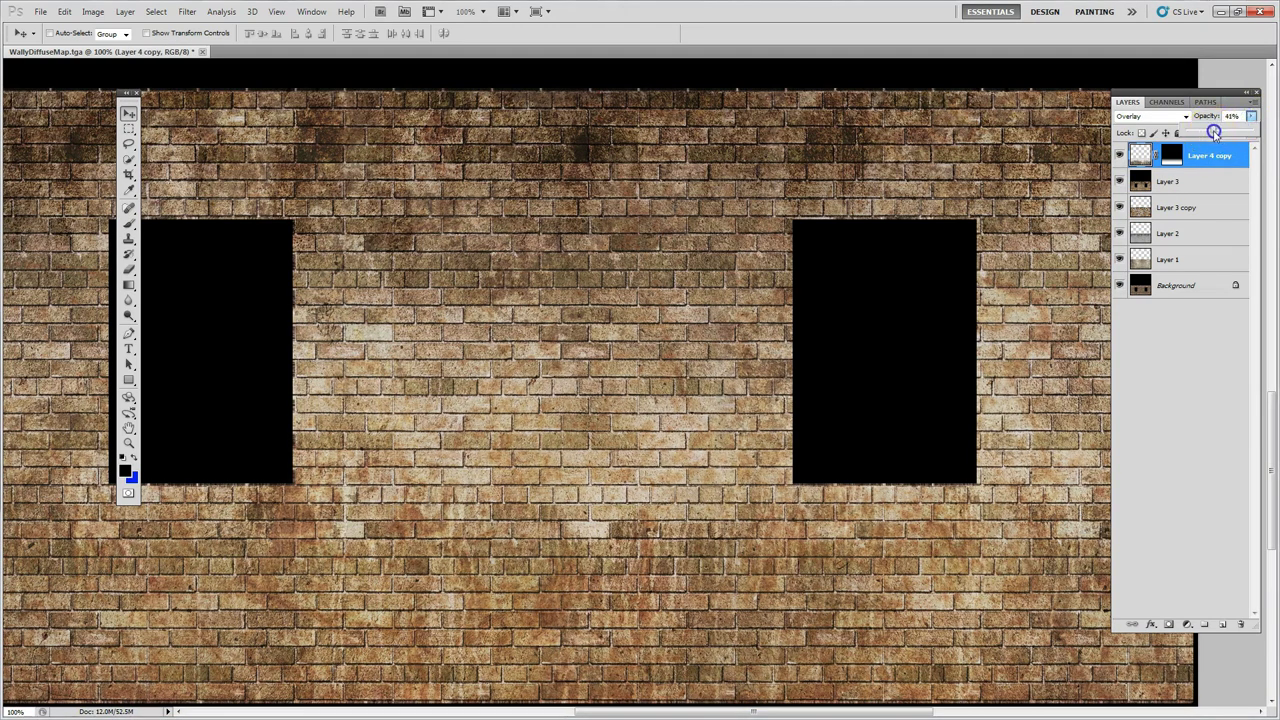
# - Compare the wall with the masked drip layer hidden and shown, and view the whole texture
pyautogui.click(1140, 158)
pyautogui.click(1120, 156)
pyautogui.click(1120, 156)
pyautogui.click(1120, 156)
pyautogui.click(1120, 156)
pyautogui.click(1048, 254)
pyautogui.hotkey('ctrl', '0')
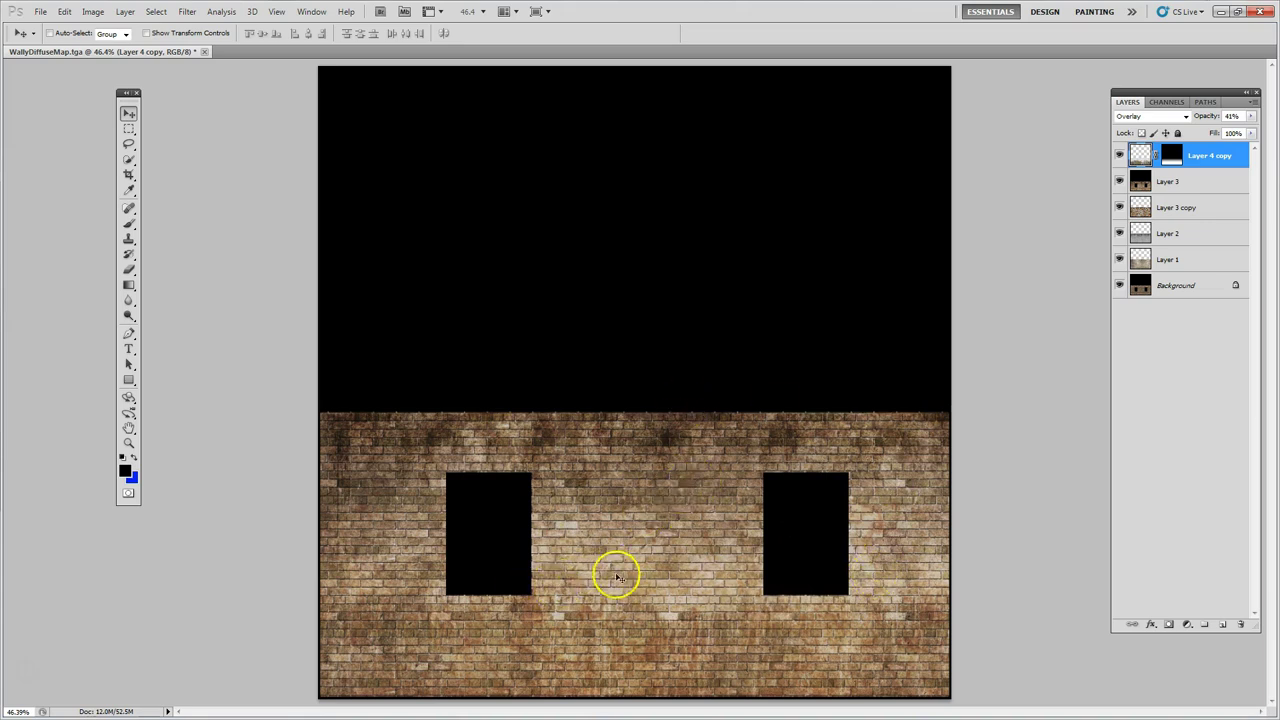
# - Save the document with its layers in TIFF format as WallyDiffuseMap.tif
pyautogui.click(40, 11)
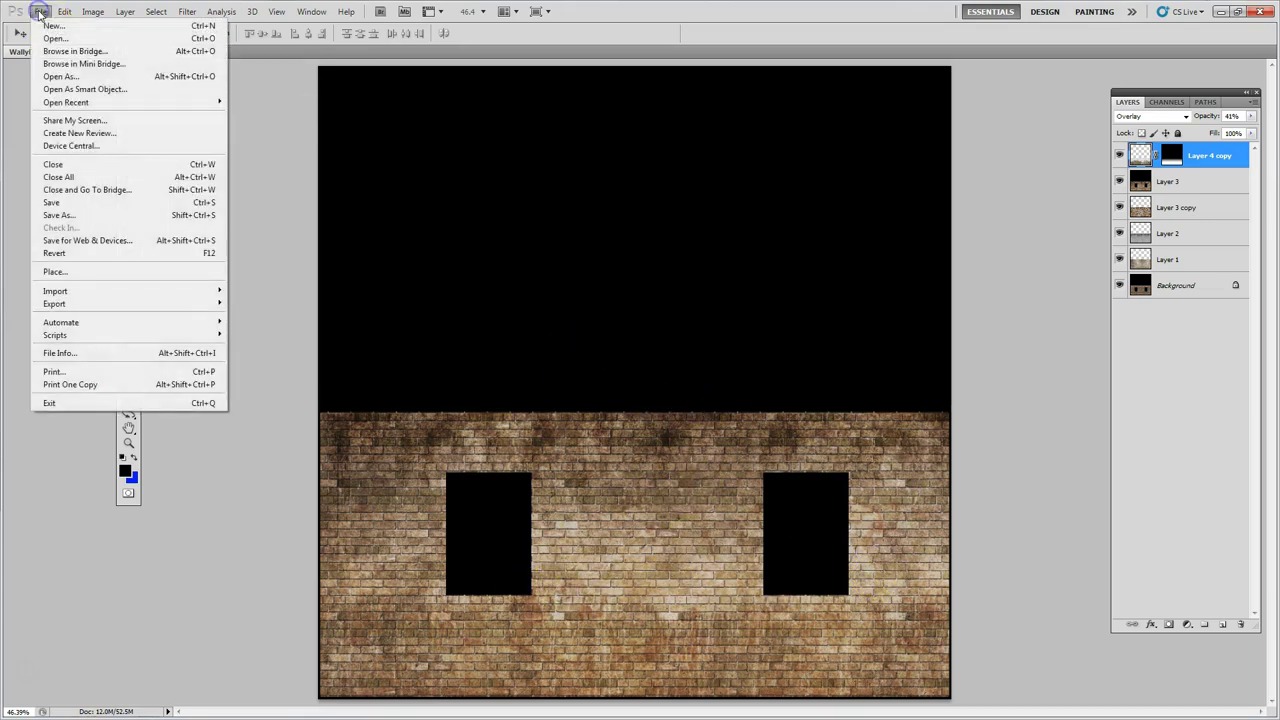
pyautogui.click(55, 215)
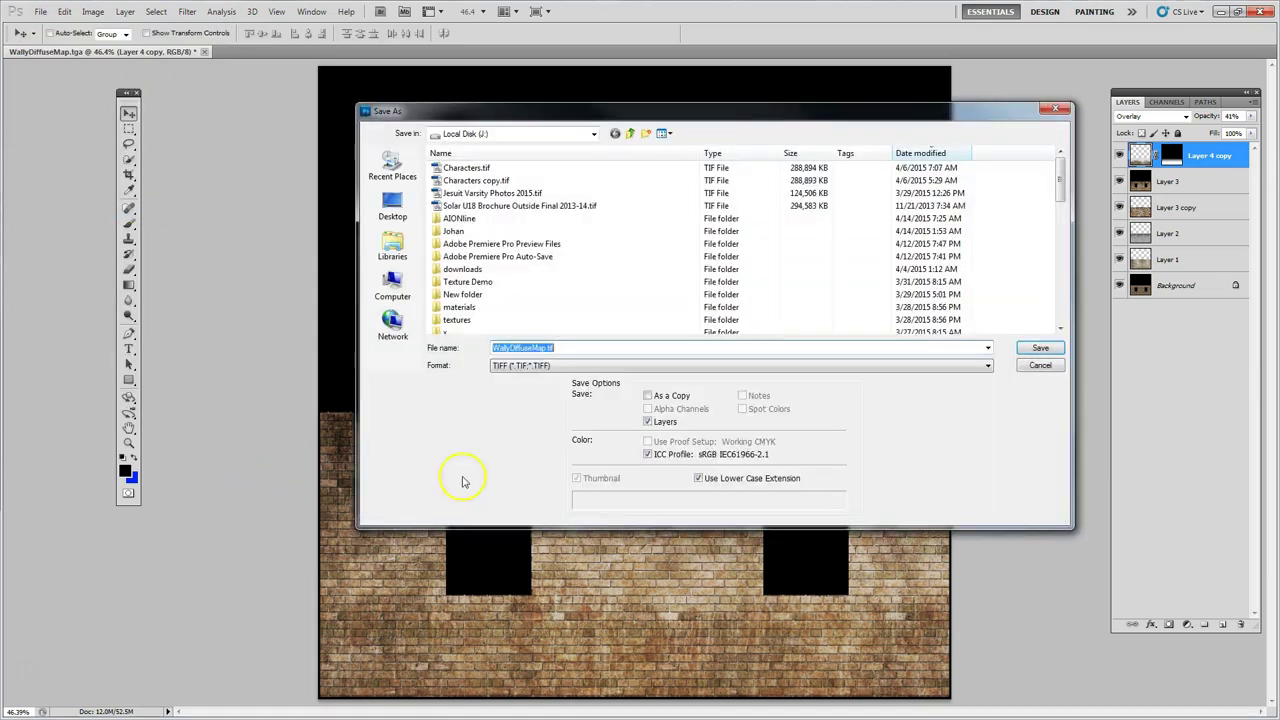
pyautogui.click(1036, 347)
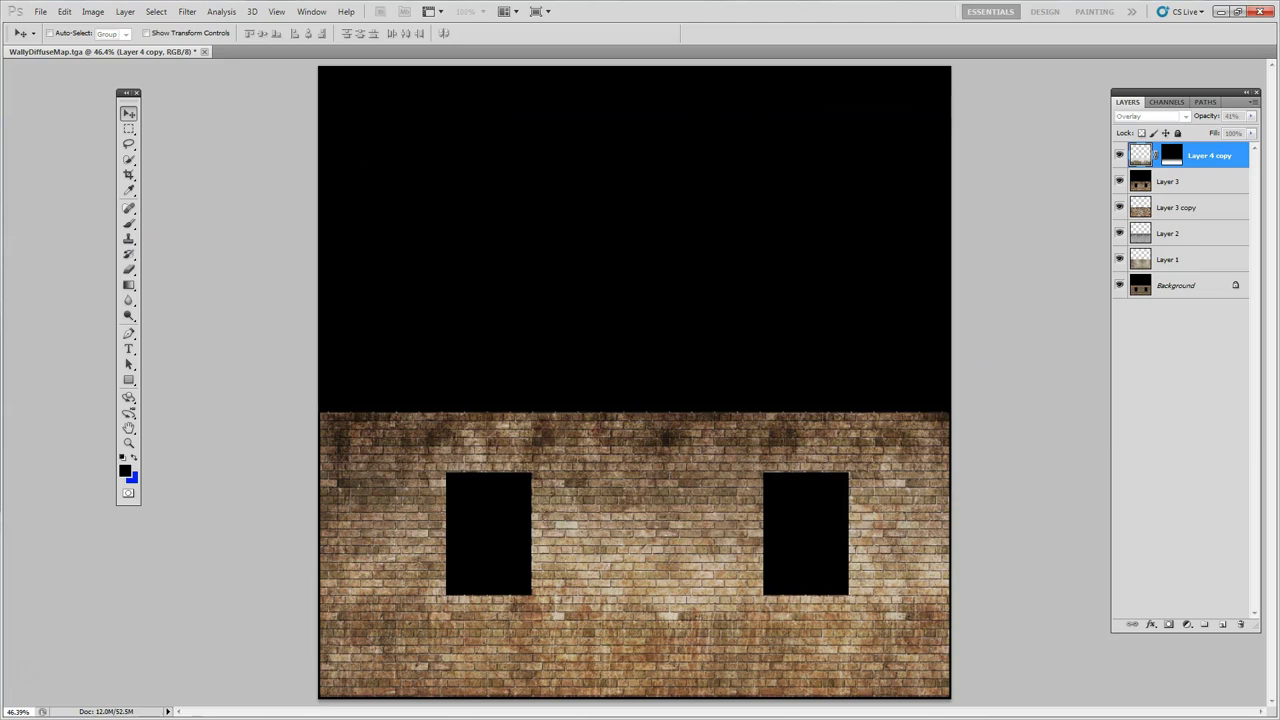
pyautogui.click(428, 98)
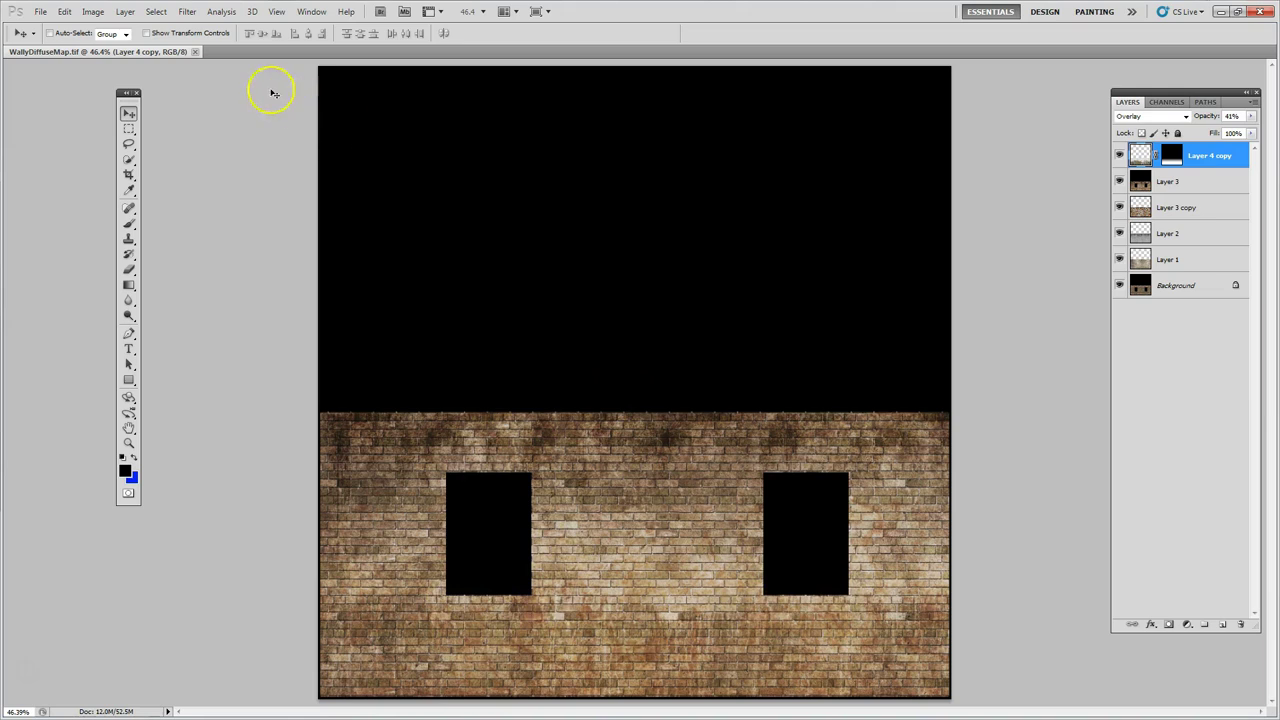
# - Rotate the canvas 90° clockwise and another 180°, so the wall's lower edge faces right
pyautogui.click(93, 12)
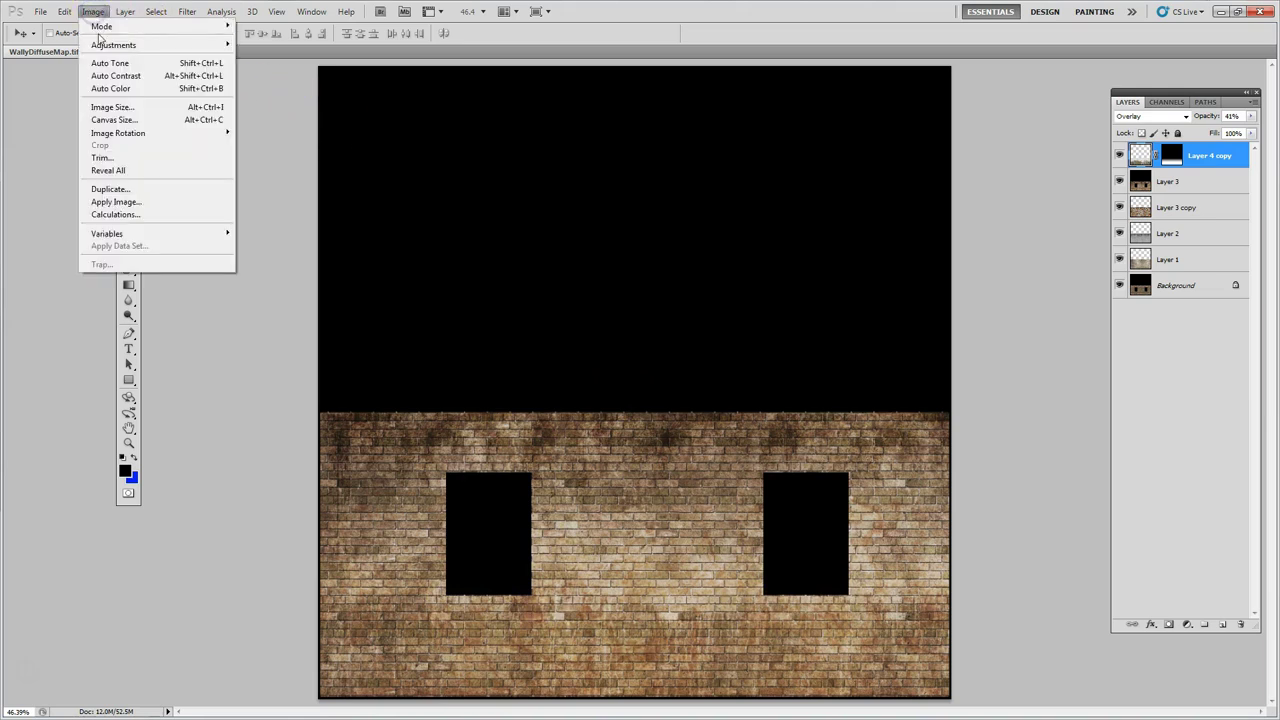
pyautogui.moveTo(120, 133)
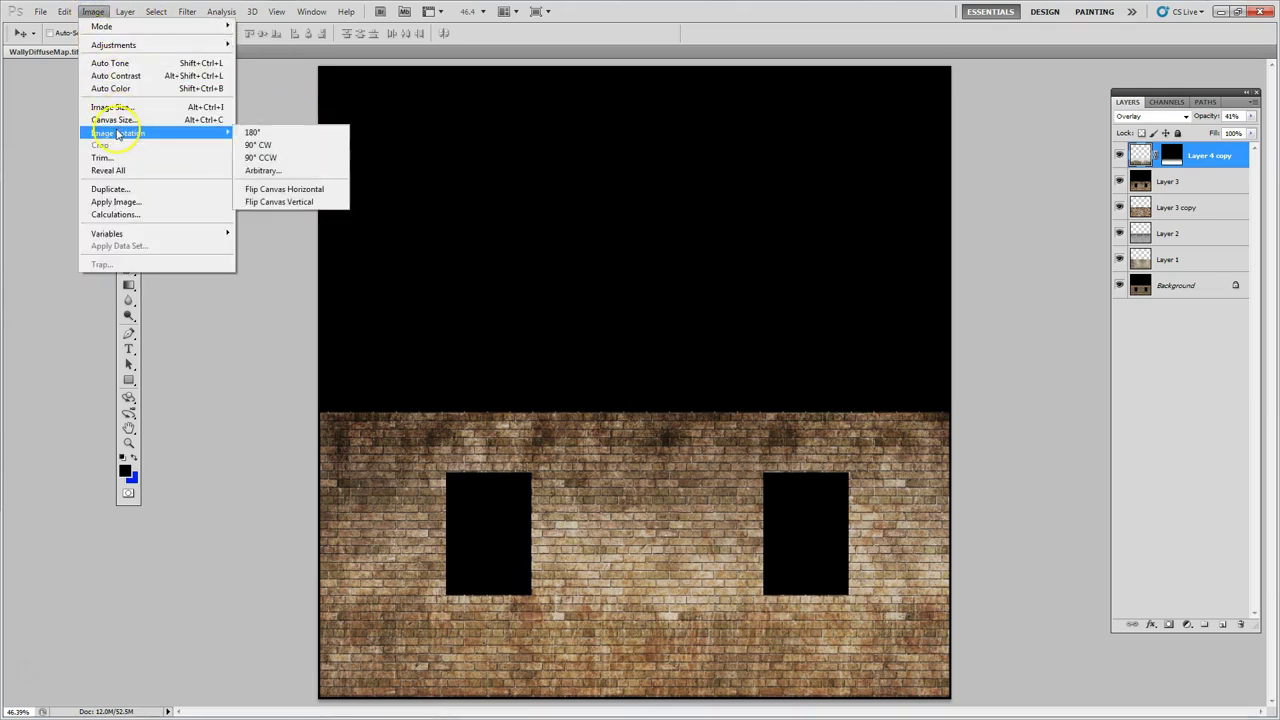
pyautogui.click(258, 144)
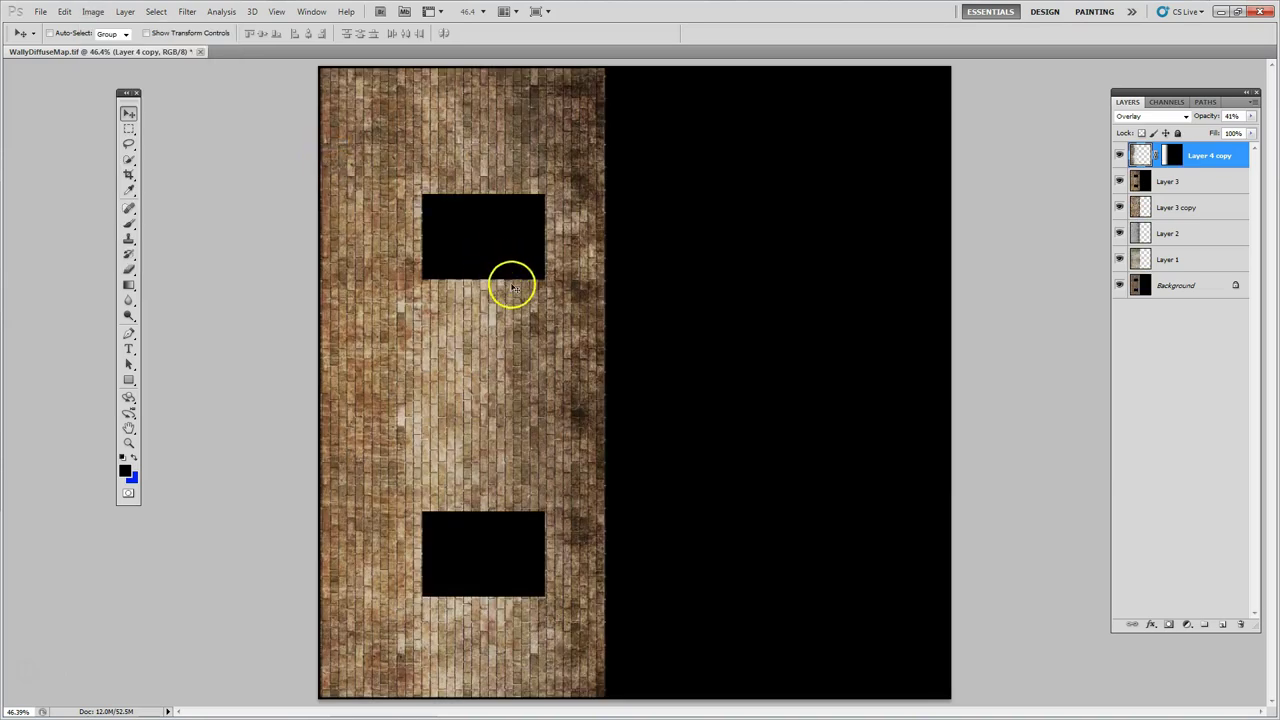
pyautogui.click(93, 11)
pyautogui.moveTo(121, 132)
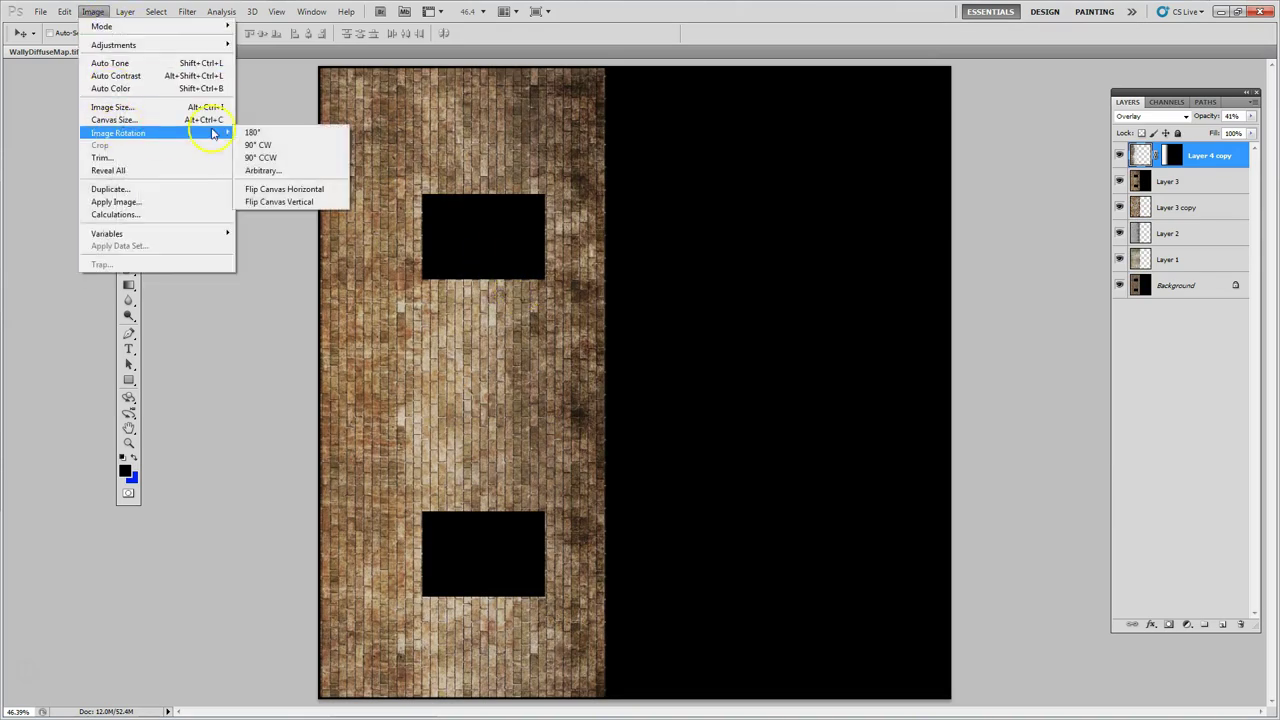
pyautogui.click(280, 132)
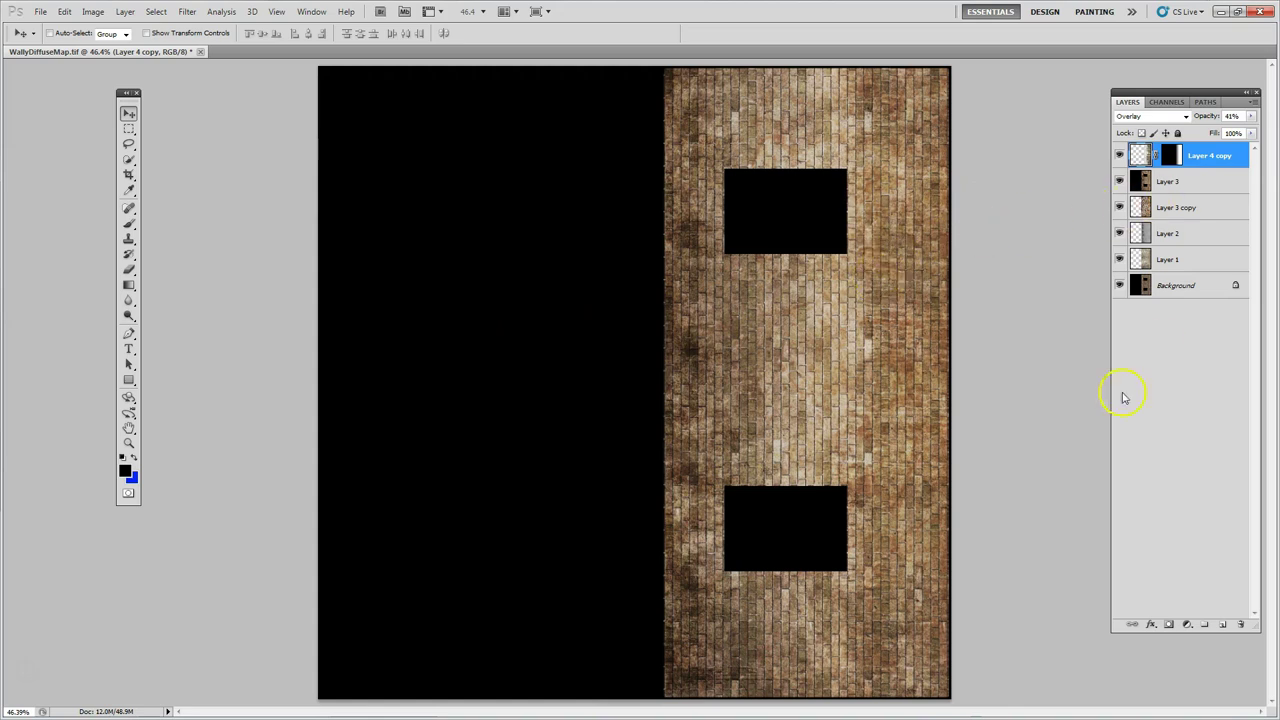
# - Add a new layer above the drip layer and set up a white 15 px Brush at 100% opacity
pyautogui.click(1225, 625)
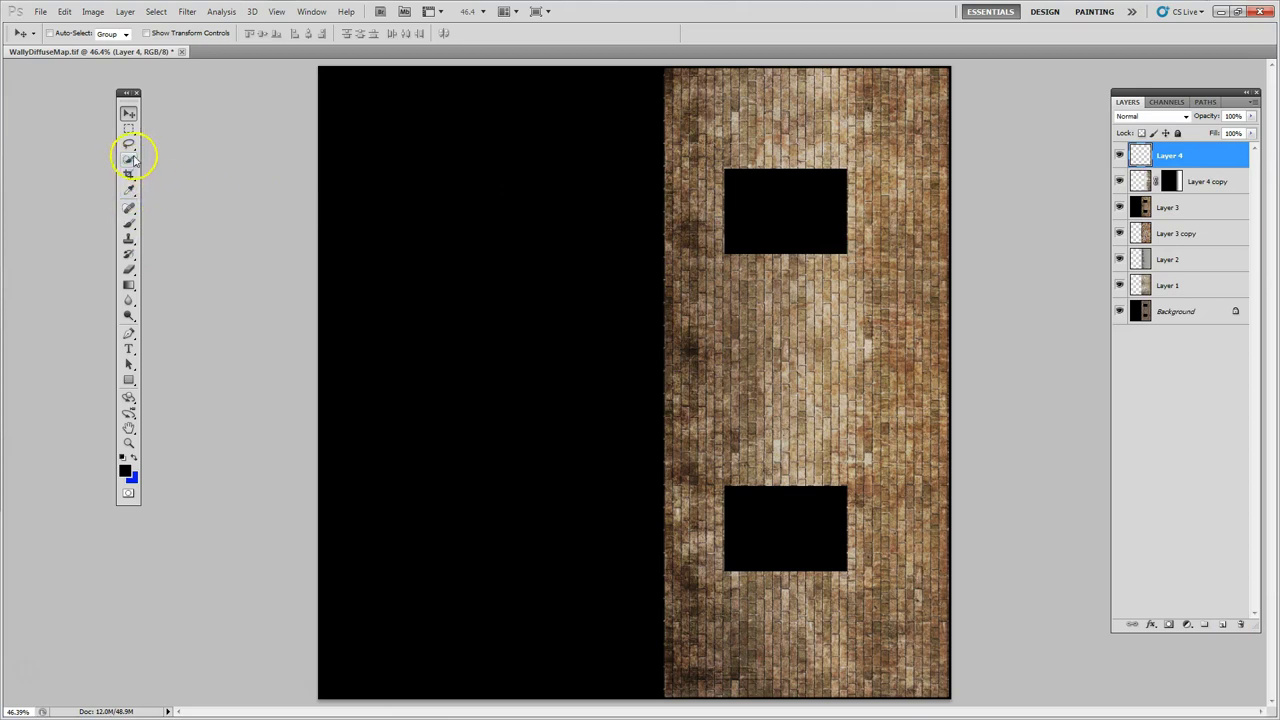
pyautogui.click(128, 222)
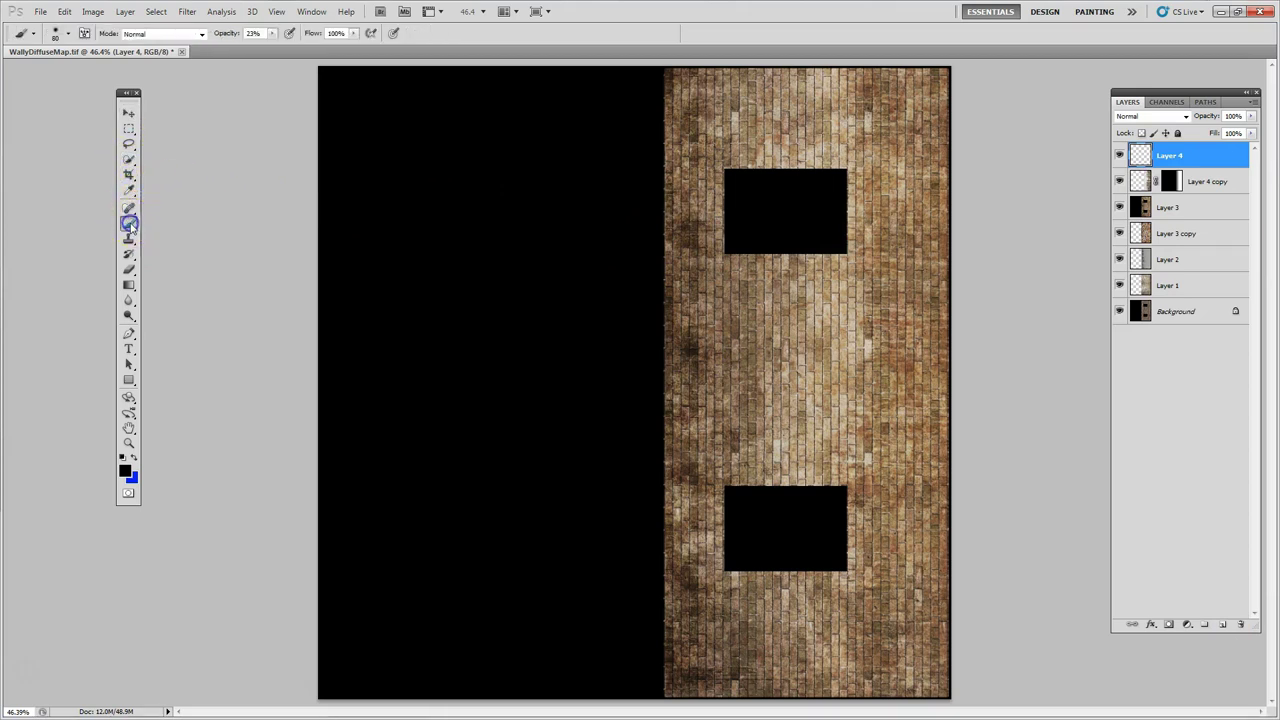
pyautogui.click(122, 460)
pyautogui.click(135, 456)
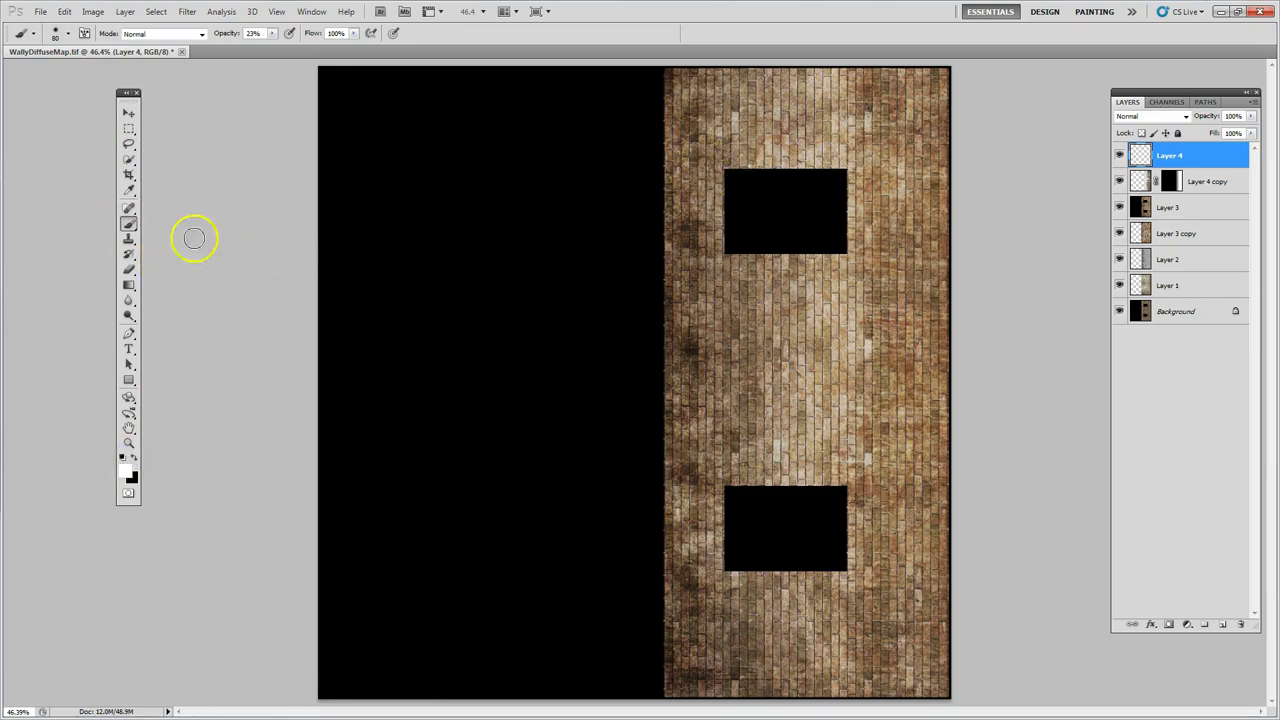
pyautogui.click(70, 34)
pyautogui.press('Return')
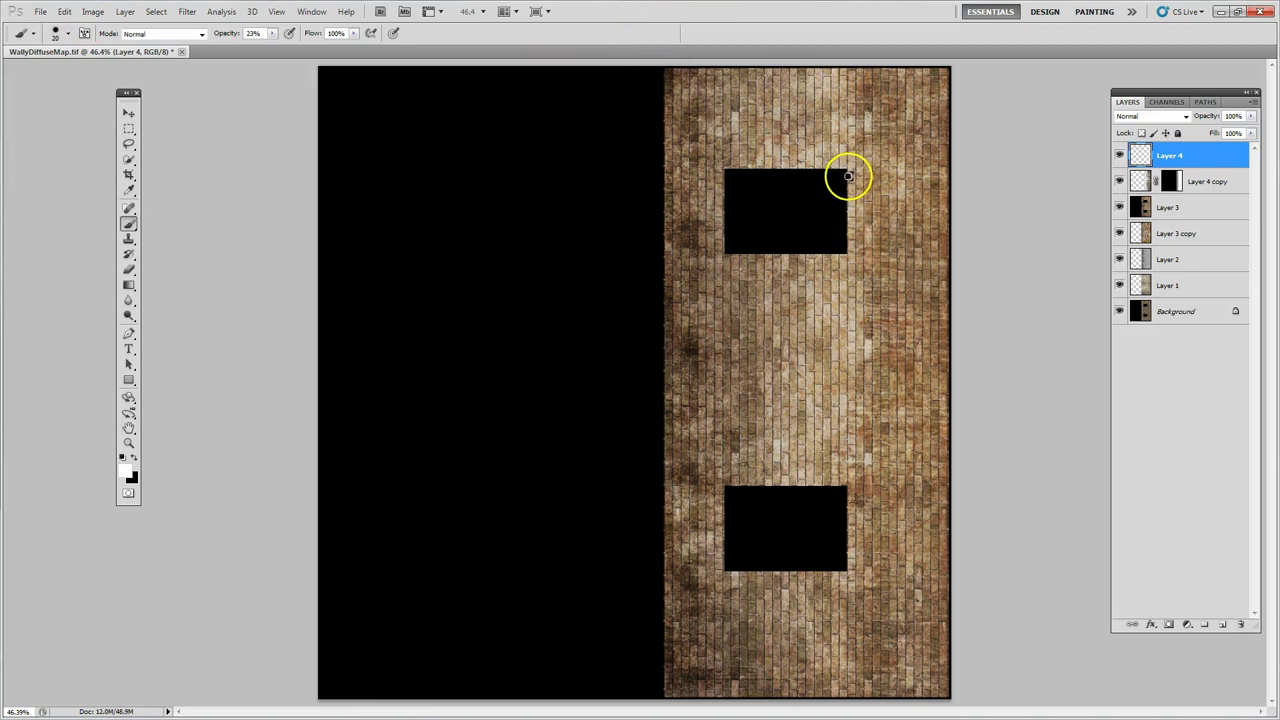
pyautogui.press('[')
pyautogui.click(271, 33)
pyautogui.moveTo(268, 52); pyautogui.dragTo(331, 51)
pyautogui.click(537, 11)
pyautogui.click(600, 29)
# - Paint rough white strokes with short horizontal offshoots along the right edge of both black window openings
pyautogui.click(855, 186)
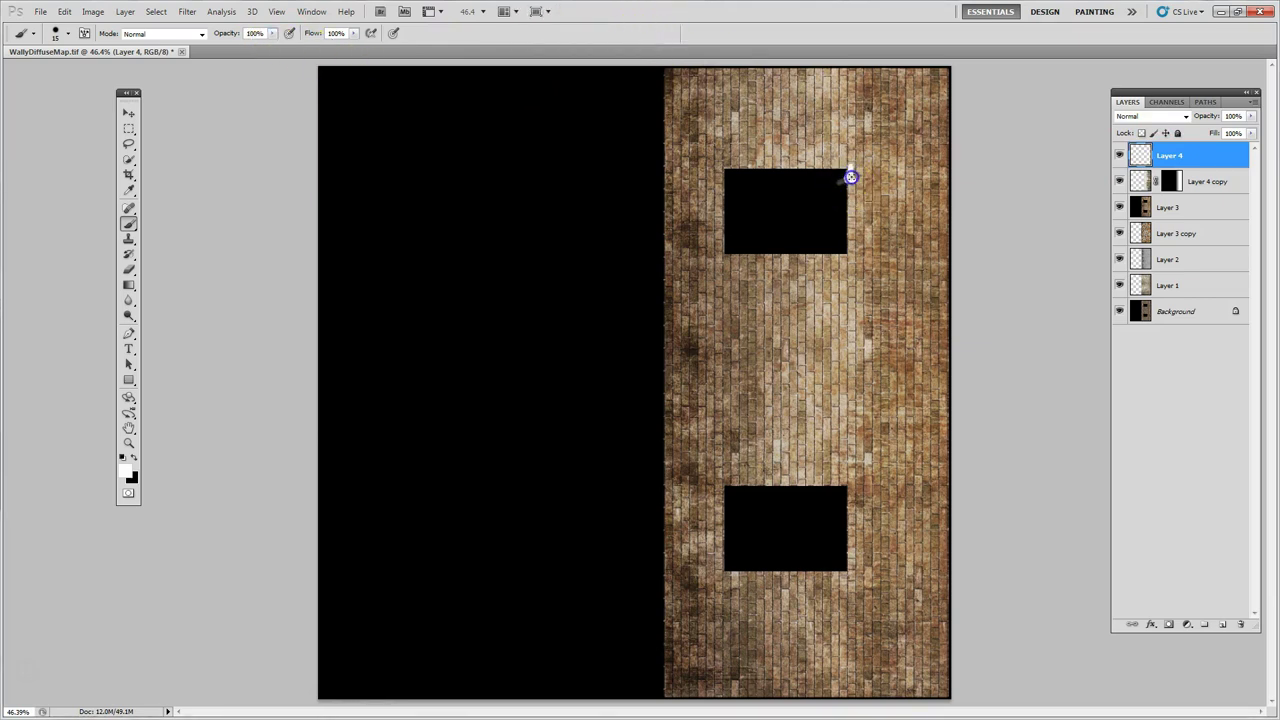
pyautogui.moveTo(885, 182)
pyautogui.mouseDown()
pyautogui.moveTo(845, 188)
pyautogui.moveTo(849, 206)
pyautogui.moveTo(878, 199)
pyautogui.moveTo(861, 231)
pyautogui.mouseUp()
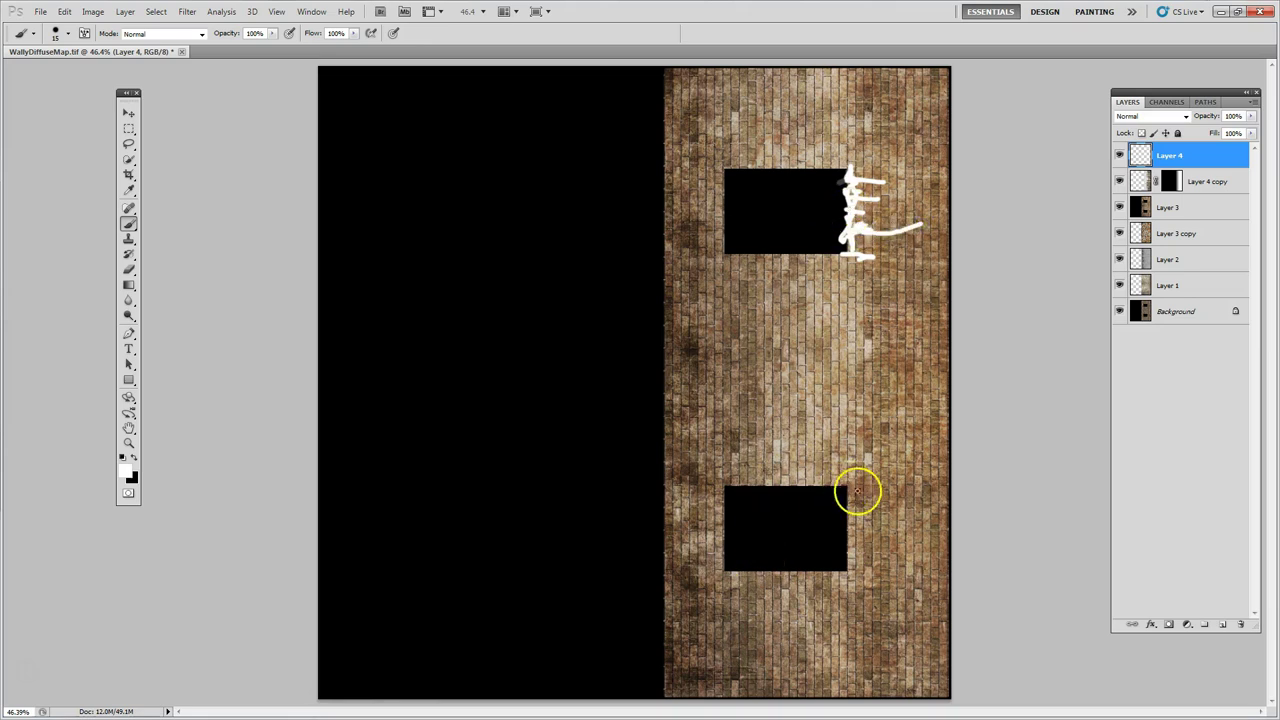
pyautogui.moveTo(849, 486)
pyautogui.mouseDown()
pyautogui.moveTo(849, 520)
pyautogui.moveTo(893, 512)
pyautogui.moveTo(847, 520)
pyautogui.moveTo(852, 539)
pyautogui.moveTo(871, 527)
pyautogui.moveTo(853, 553)
pyautogui.mouseUp()
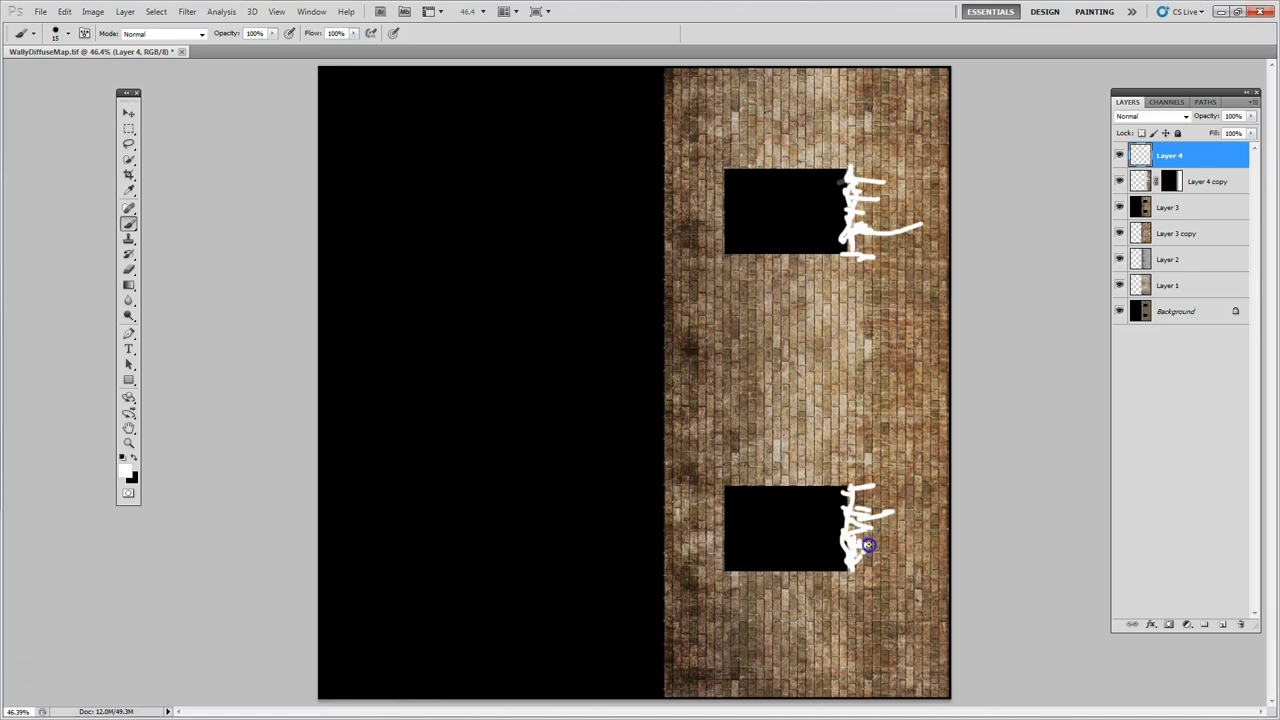
# - Add a black-filled layer directly beneath the white strokes layer and merge the two layers
pyautogui.click(1193, 166)
pyautogui.click(1209, 178)
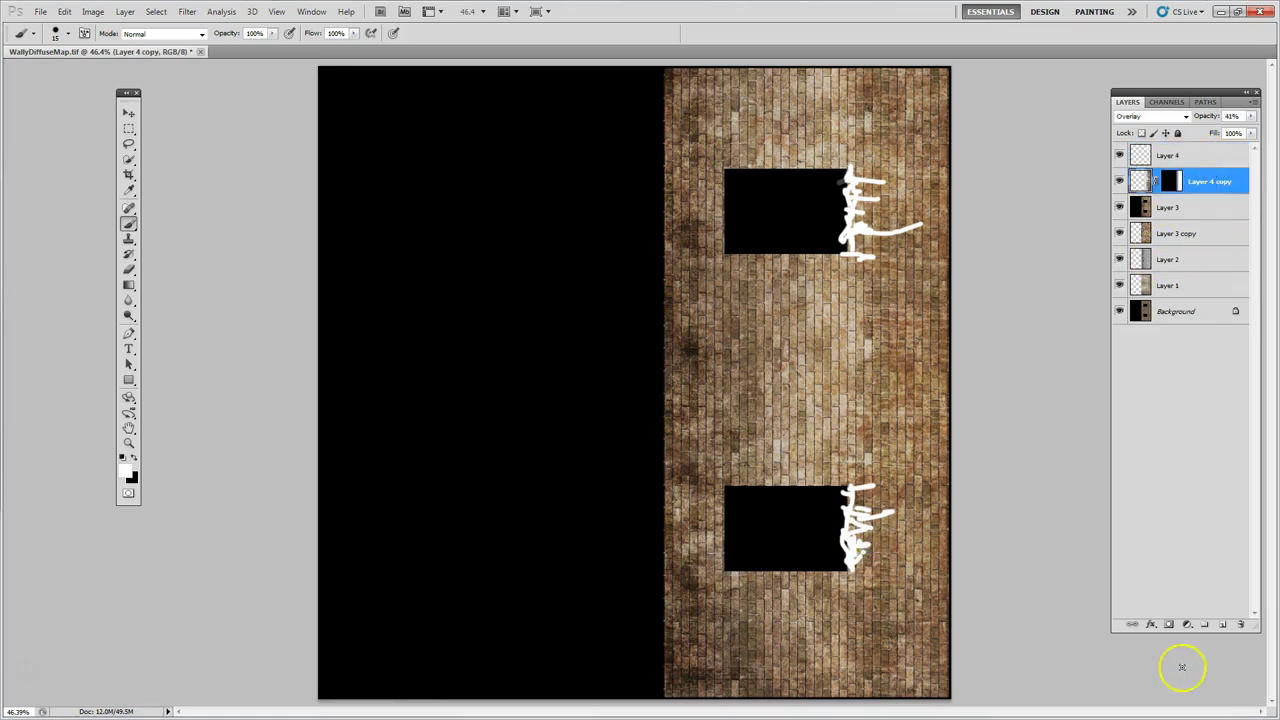
pyautogui.click(1222, 624)
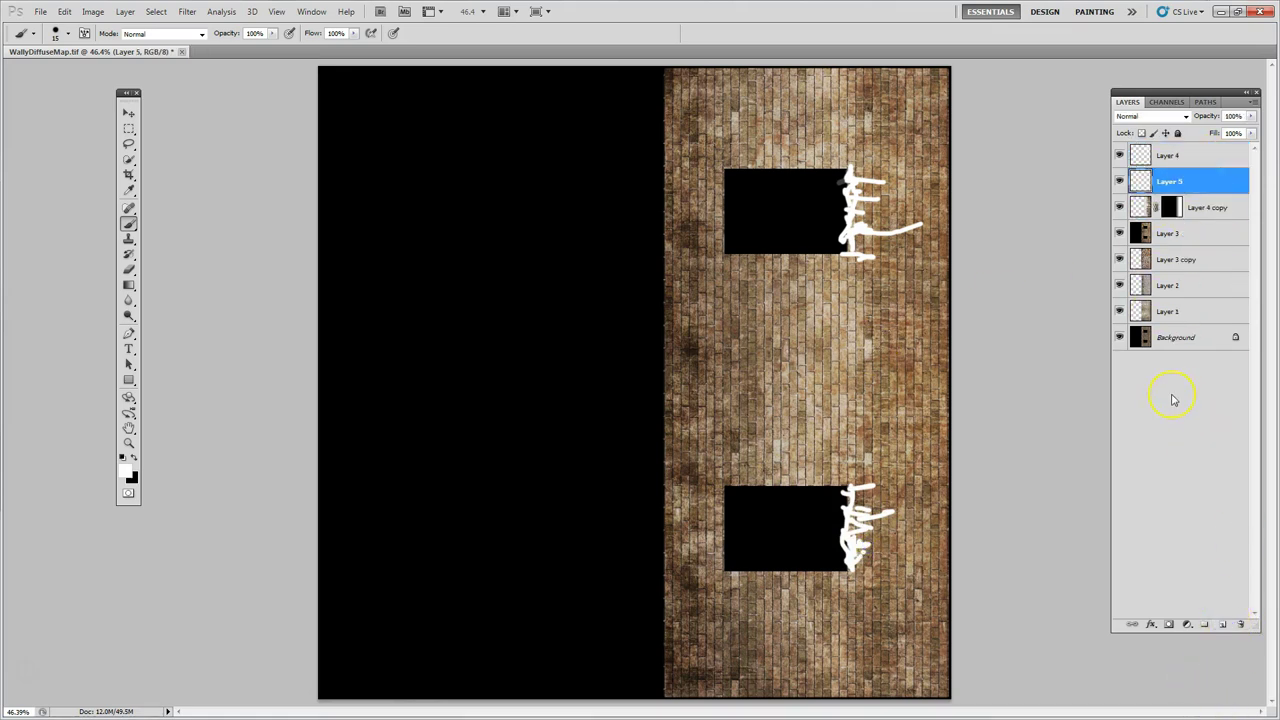
pyautogui.hotkey('ctrl', 'BackSpace')
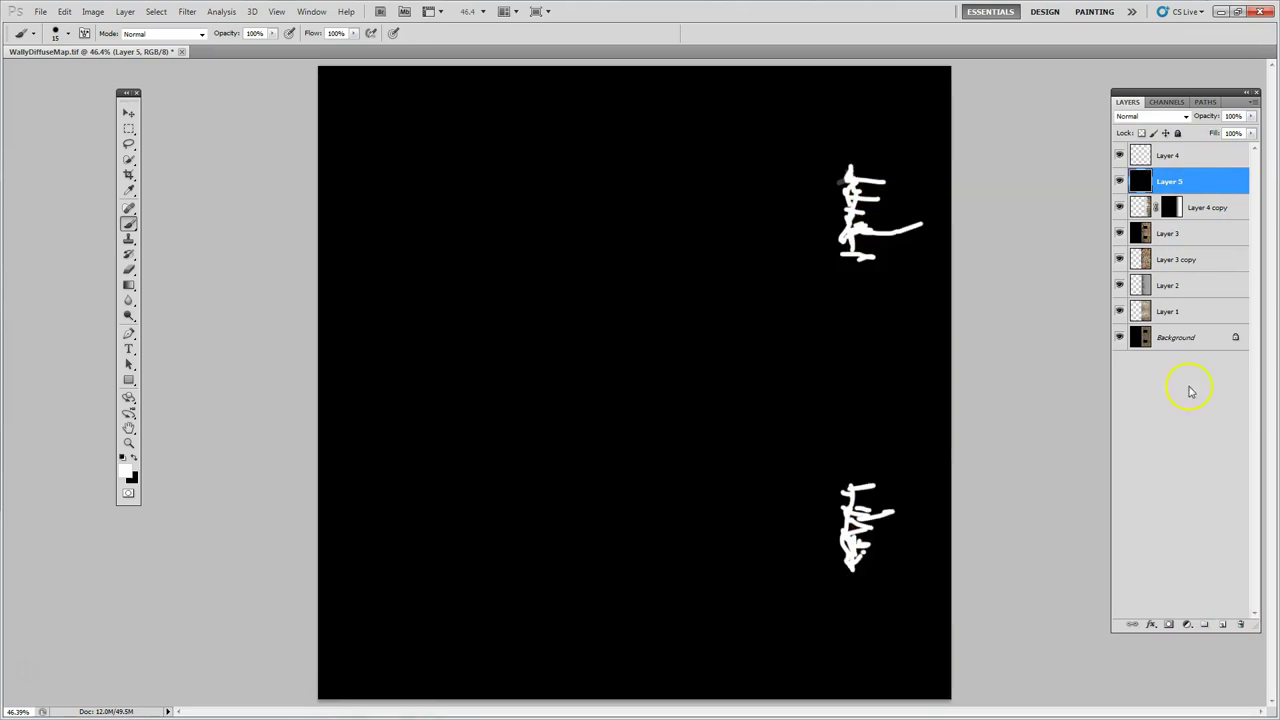
pyautogui.keyDown('shift'); pyautogui.click(1176, 157); pyautogui.keyUp('shift')
pyautogui.rightClick(1176, 157)
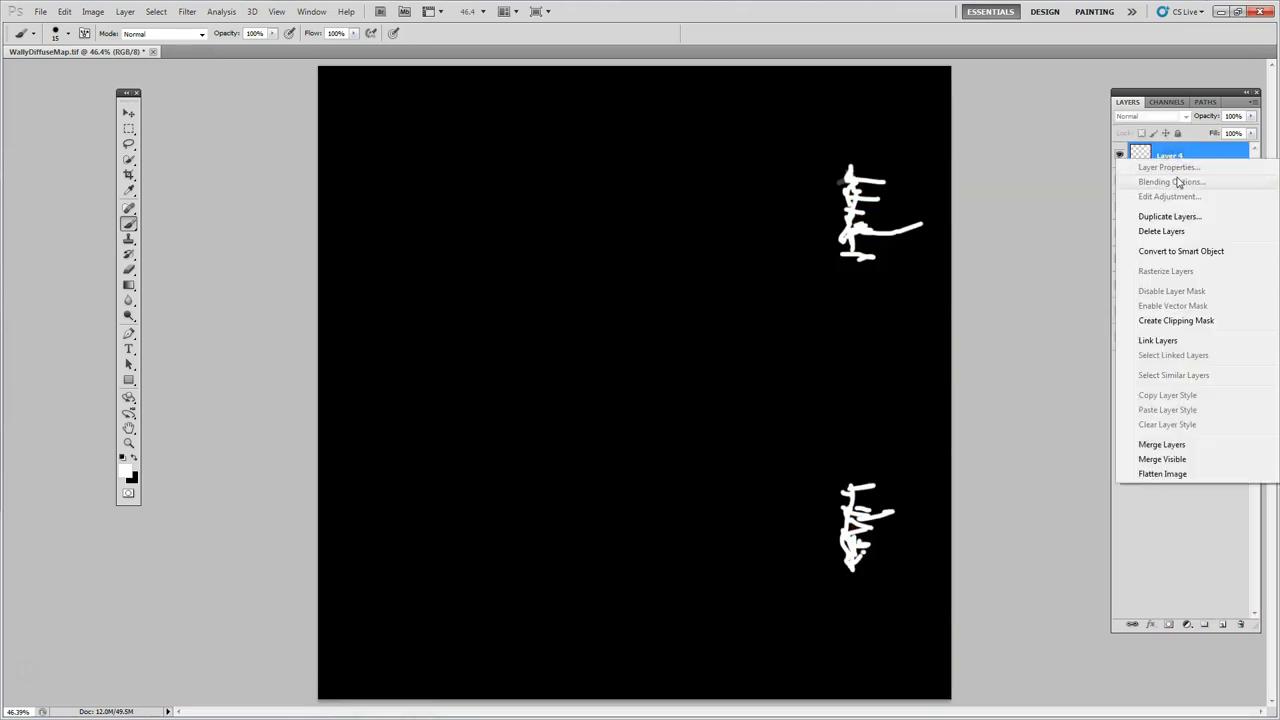
pyautogui.click(1161, 444)
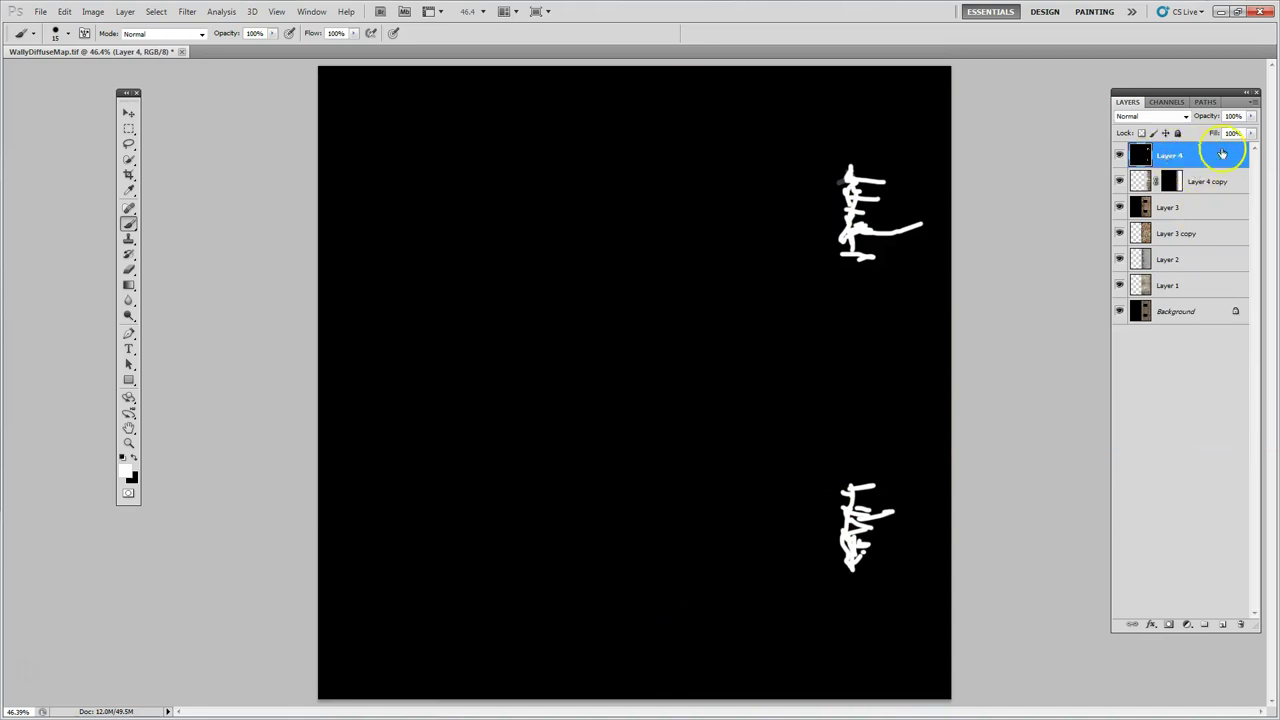
# - Apply the Wind filter to the merged strokes layer with the Wind method and direction From the Left
pyautogui.click(188, 12)
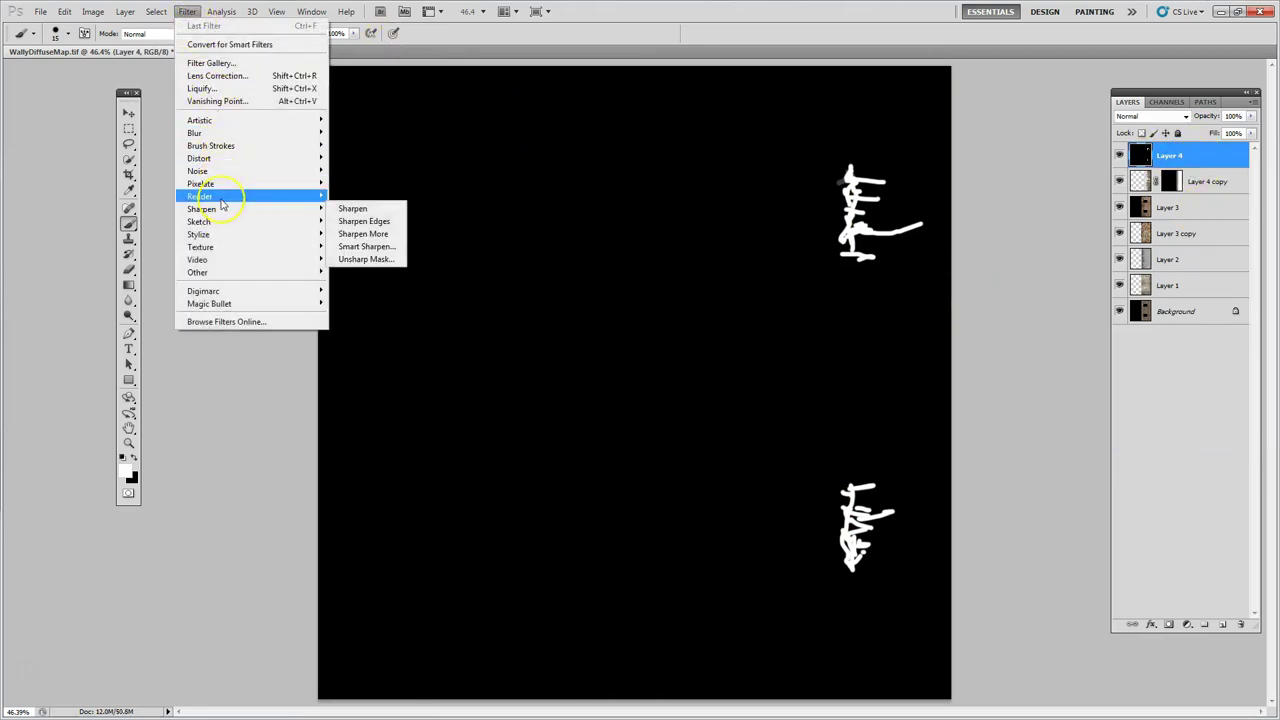
pyautogui.moveTo(221, 199)
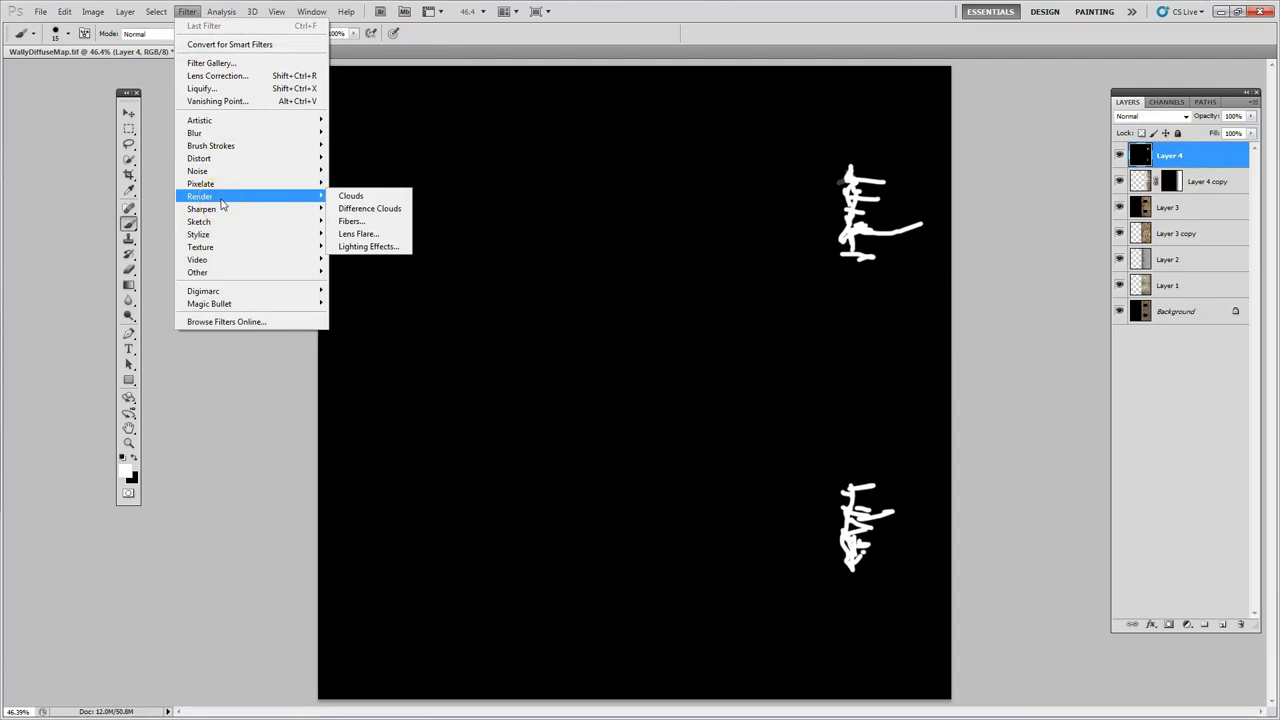
pyautogui.moveTo(228, 234)
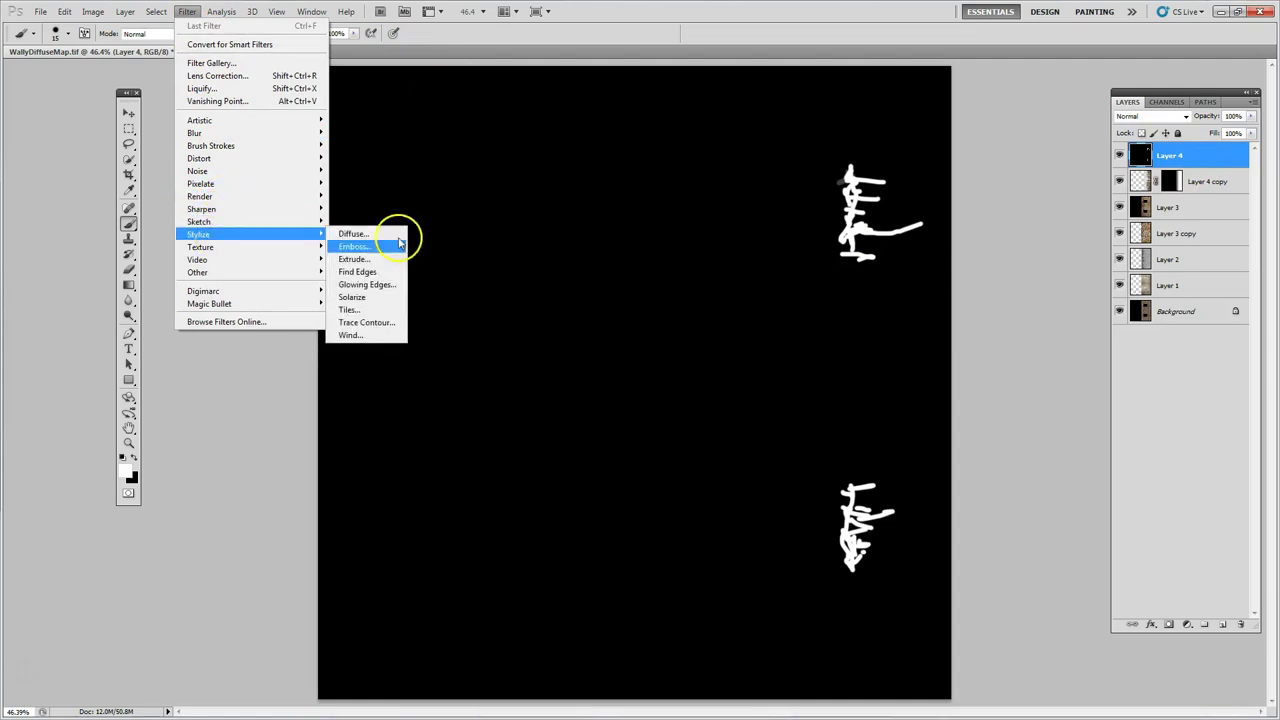
pyautogui.click(352, 335)
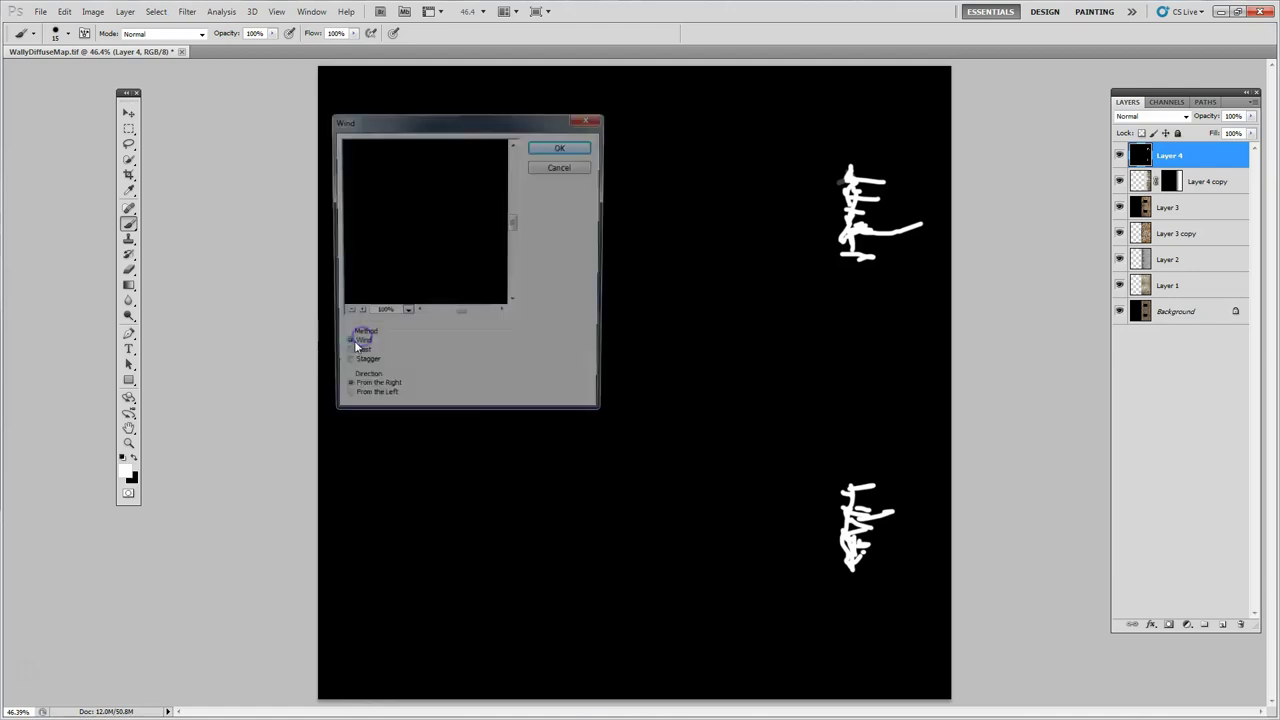
pyautogui.moveTo(449, 293)
pyautogui.mouseDown()
pyautogui.moveTo(369, 237)
pyautogui.moveTo(491, 214)
pyautogui.moveTo(474, 188)
pyautogui.moveTo(460, 263)
pyautogui.mouseUp()
pyautogui.moveTo(453, 187)
pyautogui.mouseDown()
pyautogui.moveTo(454, 314)
pyautogui.moveTo(472, 224)
pyautogui.moveTo(451, 234)
pyautogui.mouseUp()
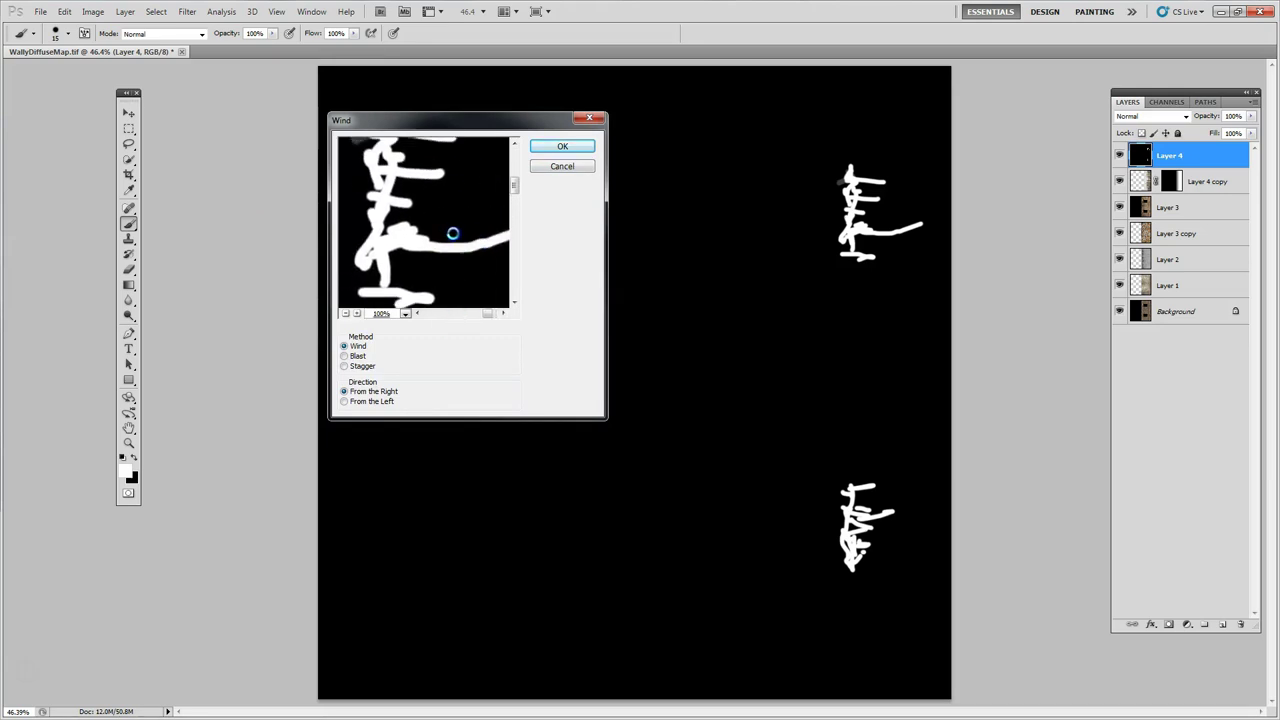
pyautogui.click(350, 405)
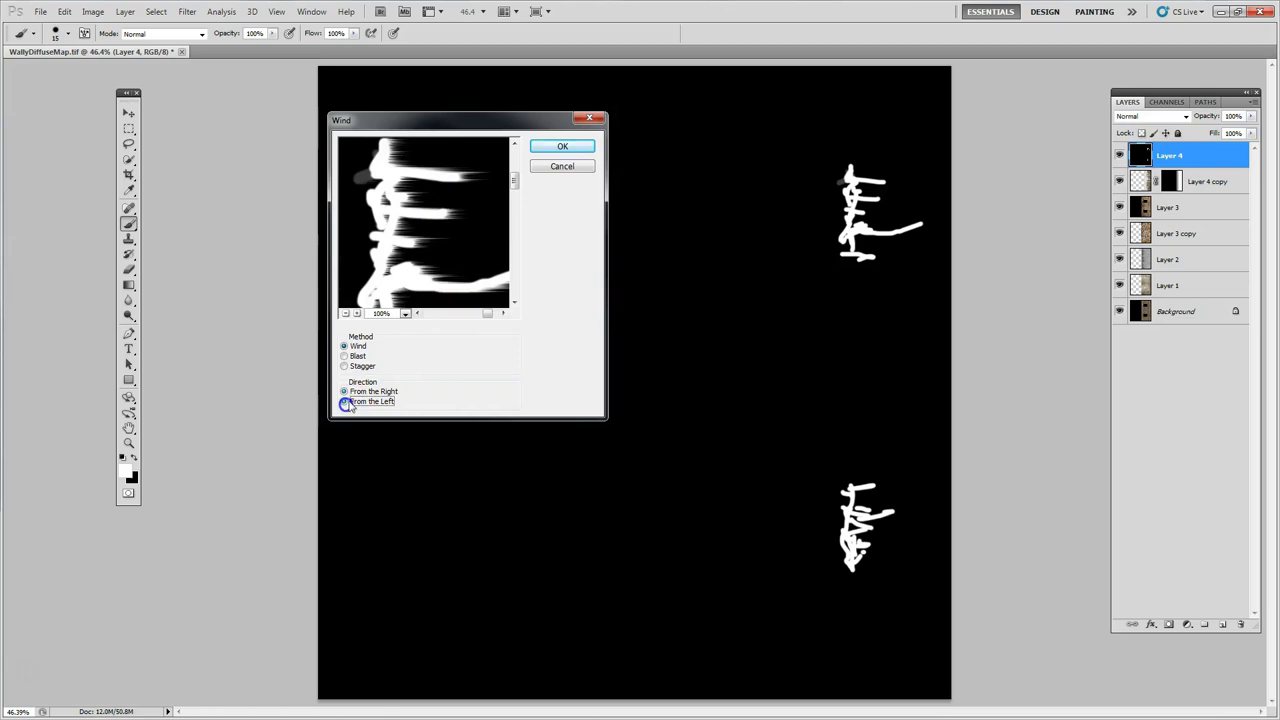
pyautogui.click(560, 148)
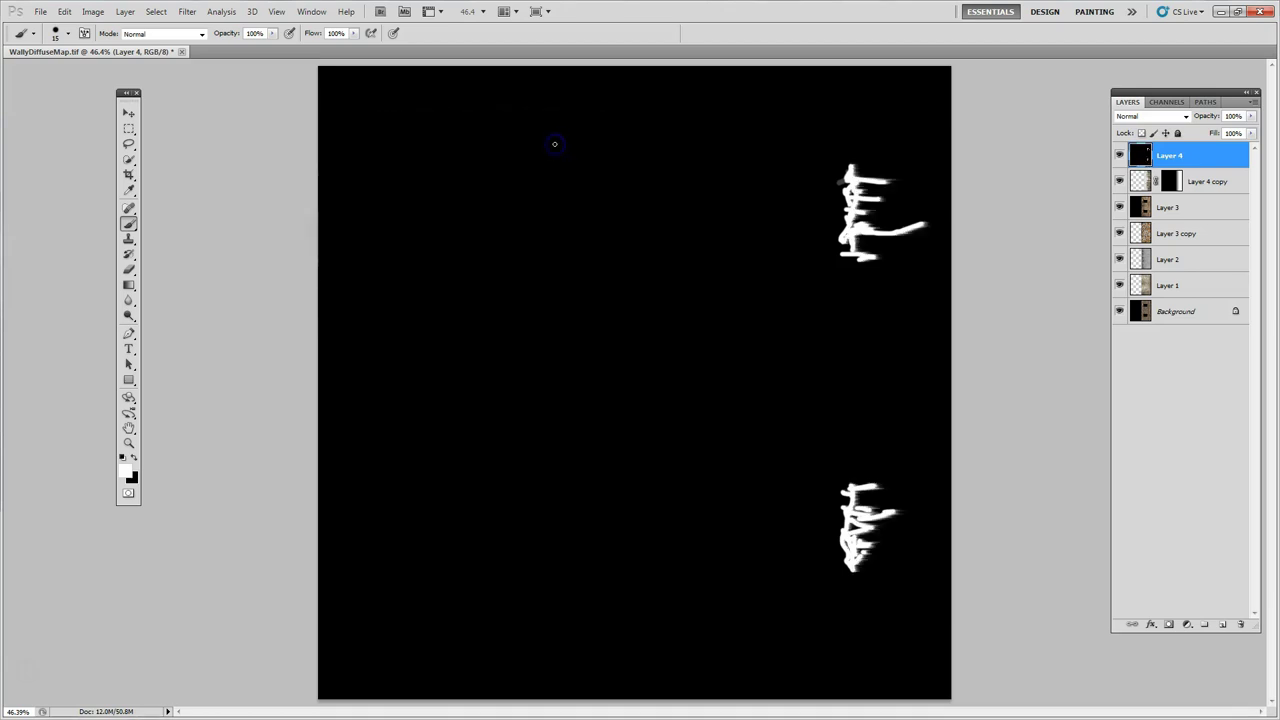
# - Repeat the Wind filter twice more to lengthen the white streaks
pyautogui.click(187, 12)
pyautogui.click(195, 26)
pyautogui.click(187, 12)
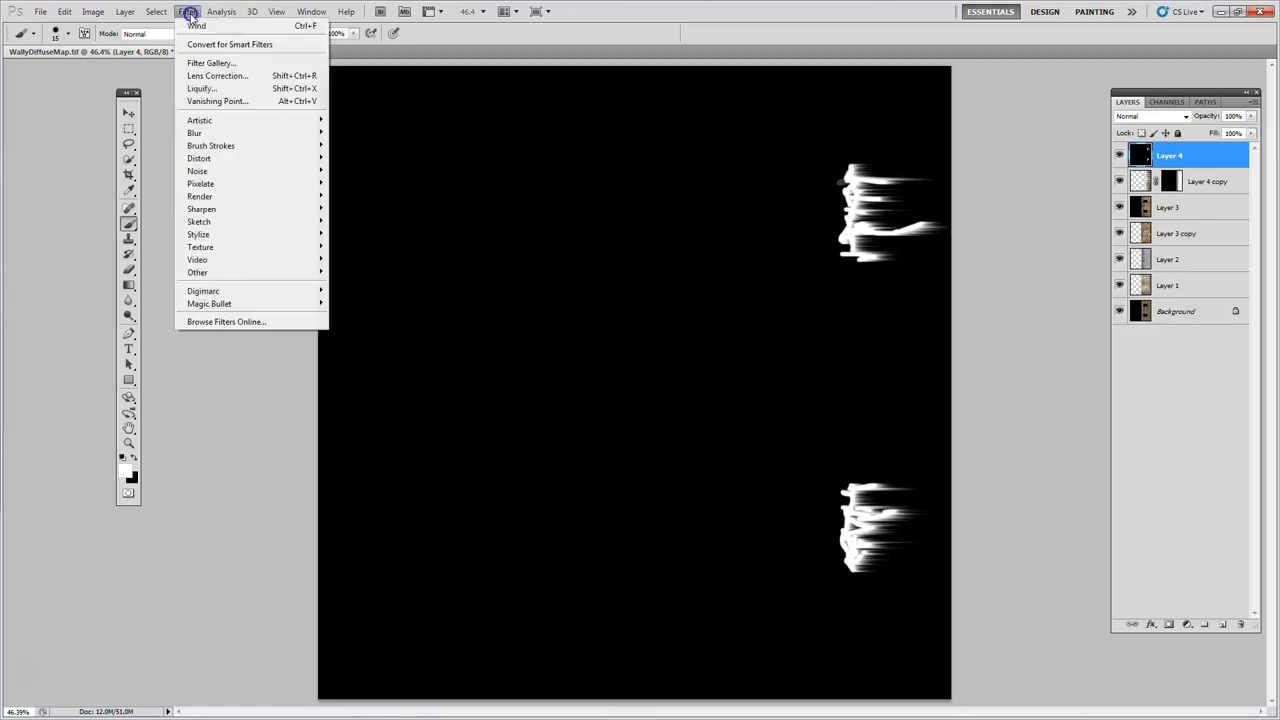
pyautogui.click(190, 26)
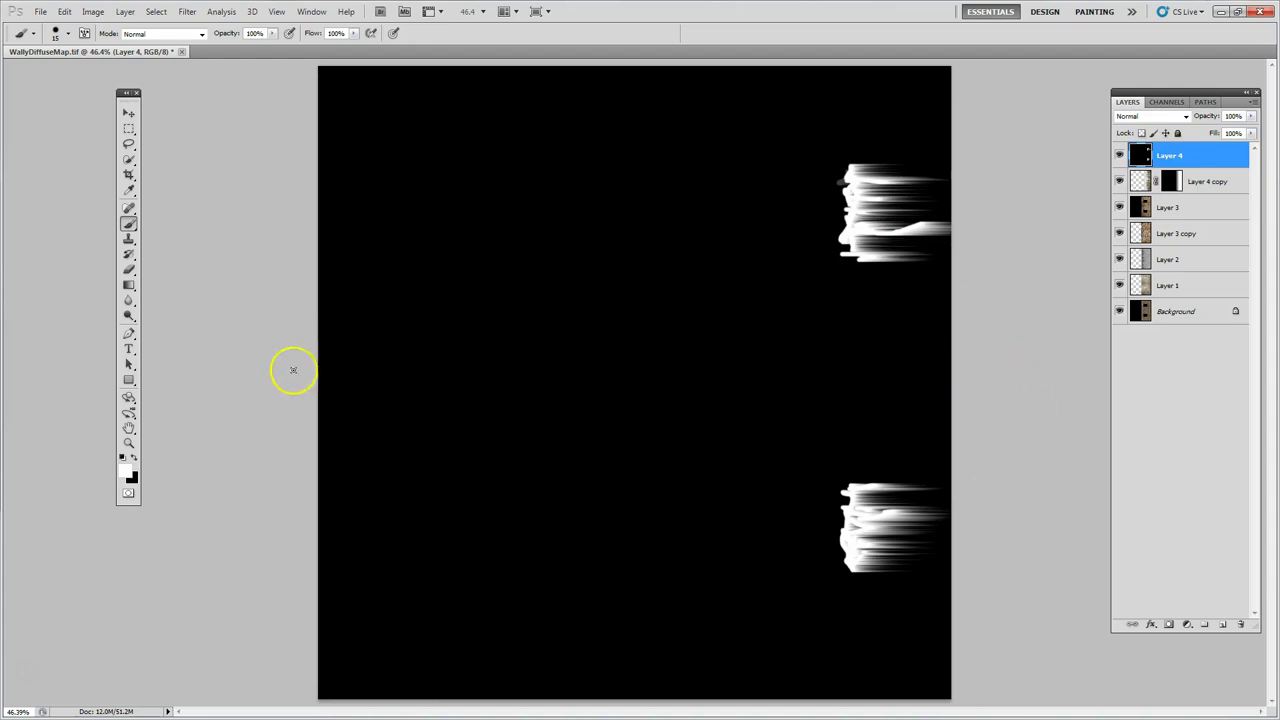
# - Rotate the canvas 90° clockwise so the streaks run downward below the windows
pyautogui.click(92, 11)
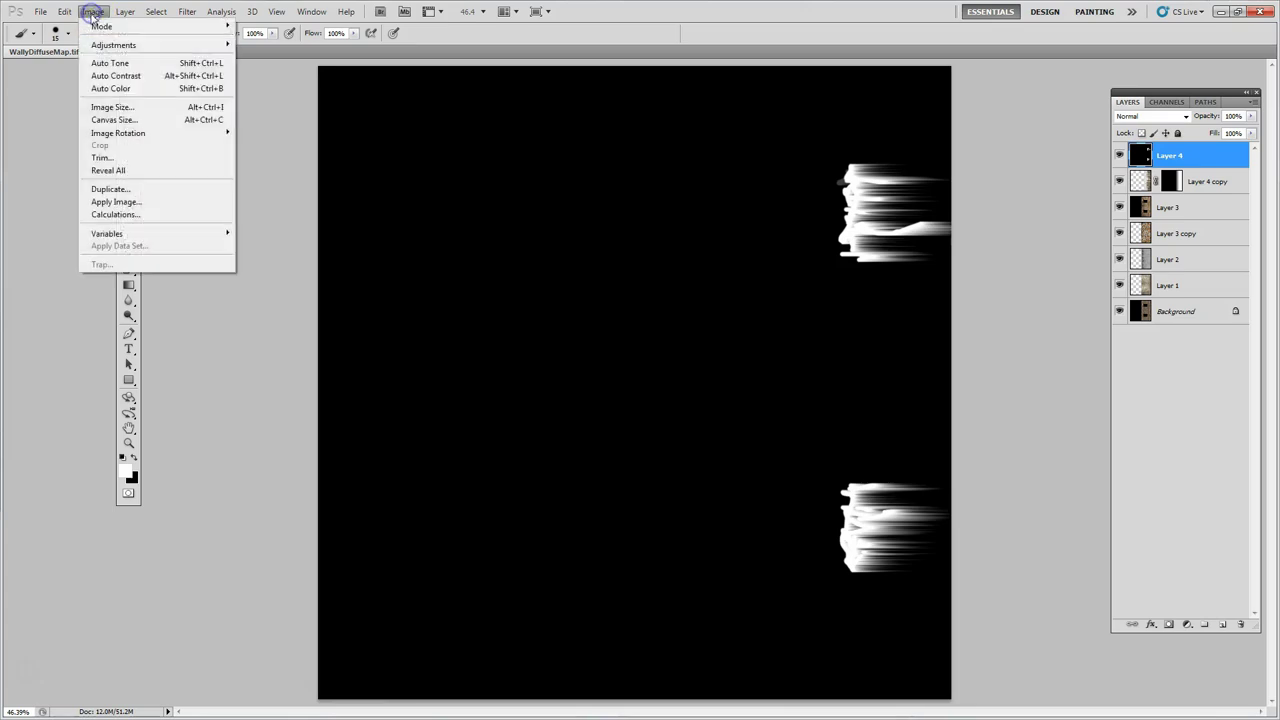
pyautogui.moveTo(121, 138)
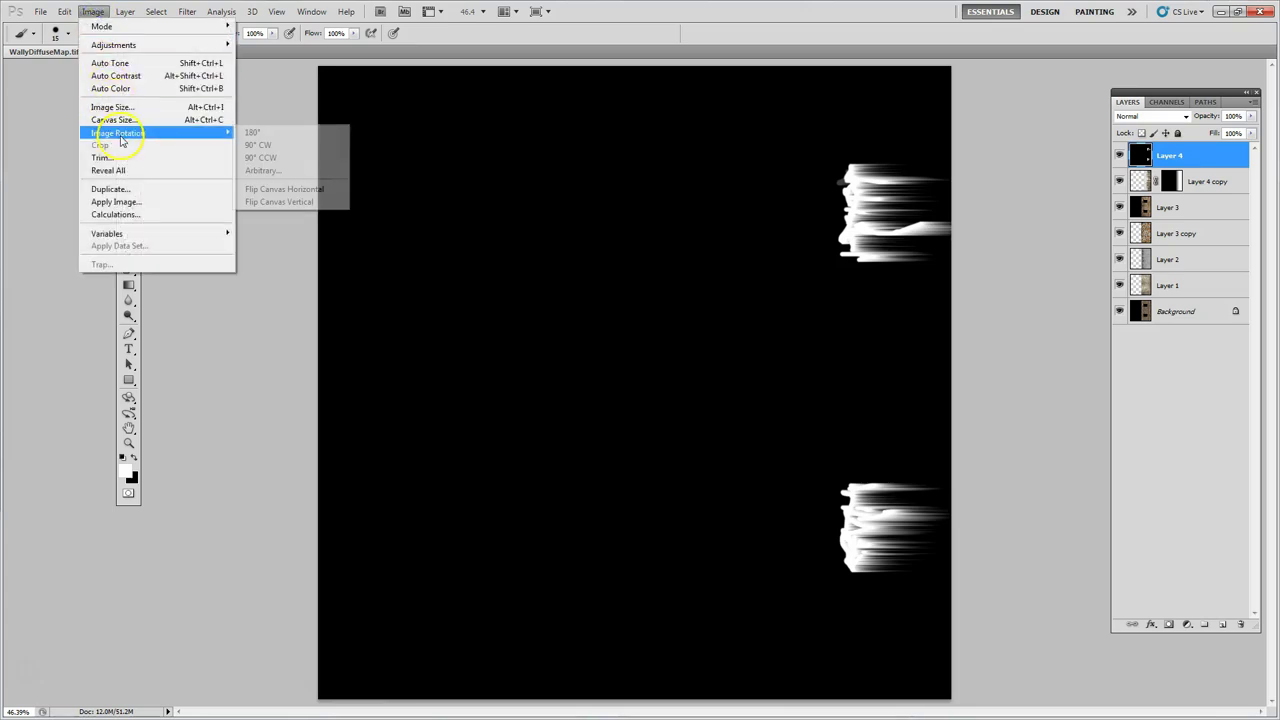
pyautogui.click(277, 161)
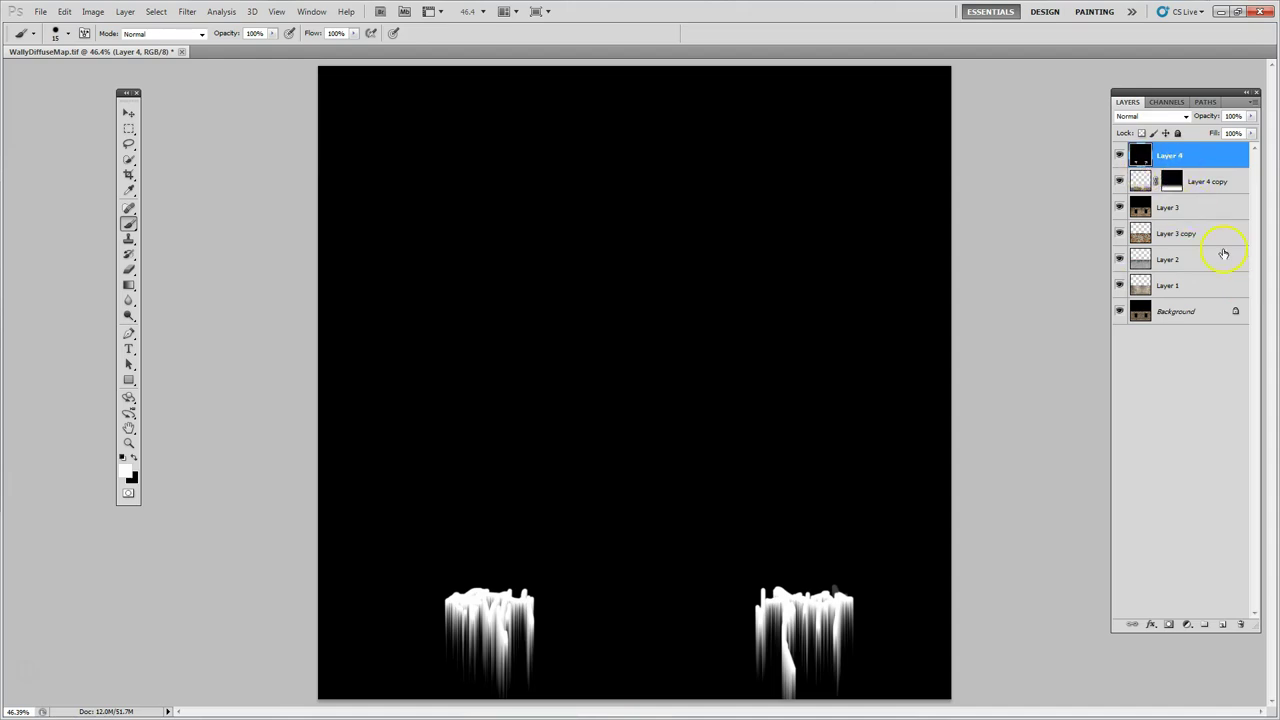
# - Select the entire canvas and copy the white streaks layer
pyautogui.click(156, 11)
pyautogui.click(165, 27)
pyautogui.click(64, 11)
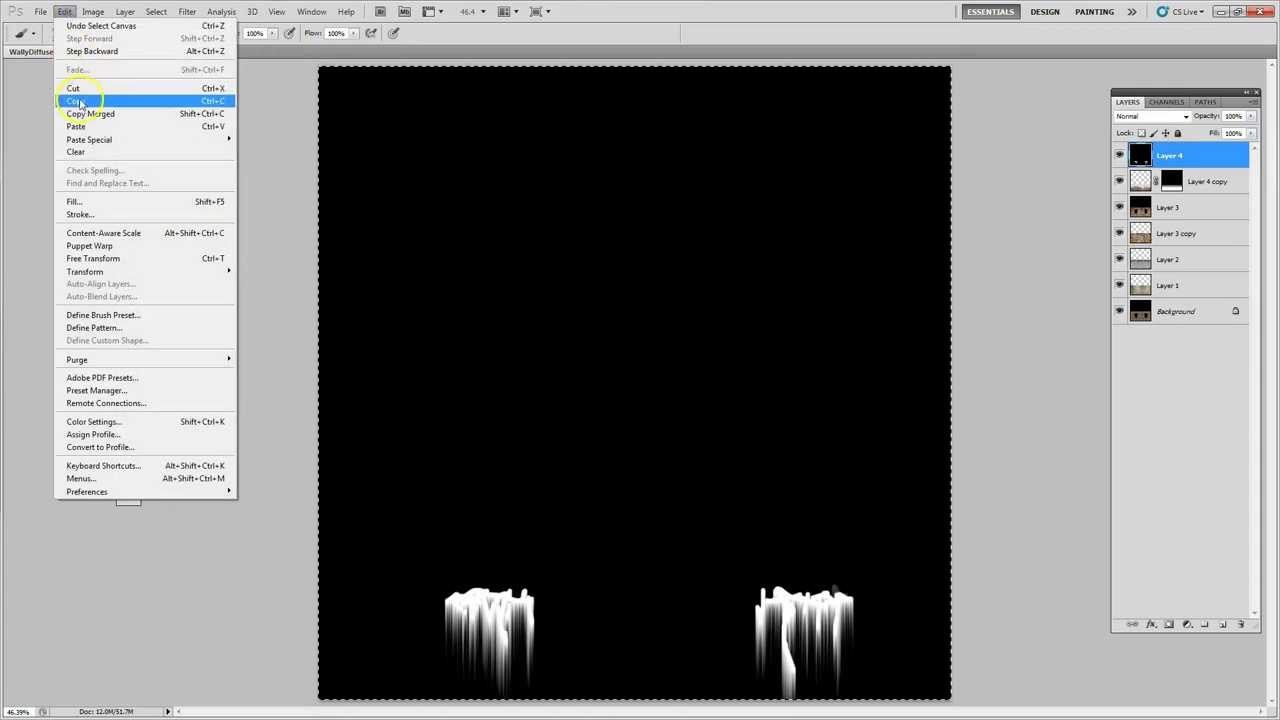
pyautogui.click(76, 102)
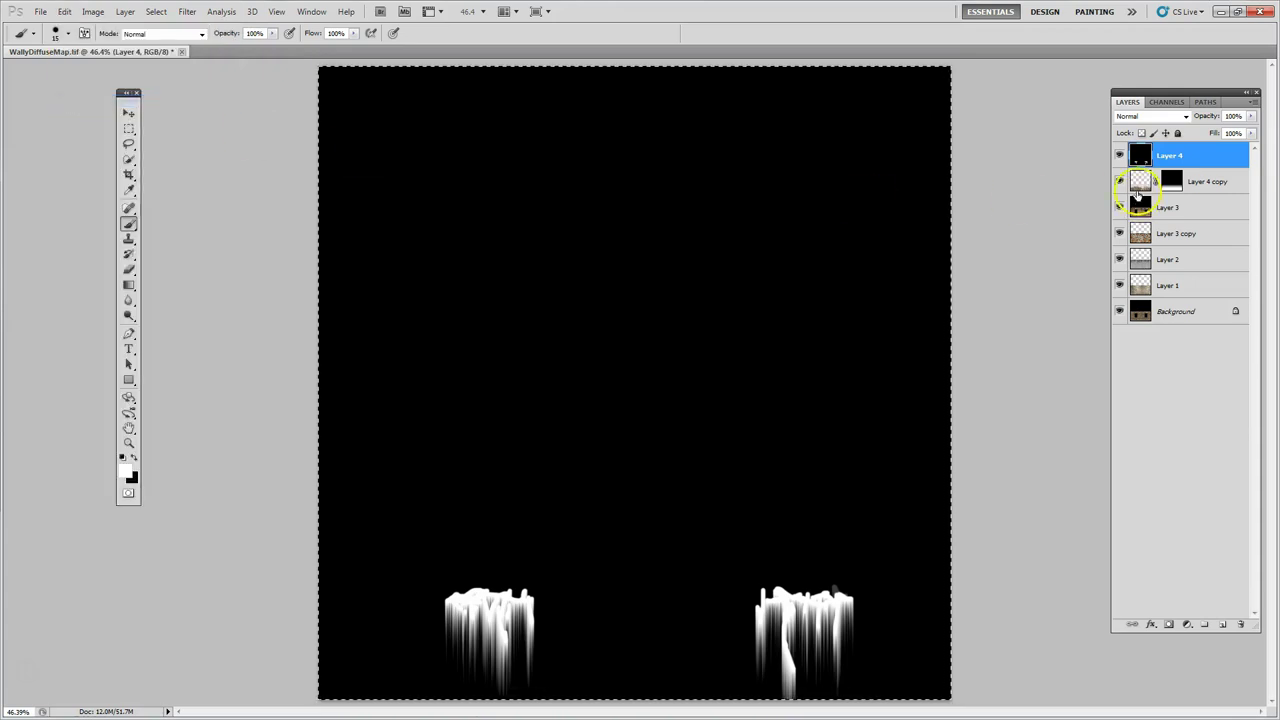
# - Create a new alpha channel and fill it with the copied streaks image
pyautogui.click(1166, 102)
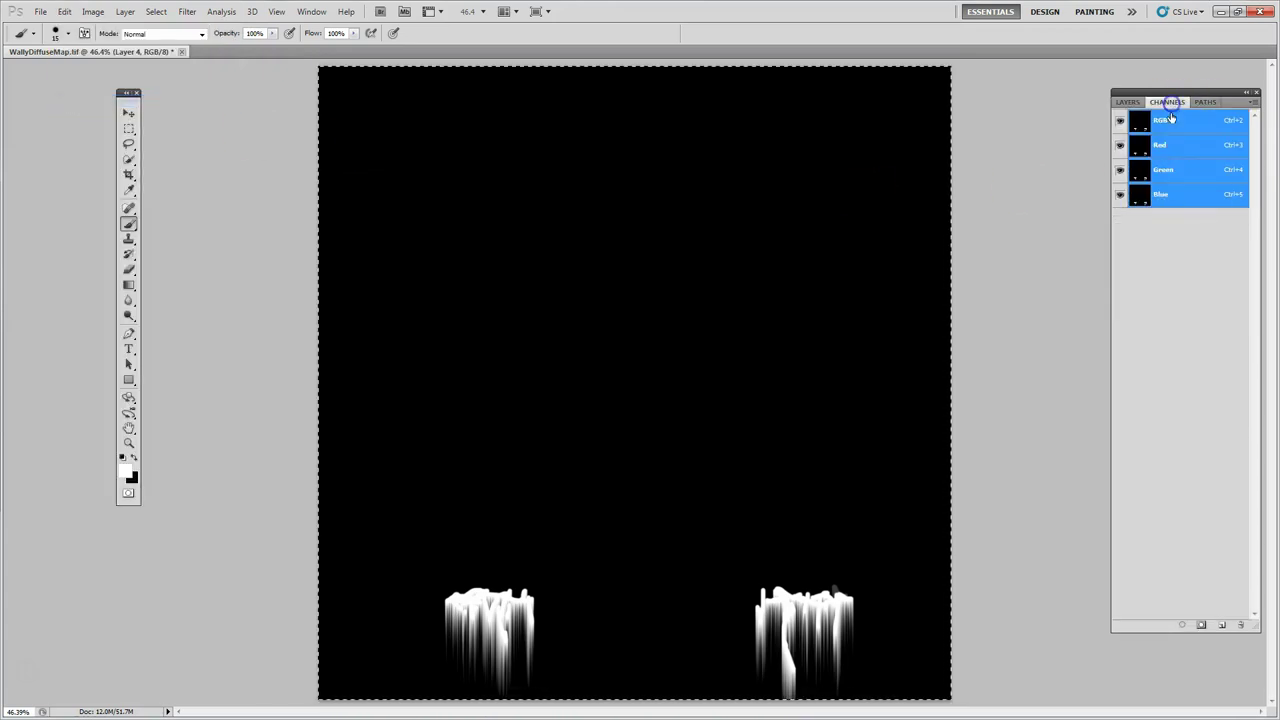
pyautogui.click(1254, 104)
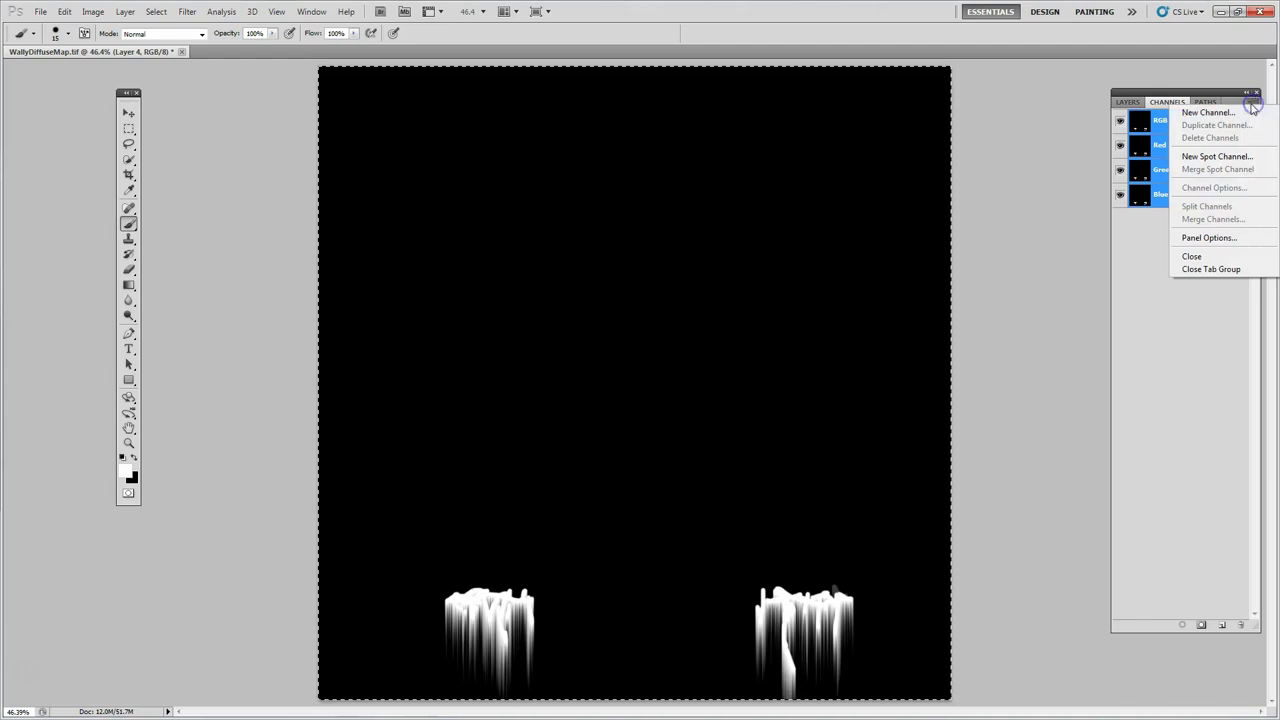
pyautogui.click(1223, 107)
pyautogui.click(724, 210)
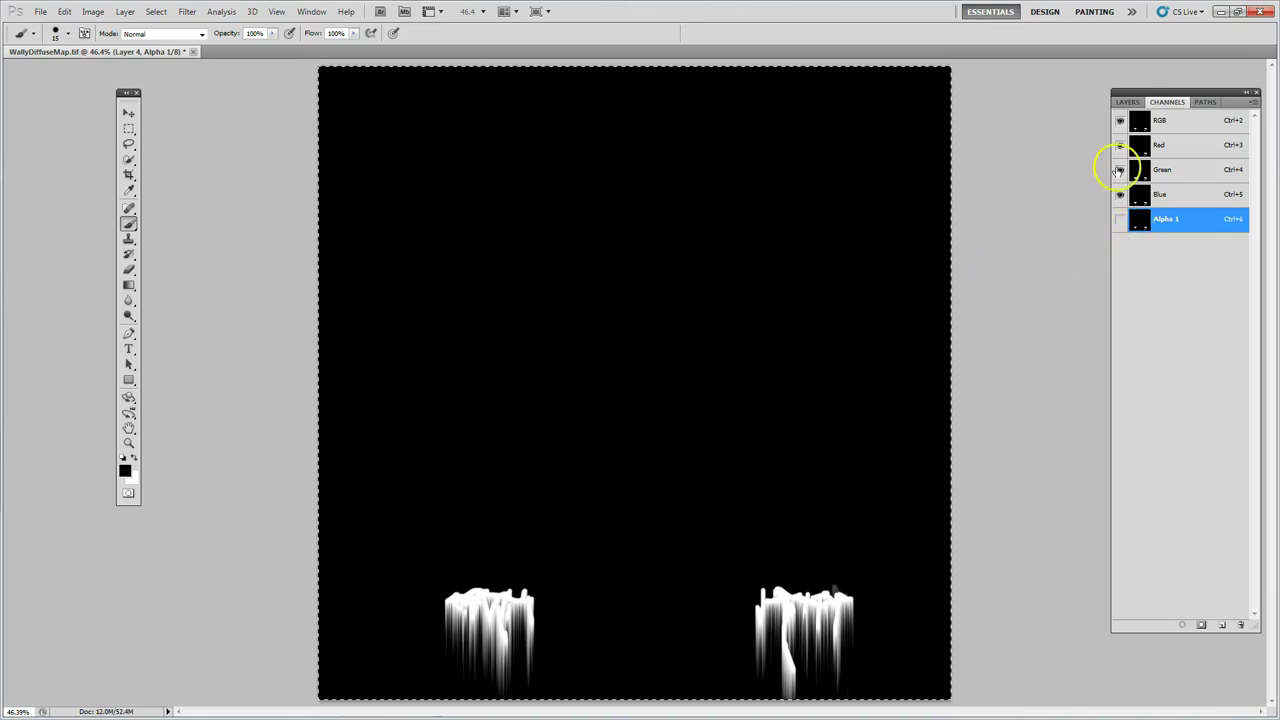
# - Hide the streaks layer, Layer 4, and clear the selection
pyautogui.click(1127, 102)
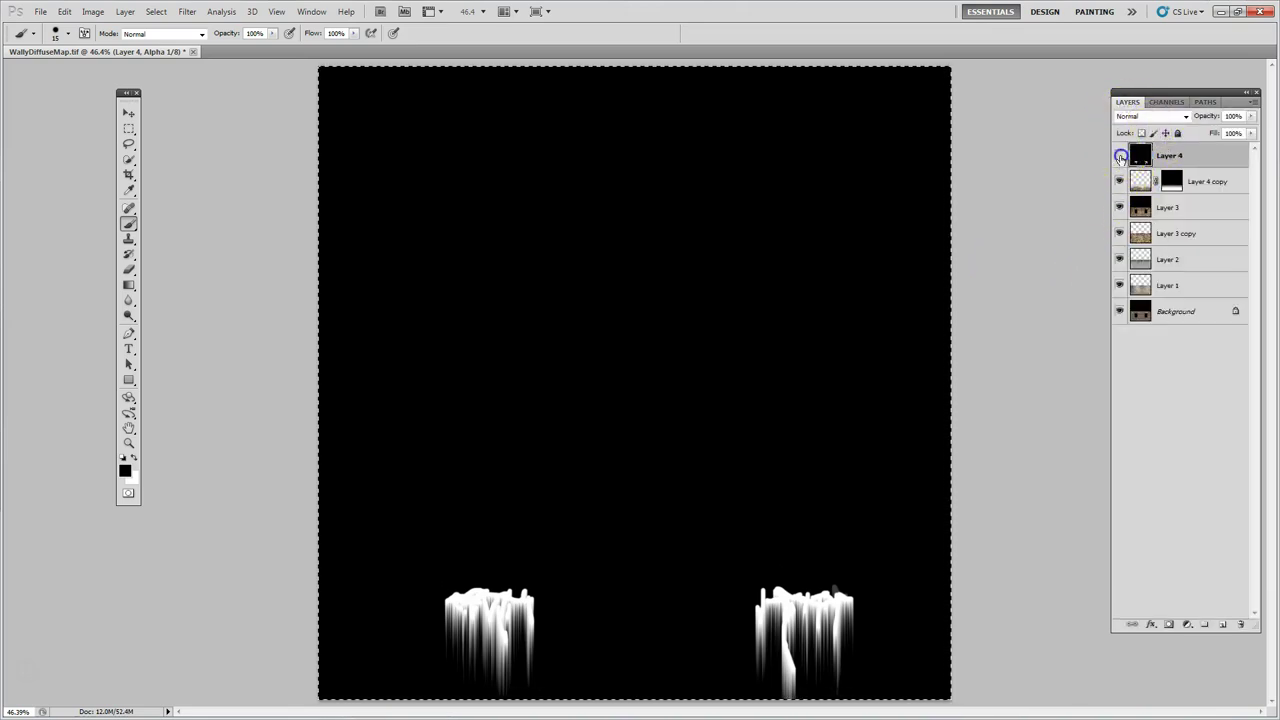
pyautogui.click(1119, 155)
pyautogui.click(156, 11)
pyautogui.click(175, 38)
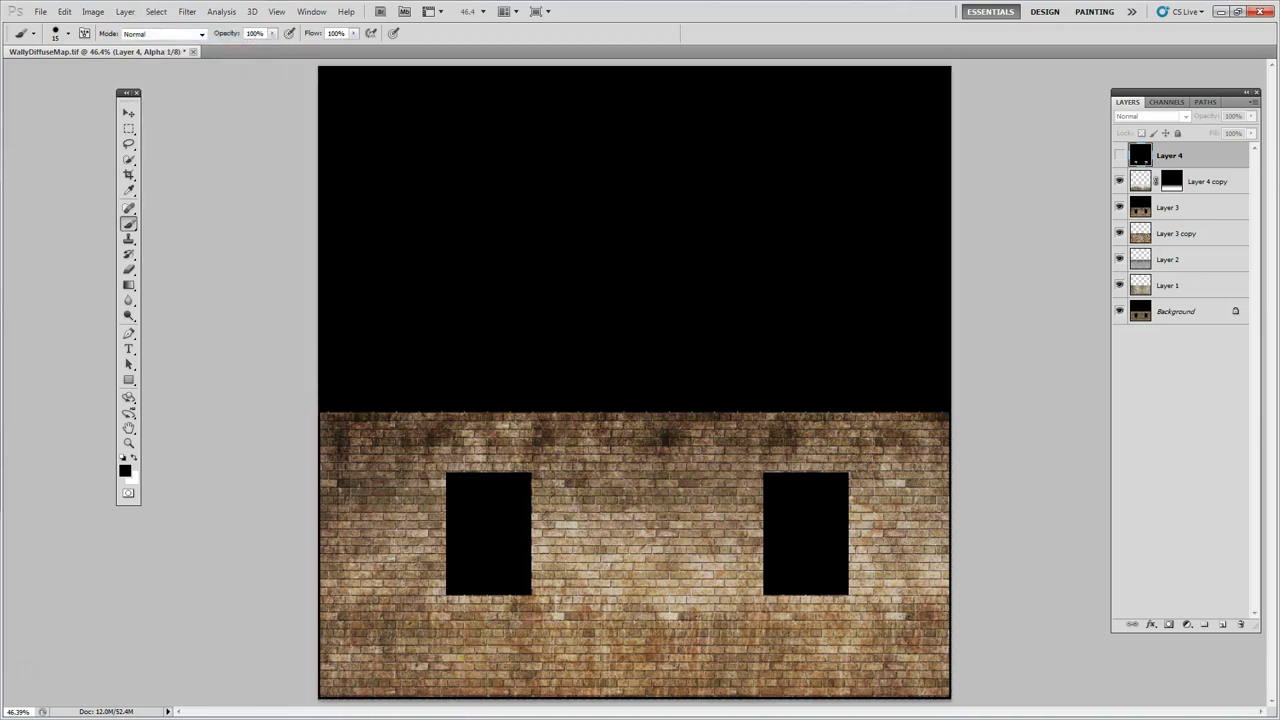
# - Switch to Chrome and look through the open drip and rust texture images for a suitable rust source
pyautogui.hotkey('alt', 'Tab')
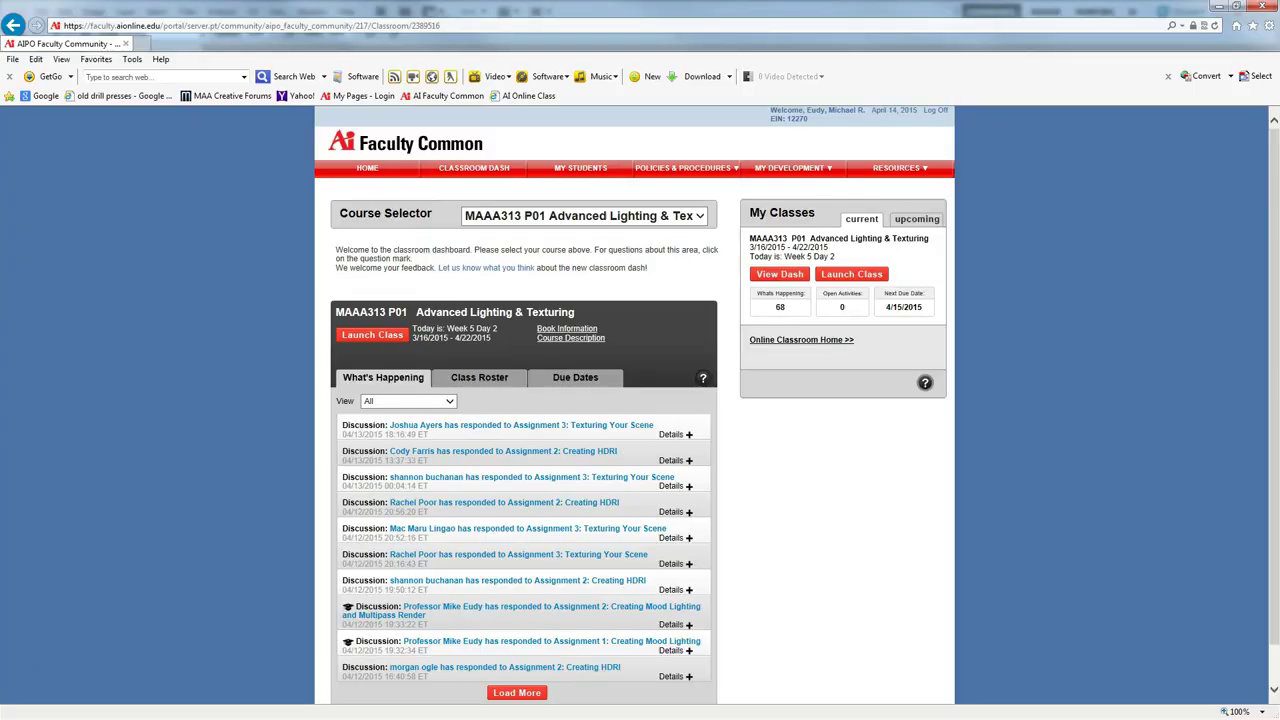
pyautogui.click(1220, 8)
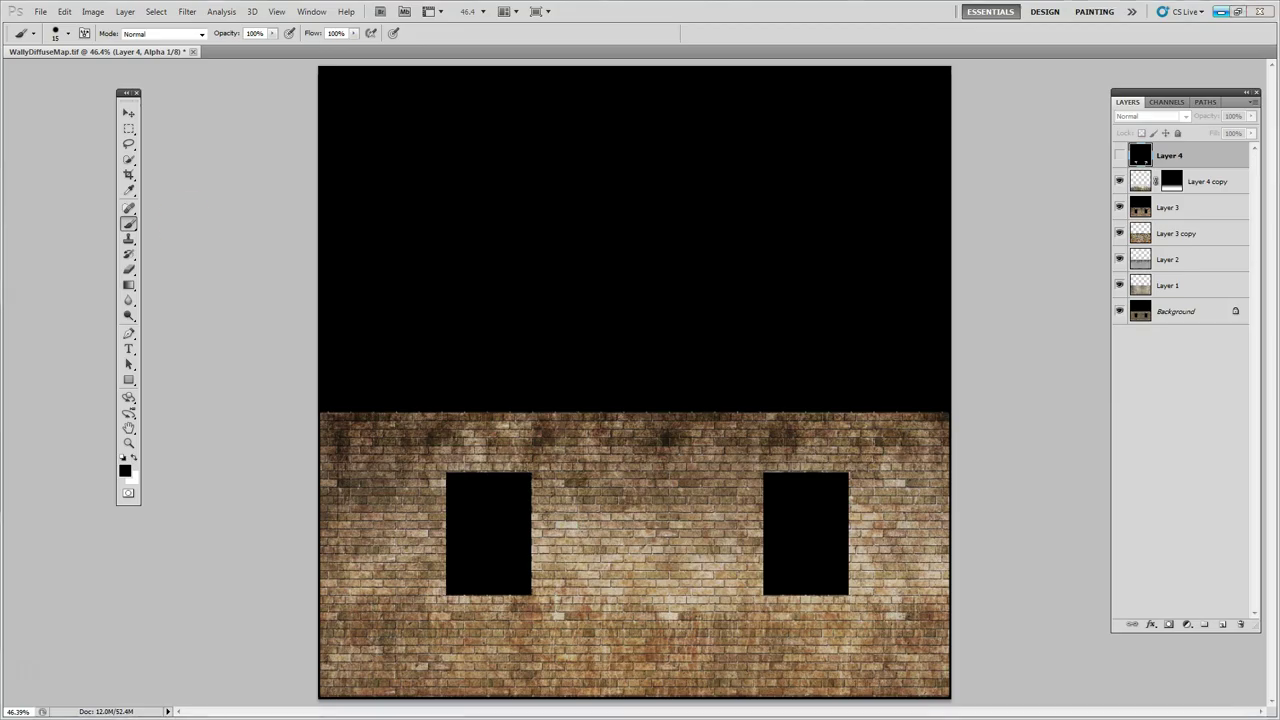
pyautogui.hotkey('alt', 'Tab')
pyautogui.click(930, 8)
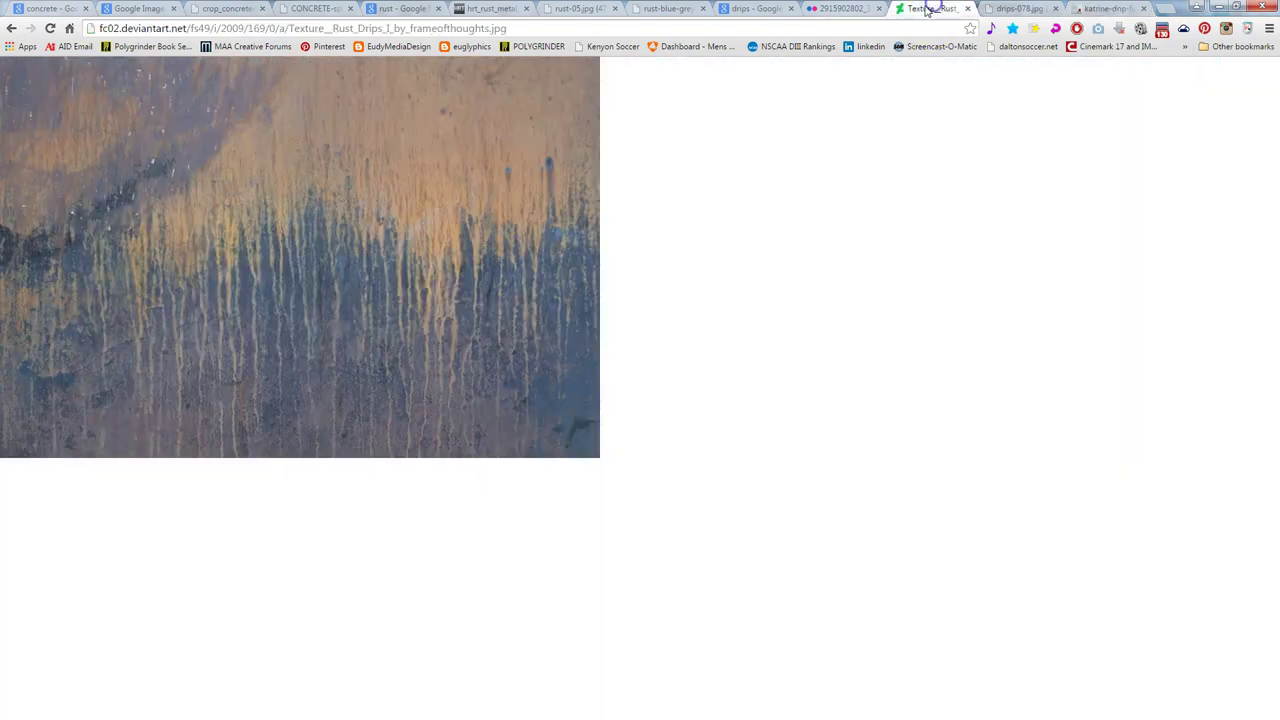
pyautogui.click(860, 10)
pyautogui.click(755, 9)
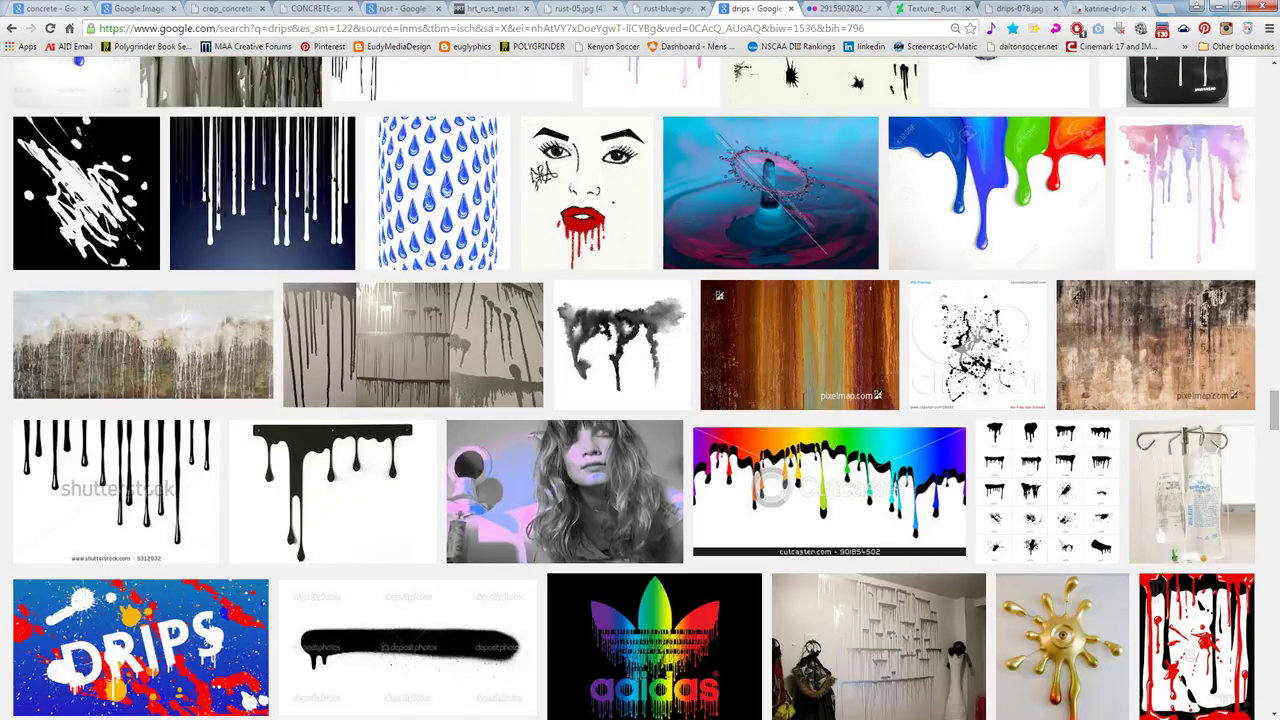
pyautogui.click(672, 8)
pyautogui.click(575, 9)
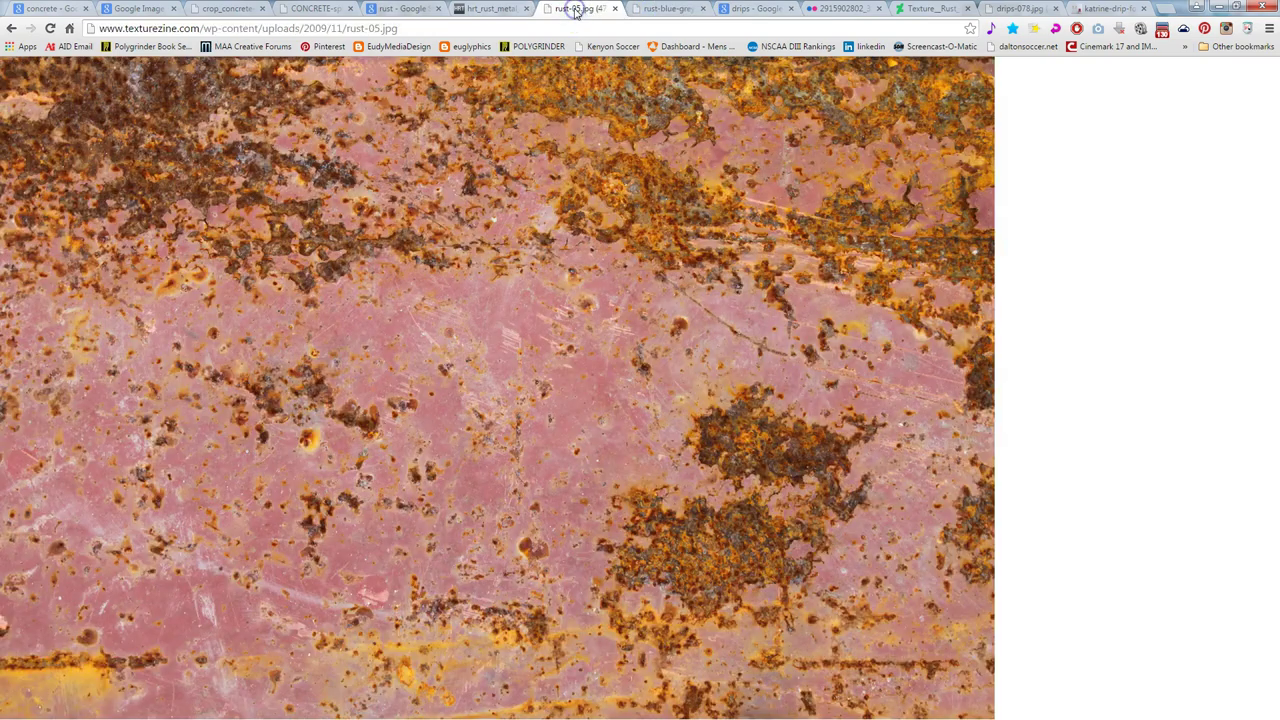
pyautogui.click(490, 9)
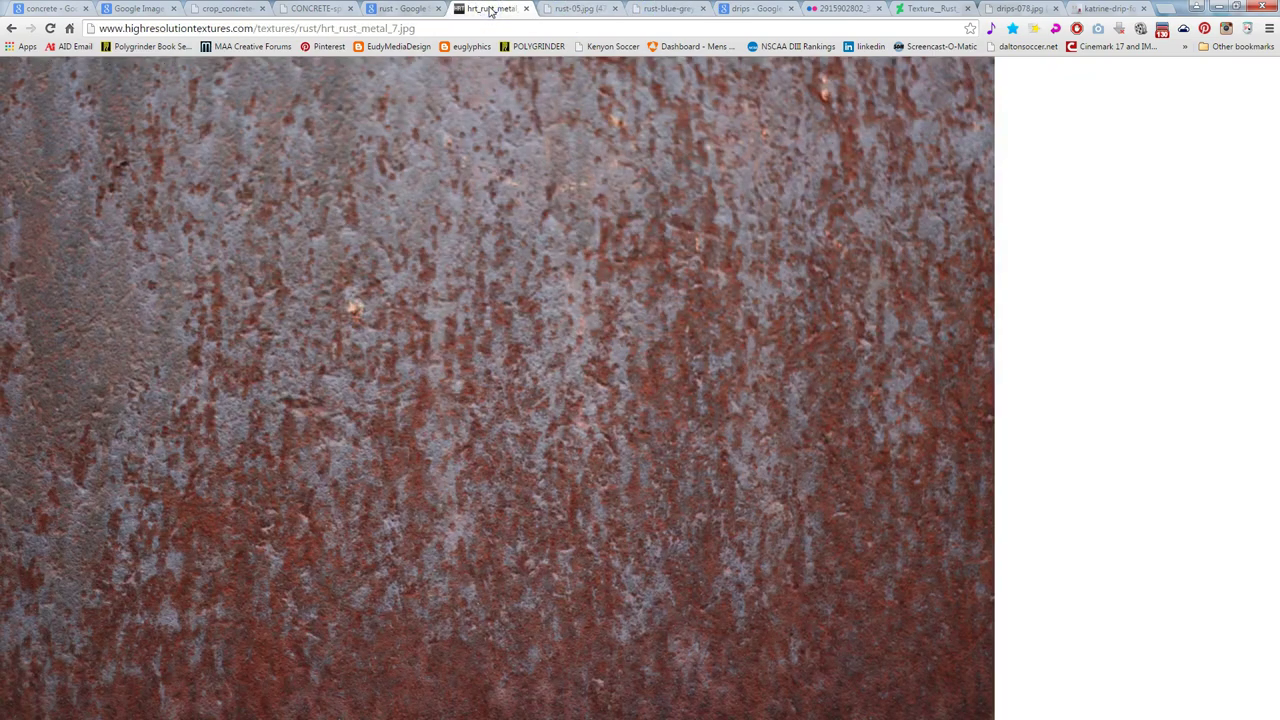
pyautogui.click(407, 10)
# - Copy the rust-05.jpg texture image from its web page
pyautogui.click(563, 8)
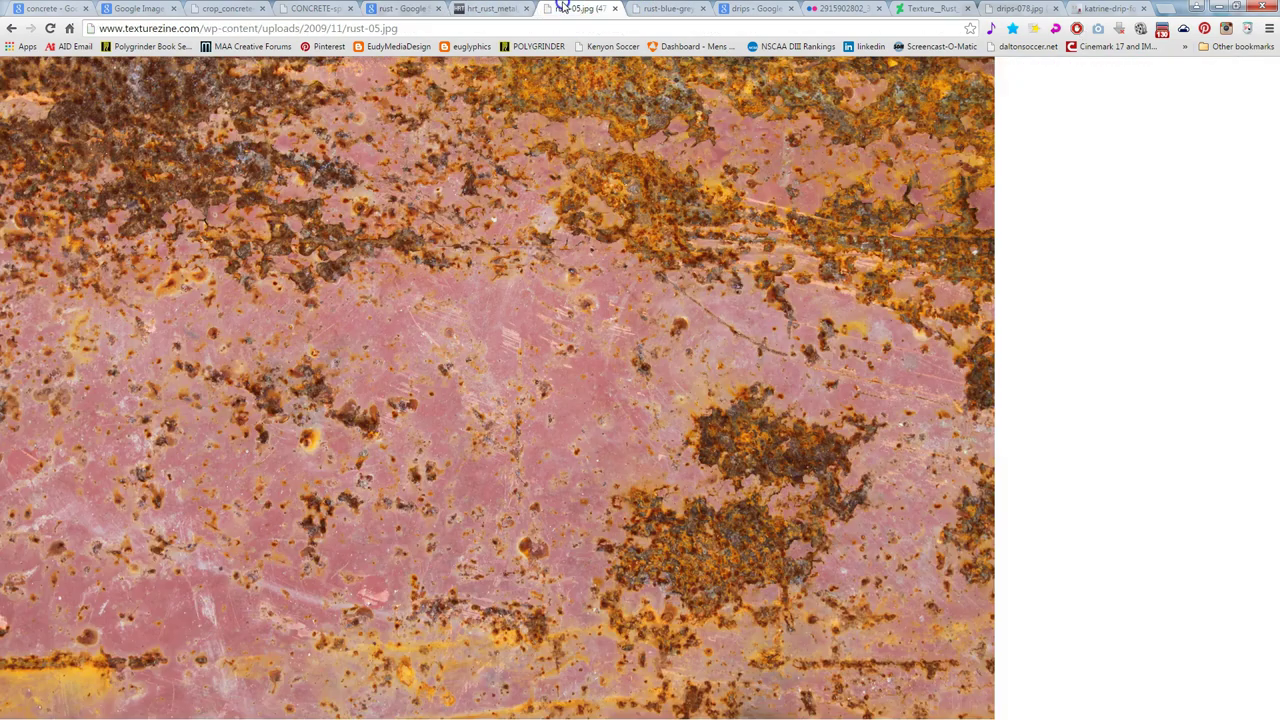
pyautogui.rightClick(411, 196)
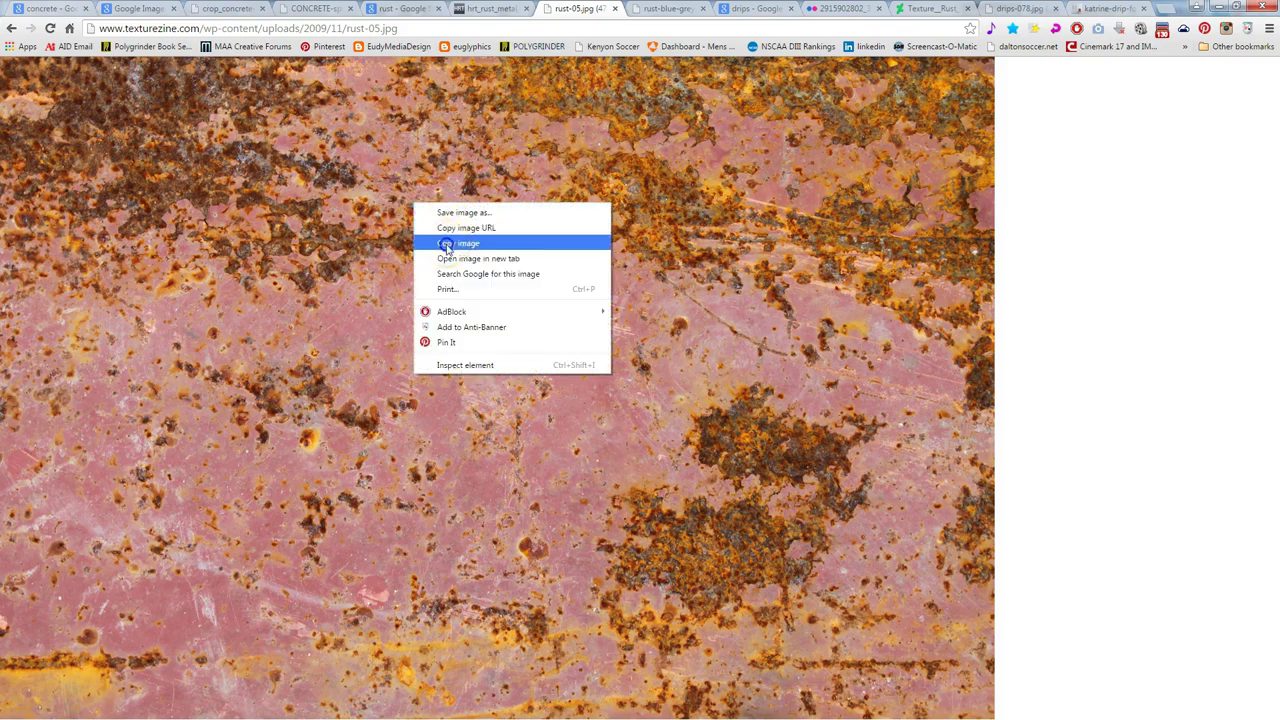
pyautogui.click(445, 244)
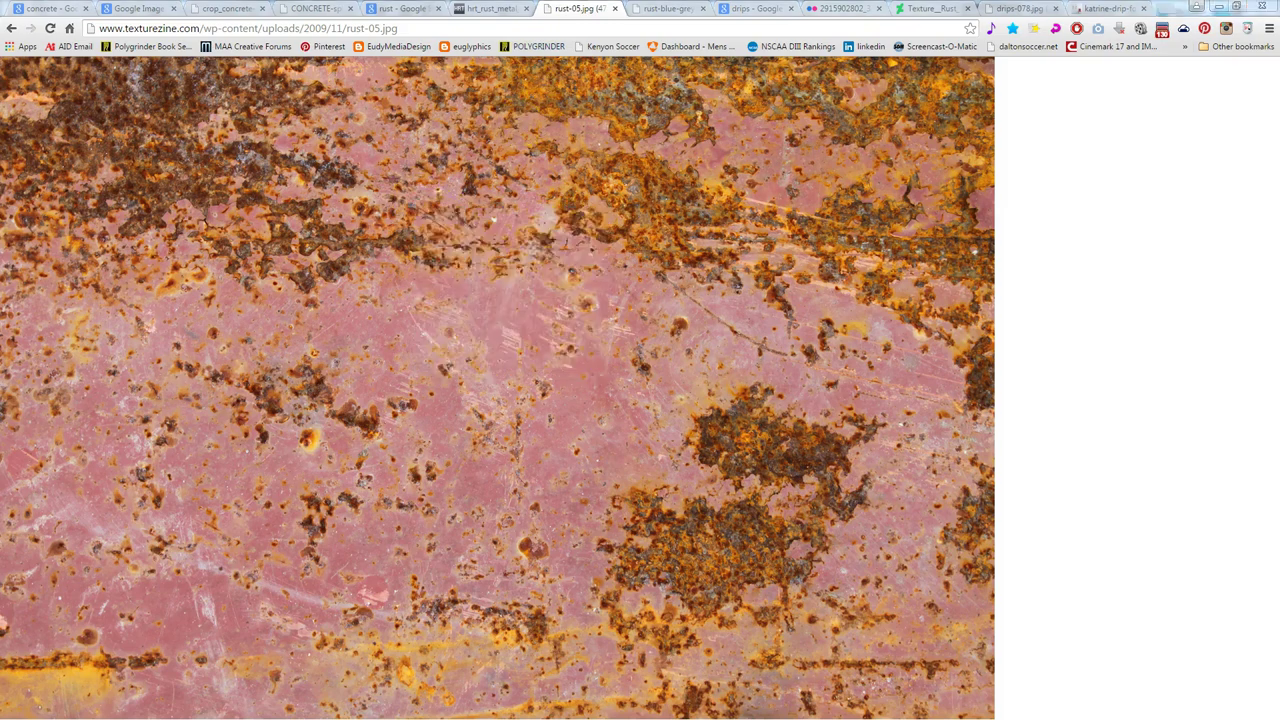
# - Switch back to Photoshop and paste the rust texture directly above Layer 4 copy
pyautogui.hotkey('alt', 'Tab')
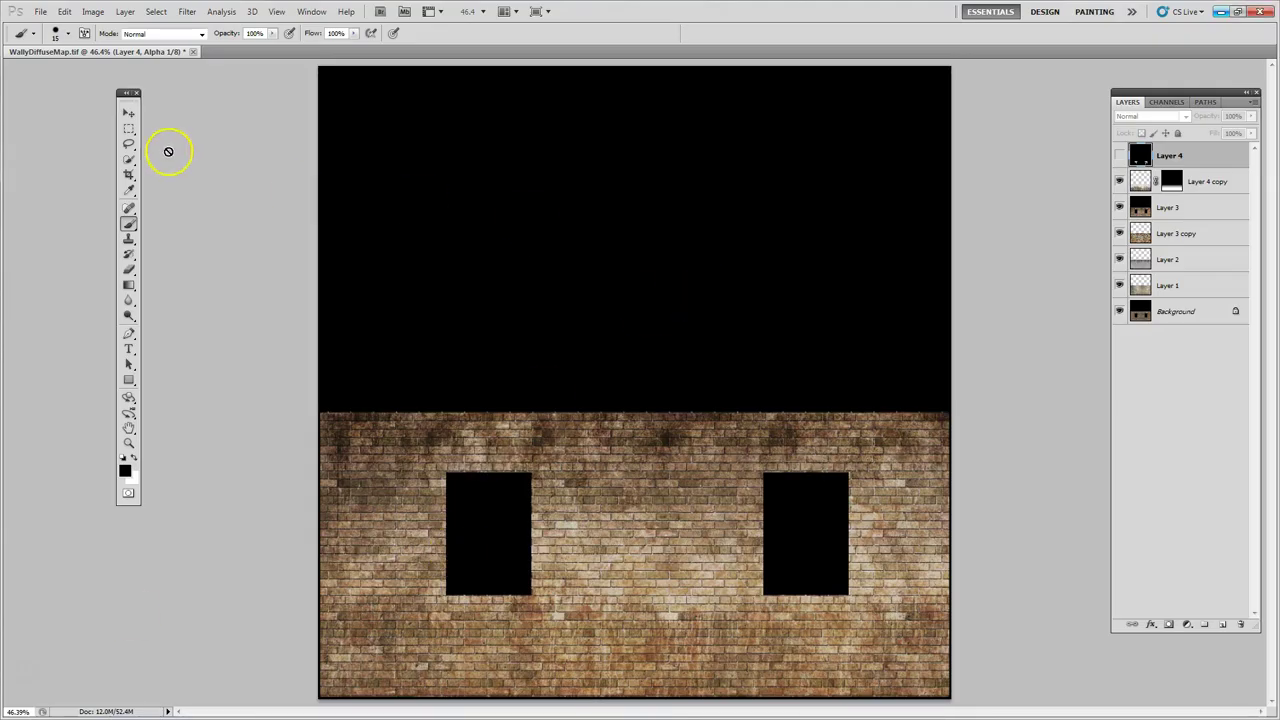
pyautogui.click(128, 113)
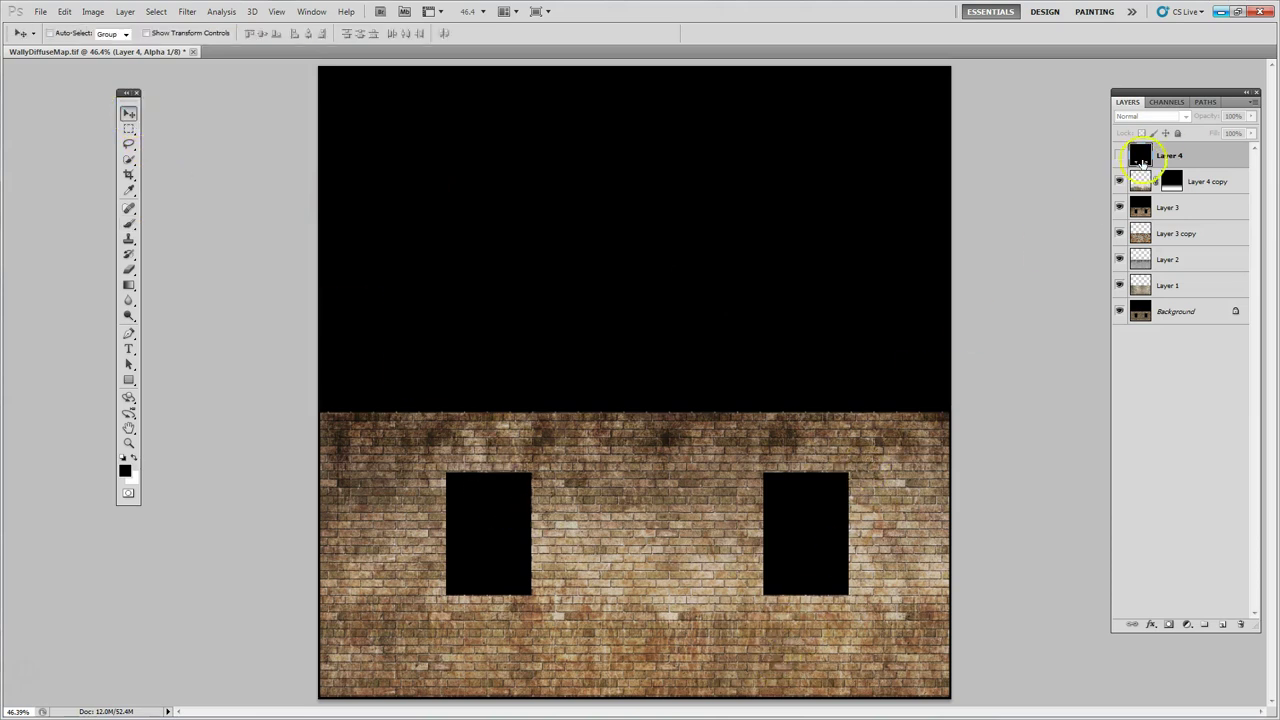
pyautogui.click(1192, 181)
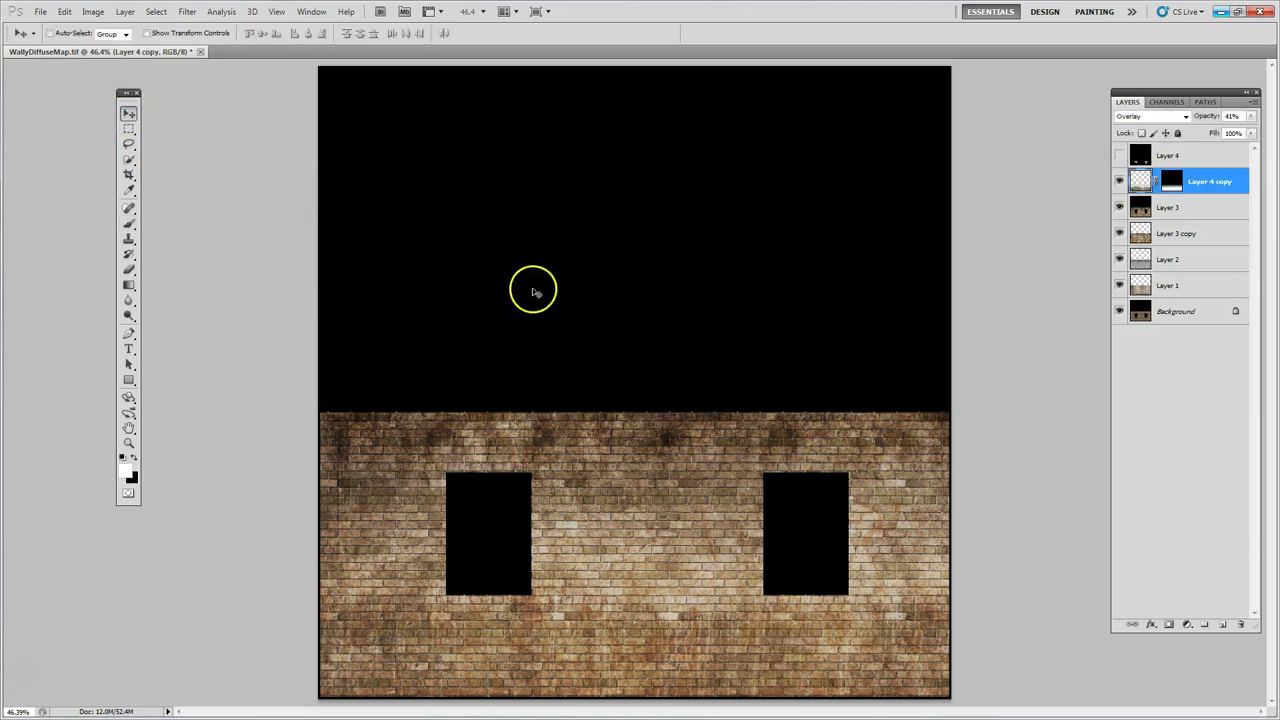
pyautogui.click(65, 11)
pyautogui.click(76, 126)
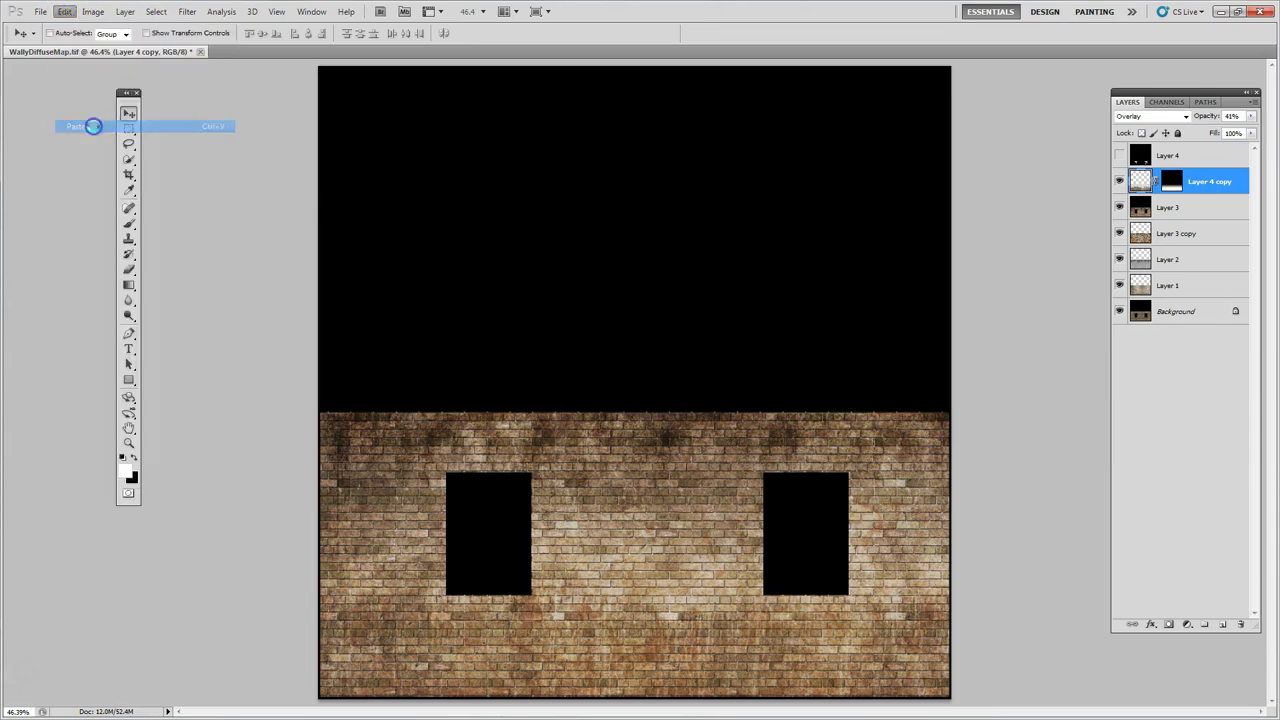
# - Scale the rust texture down proportionally and position it to cover the full height of the brick wall from its left edge
pyautogui.hotkey('ctrl', 't')
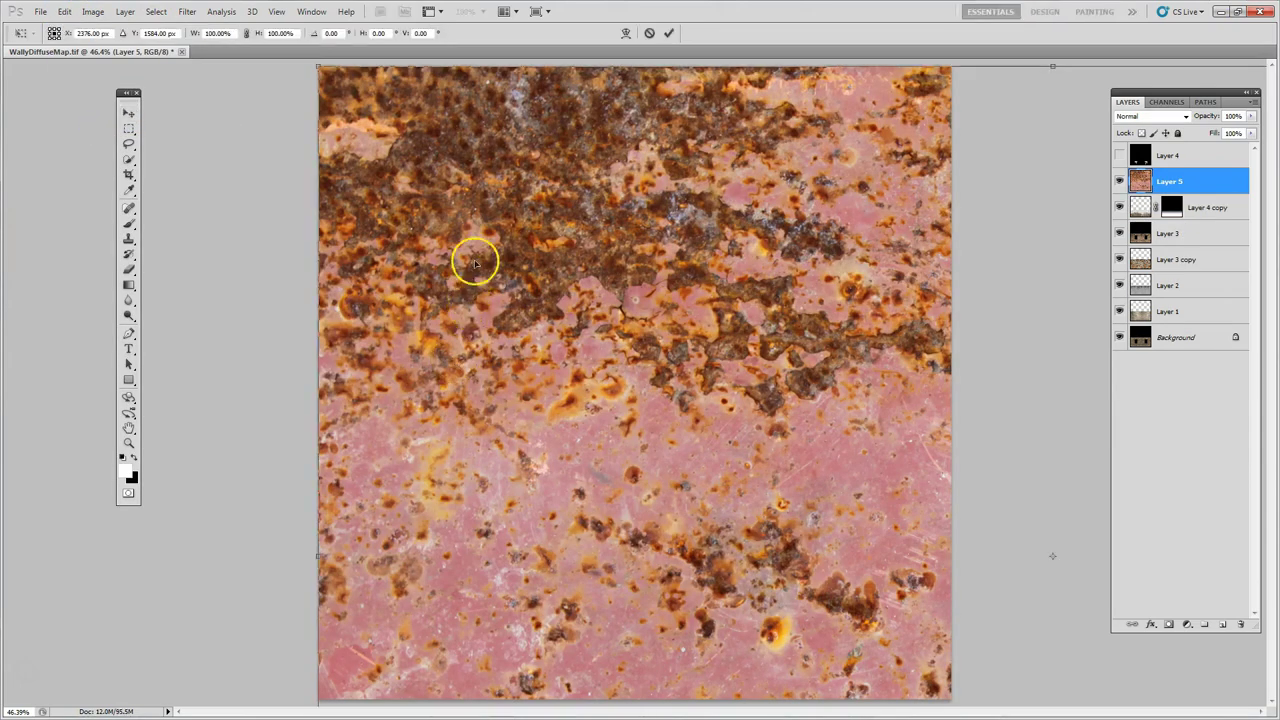
pyautogui.moveTo(475, 260); pyautogui.dragTo(533, 374)
pyautogui.keyDown('shift'); pyautogui.moveTo(373, 180); pyautogui.dragTo(397, 444); pyautogui.keyUp('shift')
pyautogui.keyDown('shift'); pyautogui.moveTo(340, 397); pyautogui.dragTo(552, 535); pyautogui.keyUp('shift')
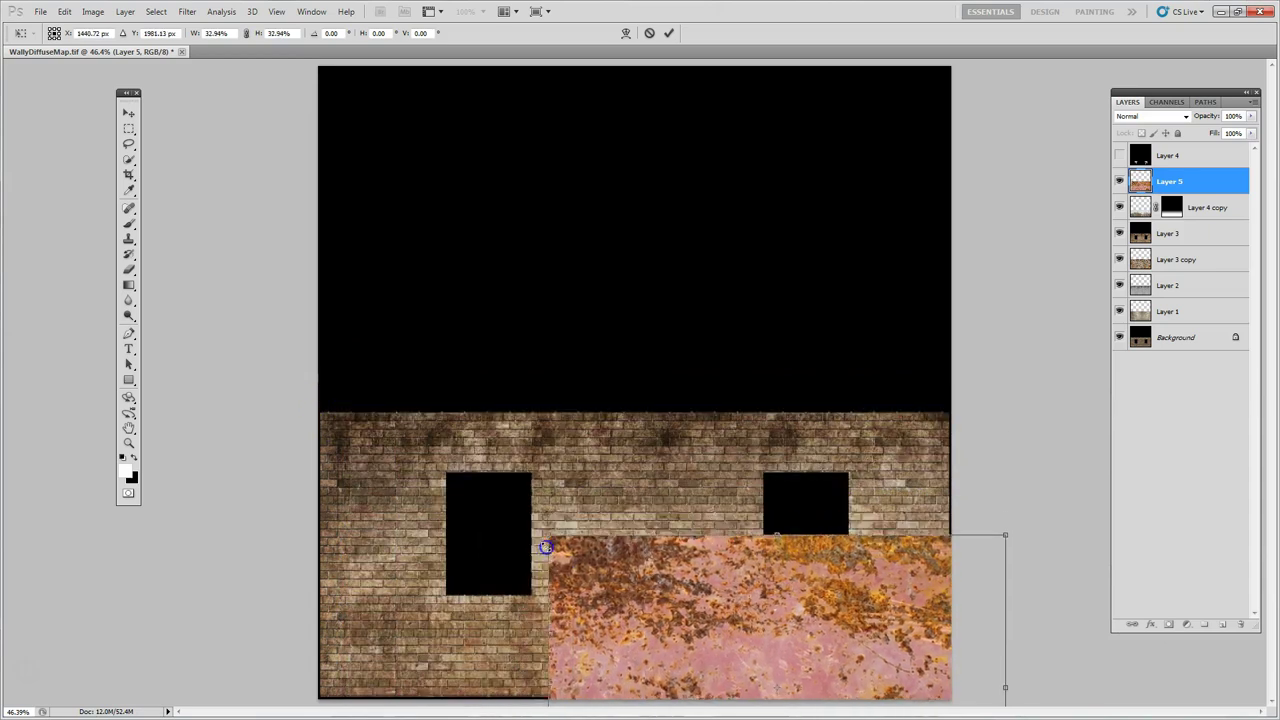
pyautogui.moveTo(615, 603); pyautogui.dragTo(387, 477)
pyautogui.keyDown('shift'); pyautogui.moveTo(322, 412); pyautogui.dragTo(369, 484); pyautogui.keyUp('shift')
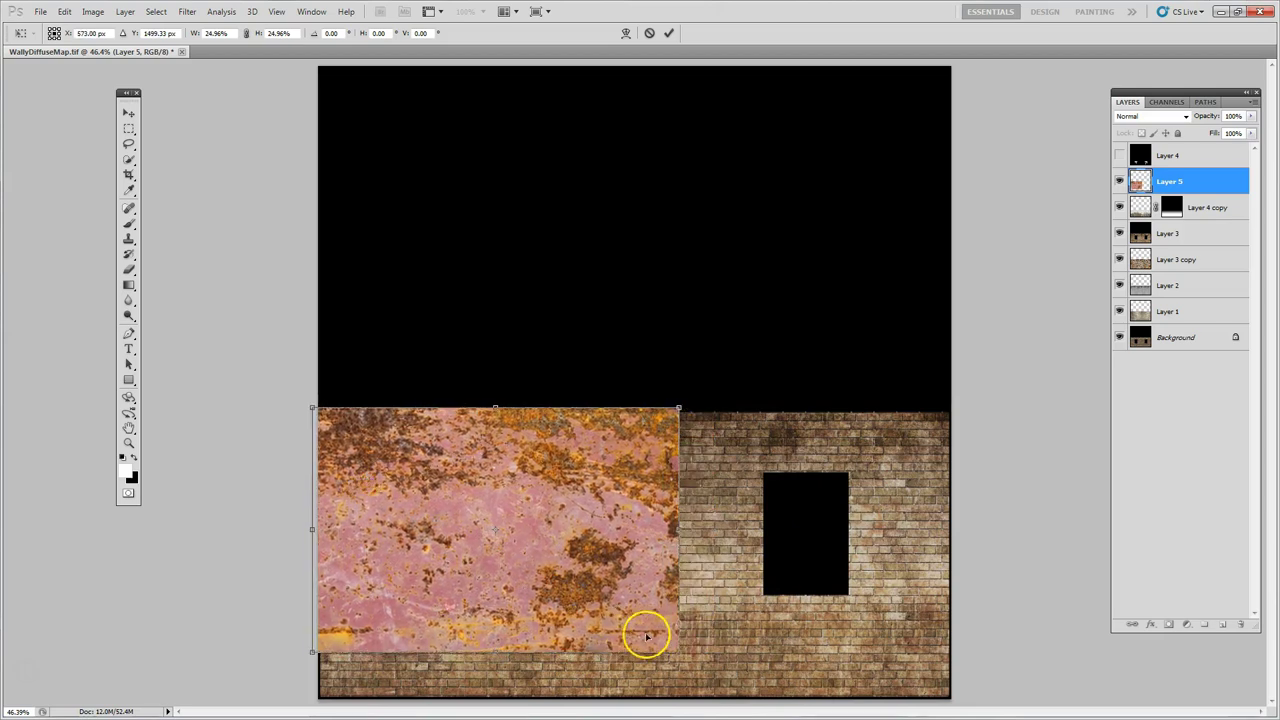
pyautogui.keyDown('shift'); pyautogui.moveTo(676, 651); pyautogui.dragTo(731, 713); pyautogui.keyUp('shift')
pyautogui.press('Return')
# - Duplicate the rust texture to the right to cover the rest of the wall, and merge the two rust layers
pyautogui.keyDown('alt'); pyautogui.moveTo(430, 570); pyautogui.dragTo(838, 575); pyautogui.keyUp('alt')
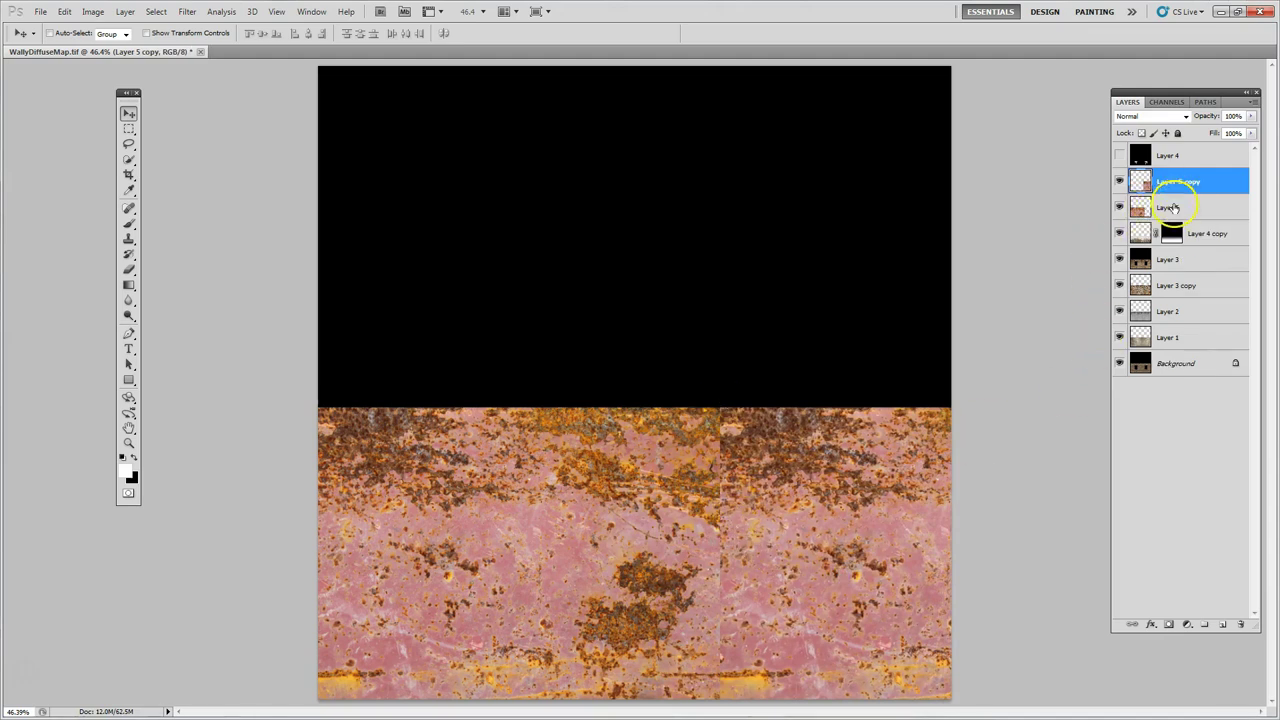
pyautogui.keyDown('shift'); pyautogui.click(1169, 208); pyautogui.keyUp('shift')
pyautogui.rightClick(1169, 208)
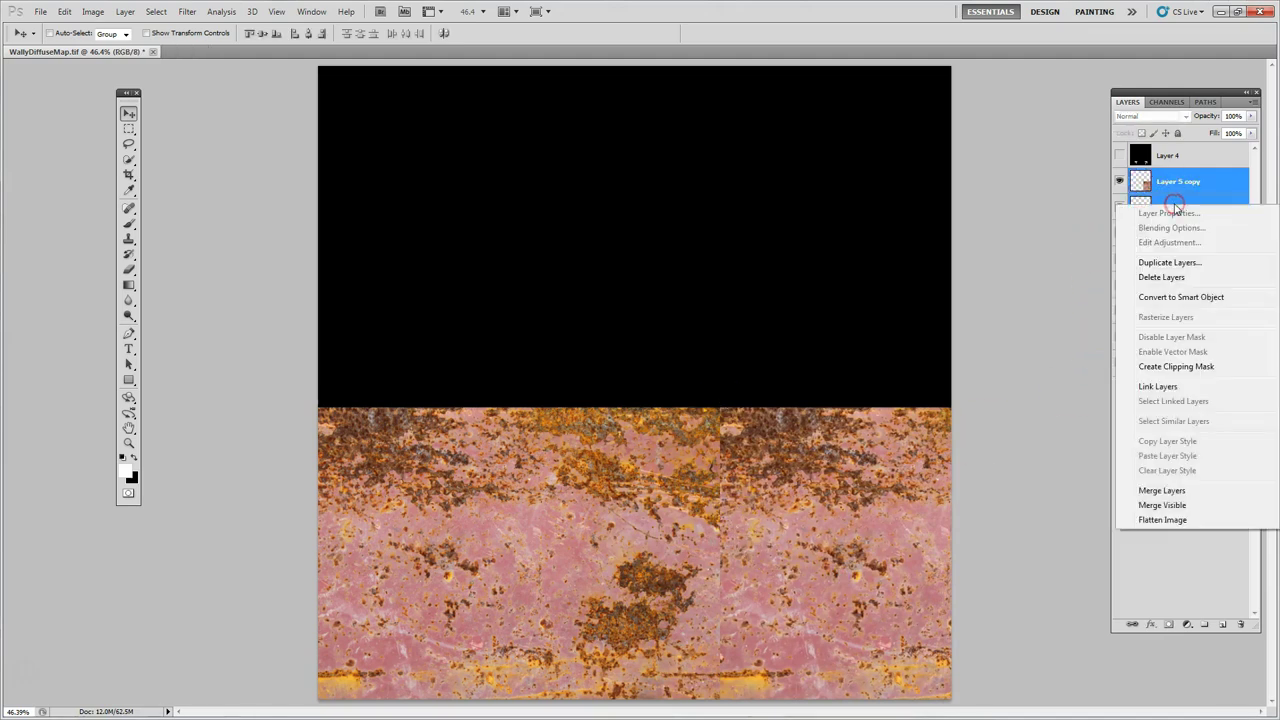
pyautogui.click(1159, 490)
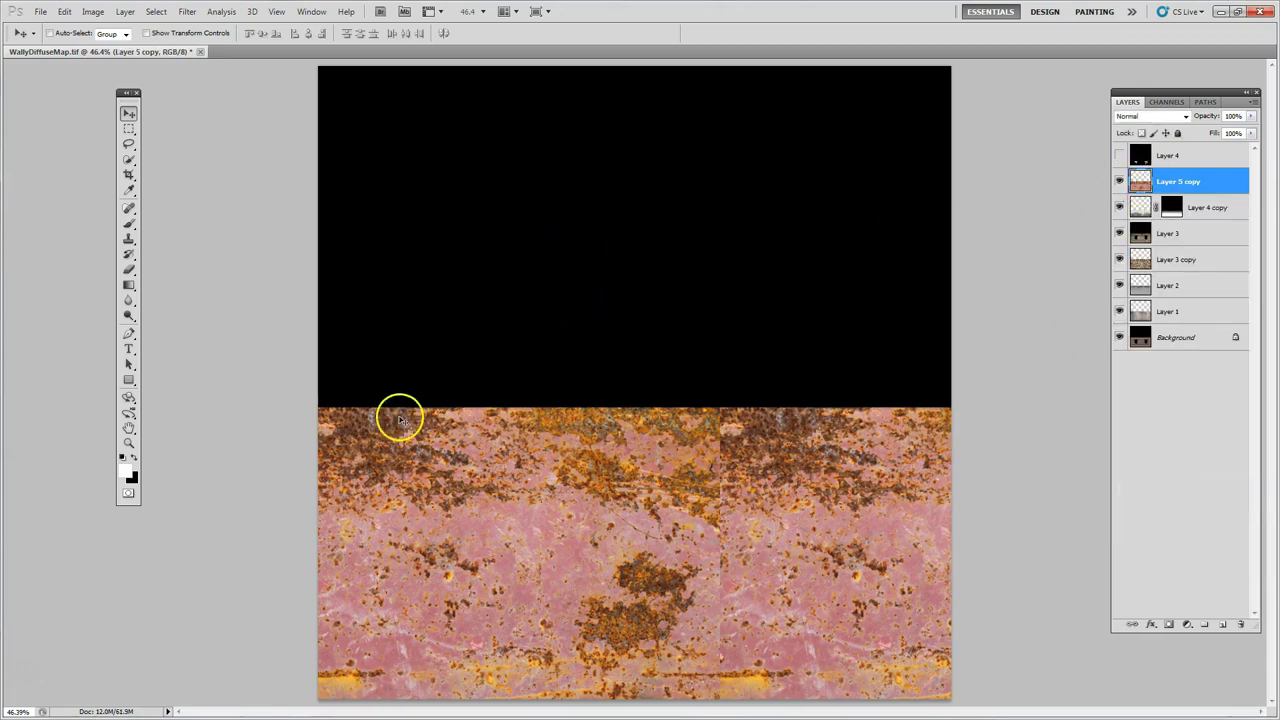
# - Load the merged rust layer's outline as a selection and hide that layer
pyautogui.hotkey('ctrl', 'a')
pyautogui.click(1140, 180)
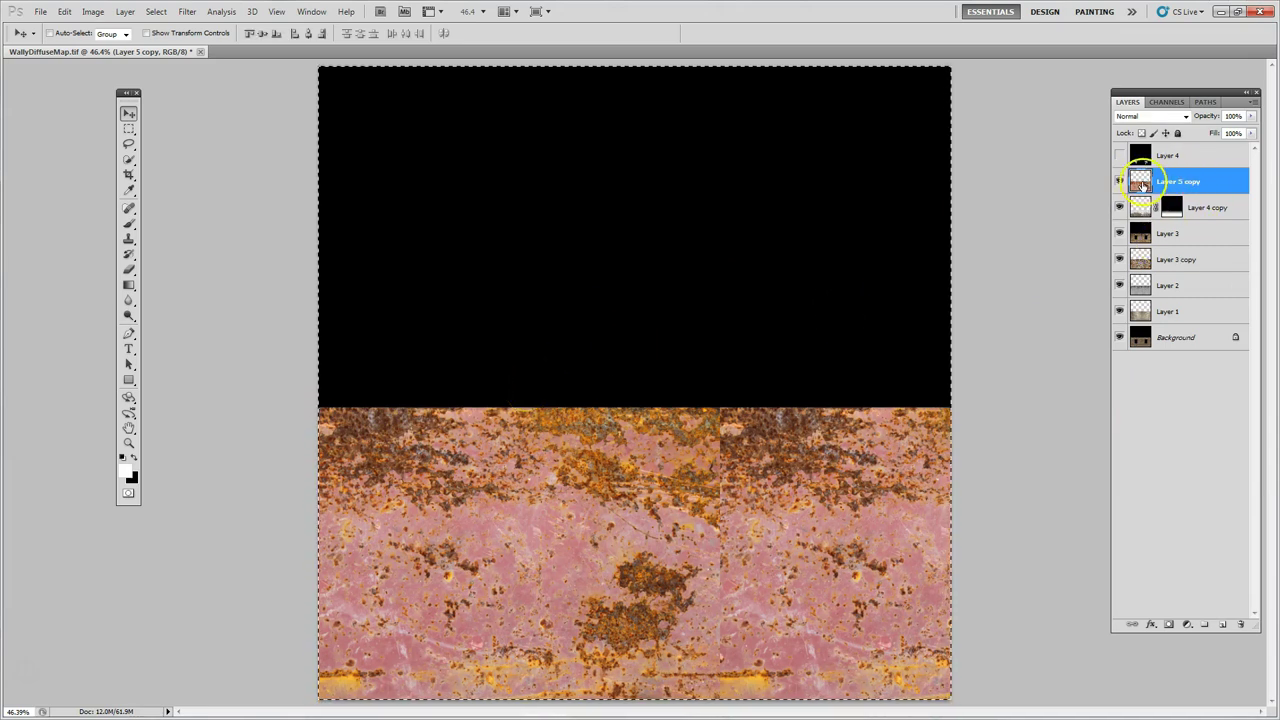
pyautogui.click(1210, 184)
pyautogui.click(1139, 183)
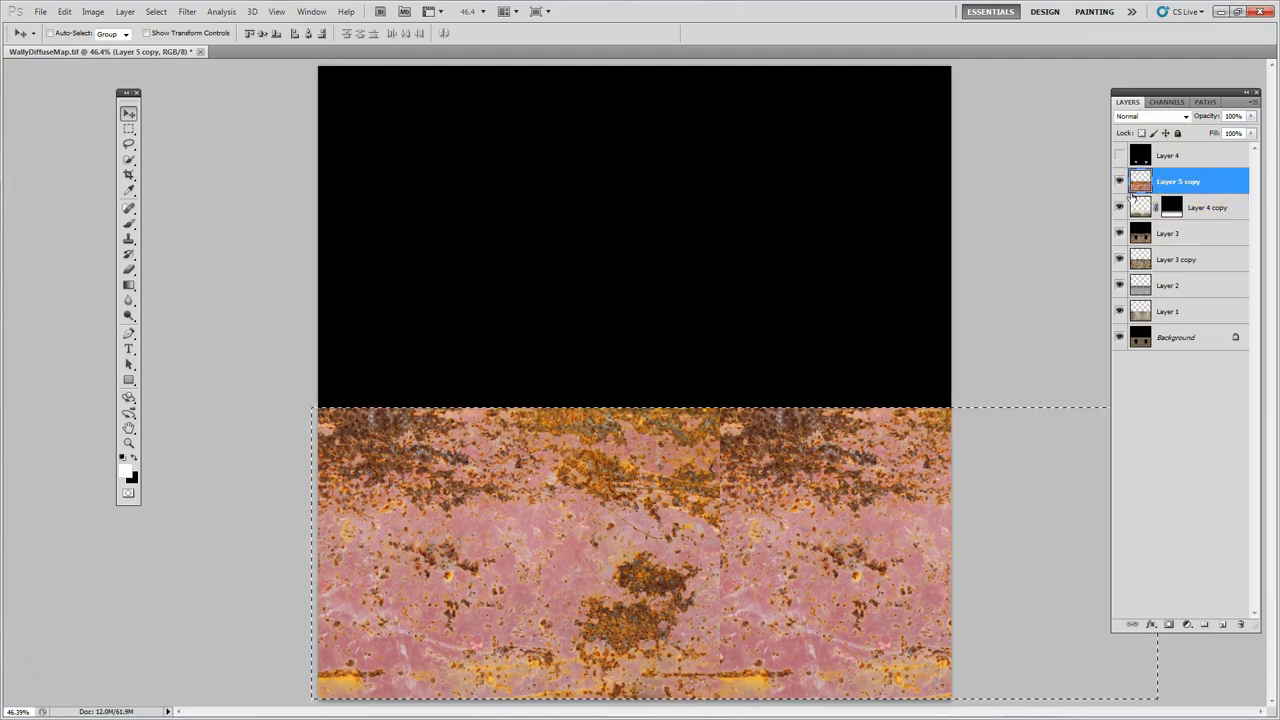
pyautogui.click(1119, 182)
pyautogui.click(1119, 183)
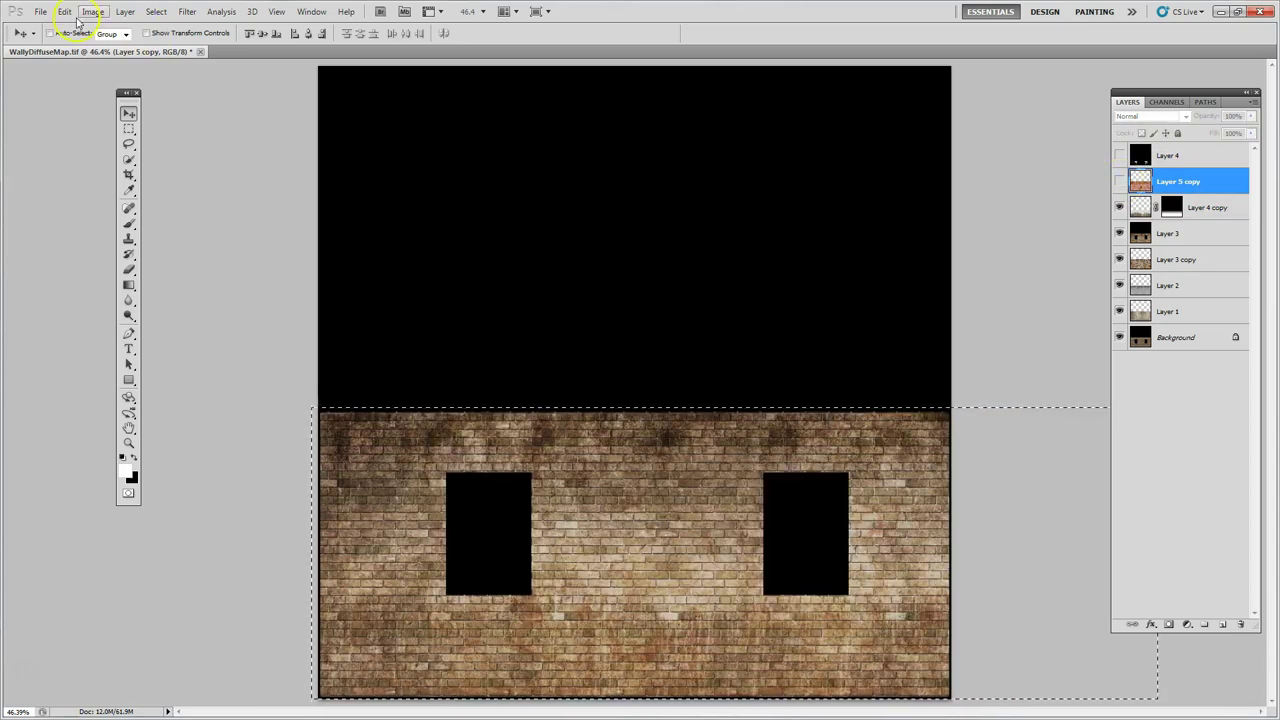
# - Add an empty layer above the hidden rust layer and load the Alpha 1 channel as a selection
pyautogui.click(1222, 625)
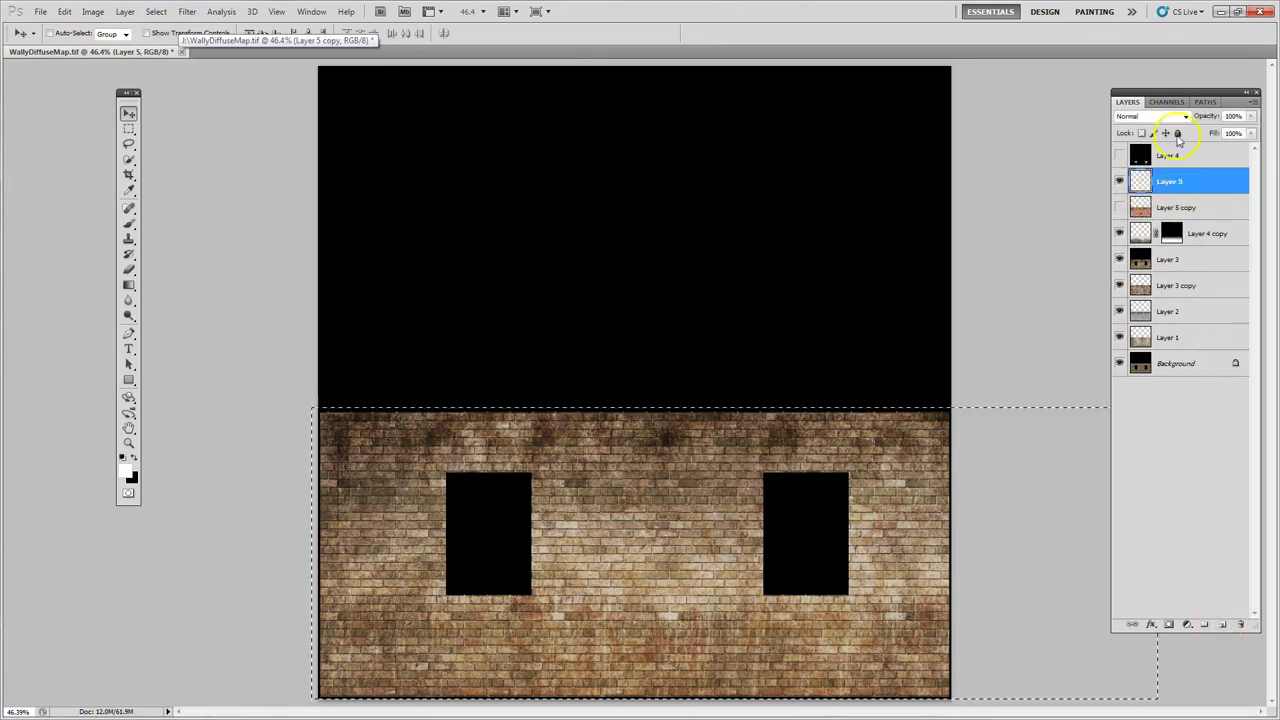
pyautogui.click(1166, 103)
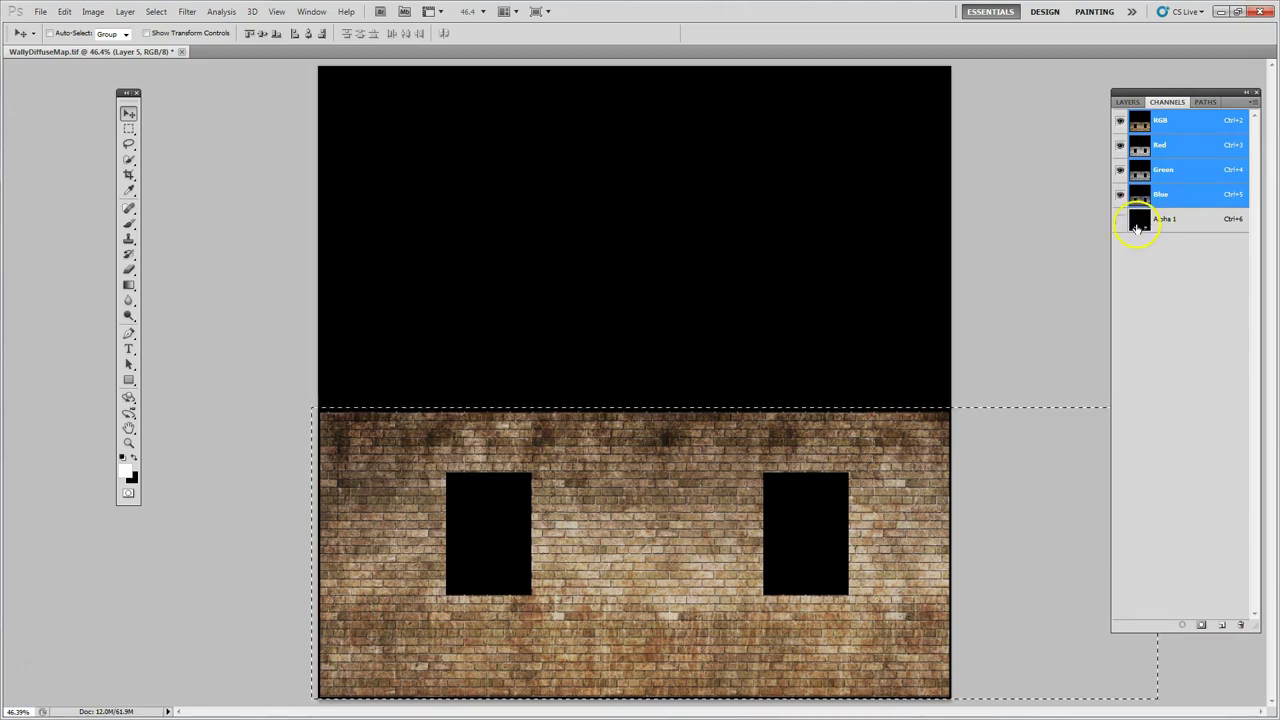
pyautogui.keyDown('ctrl'); pyautogui.click(1138, 226); pyautogui.keyUp('ctrl')
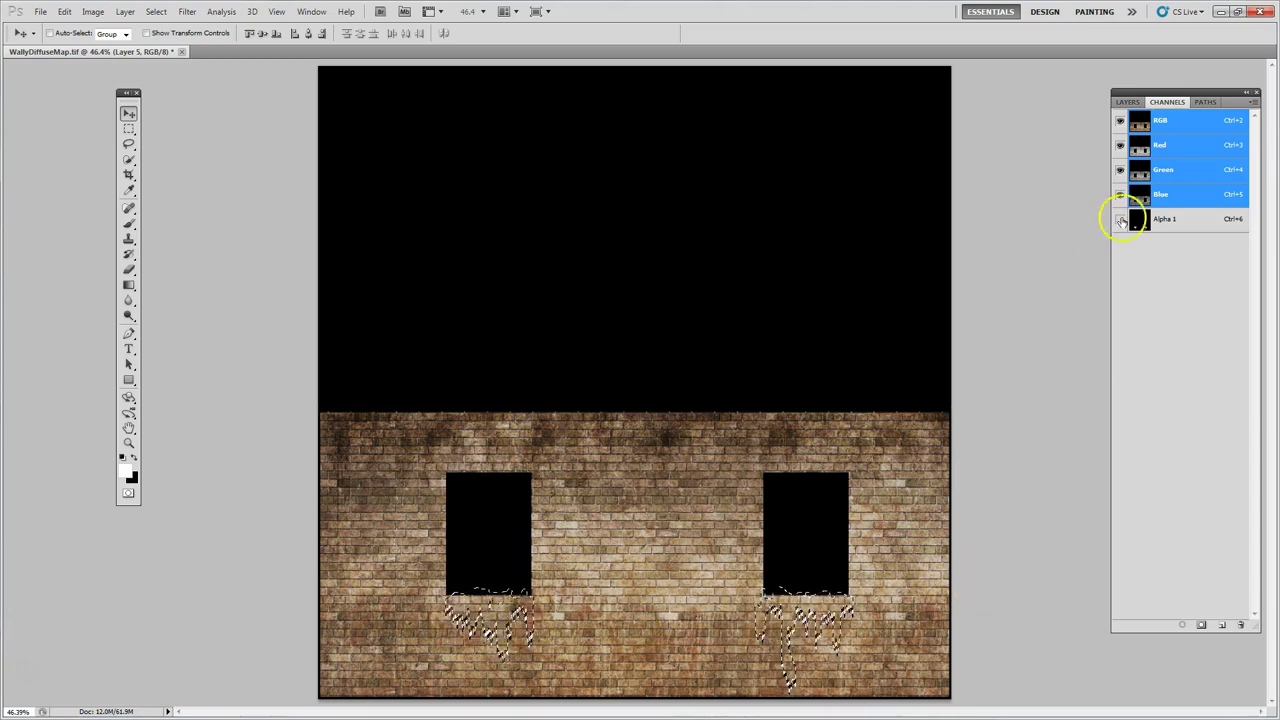
pyautogui.click(1126, 103)
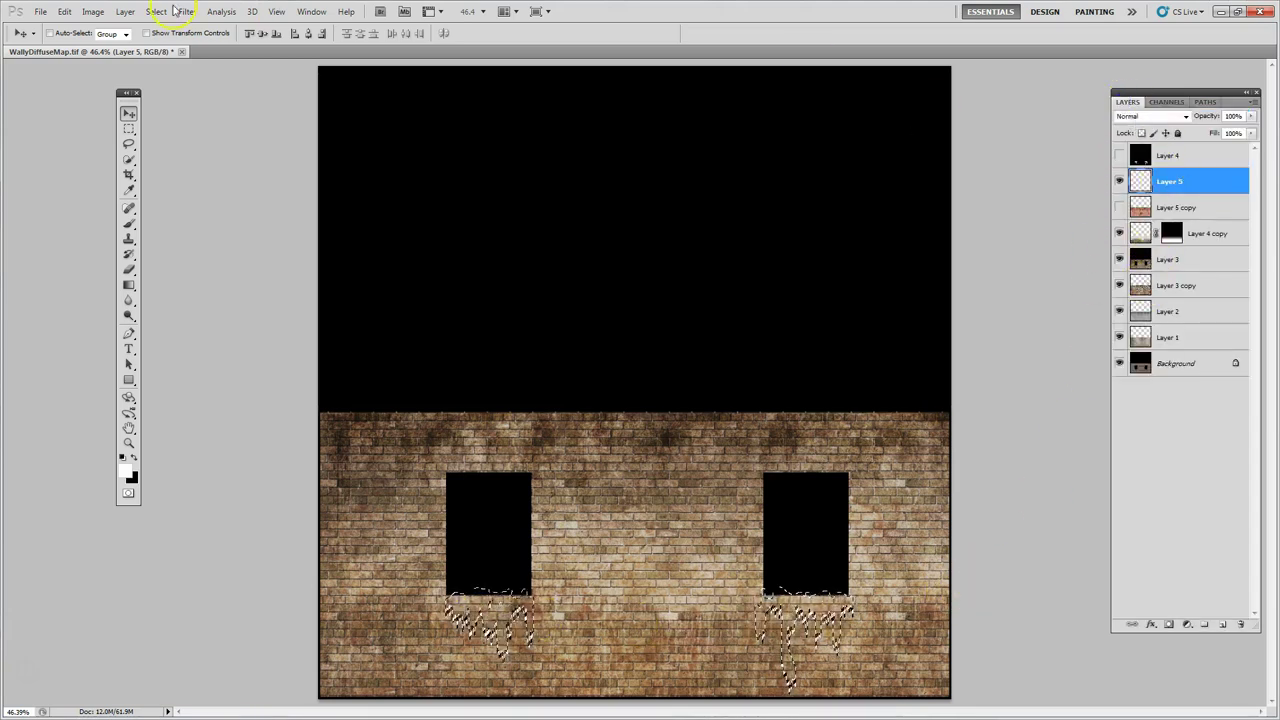
# - Paste the clipboard contents into the streak-shaped selection with Paste Into, using the selection as the layer mask
pyautogui.click(63, 11)
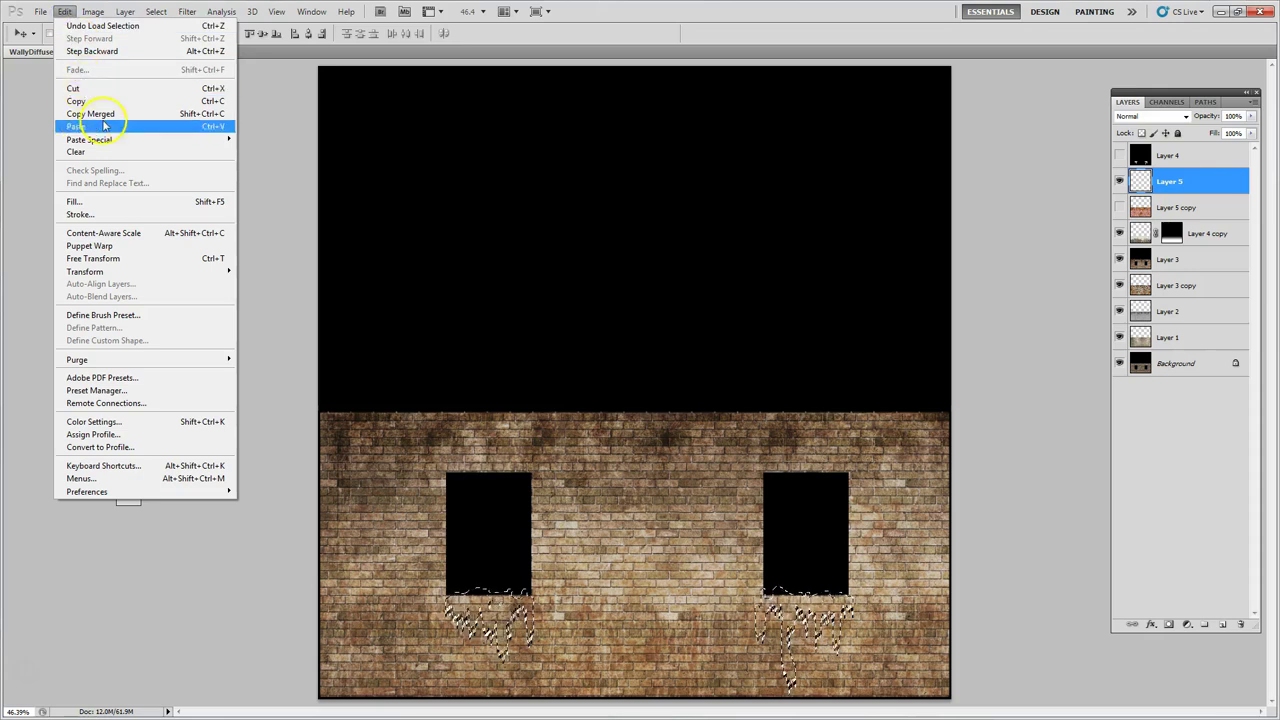
pyautogui.moveTo(100, 146)
pyautogui.click(262, 152)
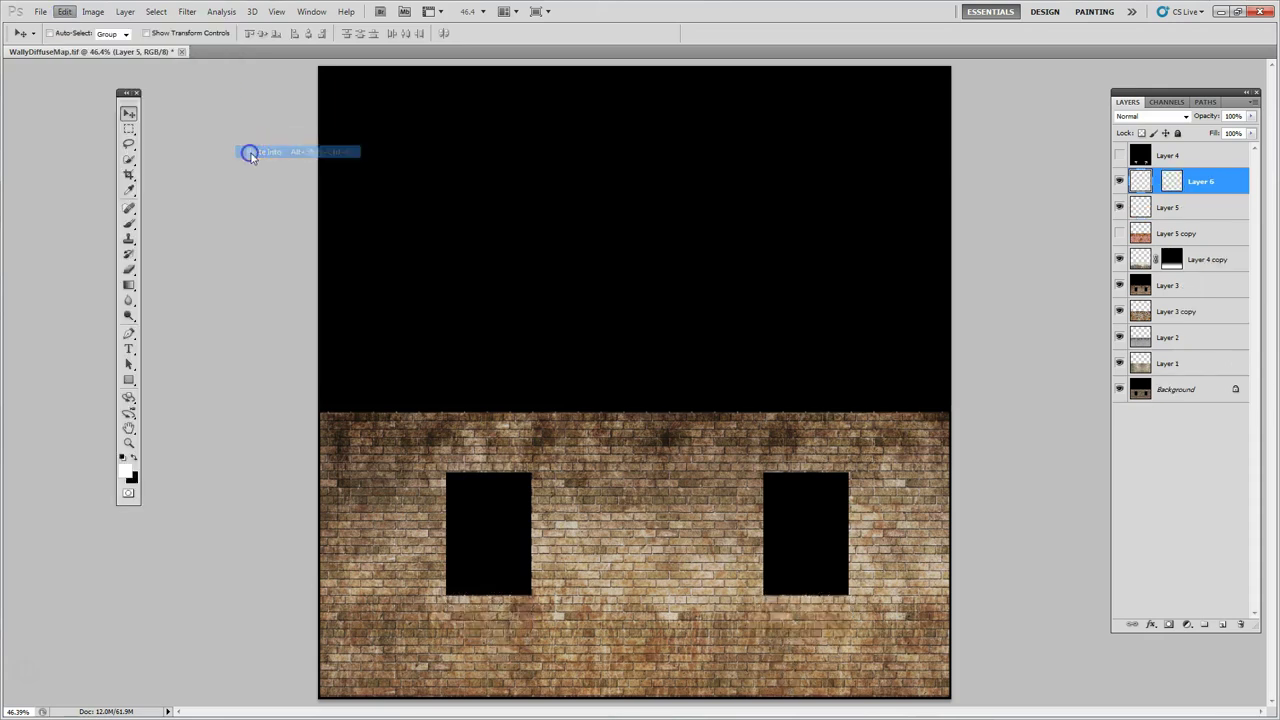
# - Reposition the pasted rust texture inside its streak-shaped mask so different rust shows below the windows
pyautogui.click(1141, 184)
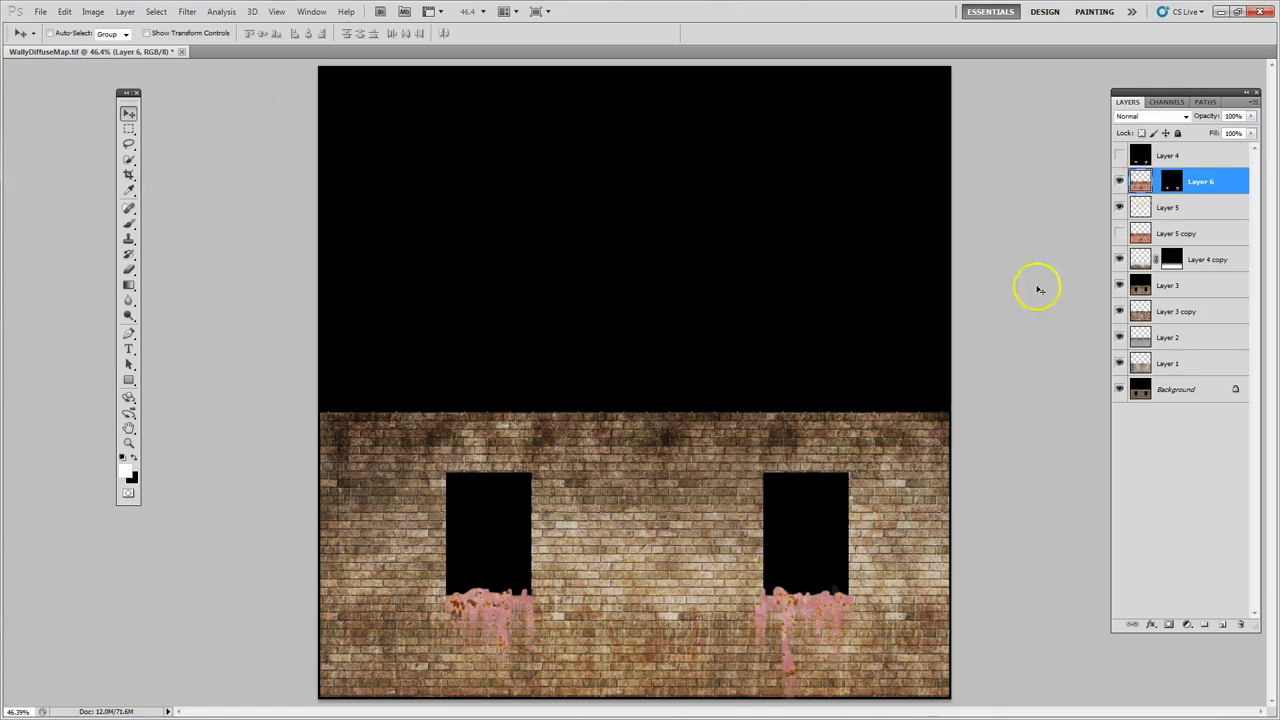
pyautogui.click(1143, 185)
pyautogui.moveTo(794, 640)
pyautogui.mouseDown()
pyautogui.moveTo(777, 634)
pyautogui.moveTo(723, 680)
pyautogui.moveTo(803, 606)
pyautogui.moveTo(780, 617)
pyautogui.moveTo(780, 646)
pyautogui.mouseUp()
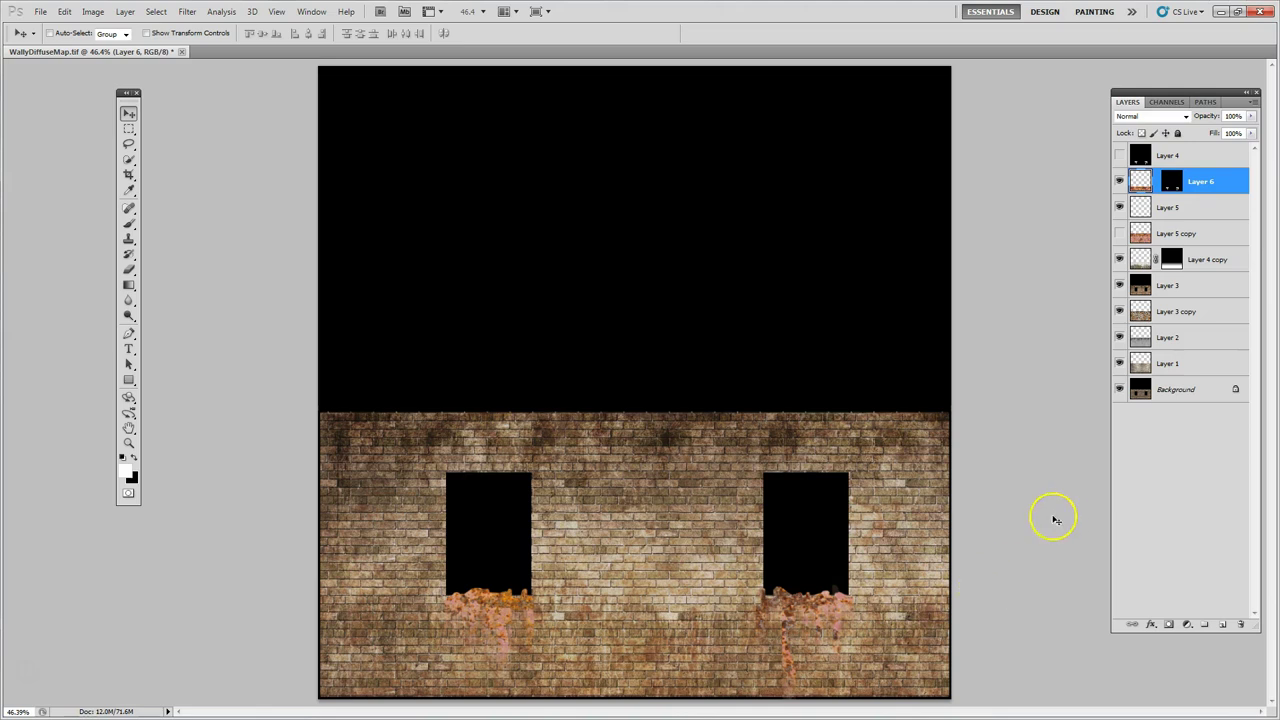
# - Set the masked rust layer's blend mode to Multiply
pyautogui.click(1157, 182)
pyautogui.click(1135, 117)
pyautogui.click(1135, 118)
pyautogui.press('Down')
pyautogui.press('Down')
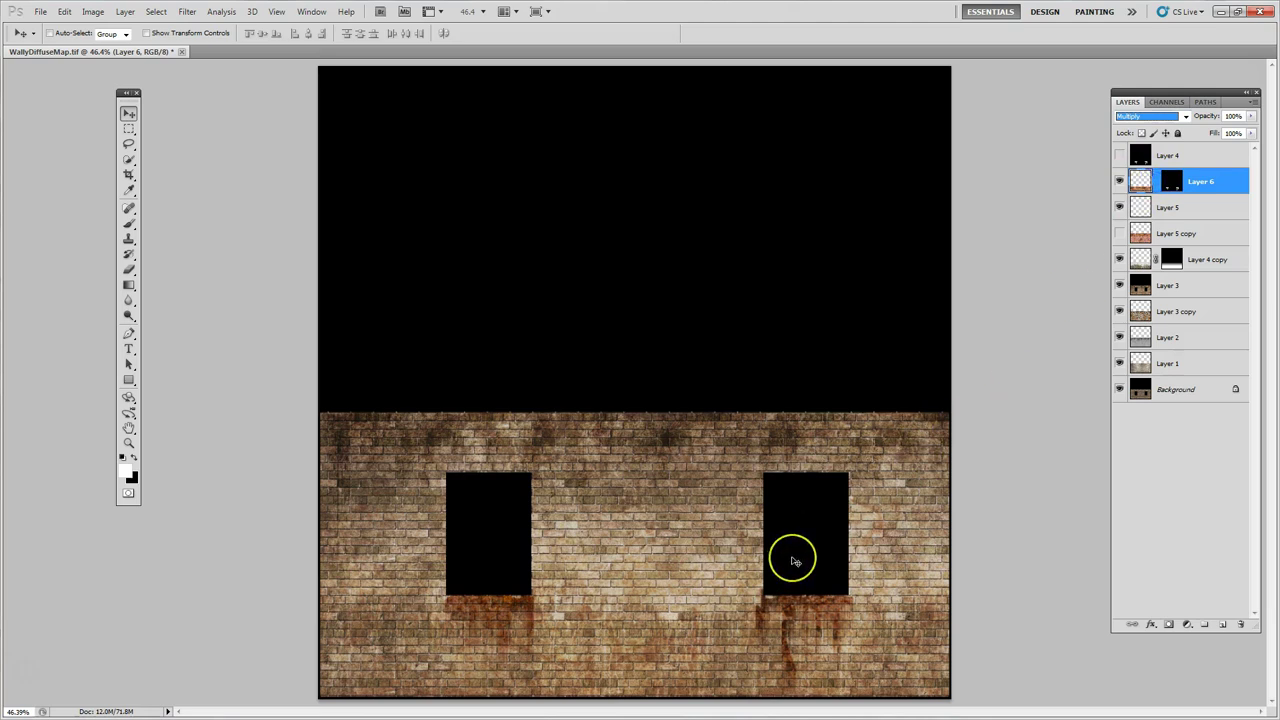
pyautogui.press('Up')
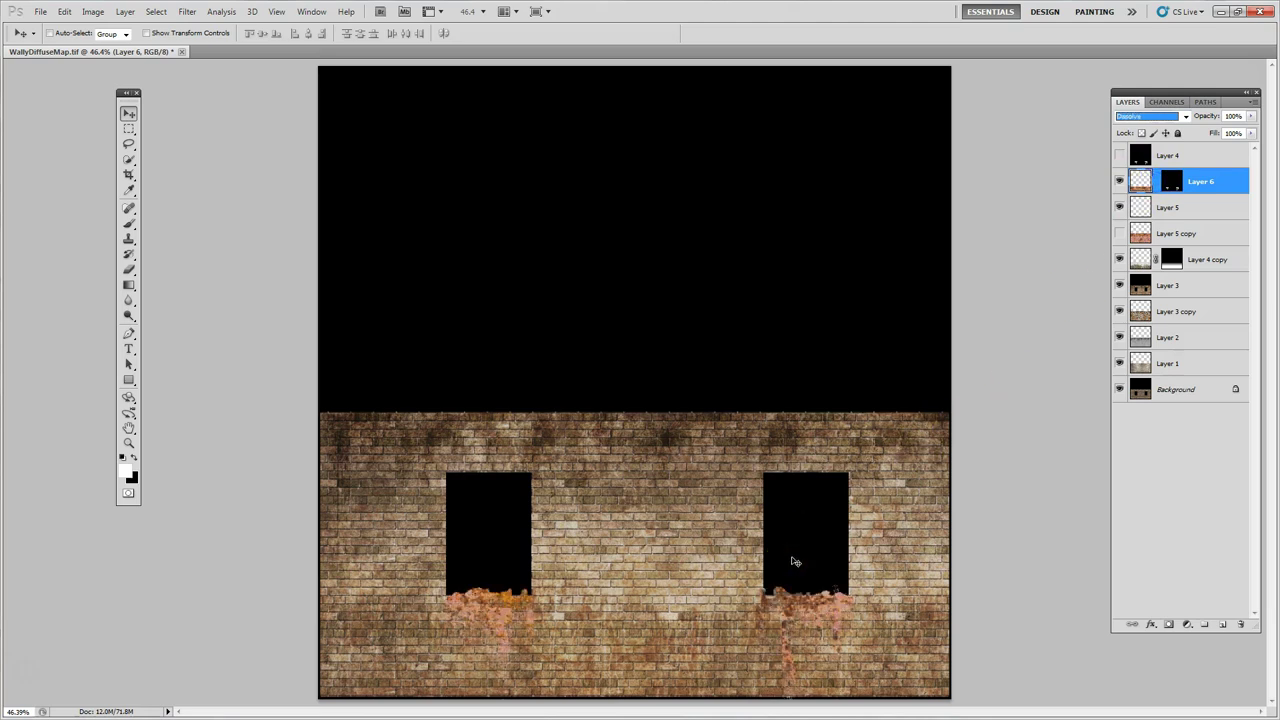
pyautogui.press('Down')
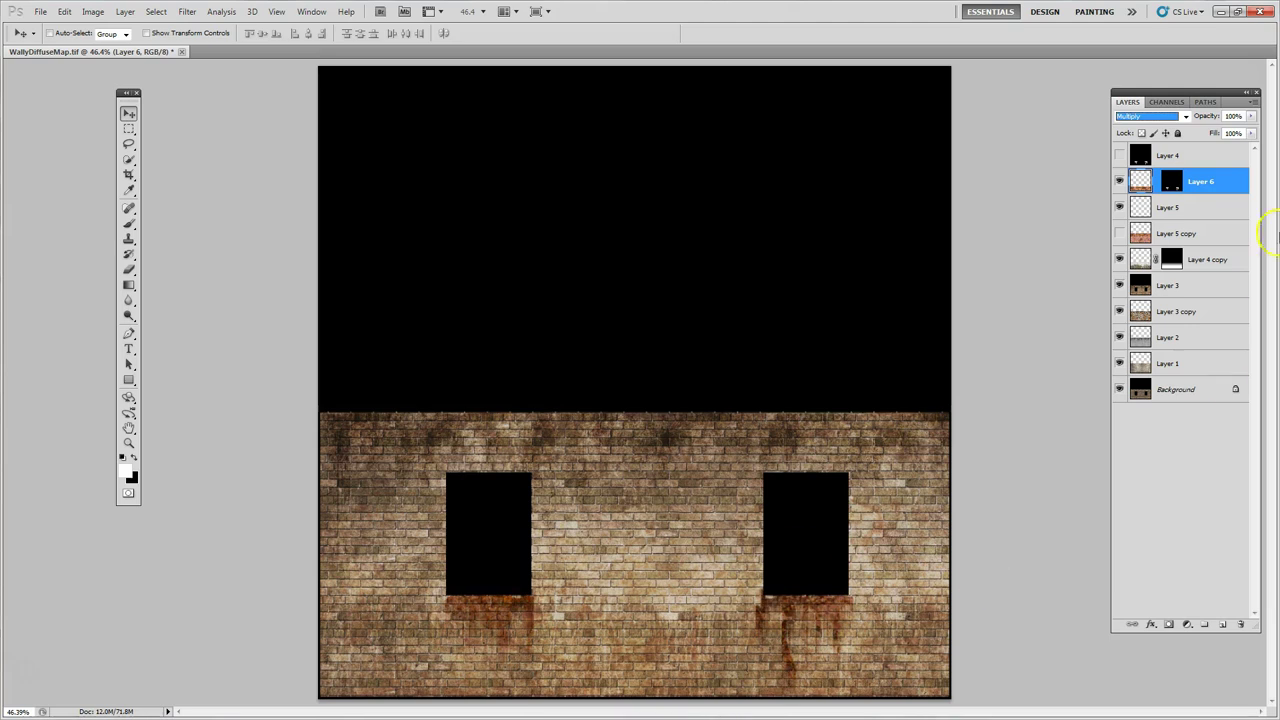
# - Compare the rust streaks' Multiply blending with the neighbouring Darken mode
pyautogui.click(1165, 205)
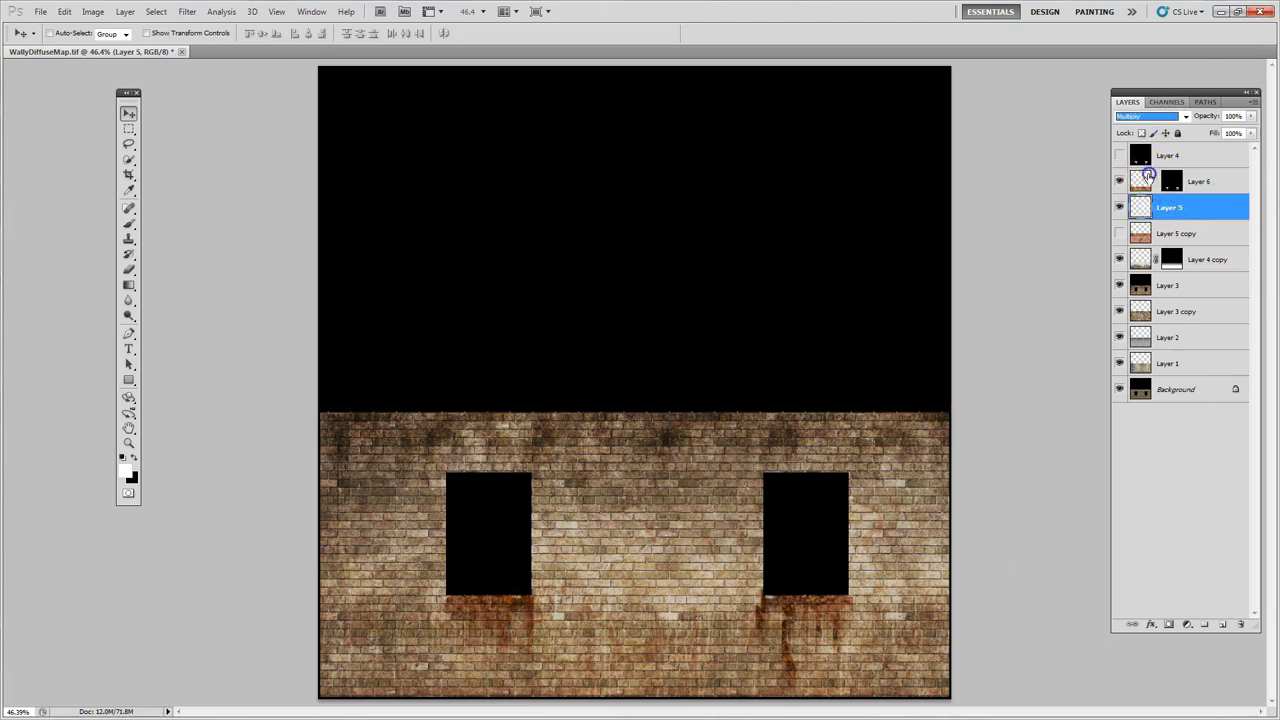
pyautogui.click(1150, 179)
pyautogui.click(128, 127)
pyautogui.click(128, 115)
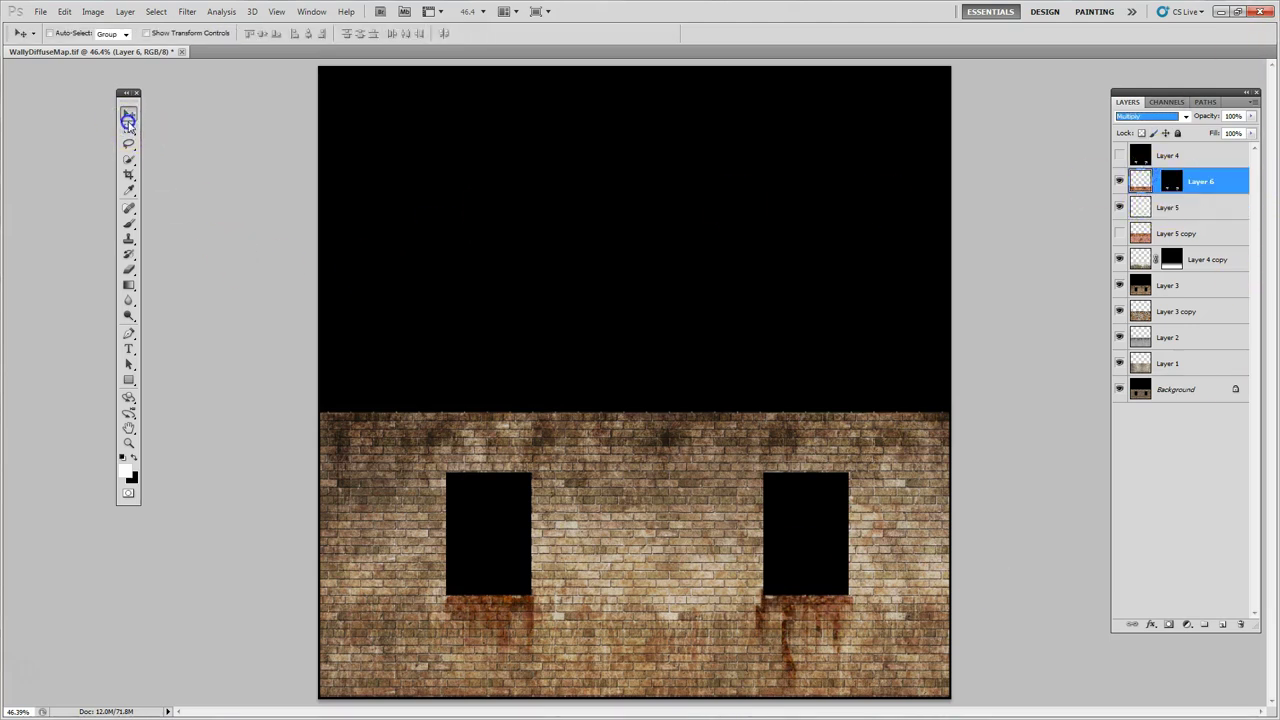
pyautogui.hotkey('shift', '-')
pyautogui.hotkey('shift', '-')
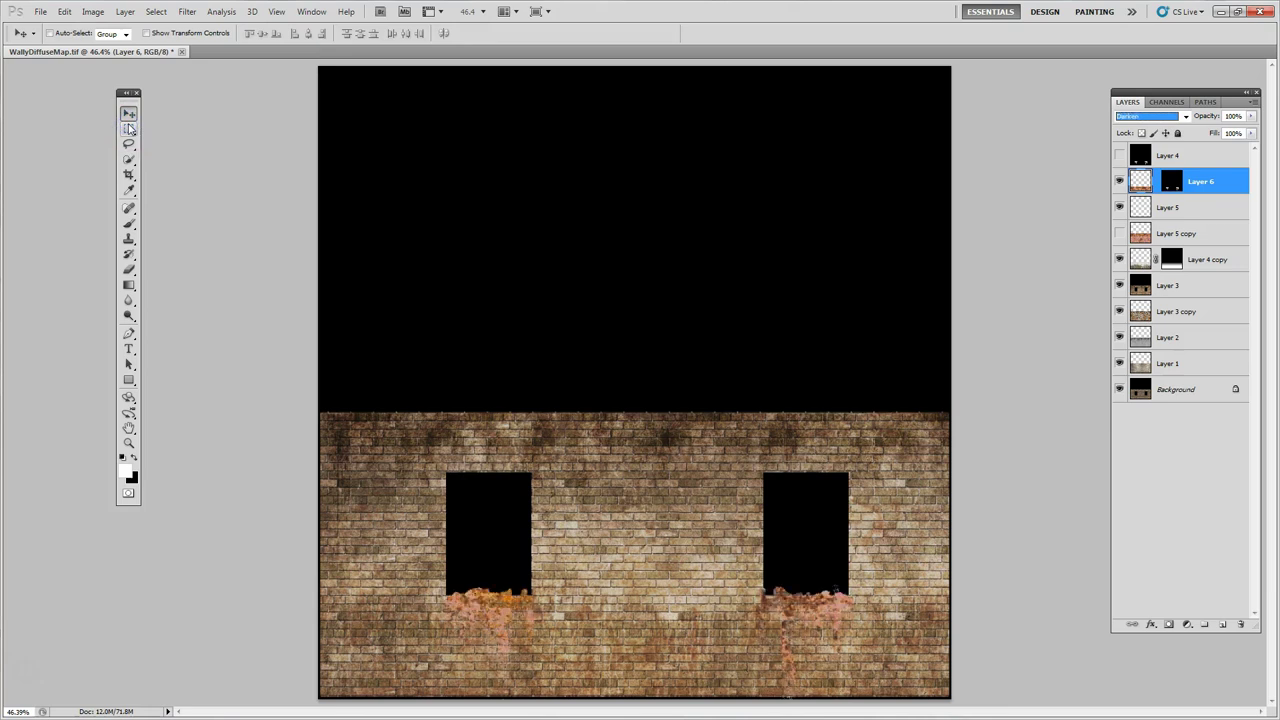
pyautogui.hotkey('shift', '+')
pyautogui.hotkey('shift', '+')
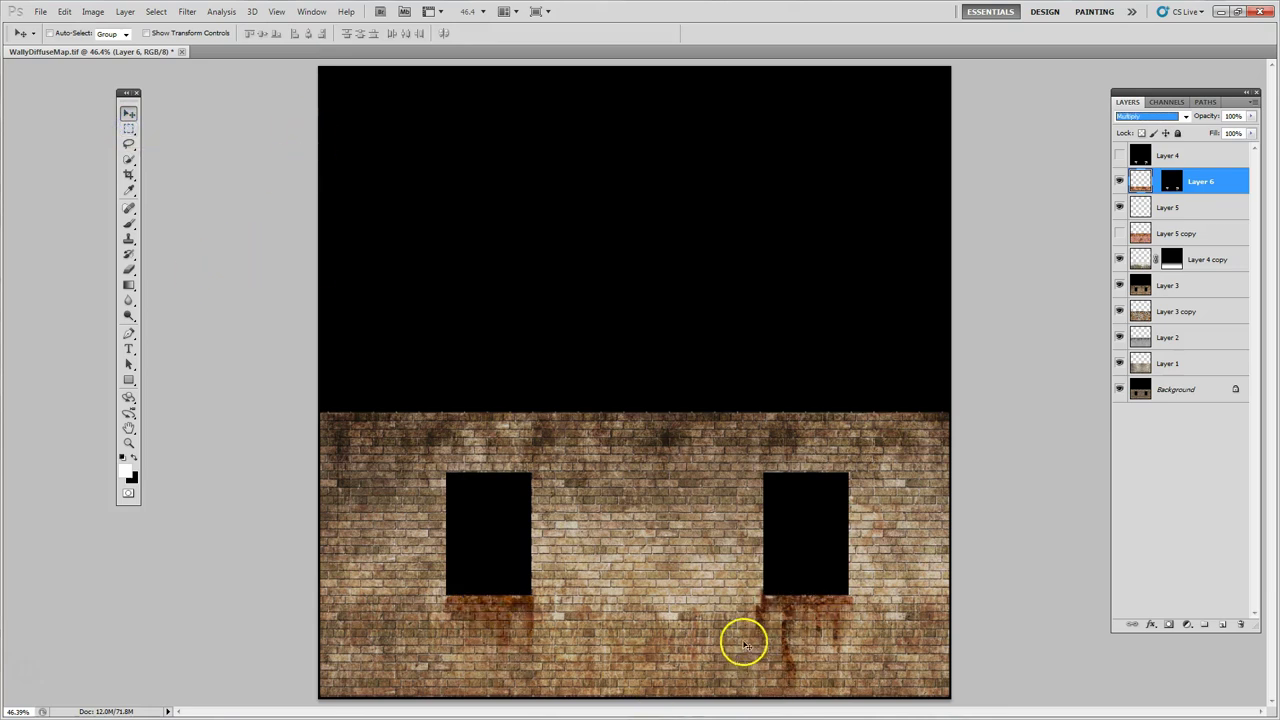
pyautogui.click(798, 632)
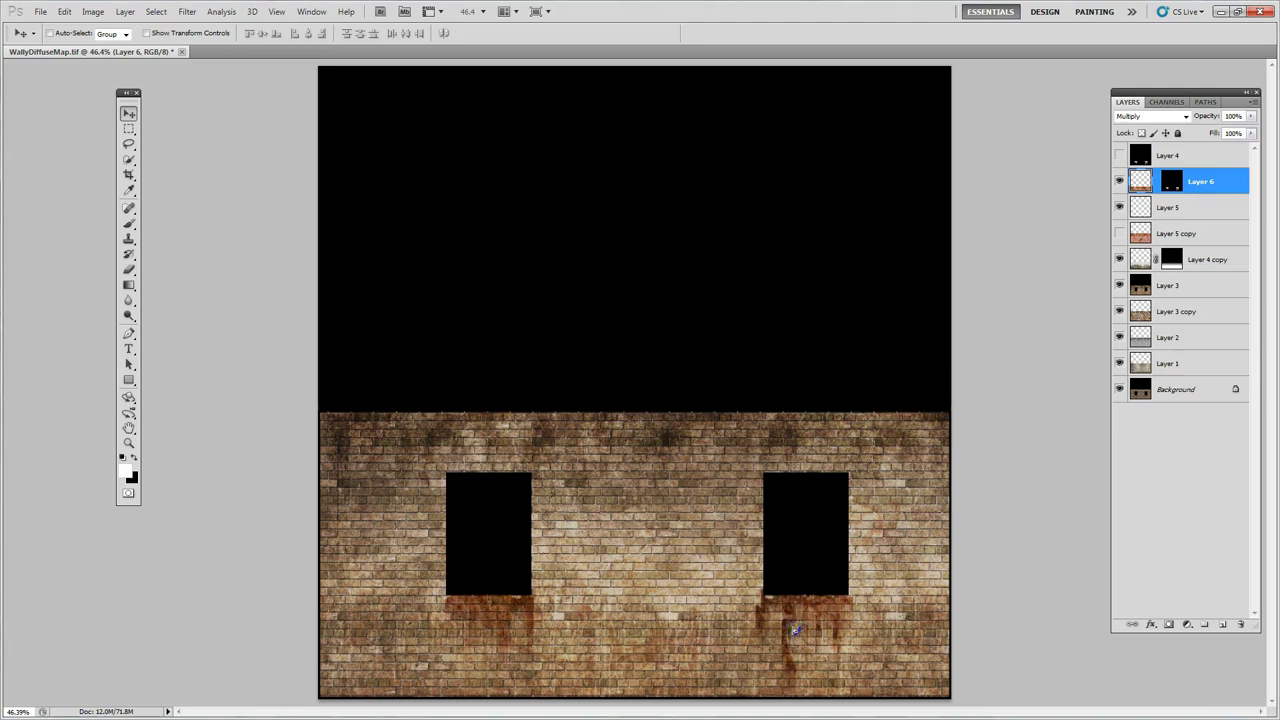
# - Lower the masked rust layer's opacity to 73%
pyautogui.click(1120, 181)
pyautogui.click(1250, 116)
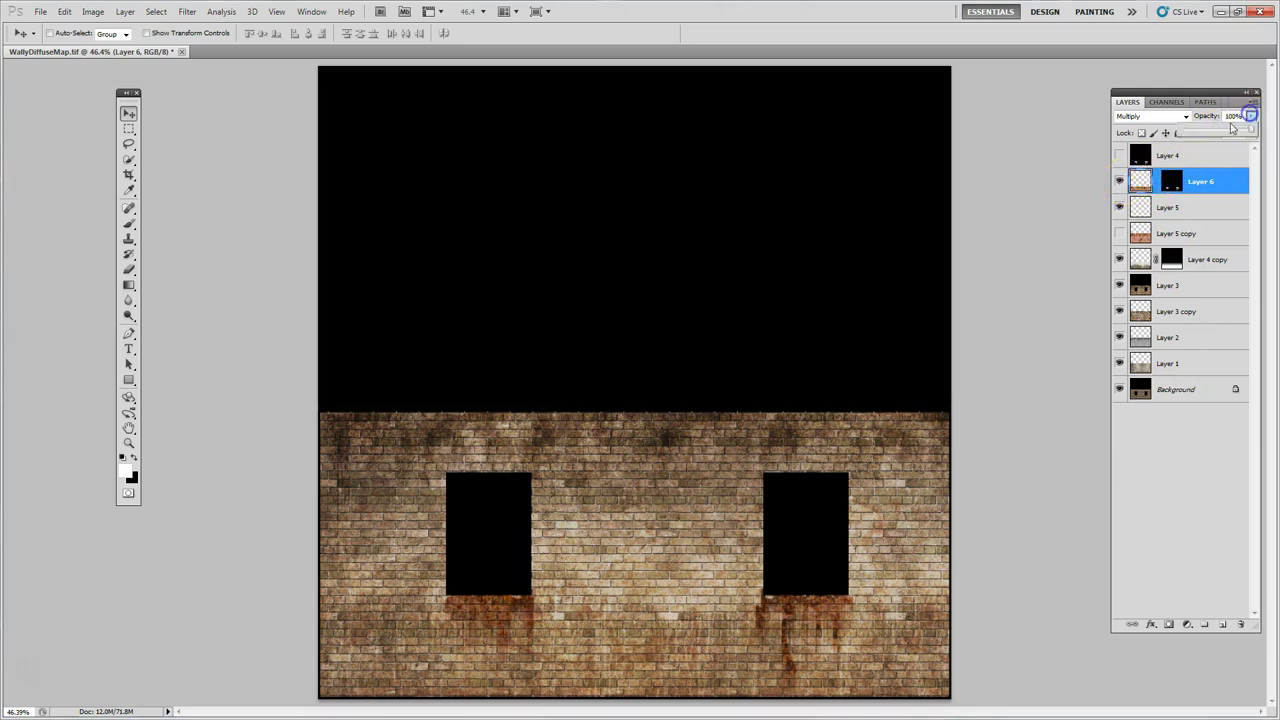
pyautogui.moveTo(1246, 133); pyautogui.dragTo(1233, 129)
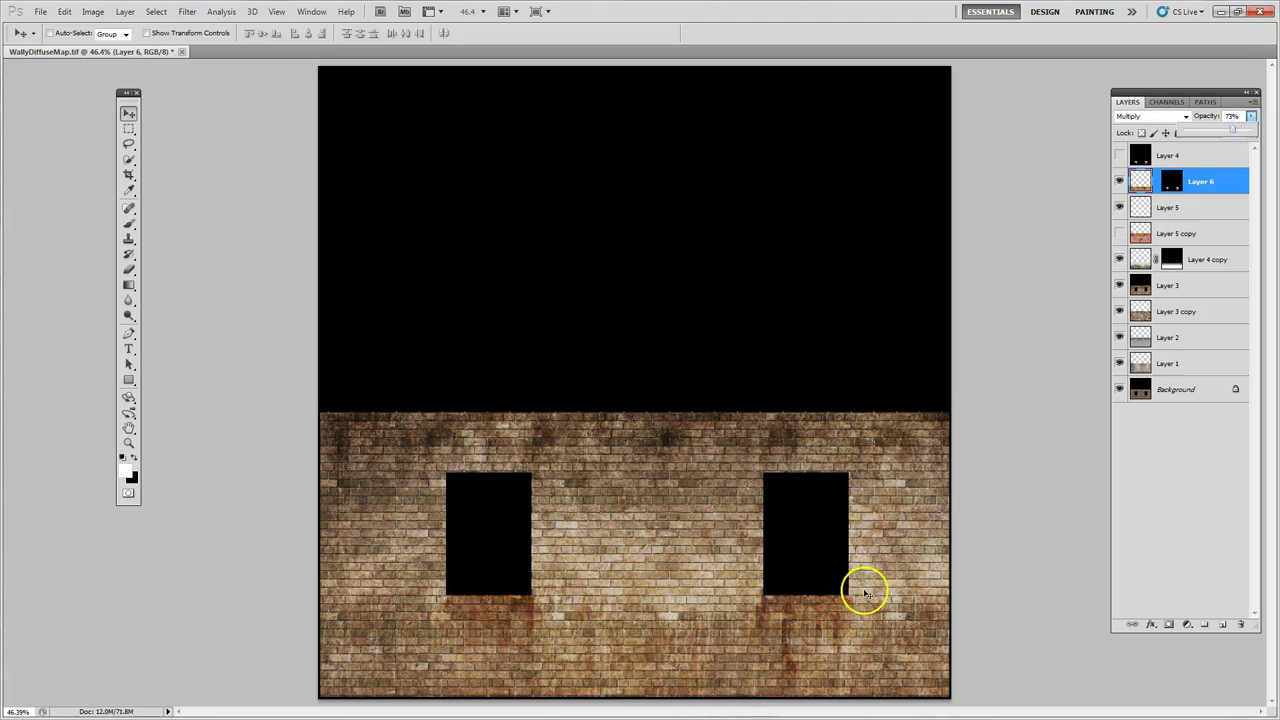
# - Copy the merged contents of the whole canvas and paste them as a new layer above Layer 4
pyautogui.click(1179, 158)
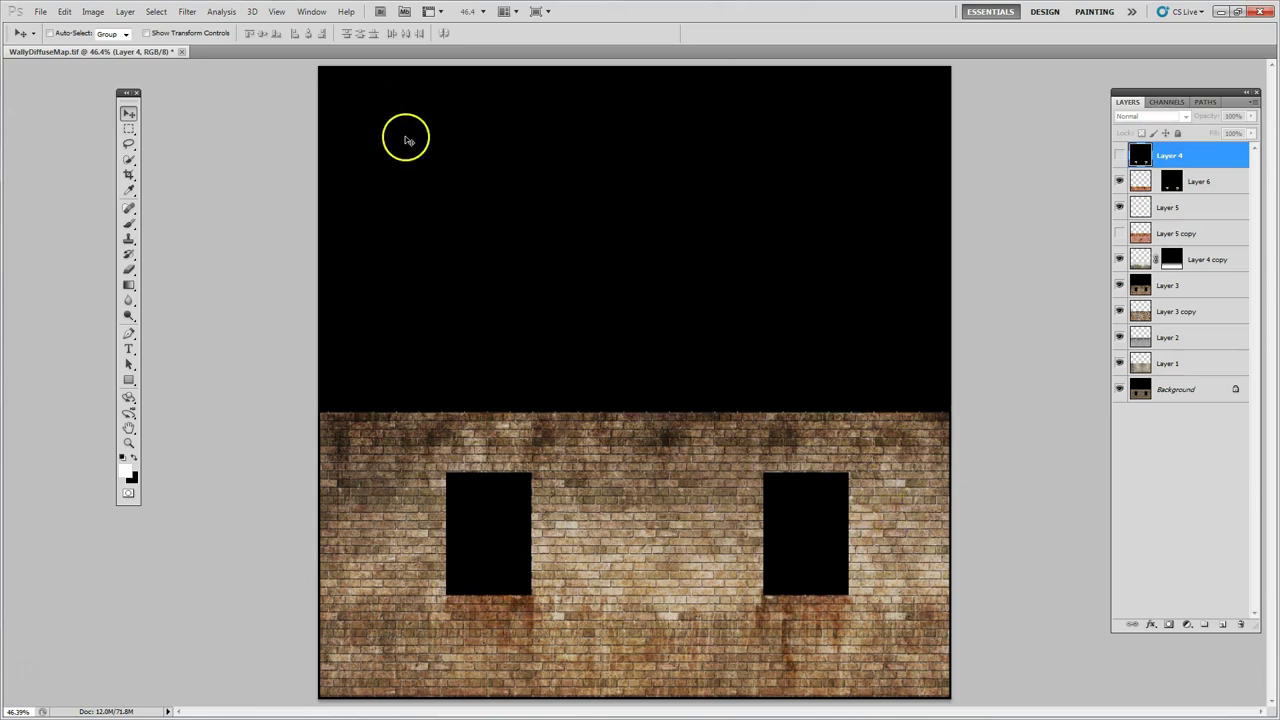
pyautogui.click(155, 11)
pyautogui.click(160, 25)
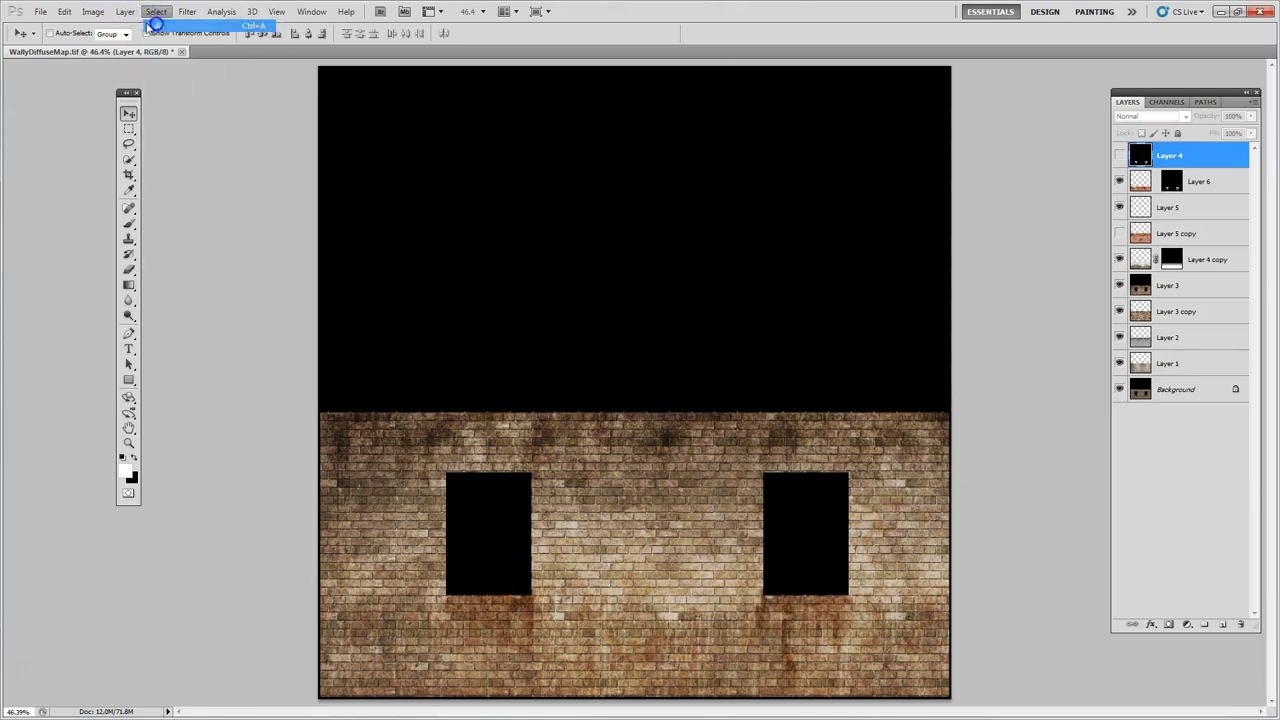
pyautogui.click(61, 11)
pyautogui.click(90, 113)
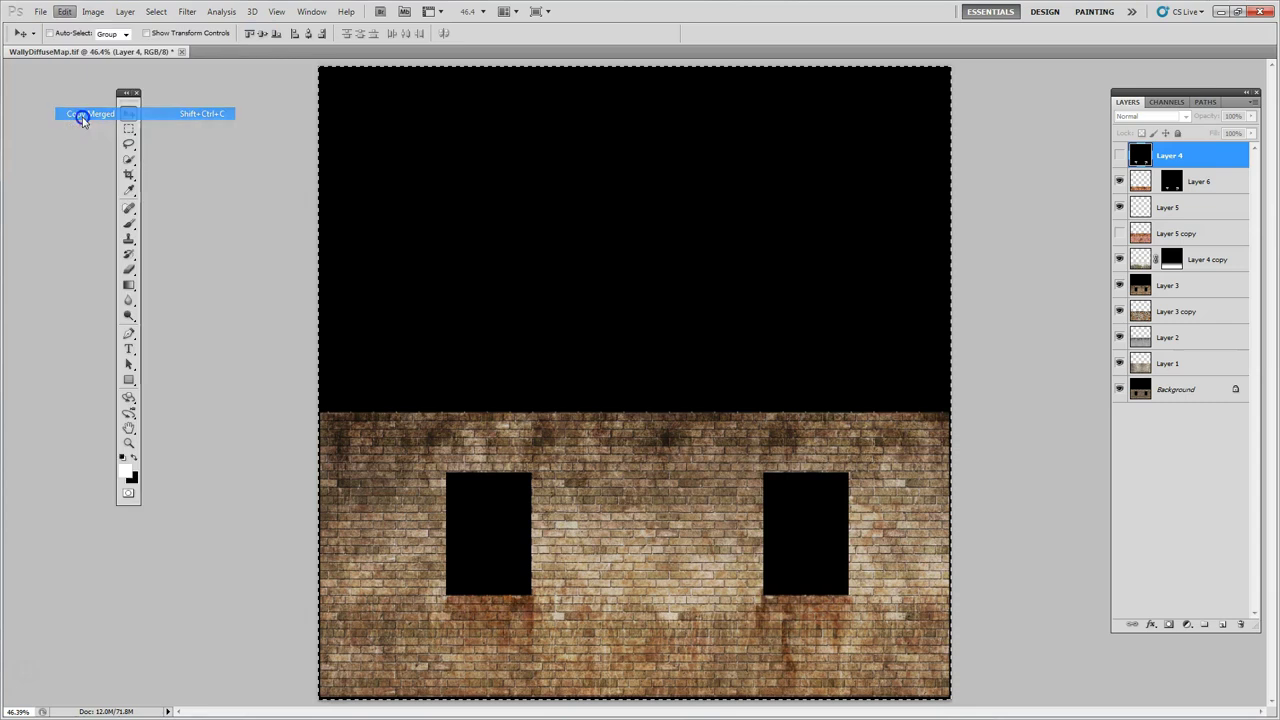
pyautogui.click(63, 11)
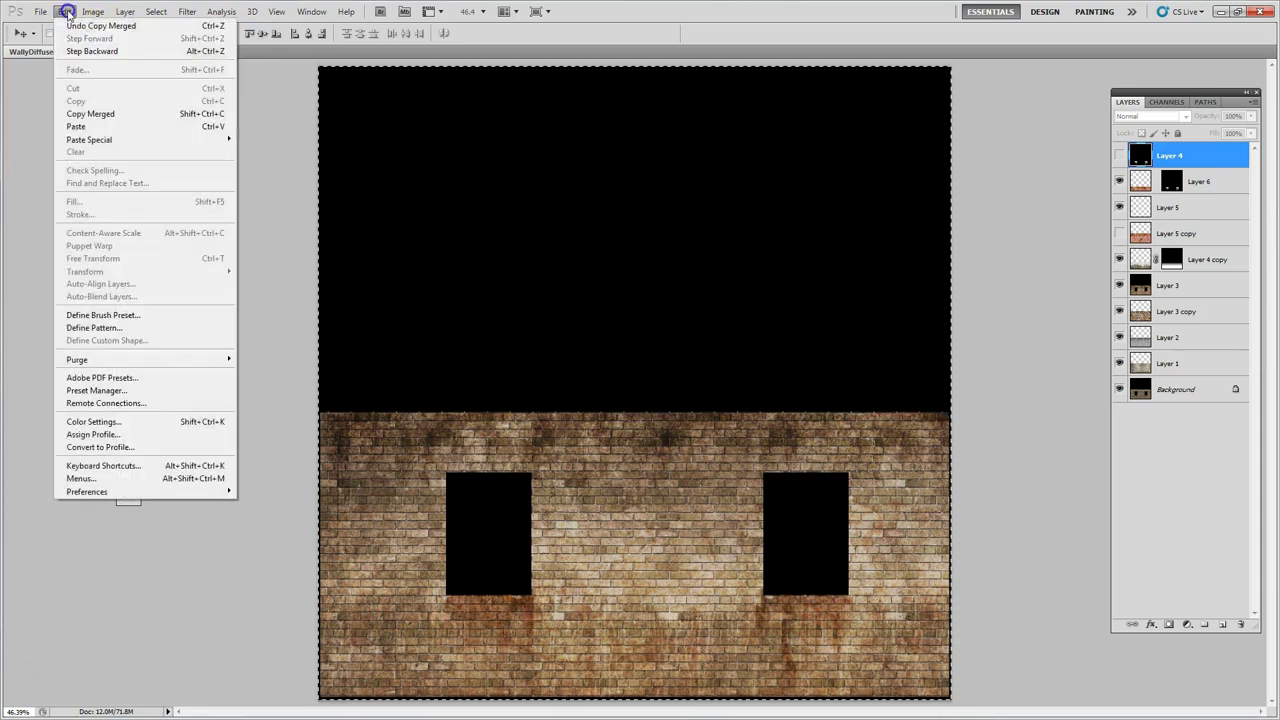
pyautogui.click(76, 126)
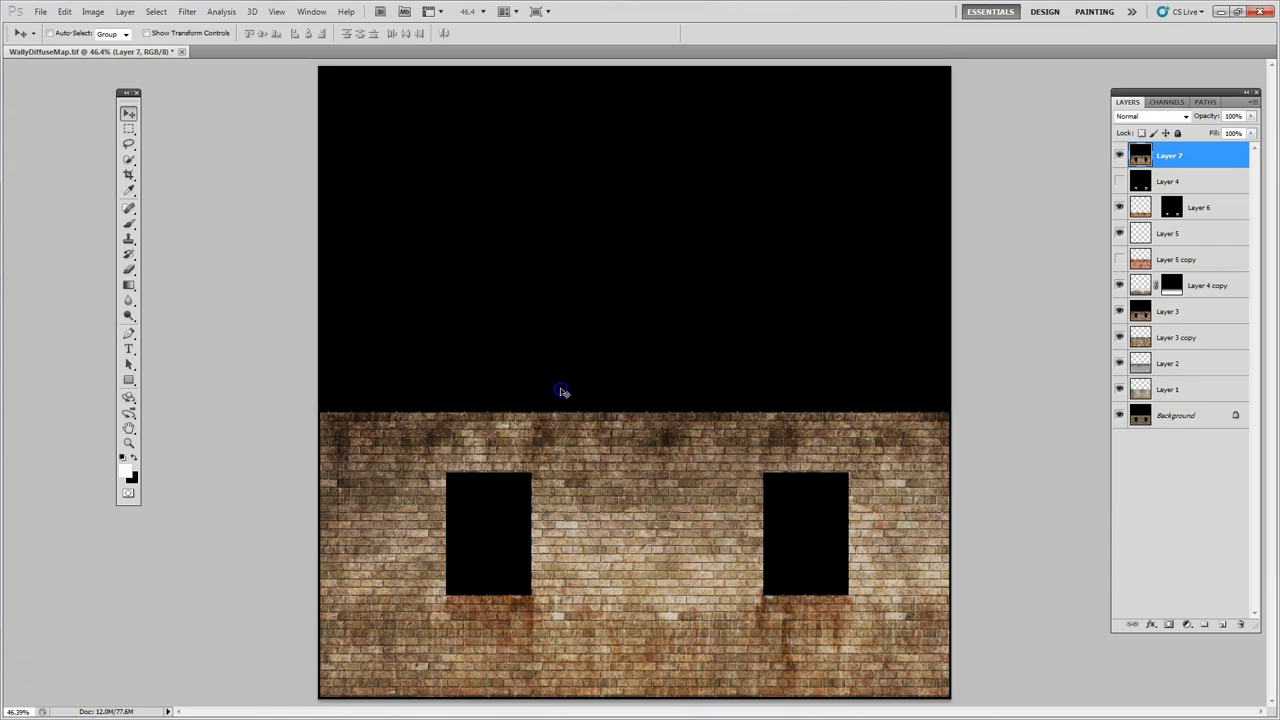
# - Adjust the colouring of the merged wall layer with Hue/Saturation
pyautogui.hotkey('ctrl', '+')
pyautogui.scroll(-1, 560, 314)
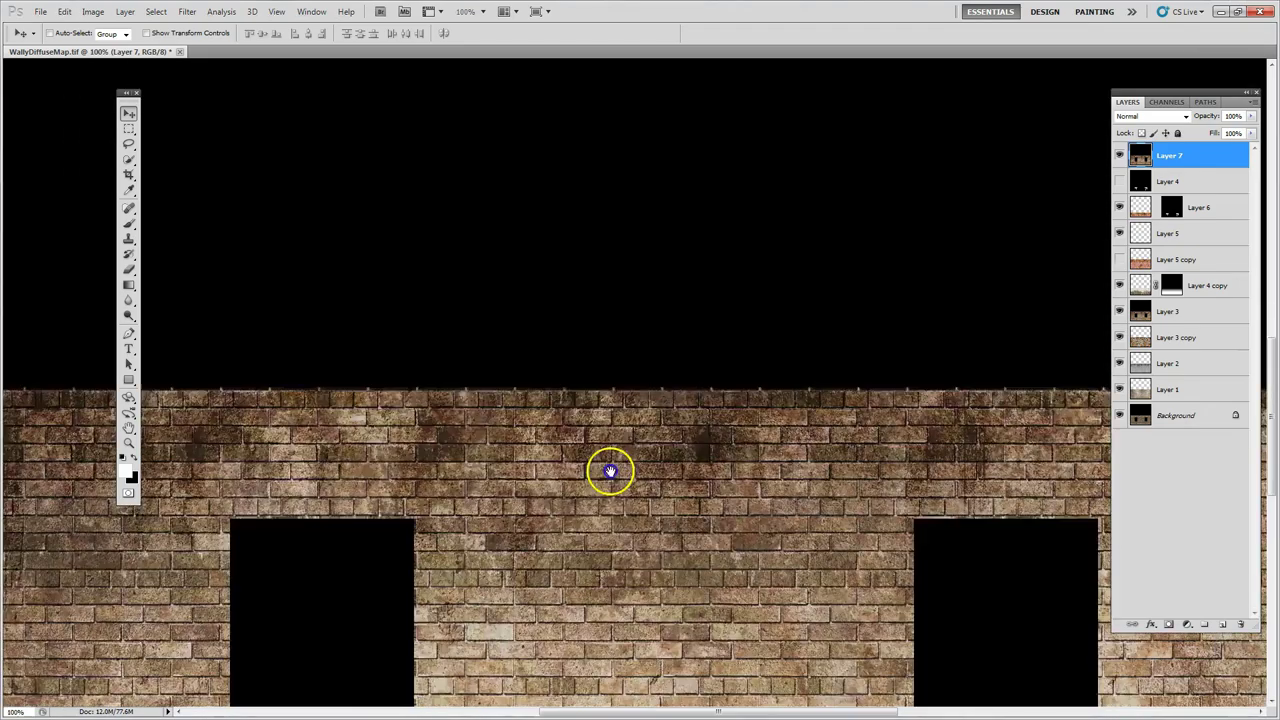
pyautogui.hotkey('ctrl', '+')
pyautogui.moveTo(558, 537); pyautogui.dragTo(642, 429)
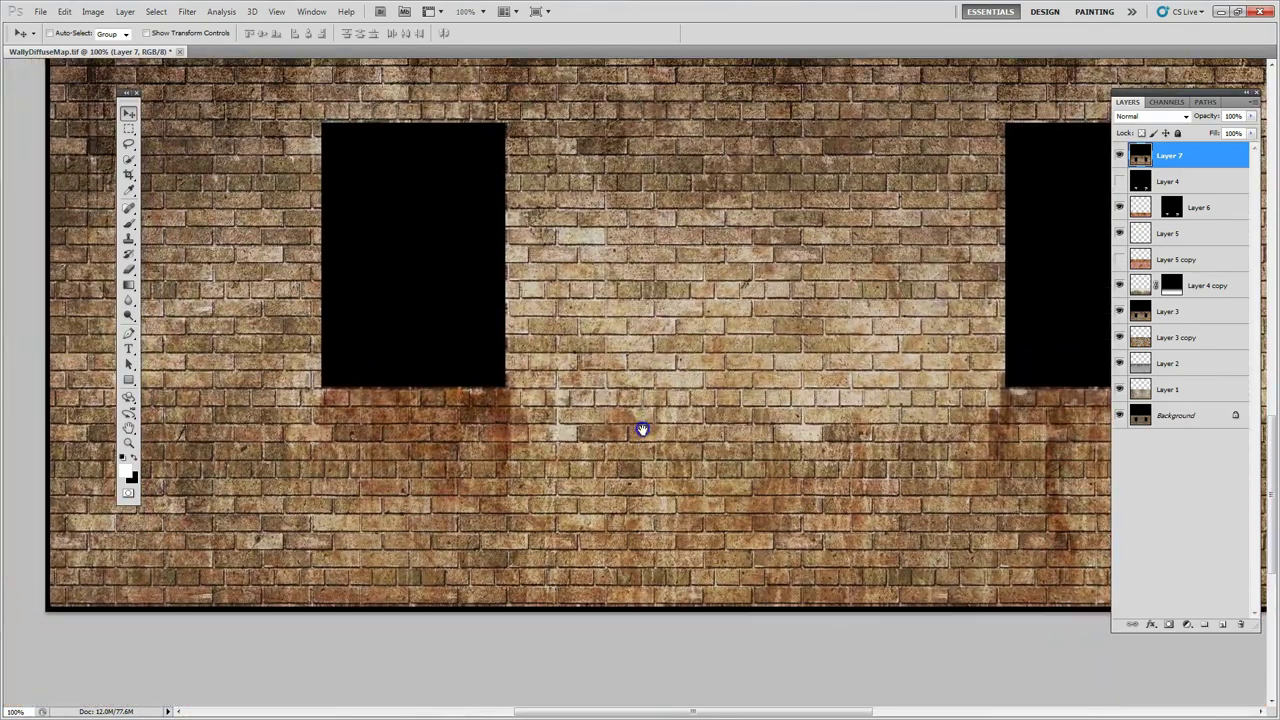
pyautogui.click(92, 12)
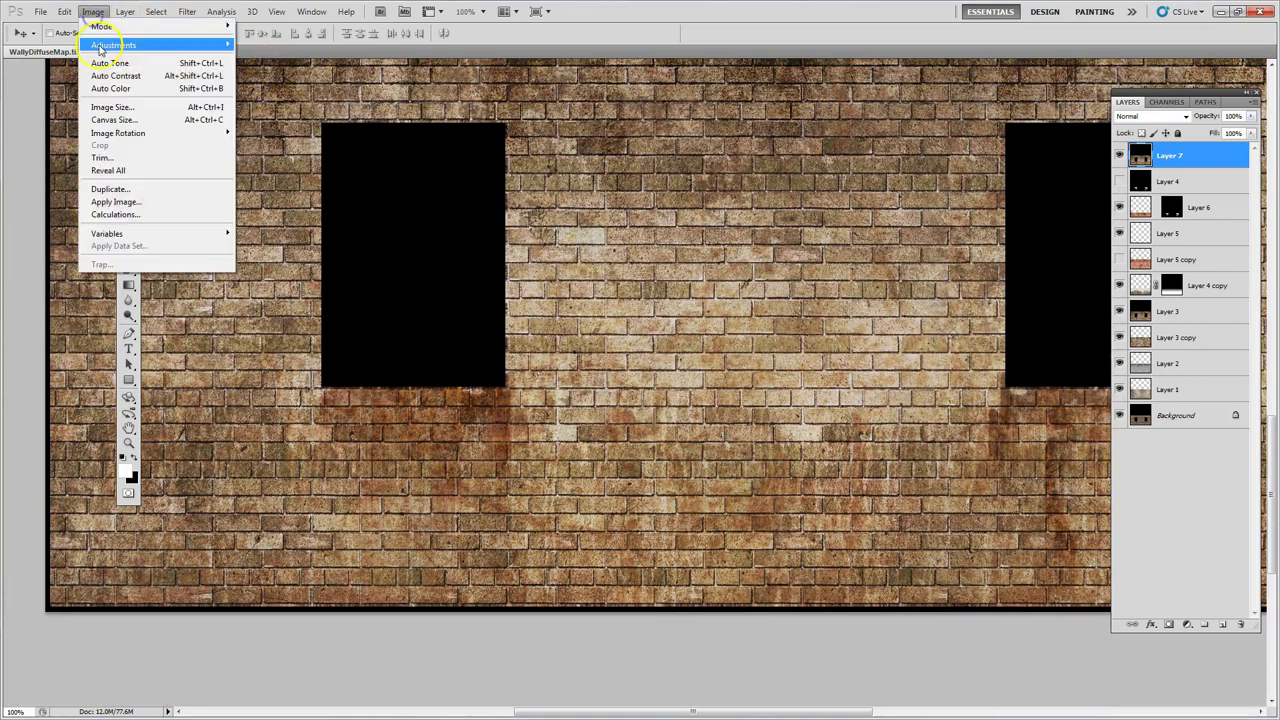
pyautogui.moveTo(113, 45)
pyautogui.click(272, 115)
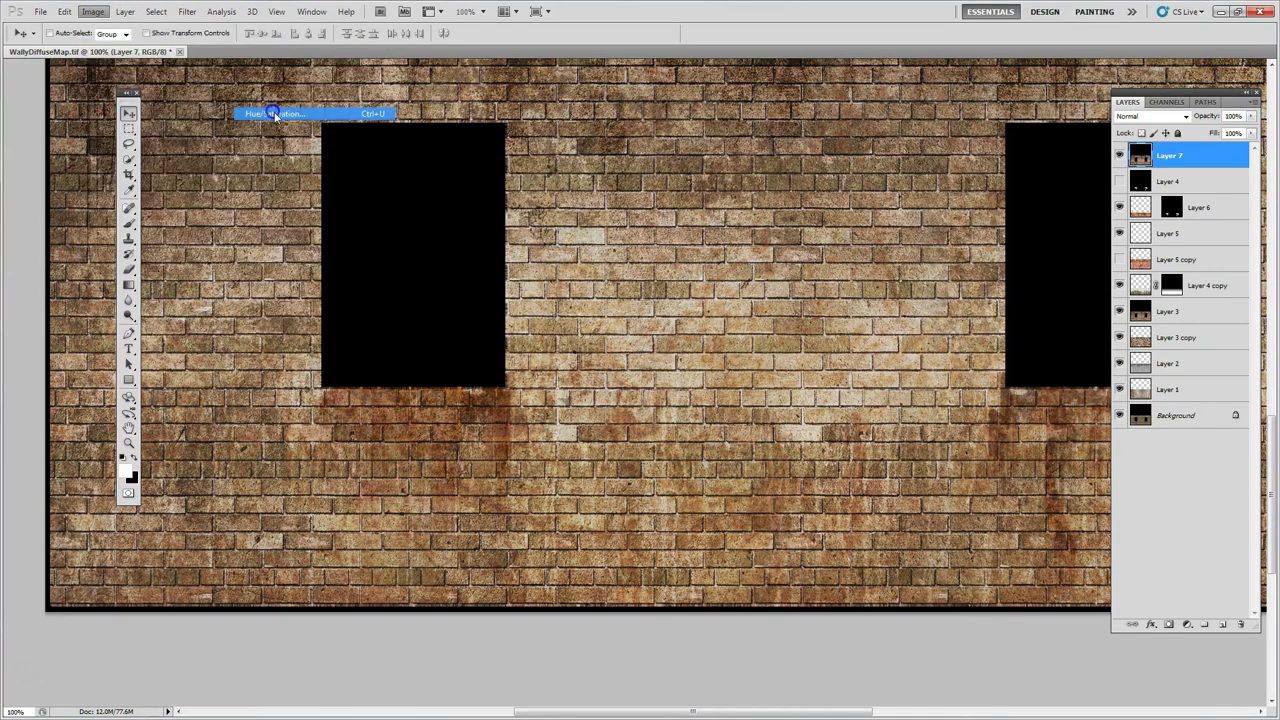
pyautogui.moveTo(604, 325); pyautogui.dragTo(680, 277)
pyautogui.click(741, 178)
pyautogui.press('v')
pyautogui.moveTo(737, 363); pyautogui.dragTo(636, 432)
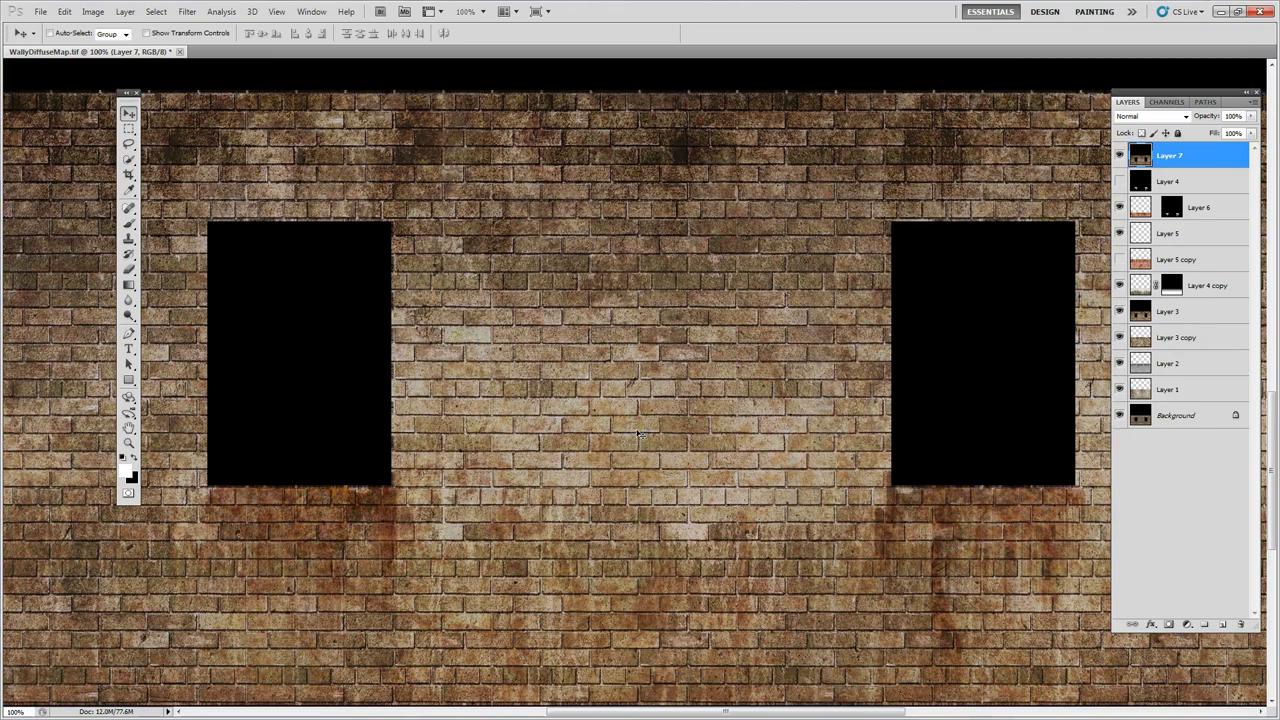
pyautogui.hotkey('ctrl', '0')
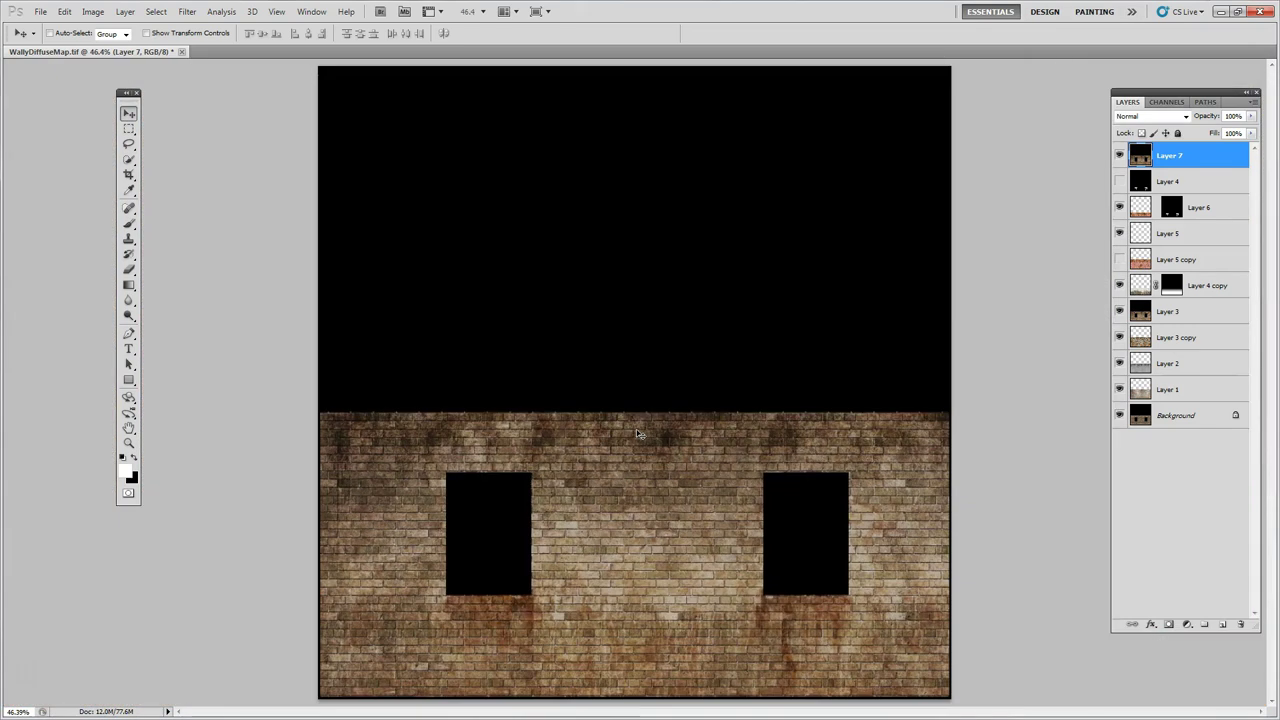
# - Save a copy of the texture in Targa format as WallyDiffuseMap_Aged.tga at 24 bits/pixel
pyautogui.click(38, 12)
pyautogui.click(32, 212)
pyautogui.click(536, 366)
pyautogui.click(530, 536)
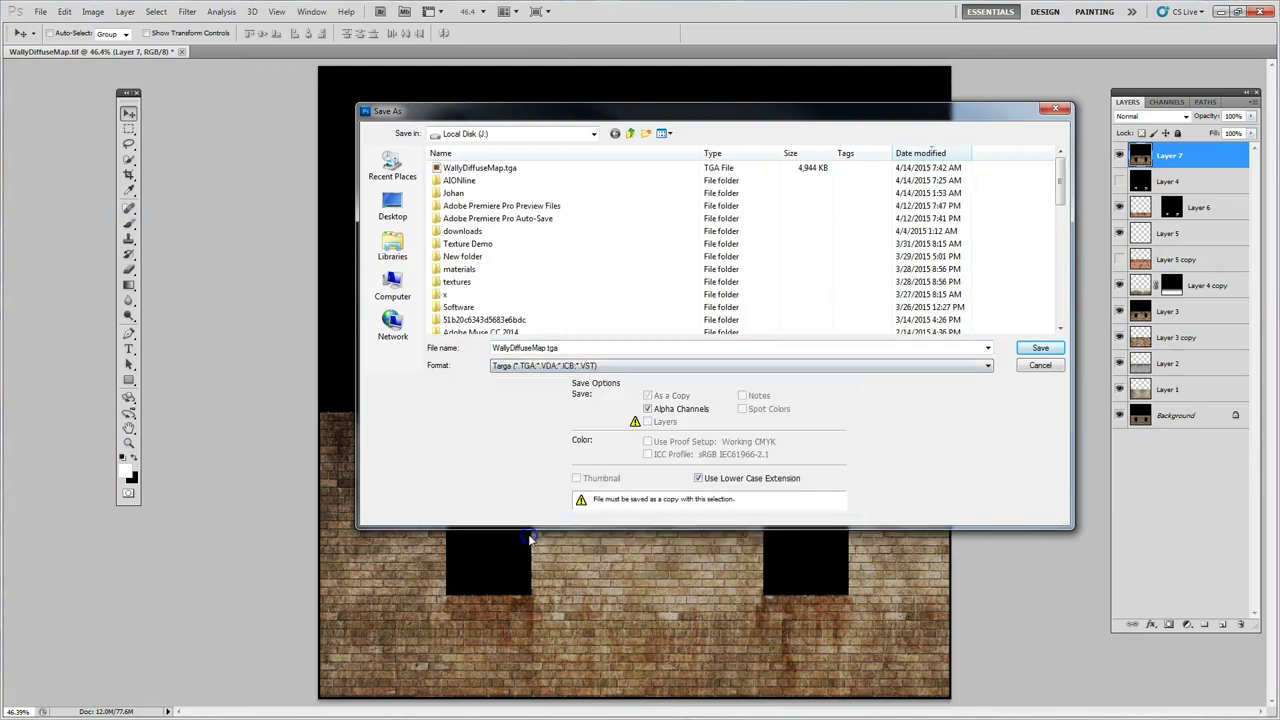
pyautogui.doubleClick(540, 346)
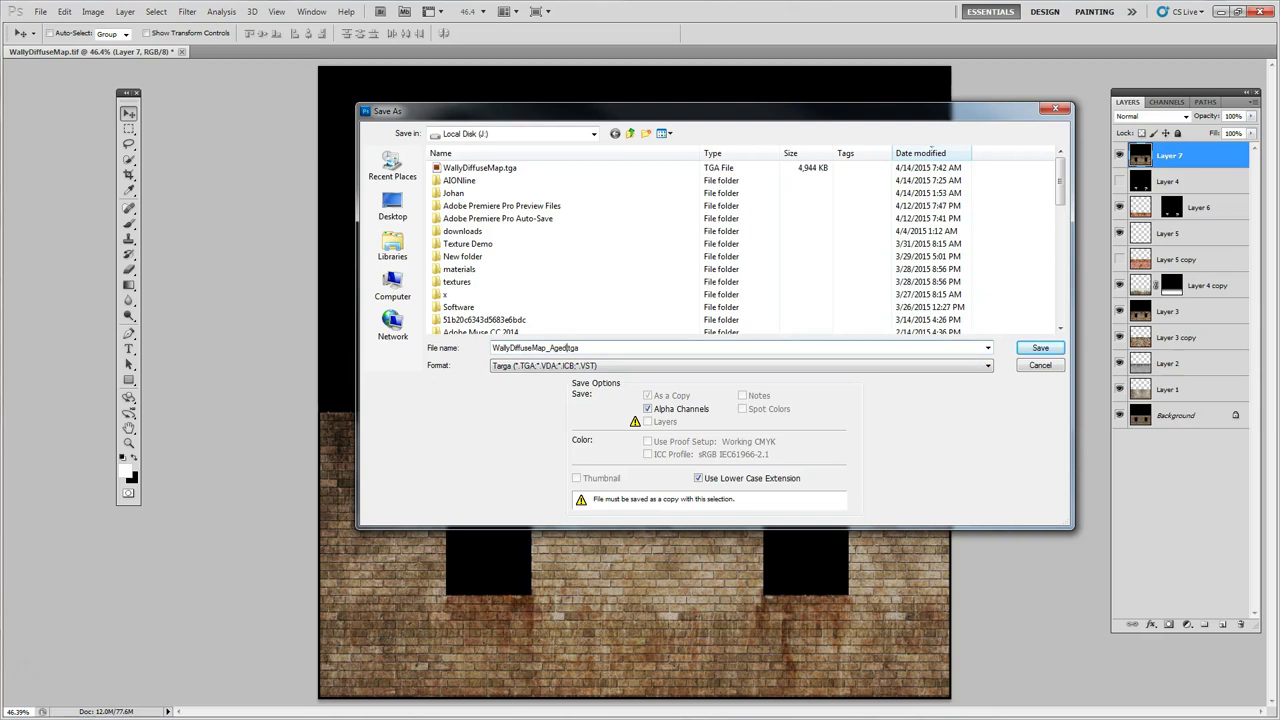
pyautogui.press('Return')
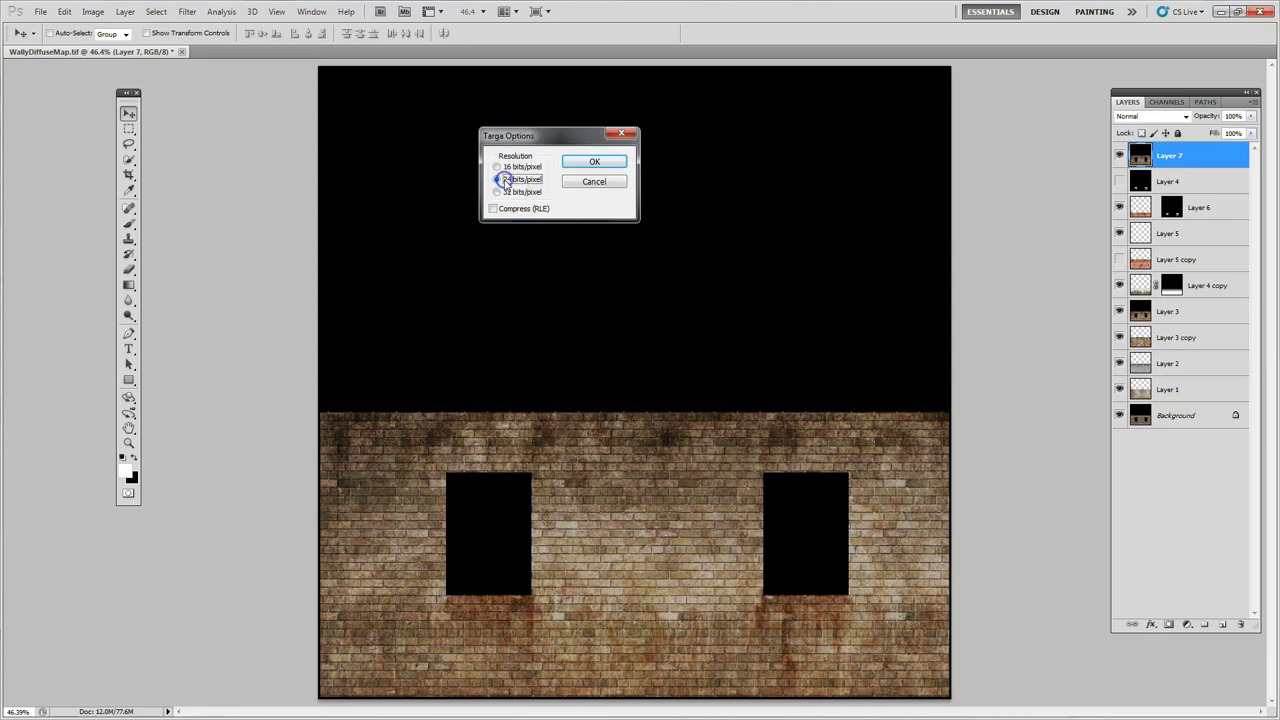
pyautogui.click(586, 163)
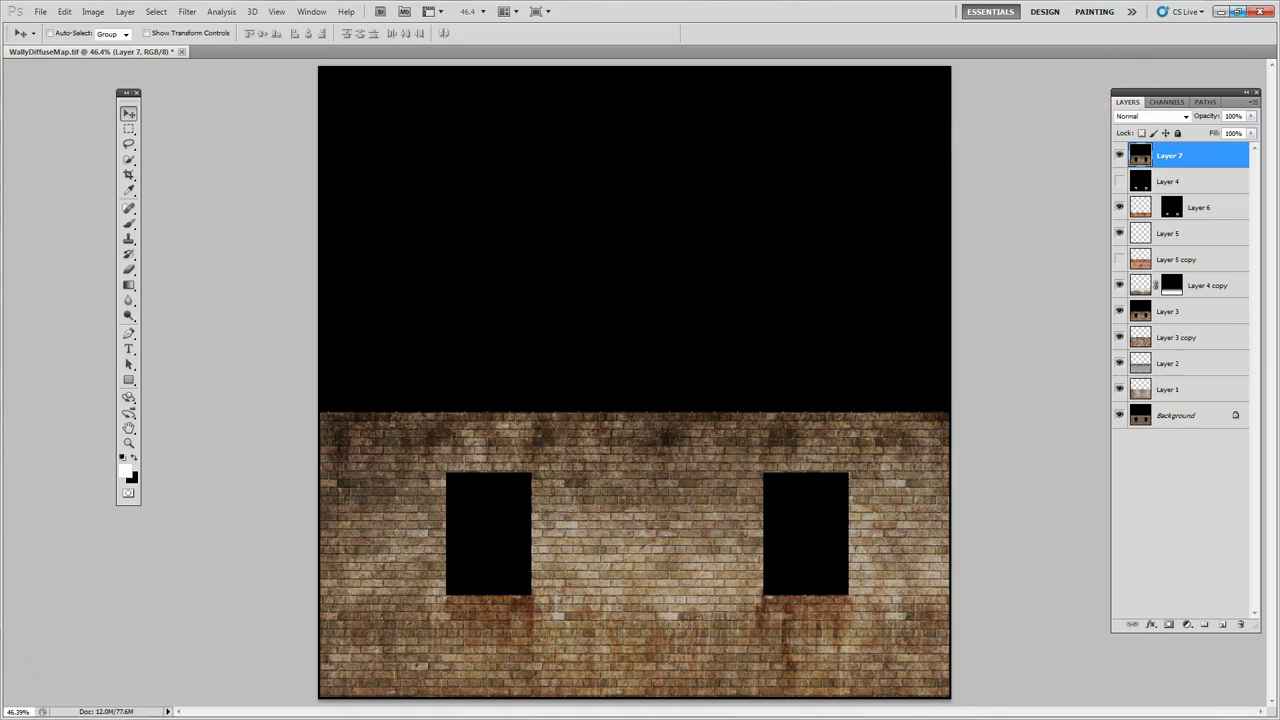
# - Switch to 3ds Max and close the Render To Texture dialog
pyautogui.click(1219, 12)
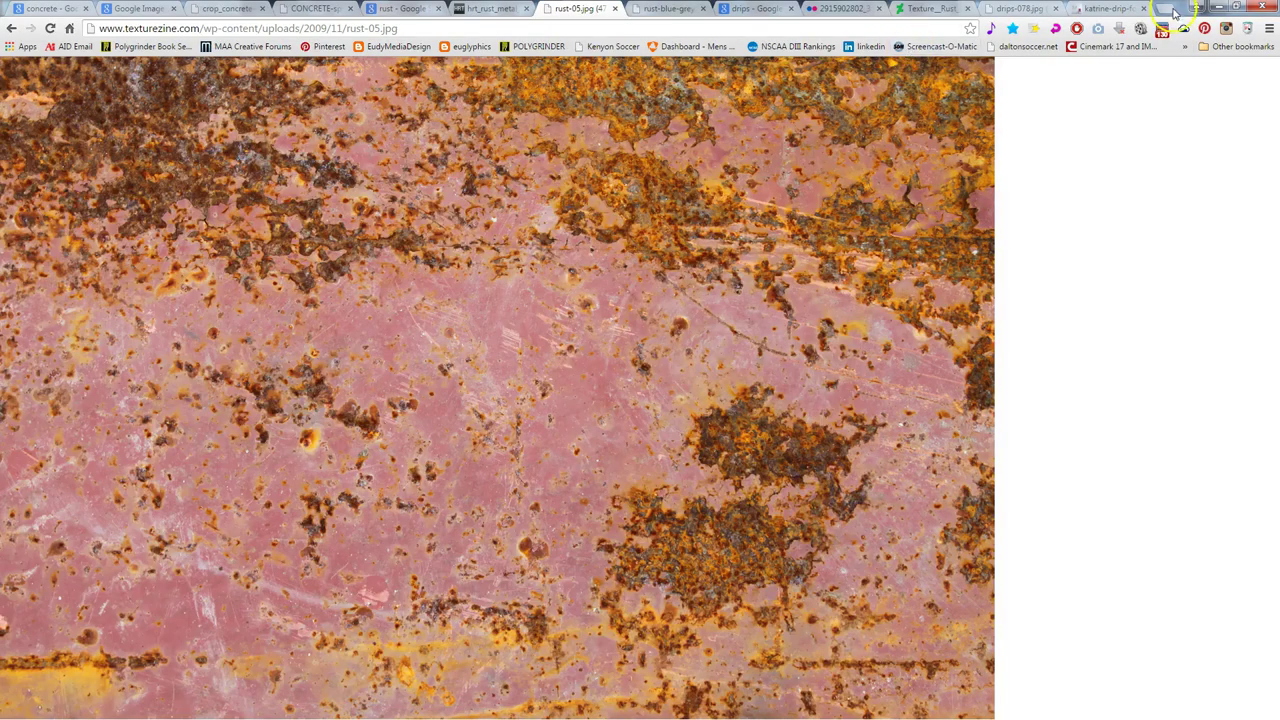
pyautogui.click(1219, 8)
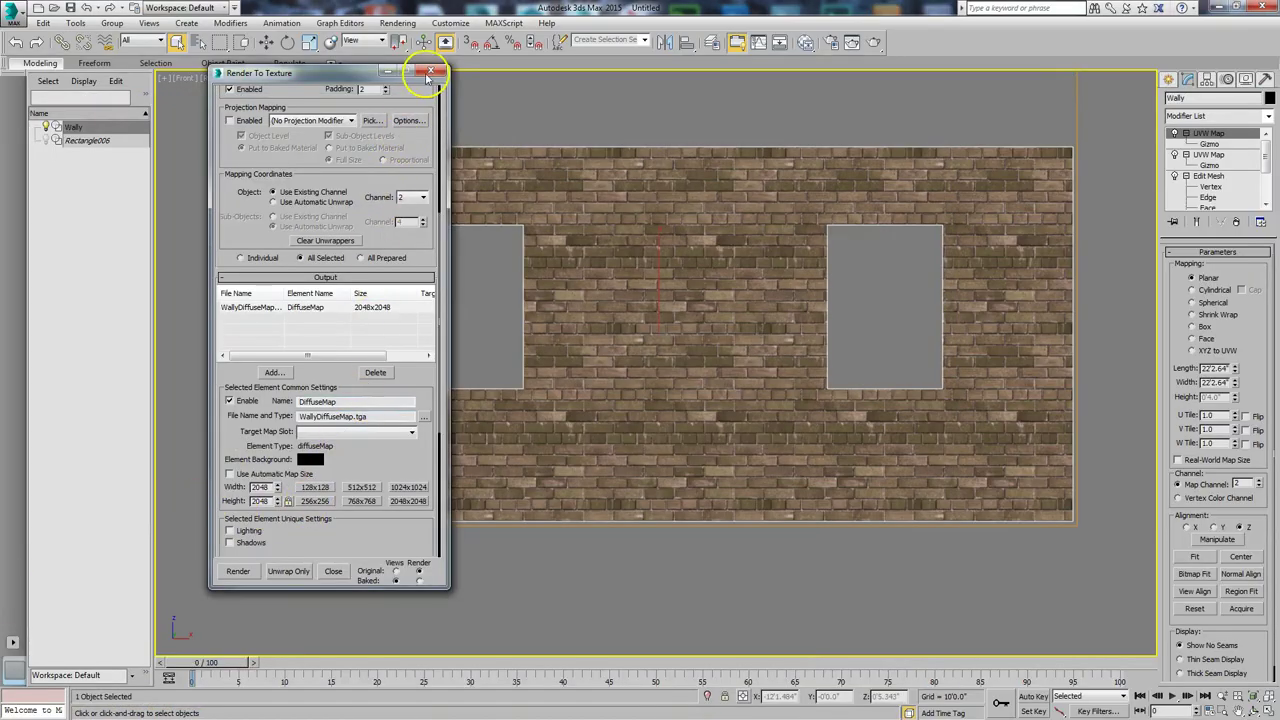
pyautogui.scroll(-5, 438, 82)
pyautogui.click(440, 73)
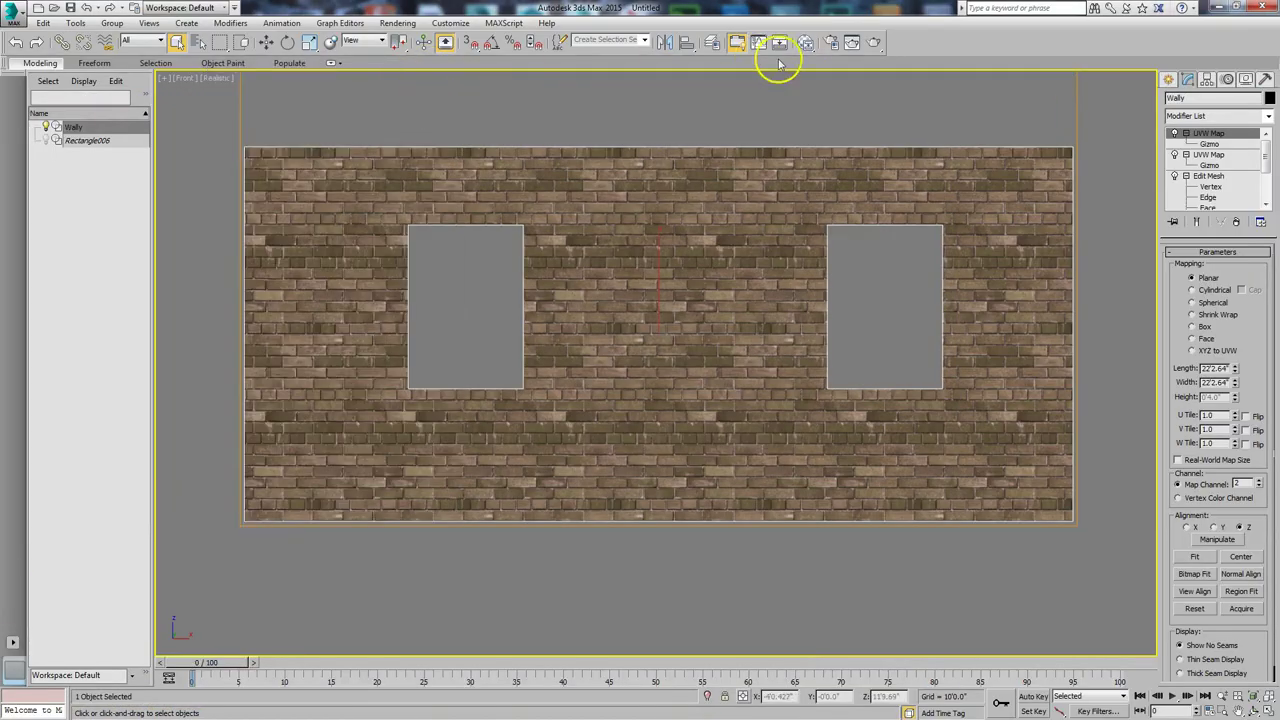
# - Open the Slate Material Editor and move the Map #2 bump bitmap node farther from the Wall material
pyautogui.click(806, 45)
pyautogui.scroll(-3, 650, 235)
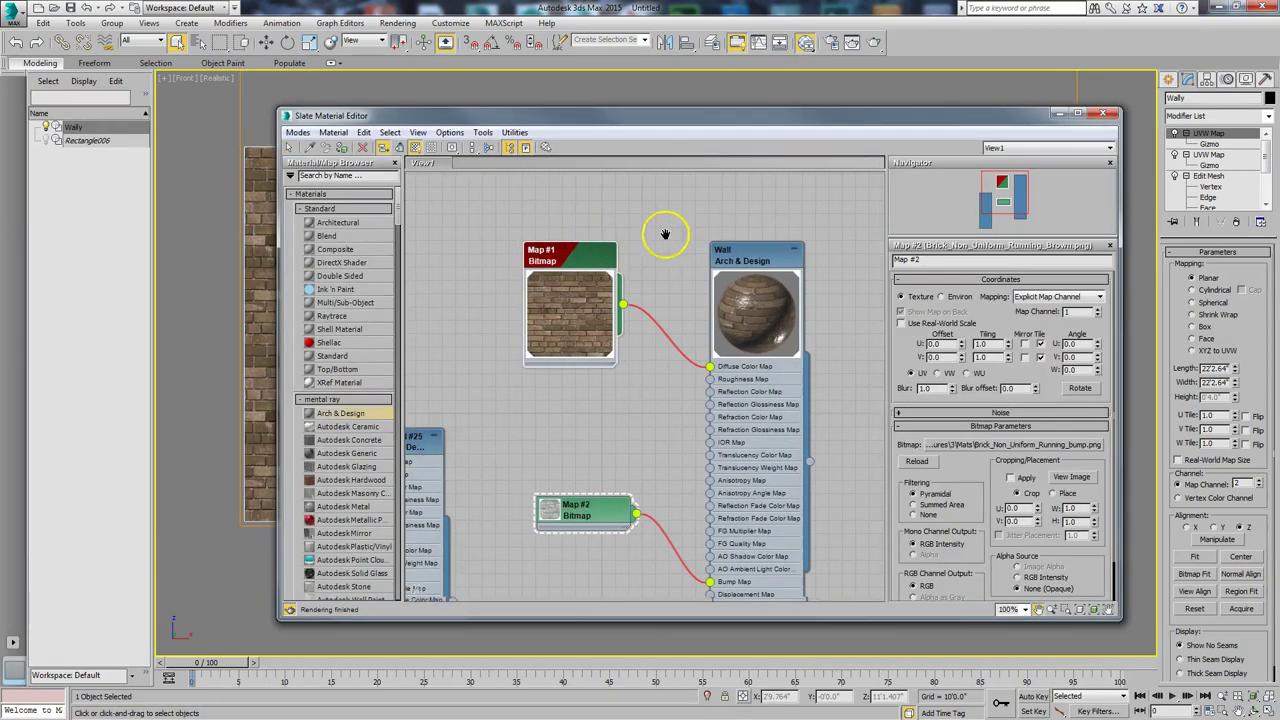
pyautogui.scroll(-2, 643, 240)
pyautogui.moveTo(497, 365); pyautogui.dragTo(425, 420)
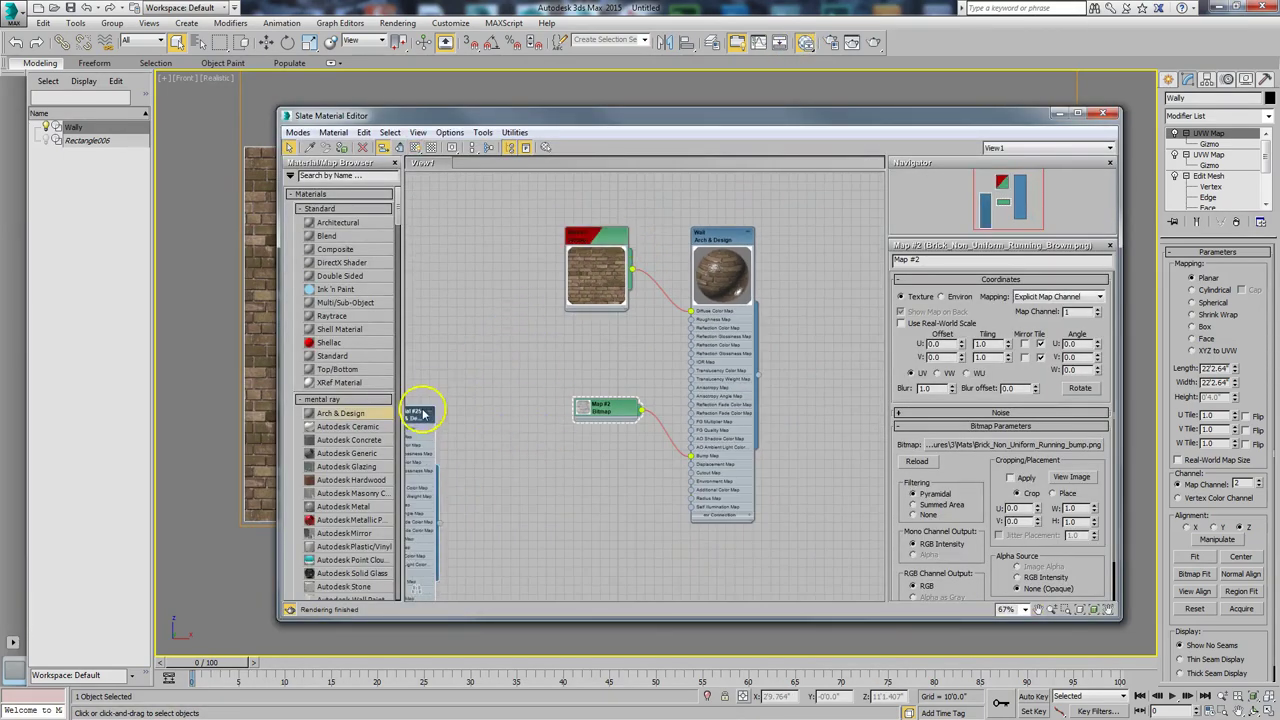
pyautogui.moveTo(600, 410); pyautogui.dragTo(545, 473)
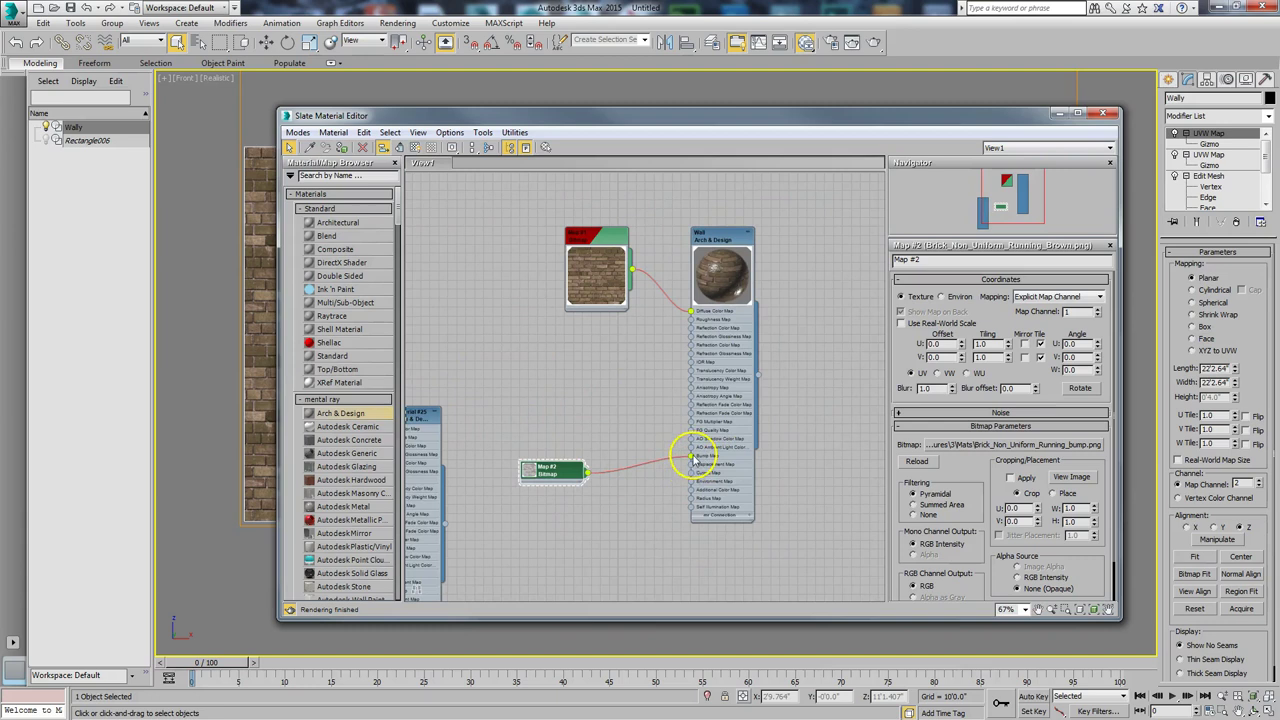
# - Disconnect the brick bitmap Map #1 from the Wall material's Diffuse Color Map and move its node aside
pyautogui.moveTo(612, 245); pyautogui.dragTo(567, 262)
pyautogui.moveTo(697, 313); pyautogui.dragTo(605, 300)
pyautogui.moveTo(578, 254); pyautogui.dragTo(481, 302)
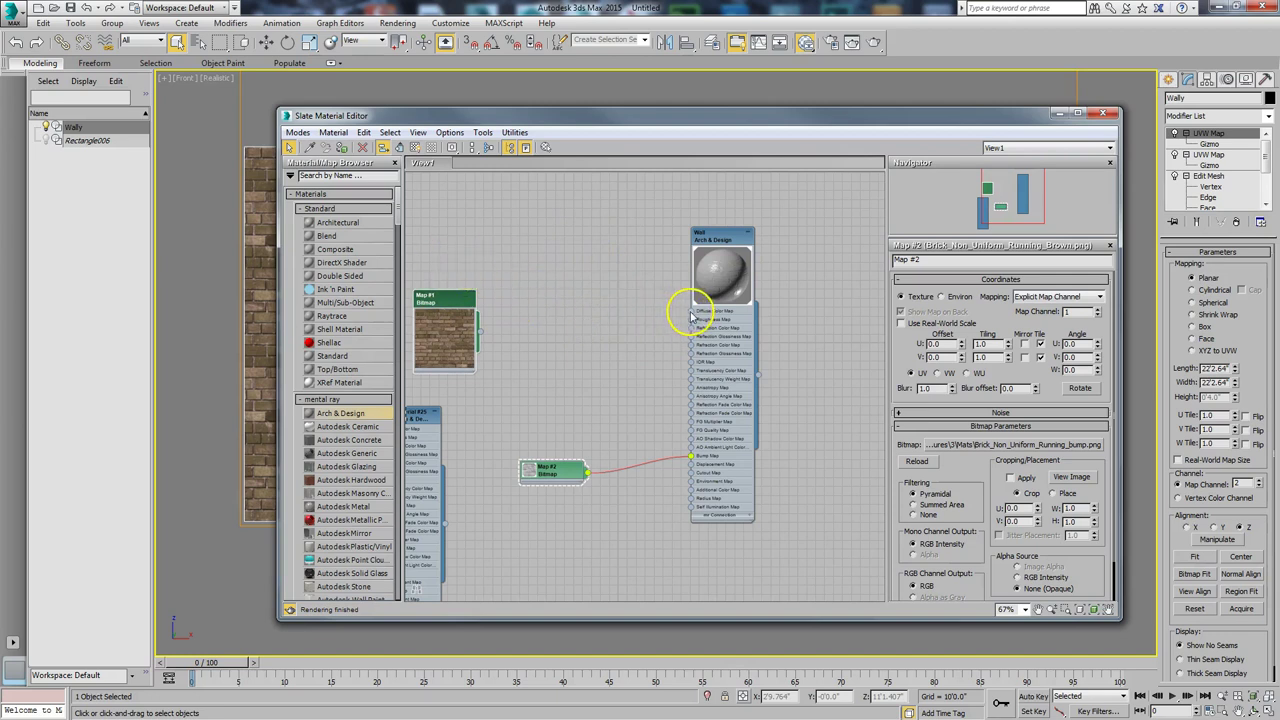
# - Duplicate the brick bitmap node, connect the copy to the Wall material's Diffuse Color Map and show its parameters
pyautogui.moveTo(420, 310)
pyautogui.mouseDown()
pyautogui.moveTo(554, 209)
pyautogui.moveTo(536, 234)
pyautogui.moveTo(700, 294)
pyautogui.moveTo(691, 311)
pyautogui.mouseUp()
pyautogui.click(535, 228)
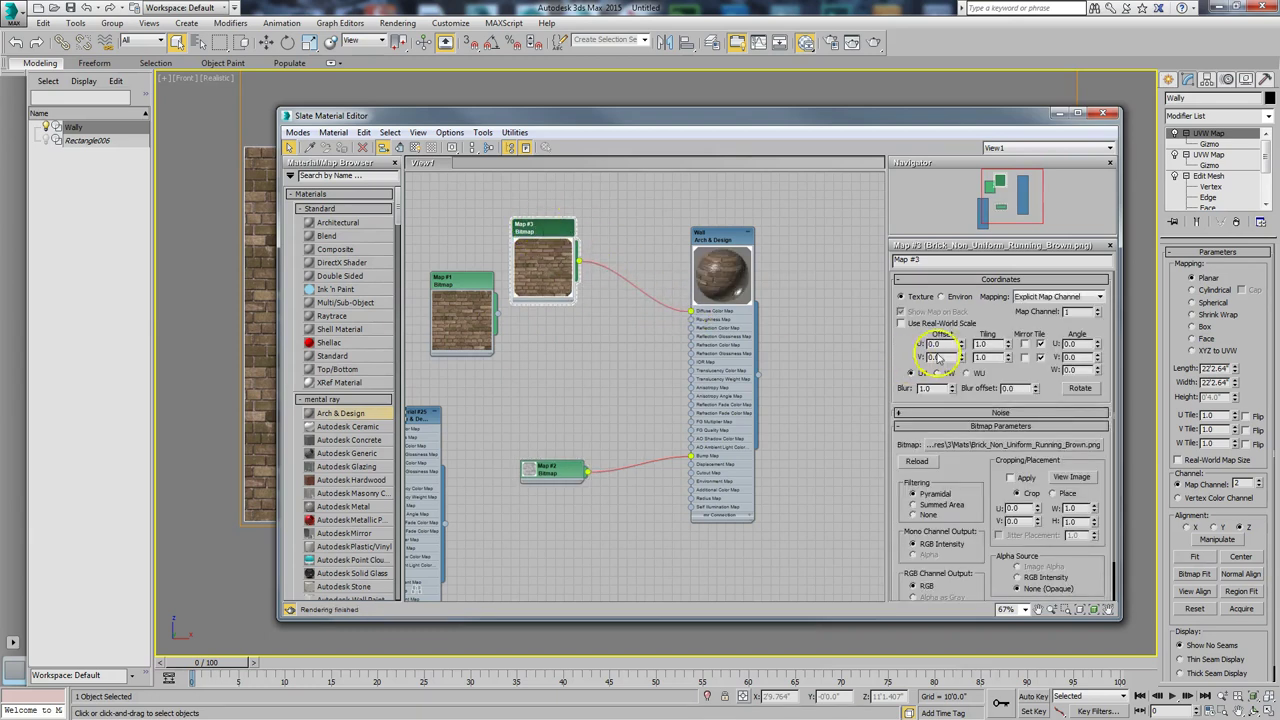
# - Replace the Map #3 bitmap's image with WallyDiffuseMap_Aged.tga from the J: drive
pyautogui.click(1020, 445)
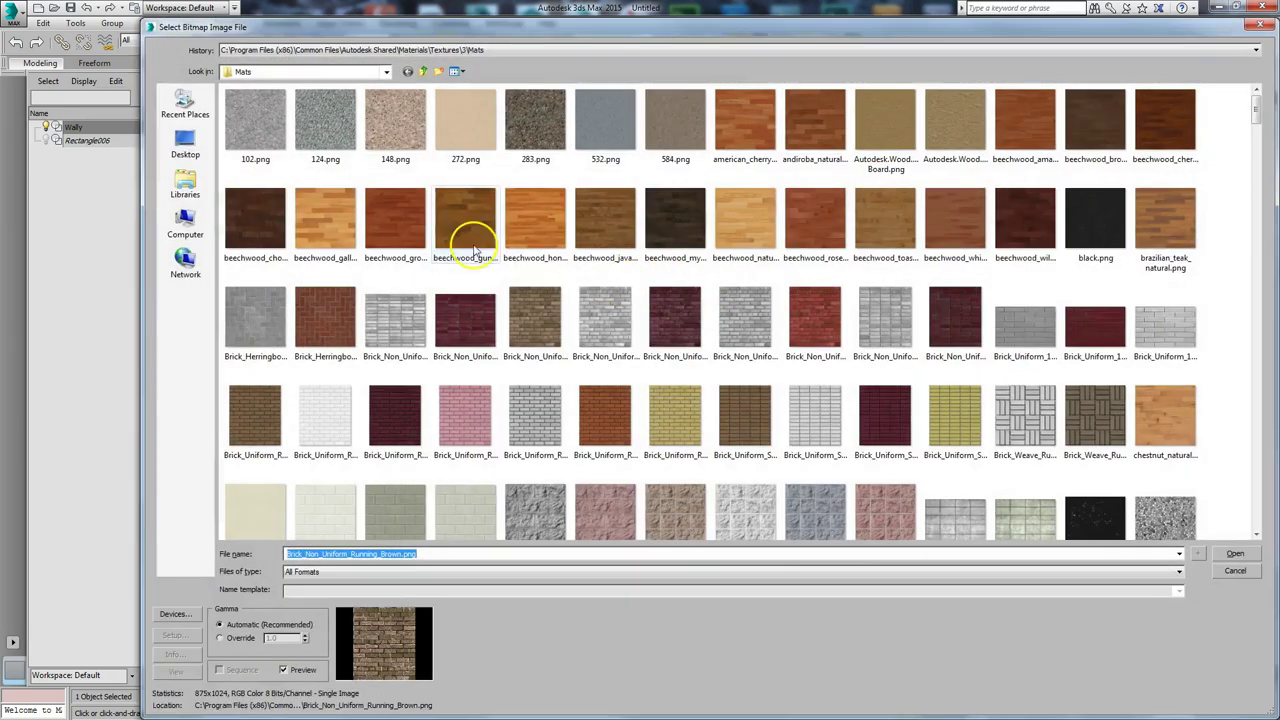
pyautogui.click(352, 74)
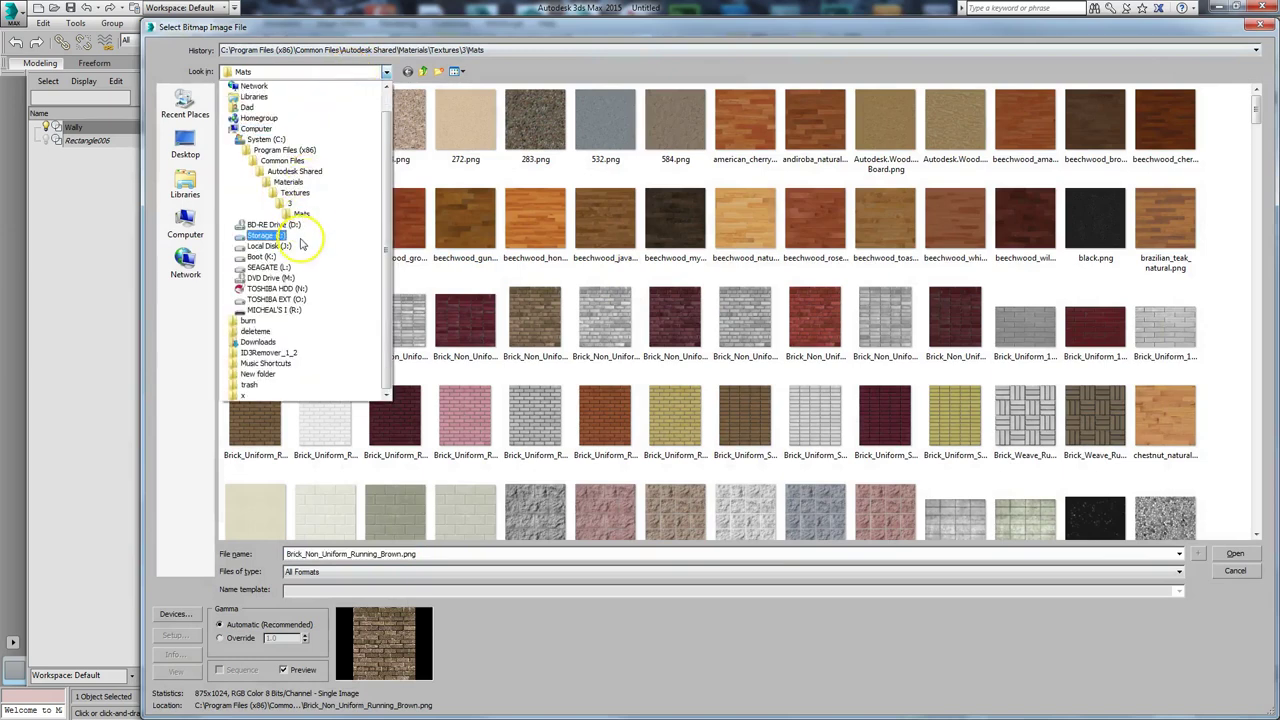
pyautogui.click(302, 244)
pyautogui.click(283, 106)
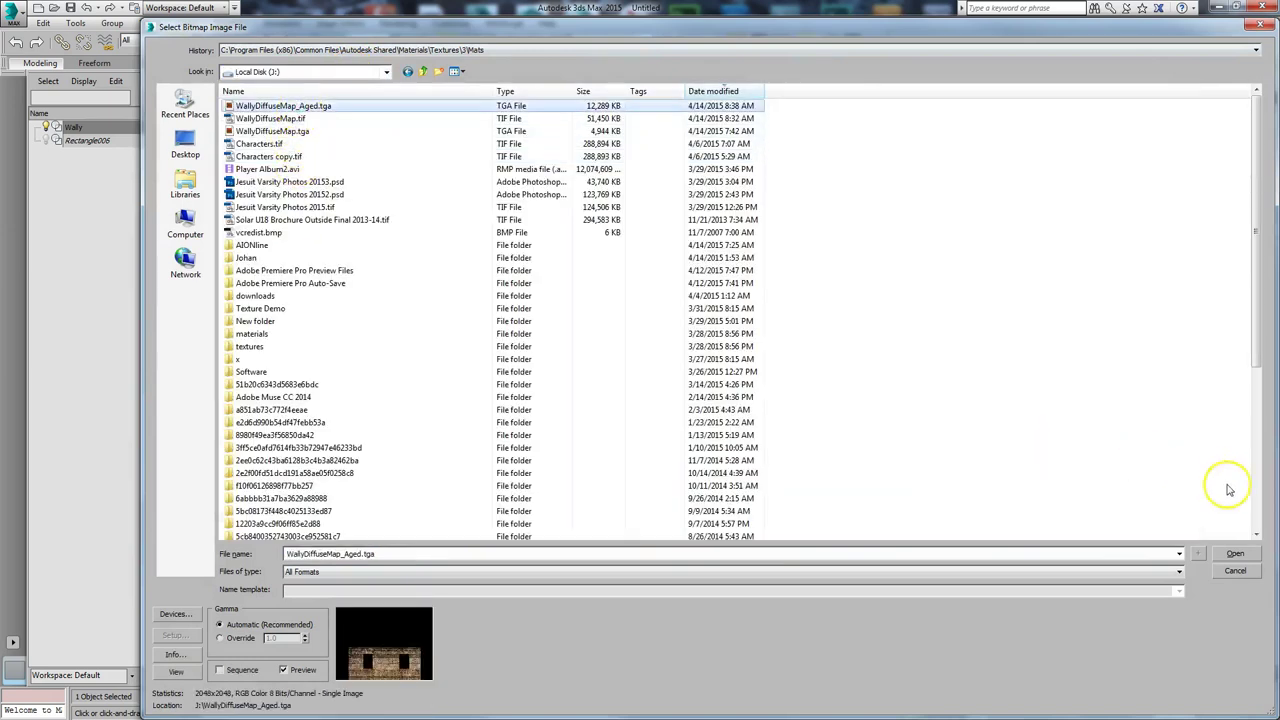
pyautogui.click(1233, 553)
# - Uncover the wall in the viewport and show Map #3 on the Wall (Arch & Design) material
pyautogui.moveTo(926, 124); pyautogui.dragTo(838, 290)
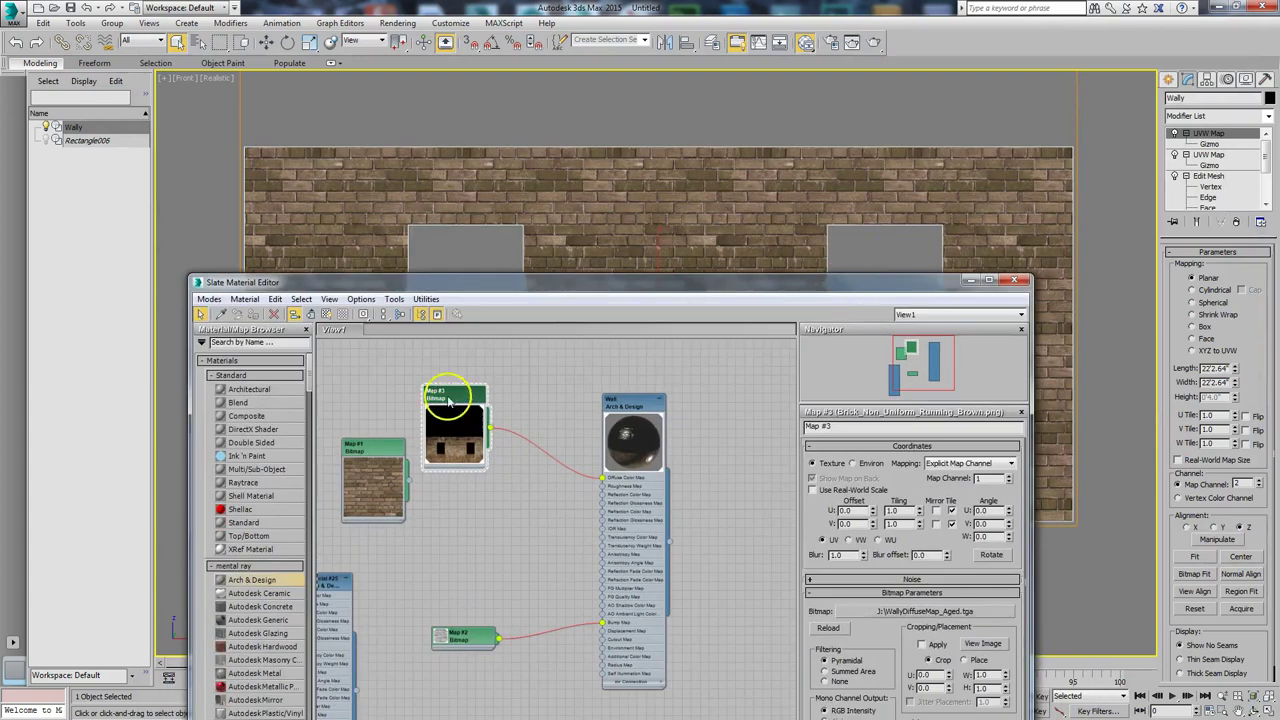
pyautogui.click(328, 318)
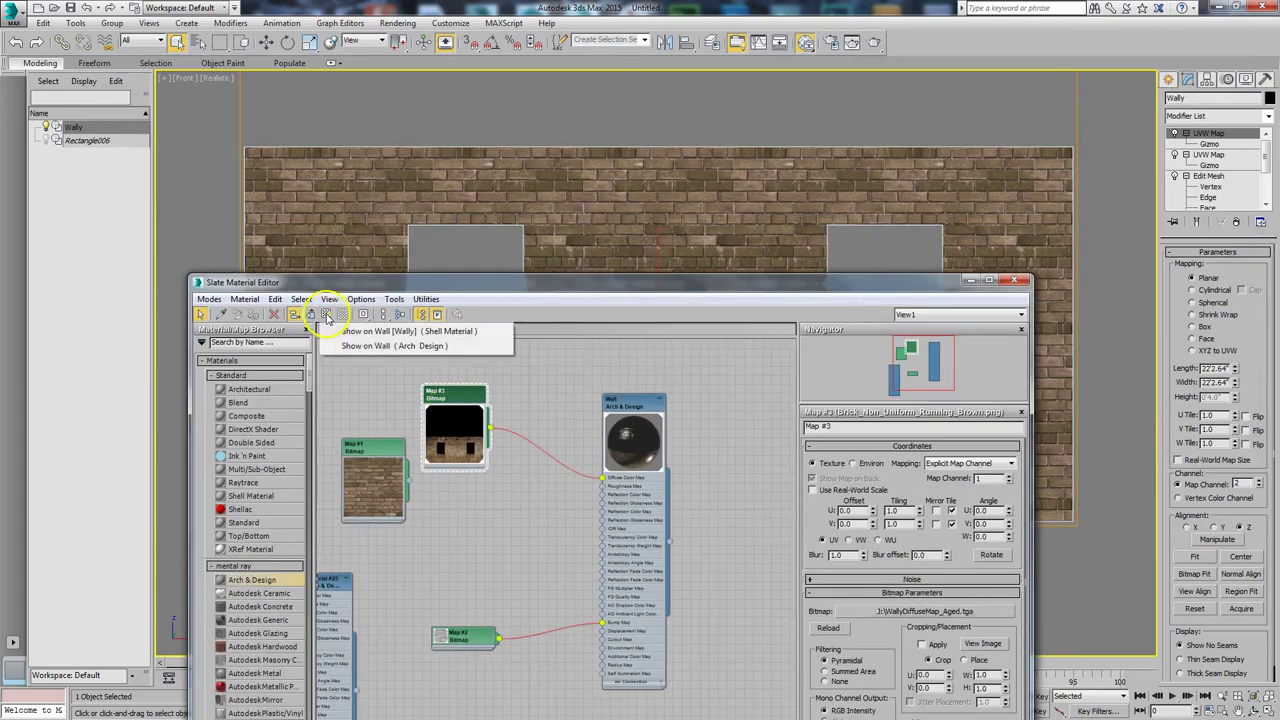
pyautogui.click(381, 346)
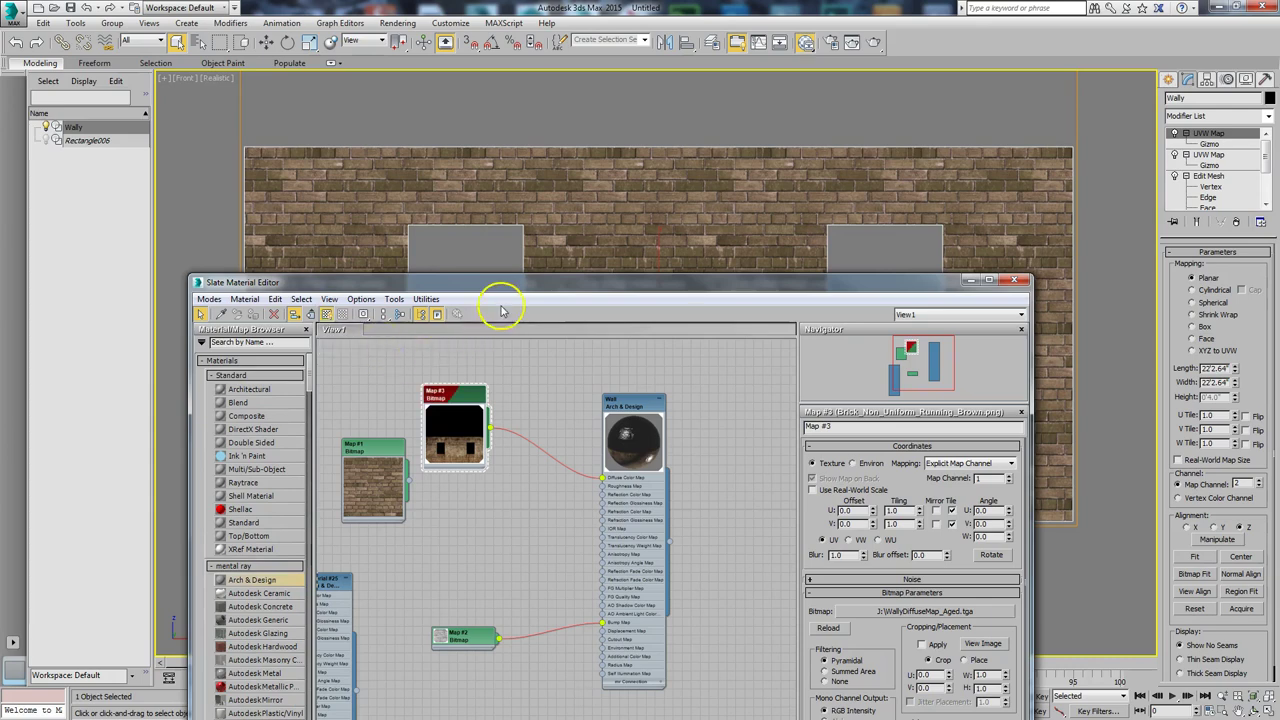
# - Assign the Wall Arch & Design material to the selected Wally object
pyautogui.moveTo(510, 292); pyautogui.dragTo(325, 251)
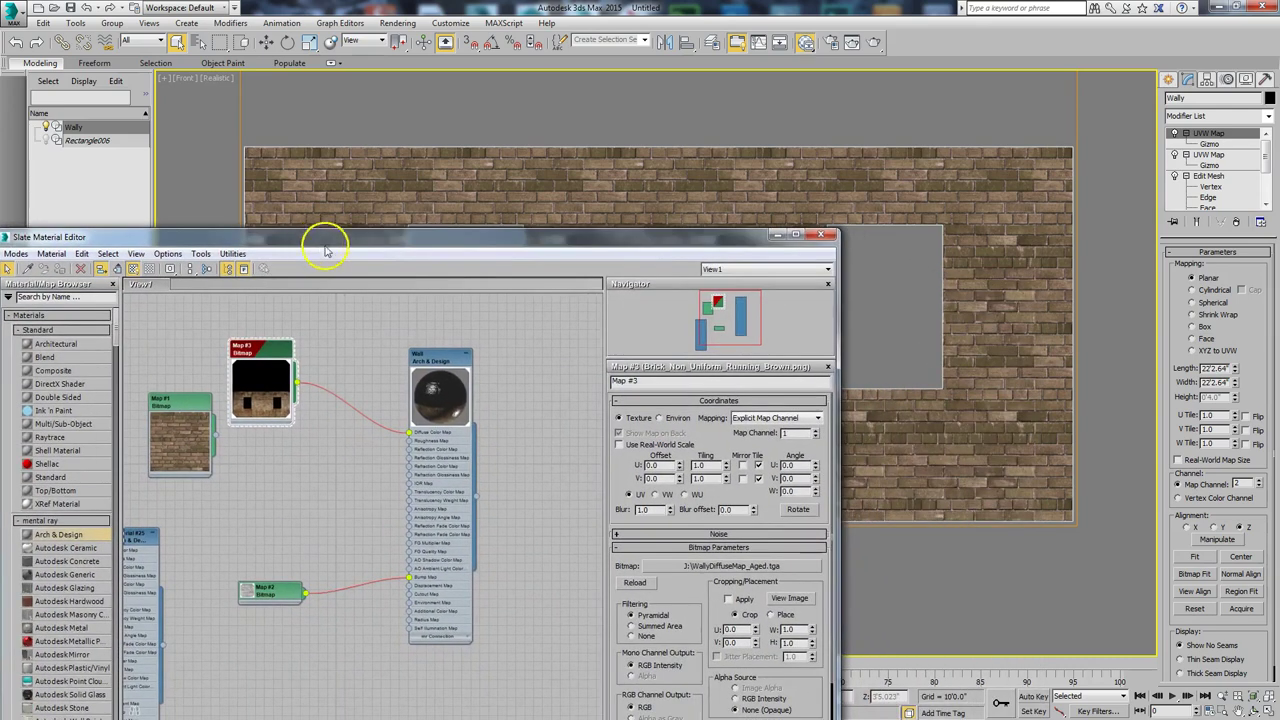
pyautogui.click(444, 358)
pyautogui.rightClick(444, 358)
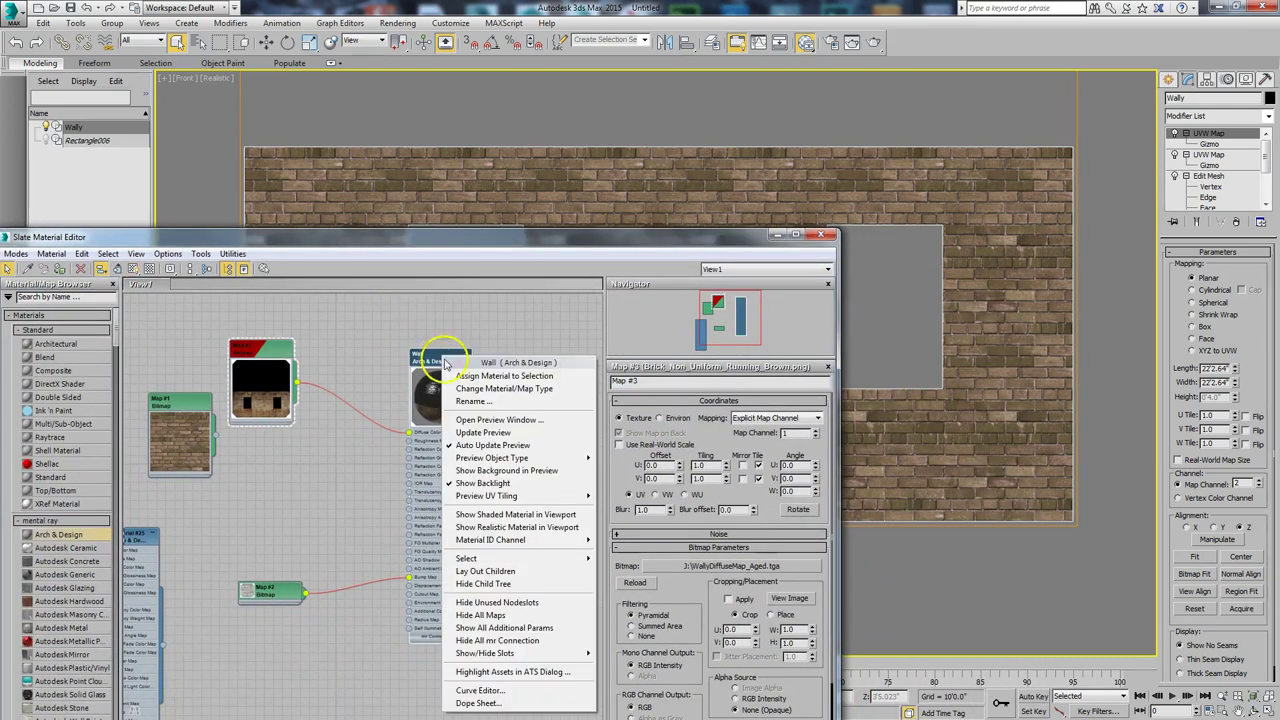
pyautogui.click(450, 372)
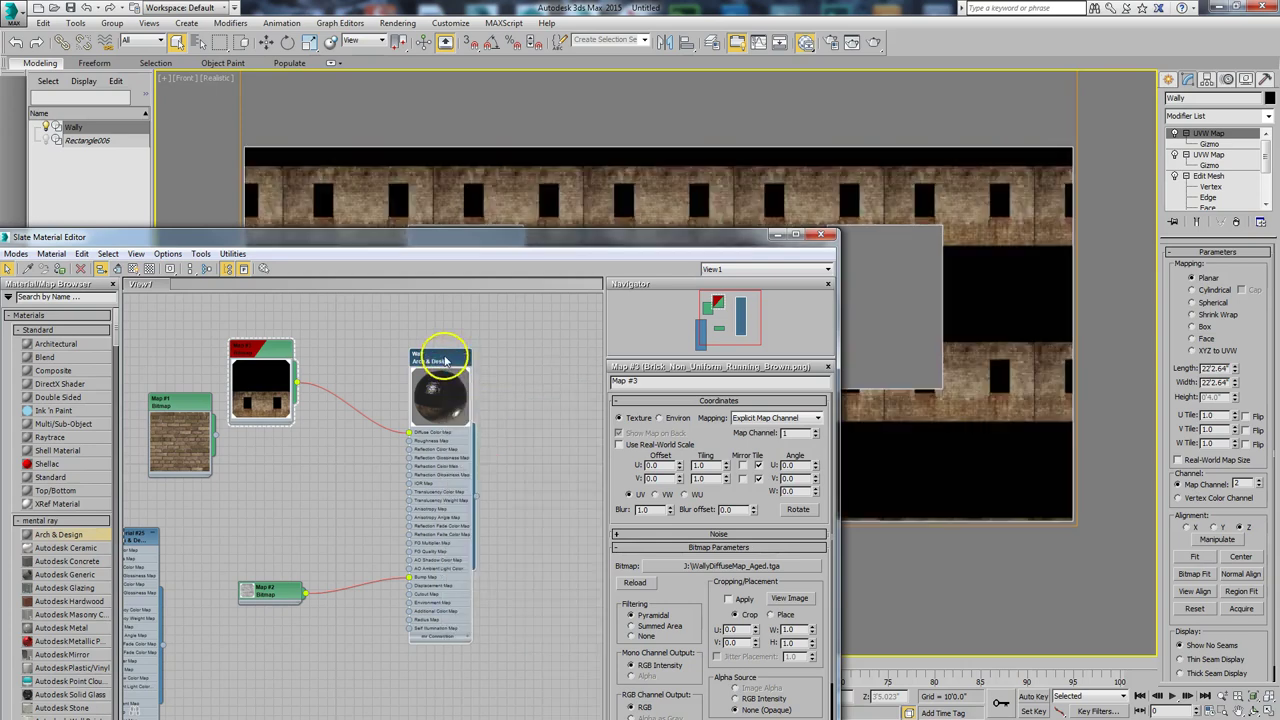
# - Set the Map #3 bitmap's map channel to 2 and minimize the Slate Material Editor
pyautogui.moveTo(486, 234); pyautogui.dragTo(650, 131)
pyautogui.click(440, 243)
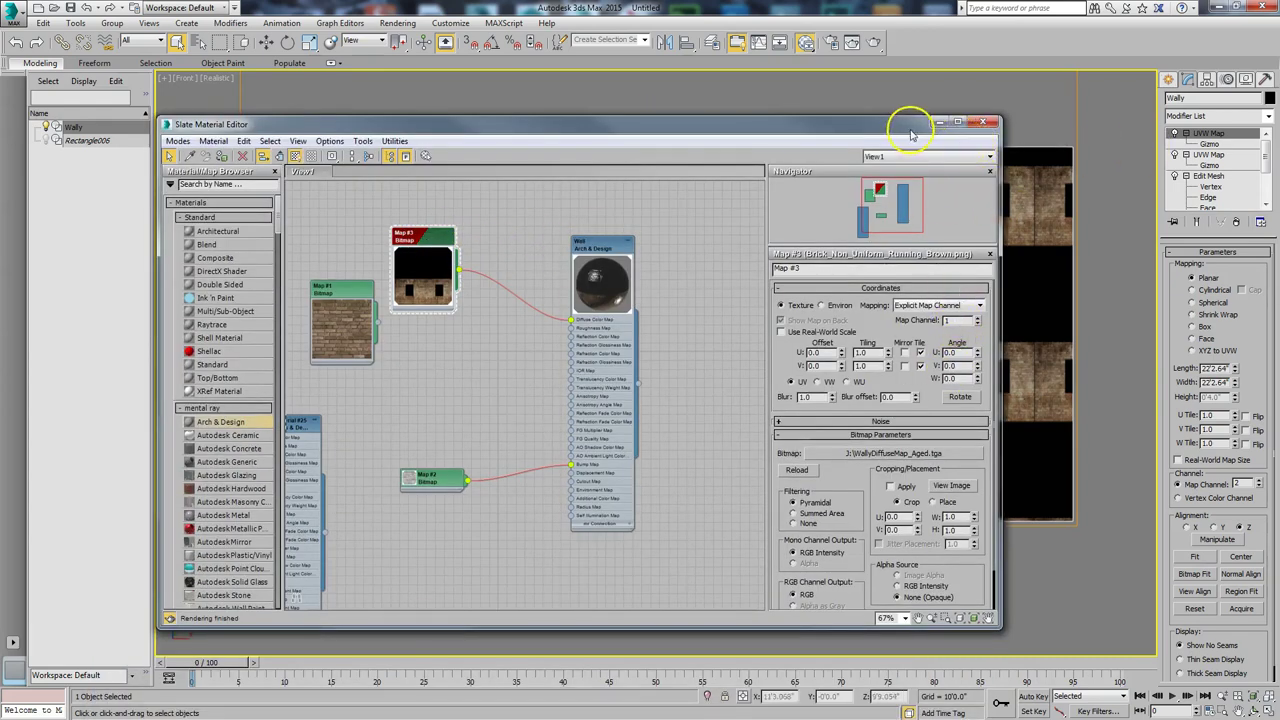
pyautogui.moveTo(910, 130); pyautogui.dragTo(906, 243)
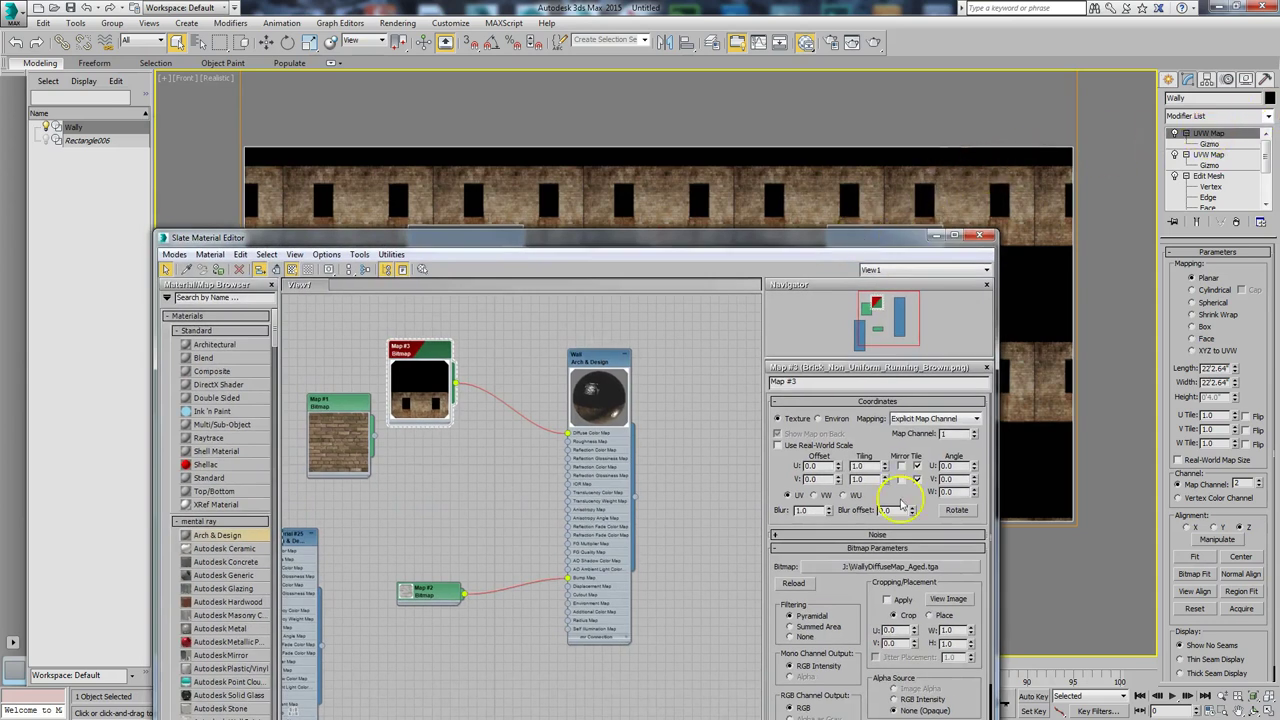
pyautogui.click(974, 431)
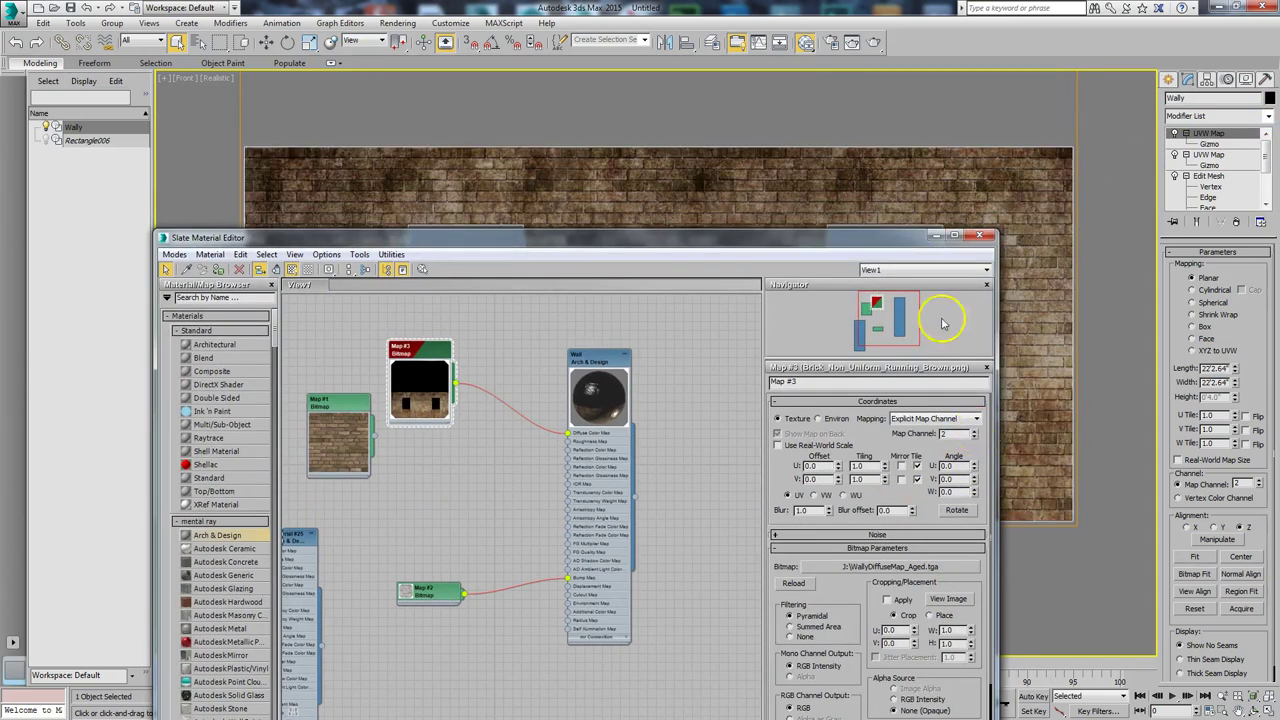
pyautogui.click(934, 236)
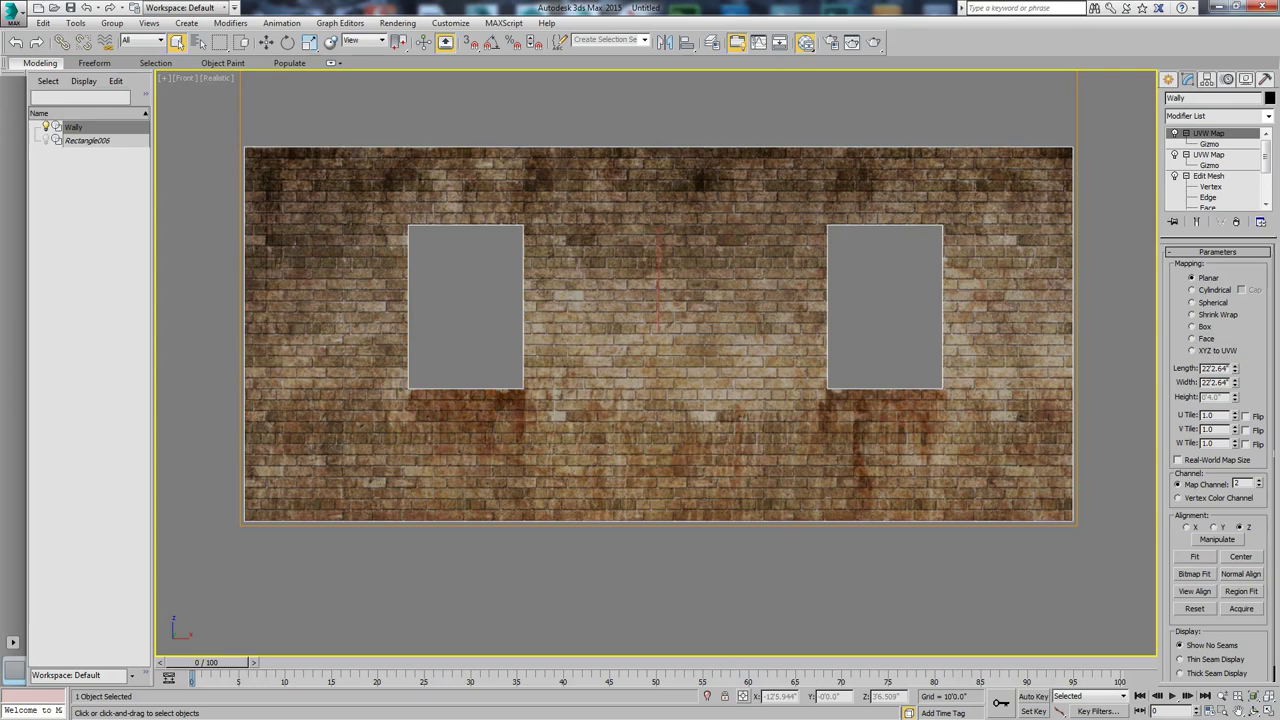
# - Reopen the Slate Material Editor, move the Map #1 node below Map #3, and move the editor window clear of the wall
pyautogui.press('m')
pyautogui.moveTo(266, 271); pyautogui.dragTo(787, 120)
pyautogui.moveTo(287, 296); pyautogui.dragTo(374, 366)
pyautogui.moveTo(541, 119); pyautogui.dragTo(0, 359)
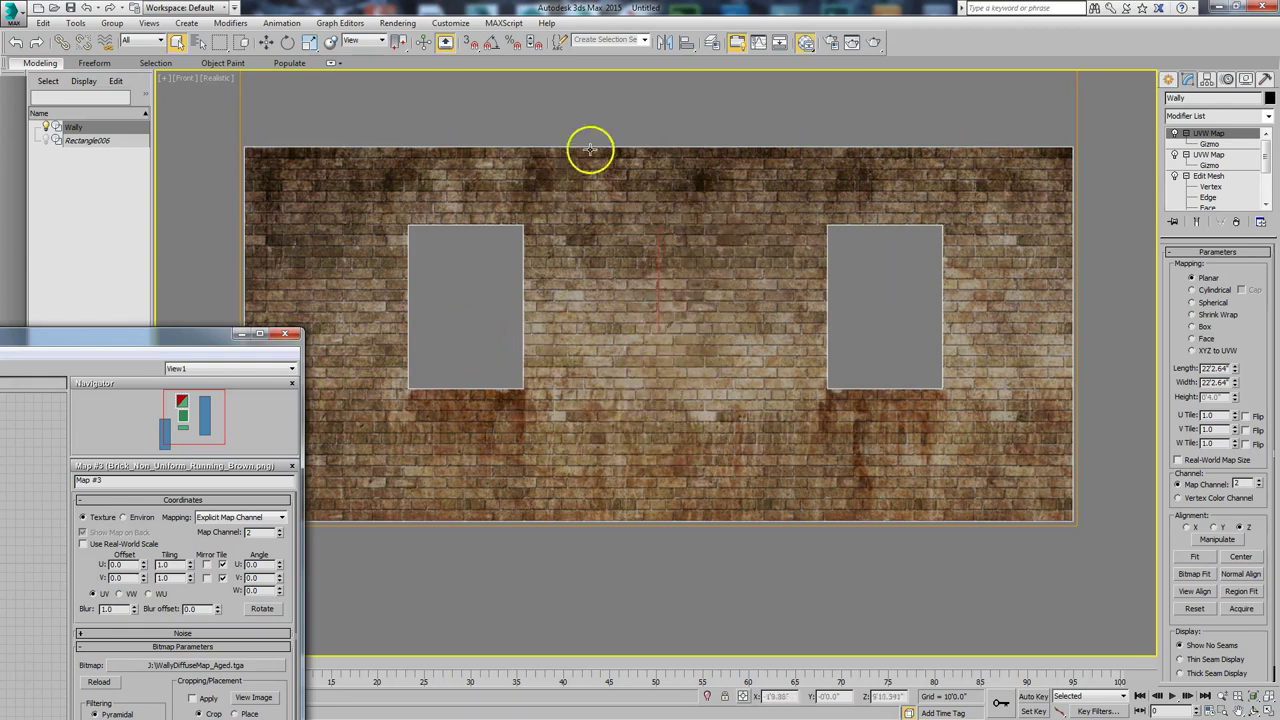
pyautogui.moveTo(175, 342); pyautogui.dragTo(345, 367)
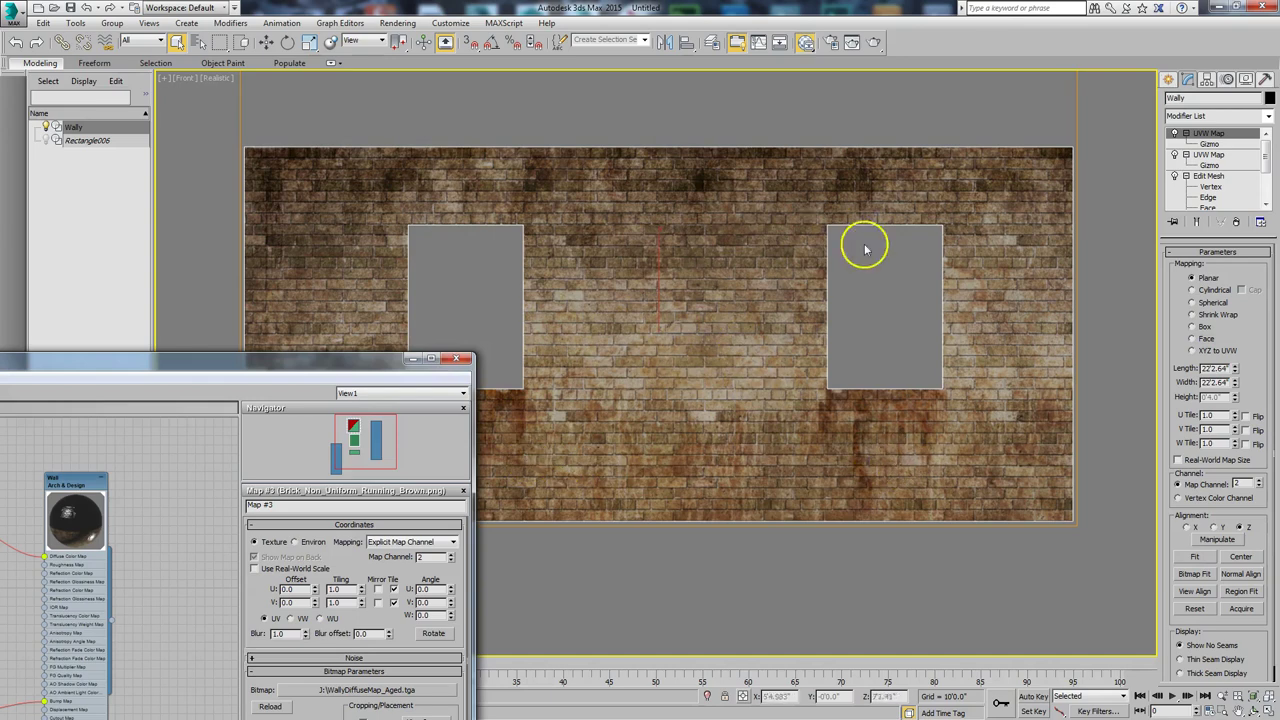
pyautogui.moveTo(427, 352); pyautogui.dragTo(171, 126)
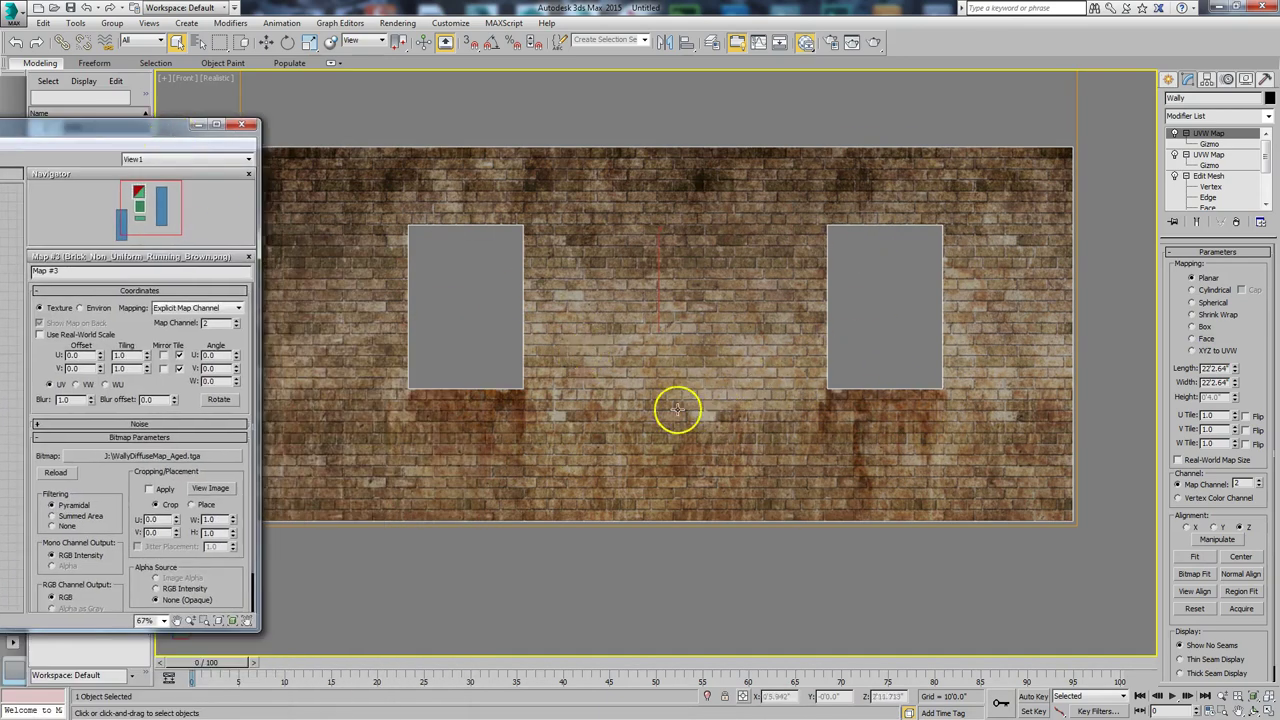
# - In the Top view, move the wall about 5 inches along the positive Y axis
pyautogui.scroll(10, 677, 410)
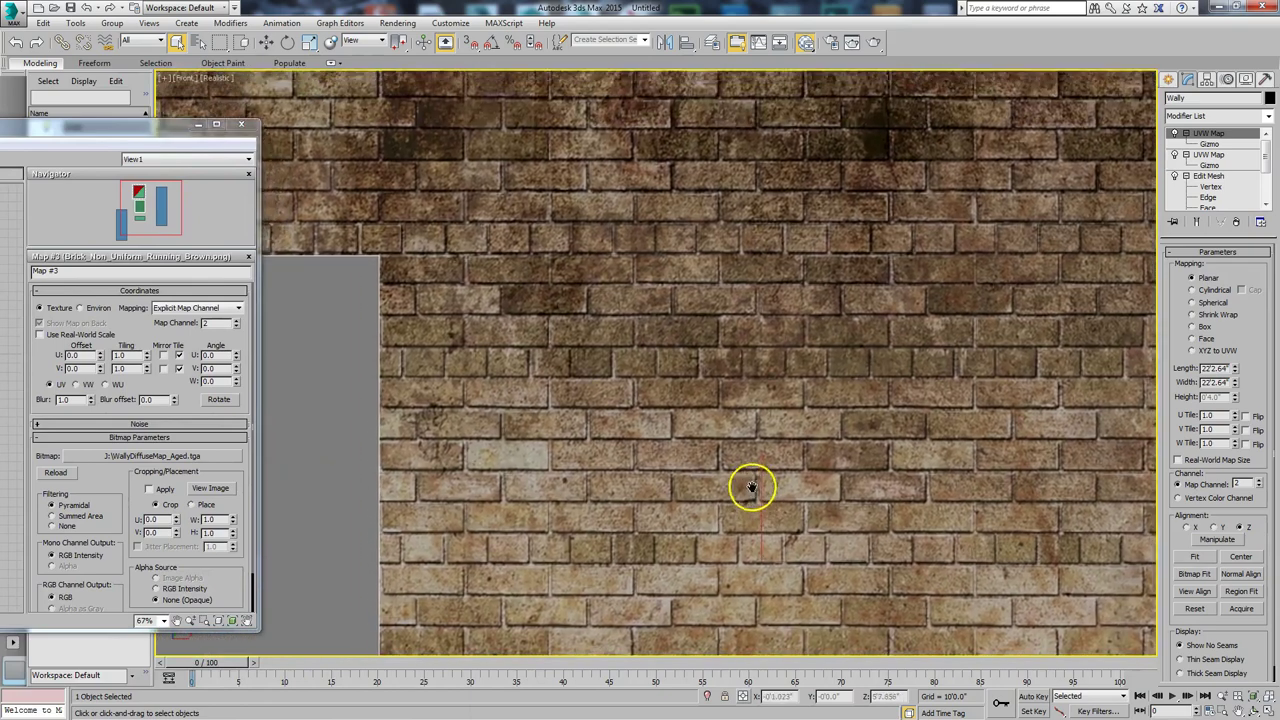
pyautogui.scroll(-5, 770, 488)
pyautogui.scroll(-4, 800, 410)
pyautogui.scroll(3, 770, 375)
pyautogui.moveTo(752, 355); pyautogui.dragTo(1075, 225, button='middle')
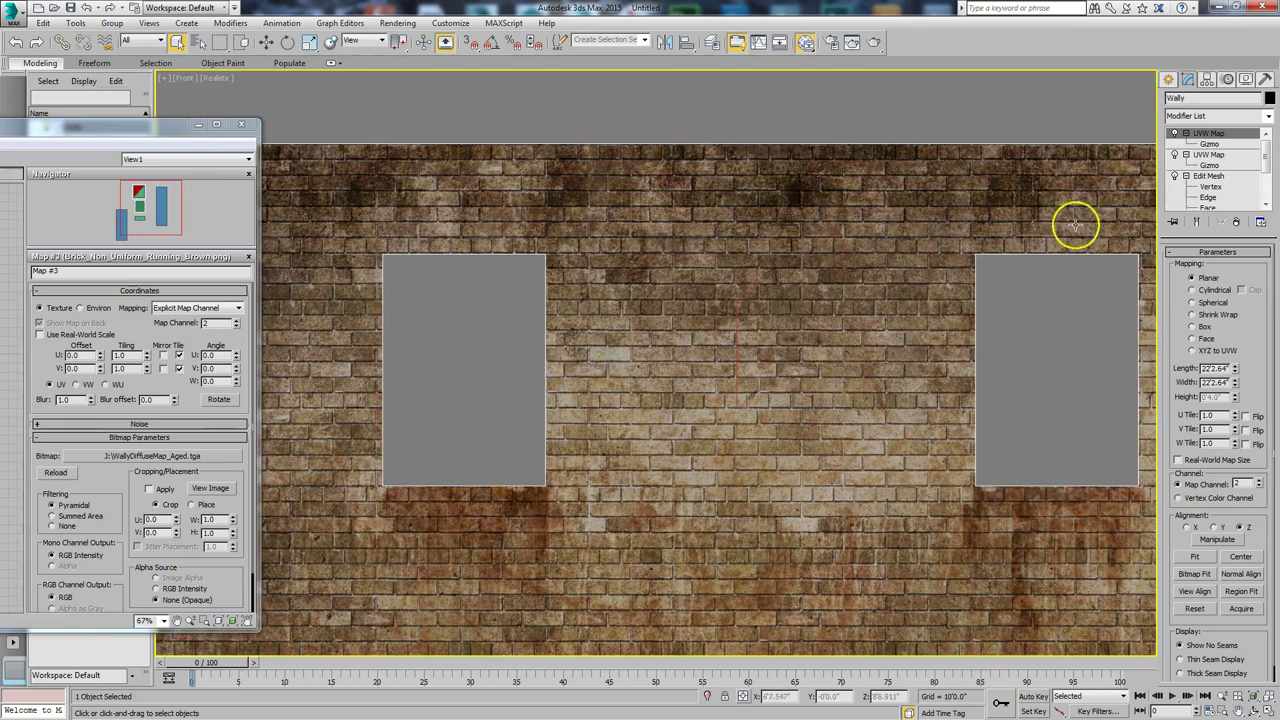
pyautogui.press('v')
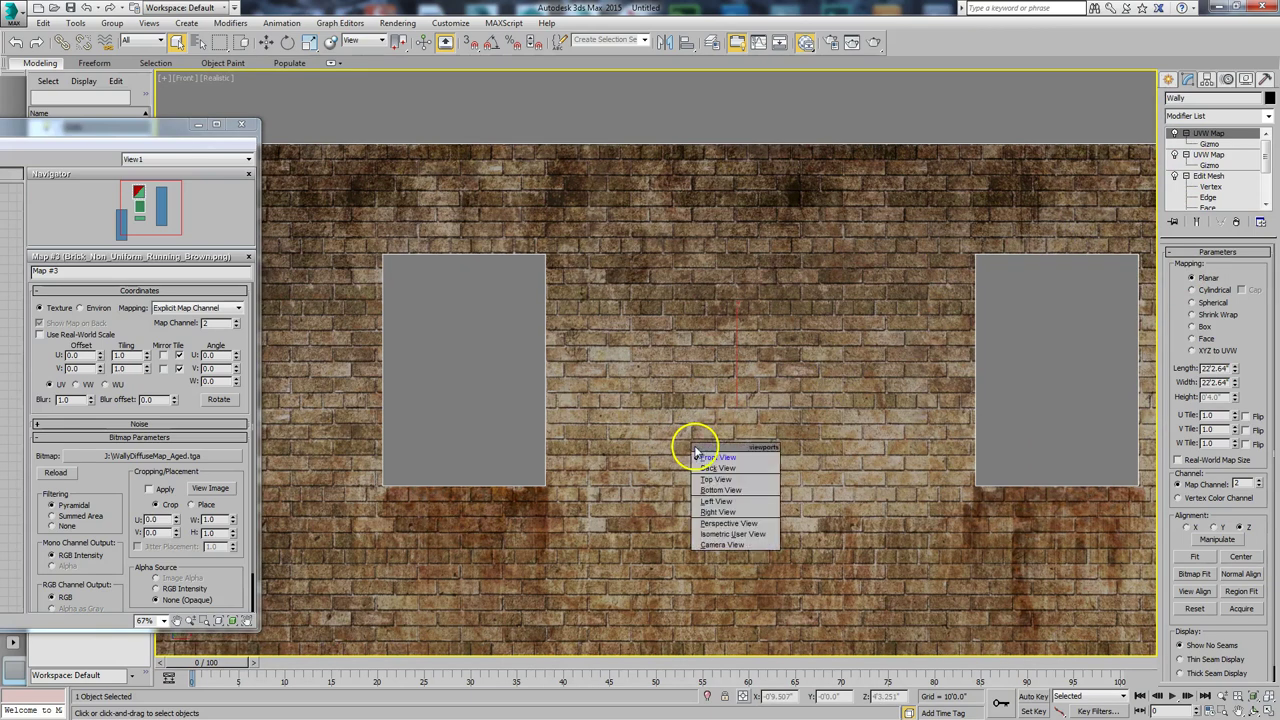
pyautogui.press('t')
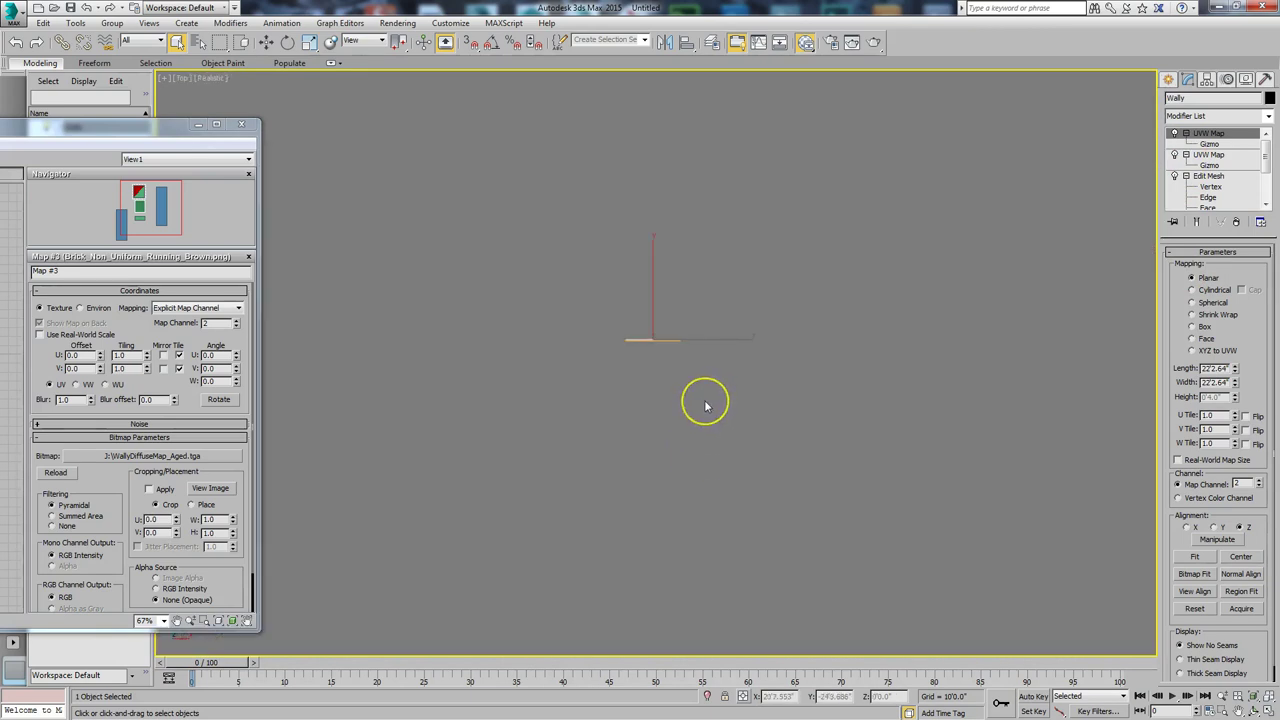
pyautogui.press('f')
pyautogui.press('v')
pyautogui.press('t')
pyautogui.scroll(4, 672, 390)
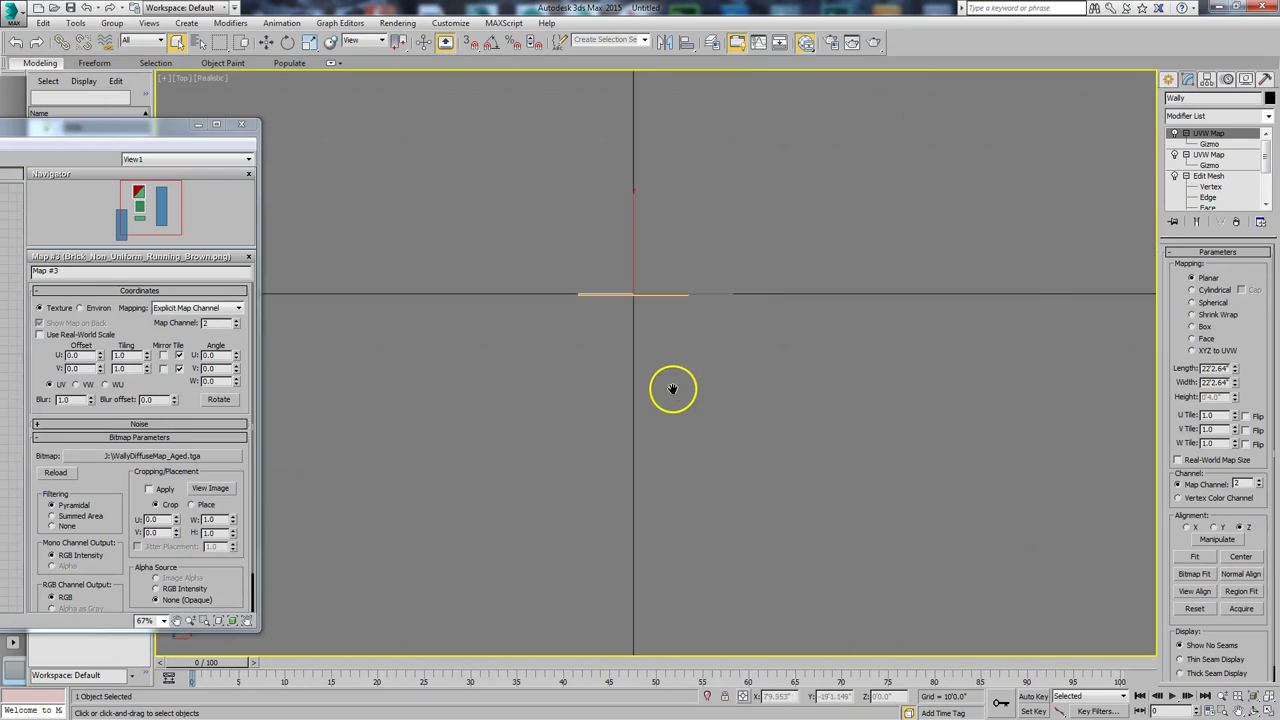
pyautogui.moveTo(706, 397)
pyautogui.mouseDown(button='middle')
pyautogui.moveTo(655, 385)
pyautogui.moveTo(708, 400)
pyautogui.mouseUp(button='middle')
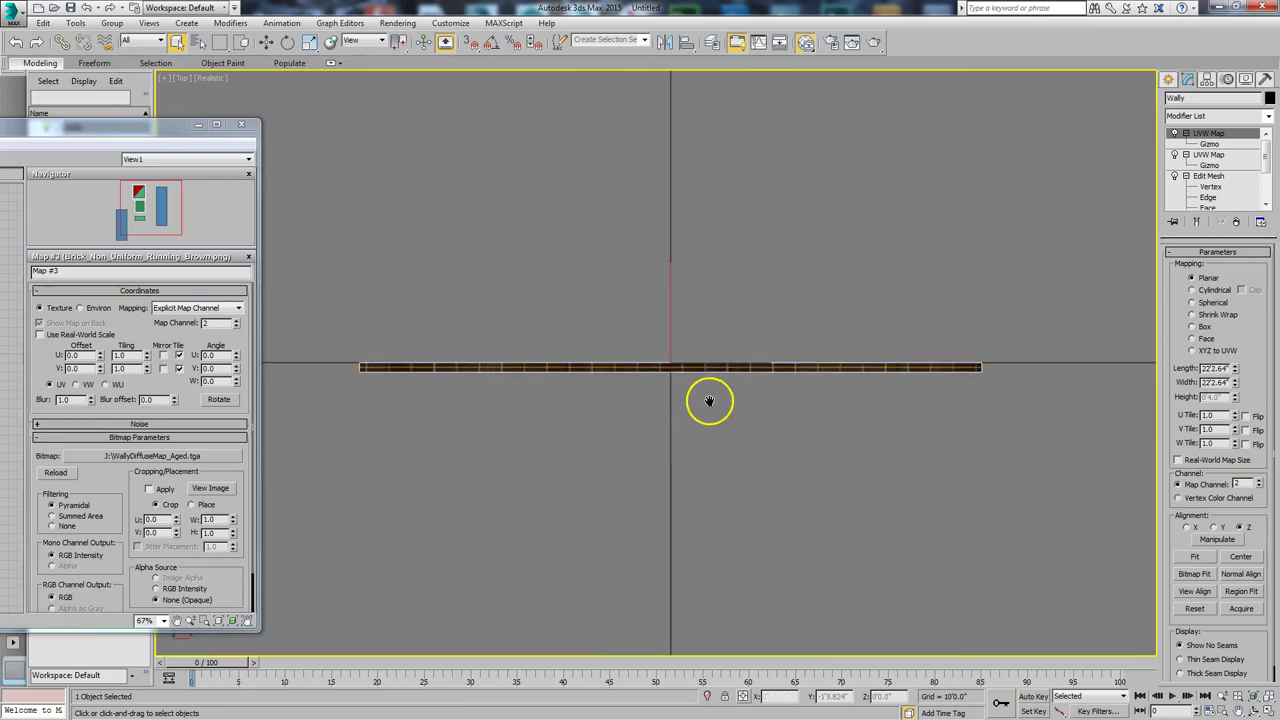
pyautogui.rightClick(713, 372)
pyautogui.click(723, 403)
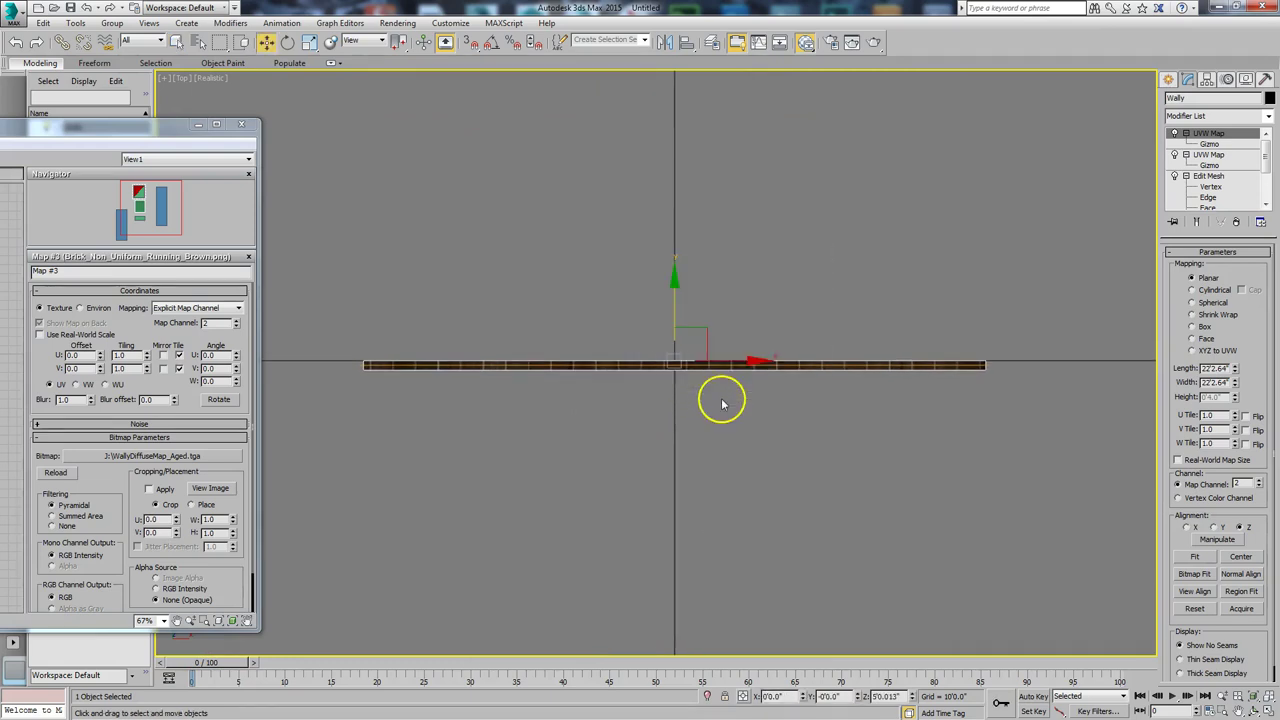
pyautogui.moveTo(674, 331); pyautogui.dragTo(674, 318)
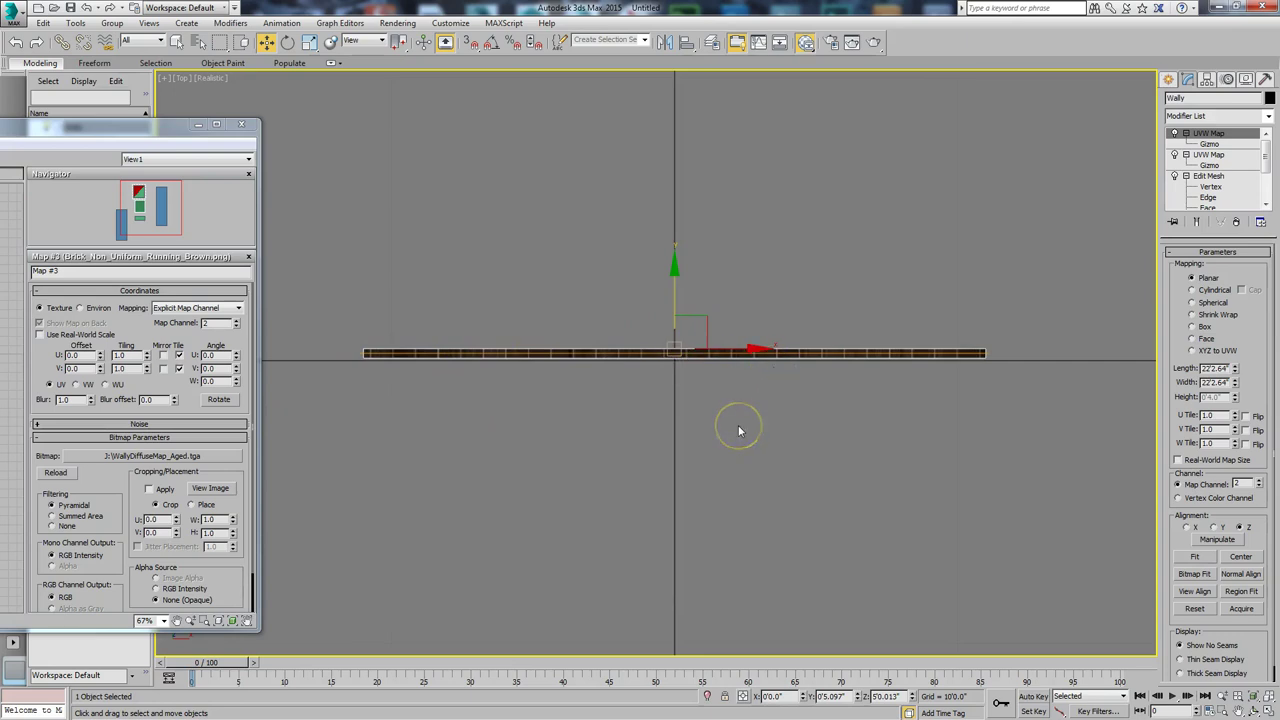
# - In the Front view, draw rectangle splines around two bricks between the windows, each about 3 by 9 inches
pyautogui.press('f')
pyautogui.scroll(3, 680, 383)
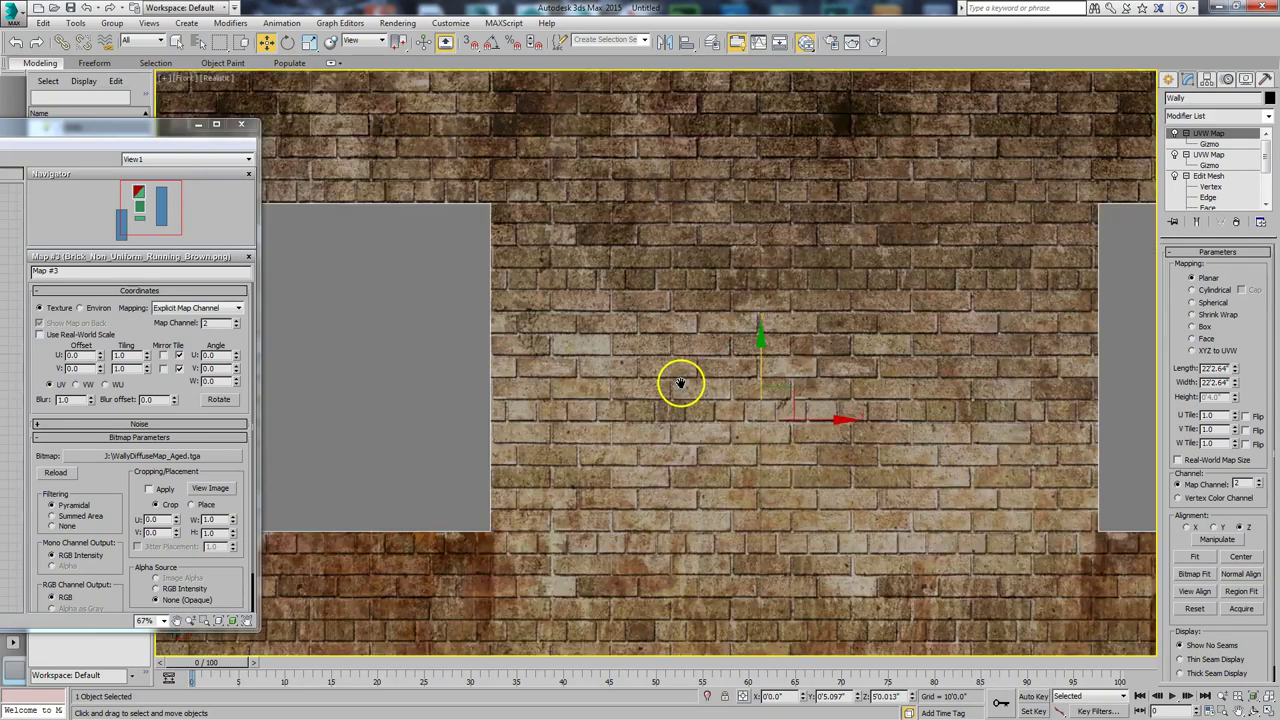
pyautogui.moveTo(680, 383); pyautogui.dragTo(717, 449, button='middle')
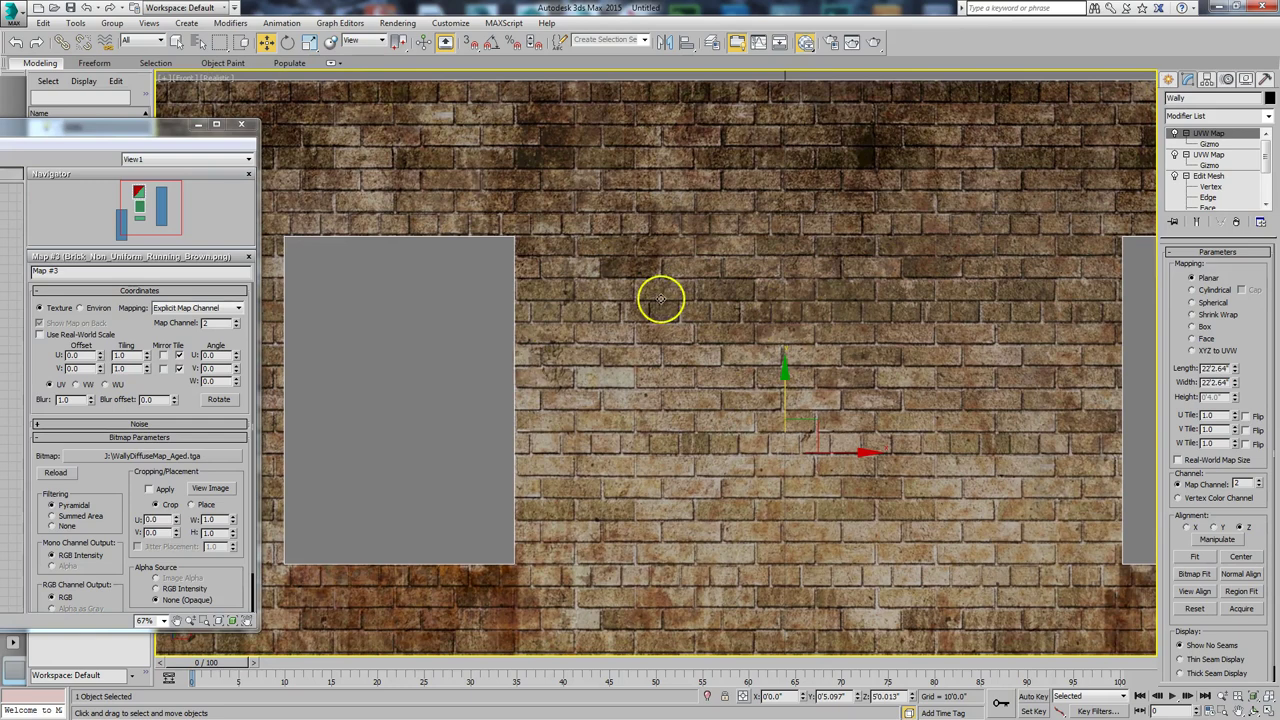
pyautogui.scroll(-2, 829, 331)
pyautogui.moveTo(829, 331); pyautogui.dragTo(741, 313, button='middle')
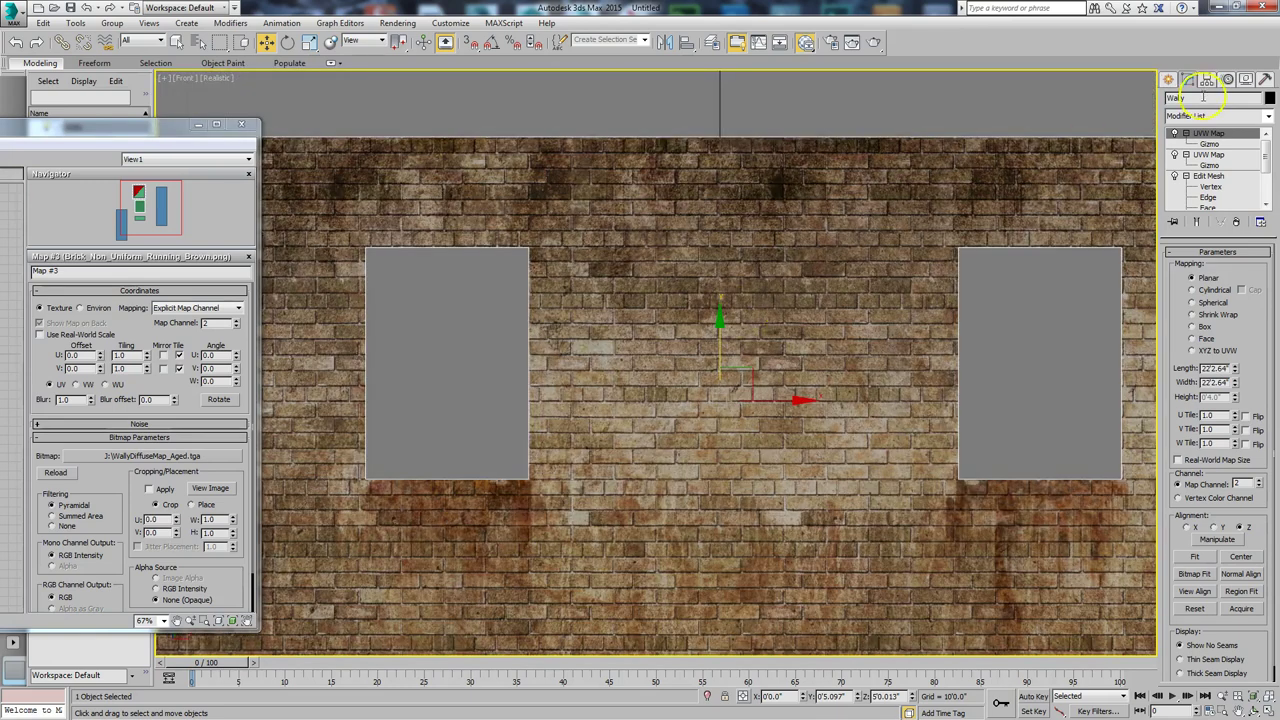
pyautogui.click(1168, 80)
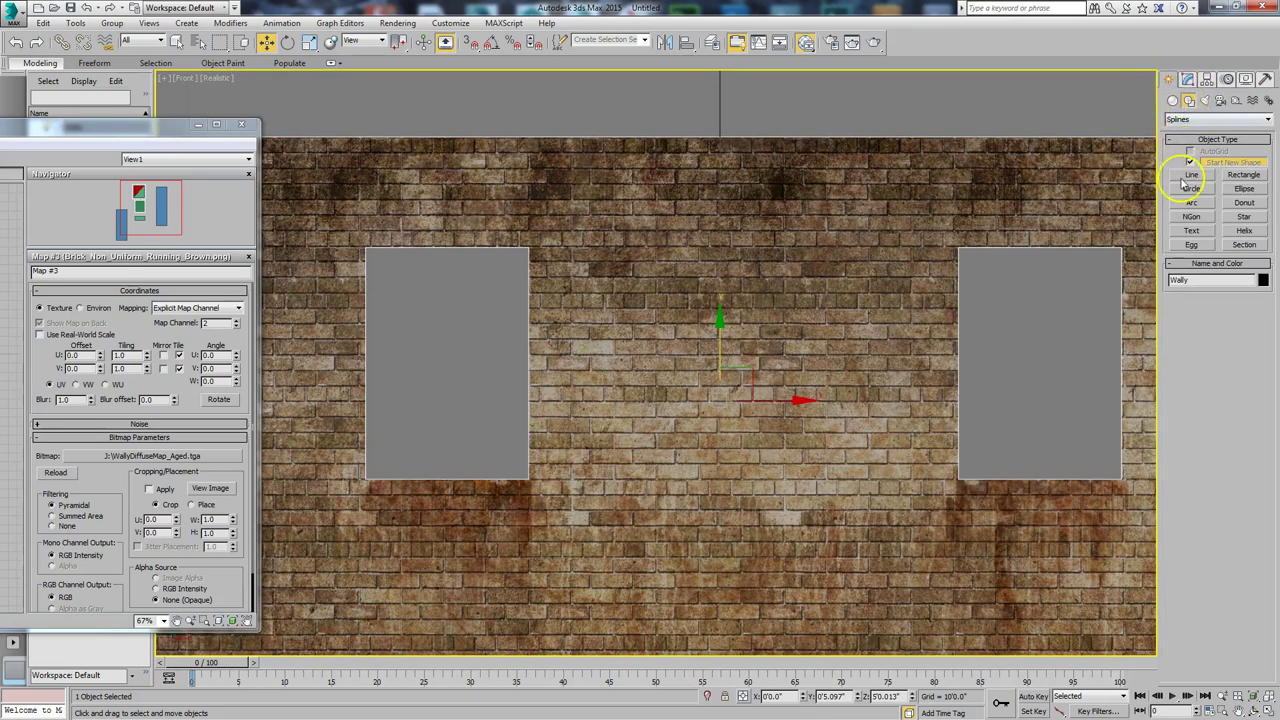
pyautogui.click(1191, 175)
pyautogui.scroll(4, 720, 314)
pyautogui.moveTo(666, 429); pyautogui.dragTo(720, 420, button='middle')
pyautogui.scroll(3, 634, 343)
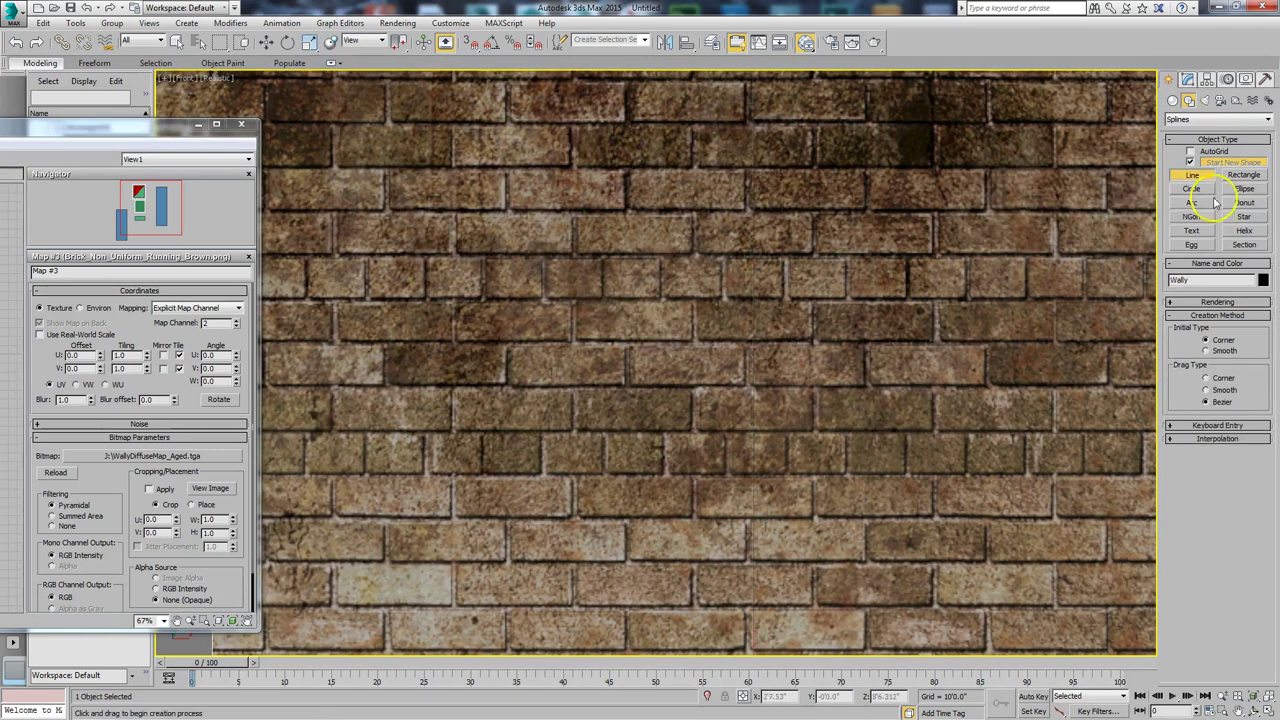
pyautogui.click(1240, 178)
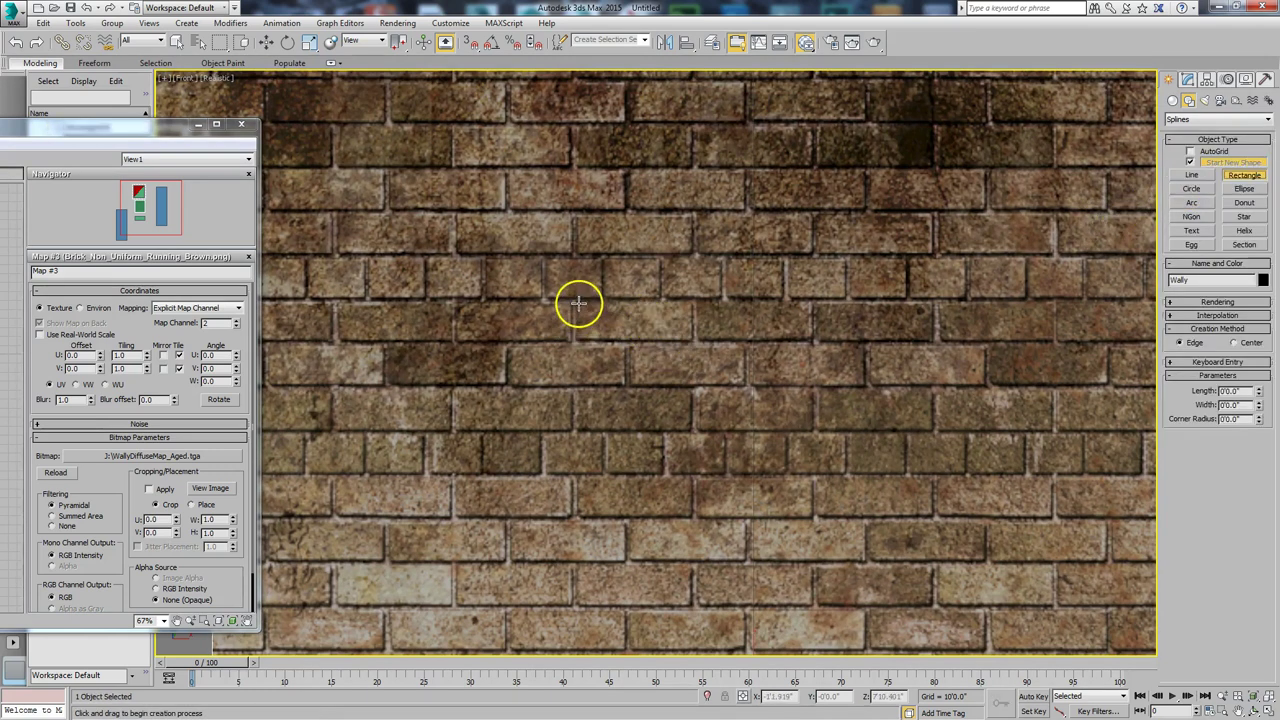
pyautogui.moveTo(578, 300); pyautogui.dragTo(745, 383)
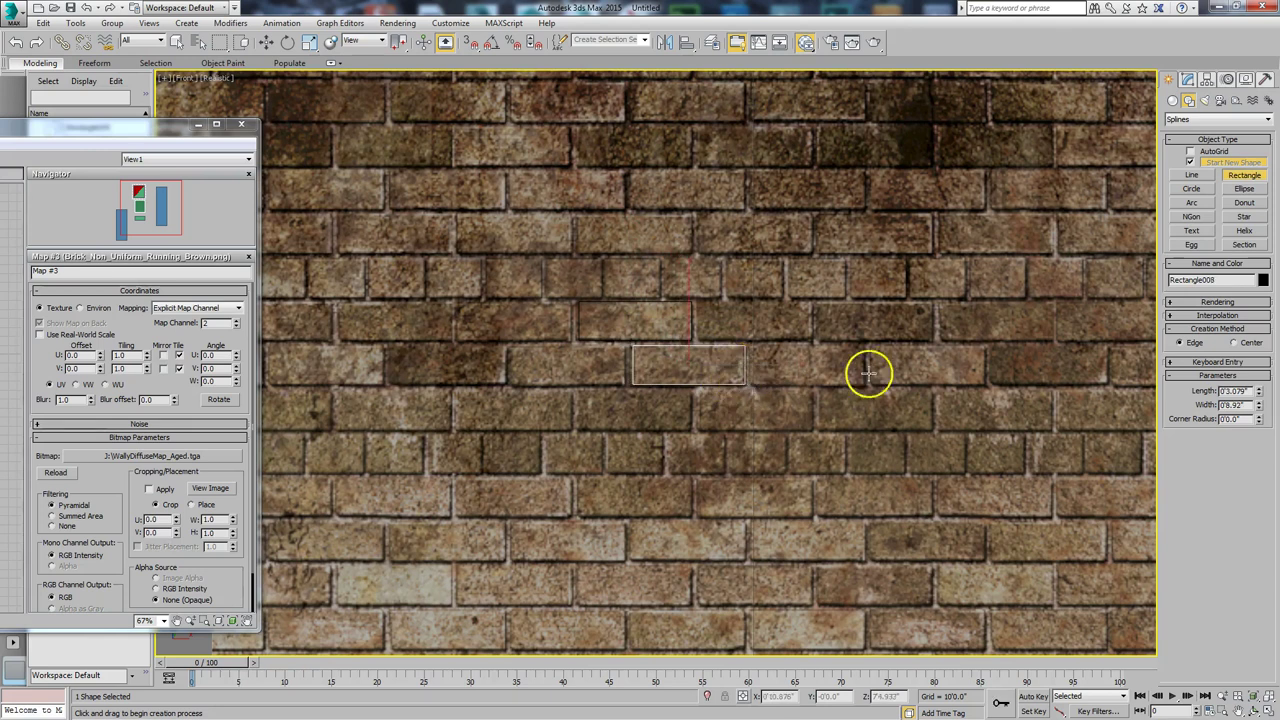
# - Trace five more bricks between the windows with rectangle splines, four around full bricks and one around a half brick, and end drawing
pyautogui.moveTo(872, 347); pyautogui.dragTo(980, 385)
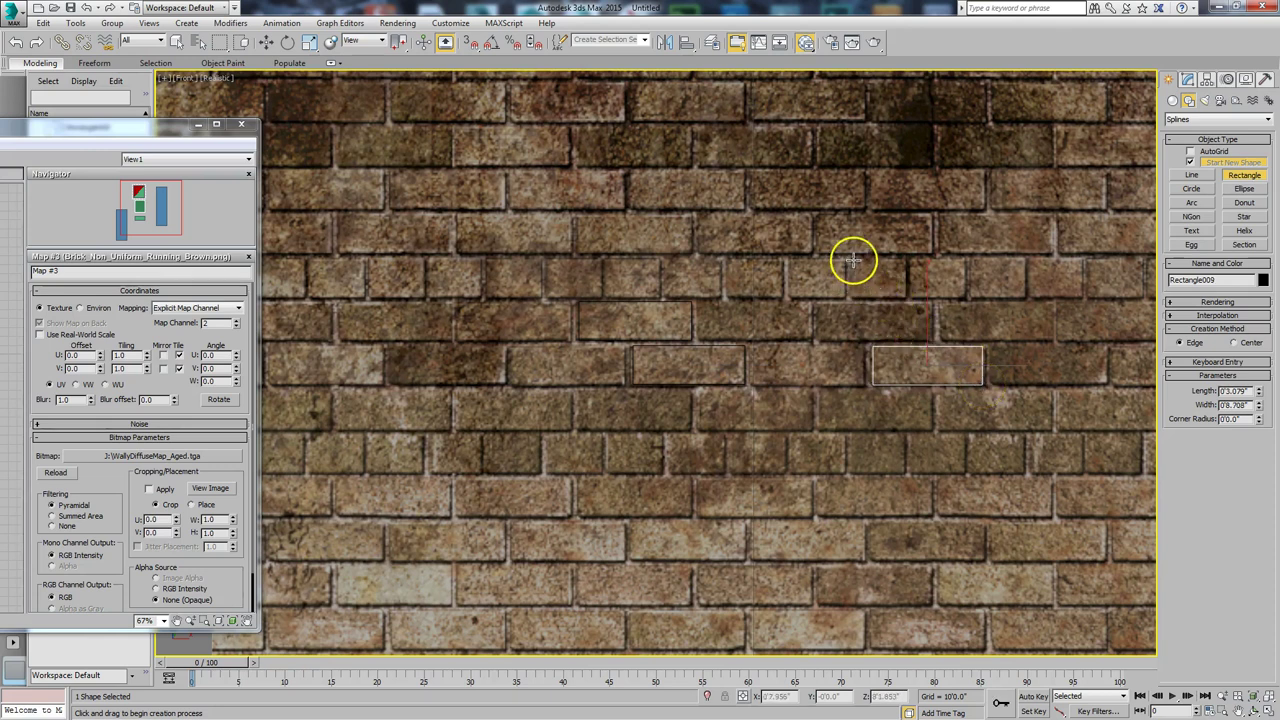
pyautogui.moveTo(853, 261); pyautogui.dragTo(904, 297)
pyautogui.moveTo(943, 214); pyautogui.dragTo(1051, 252)
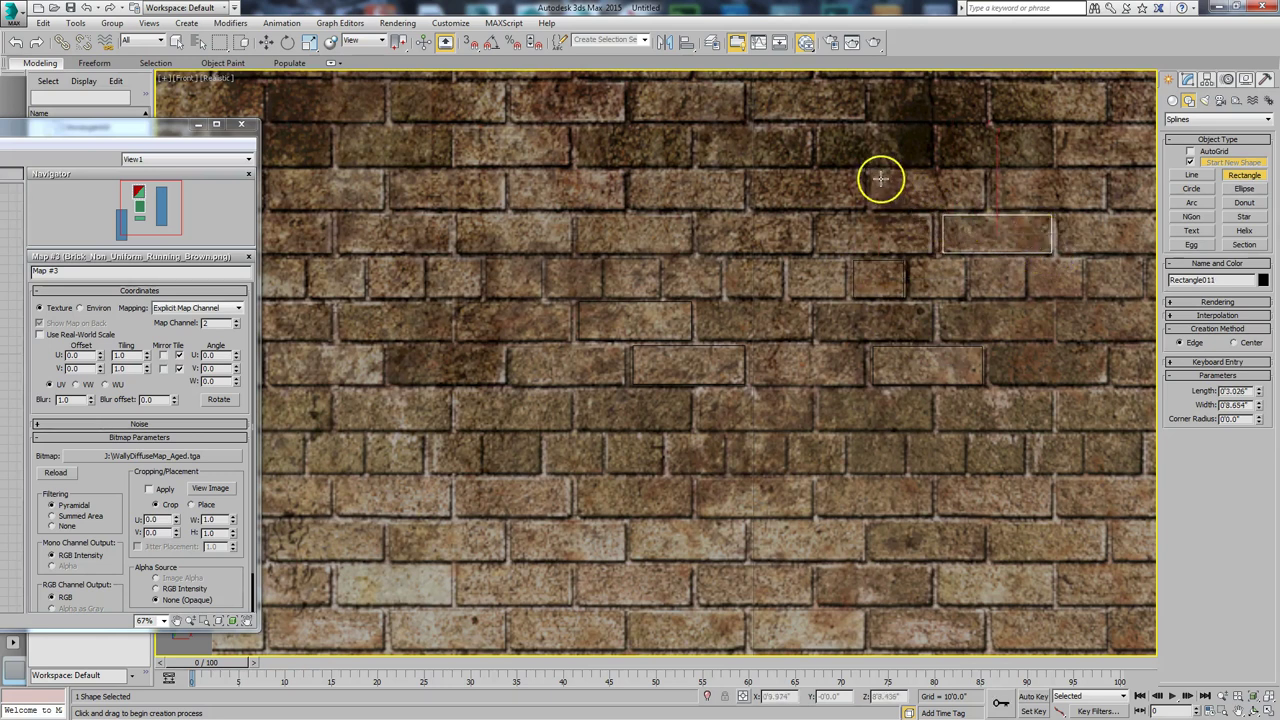
pyautogui.moveTo(872, 167); pyautogui.dragTo(985, 210)
pyautogui.moveTo(986, 251); pyautogui.dragTo(749, 277, button='middle')
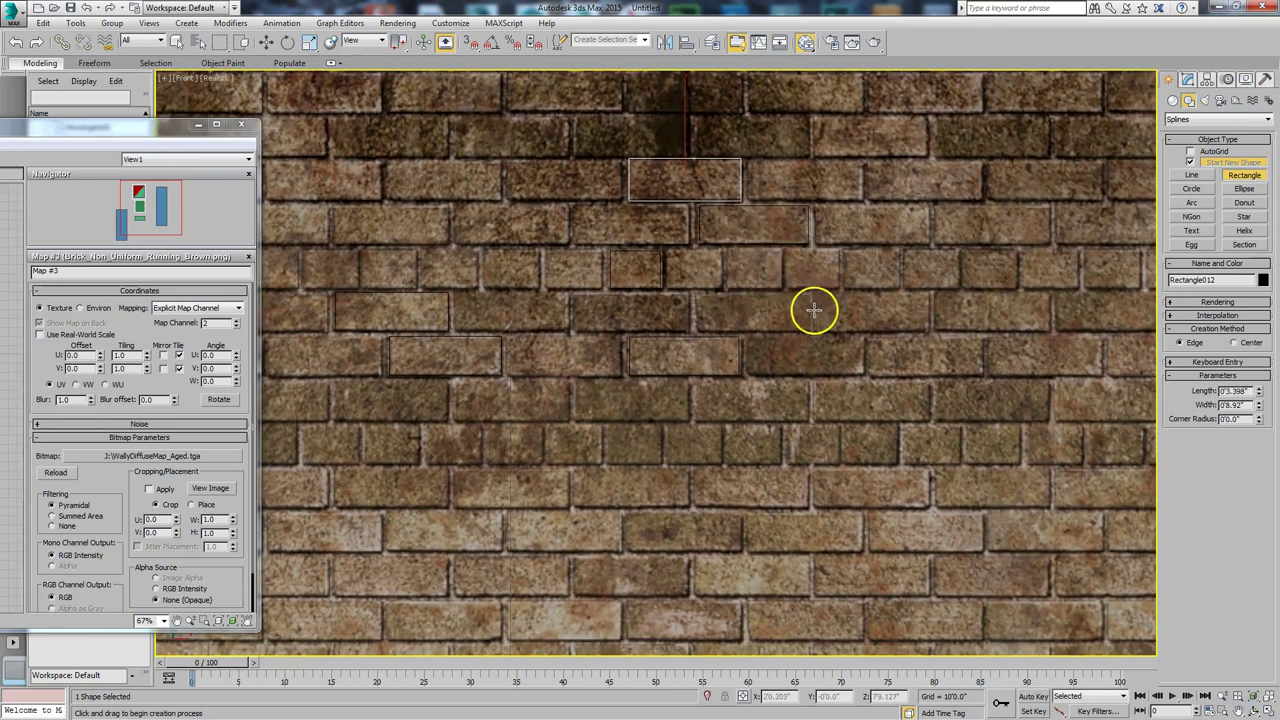
pyautogui.moveTo(814, 293); pyautogui.dragTo(927, 330)
pyautogui.press('w')
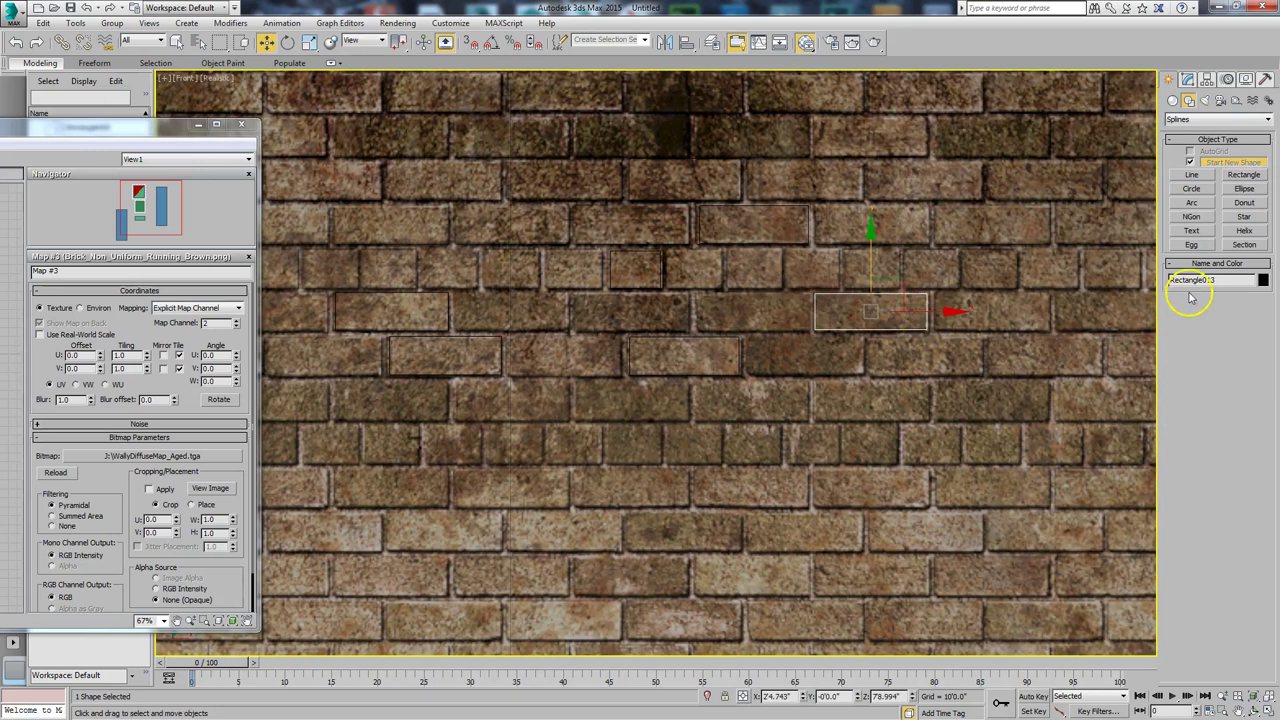
# - Set the object color of the selected brick rectangle to light blue
pyautogui.click(1261, 280)
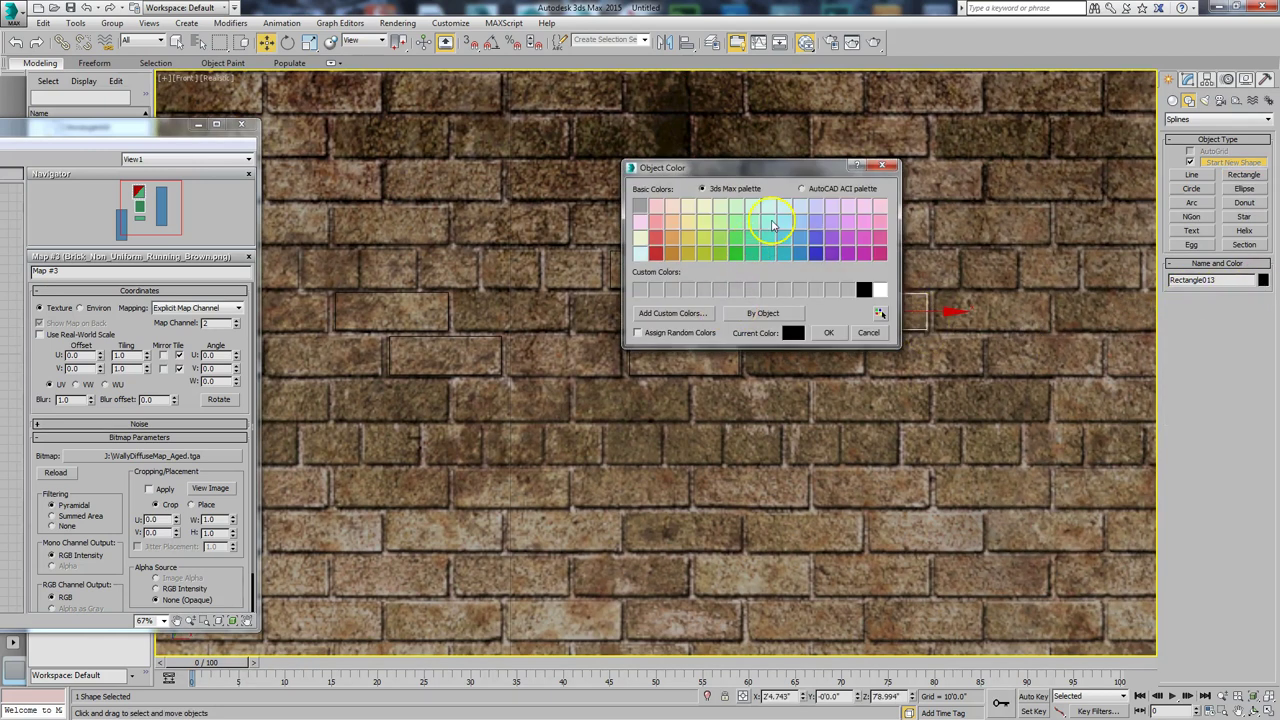
pyautogui.click(799, 222)
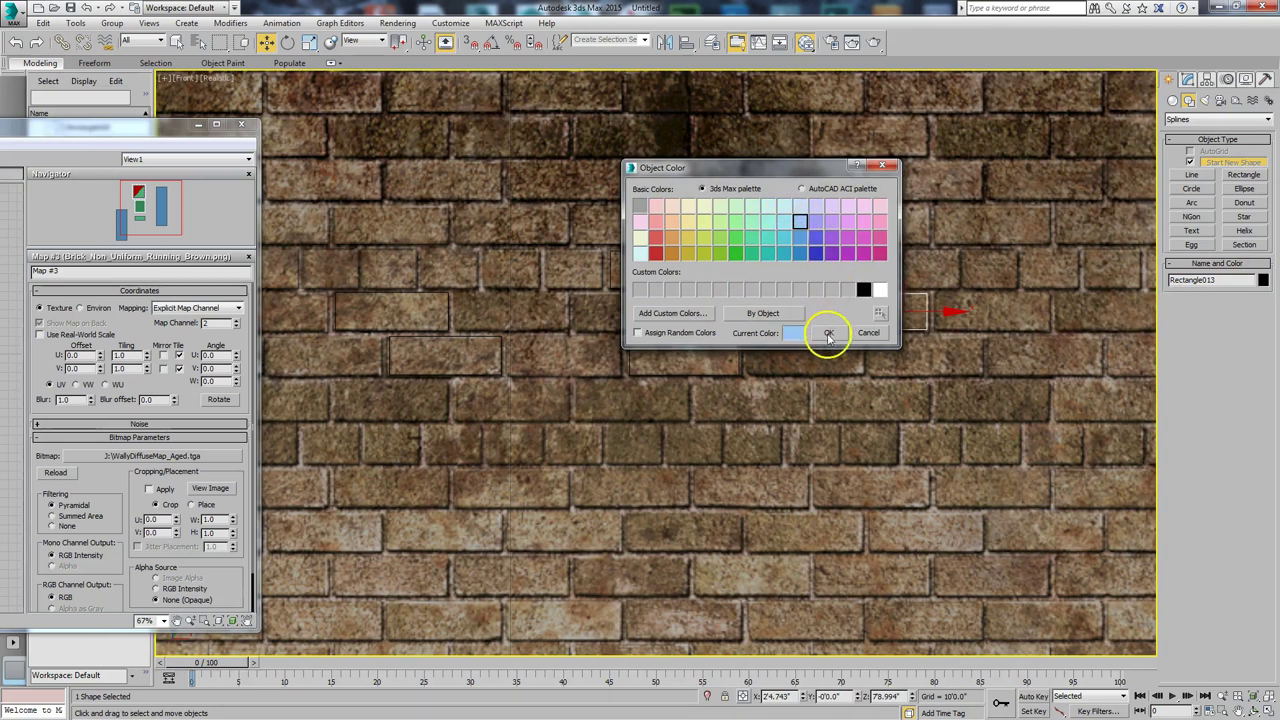
pyautogui.click(828, 334)
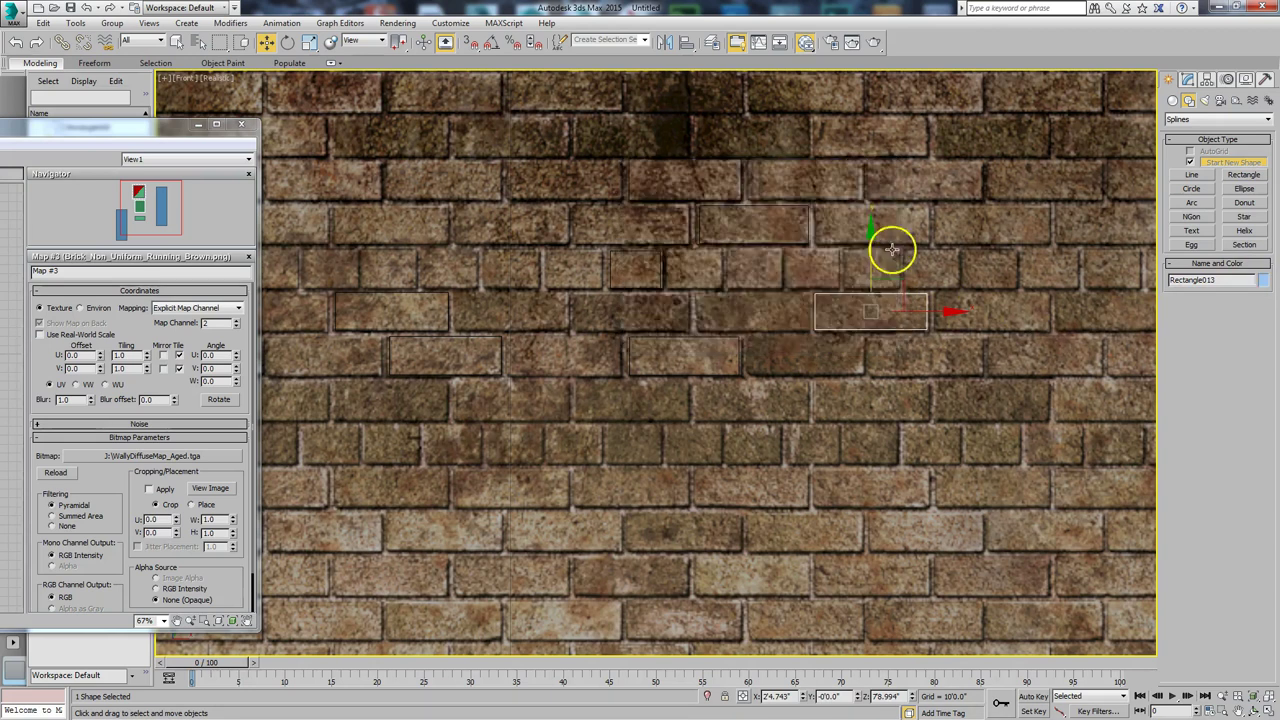
# - Trace two more full bricks between the windows with rectangle splines, each about 3.1 by 9 inches, and end drawing
pyautogui.click(1242, 177)
pyautogui.moveTo(866, 162); pyautogui.dragTo(978, 202)
pyautogui.moveTo(978, 202); pyautogui.dragTo(586, 265, button='middle')
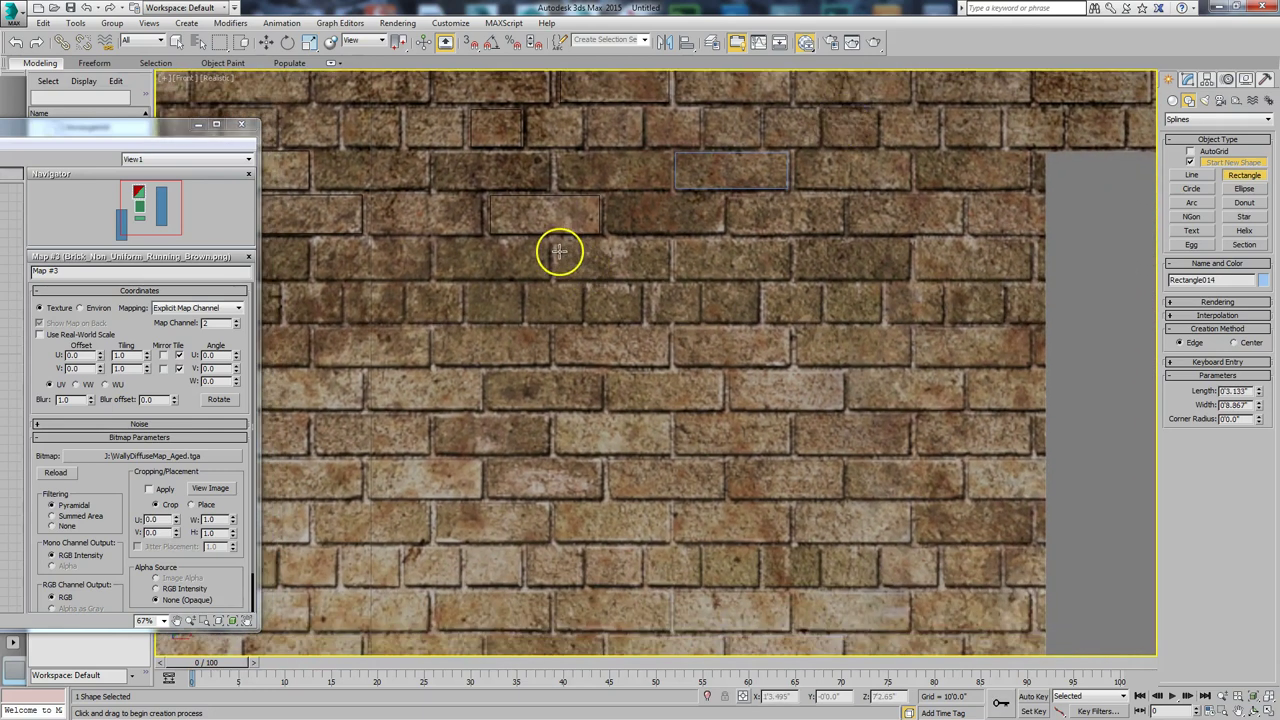
pyautogui.moveTo(552, 238); pyautogui.dragTo(666, 278)
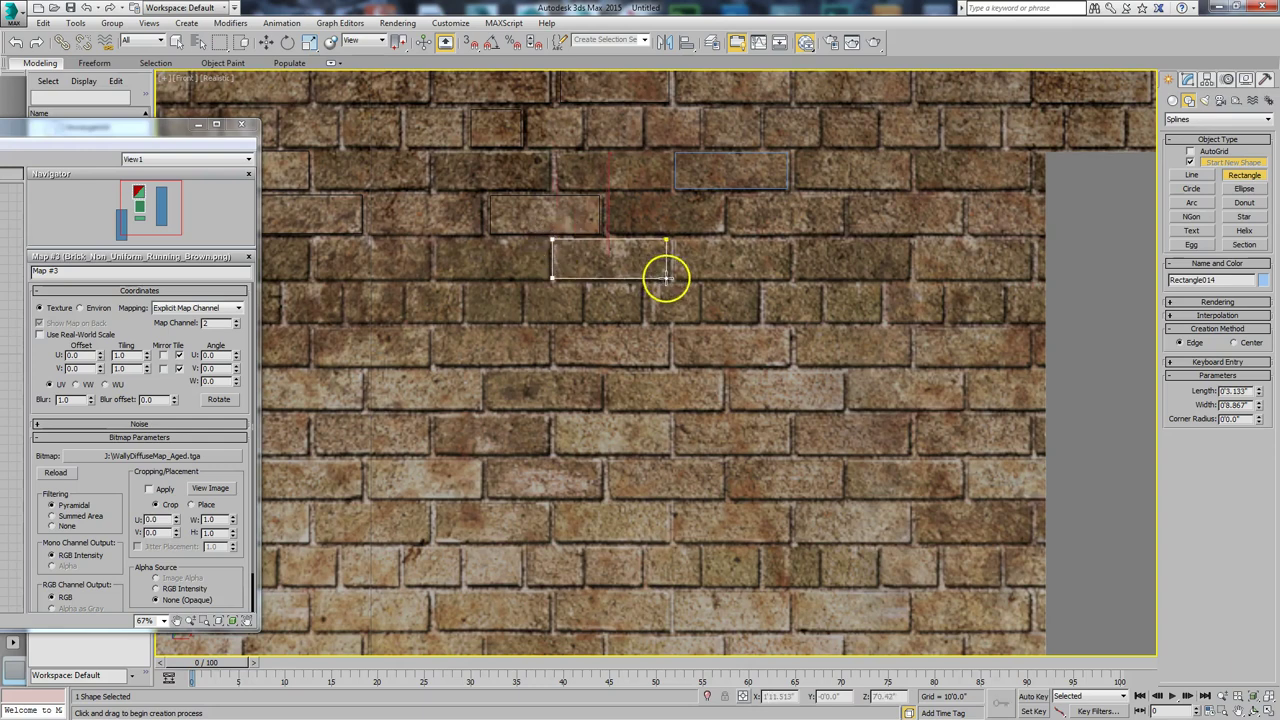
pyautogui.scroll(-3, 629, 326)
pyautogui.moveTo(629, 326); pyautogui.dragTo(698, 362, button='middle')
pyautogui.scroll(-2, 698, 362)
pyautogui.scroll(2, 677, 354)
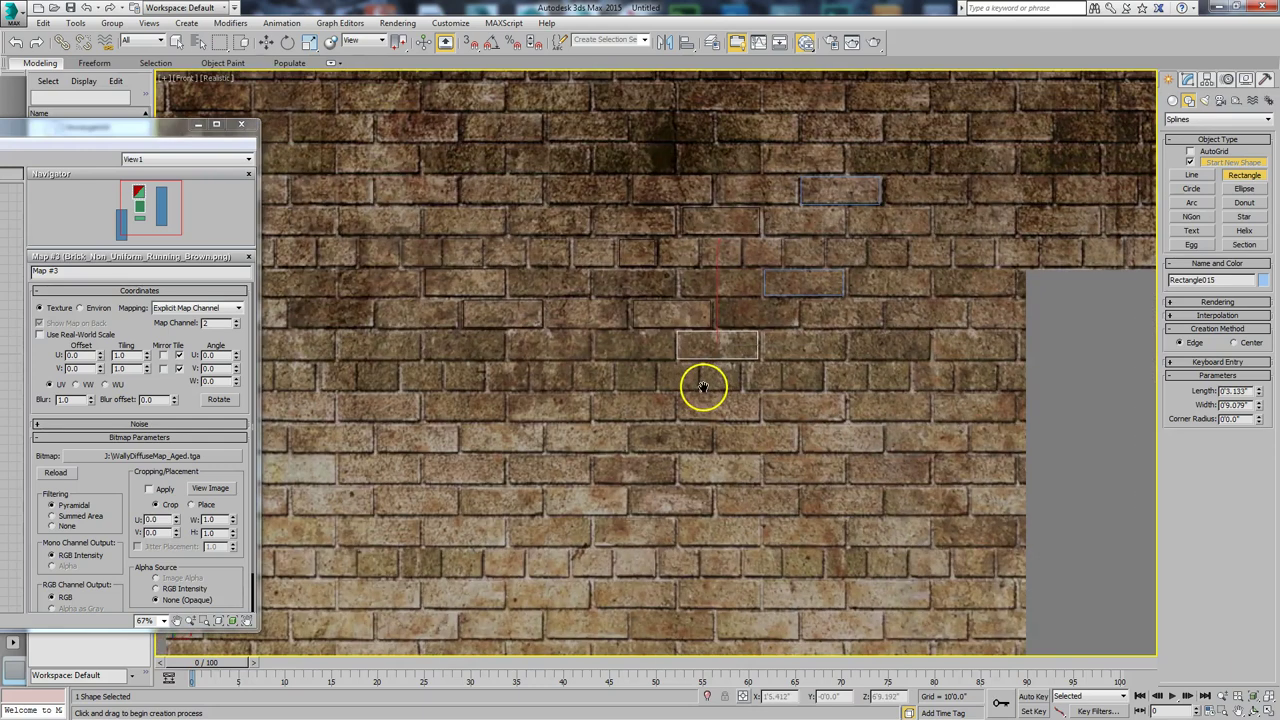
pyautogui.press('w')
# - Limit selection to Shapes, select all nine brick rectangles on the wall, set their object color to light violet-blue, and deselect them
pyautogui.scroll(-2, 424, 131)
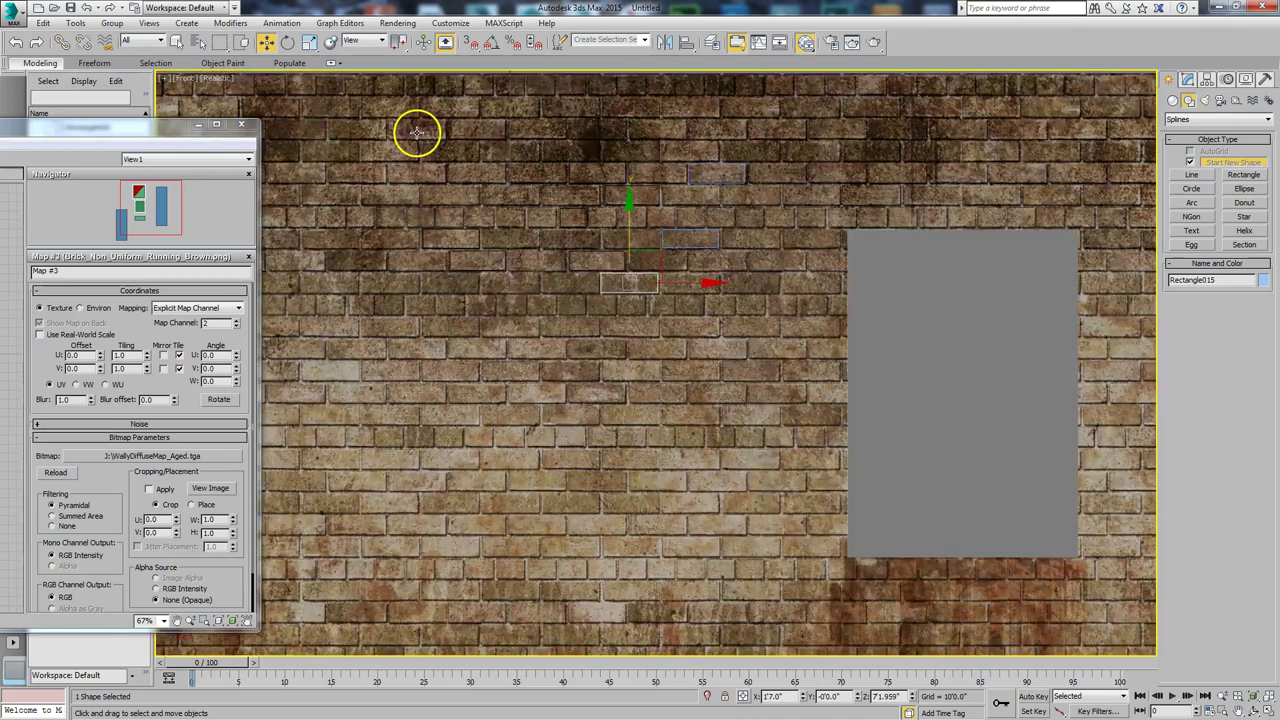
pyautogui.click(158, 41)
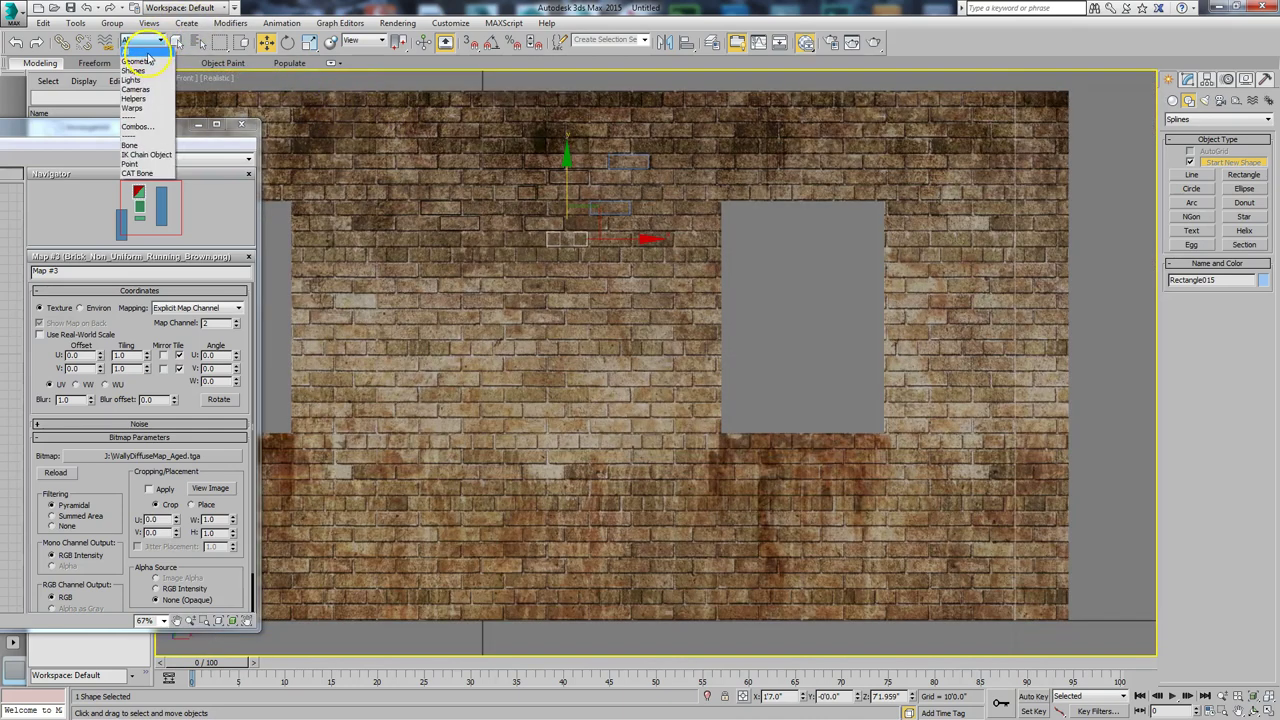
pyautogui.click(138, 70)
pyautogui.moveTo(803, 356); pyautogui.dragTo(806, 358)
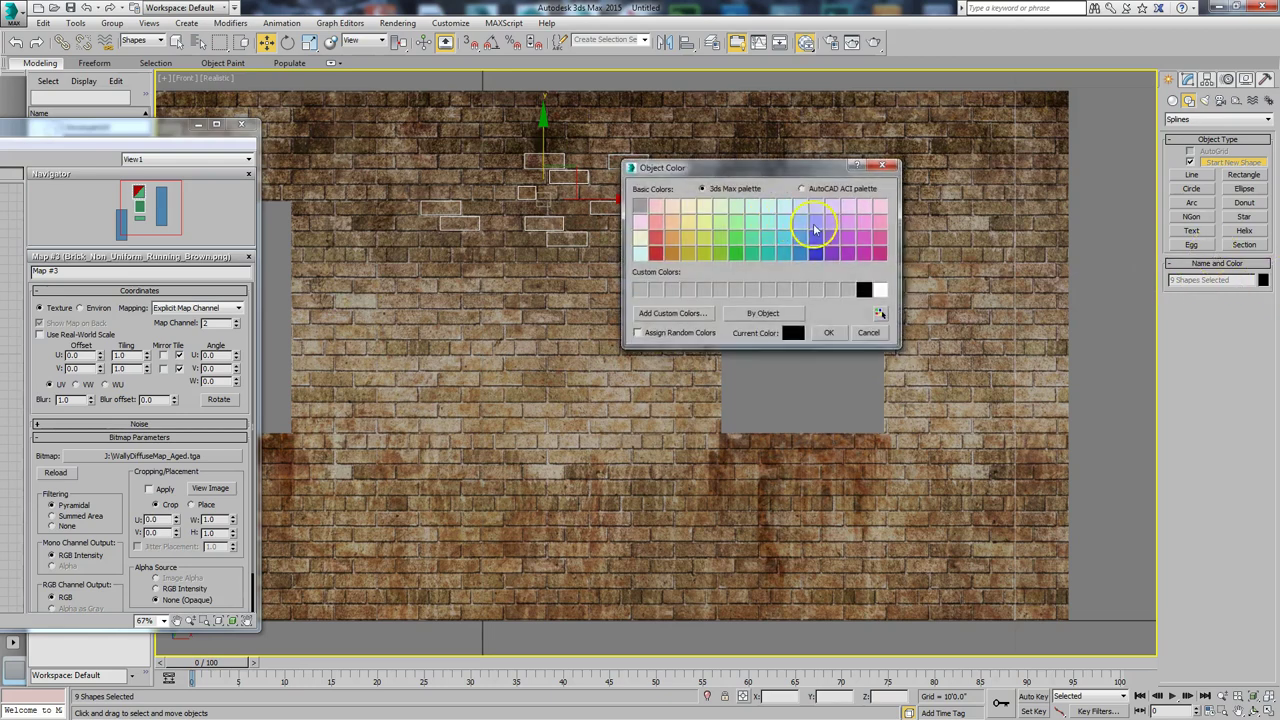
pyautogui.click(832, 333)
pyautogui.click(766, 343)
# - Convert the leftmost brick rectangle to an Editable Spline
pyautogui.scroll(5, 611, 363)
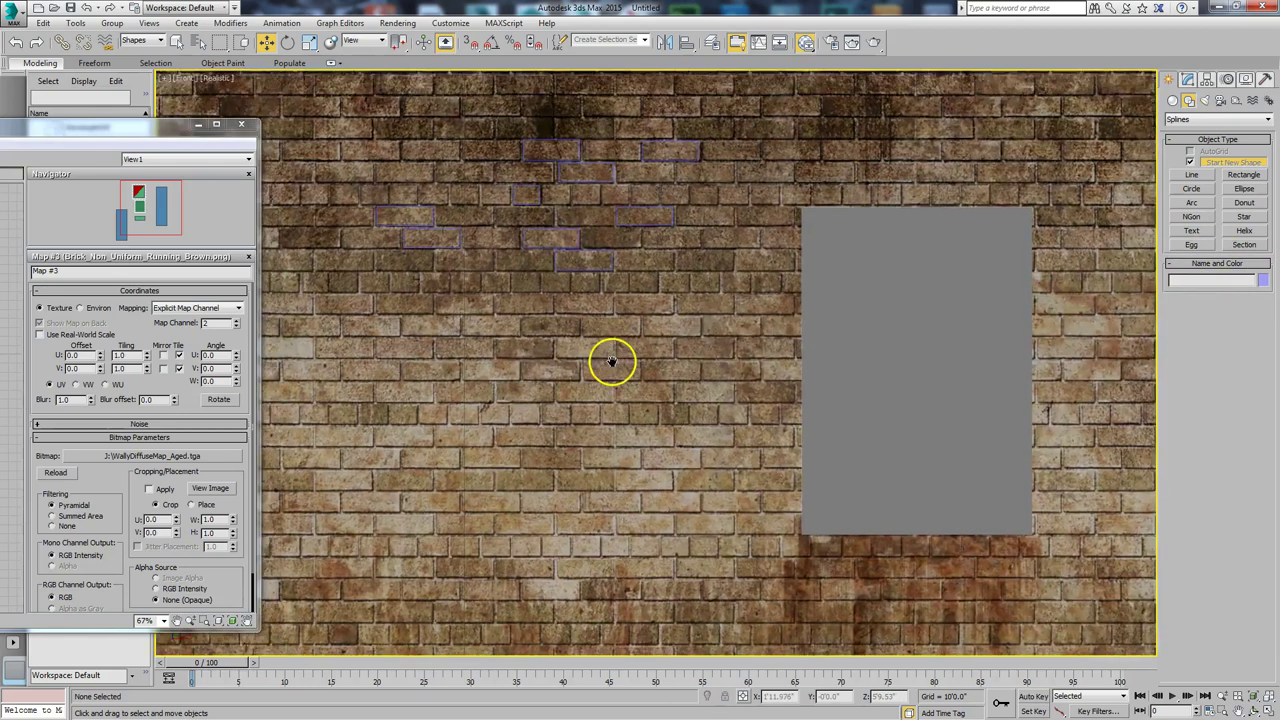
pyautogui.scroll(-3, 760, 315)
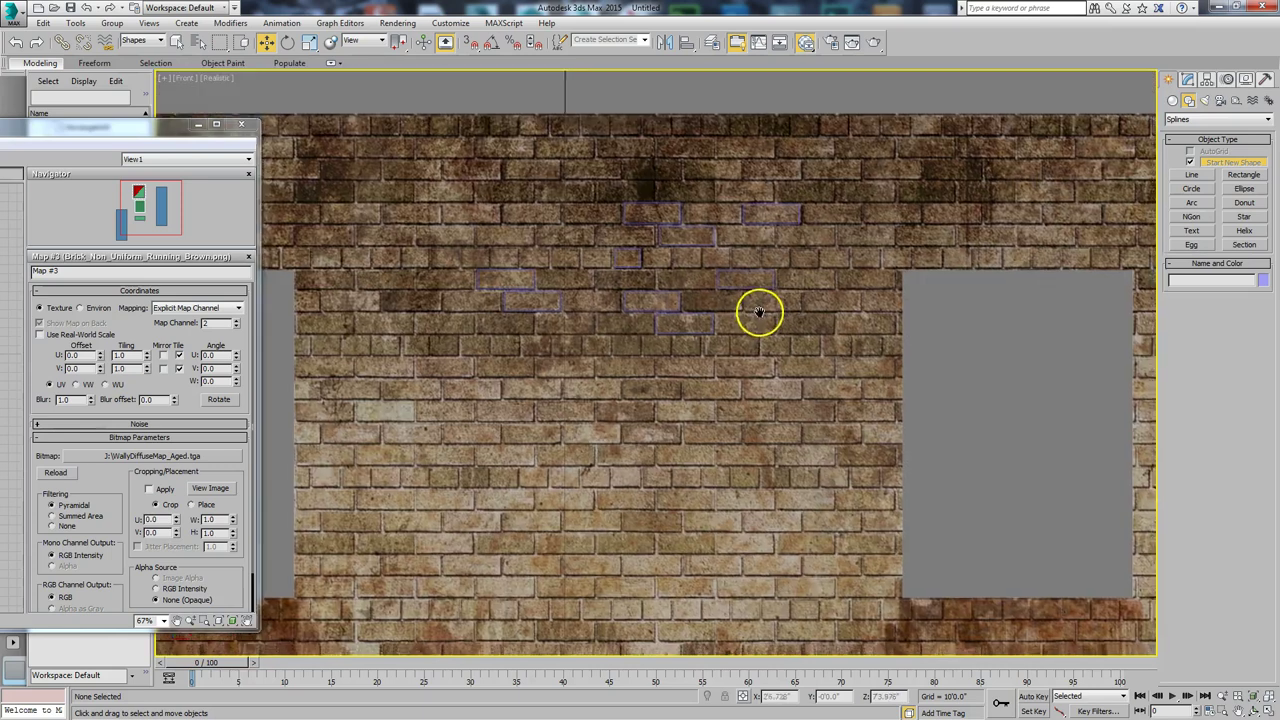
pyautogui.scroll(-2, 700, 309)
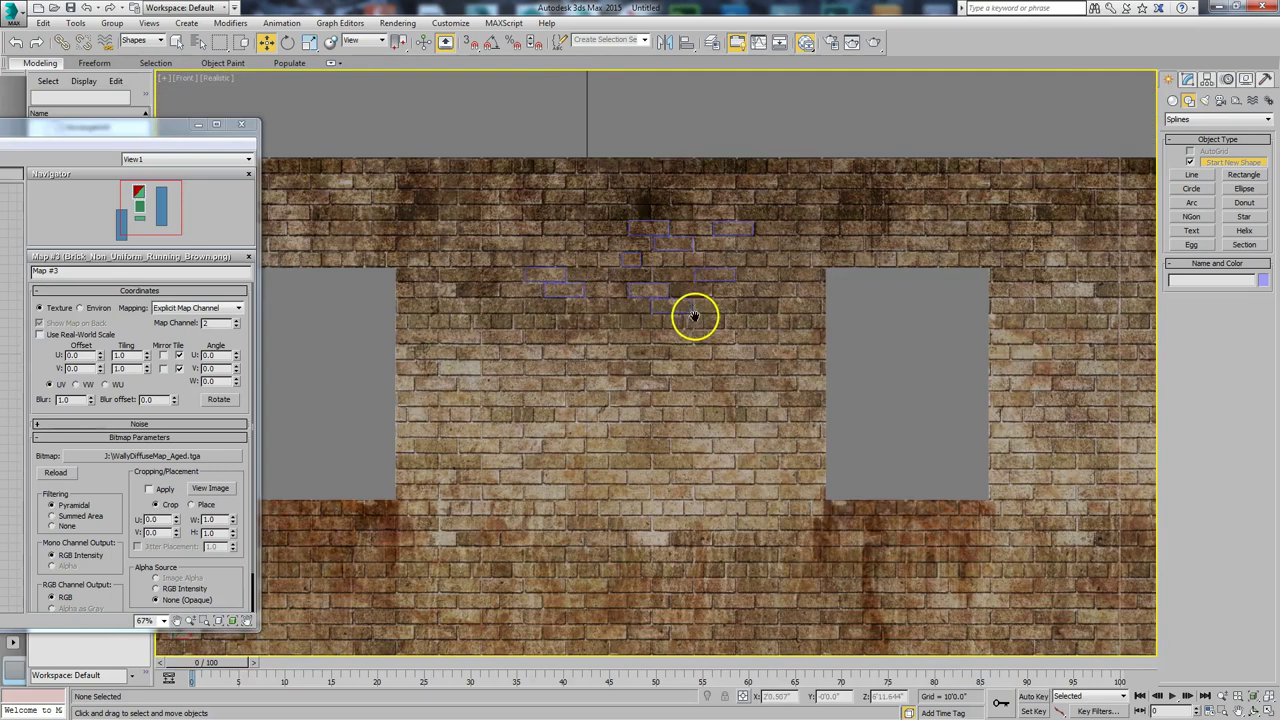
pyautogui.click(564, 268)
pyautogui.rightClick(564, 268)
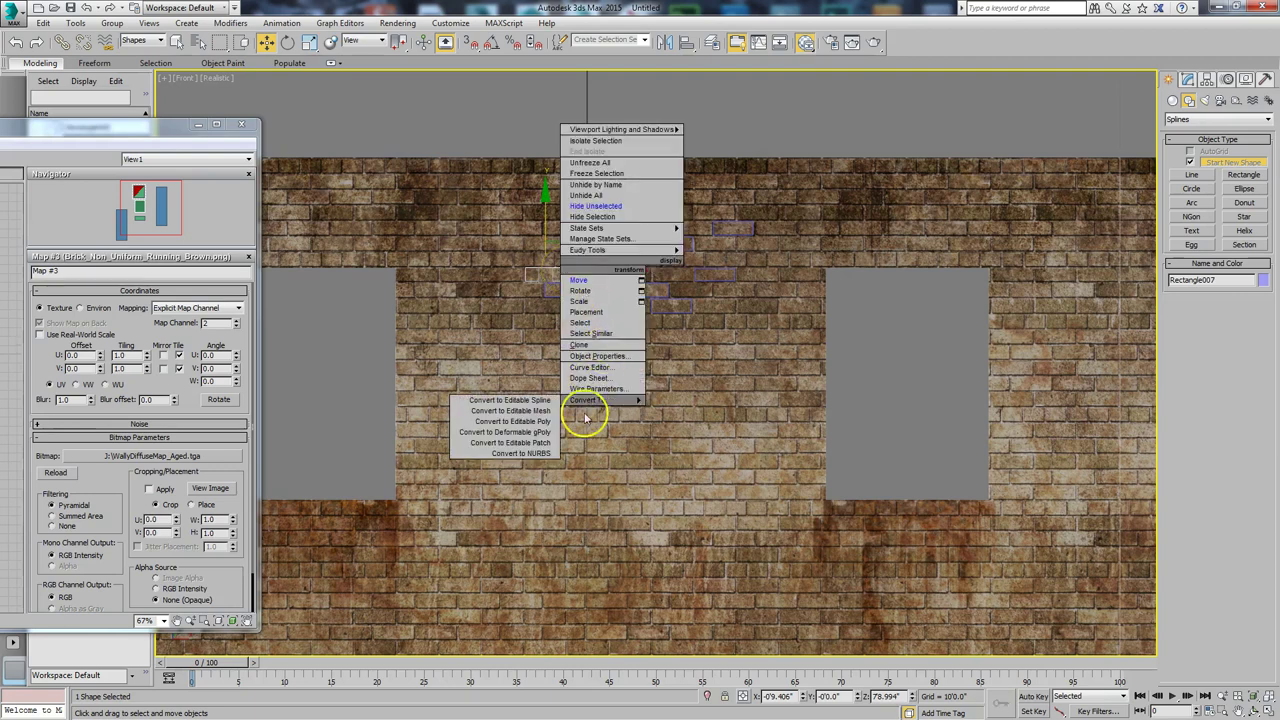
pyautogui.click(548, 400)
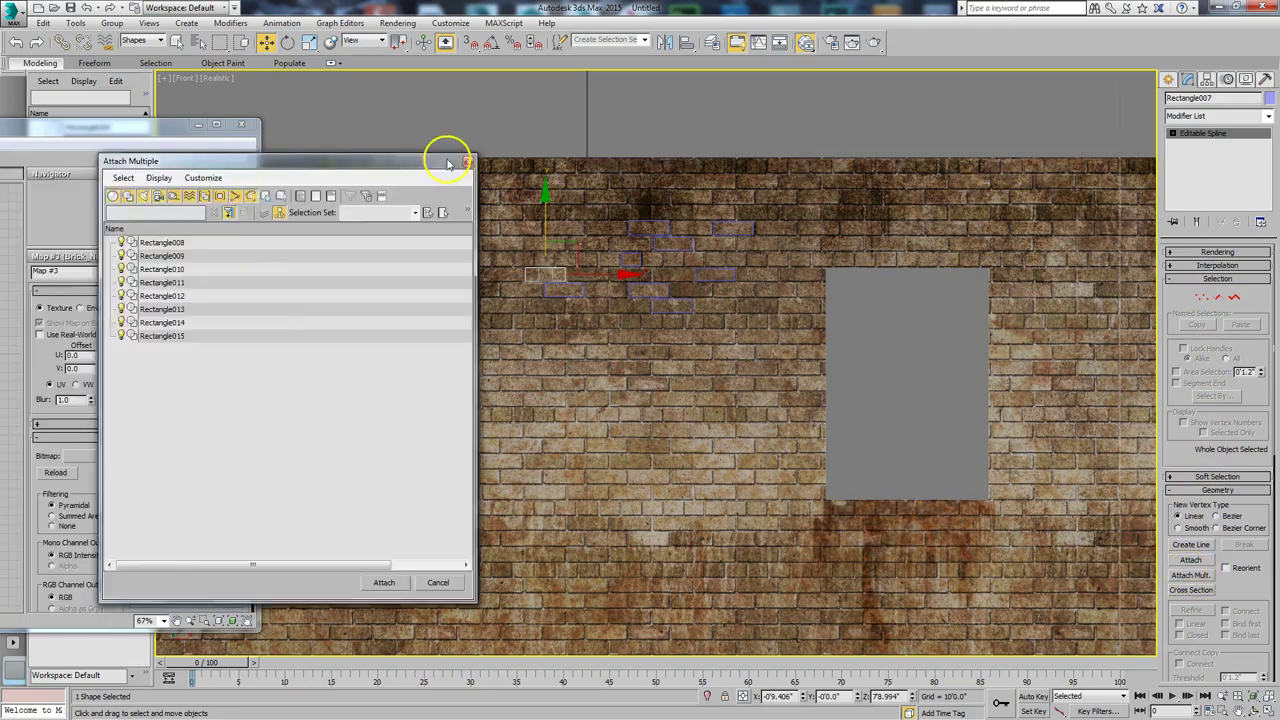
# - Attach Rectangle008 through Rectangle015 to the editable spline with Attach Multiple
pyautogui.click(452, 227)
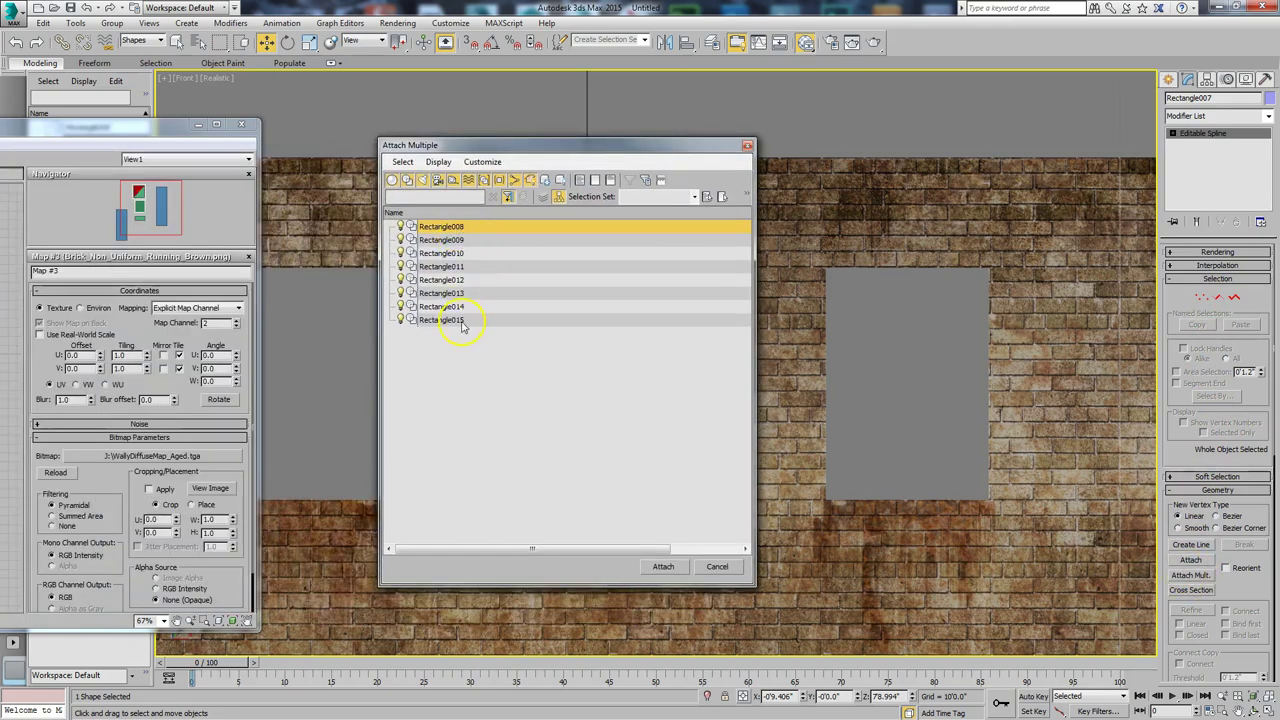
pyautogui.keyDown('shift'); pyautogui.click(460, 320); pyautogui.keyUp('shift')
pyautogui.click(660, 566)
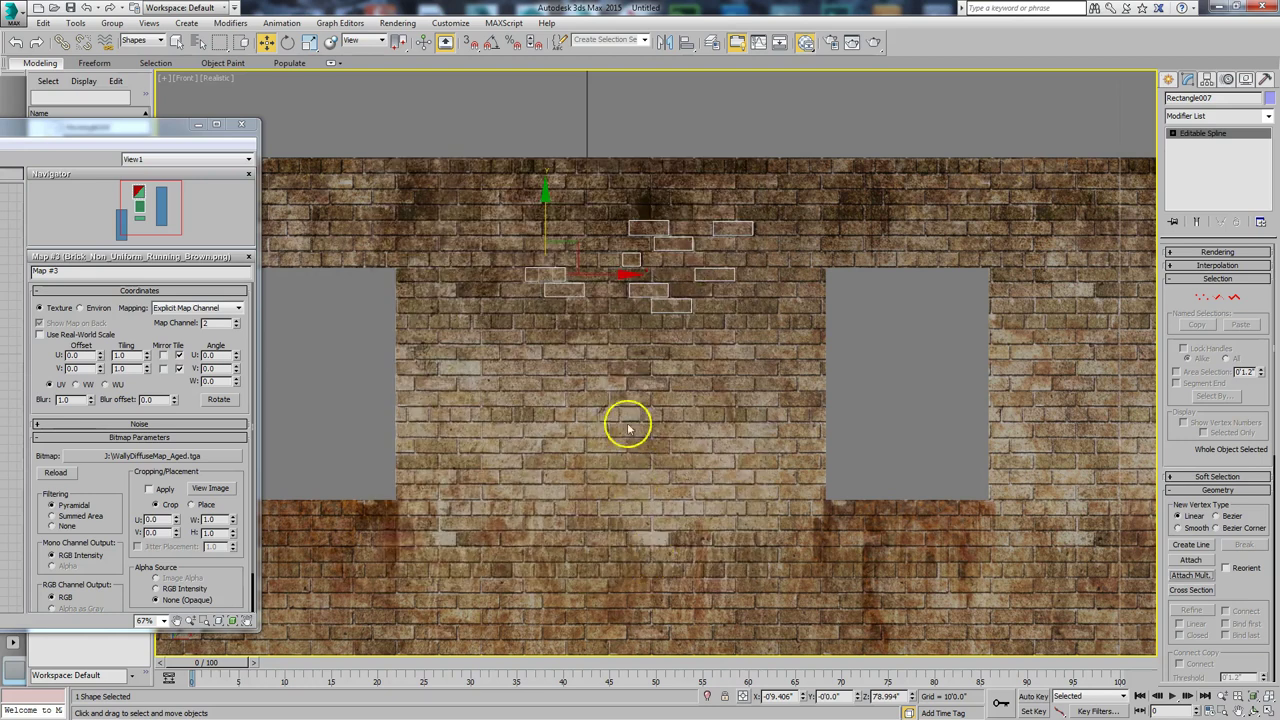
# - Convert the combined brick spline to an Editable Poly
pyautogui.rightClick(670, 273)
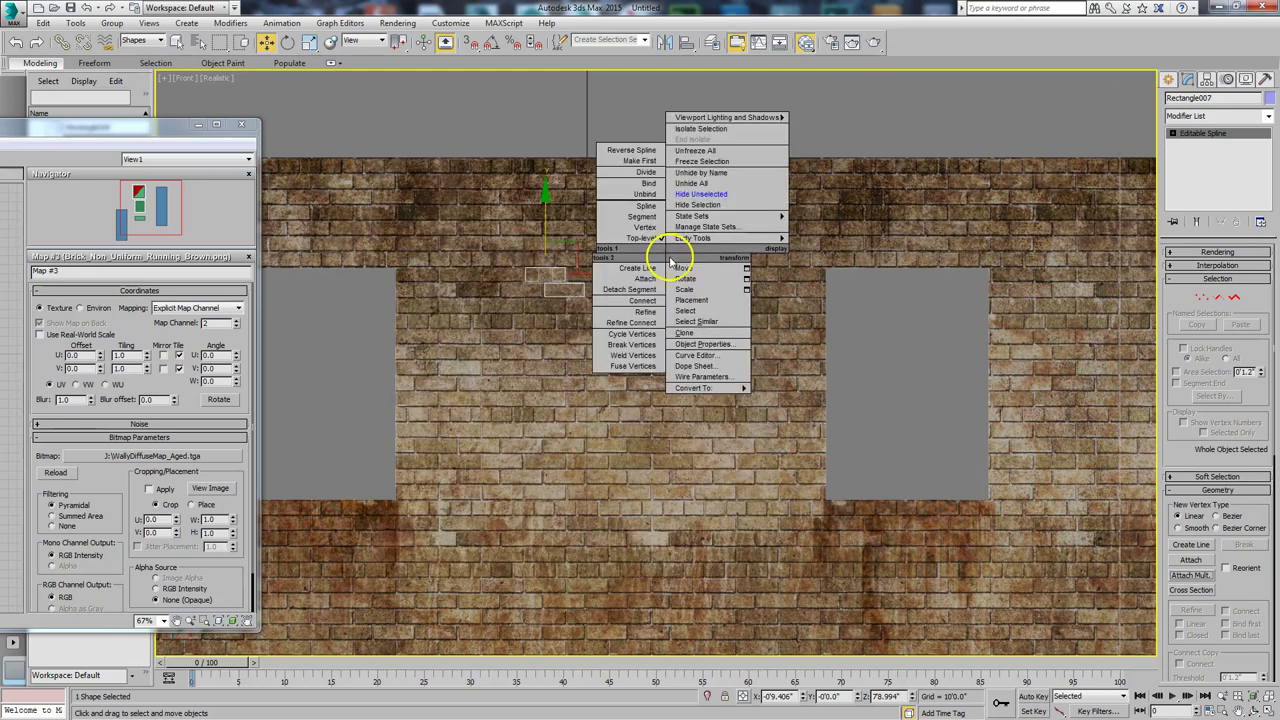
pyautogui.moveTo(708, 389)
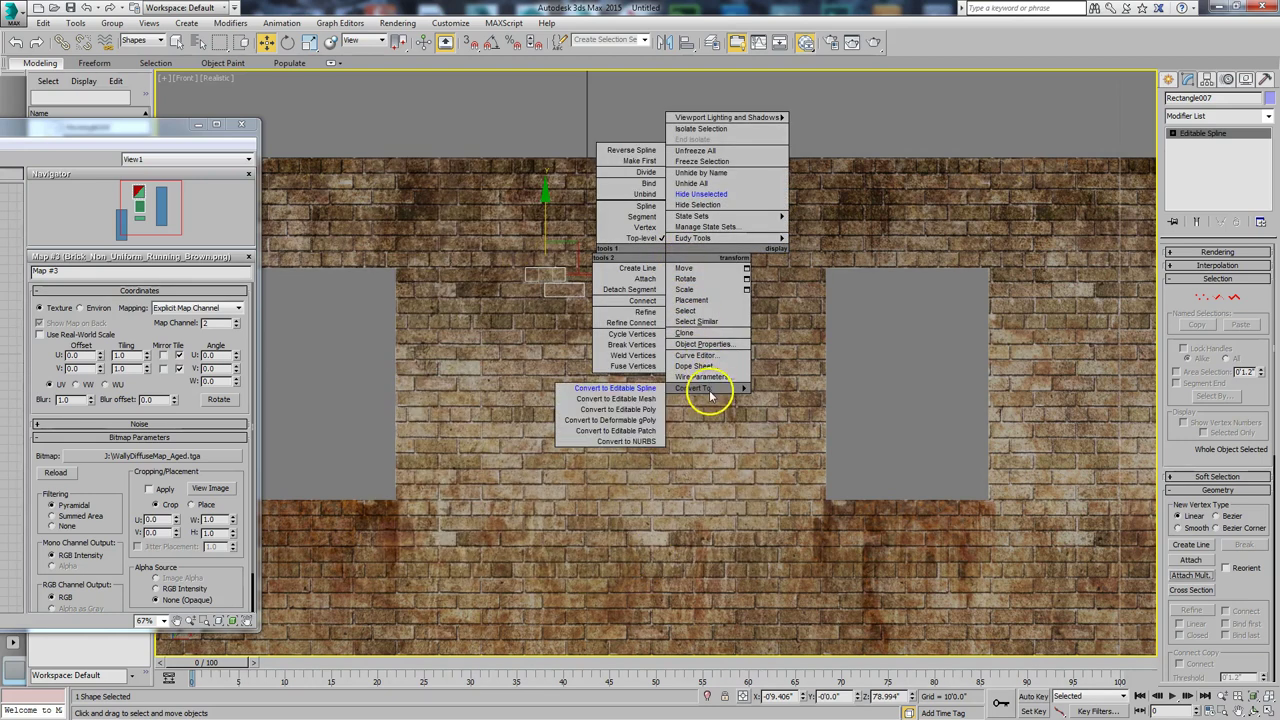
pyautogui.click(648, 410)
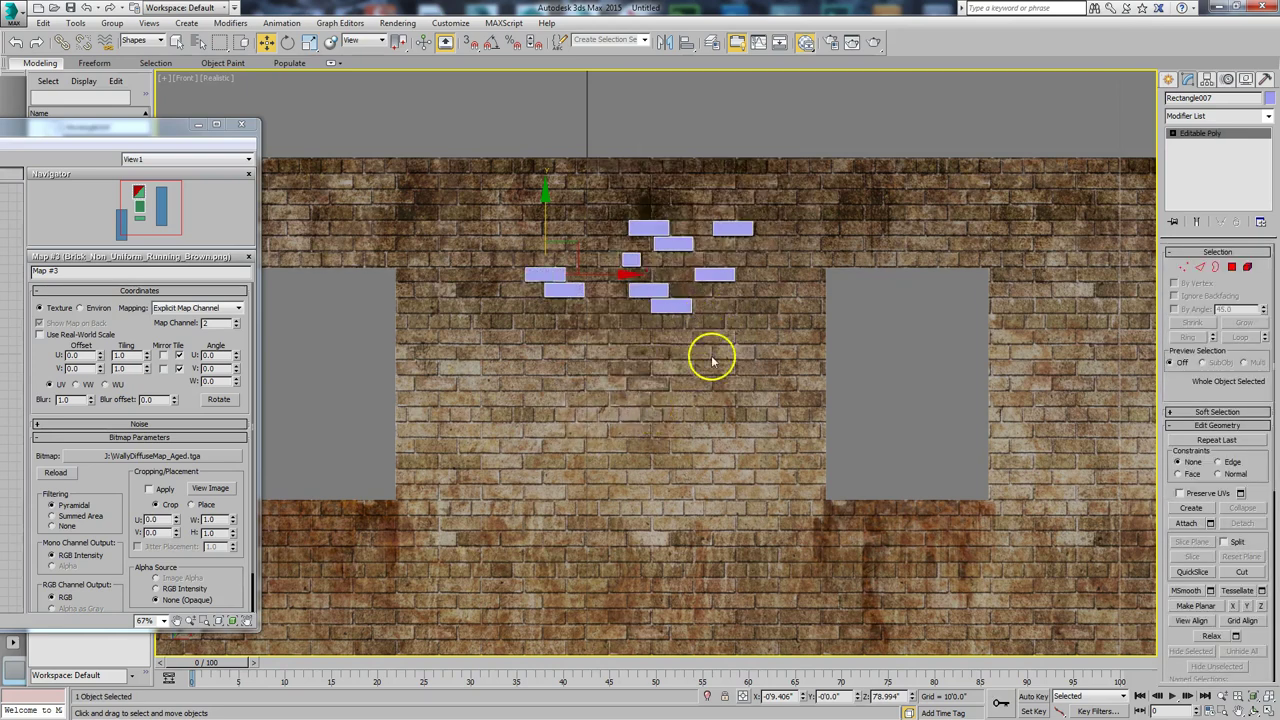
# - Add a Shell modifier to the brick faces with an outer amount of 0.6 inches
pyautogui.click(1254, 709)
pyautogui.moveTo(674, 397)
pyautogui.mouseDown()
pyautogui.moveTo(671, 417)
pyautogui.moveTo(694, 436)
pyautogui.moveTo(680, 408)
pyautogui.moveTo(665, 410)
pyautogui.mouseUp()
pyautogui.scroll(3, 694, 436)
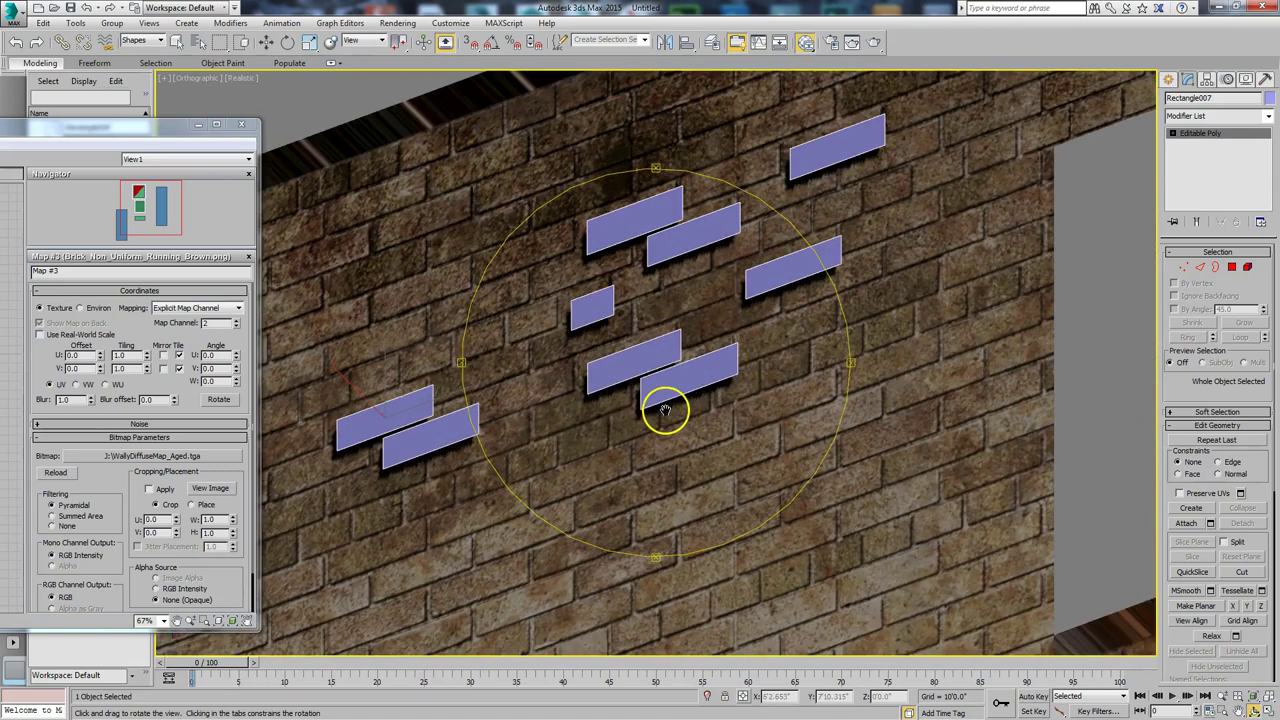
pyautogui.click(1270, 118)
pyautogui.moveTo(1270, 150); pyautogui.dragTo(1275, 352)
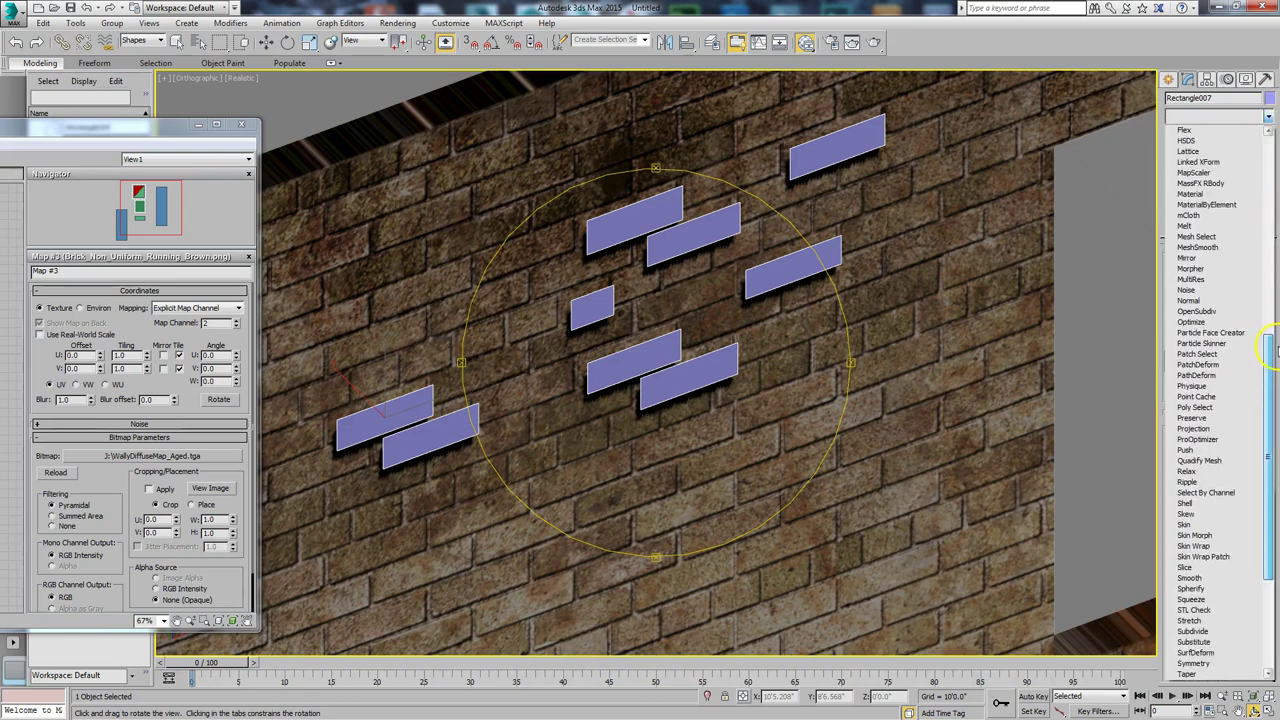
pyautogui.click(1198, 470)
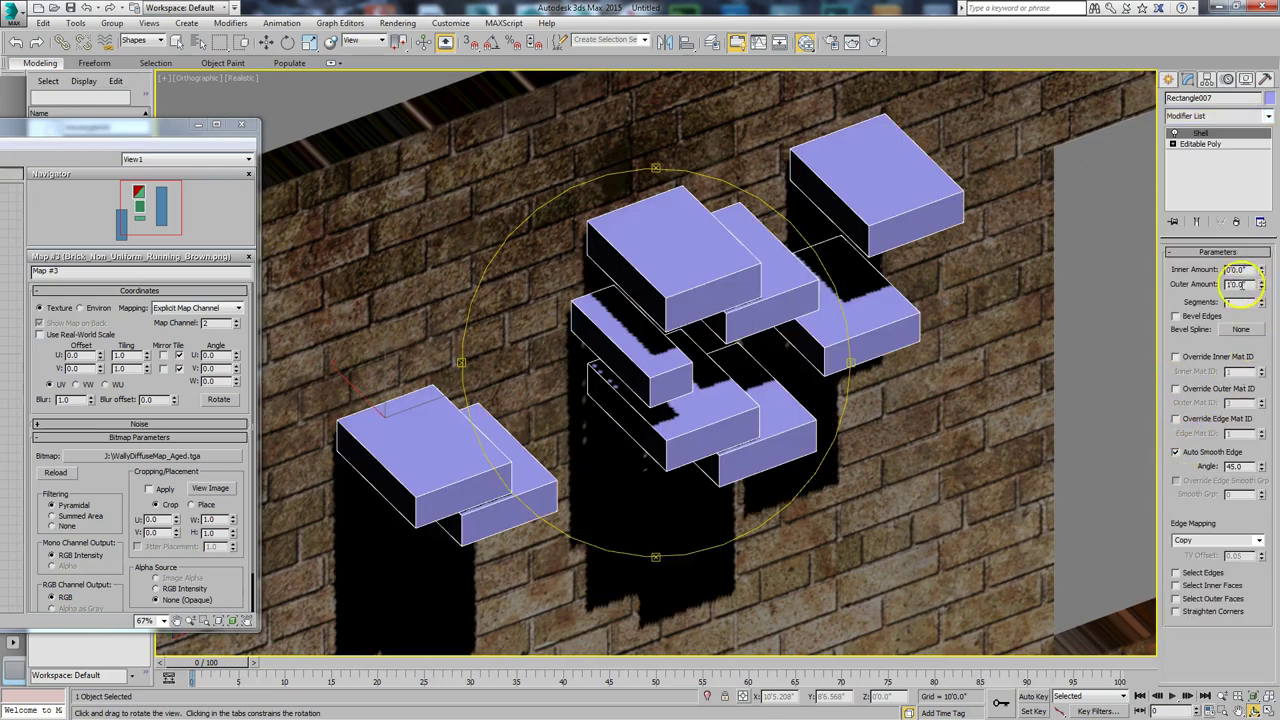
pyautogui.moveTo(1261, 285); pyautogui.dragTo(1267, 346)
# - Collapse the shelled bricks by converting them to an Editable Poly
pyautogui.press('w')
pyautogui.rightClick(663, 371)
pyautogui.moveTo(700, 508)
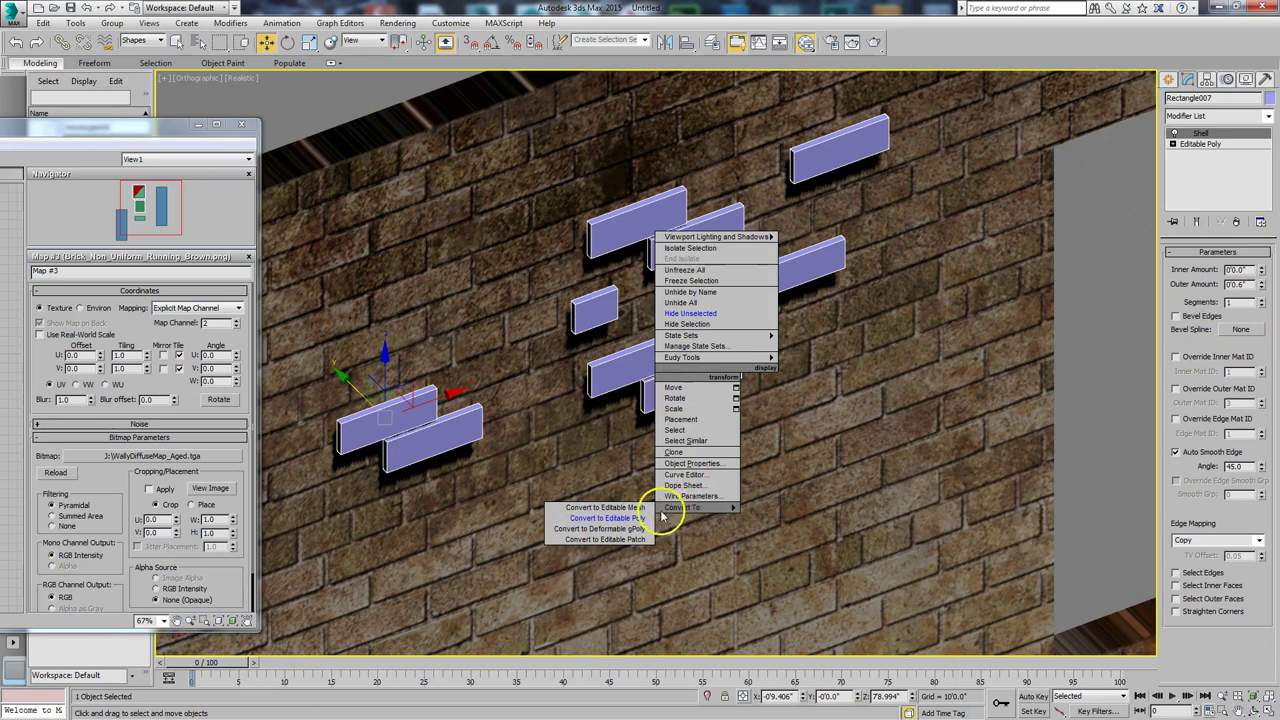
pyautogui.press('Escape')
pyautogui.rightClick(660, 429)
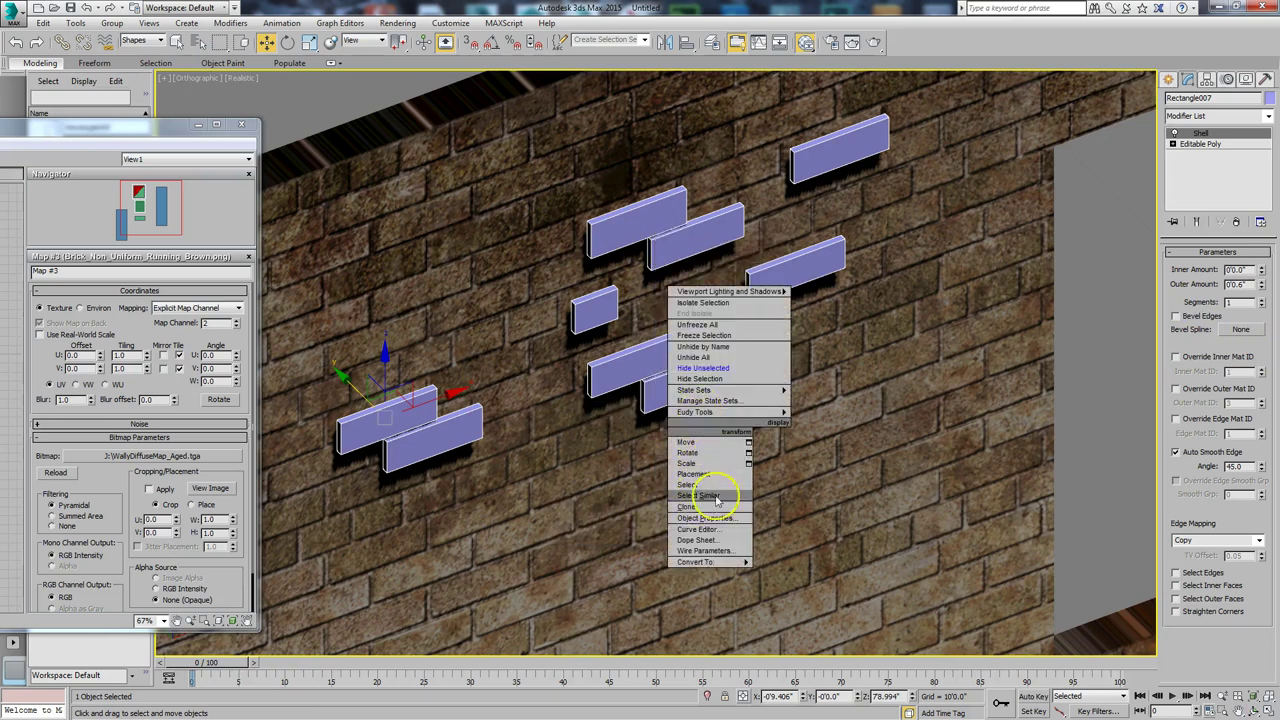
pyautogui.moveTo(698, 561)
pyautogui.click(662, 572)
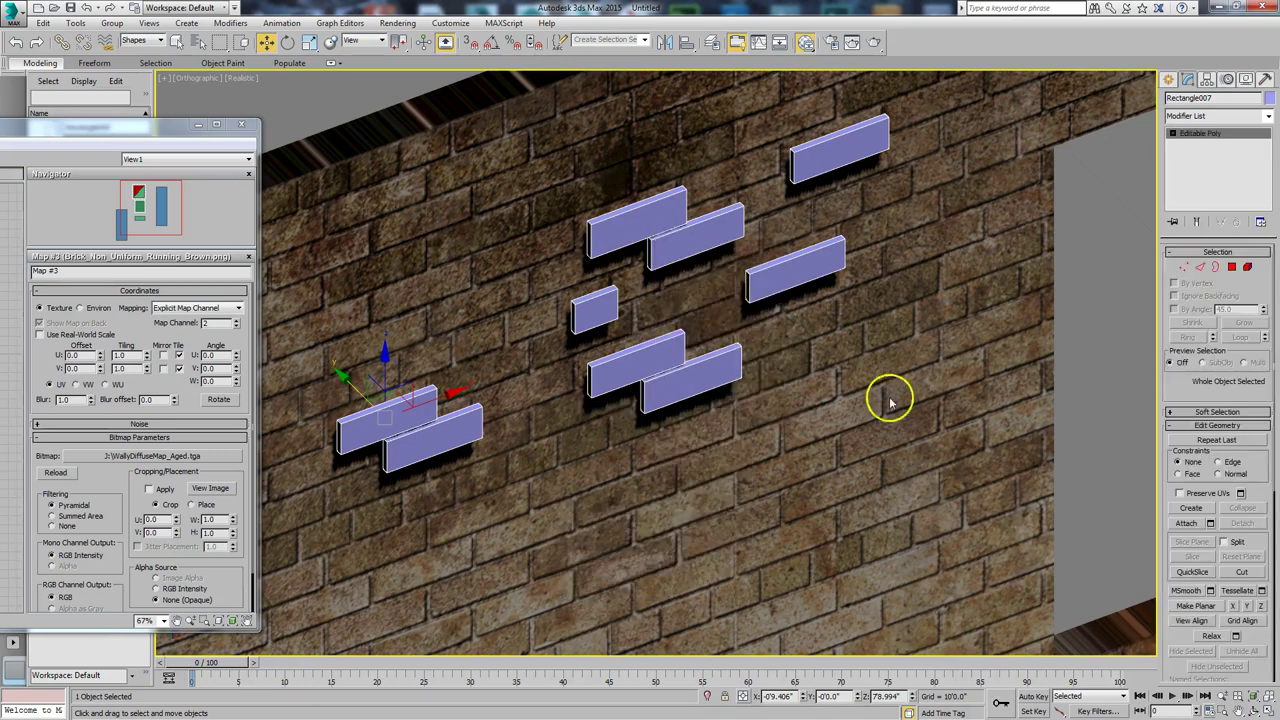
# - Select the front polygons of all nine bricks, bevel them with 0.212 inch height and about -0.26 inch outline, and leave polygon editing
pyautogui.click(1233, 266)
pyautogui.click(860, 135)
pyautogui.keyDown('ctrl'); pyautogui.click(678, 215); pyautogui.keyUp('ctrl')
pyautogui.keyDown('ctrl'); pyautogui.click(675, 244); pyautogui.keyUp('ctrl')
pyautogui.keyDown('ctrl'); pyautogui.click(760, 276); pyautogui.keyUp('ctrl')
pyautogui.keyDown('ctrl'); pyautogui.click(601, 307); pyautogui.keyUp('ctrl')
pyautogui.keyDown('ctrl'); pyautogui.click(624, 364); pyautogui.keyUp('ctrl')
pyautogui.keyDown('ctrl'); pyautogui.click(663, 380); pyautogui.keyUp('ctrl')
pyautogui.keyDown('ctrl'); pyautogui.click(420, 422); pyautogui.keyUp('ctrl')
pyautogui.keyDown('ctrl'); pyautogui.click(391, 420); pyautogui.keyUp('ctrl')
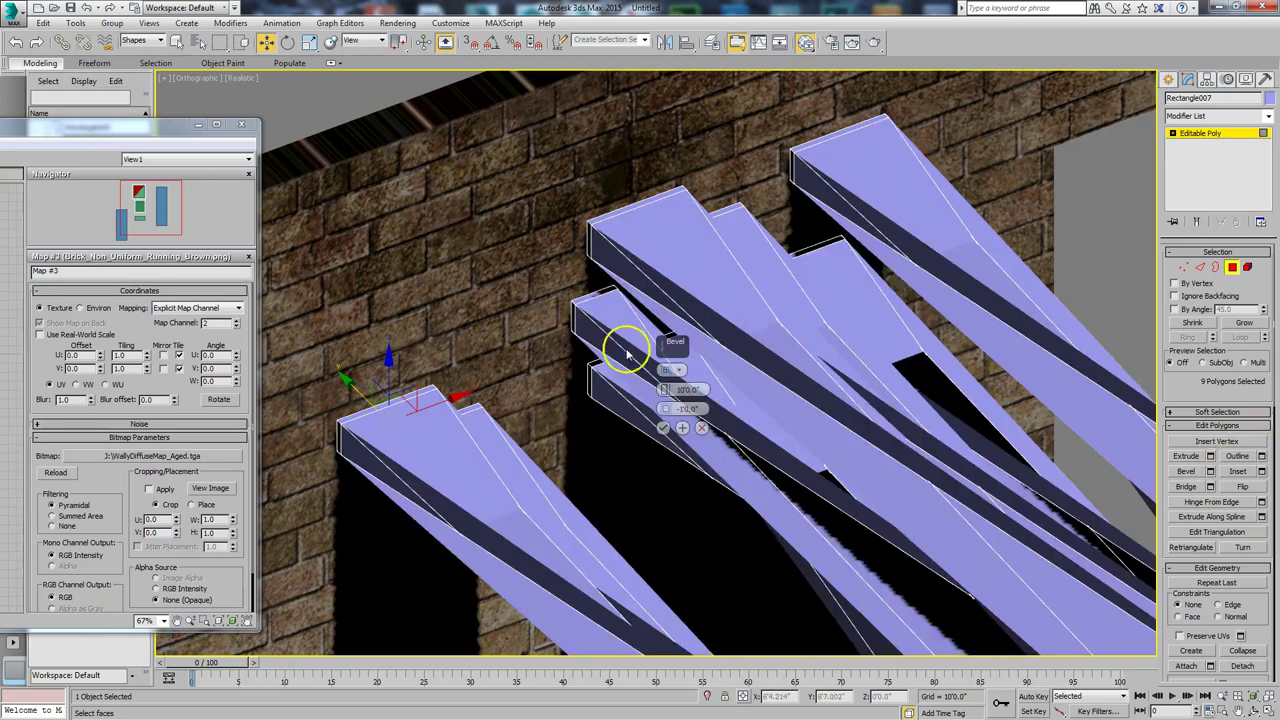
pyautogui.moveTo(663, 391); pyautogui.dragTo(664, 410)
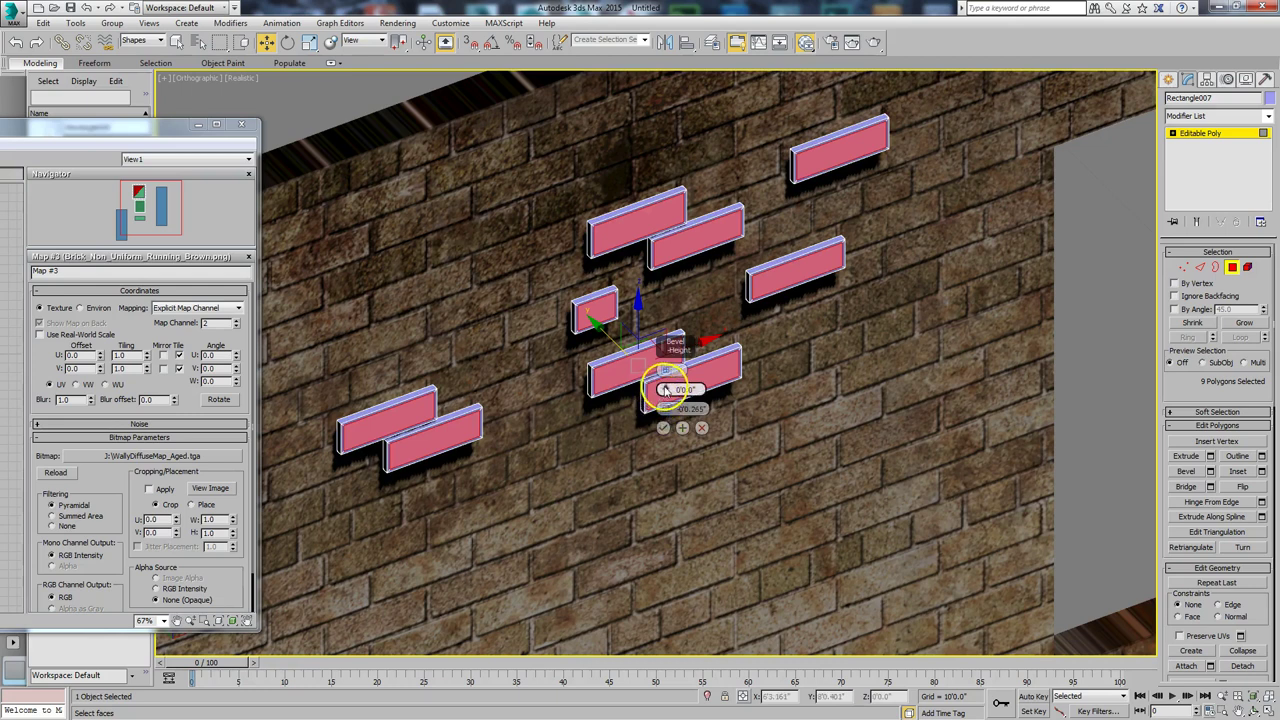
pyautogui.moveTo(664, 389); pyautogui.dragTo(665, 380)
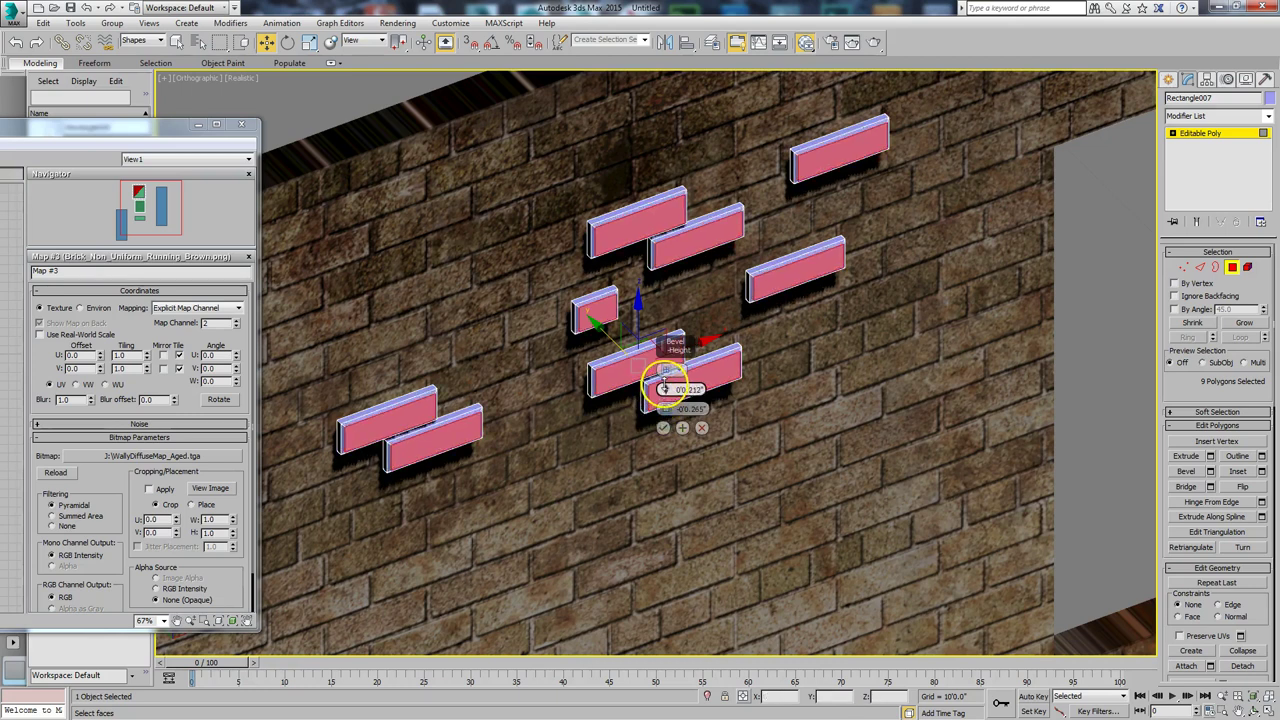
pyautogui.click(663, 427)
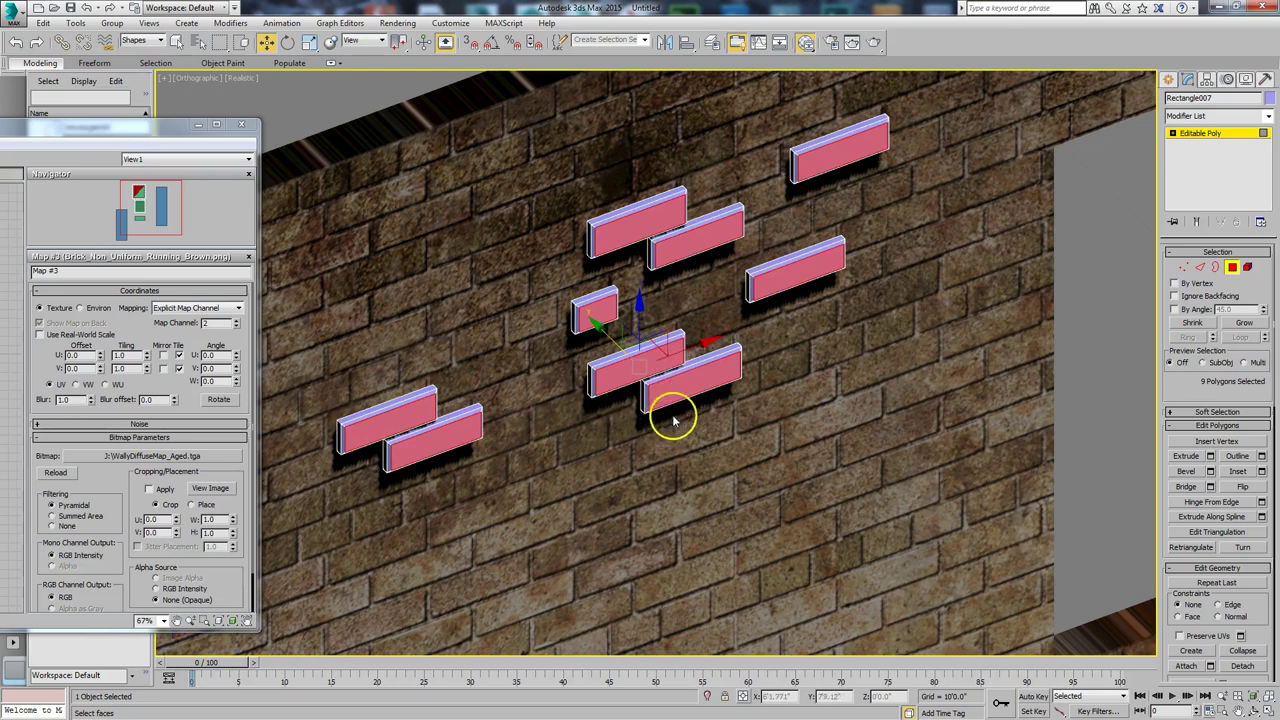
pyautogui.click(1233, 268)
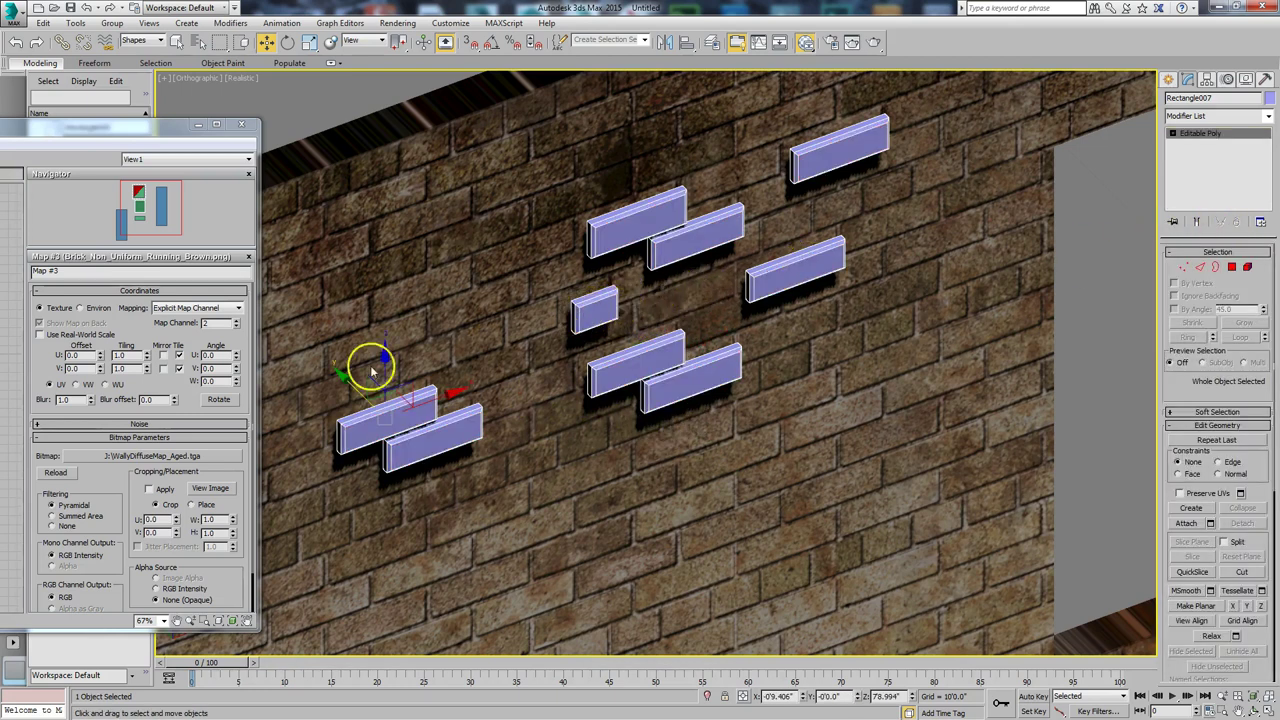
# - Move the brick object about 1.3 inches along the positive Y axis, return to the Front view, and deselect it
pyautogui.moveTo(341, 377); pyautogui.dragTo(326, 372)
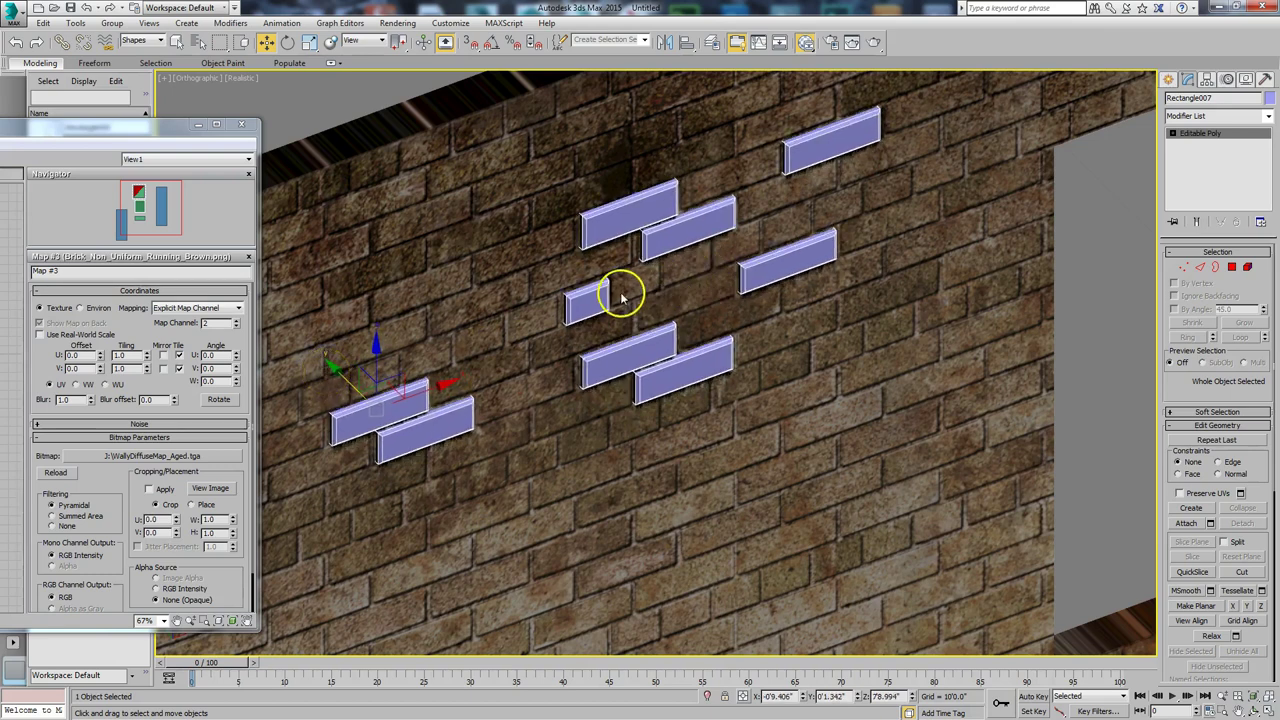
pyautogui.press('f')
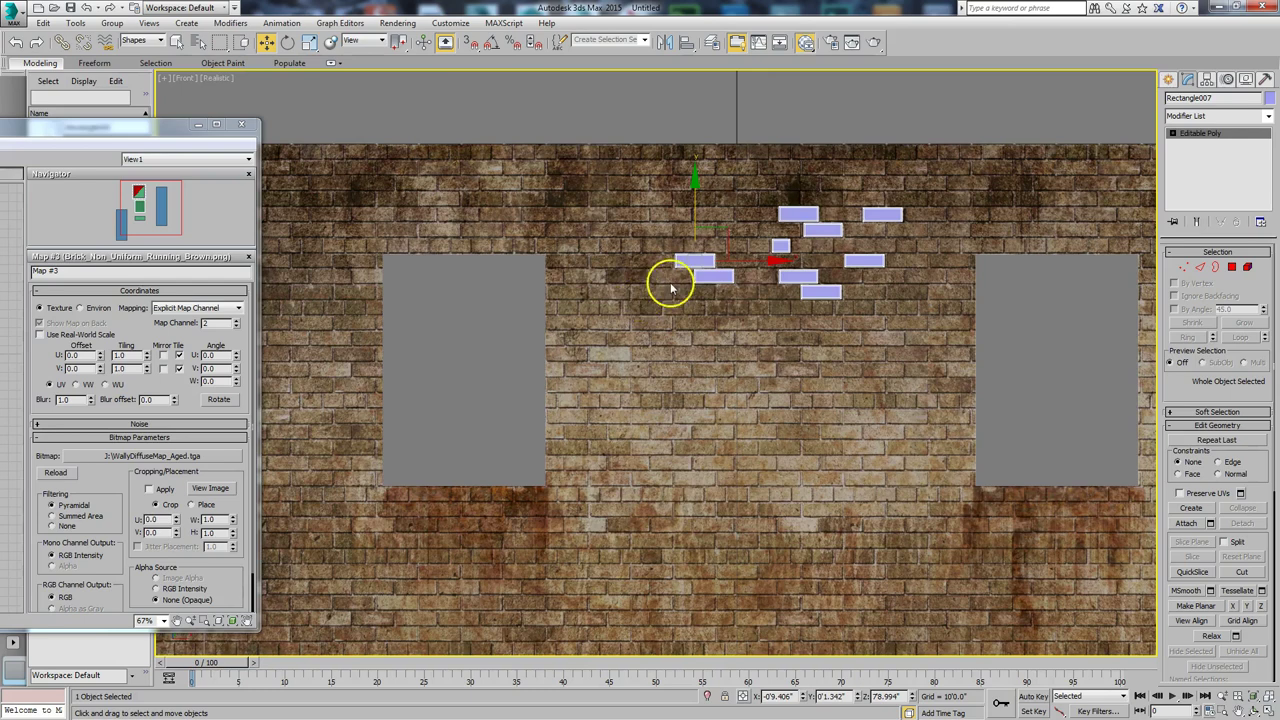
pyautogui.click(835, 262)
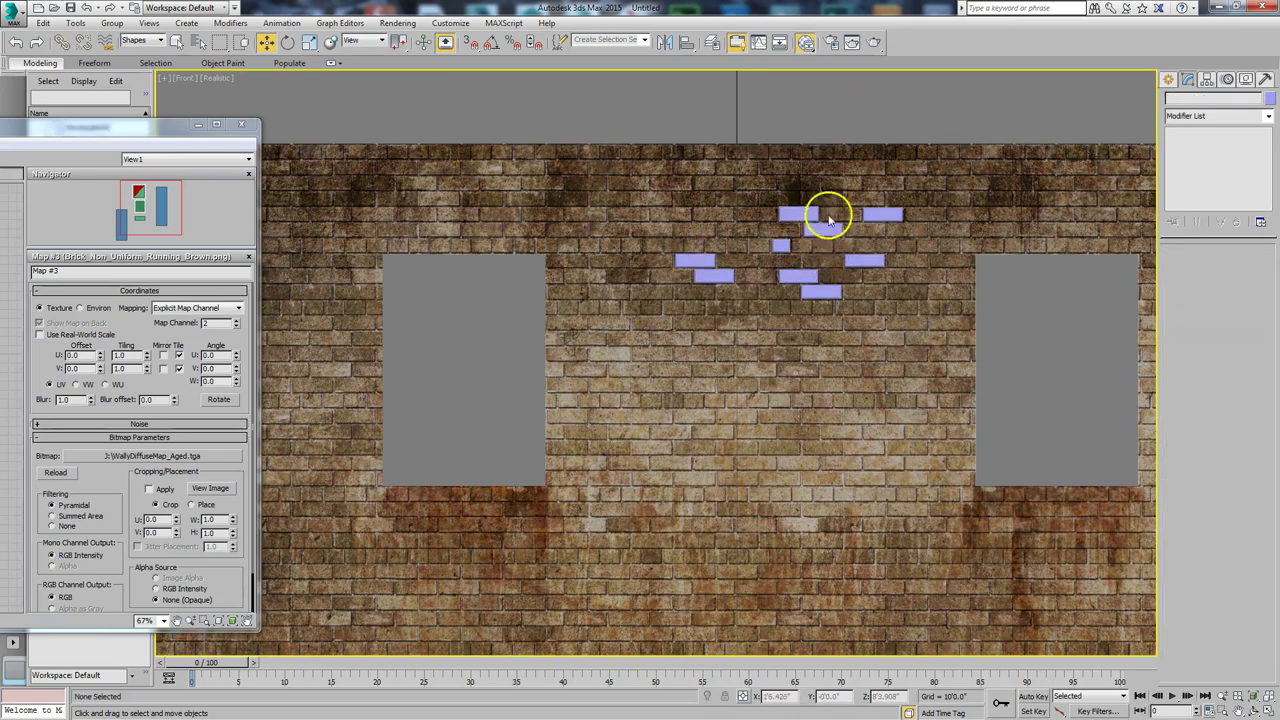
# - Close the Slate Material Editor and set the selection filter back to All
pyautogui.click(242, 125)
pyautogui.click(150, 40)
pyautogui.click(145, 52)
# - Copy the wall's top UVW Map modifier, the one on map channel 2, and paste it onto the brick object
pyautogui.click(670, 186)
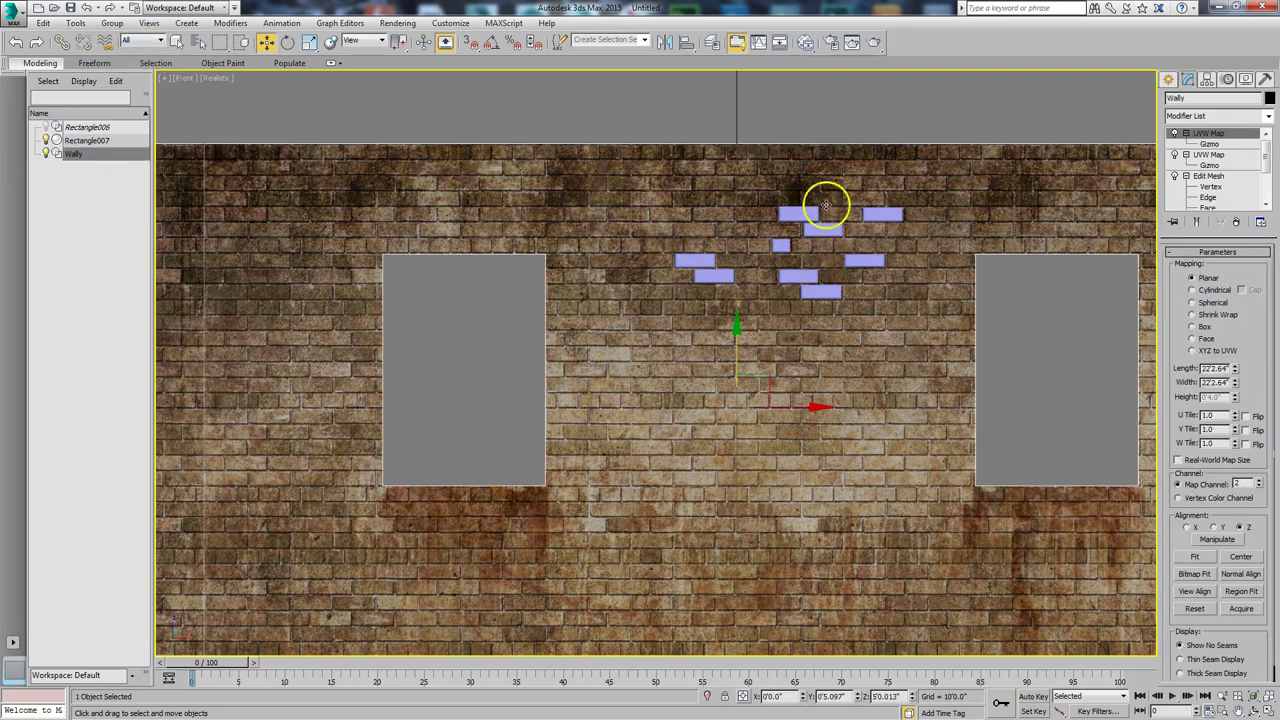
pyautogui.rightClick(1197, 137)
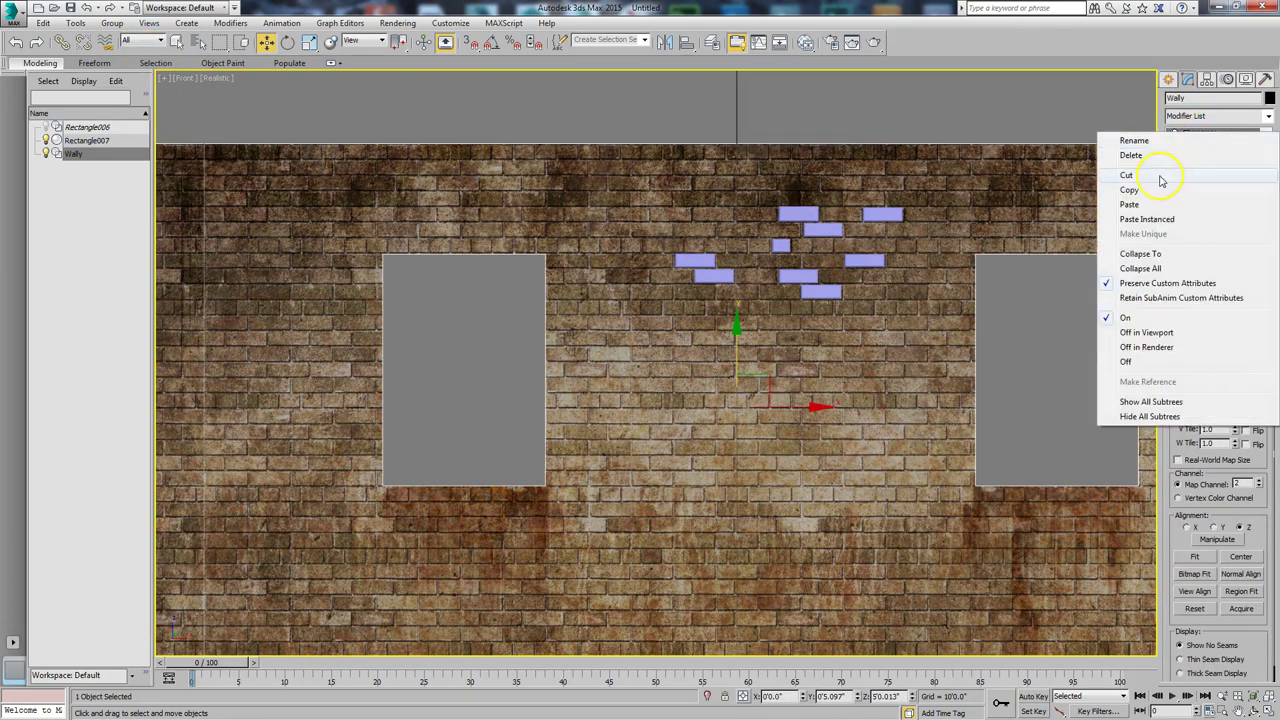
pyautogui.click(1130, 190)
pyautogui.click(880, 217)
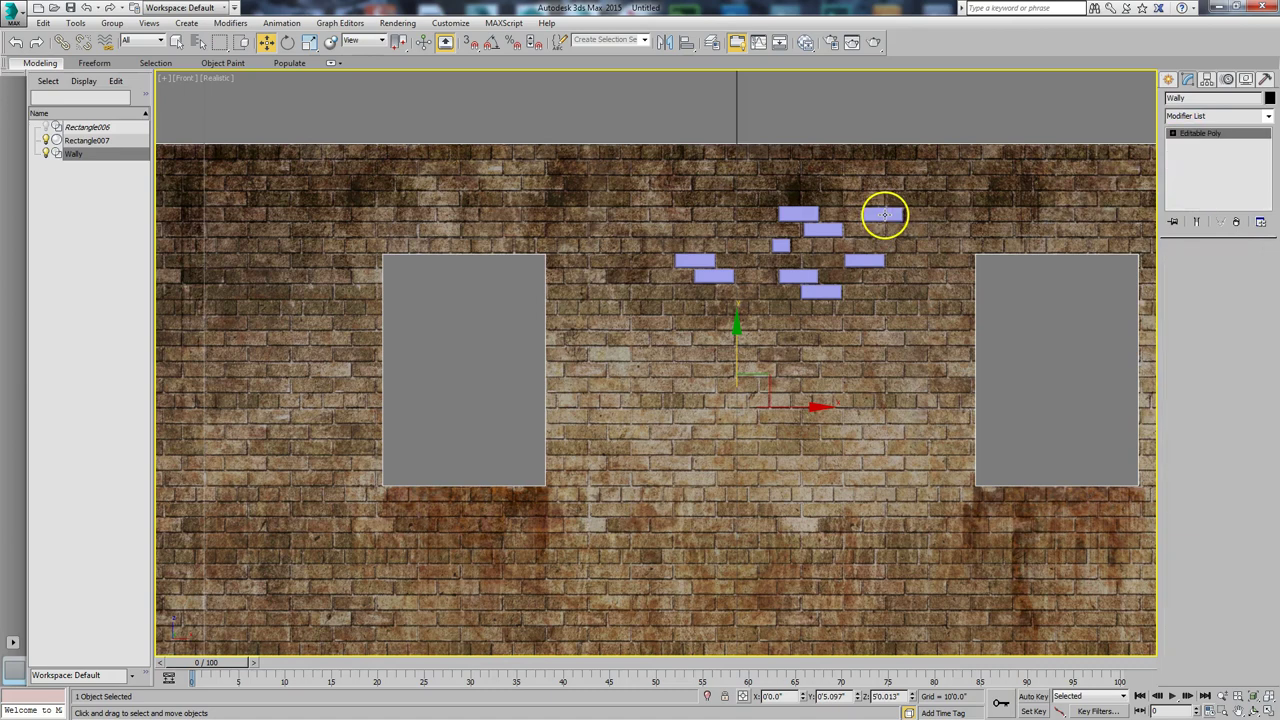
pyautogui.rightClick(1202, 138)
pyautogui.click(1205, 143)
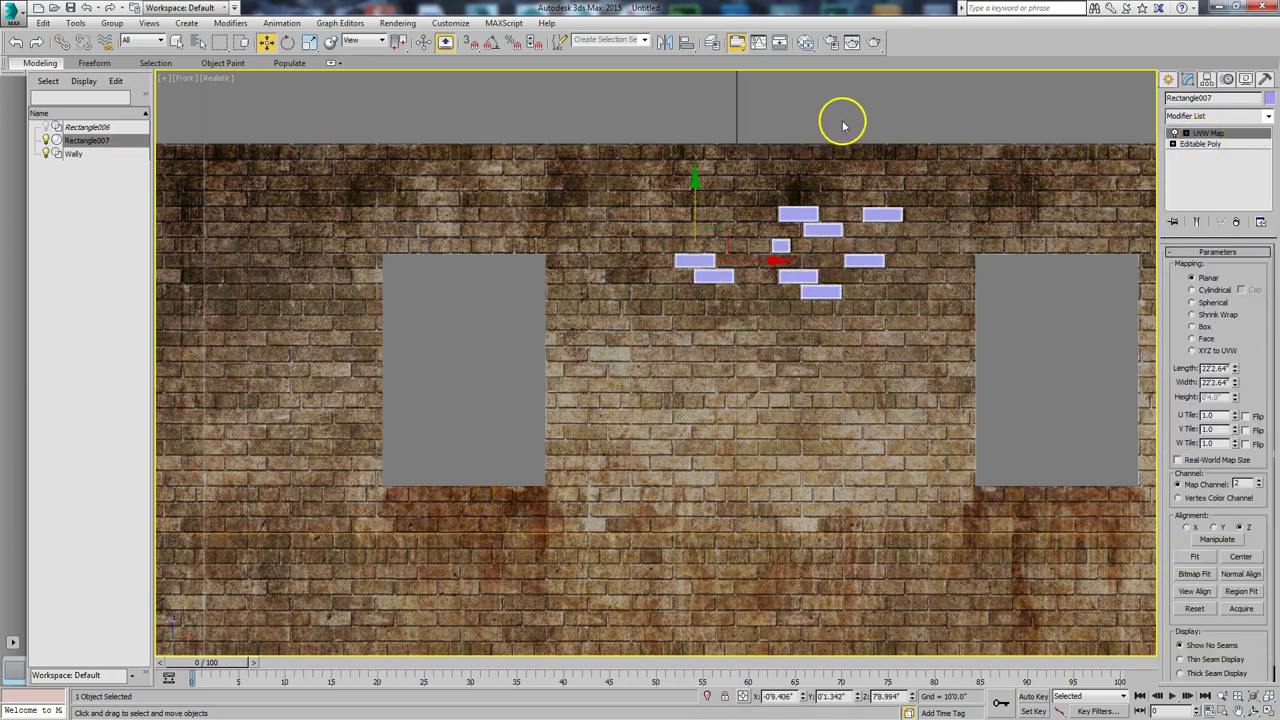
# - Align the bricks' UVW Map gizmo by acquiring the wall's mapping with the Acquire Absolute option
pyautogui.scroll(-5, 842, 125)
pyautogui.moveTo(809, 143); pyautogui.dragTo(653, 295, button='middle')
pyautogui.moveTo(779, 128); pyautogui.dragTo(811, 86, button='middle')
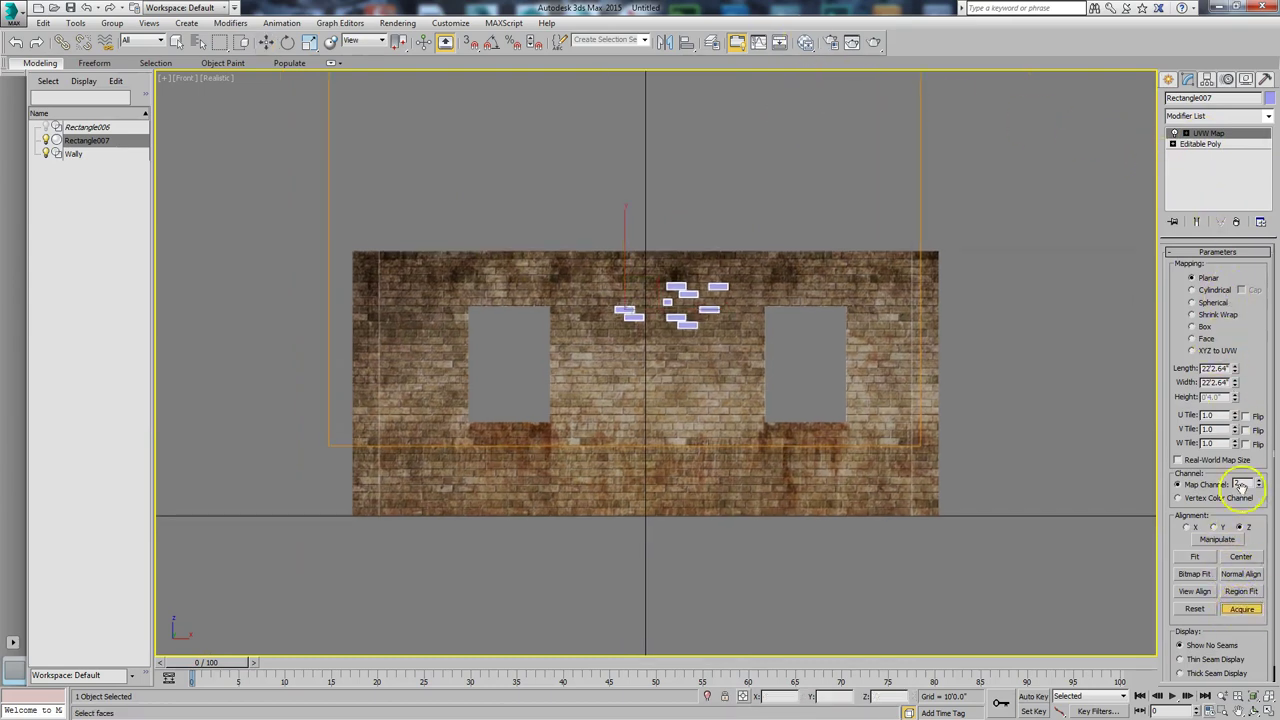
pyautogui.click(893, 281)
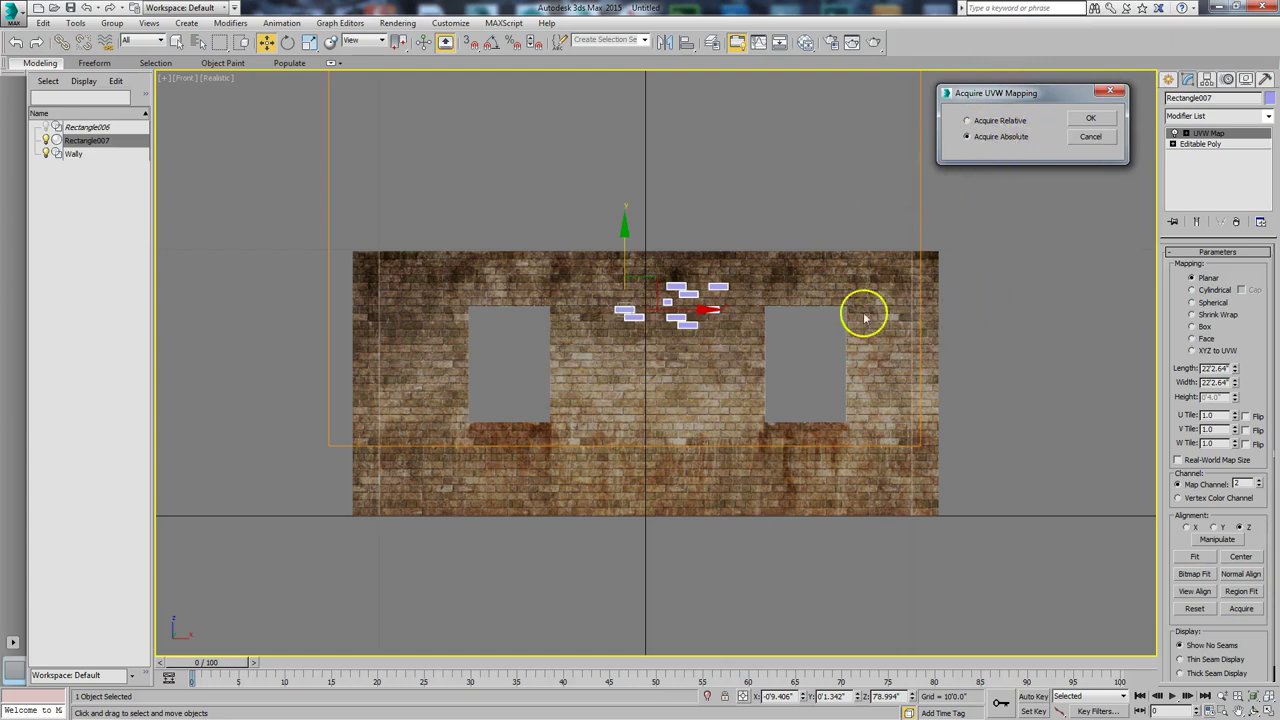
pyautogui.click(1088, 120)
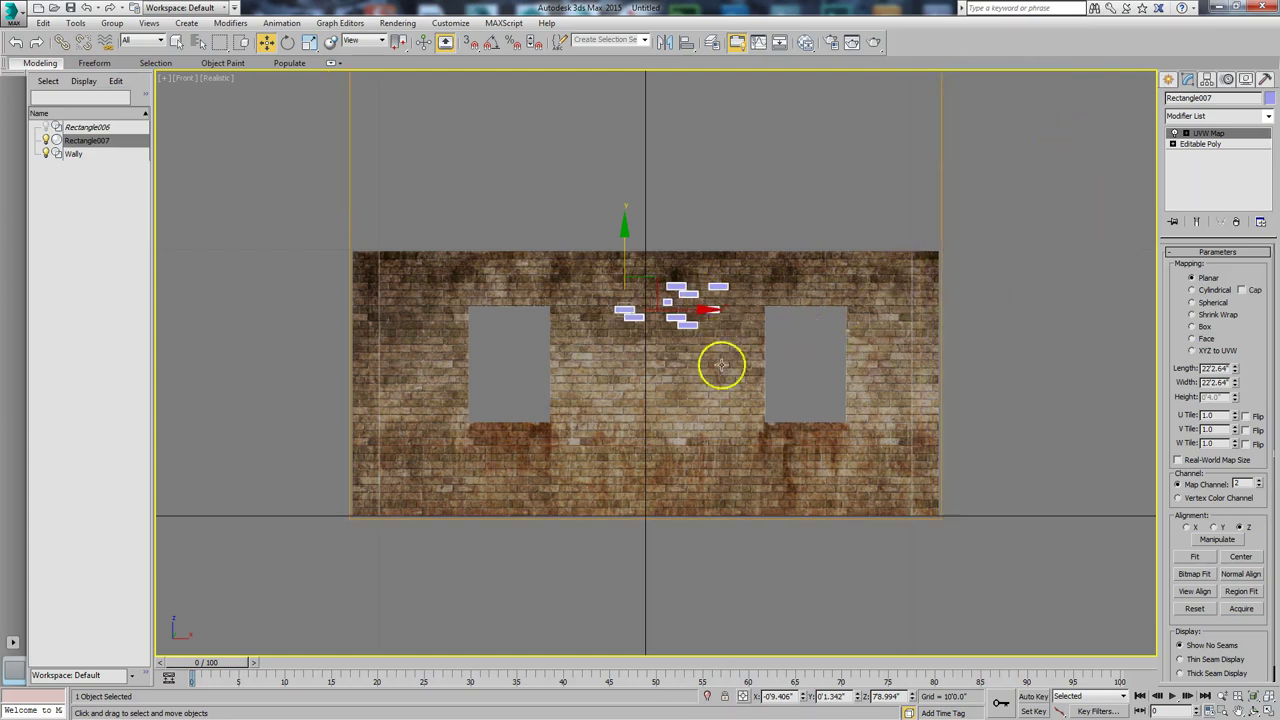
# - Assign the Wall Arch & Design material to the bricks in the Slate Material Editor, close the editor, and deselect the bricks
pyautogui.click(806, 43)
pyautogui.moveTo(45, 146); pyautogui.dragTo(797, 183)
pyautogui.rightClick(645, 225)
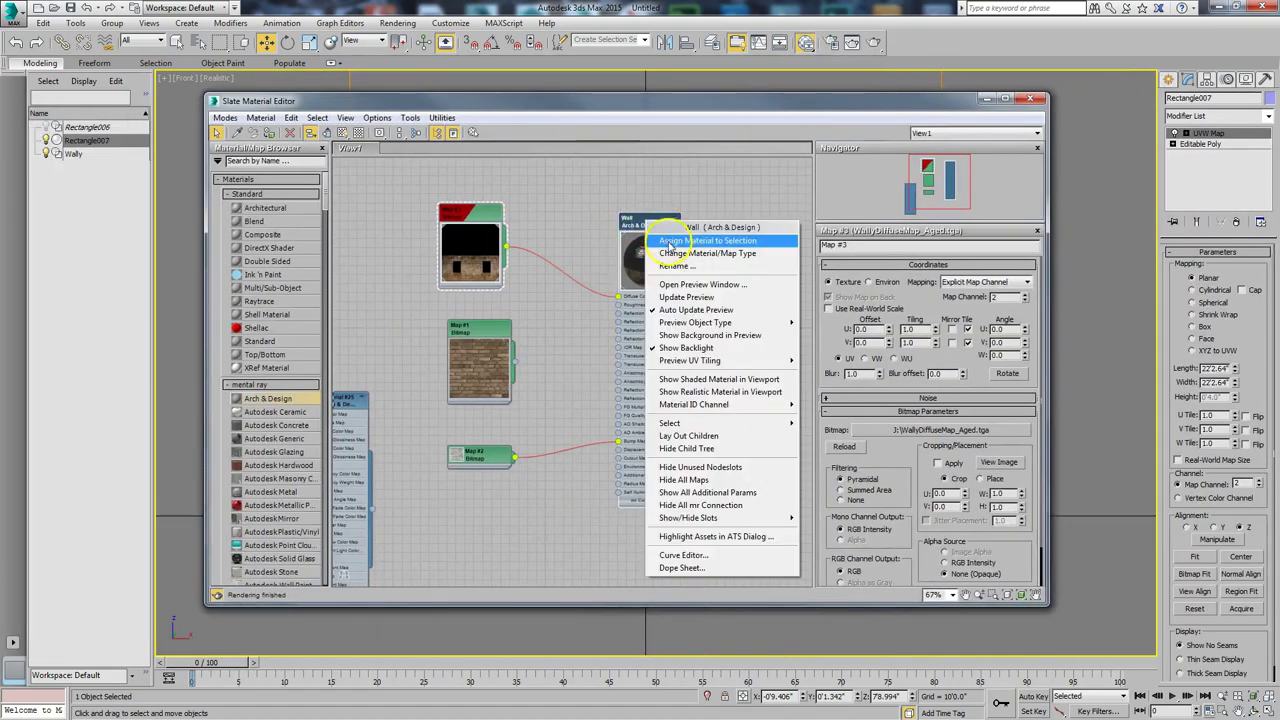
pyautogui.click(680, 240)
pyautogui.click(1030, 101)
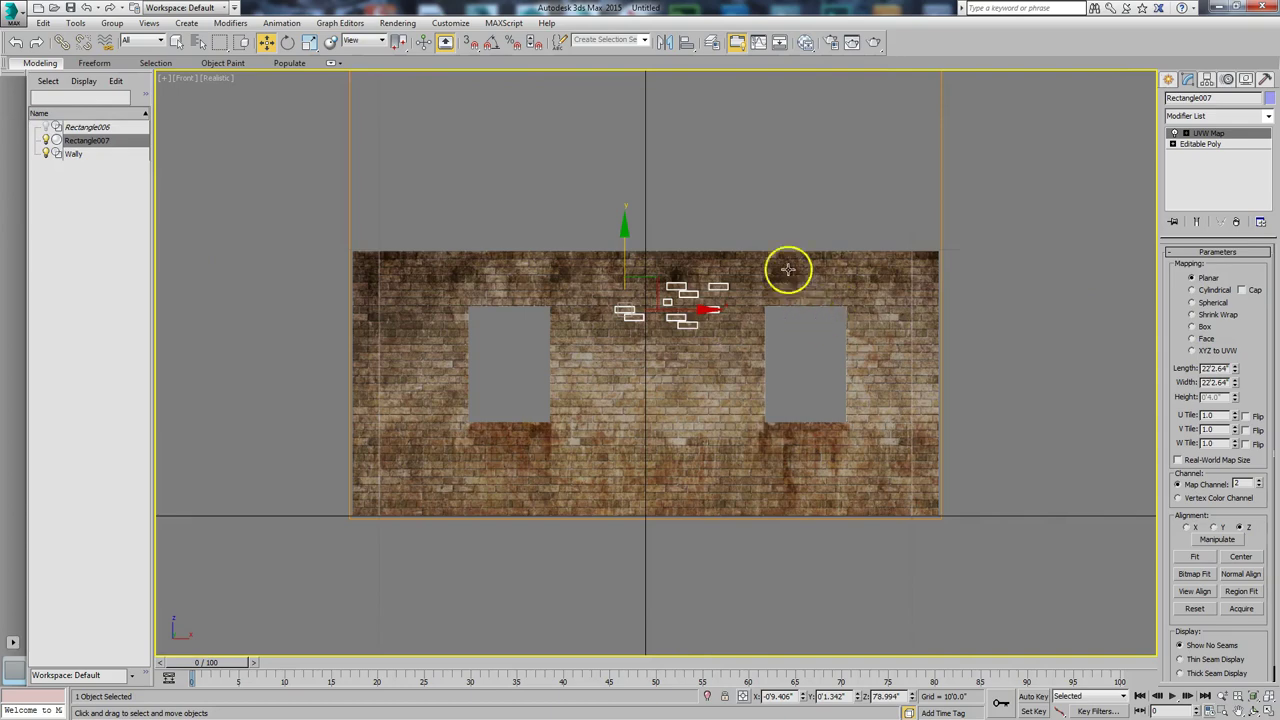
pyautogui.click(812, 330)
# - Examine the protruding bricks at an angle, up close and from a distance, to check how their texture matches the wall
pyautogui.scroll(3, 795, 356)
pyautogui.moveTo(803, 360); pyautogui.dragTo(834, 354, button='middle')
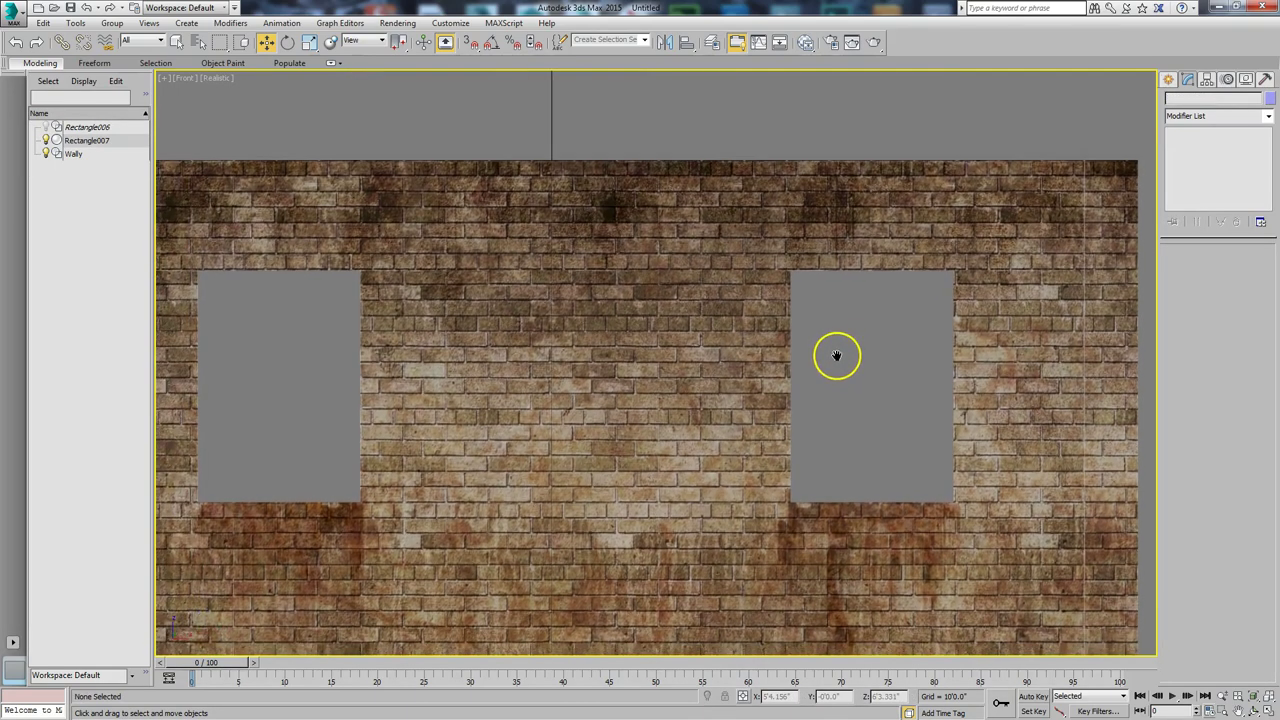
pyautogui.scroll(-2, 834, 354)
pyautogui.click(1254, 709)
pyautogui.moveTo(683, 390); pyautogui.dragTo(651, 486)
pyautogui.moveTo(706, 409); pyautogui.dragTo(751, 357)
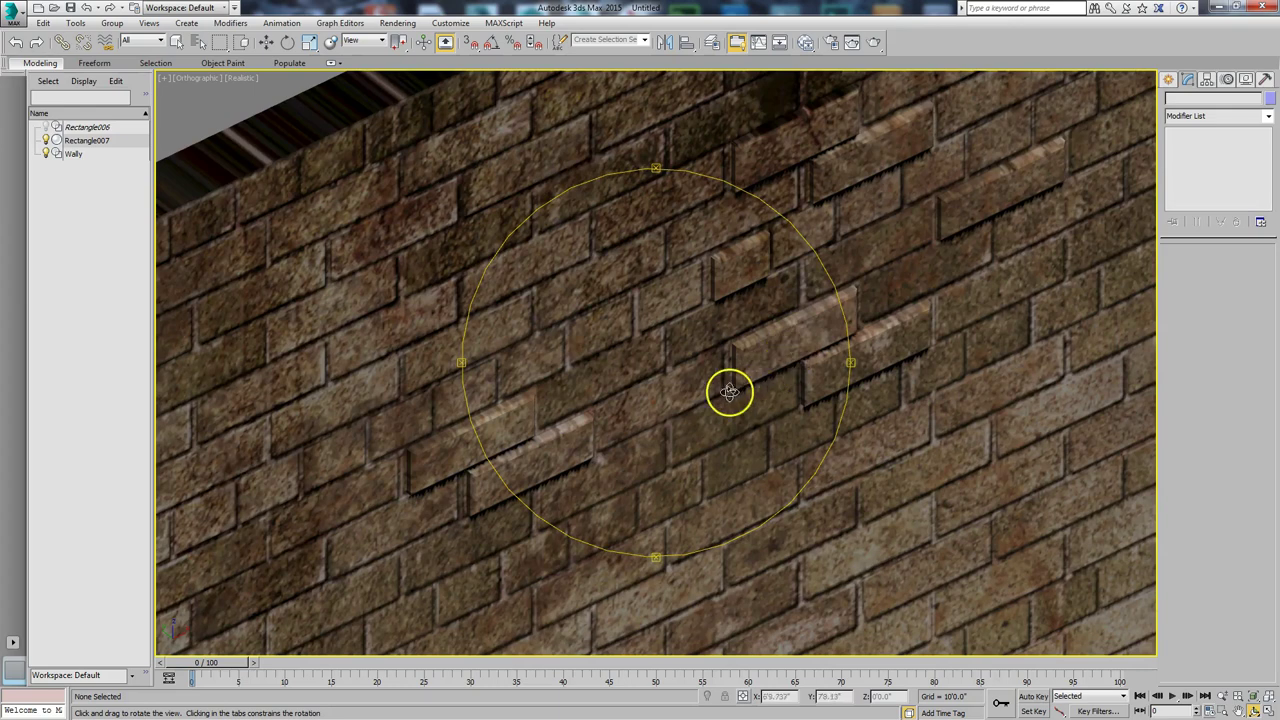
pyautogui.scroll(-5, 719, 397)
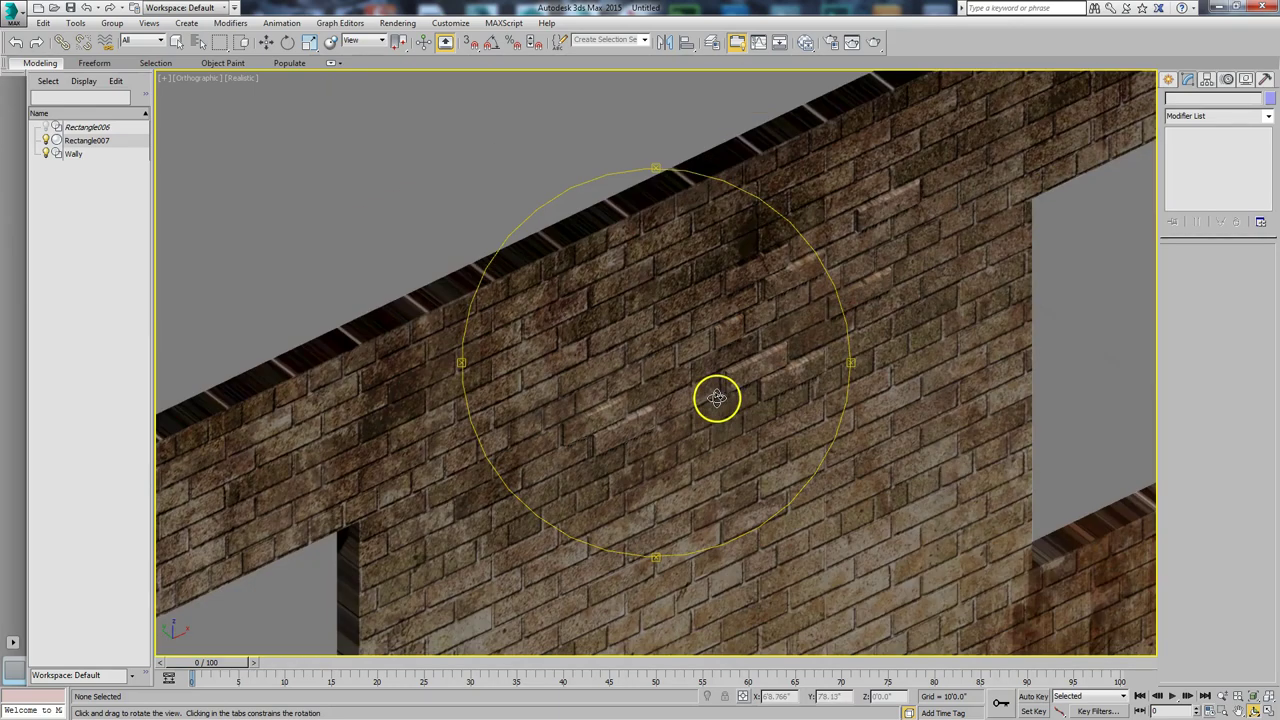
pyautogui.scroll(3, 690, 430)
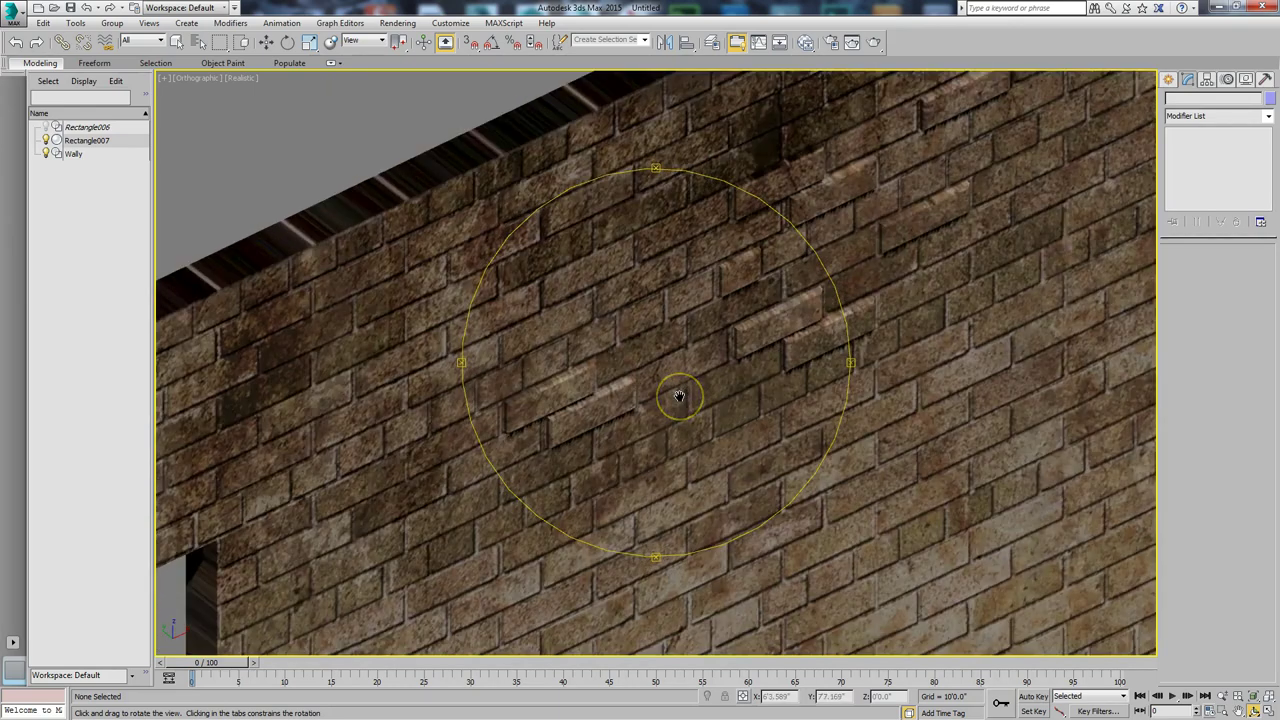
pyautogui.scroll(-3, 679, 397)
pyautogui.moveTo(680, 410); pyautogui.dragTo(654, 366)
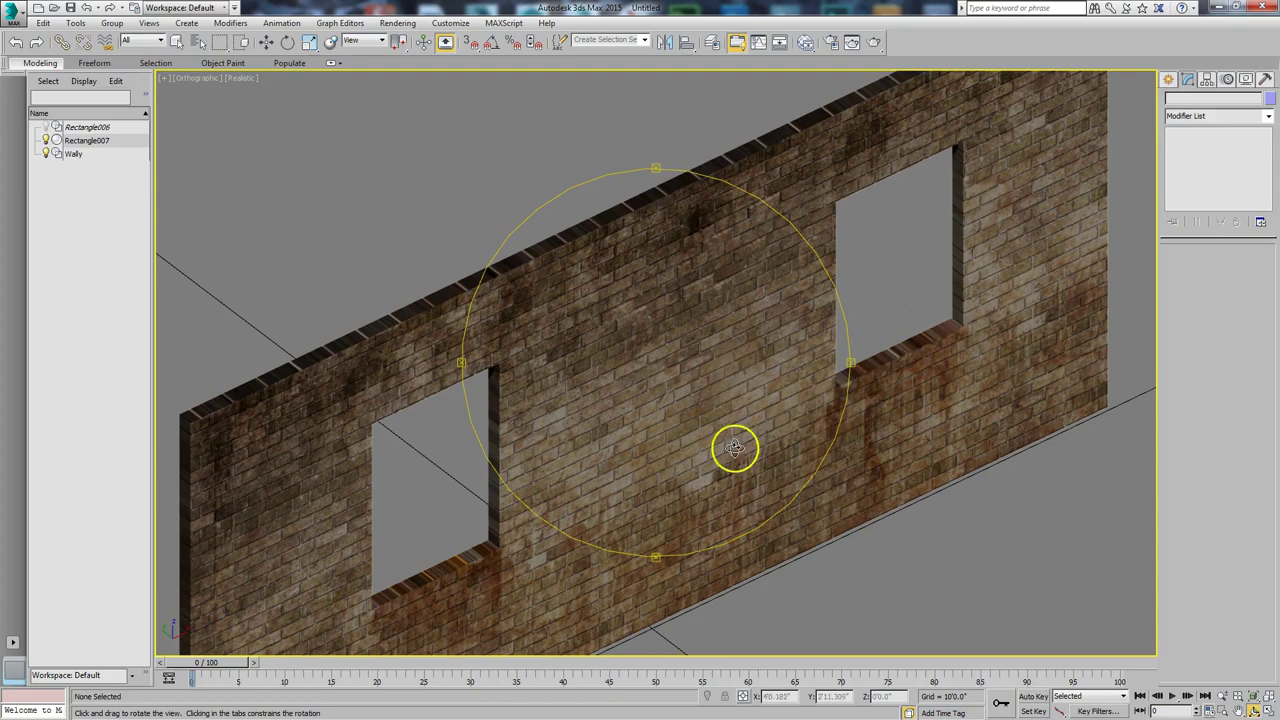
# - Return to the Front view and frame the whole wall
pyautogui.press('v')
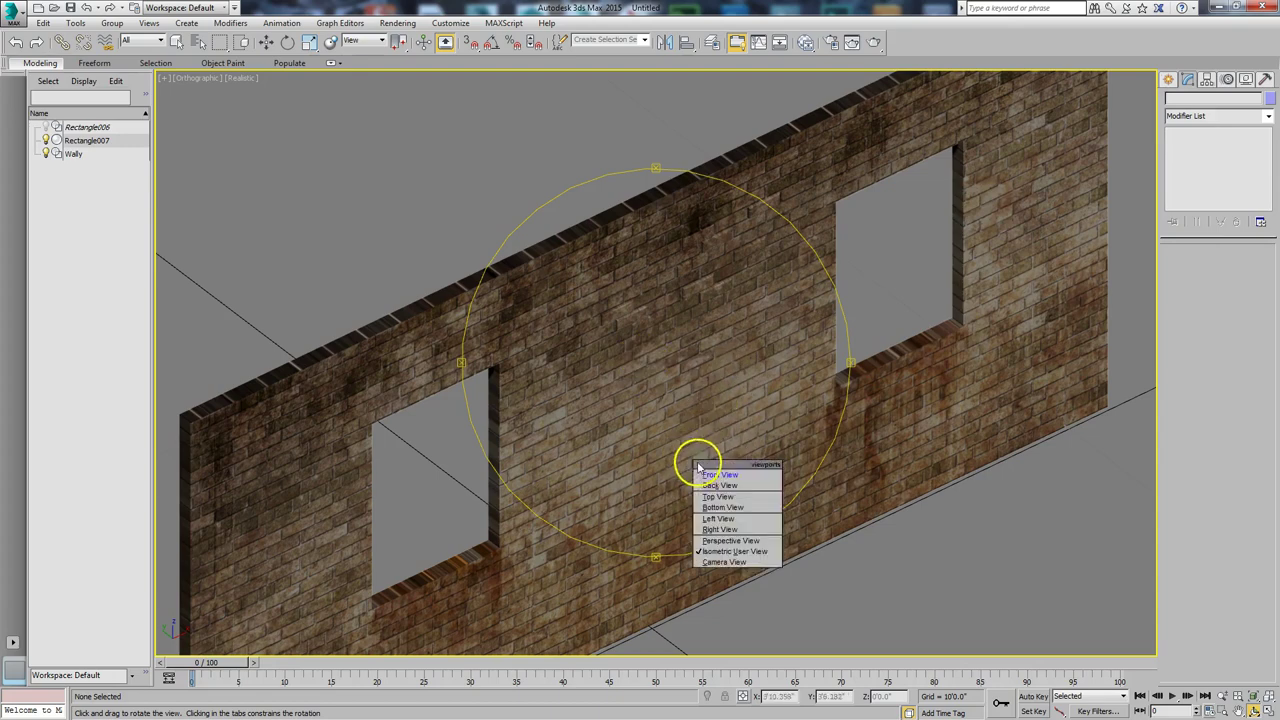
pyautogui.press('f')
pyautogui.scroll(-3, 686, 449)
pyautogui.scroll(2, 667, 405)
pyautogui.moveTo(667, 405); pyautogui.dragTo(611, 366, button='middle')
pyautogui.click(1222, 697)
pyautogui.moveTo(657, 320); pyautogui.dragTo(657, 324)
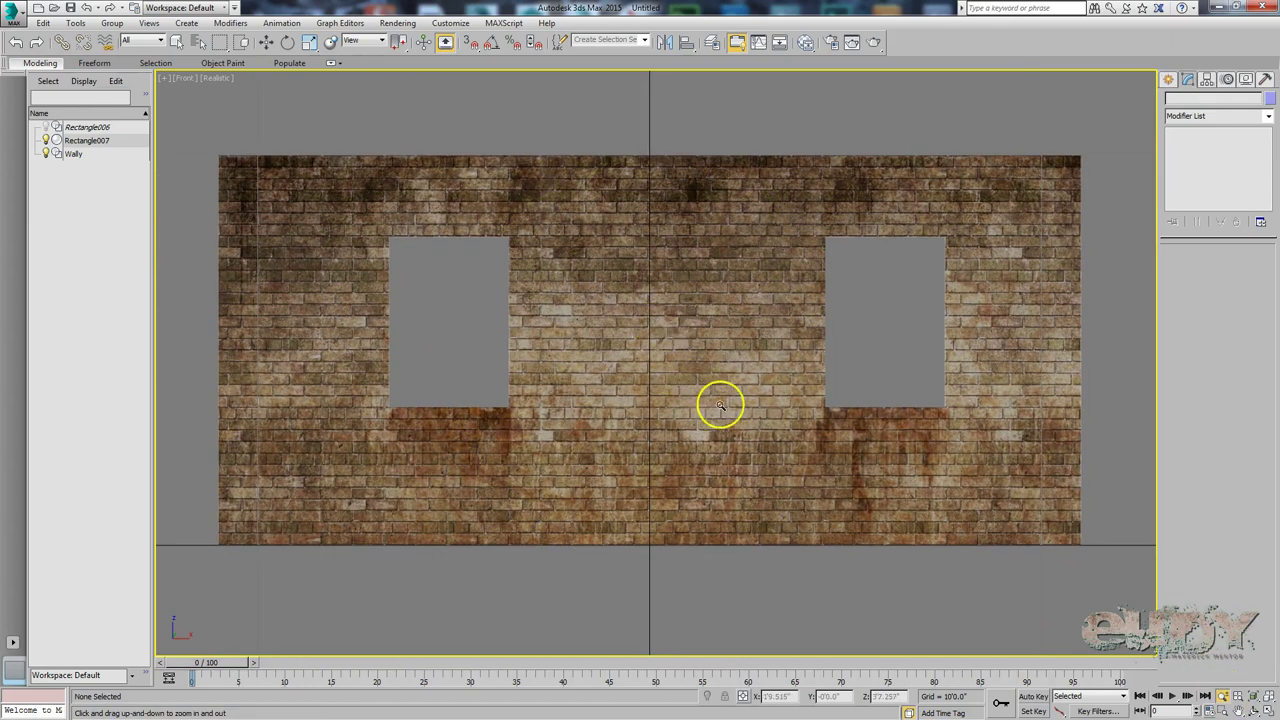